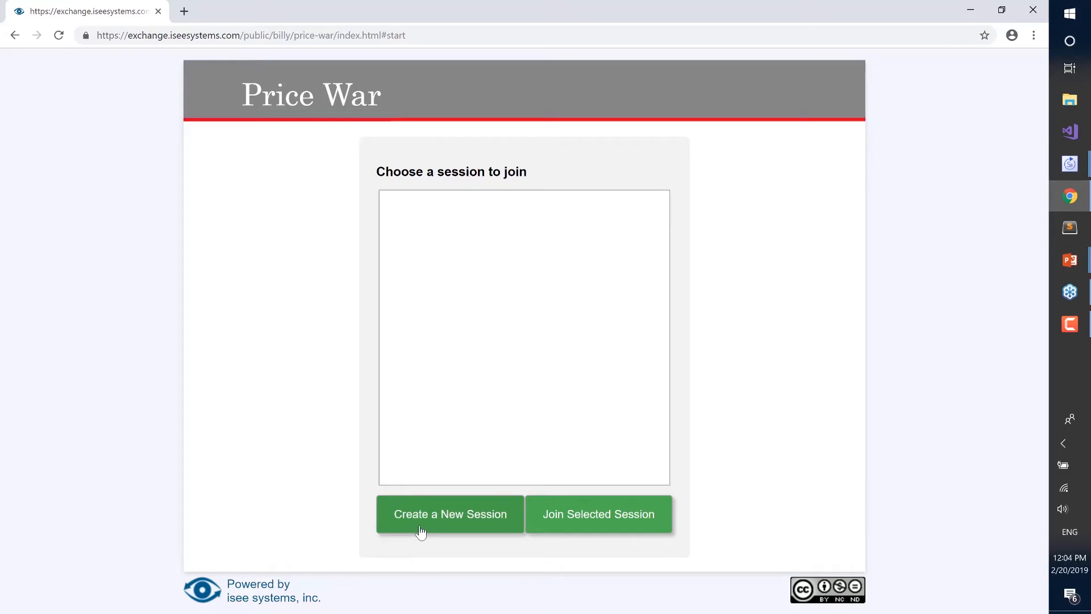
Create a new Price War multiplayer session named after the hosting player.
{"action": "left_click", "coordinate": [418, 532]}
{"action": "left_click", "coordinate": [410, 330]}
{"action": "type", "text": "Billy's Session"}
{"action": "left_click", "coordinate": [721, 376]}
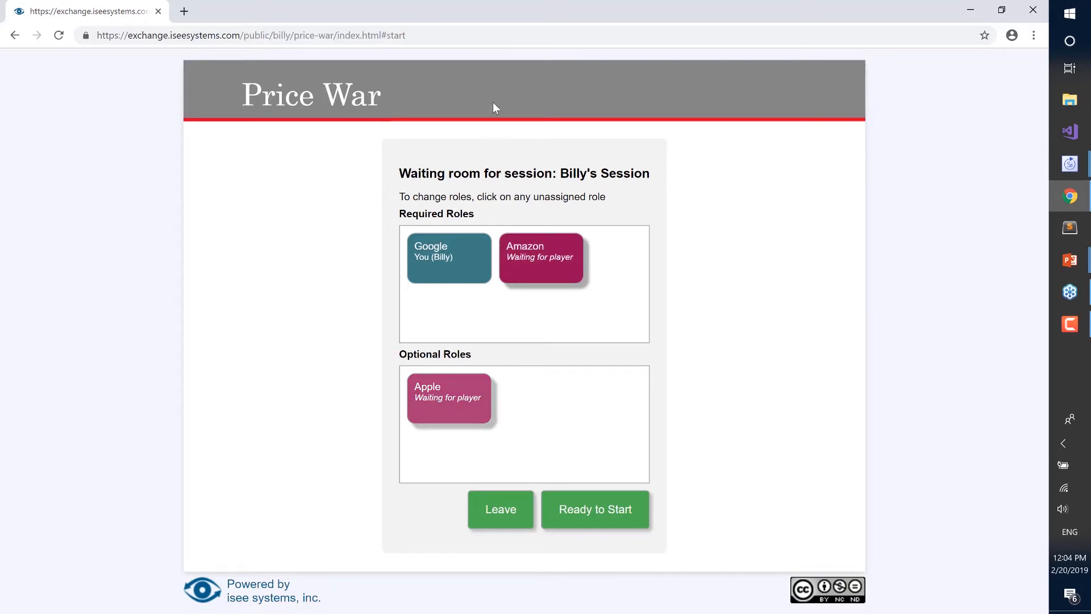
Load the Price War game's current address in a second browser tab.
{"action": "left_click", "coordinate": [264, 35]}
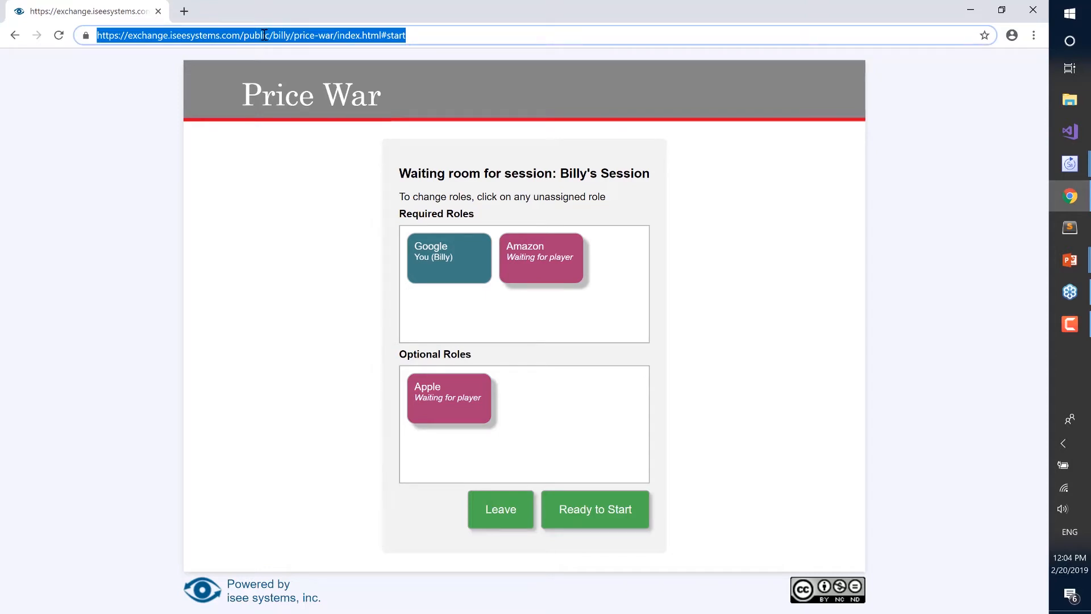
{"action": "key", "text": "ctrl+c"}
{"action": "key", "text": "ctrl+t"}
{"action": "key", "text": "ctrl+v"}
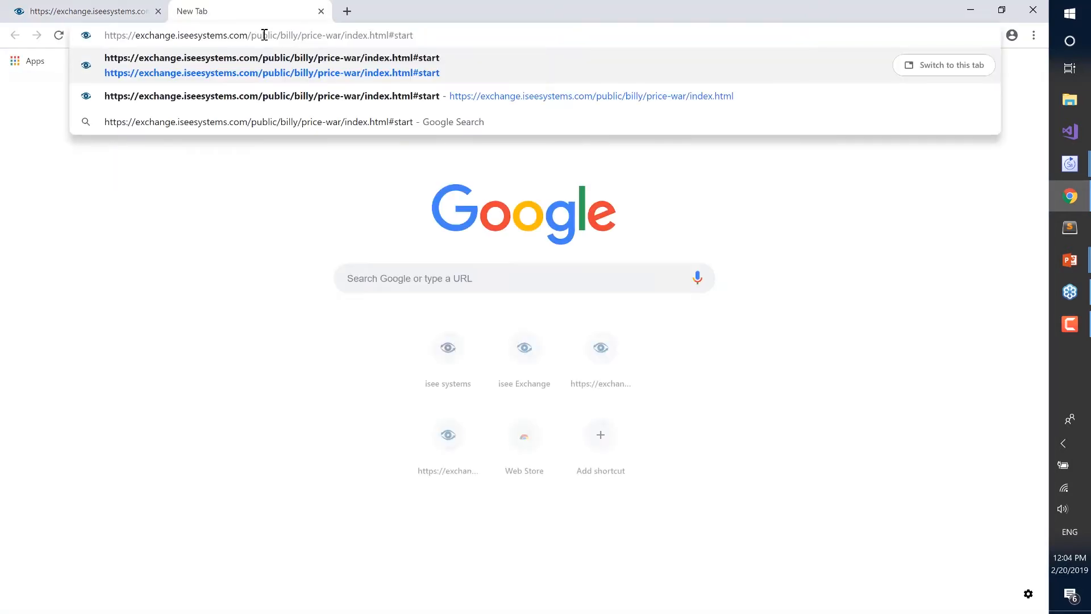
{"action": "key", "text": "Return"}
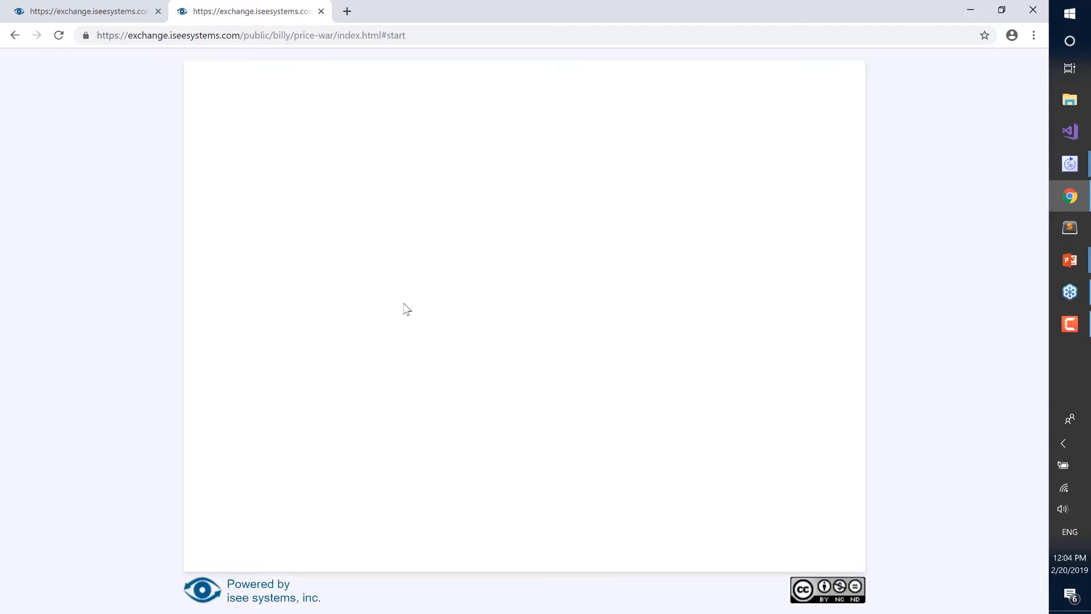
Enter the second player's nickname and join the host's existing session from the session list.
{"action": "left_click", "coordinate": [426, 328]}
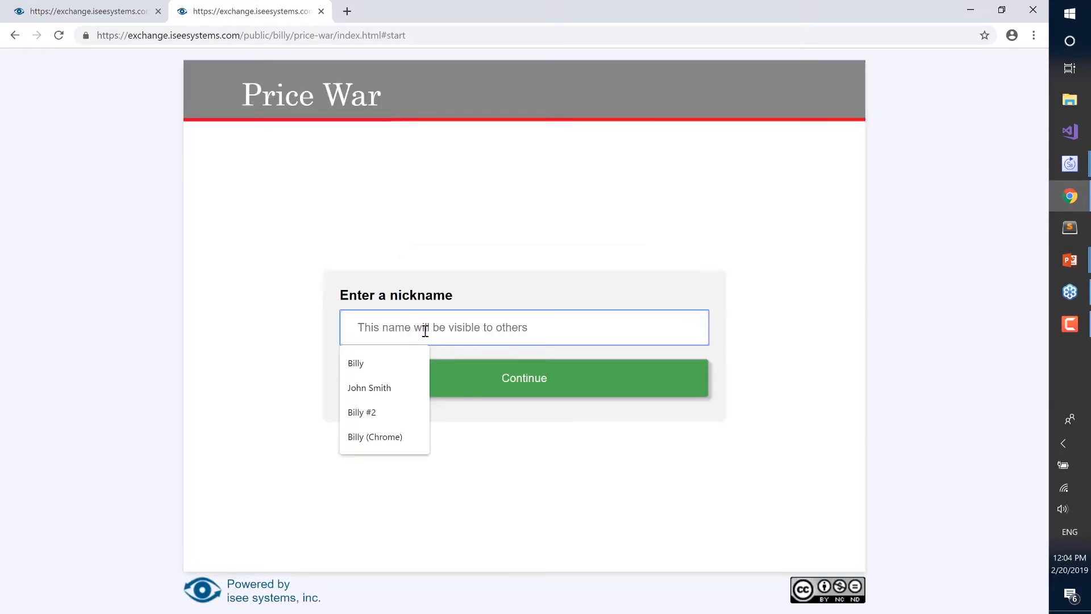
{"action": "left_click", "coordinate": [385, 392]}
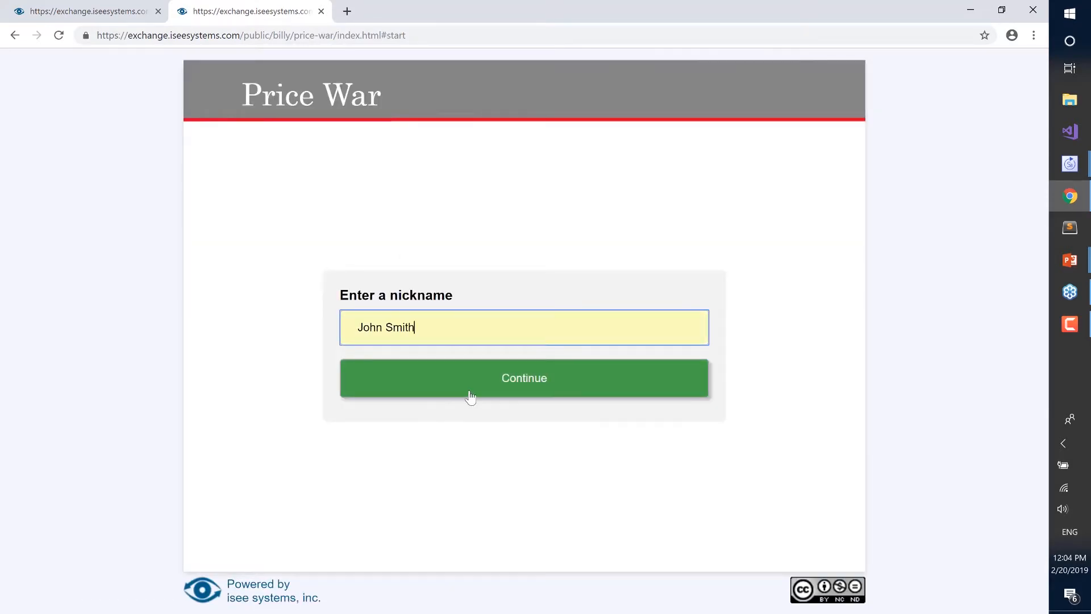
{"action": "left_click", "coordinate": [470, 394]}
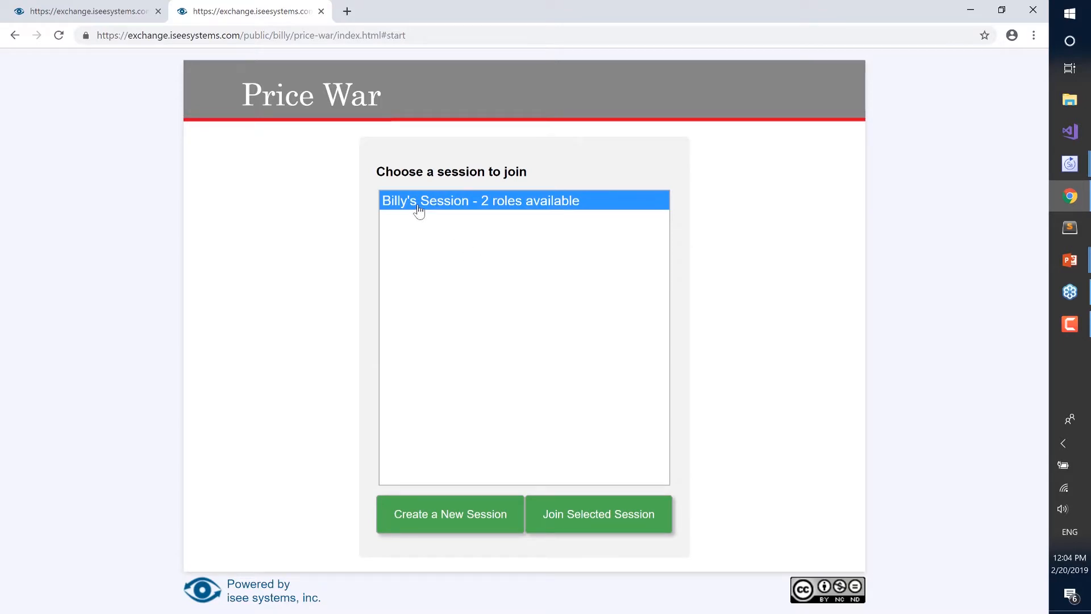
{"action": "left_click", "coordinate": [577, 515]}
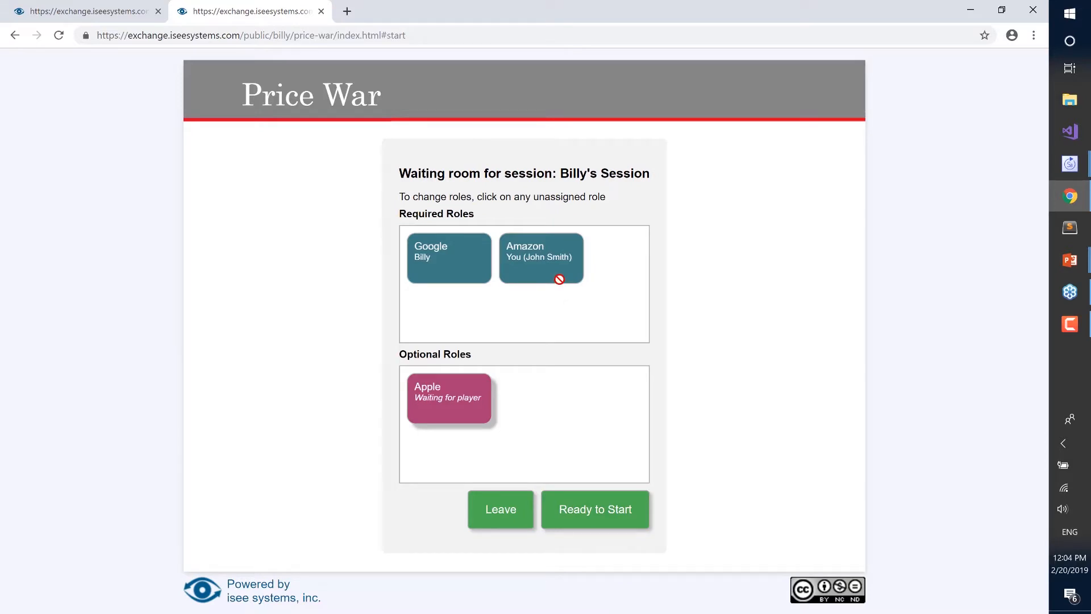
Mark both players ready to start the game and open the Company Info page for Google.
{"action": "left_click", "coordinate": [607, 514]}
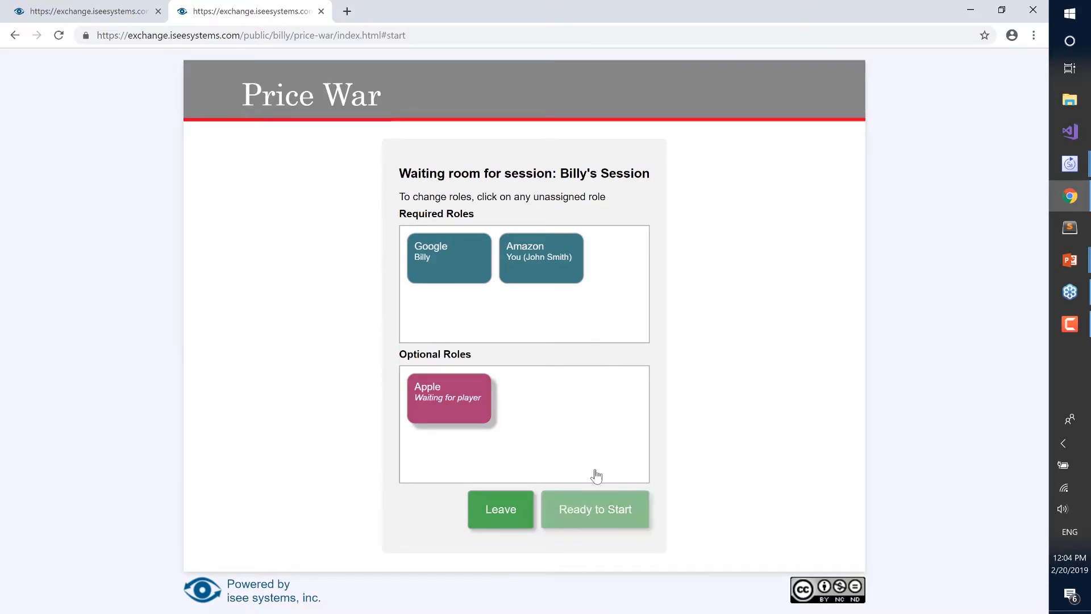
{"action": "left_click", "coordinate": [117, 12]}
{"action": "left_click", "coordinate": [618, 504]}
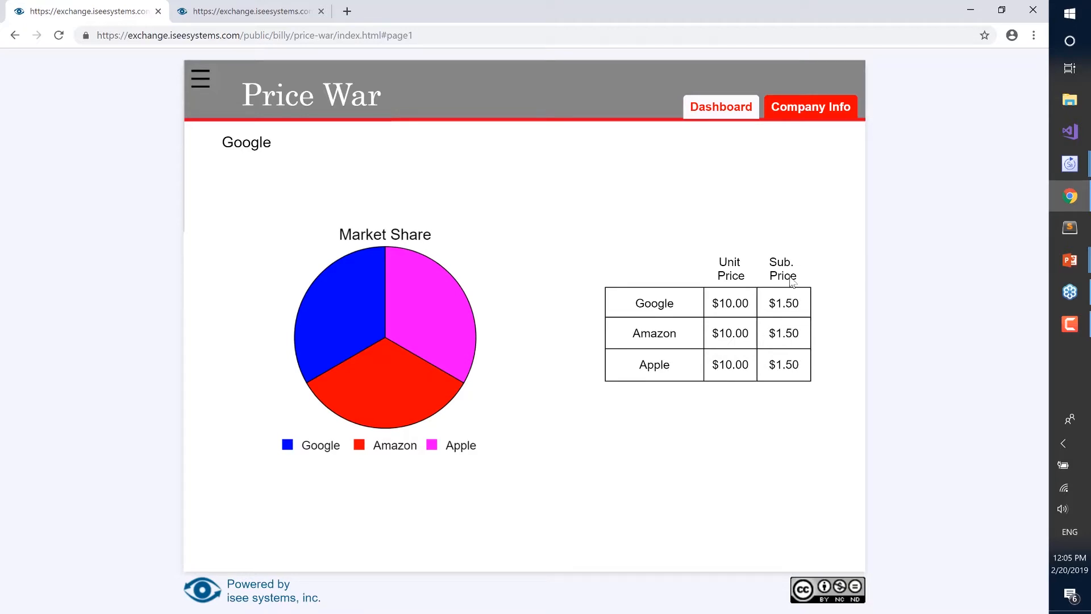
{"action": "left_click", "coordinate": [802, 117]}
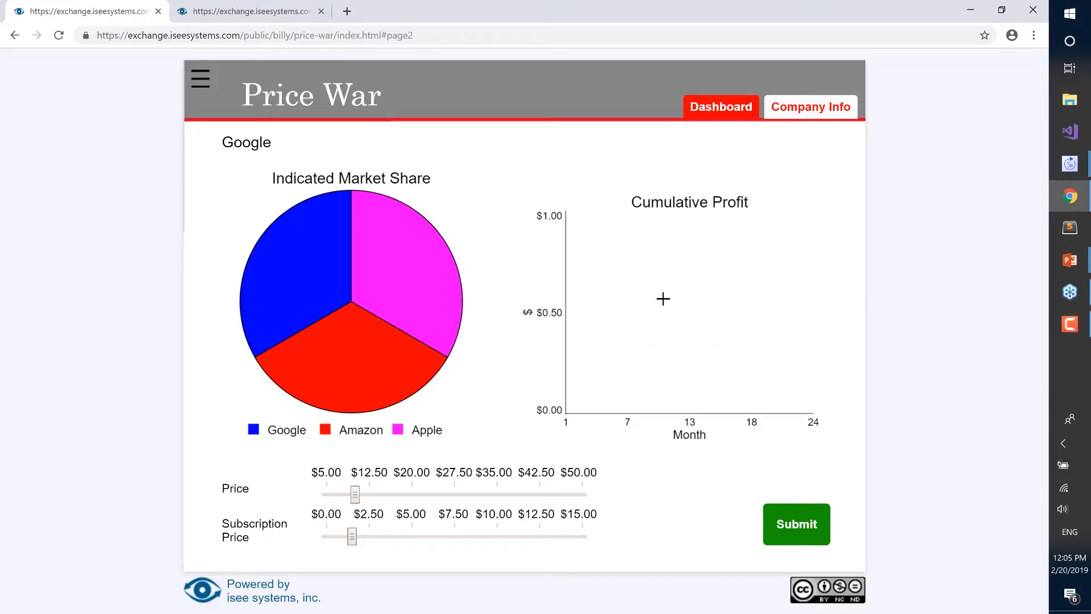
As the Amazon player, set the price to $27.00 on the Company Info page and submit the decision.
{"action": "left_click", "coordinate": [234, 12]}
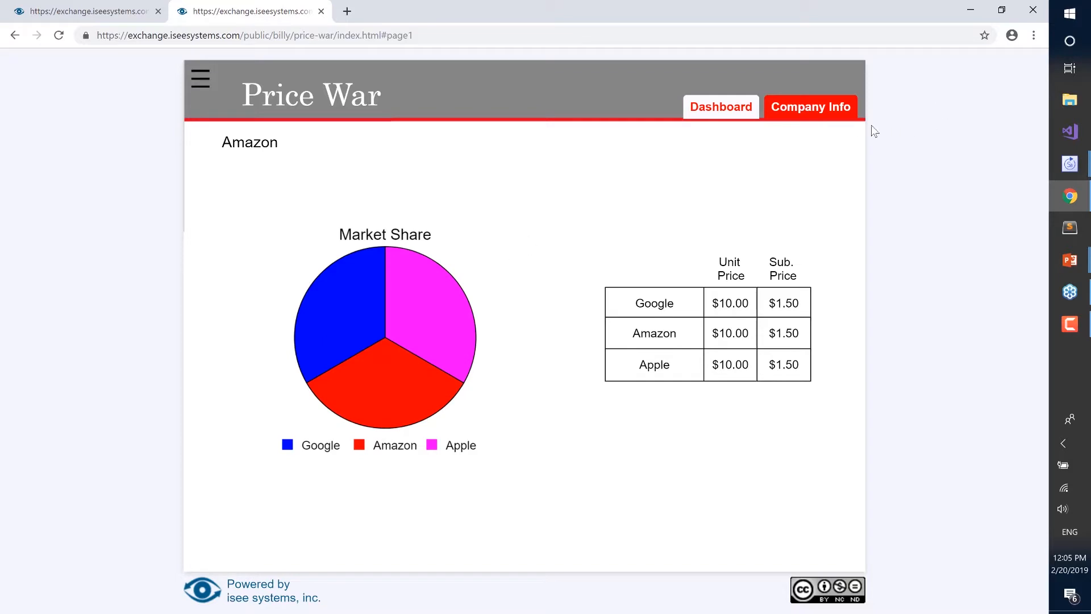
{"action": "left_click", "coordinate": [829, 116]}
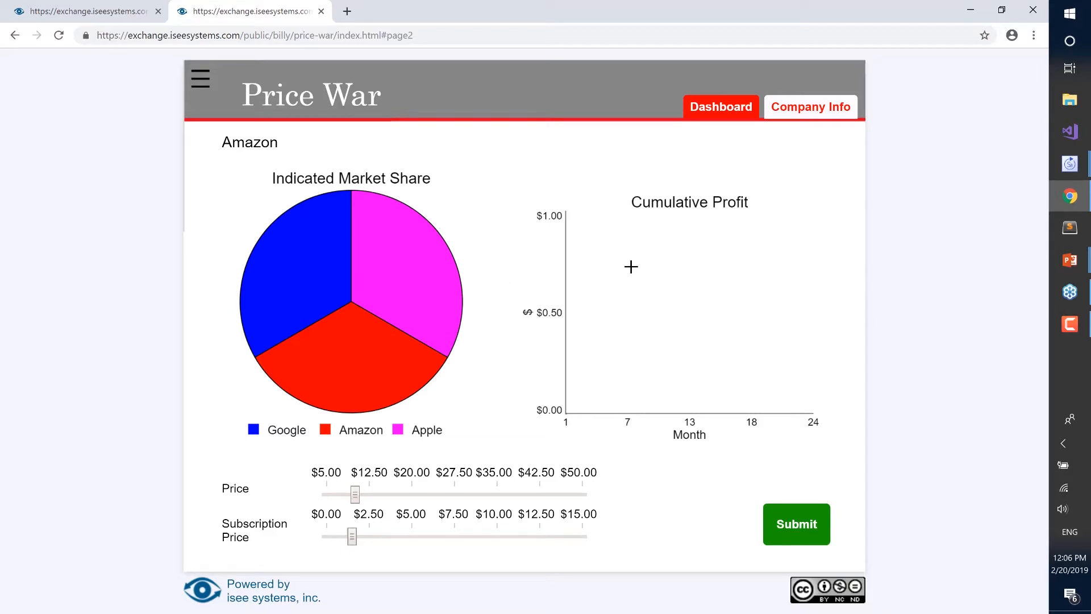
{"action": "left_click_drag", "start_coordinate": [354, 494], "coordinate": [451, 495]}
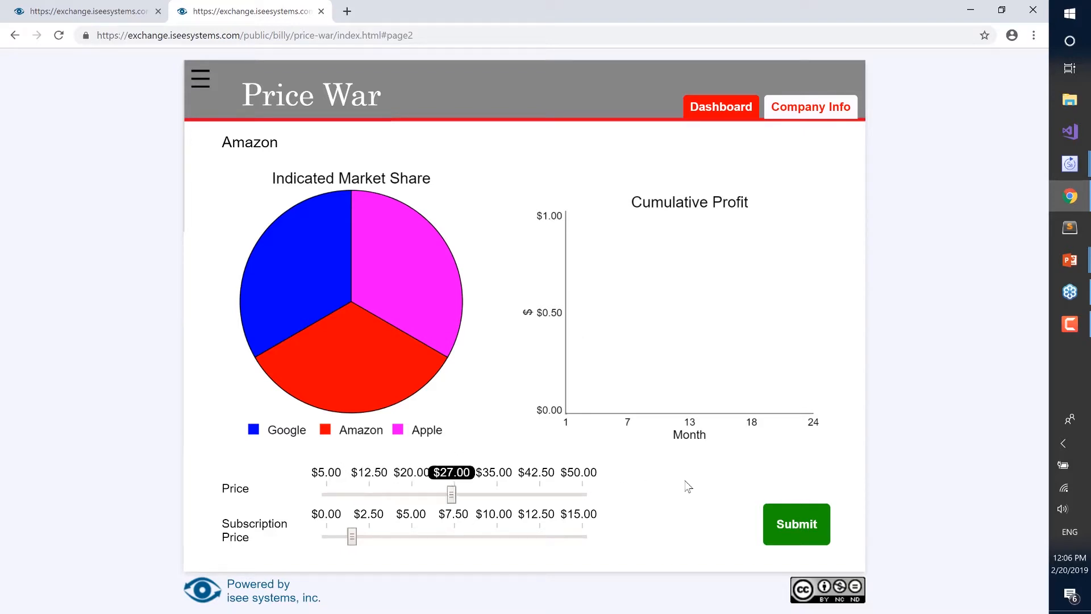
{"action": "left_click", "coordinate": [807, 523]}
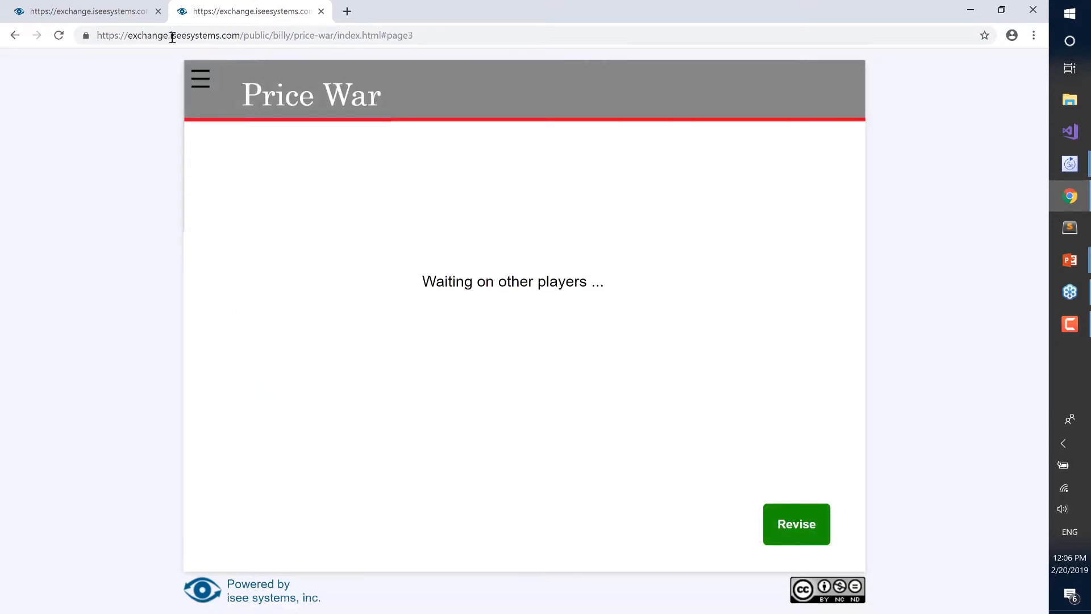
As the Google player, set the subscription price to $7.50, submit the decision and dismiss the notice.
{"action": "left_click", "coordinate": [126, 13]}
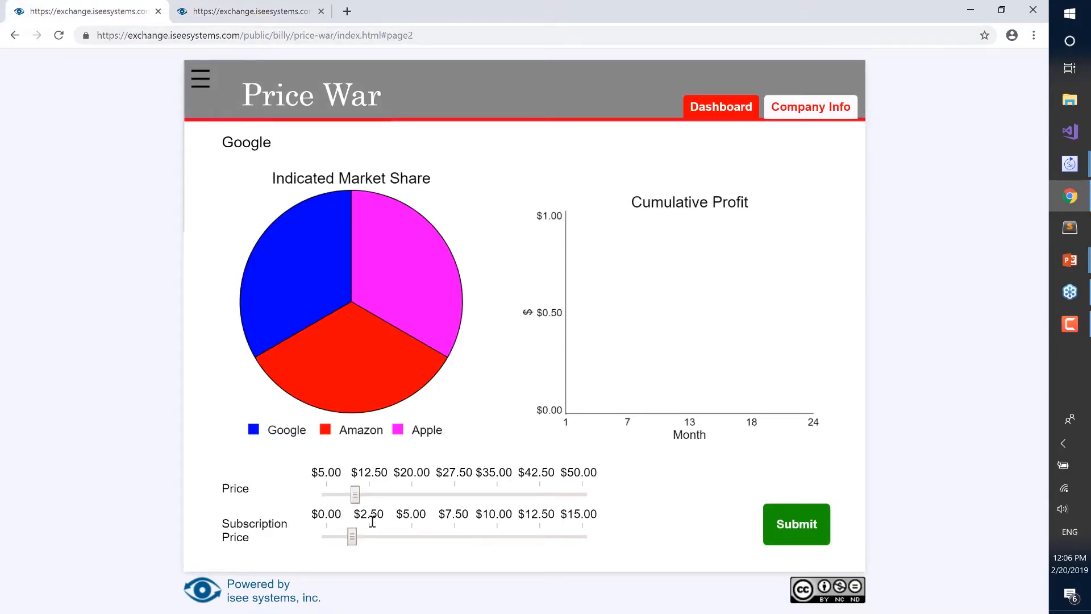
{"action": "mouse_move", "coordinate": [353, 542]}
{"action": "left_click_drag", "start_coordinate": [352, 542], "coordinate": [454, 537]}
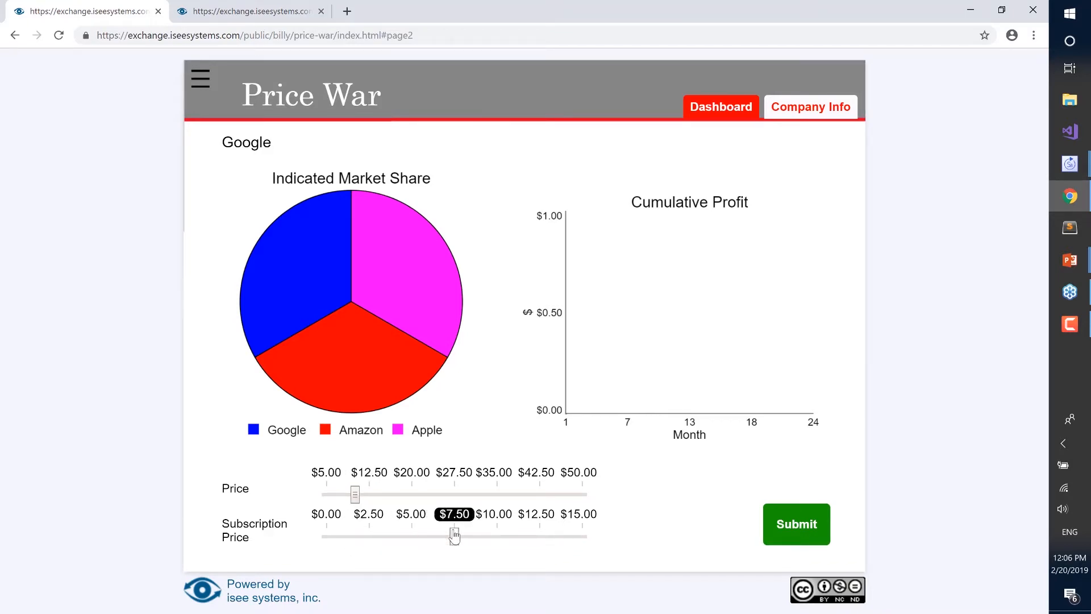
{"action": "left_click", "coordinate": [791, 531]}
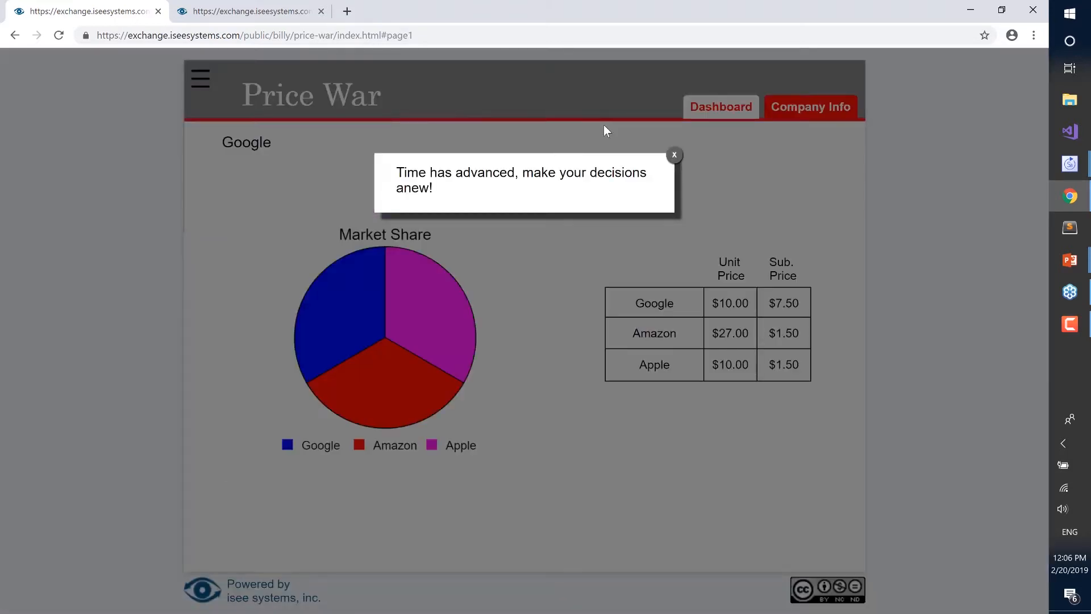
{"action": "left_click", "coordinate": [674, 151]}
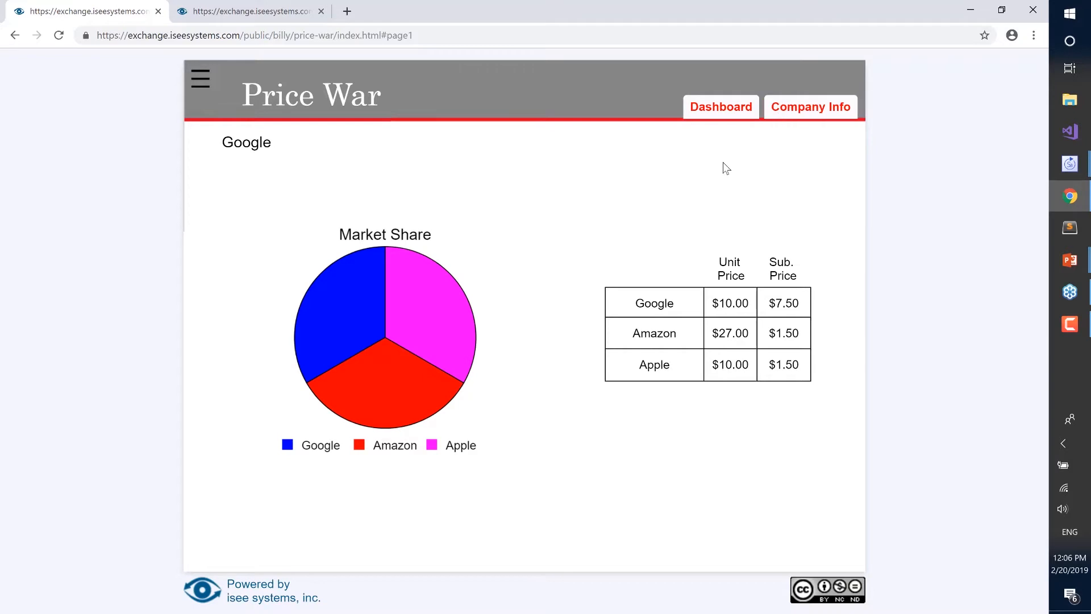
Review the indicated market share and cumulative profit on the Company Info pages of Google and Amazon.
{"action": "left_click", "coordinate": [720, 107]}
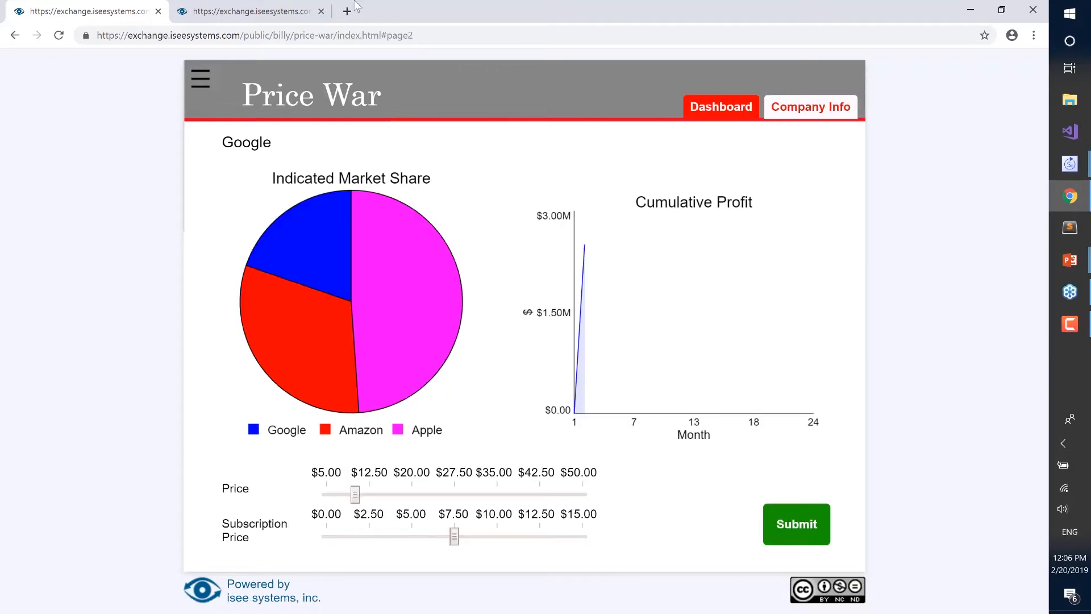
{"action": "left_click", "coordinate": [262, 12]}
{"action": "left_click", "coordinate": [675, 154]}
{"action": "left_click", "coordinate": [721, 107]}
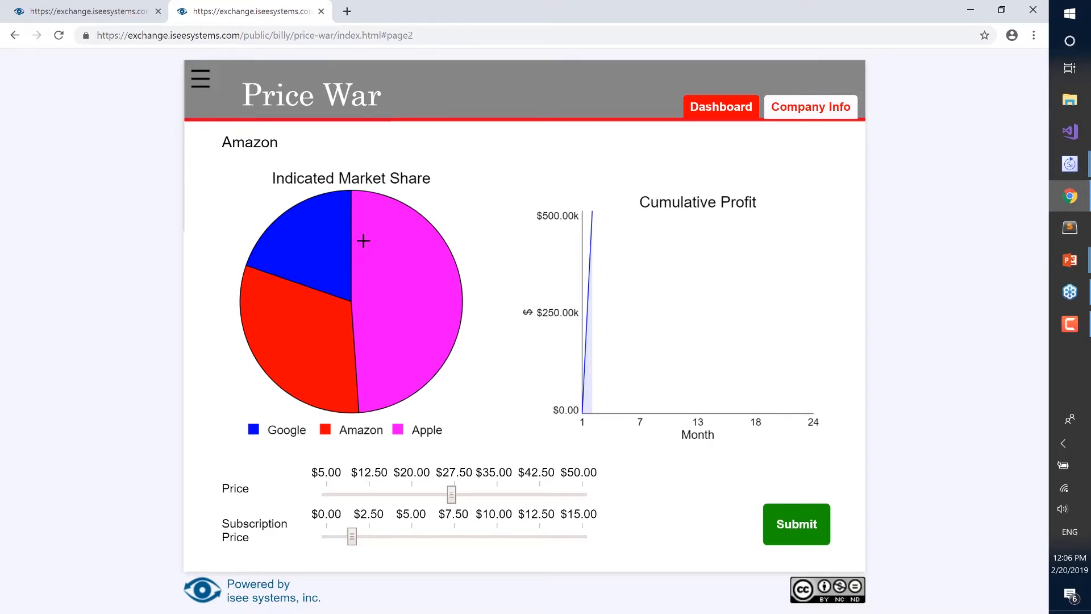
Switch to the PowerPoint slide show and advance to the bulleted slide on creating a dashboard page.
{"action": "key", "text": "alt+Tab"}
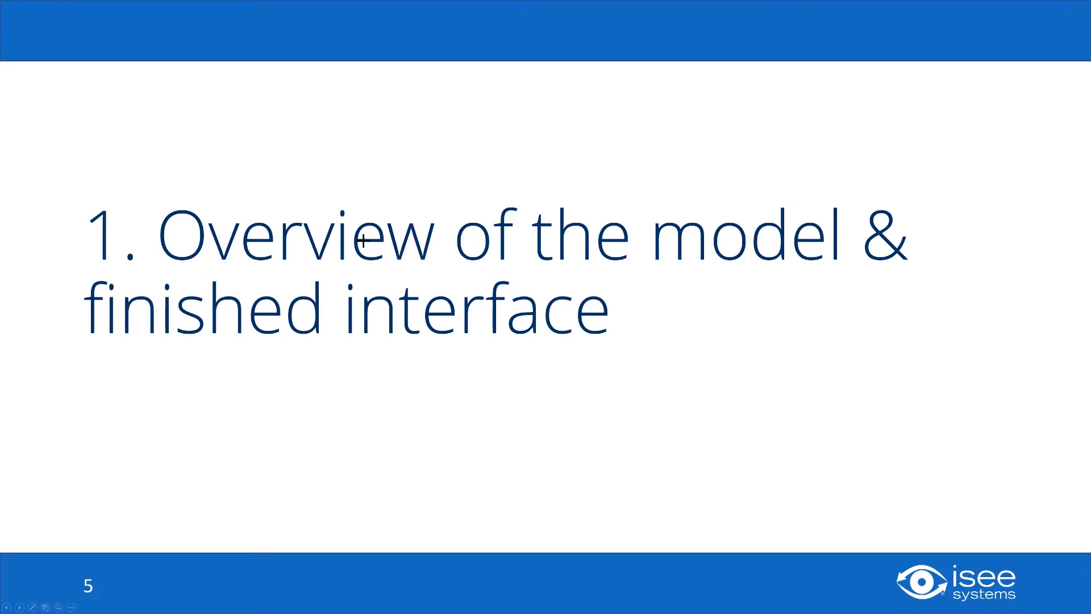
{"action": "key", "text": "Right"}
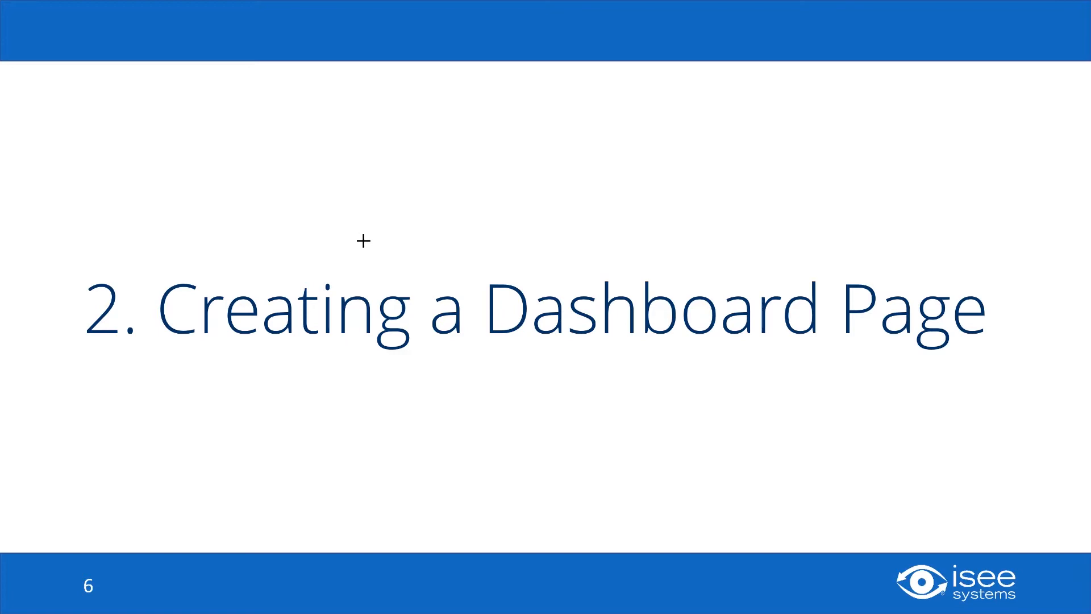
{"action": "key", "text": "Right"}
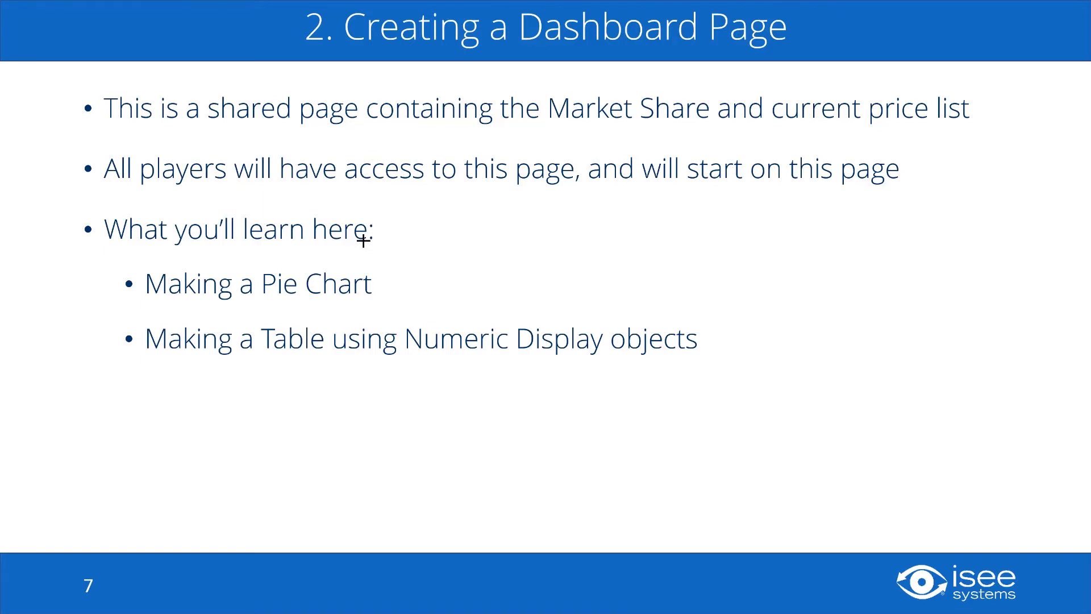
Switch to the Price War.stmx interface in Stella Architect and open its model in a maximized window.
{"action": "key", "text": "alt+Tab"}
{"action": "key", "text": "Tab"}
{"action": "key", "text": "Tab"}
{"action": "key", "text": "Tab"}
{"action": "key", "text": "Tab"}
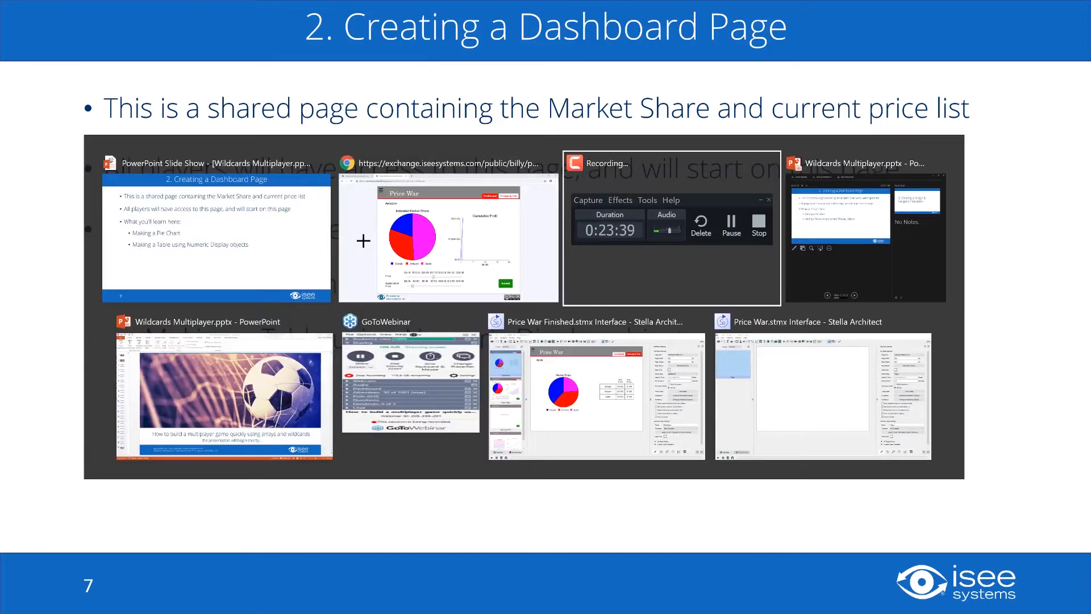
{"action": "key", "text": "Tab"}
{"action": "key", "text": "Tab"}
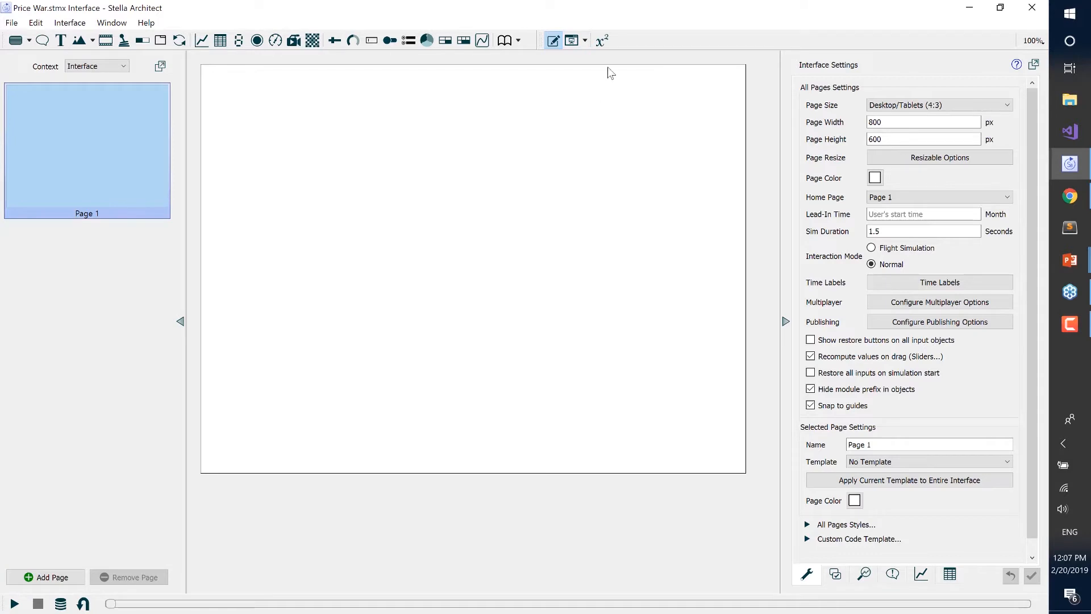
{"action": "left_click", "coordinate": [603, 46]}
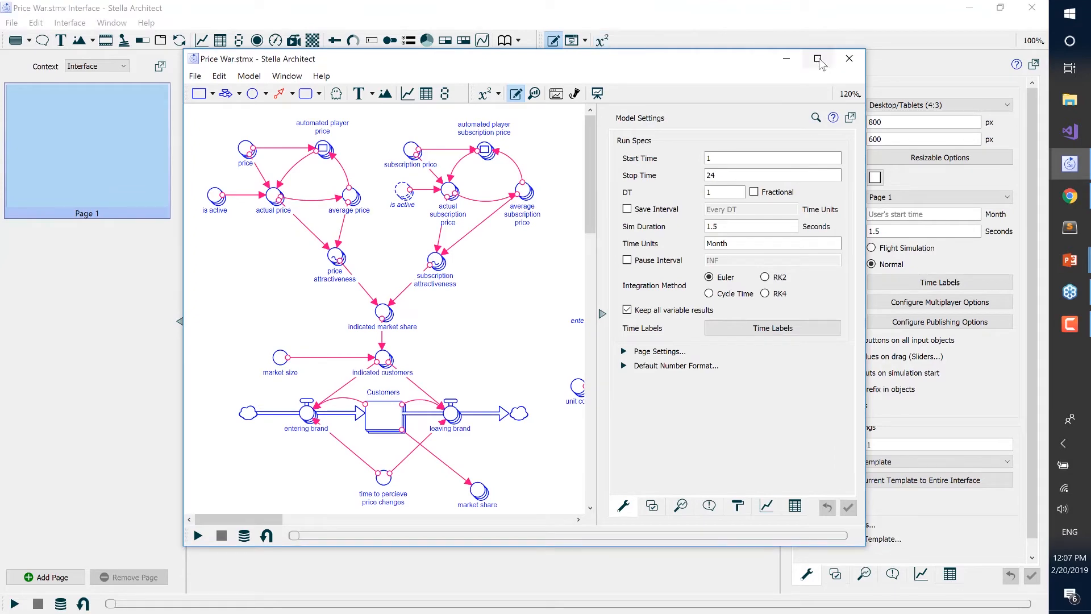
{"action": "left_click", "coordinate": [817, 59]}
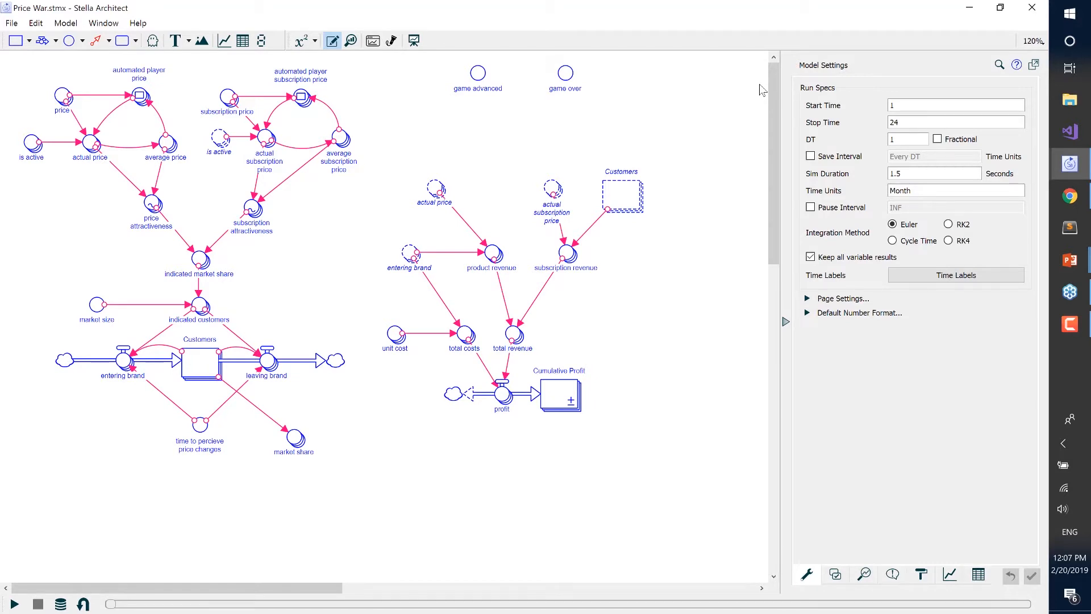
Inspect the price converter's equation and the Company dimension's element labels in the Array Editor, leaving the array unchanged.
{"action": "left_click", "coordinate": [62, 98]}
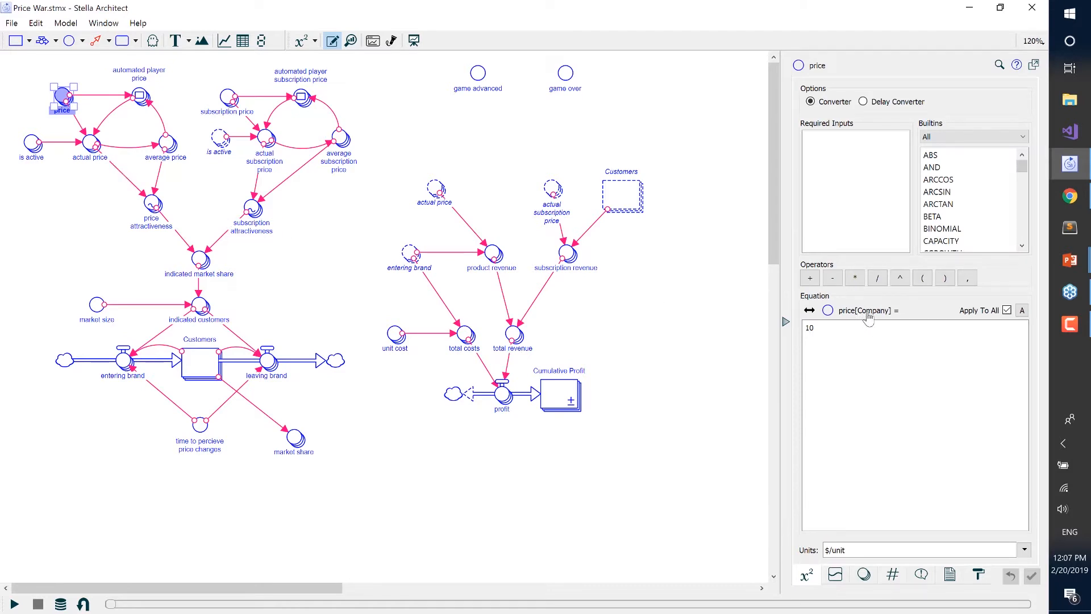
{"action": "left_click", "coordinate": [66, 23]}
{"action": "left_click", "coordinate": [93, 154]}
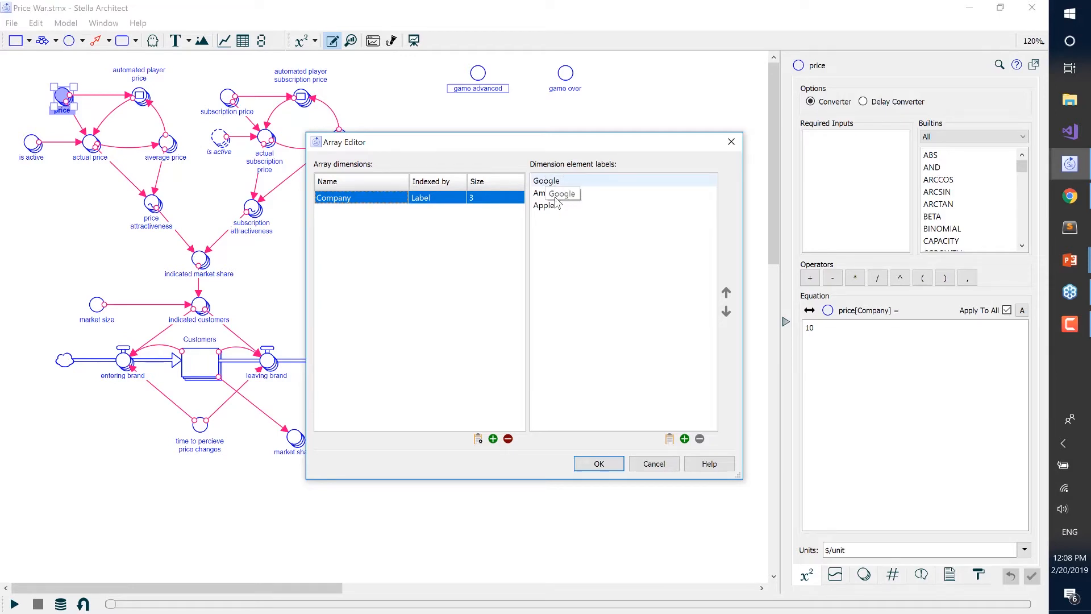
{"action": "left_click", "coordinate": [646, 464]}
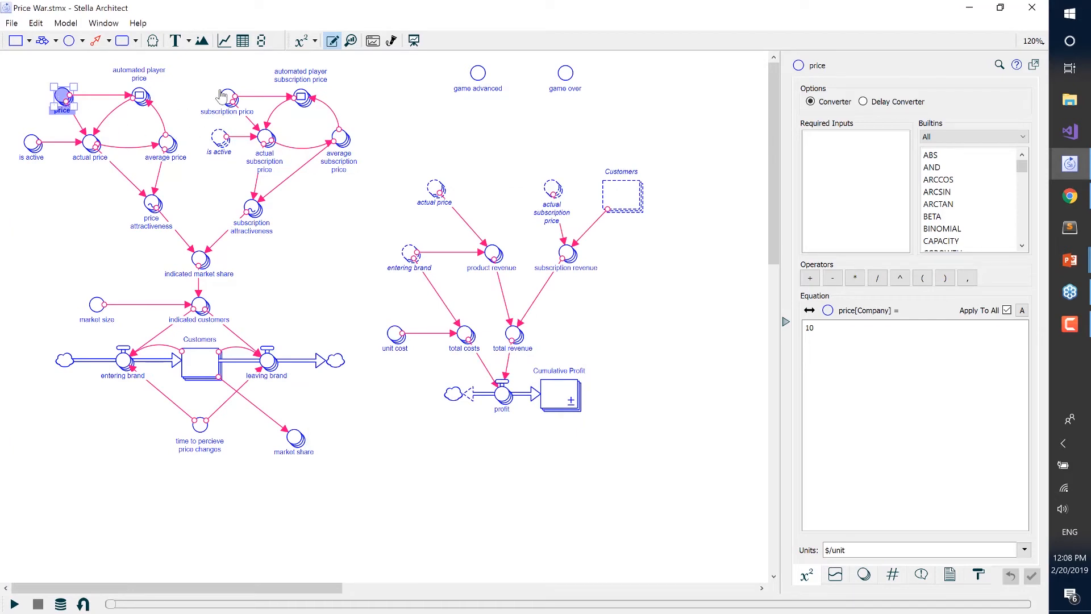
Inspect the Customers and Cumulative Profit stocks, and point out the game advanced and game over converters.
{"action": "left_click", "coordinate": [195, 369]}
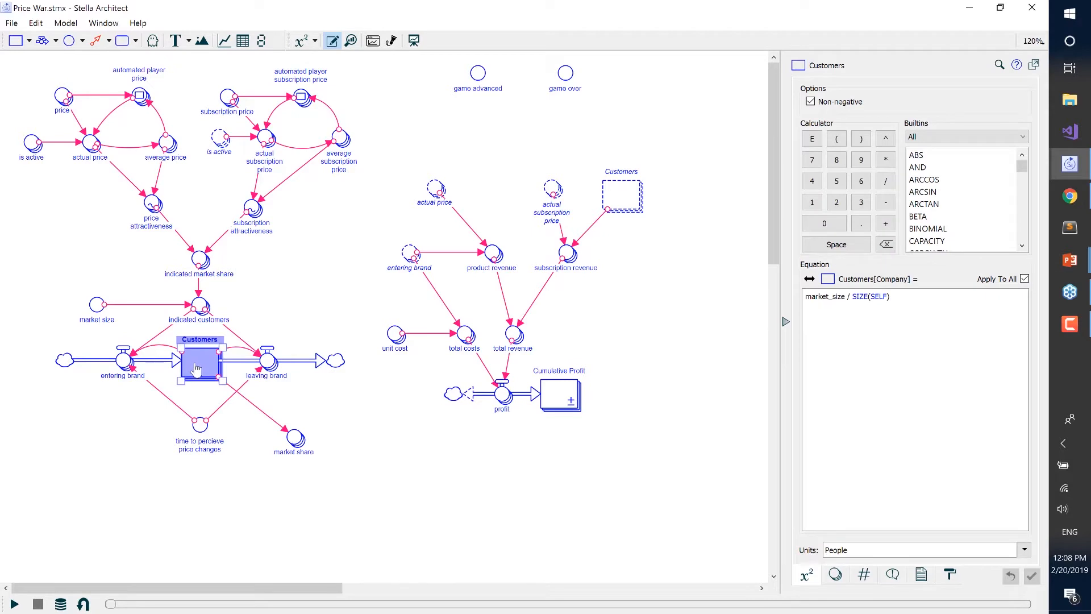
{"action": "left_click", "coordinate": [564, 404]}
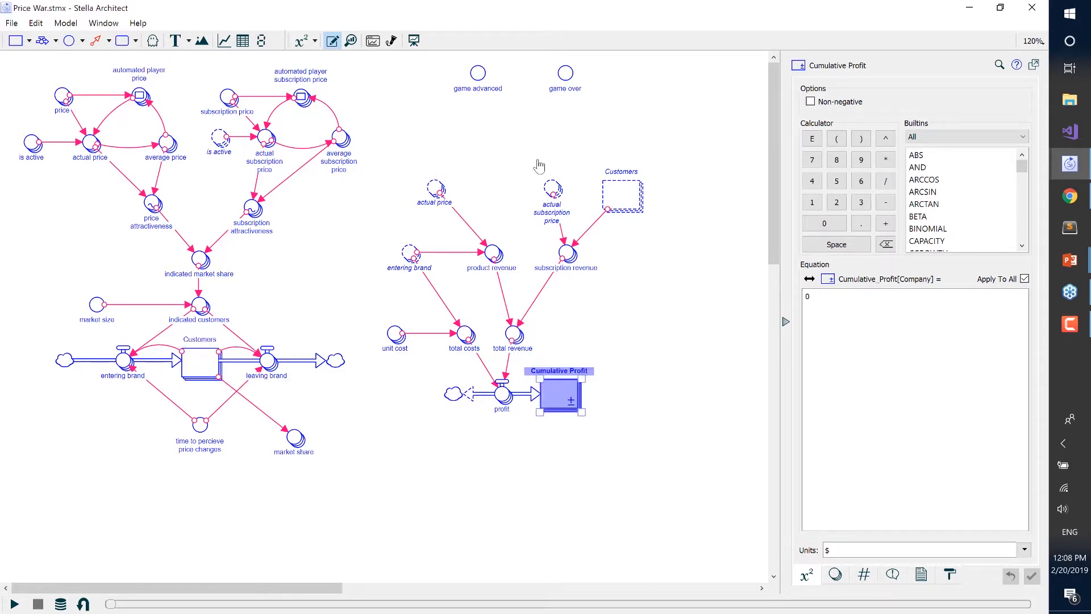
{"action": "left_click_drag", "start_coordinate": [449, 60], "coordinate": [607, 114]}
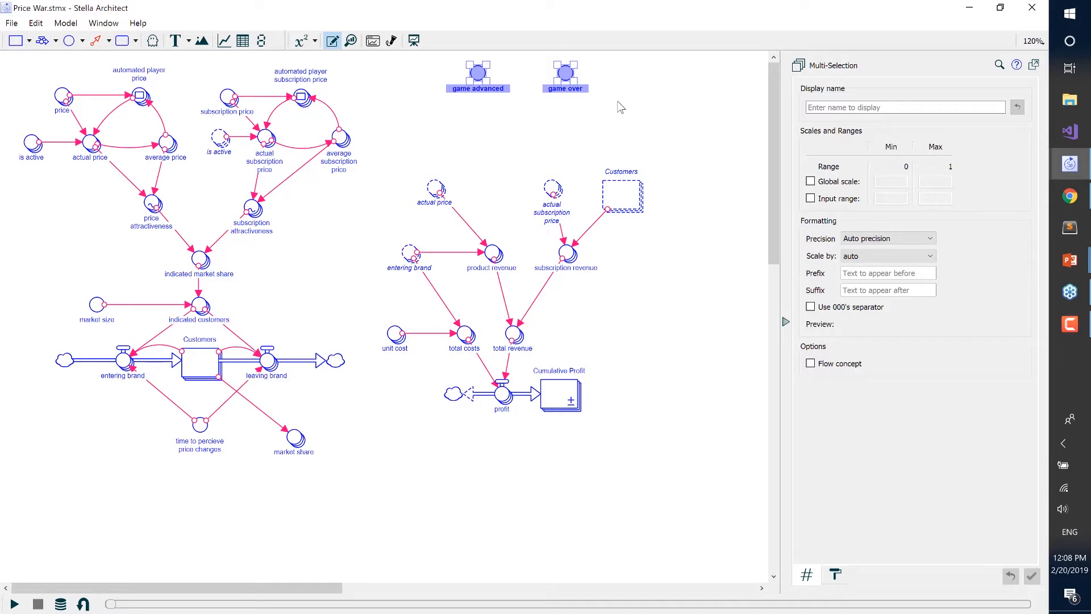
{"action": "left_click", "coordinate": [619, 102]}
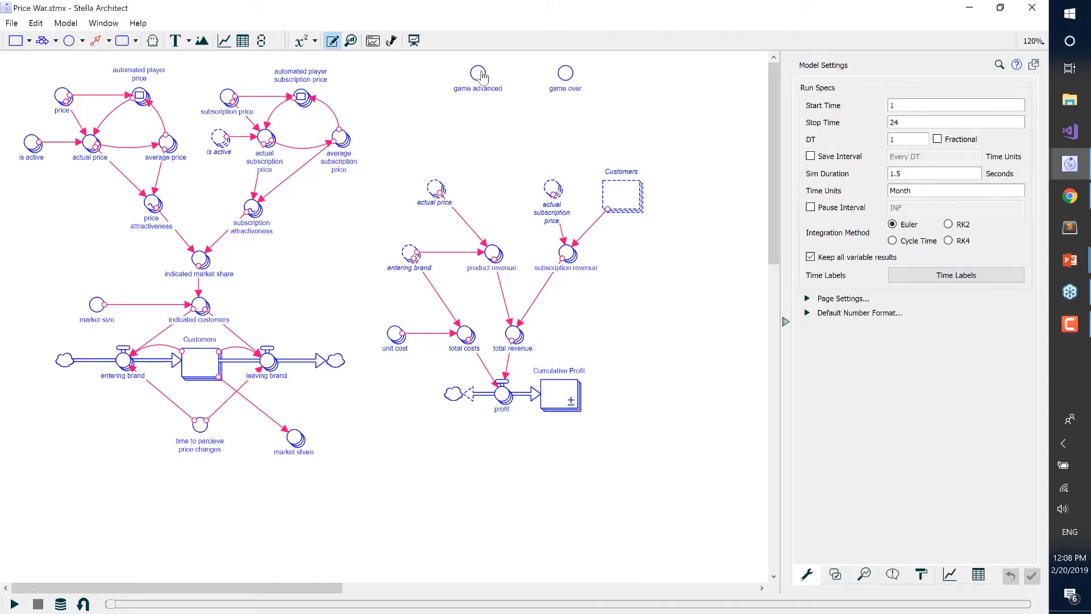
Inspect the equations of the game advanced and game over converters, leaving both unchanged.
{"action": "left_click", "coordinate": [483, 75]}
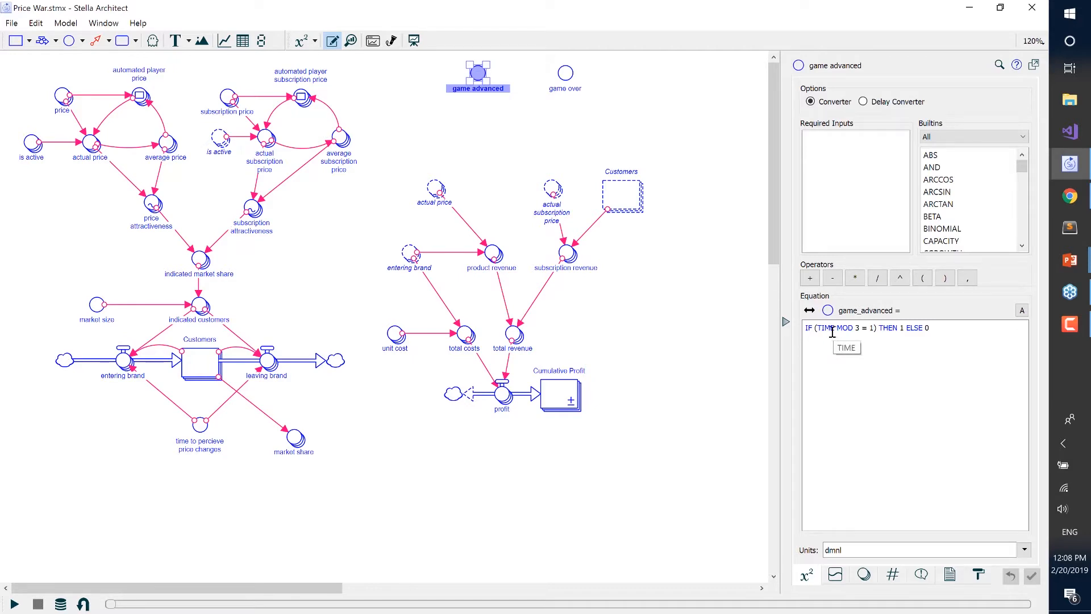
{"action": "left_click", "coordinate": [570, 78]}
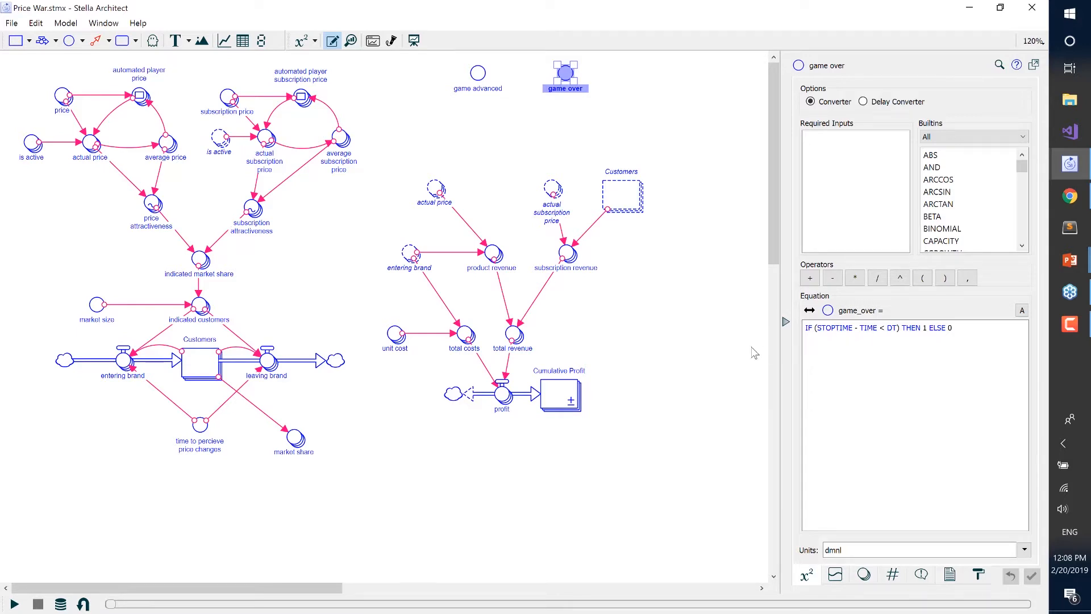
{"action": "left_click", "coordinate": [717, 348]}
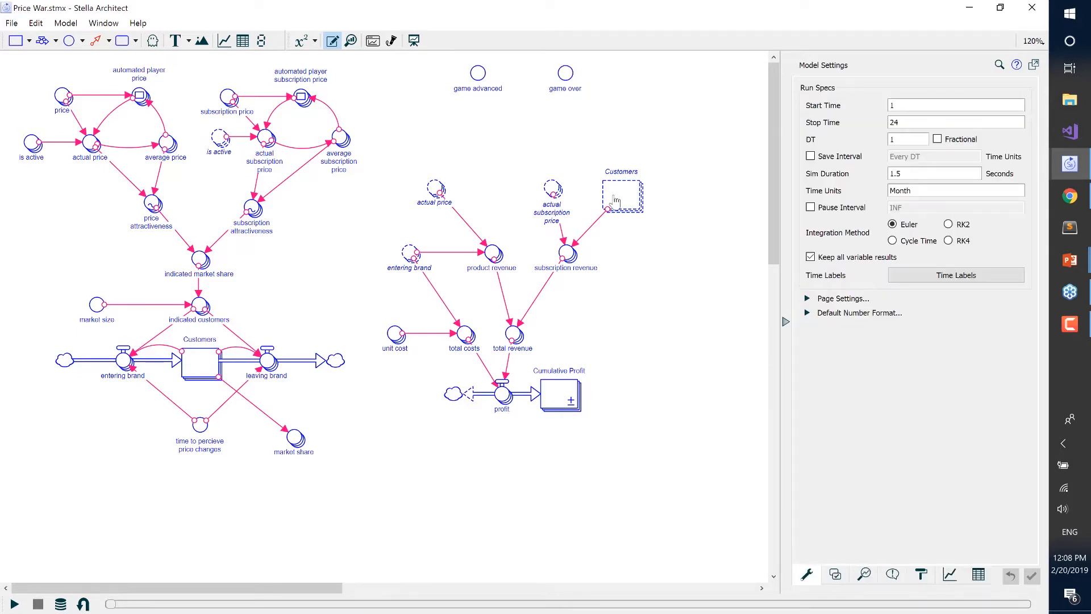
Open the blank game interface, place a graph in the left half of Page 1, and set its type to Pie.
{"action": "left_click", "coordinate": [414, 41]}
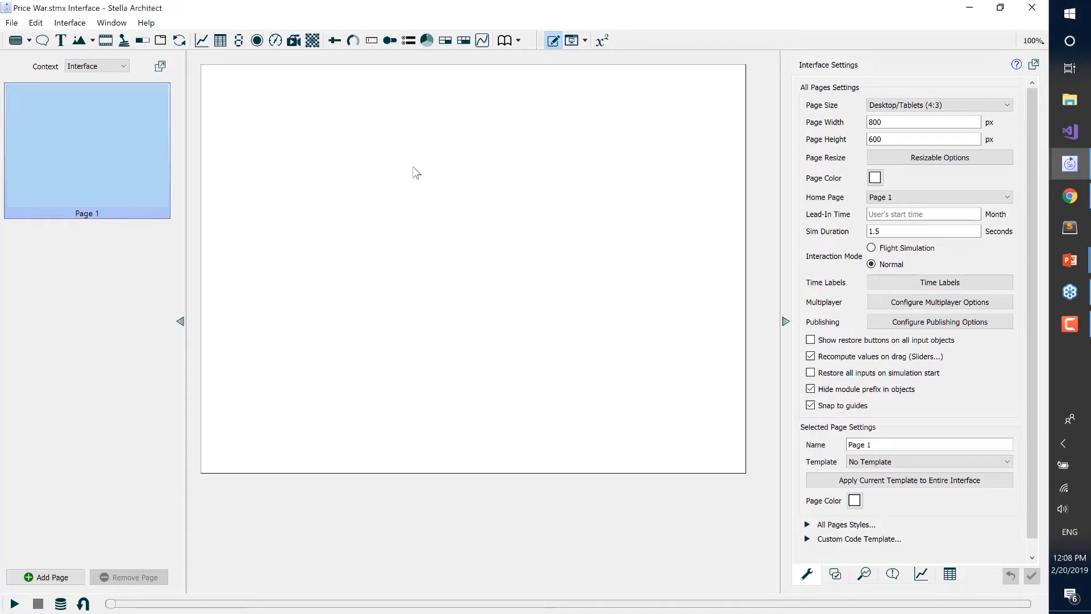
{"action": "left_click", "coordinate": [201, 41]}
{"action": "left_click", "coordinate": [308, 245]}
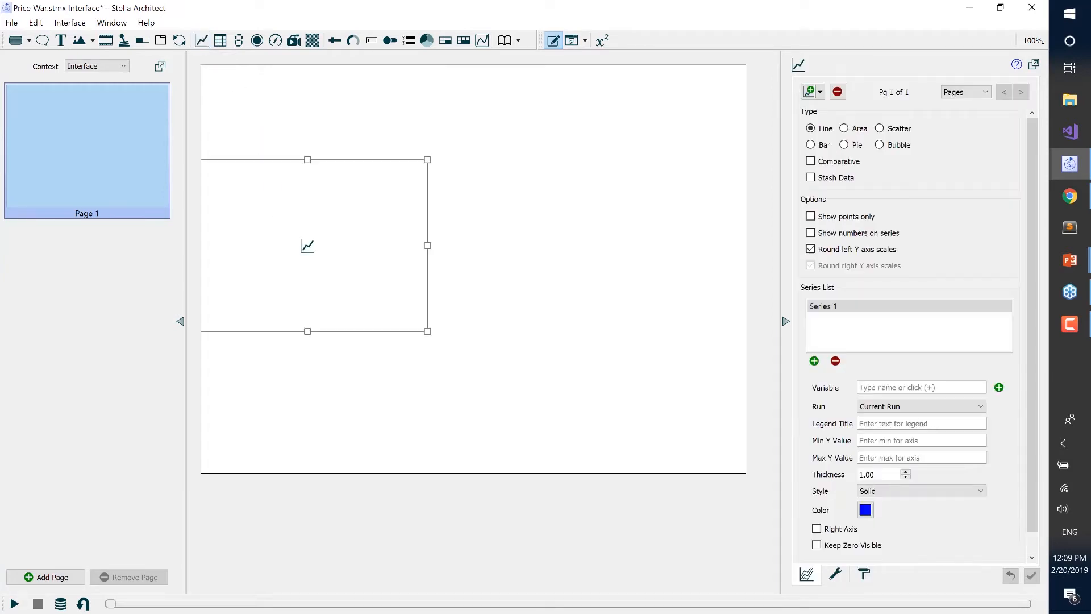
{"action": "left_click_drag", "start_coordinate": [307, 246], "coordinate": [347, 268]}
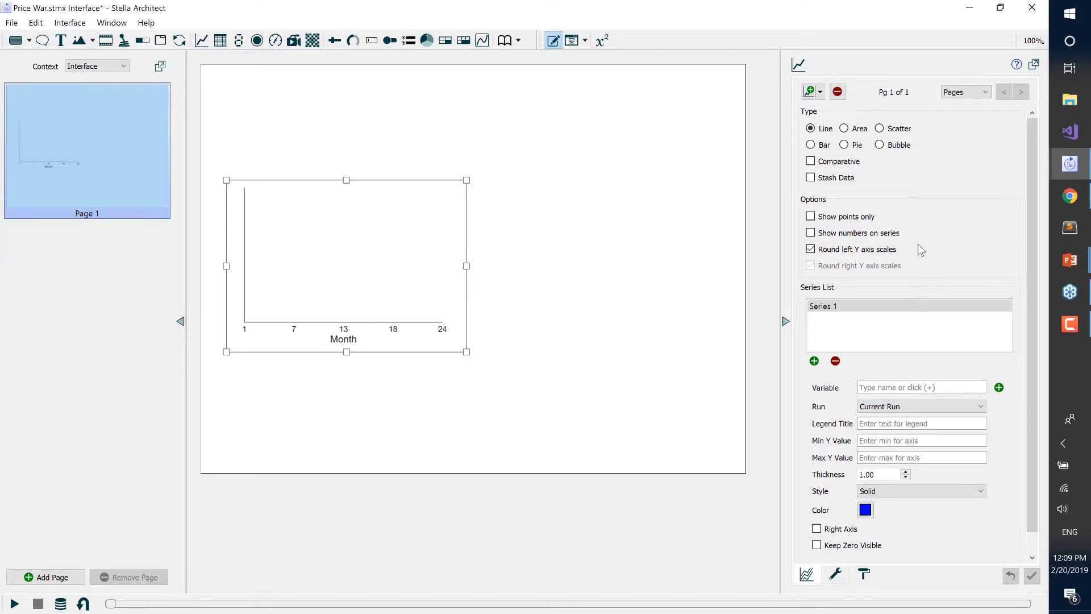
{"action": "left_click", "coordinate": [845, 146]}
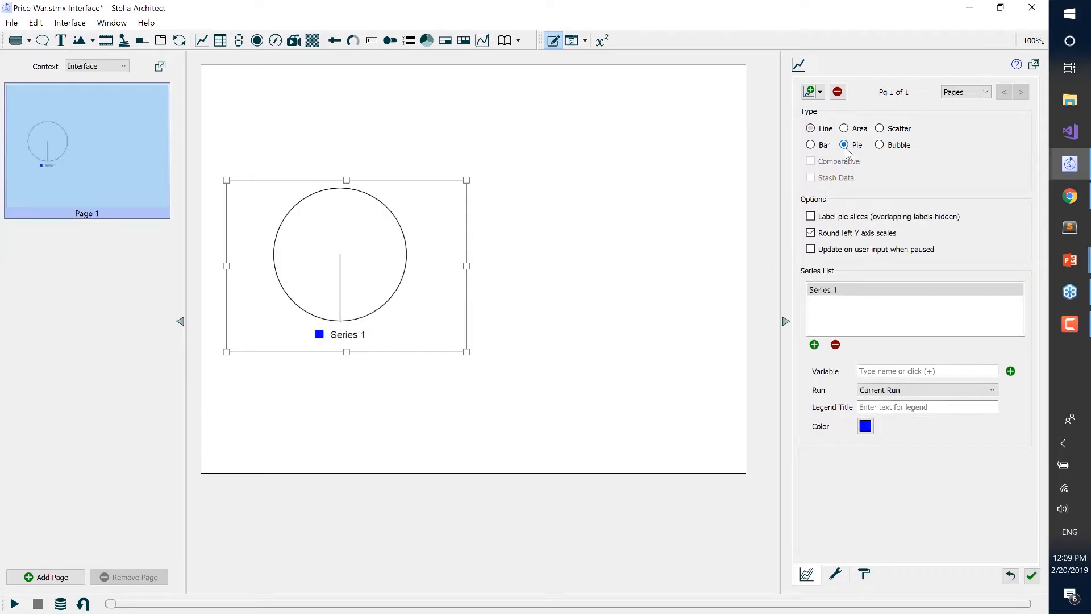
Plot the market share variable in the pie graph for all elements of the Company dimension using the * subscript.
{"action": "left_click", "coordinate": [814, 345]}
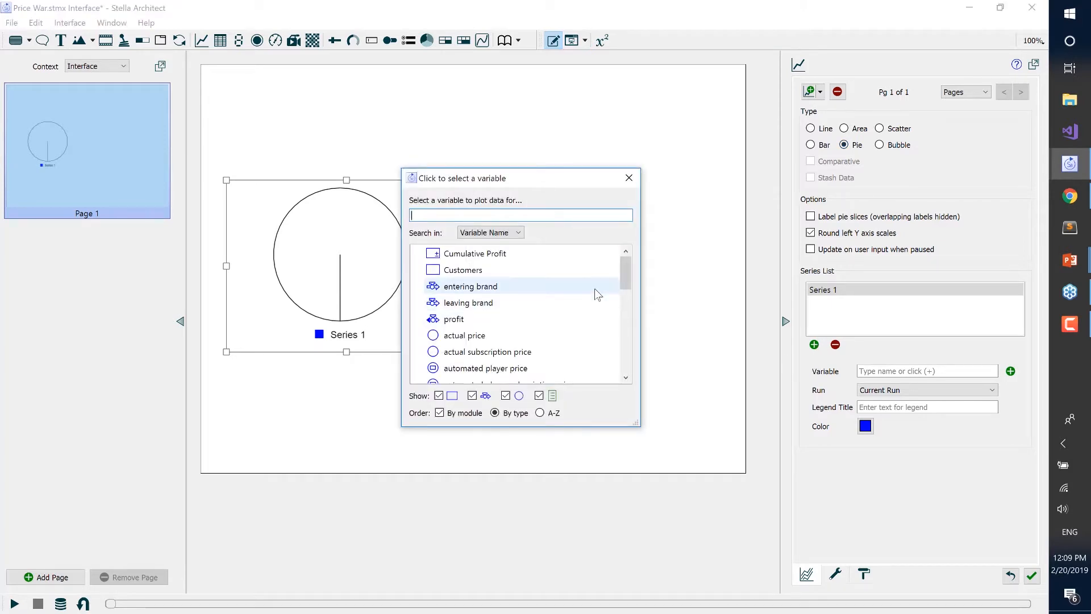
{"action": "type", "text": "Ma"}
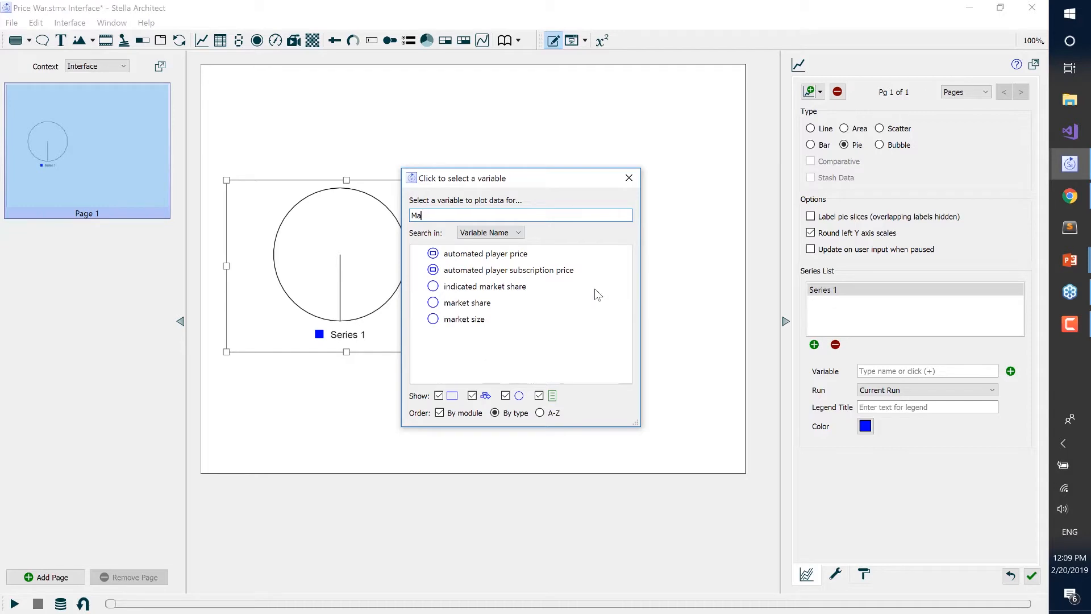
{"action": "left_click", "coordinate": [509, 306]}
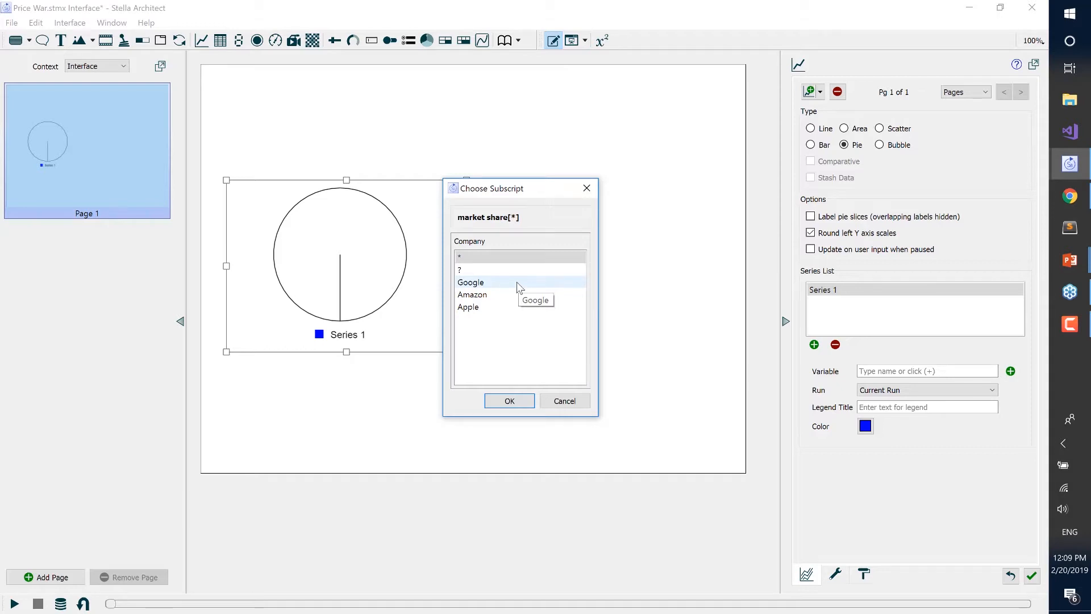
{"action": "left_click", "coordinate": [487, 260]}
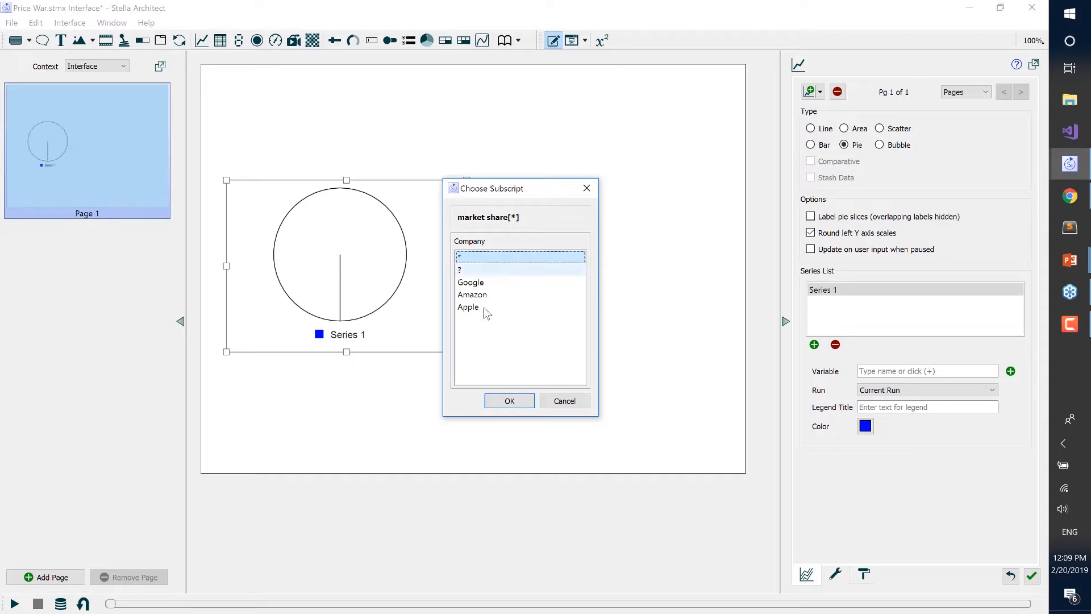
{"action": "left_click", "coordinate": [511, 401]}
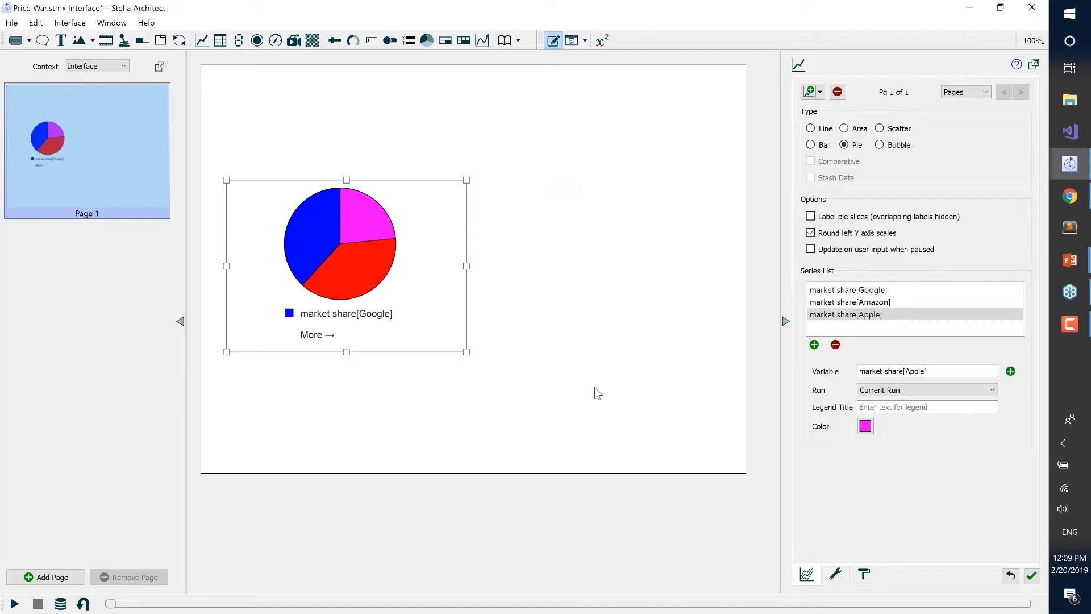
Set the legend titles of the three market share series to Google, Amazon and Apple, matching each series' company.
{"action": "left_click", "coordinate": [868, 291]}
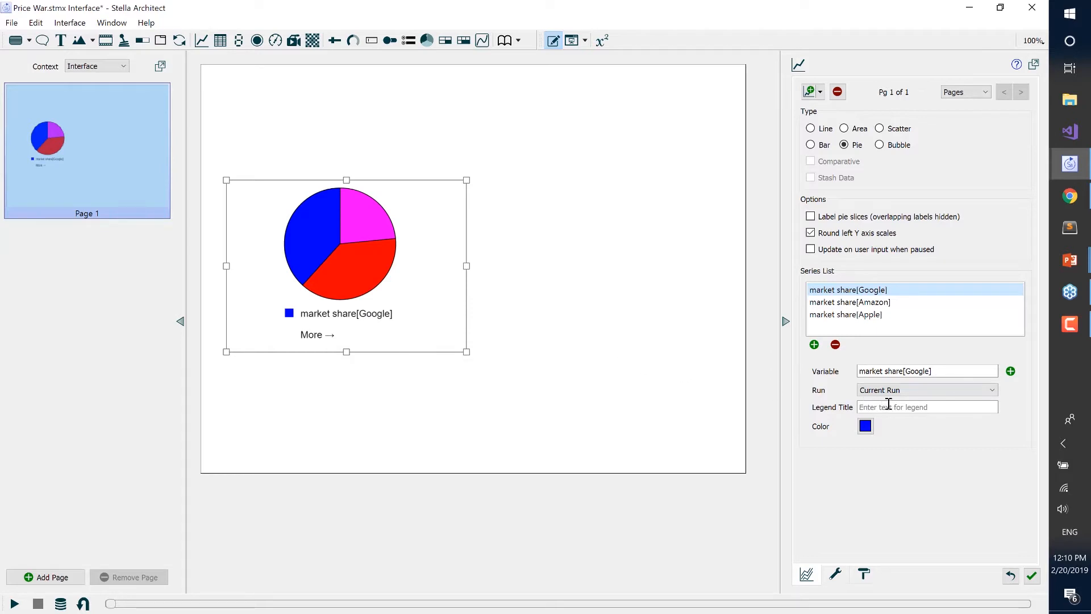
{"action": "left_click", "coordinate": [889, 405]}
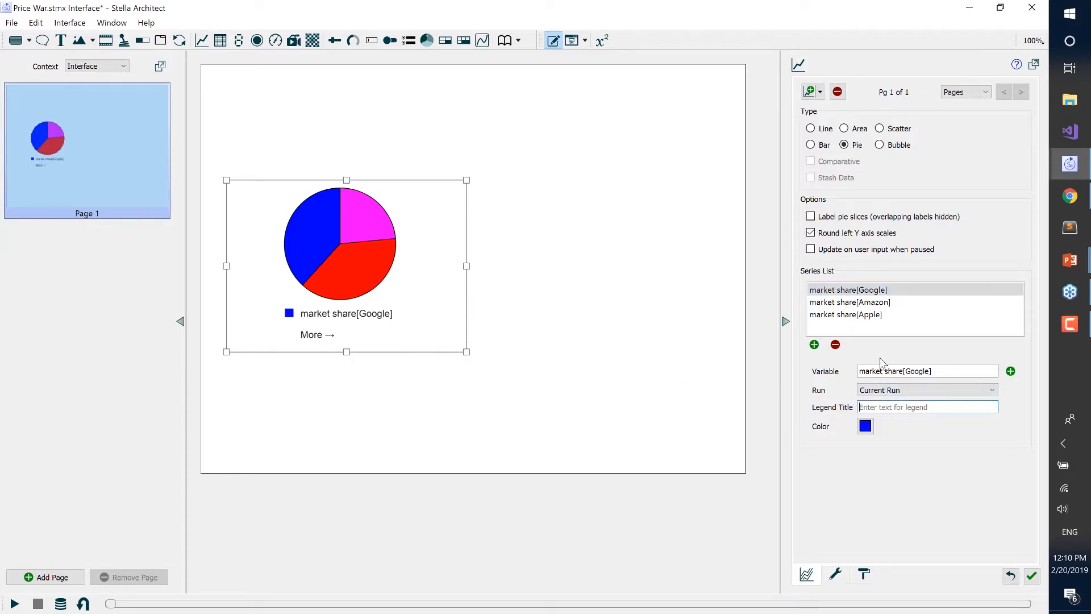
{"action": "type", "text": "Google"}
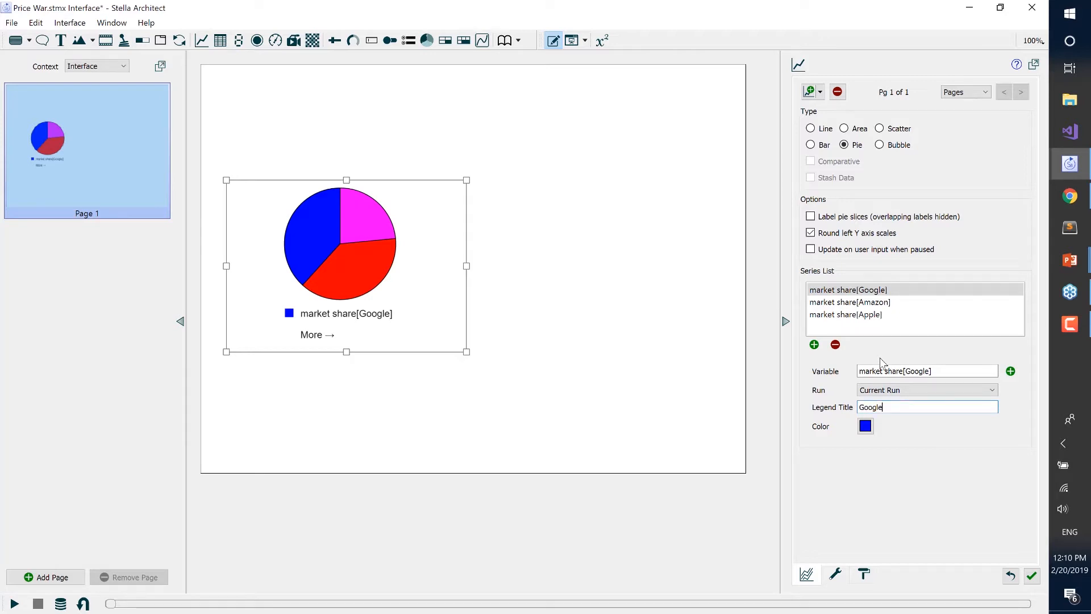
{"action": "left_click", "coordinate": [880, 303]}
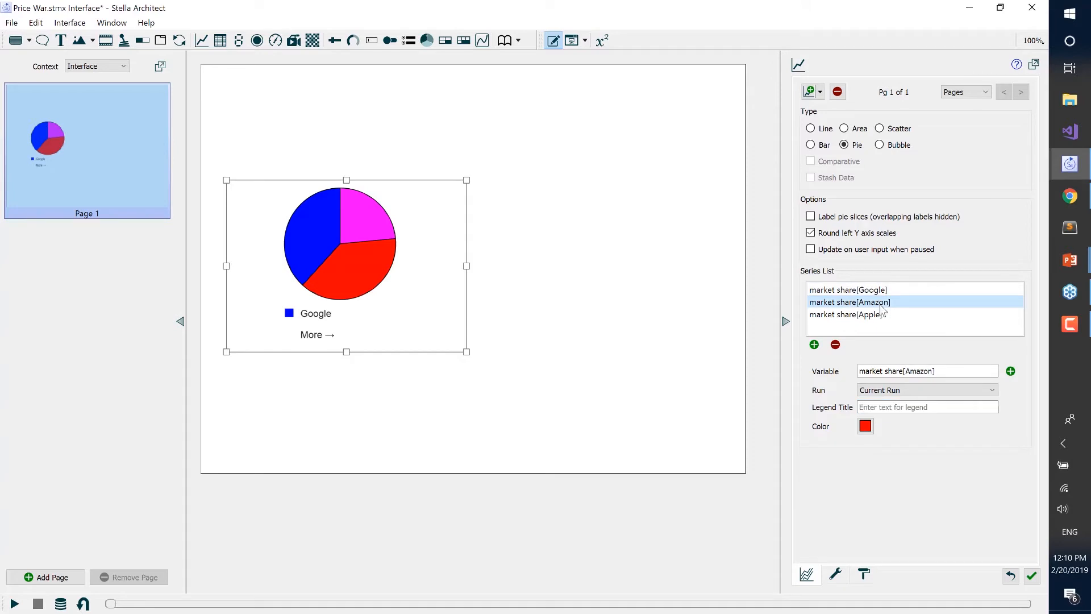
{"action": "left_click", "coordinate": [880, 406]}
{"action": "type", "text": "Amaz"}
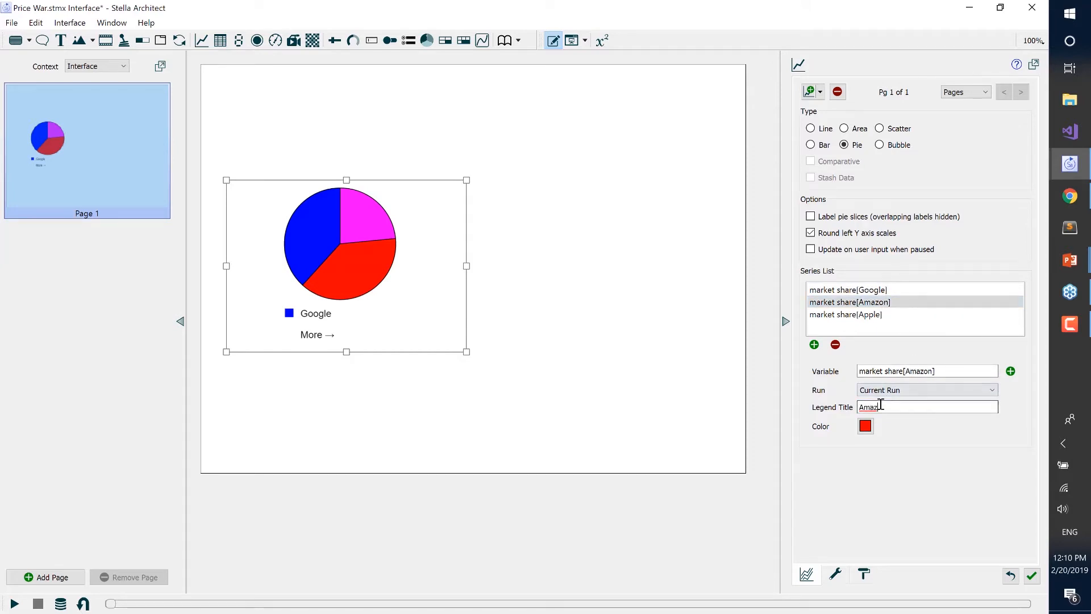
{"action": "type", "text": "on"}
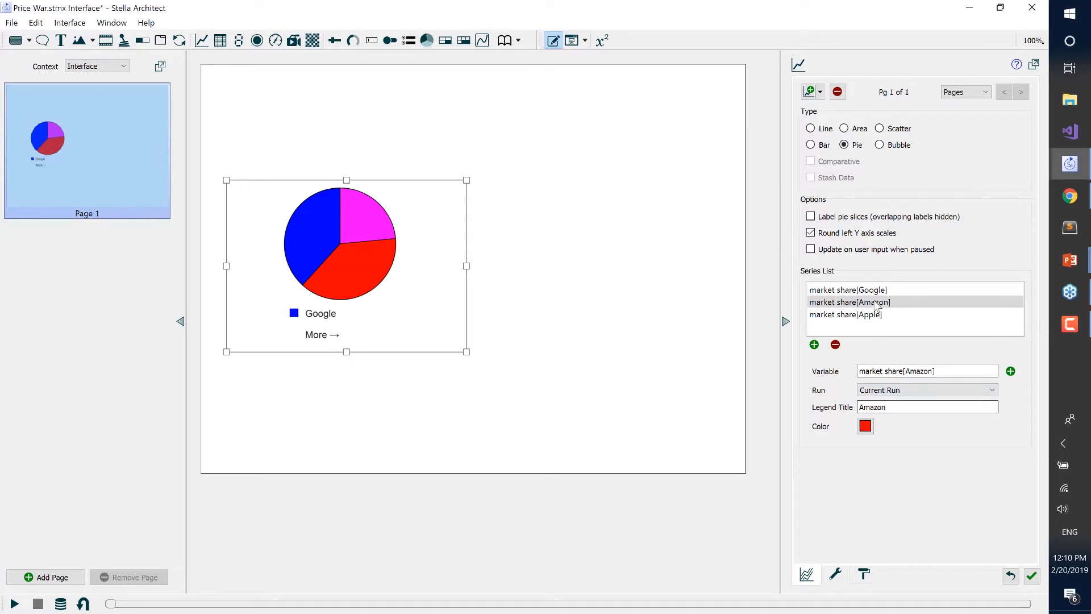
{"action": "left_click", "coordinate": [878, 317]}
{"action": "left_click", "coordinate": [901, 406]}
{"action": "type", "text": "Apple"}
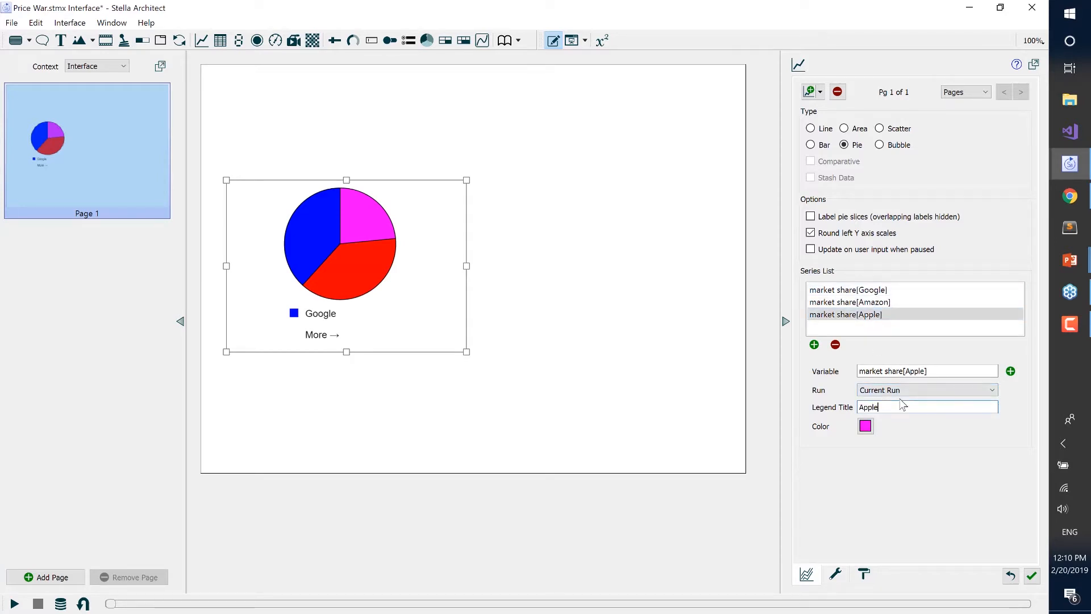
Enlarge the pie graph until its whole legend fits, and give the graph the title Market Share.
{"action": "left_click_drag", "start_coordinate": [470, 356], "coordinate": [496, 373]}
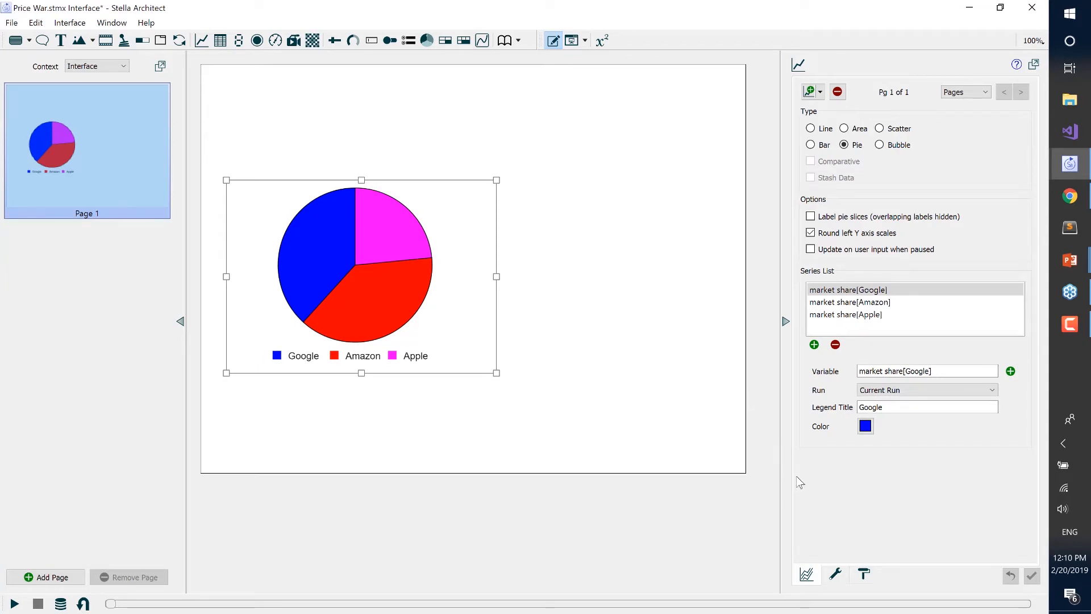
{"action": "left_click", "coordinate": [837, 572]}
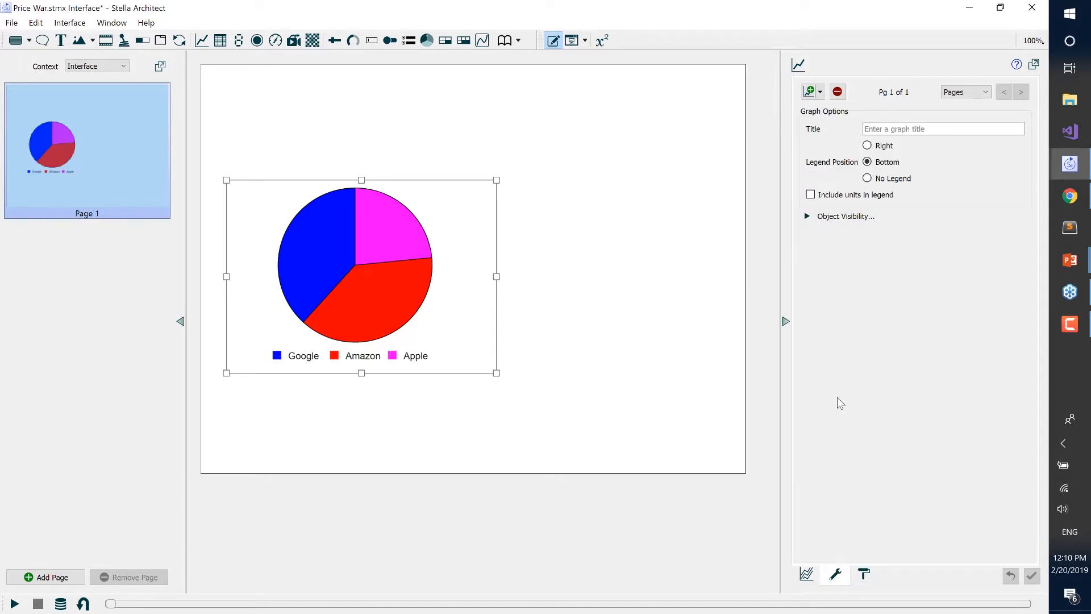
{"action": "left_click", "coordinate": [880, 128]}
{"action": "left_click", "coordinate": [845, 114]}
{"action": "left_click", "coordinate": [582, 259]}
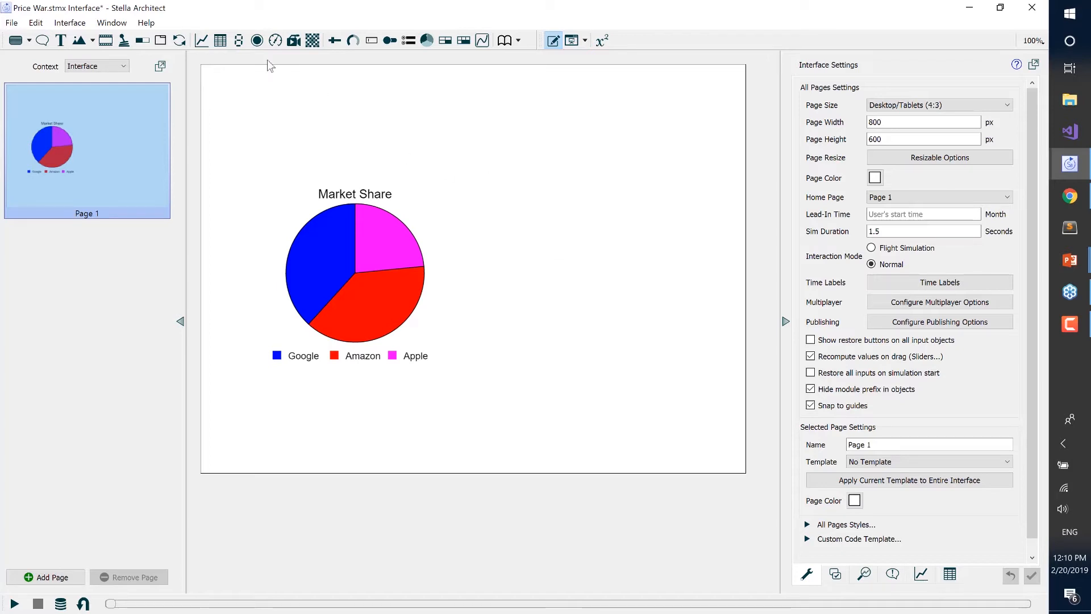
Add a numeric display beside the pie chart for actual price[Google] and title it Google.
{"action": "left_click", "coordinate": [237, 42]}
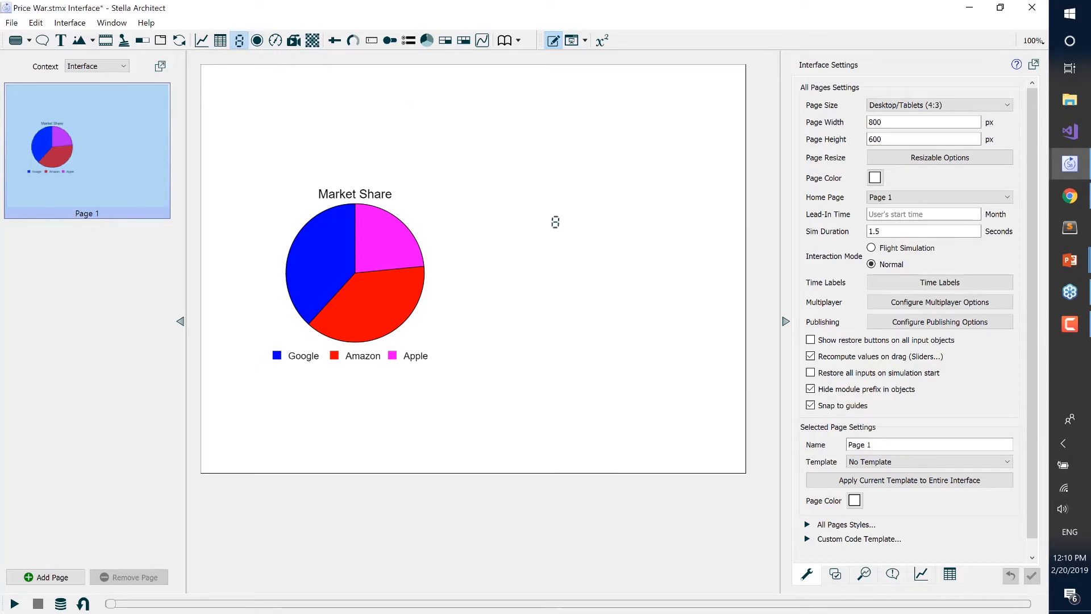
{"action": "left_click", "coordinate": [568, 218]}
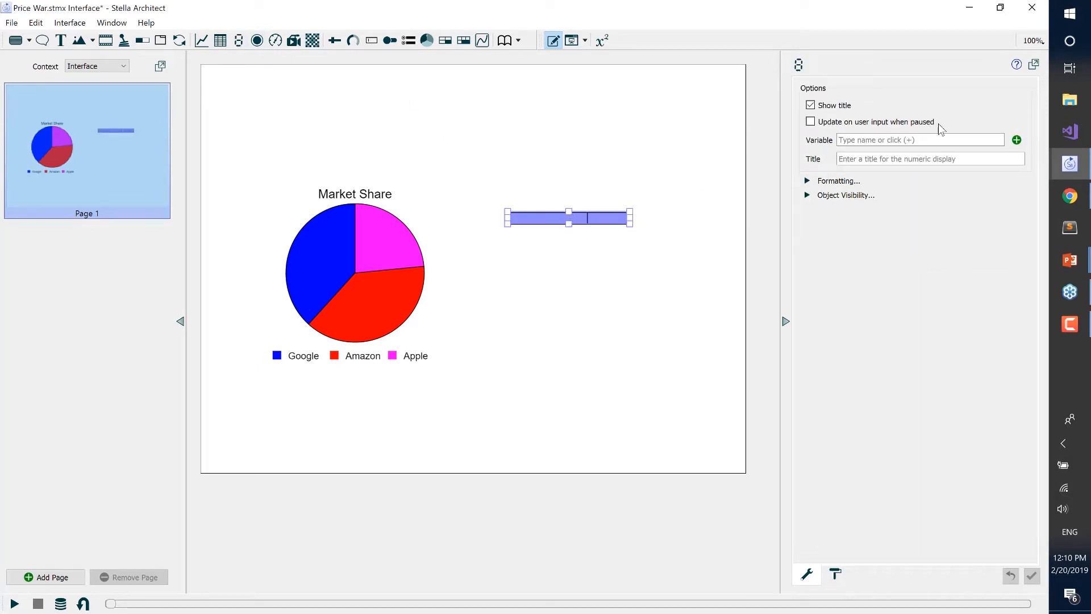
{"action": "left_click", "coordinate": [1017, 140]}
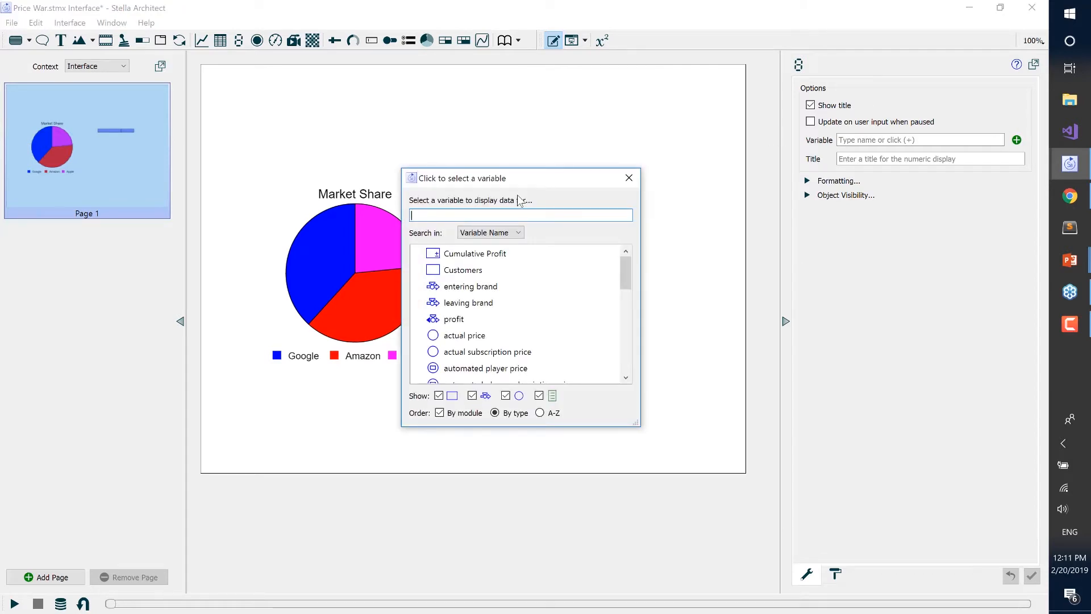
{"action": "type", "text": "actu"}
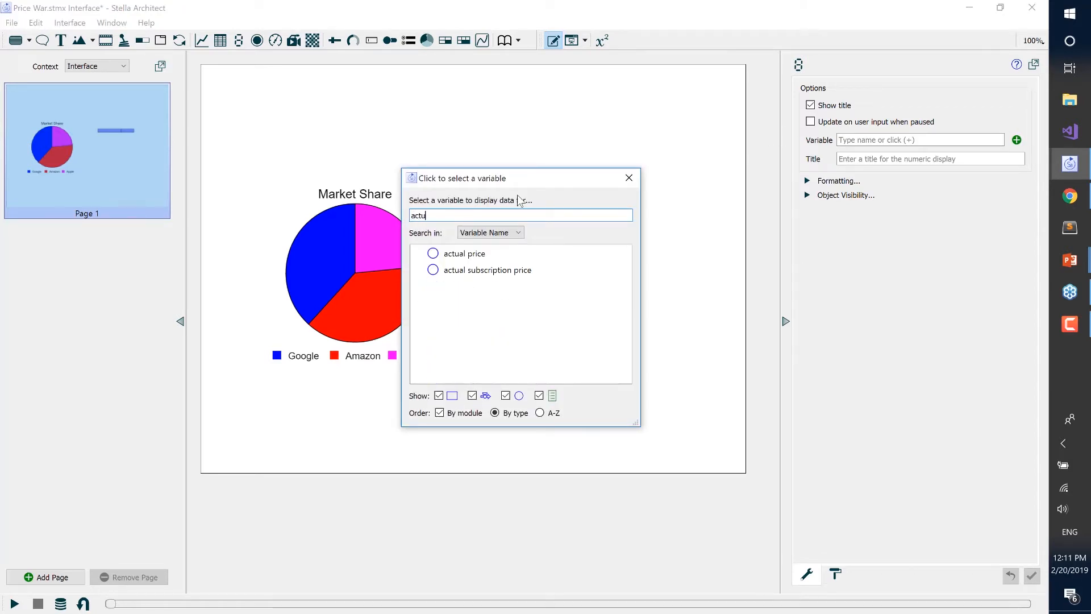
{"action": "left_click", "coordinate": [478, 253]}
{"action": "left_click", "coordinate": [485, 271]}
{"action": "left_click", "coordinate": [508, 402]}
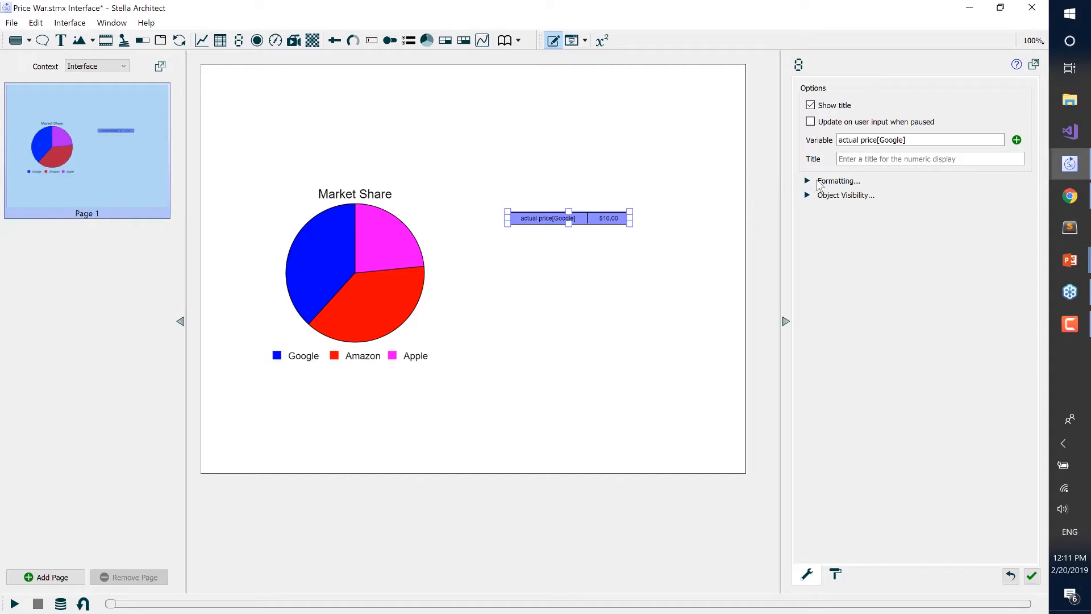
{"action": "left_click", "coordinate": [860, 159]}
{"action": "type", "text": "Google"}
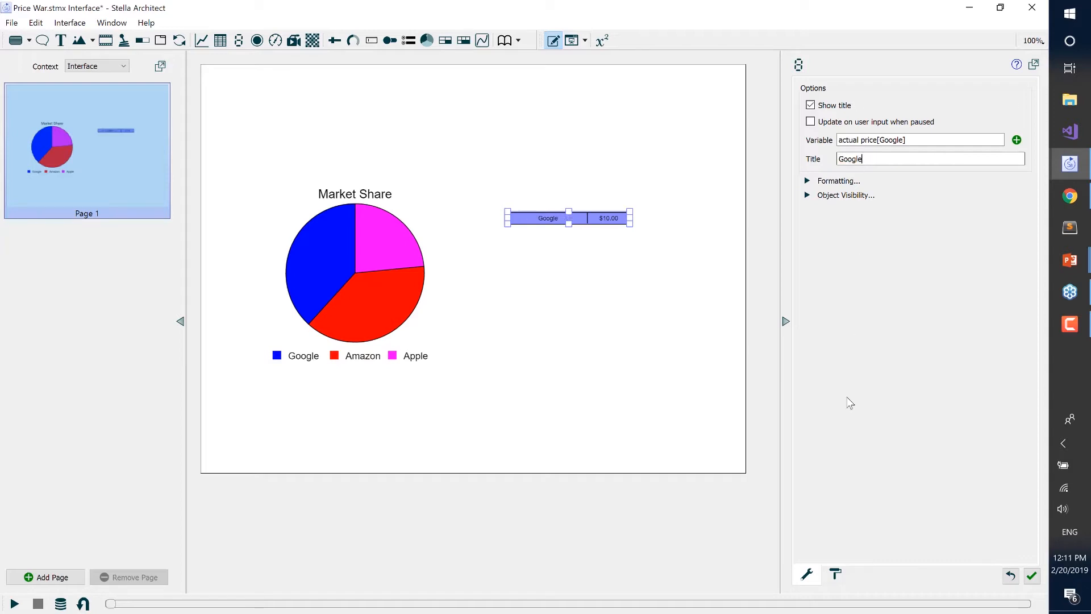
Style the Google numeric display with 14-point text and the color white (#ffffff).
{"action": "left_click", "coordinate": [836, 576]}
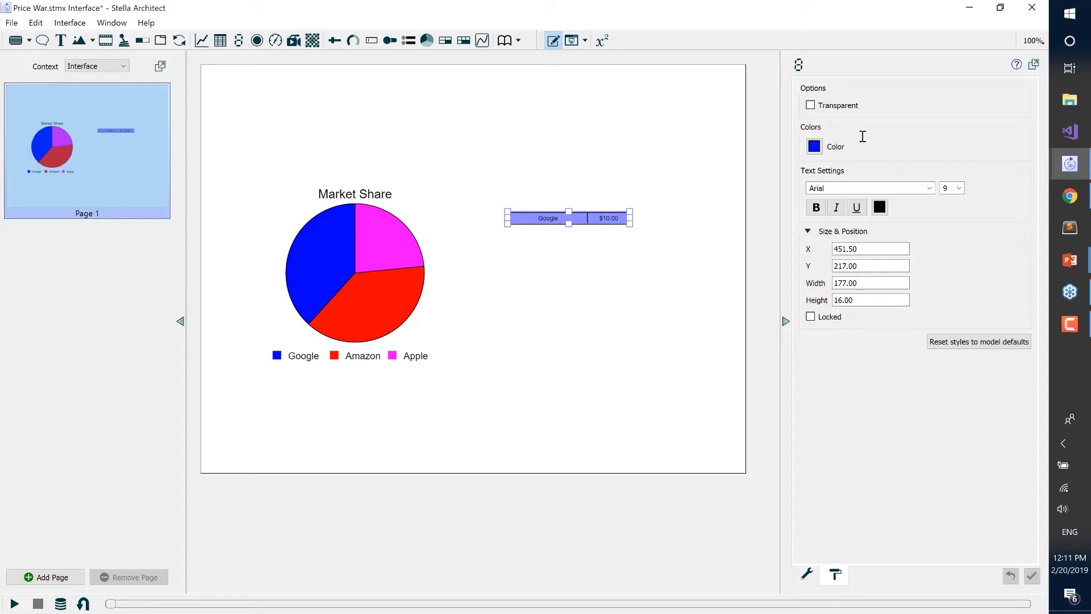
{"action": "left_click", "coordinate": [959, 188]}
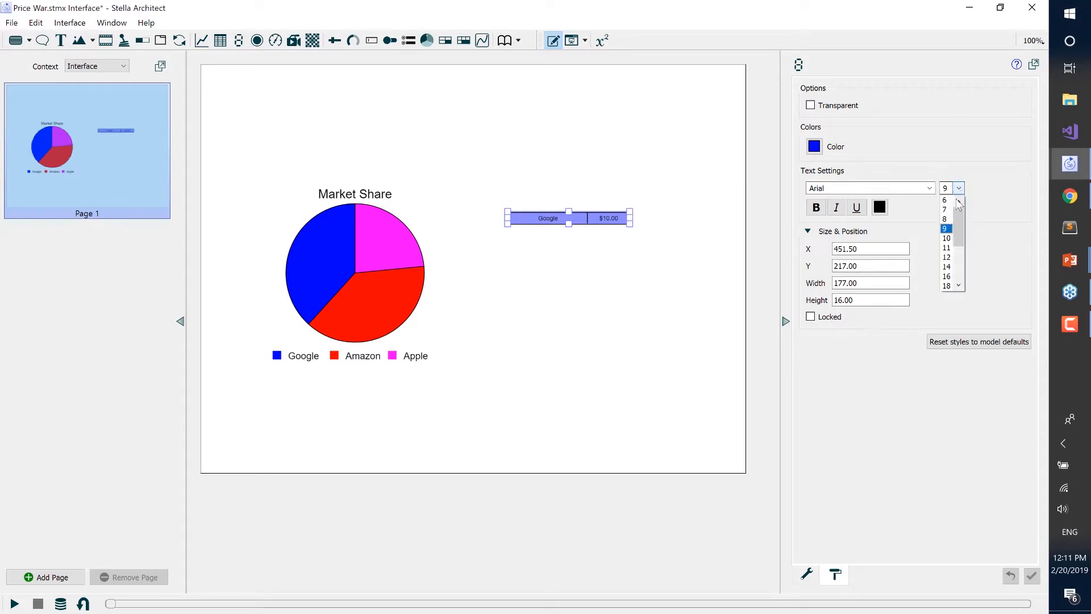
{"action": "left_click", "coordinate": [948, 267]}
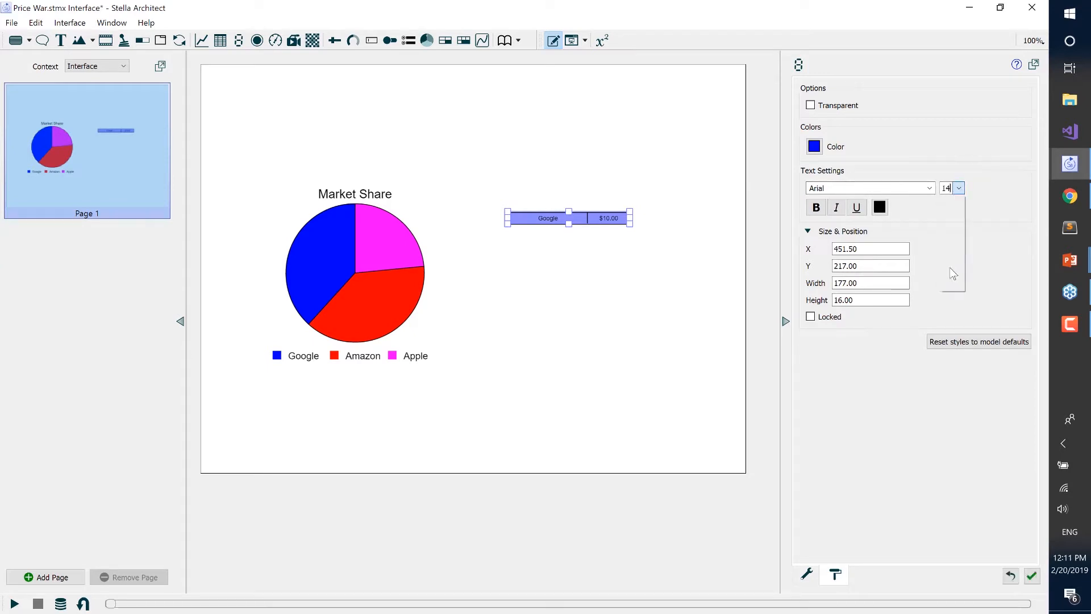
{"action": "left_click", "coordinate": [815, 147]}
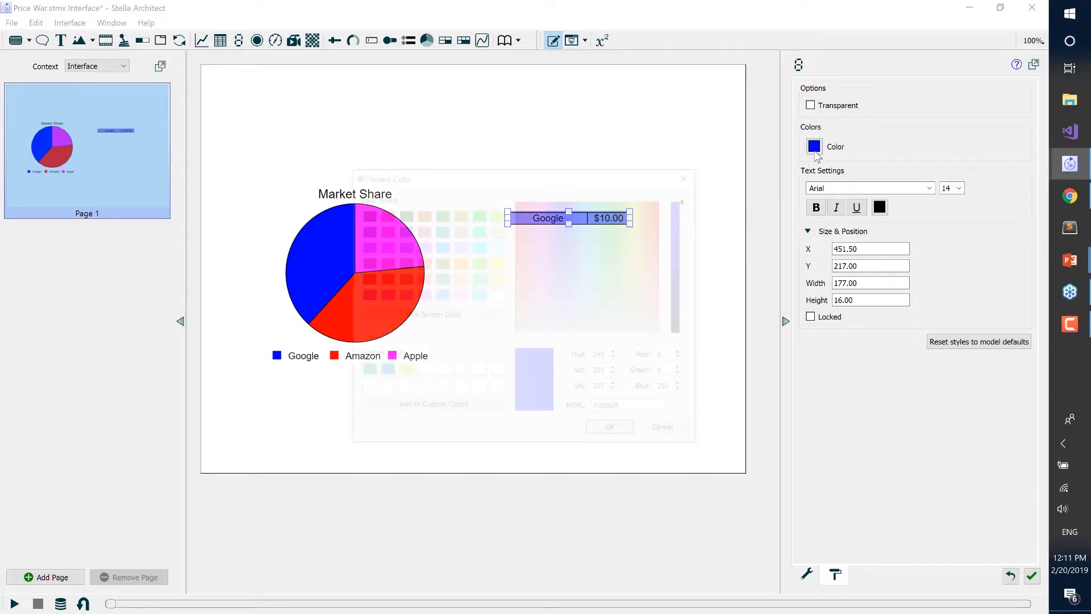
{"action": "left_click", "coordinate": [425, 373]}
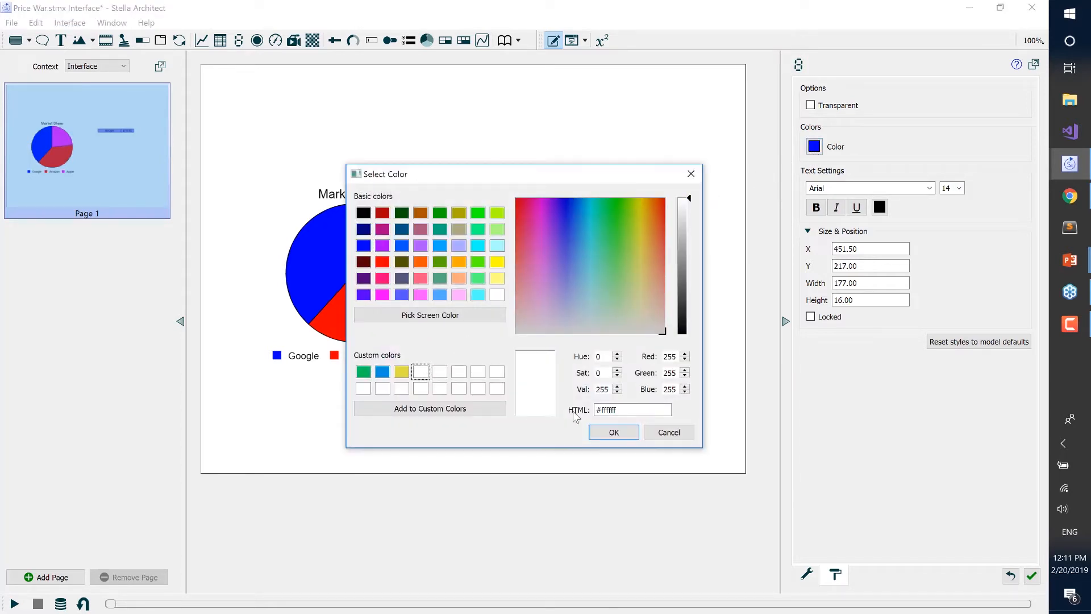
{"action": "left_click", "coordinate": [614, 431]}
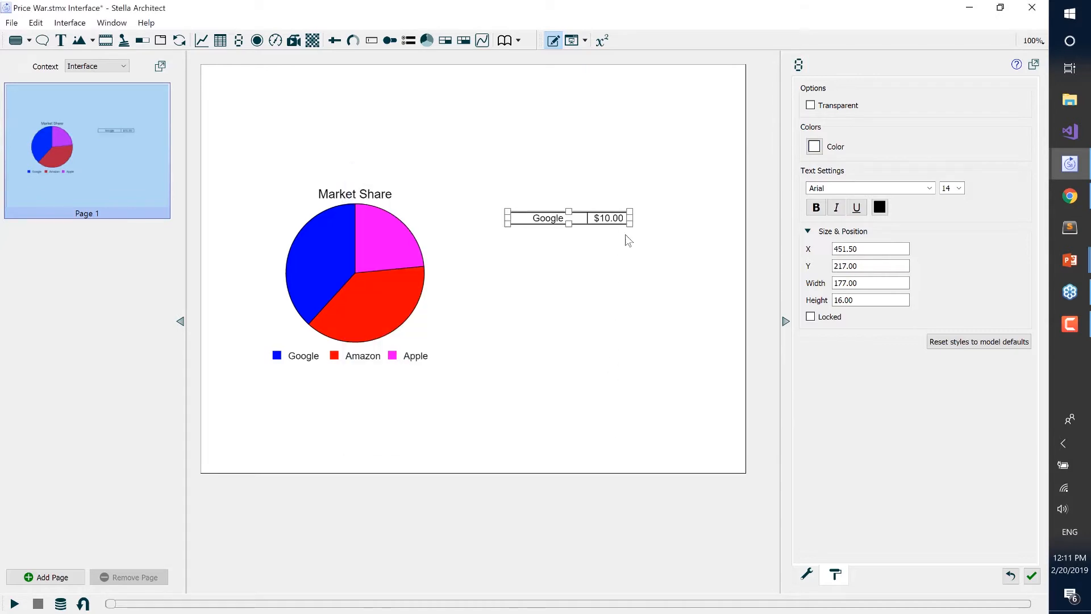
Enlarge the Google numeric display to about 194 px wide and 43 px high, keeping it beside the pie chart.
{"action": "left_click_drag", "start_coordinate": [630, 223], "coordinate": [589, 235]}
{"action": "left_click", "coordinate": [610, 279]}
{"action": "left_click", "coordinate": [584, 258]}
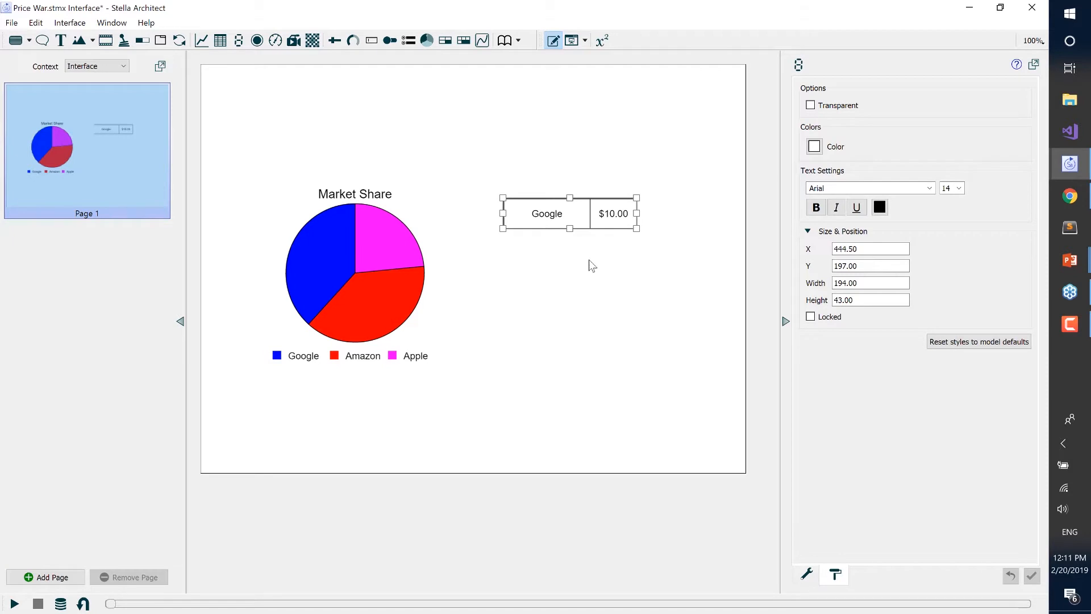
Duplicate the Google numeric display twice and stack the two copies directly beneath the original.
{"action": "left_click", "coordinate": [591, 265]}
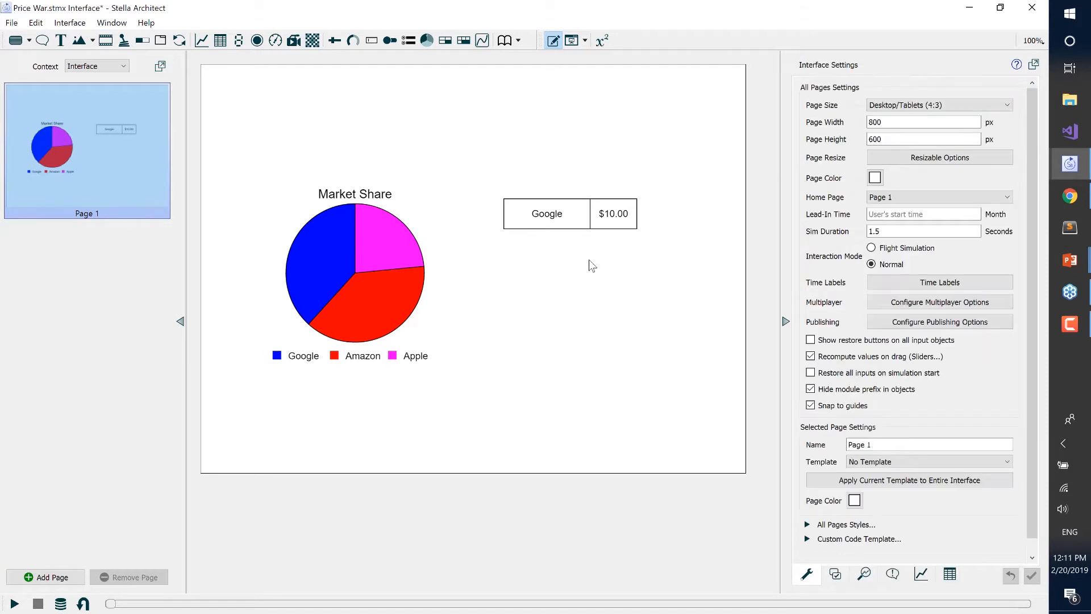
{"action": "left_click", "coordinate": [592, 220]}
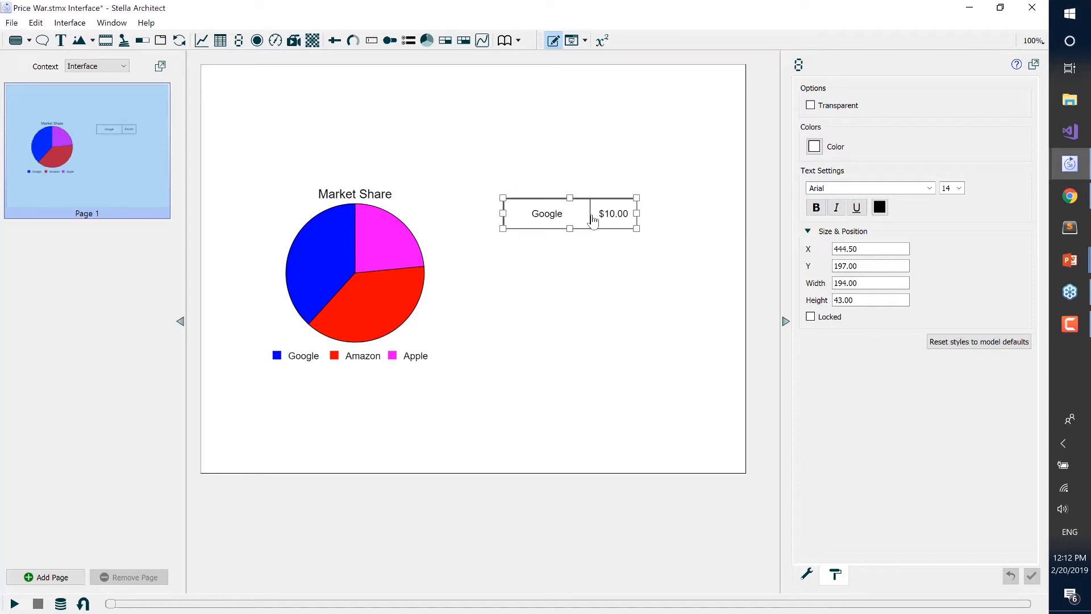
{"action": "key", "text": "ctrl+d"}
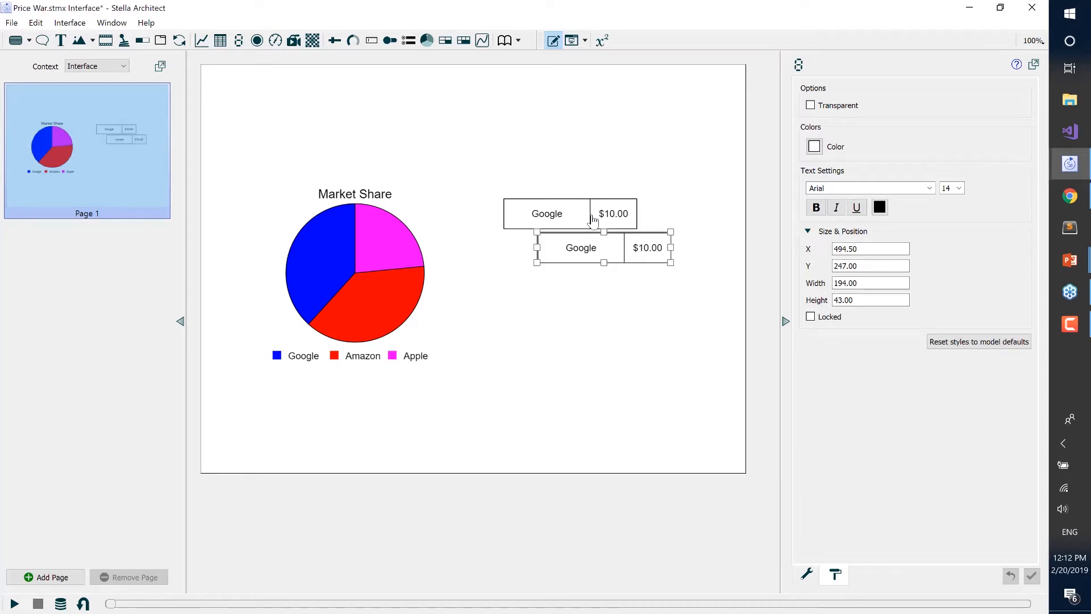
{"action": "key", "text": "ctrl+d"}
{"action": "mouse_move", "coordinate": [600, 245]}
{"action": "left_mouse_down"}
{"action": "mouse_move", "coordinate": [569, 239]}
{"action": "mouse_move", "coordinate": [585, 239]}
{"action": "left_mouse_up"}
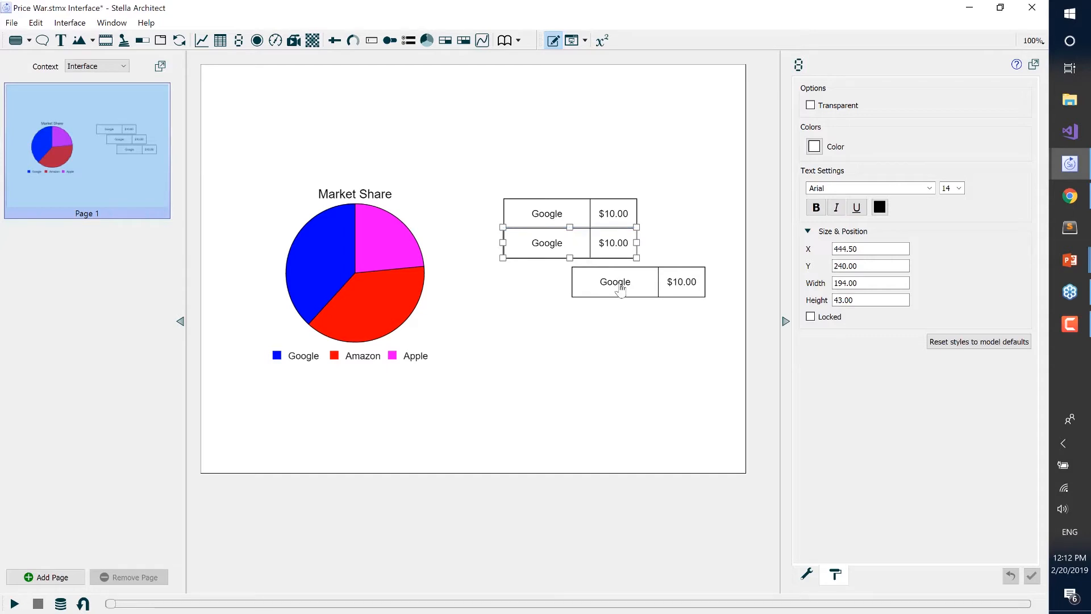
{"action": "left_click_drag", "start_coordinate": [613, 287], "coordinate": [562, 269]}
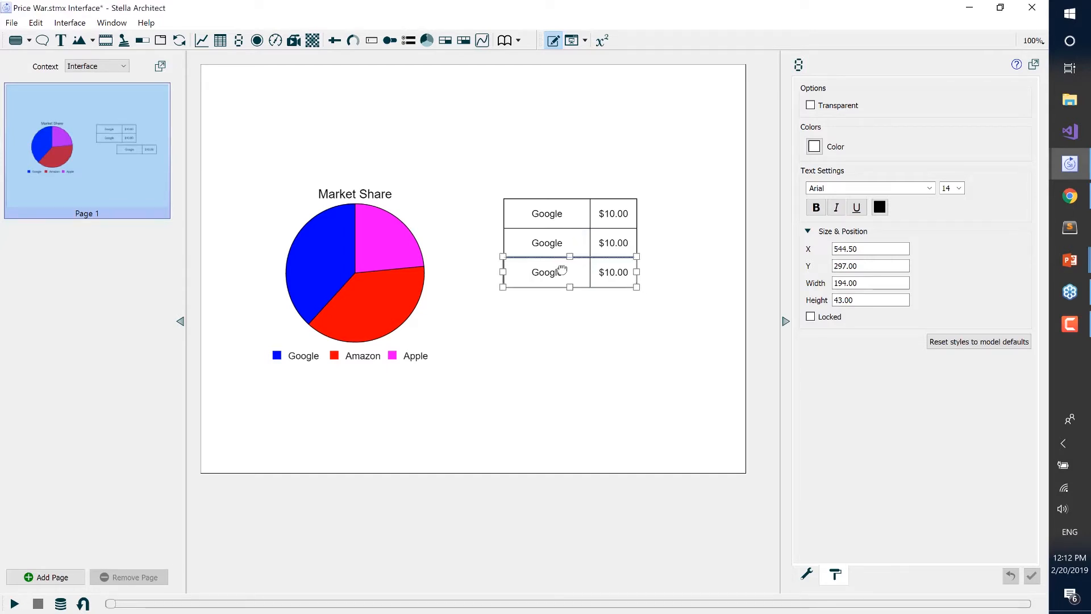
{"action": "left_click", "coordinate": [605, 325]}
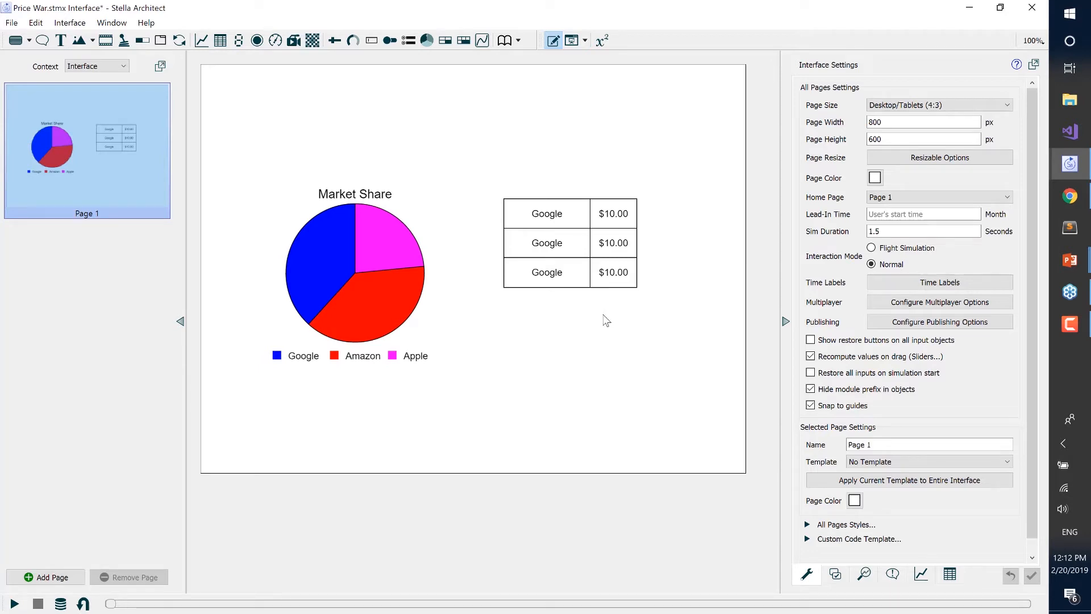
Set the middle numeric display's variable to actual price[Amazon] and its title to Amazon.
{"action": "left_click", "coordinate": [612, 250]}
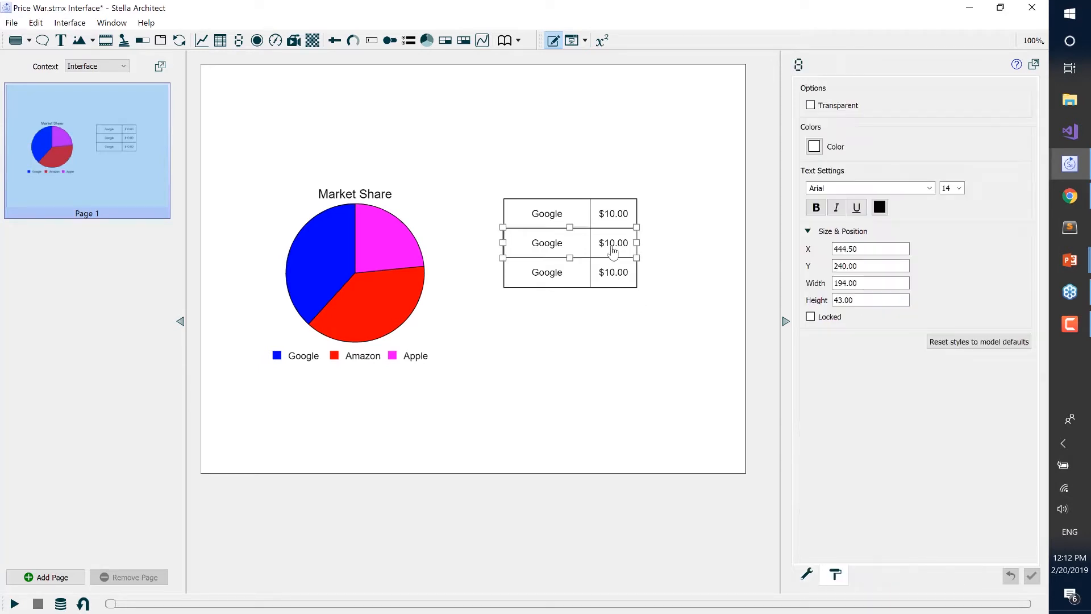
{"action": "left_click", "coordinate": [809, 572]}
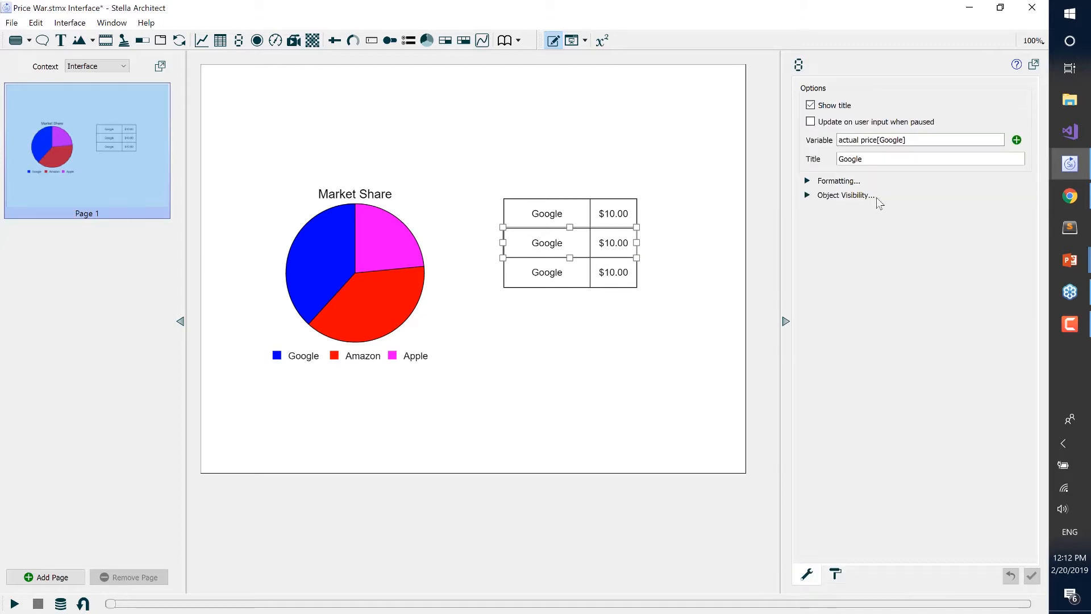
{"action": "left_click", "coordinate": [890, 141]}
{"action": "double_click", "coordinate": [890, 141]}
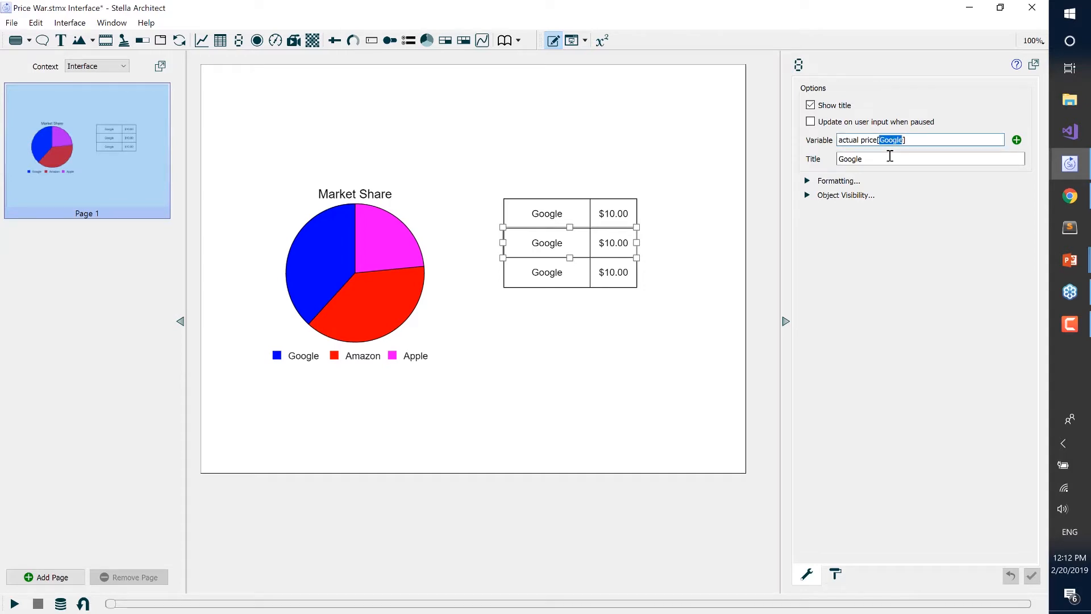
{"action": "type", "text": "Amazon"}
{"action": "left_click", "coordinate": [859, 157]}
{"action": "double_click", "coordinate": [859, 157]}
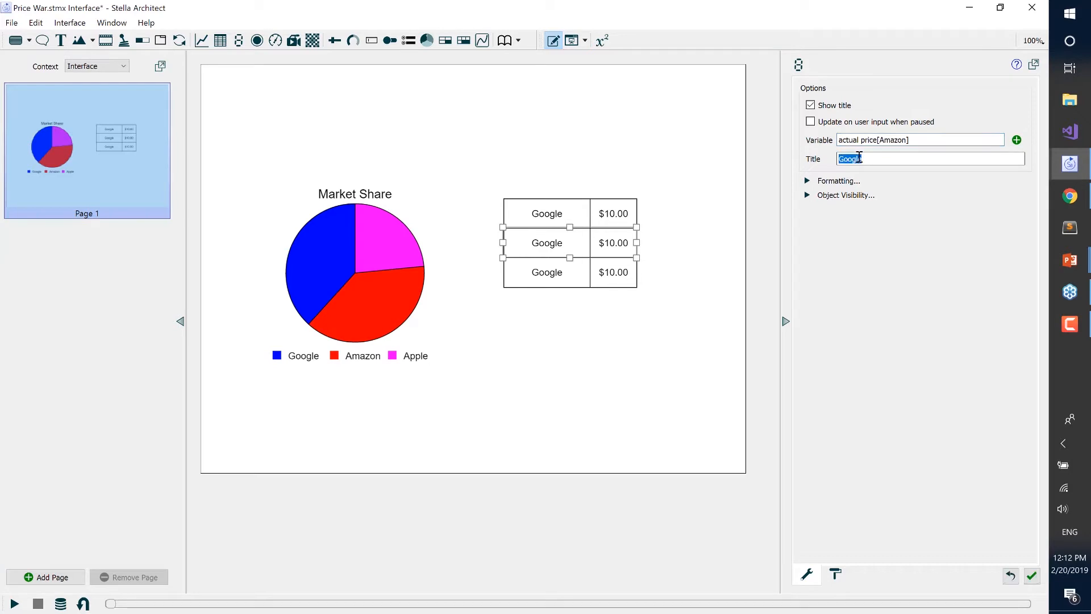
{"action": "type", "text": "Amazon"}
{"action": "key", "text": "Return"}
Set the lowest numeric display's variable to actual price[Apple] and its title to Apple.
{"action": "left_click", "coordinate": [554, 276]}
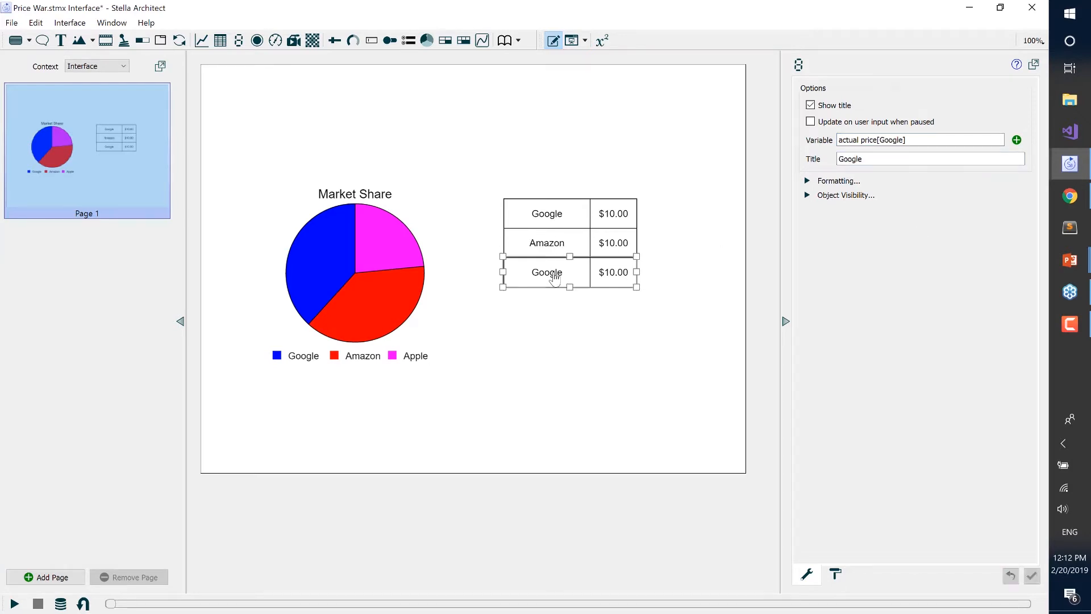
{"action": "double_click", "coordinate": [890, 140]}
{"action": "type", "text": "App"}
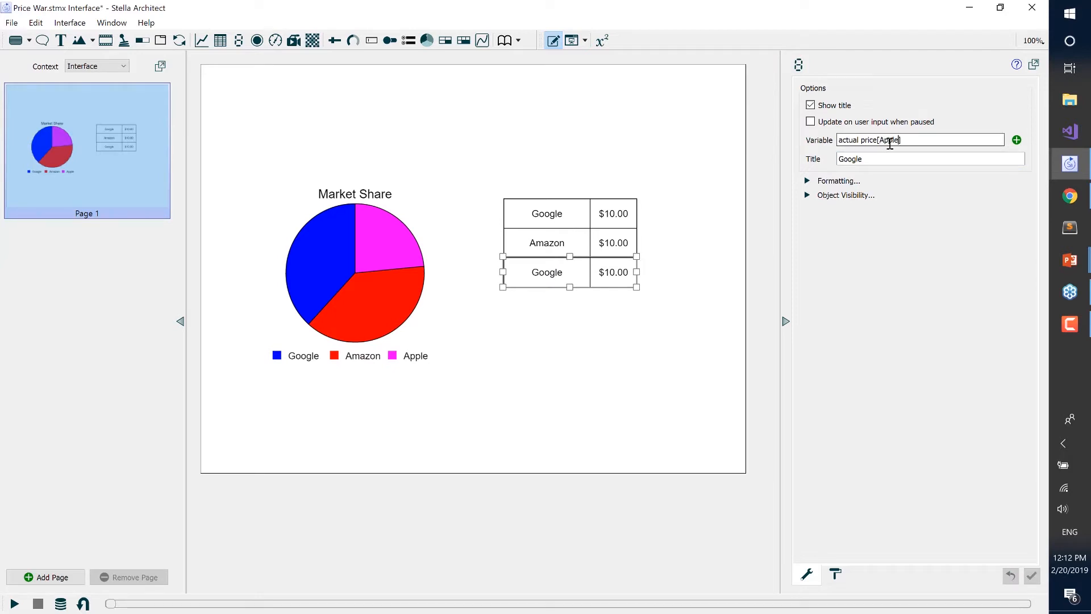
{"action": "double_click", "coordinate": [848, 159]}
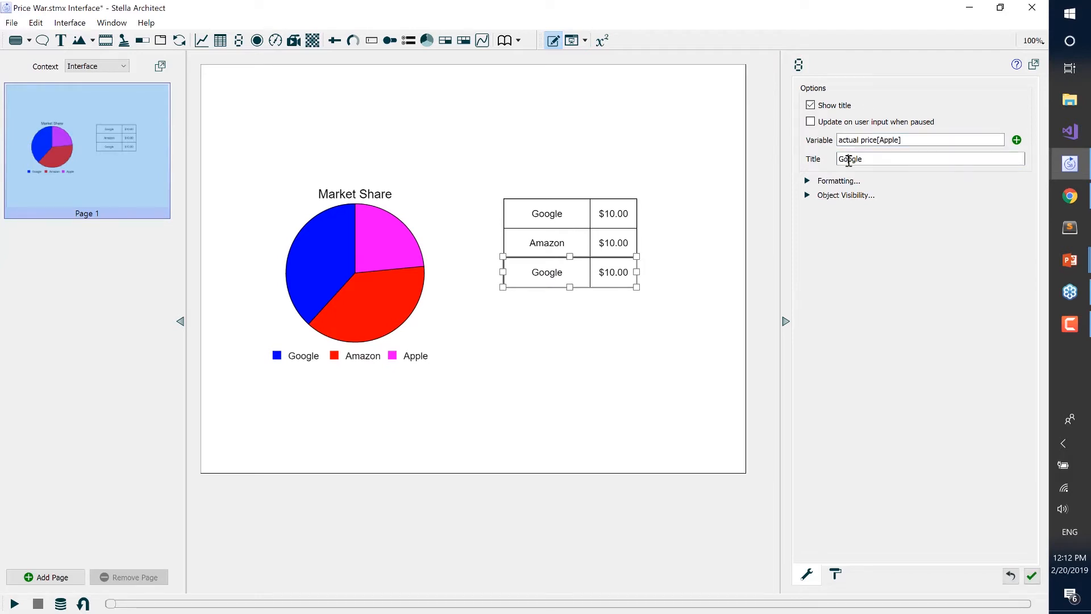
{"action": "type", "text": "App"}
{"action": "key", "text": "Return"}
{"action": "left_click", "coordinate": [596, 346]}
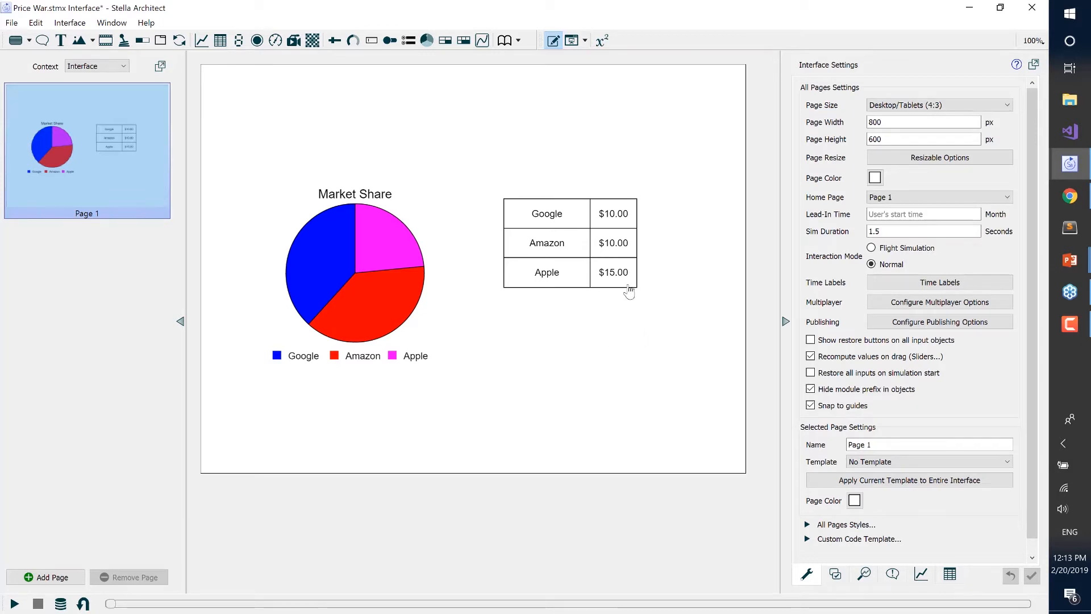
Place a copy of the Google numeric display below the price table and hide the copy's title.
{"action": "left_click", "coordinate": [620, 219]}
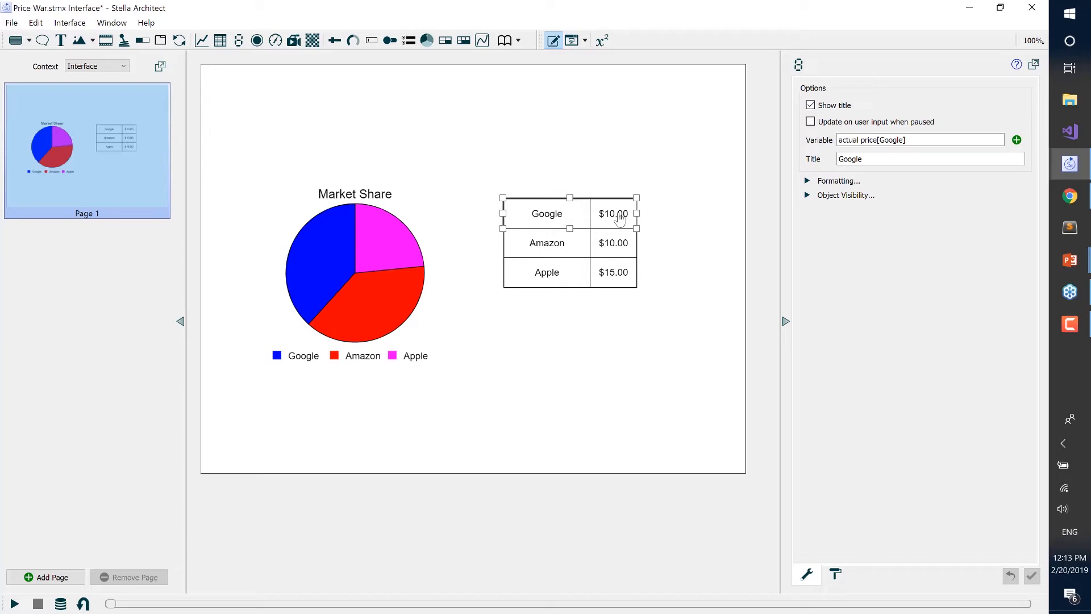
{"action": "left_click_drag", "start_coordinate": [619, 220], "coordinate": [644, 354]}
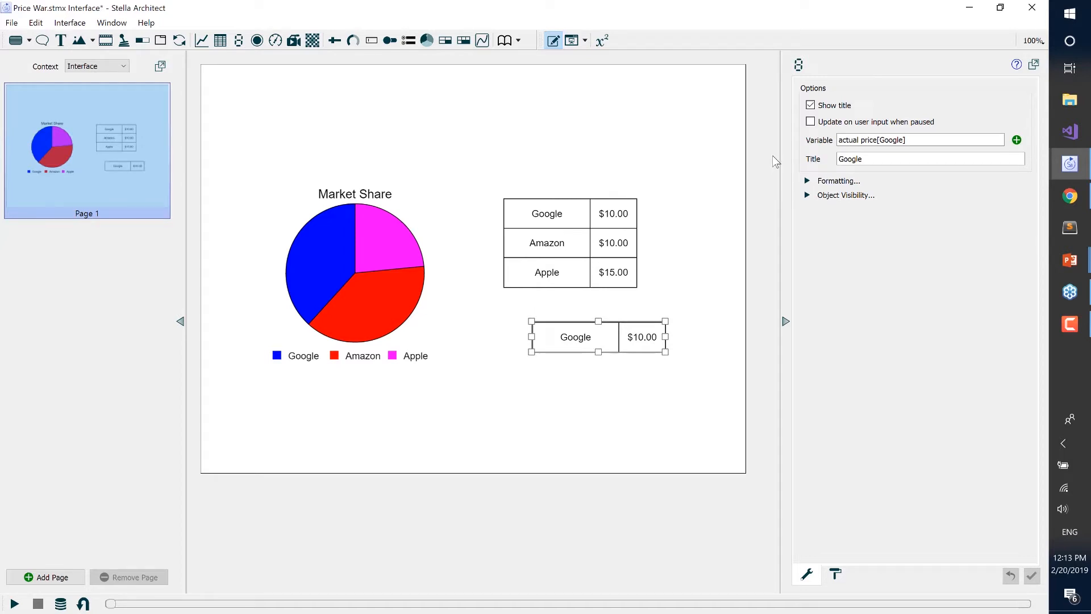
{"action": "left_click", "coordinate": [812, 106]}
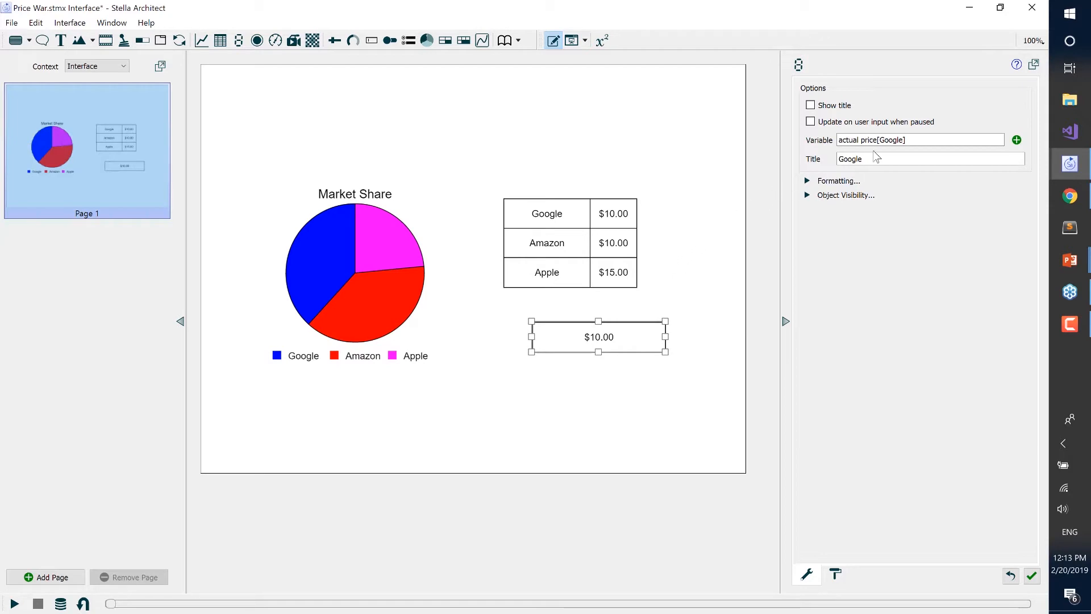
Change the untitled display's variable to actual subscription price[Google].
{"action": "double_click", "coordinate": [892, 140]}
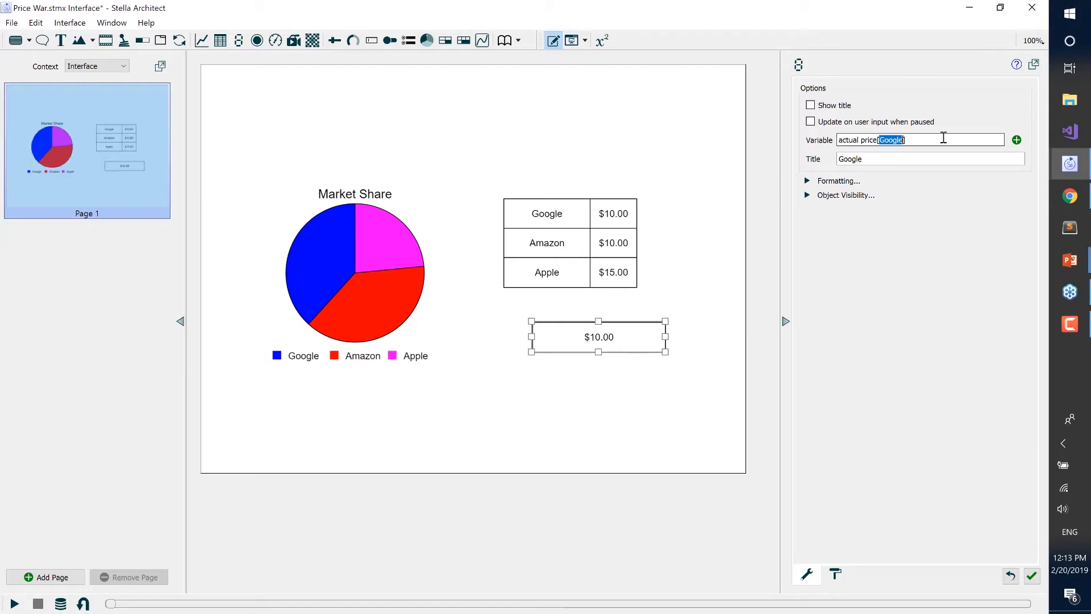
{"action": "left_click", "coordinate": [1017, 140]}
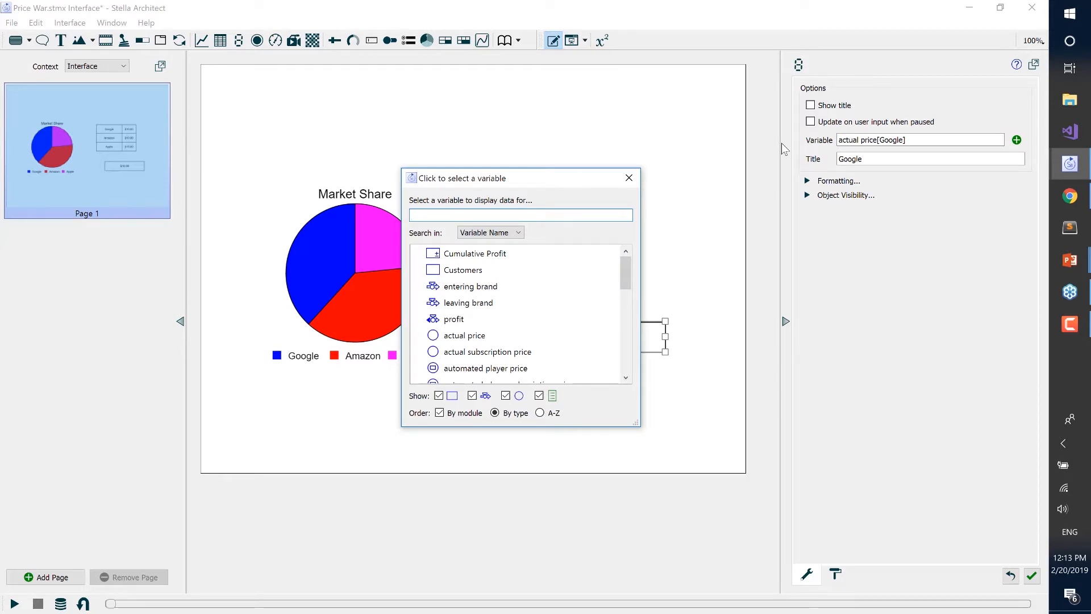
{"action": "type", "text": "actua"}
{"action": "left_click", "coordinate": [525, 274]}
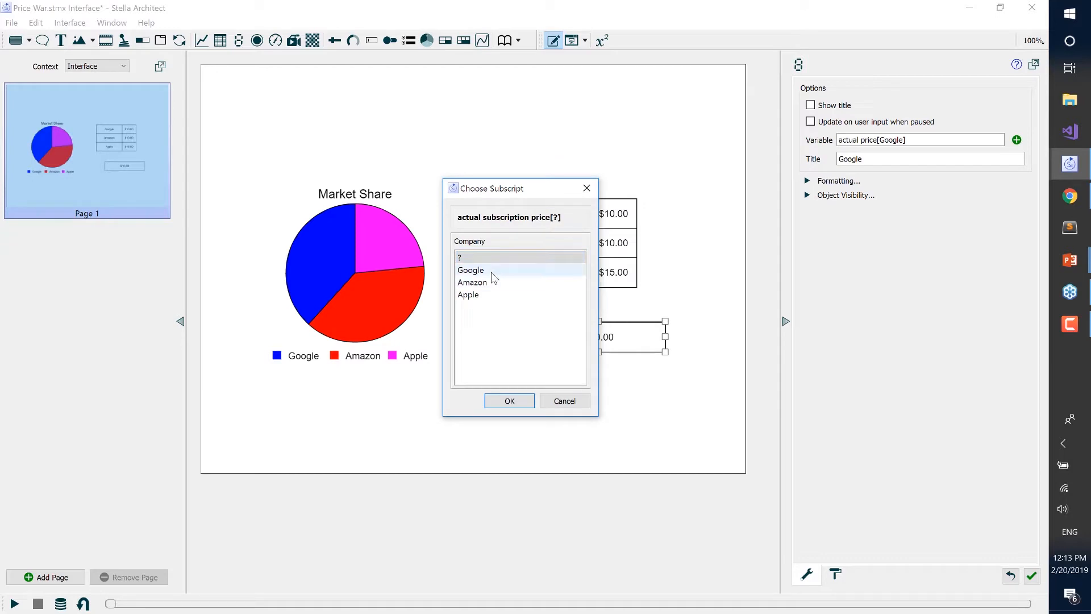
{"action": "left_click", "coordinate": [491, 272]}
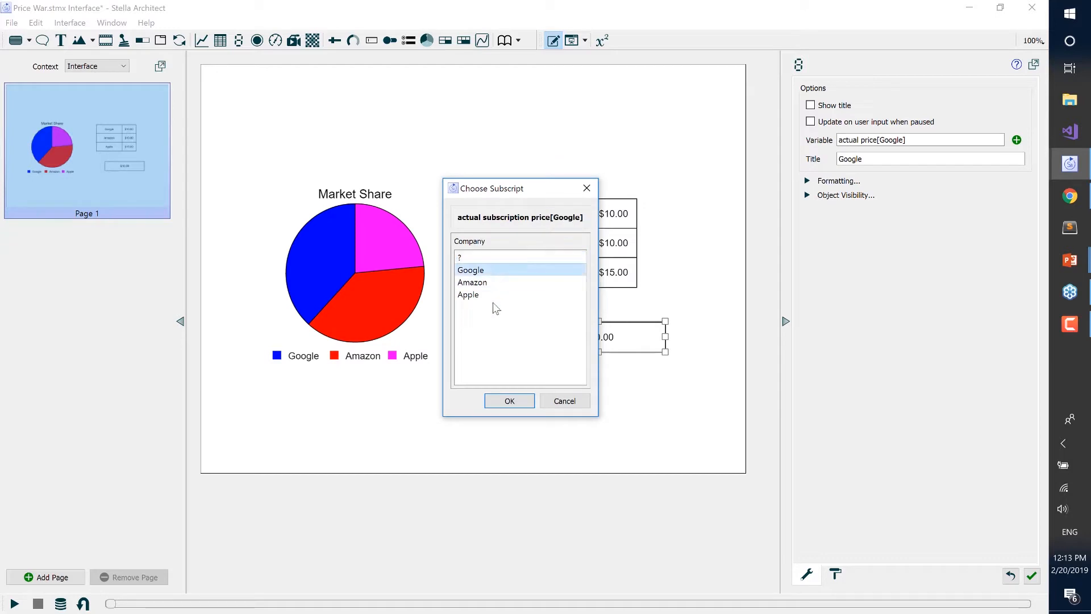
{"action": "left_click", "coordinate": [510, 402]}
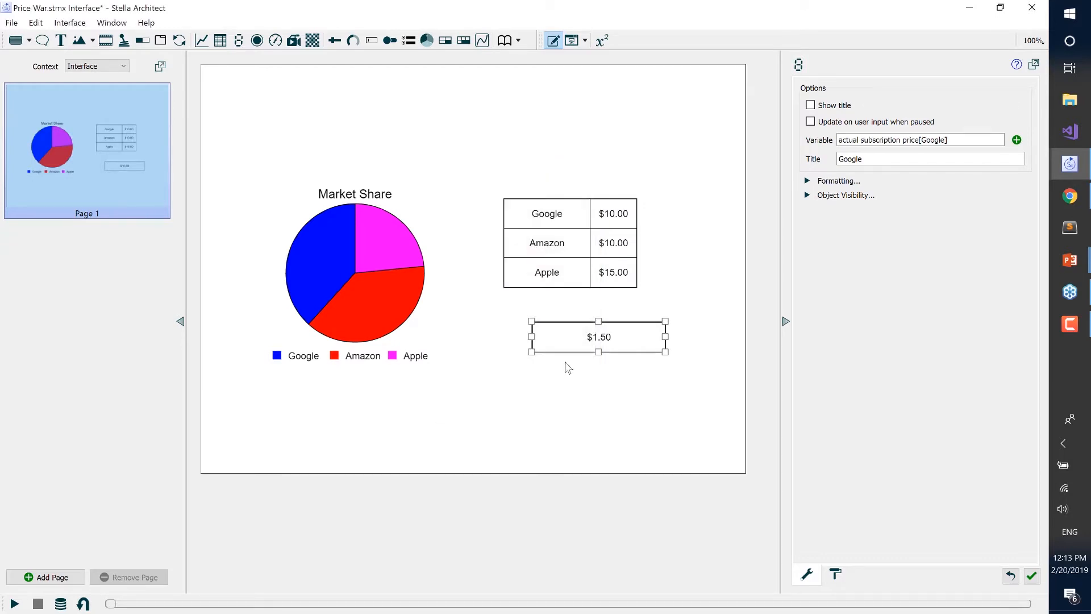
Narrow the Google subscription price display to the width of the price column and place it beside the Google row.
{"action": "left_click_drag", "start_coordinate": [642, 336], "coordinate": [640, 215]}
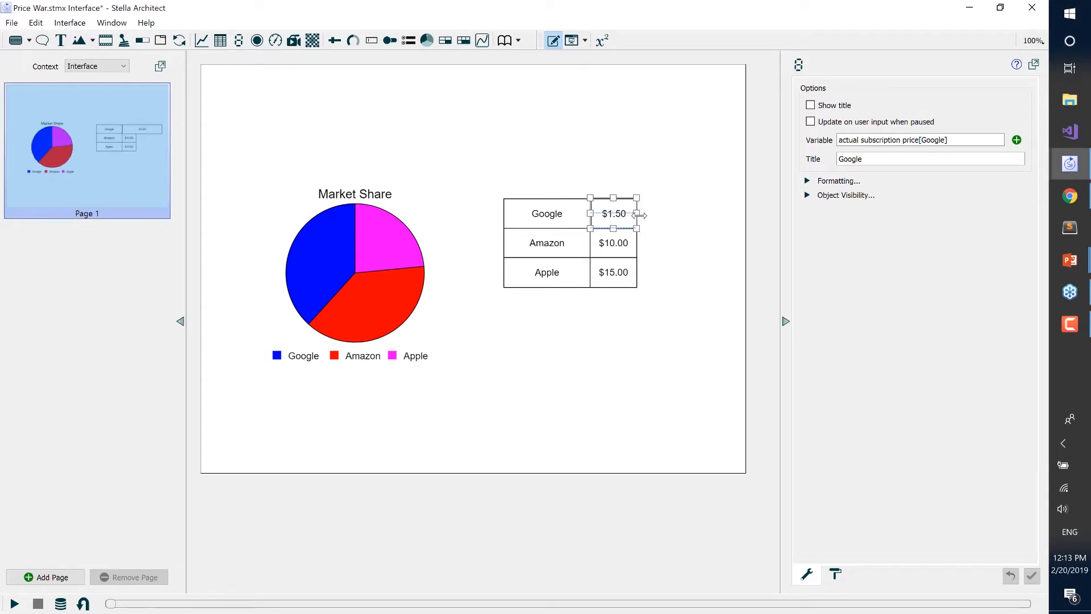
{"action": "left_click", "coordinate": [664, 228]}
{"action": "left_click_drag", "start_coordinate": [609, 214], "coordinate": [668, 210]}
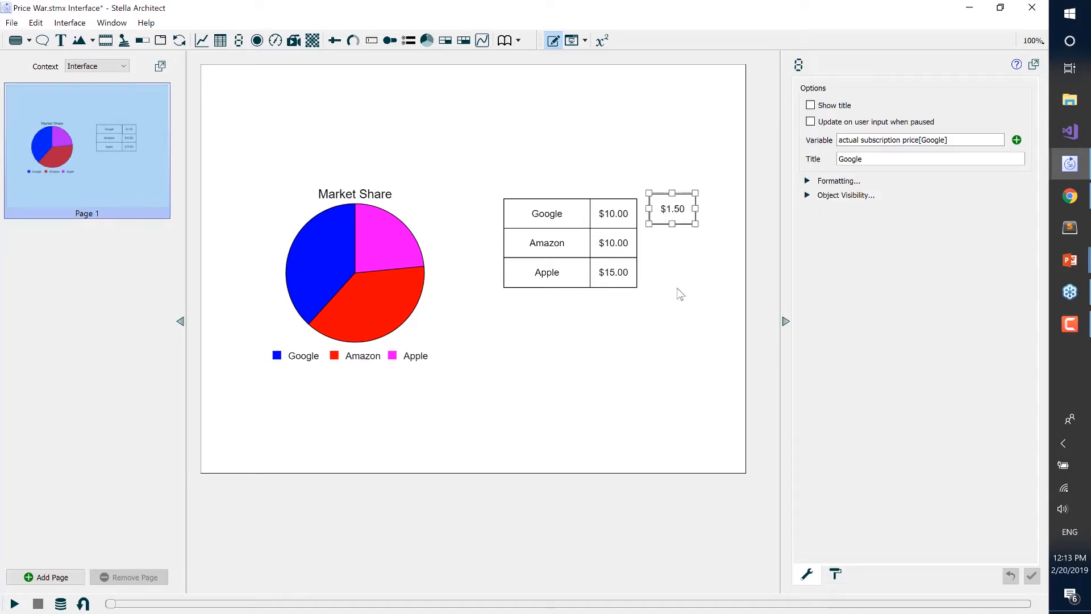
{"action": "left_click", "coordinate": [677, 287]}
Make two copies of the subscription price display and place them below it, beside the price table.
{"action": "left_click", "coordinate": [677, 219]}
{"action": "key", "text": "ctrl+v"}
{"action": "key", "text": "ctrl+v"}
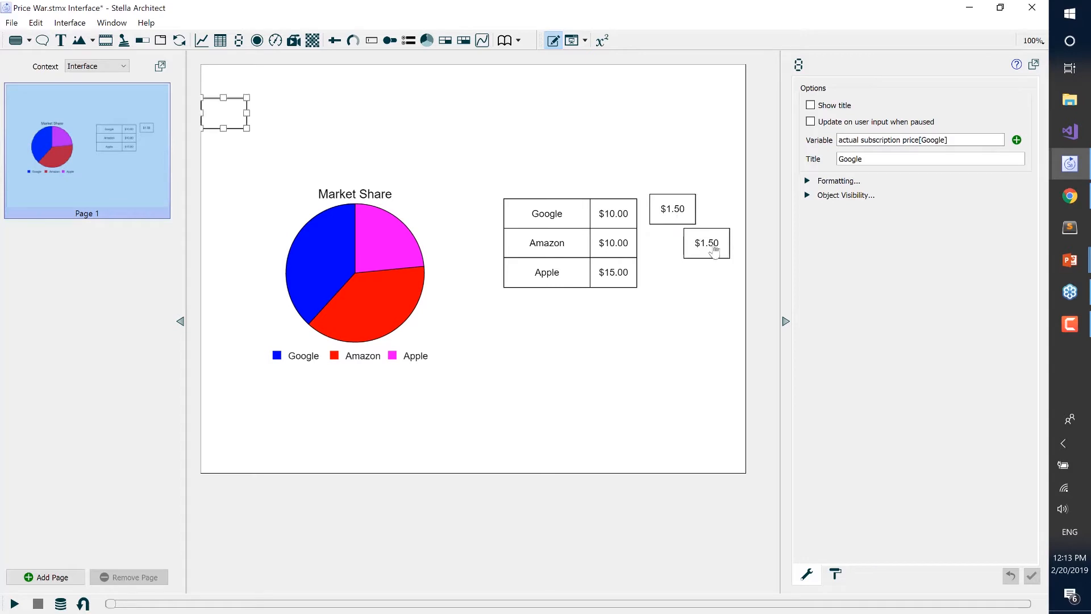
{"action": "left_click_drag", "start_coordinate": [252, 117], "coordinate": [717, 305]}
Set the upper copy's variable to actual subscription price[Amazon] and its title to Amazon.
{"action": "left_click", "coordinate": [703, 246]}
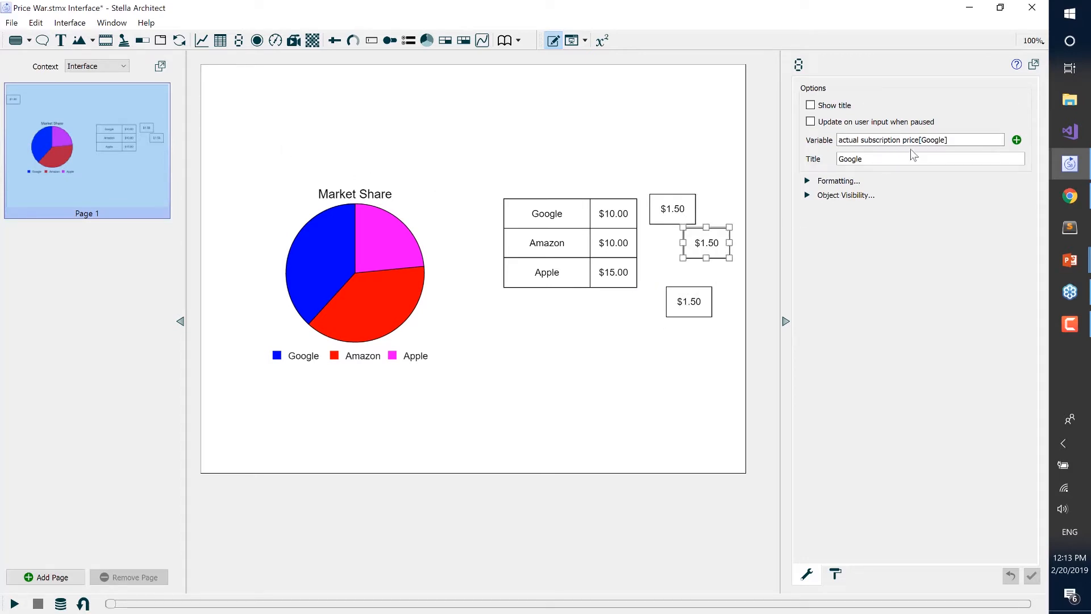
{"action": "double_click", "coordinate": [936, 140]}
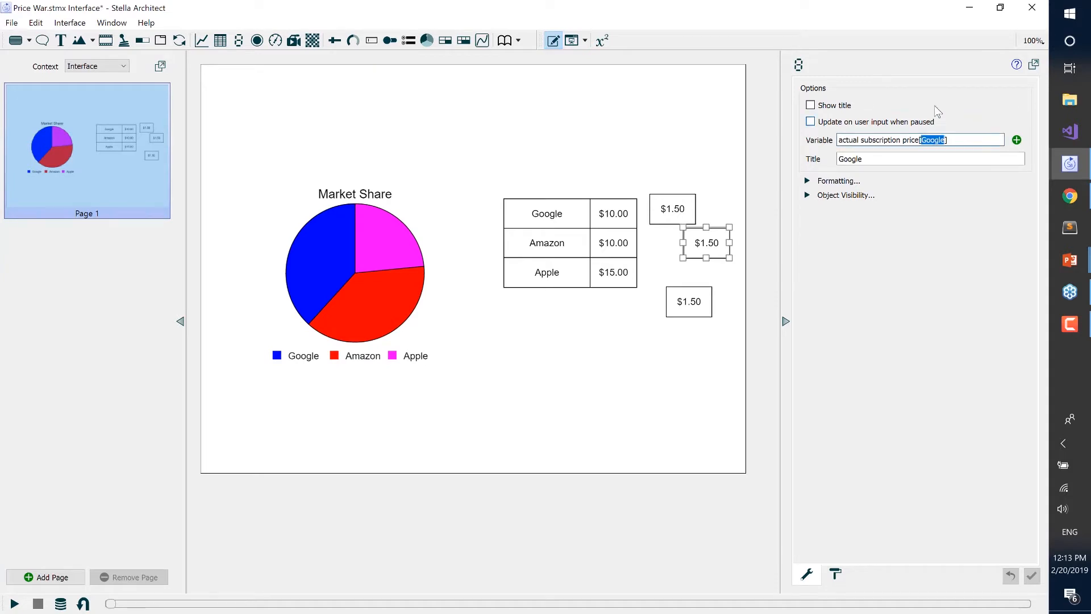
{"action": "type", "text": "[Amazon"}
{"action": "double_click", "coordinate": [853, 159]}
{"action": "type", "text": "Ama"}
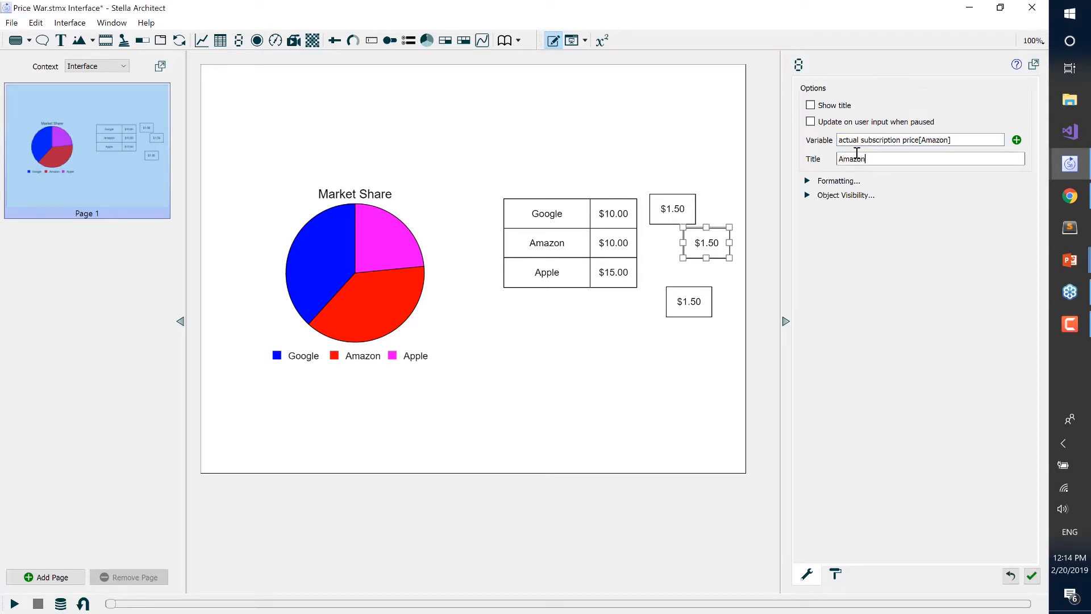
Set the lower copy's variable to actual subscription price[Apple] and its title to Apple.
{"action": "left_click", "coordinate": [704, 302]}
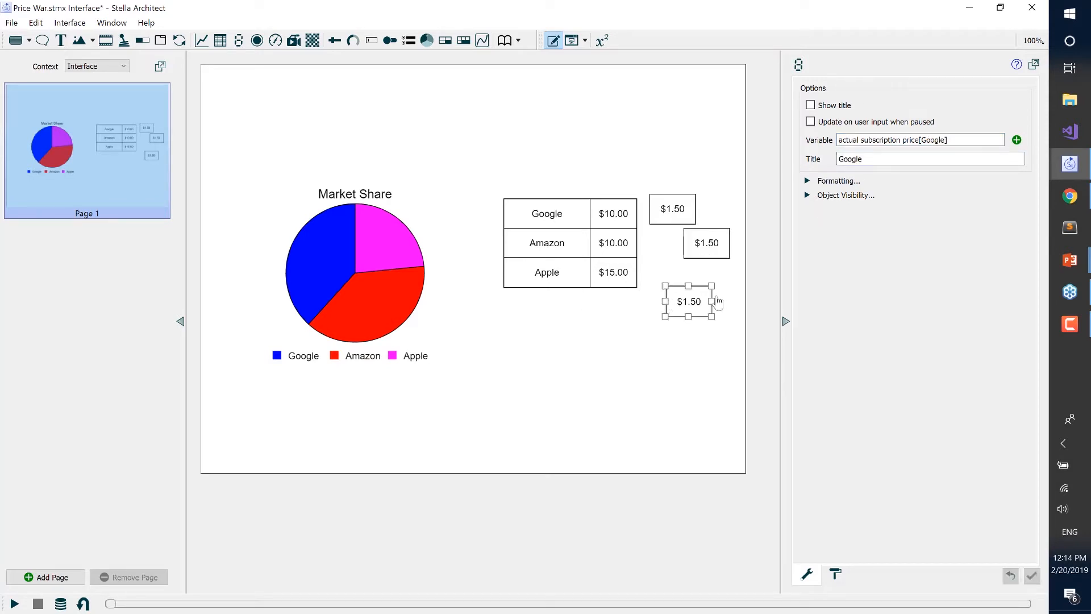
{"action": "double_click", "coordinate": [933, 140]}
{"action": "type", "text": "Apple"}
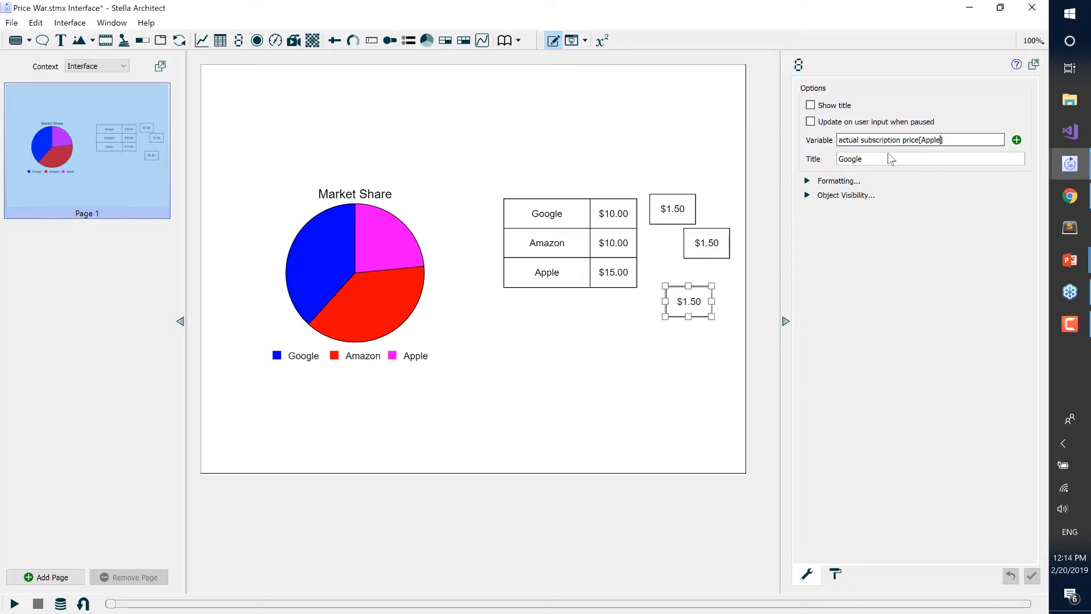
{"action": "double_click", "coordinate": [855, 160]}
{"action": "type", "text": "Apple"}
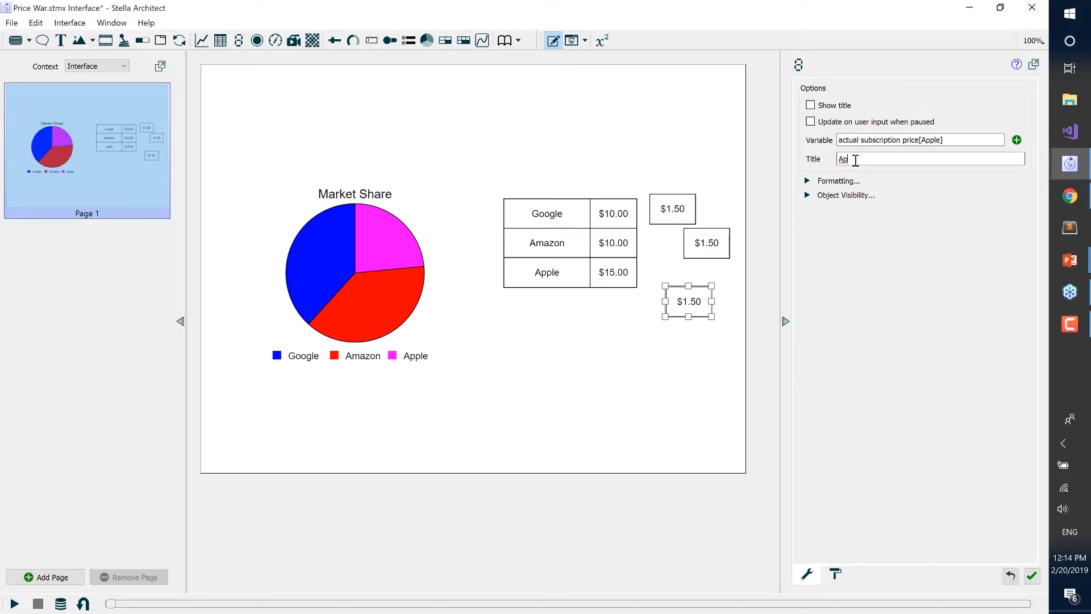
{"action": "left_click", "coordinate": [690, 343]}
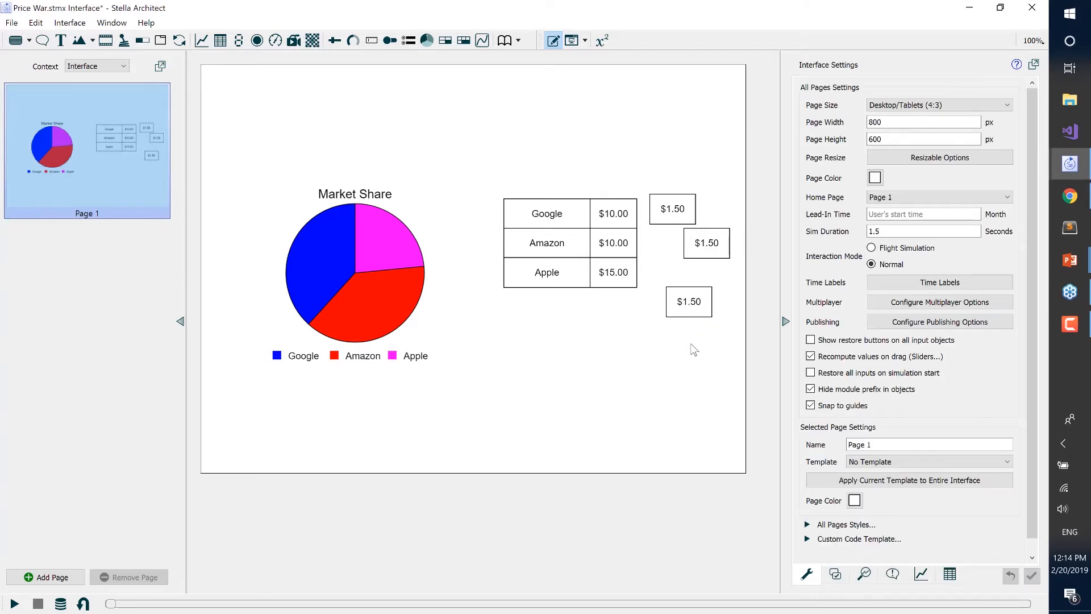
Align the Google, Amazon and Apple subscription price displays with their rows as a third column of the price table.
{"action": "left_click", "coordinate": [703, 245]}
{"action": "left_click_drag", "start_coordinate": [703, 246], "coordinate": [695, 249]}
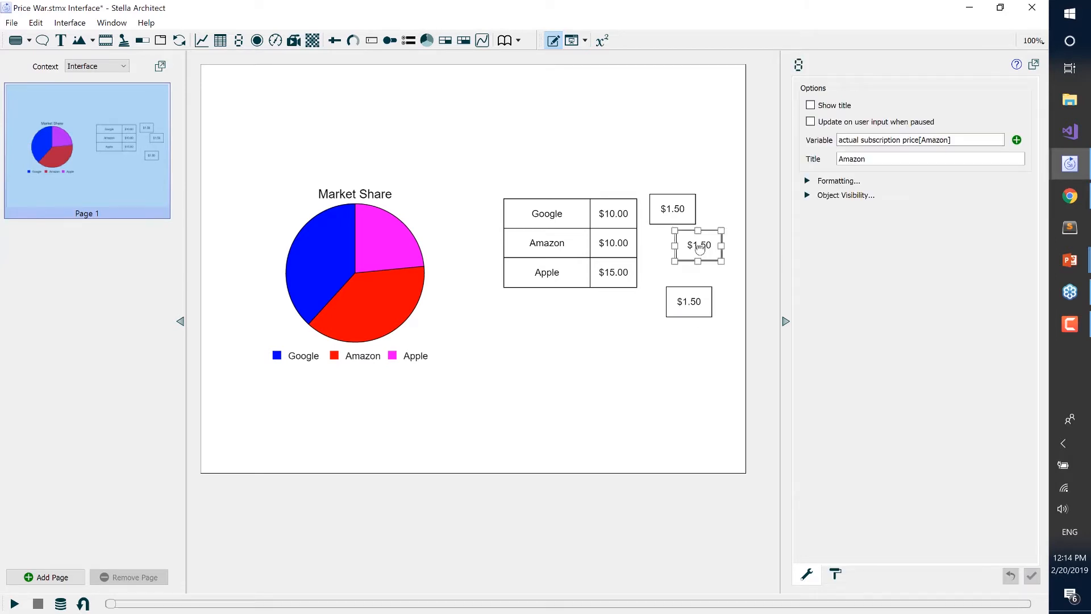
{"action": "left_click_drag", "start_coordinate": [674, 209], "coordinate": [661, 211]}
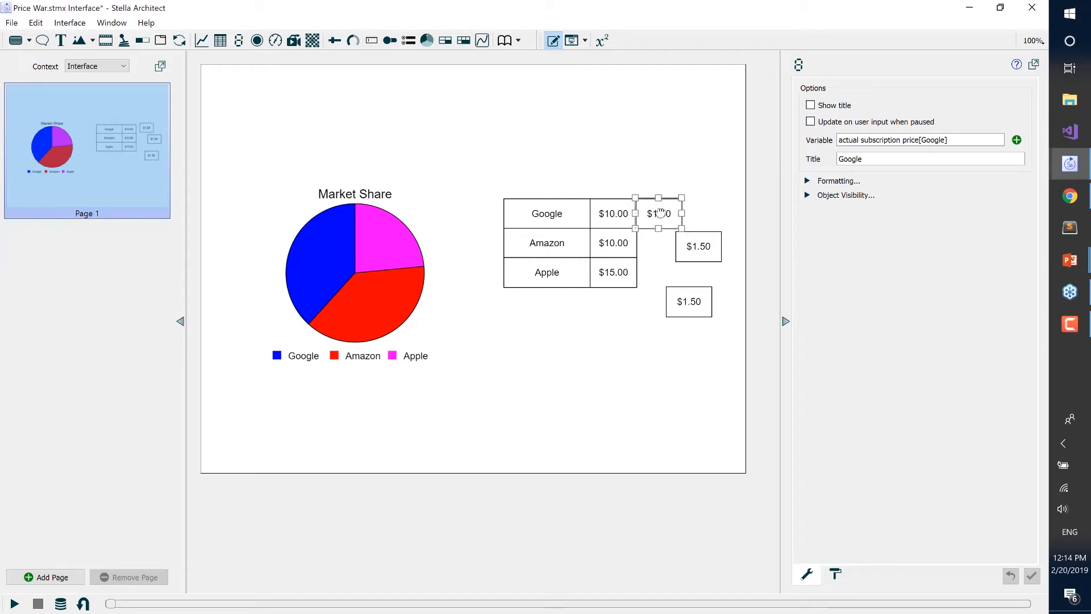
{"action": "left_click", "coordinate": [690, 163]}
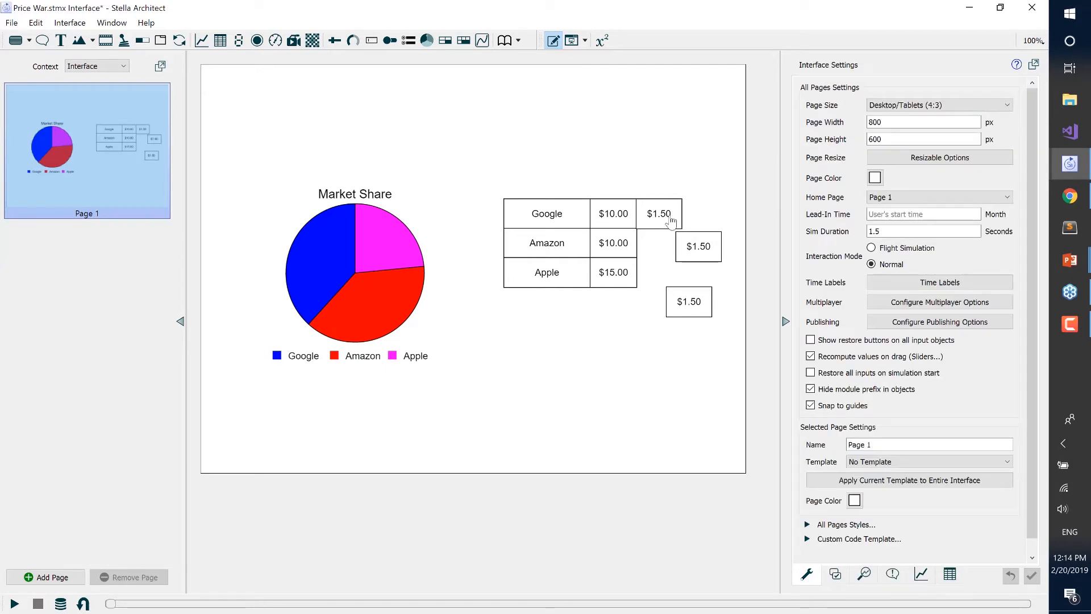
{"action": "left_click", "coordinate": [705, 251]}
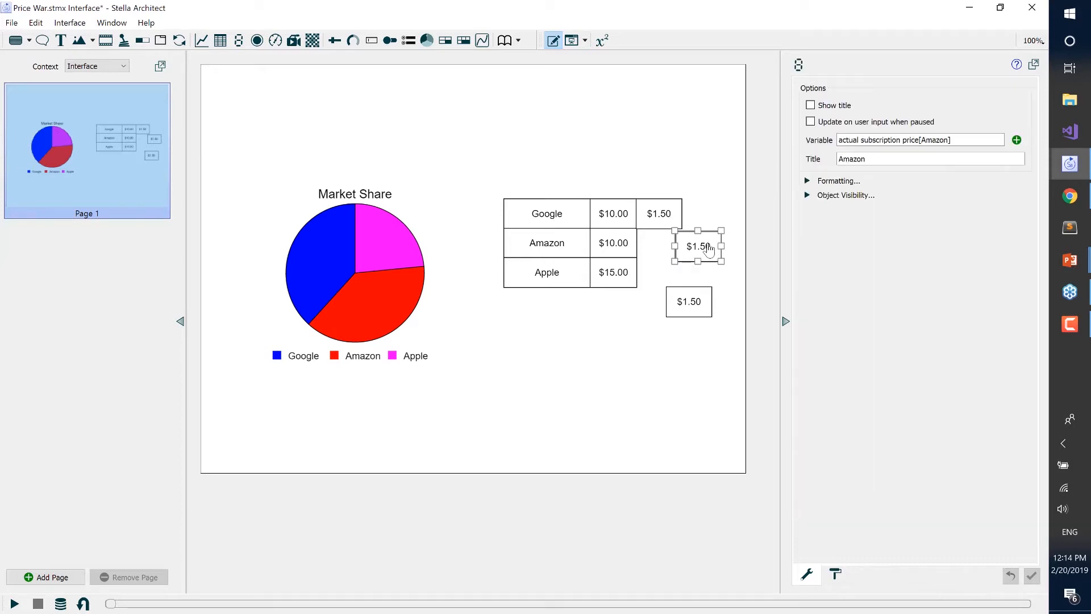
{"action": "left_click_drag", "start_coordinate": [705, 254], "coordinate": [664, 244]}
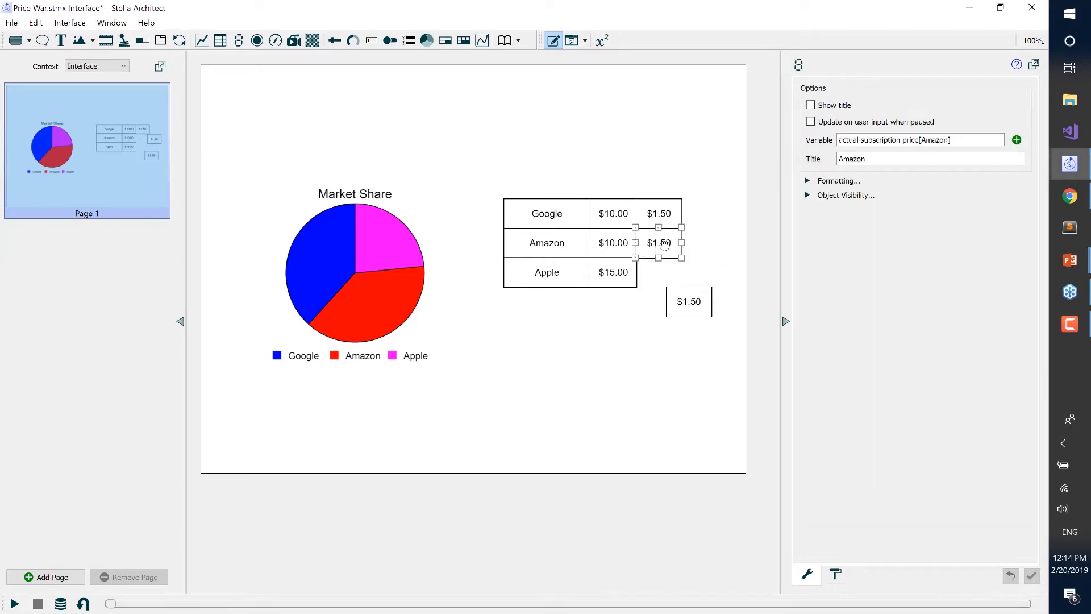
{"action": "left_click", "coordinate": [717, 237]}
{"action": "left_click_drag", "start_coordinate": [689, 297], "coordinate": [665, 270]}
{"action": "left_click", "coordinate": [666, 313]}
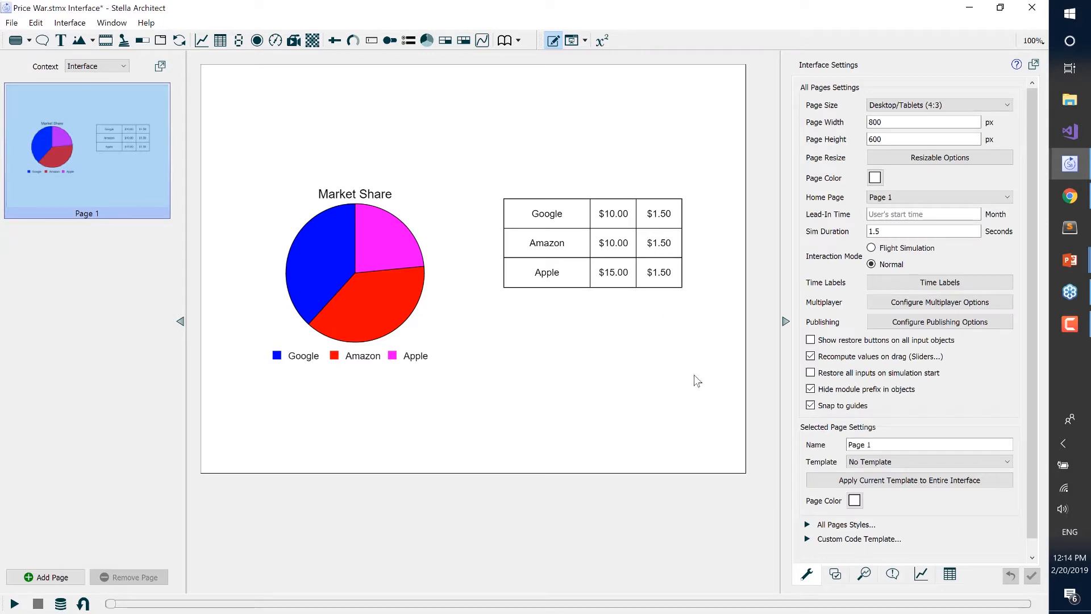
Move the whole price table, without the pie chart, slightly down and to the right so it sits level with the pie chart.
{"action": "left_click_drag", "start_coordinate": [706, 353], "coordinate": [496, 158]}
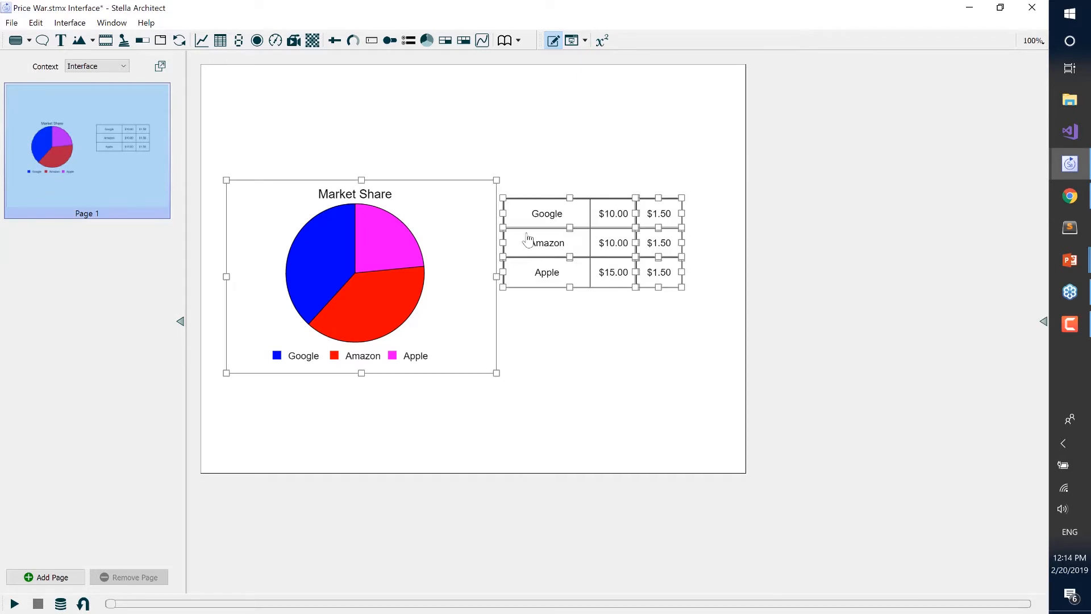
{"action": "left_click", "coordinate": [470, 357], "text": "shift"}
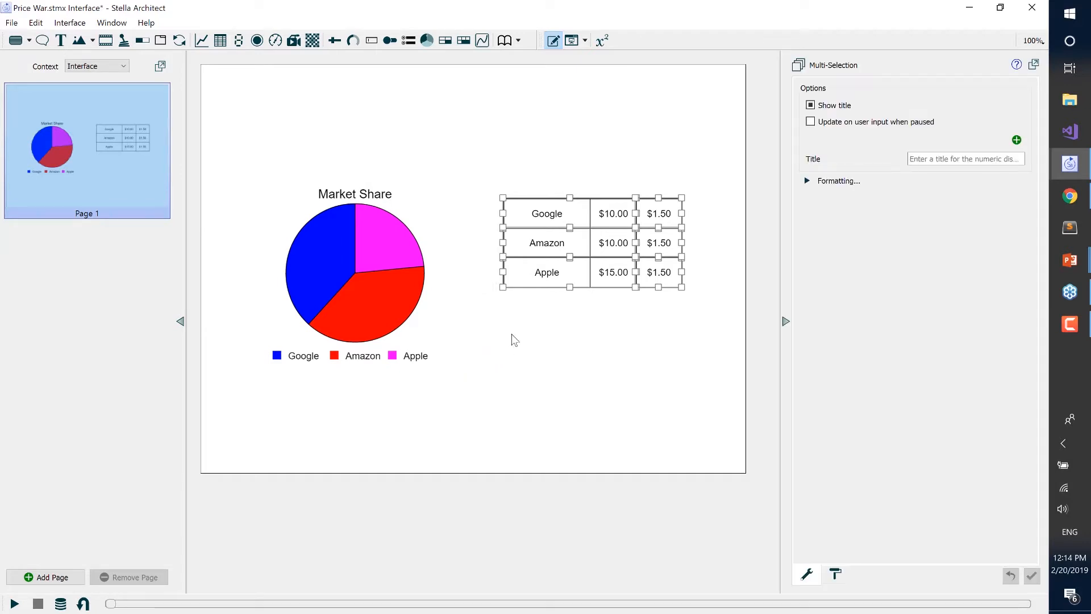
{"action": "left_click_drag", "start_coordinate": [530, 274], "coordinate": [549, 300]}
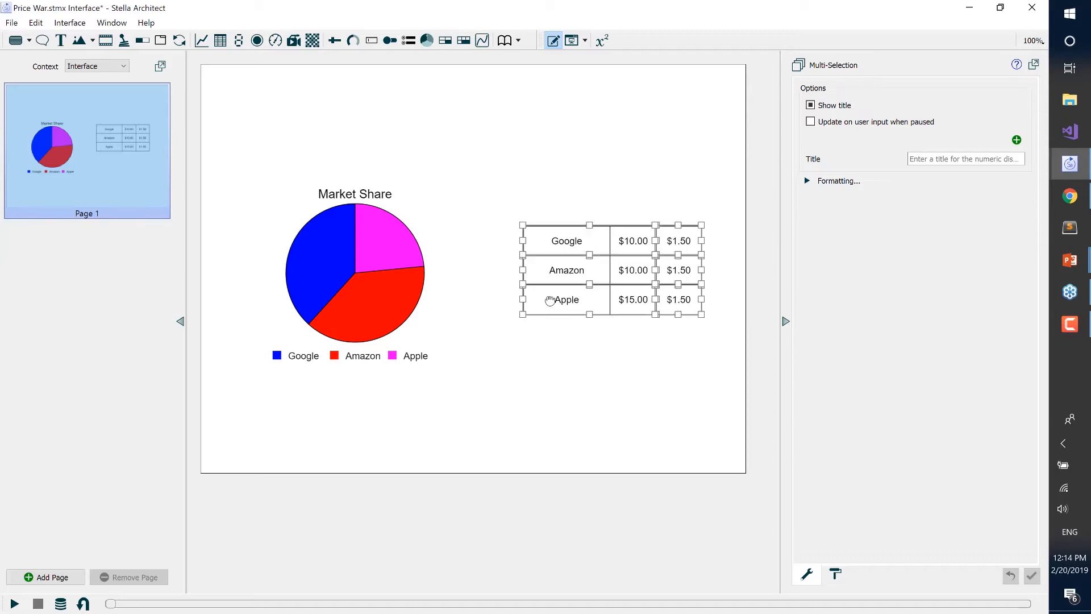
{"action": "left_click", "coordinate": [534, 383]}
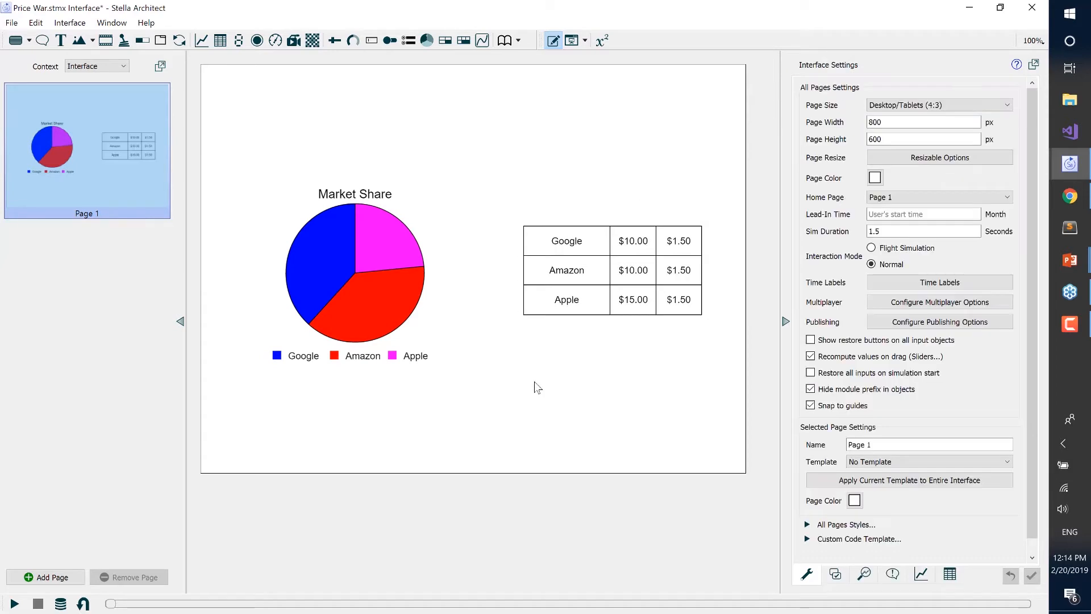
Add a text box reading "Unit Price" on two lines above the price table and narrow it to about the unit price column's width.
{"action": "left_click", "coordinate": [61, 41]}
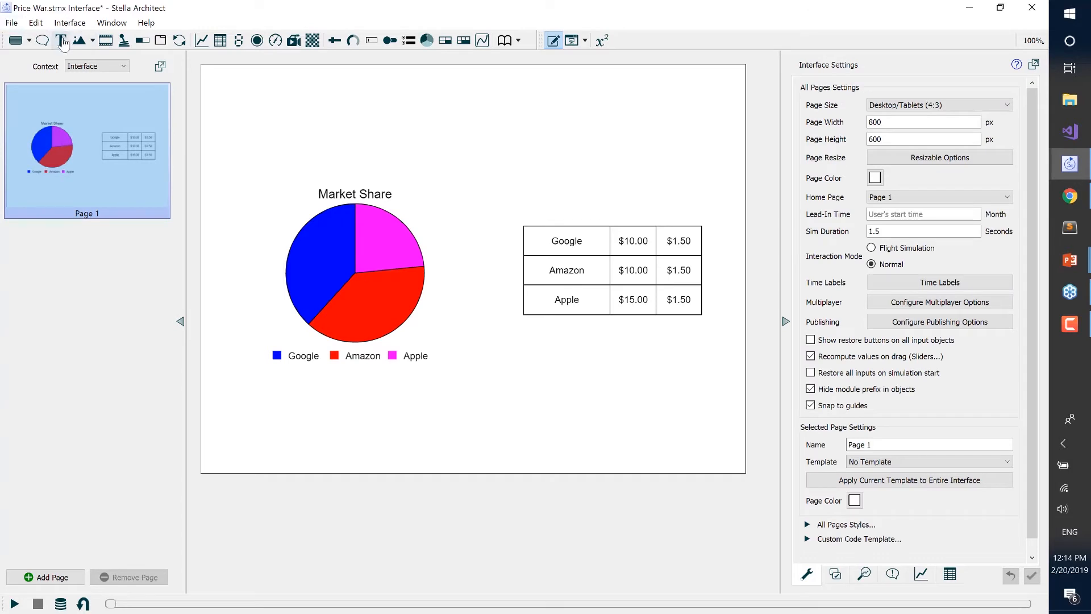
{"action": "left_click", "coordinate": [629, 167]}
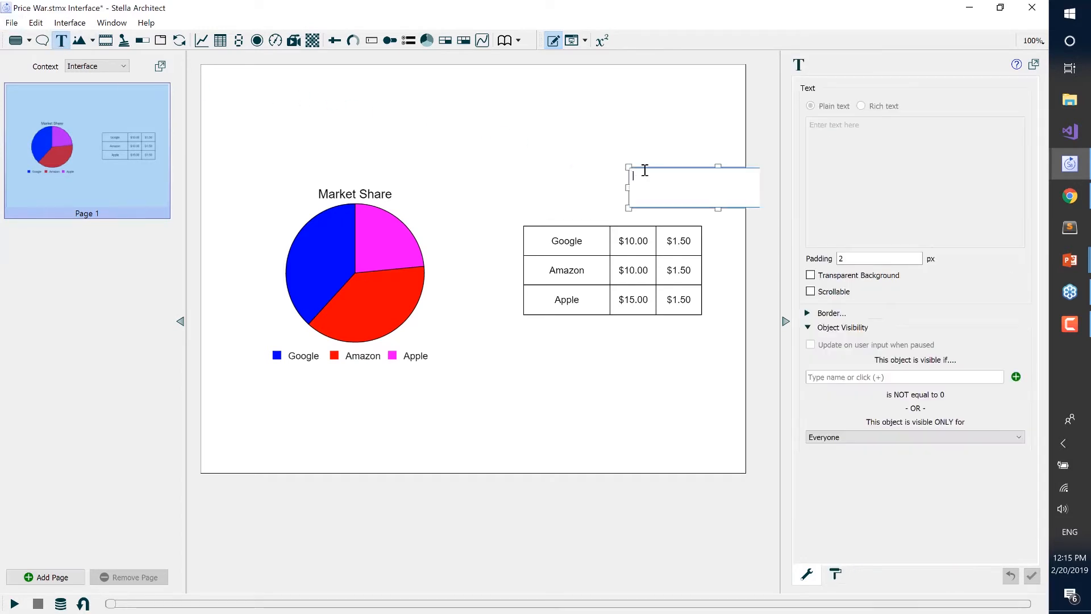
{"action": "type", "text": "Unit Price"}
{"action": "left_click", "coordinate": [648, 172]}
{"action": "key", "text": "Return"}
{"action": "left_click", "coordinate": [637, 134]}
{"action": "left_click", "coordinate": [631, 186]}
{"action": "mouse_move", "coordinate": [631, 186]}
{"action": "left_mouse_down"}
{"action": "mouse_move", "coordinate": [621, 203]}
{"action": "mouse_move", "coordinate": [687, 195]}
{"action": "mouse_move", "coordinate": [641, 185]}
{"action": "mouse_move", "coordinate": [652, 188]}
{"action": "left_mouse_up"}
{"action": "left_click_drag", "start_coordinate": [729, 193], "coordinate": [652, 193]}
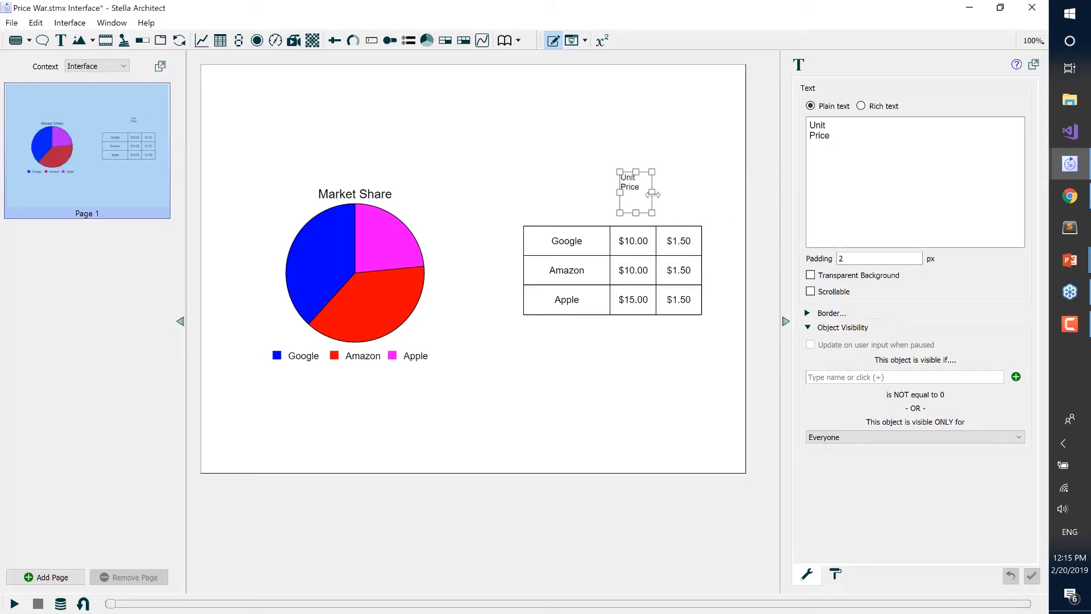
Set the Unit Price heading's font size to 14, shorten its box to 36 px high and place it directly above the unit price column.
{"action": "left_click", "coordinate": [835, 575]}
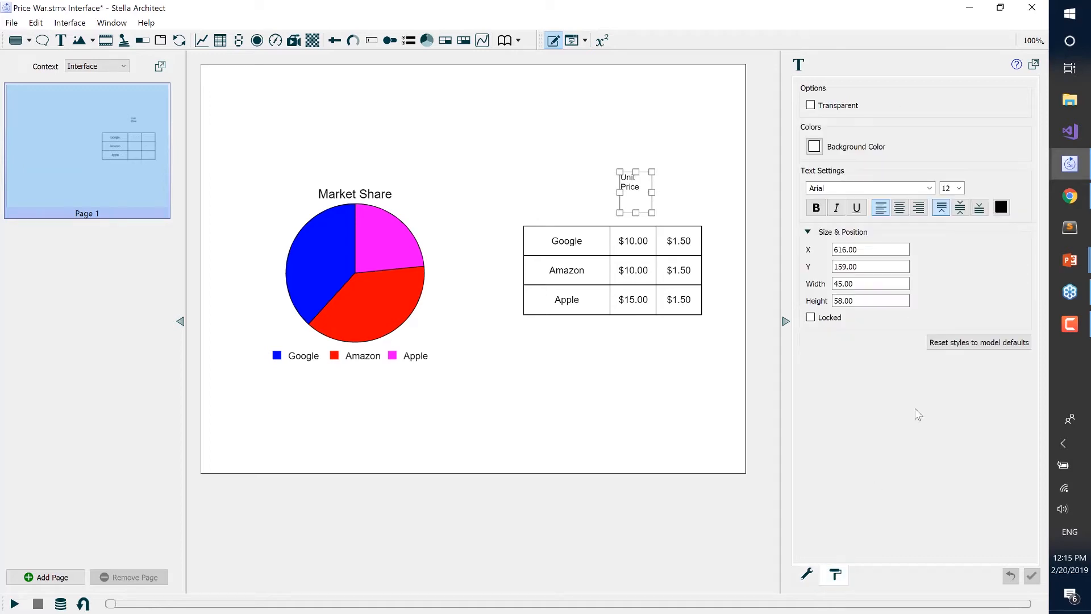
{"action": "left_click", "coordinate": [959, 192]}
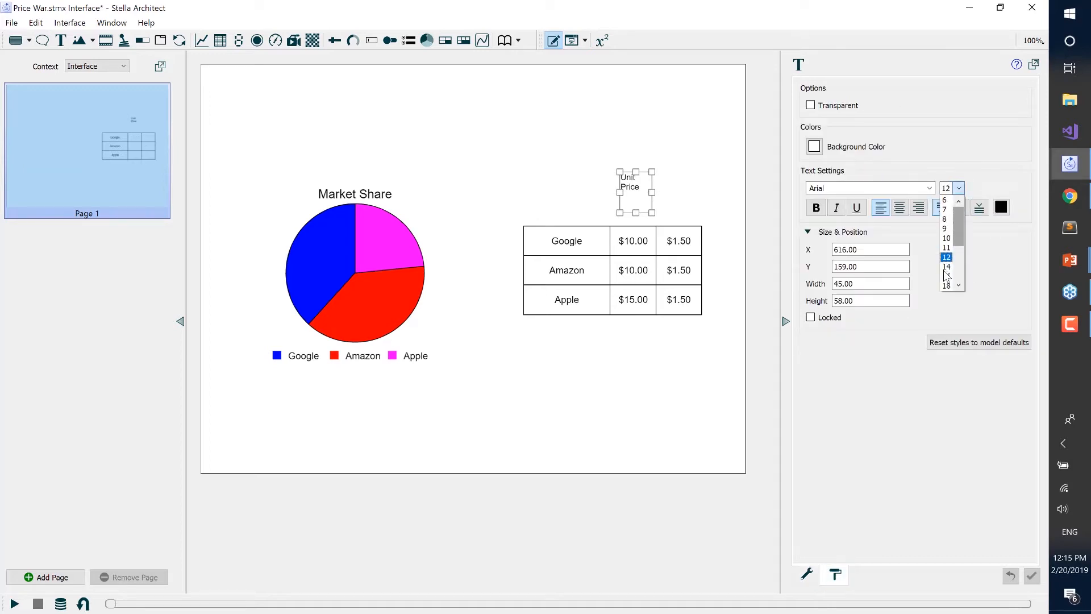
{"action": "left_click", "coordinate": [947, 259]}
{"action": "mouse_move", "coordinate": [635, 212]}
{"action": "left_mouse_down"}
{"action": "mouse_move", "coordinate": [636, 194]}
{"action": "mouse_move", "coordinate": [635, 203]}
{"action": "left_mouse_up"}
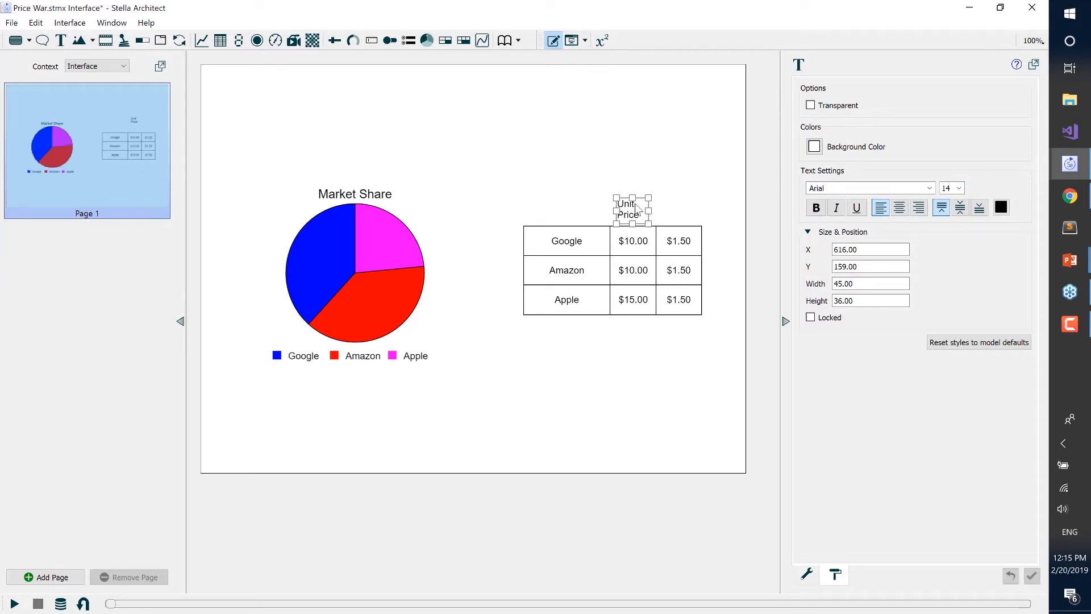
{"action": "left_click", "coordinate": [638, 153]}
{"action": "left_click", "coordinate": [628, 208]}
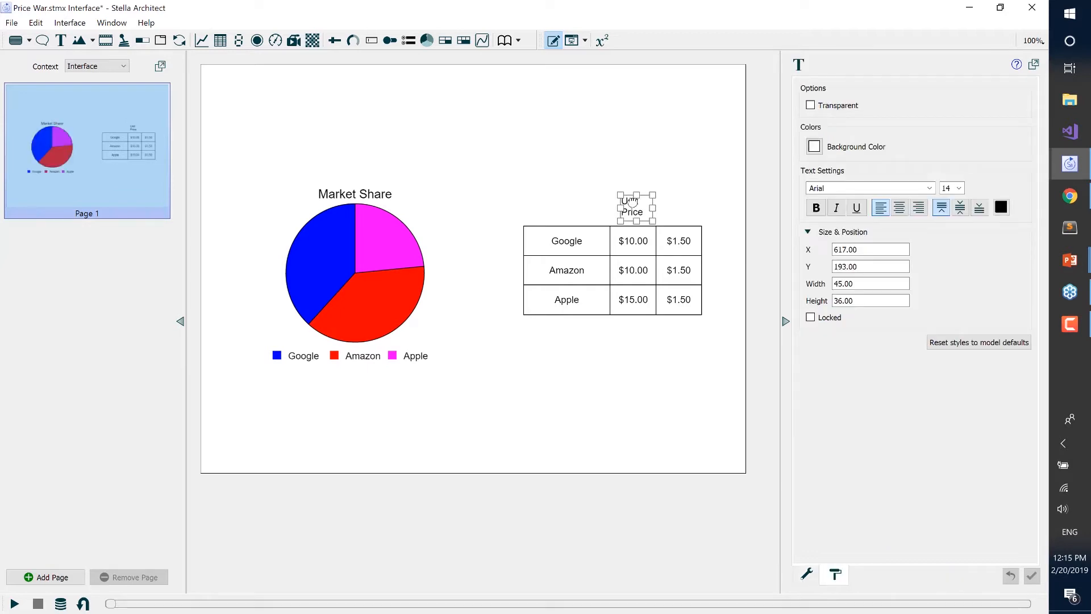
Place a copy of the Unit Price heading above the subscription price column and change its text to "Sub. Price".
{"action": "key", "text": "ctrl+c"}
{"action": "key", "text": "ctrl+v"}
{"action": "left_click_drag", "start_coordinate": [666, 238], "coordinate": [676, 205]}
{"action": "double_click", "coordinate": [678, 209]}
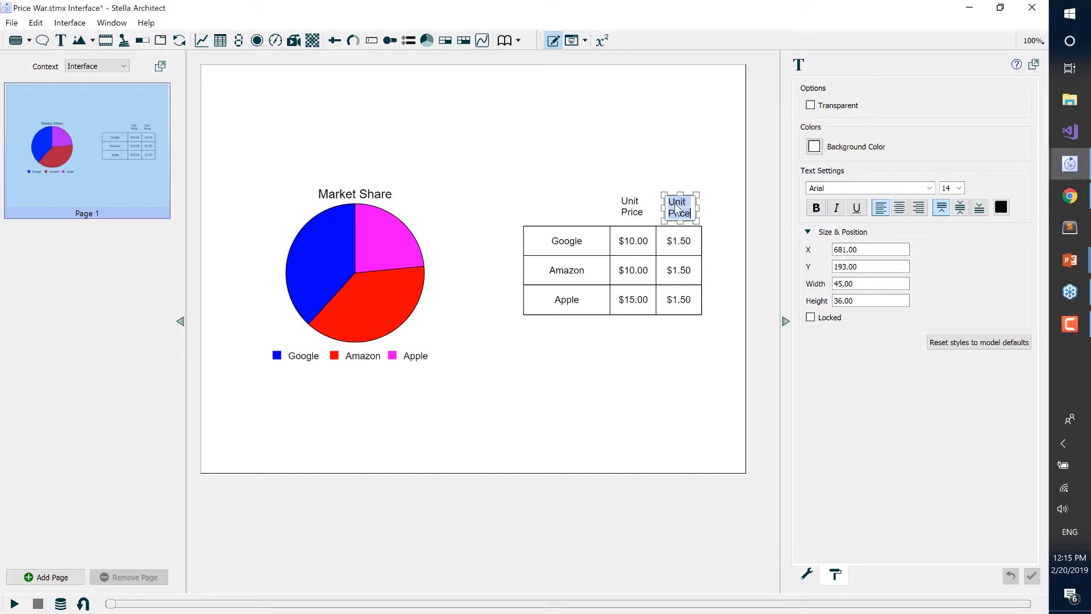
{"action": "double_click", "coordinate": [678, 202]}
{"action": "type", "text": "Sub."}
{"action": "left_click", "coordinate": [685, 137]}
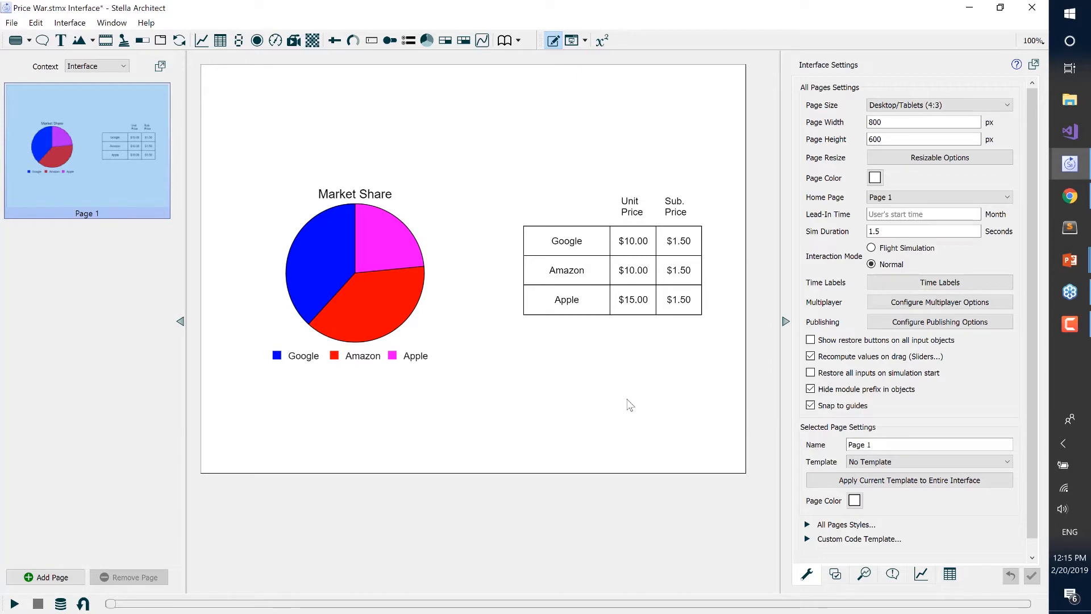
{"action": "key", "text": "t"}
{"action": "key", "text": "alt+Tab"}
{"action": "key", "text": "alt+Tab"}
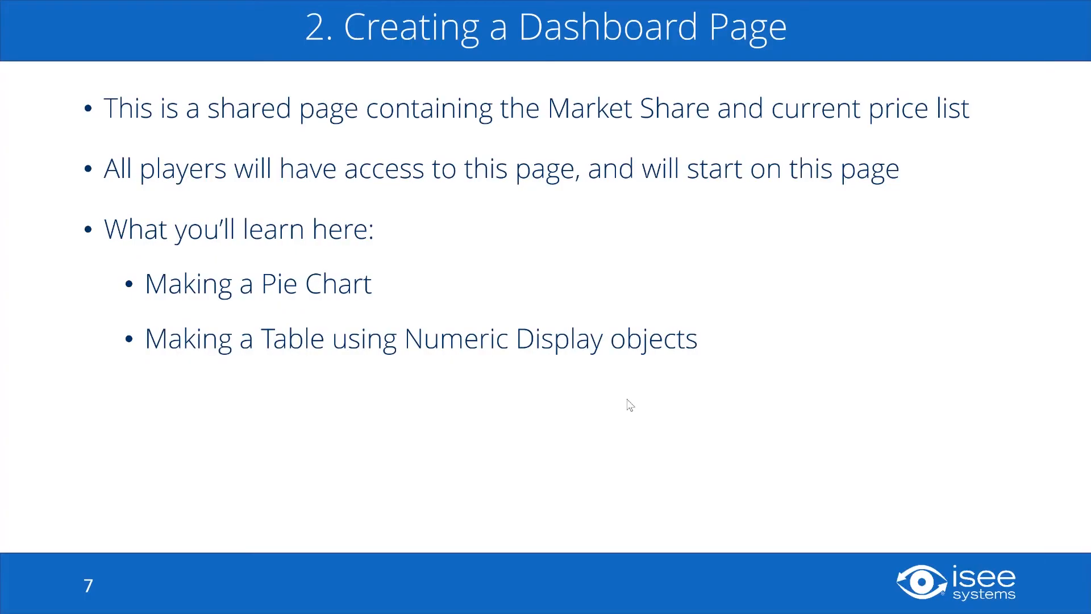
{"action": "key", "text": "Right"}
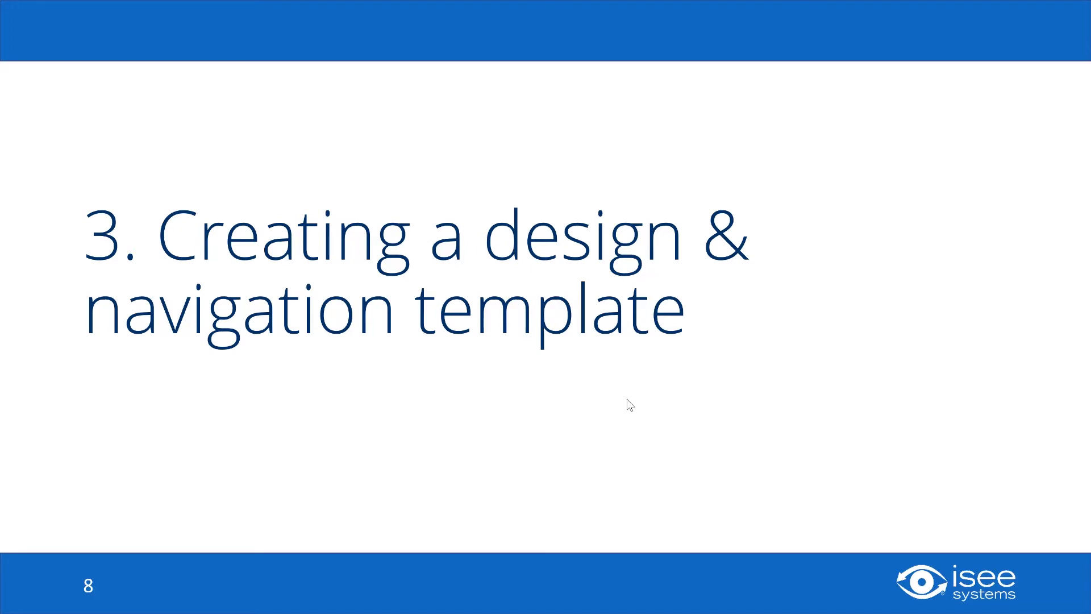
{"action": "key", "text": "Right"}
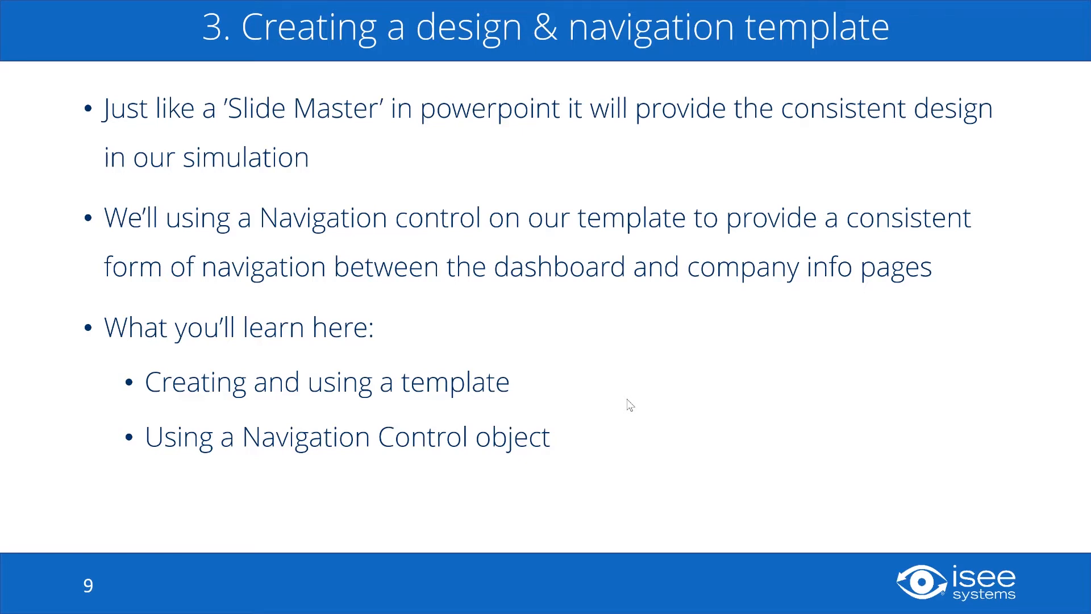
{"action": "key", "text": "alt+Tab"}
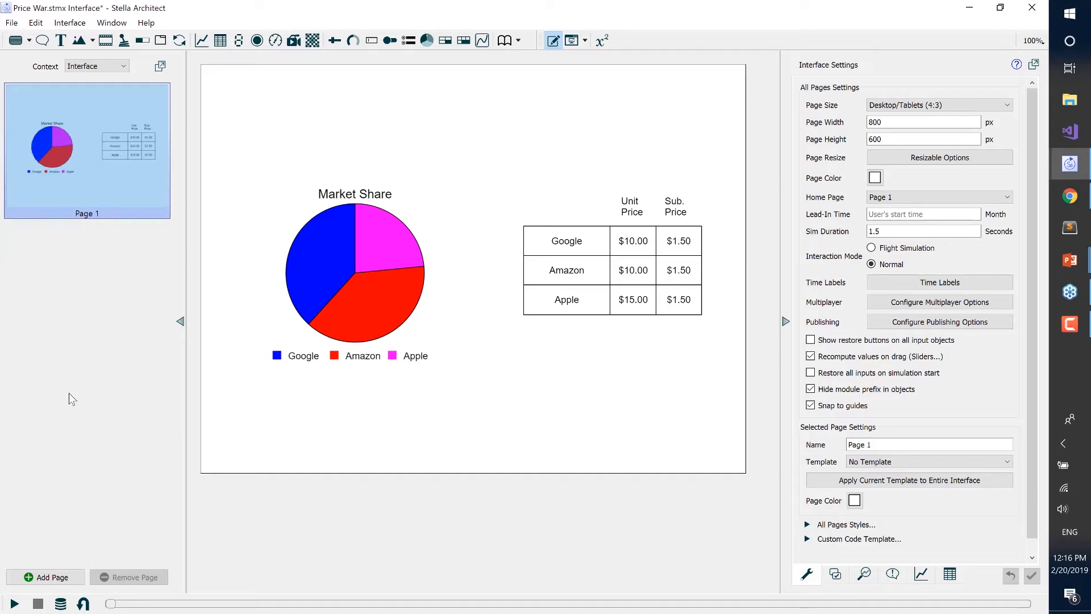
Add a second page to the interface.
{"action": "left_click", "coordinate": [60, 577]}
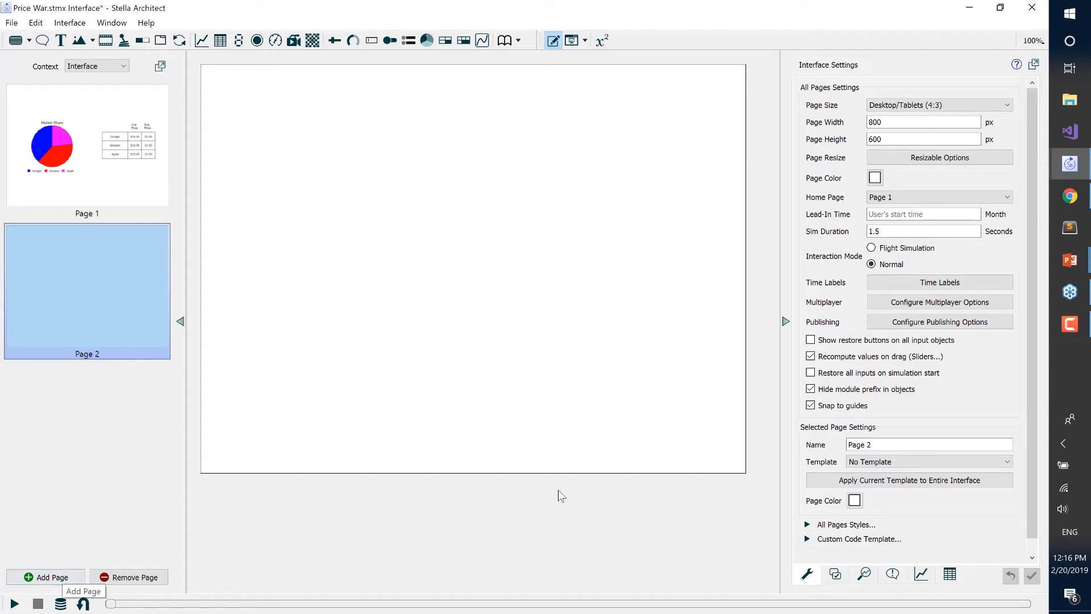
{"action": "left_click_drag", "start_coordinate": [881, 445], "coordinate": [830, 444]}
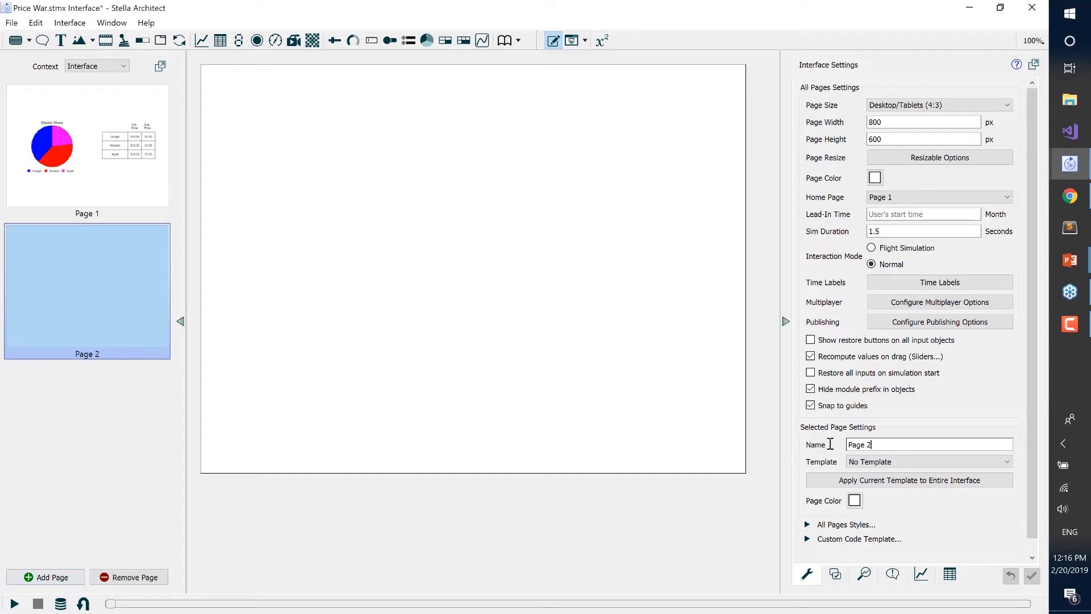
{"action": "type", "text": "Dashboard"}
{"action": "key", "text": "BackSpace"}
{"action": "key", "text": "BackSpace"}
{"action": "key", "text": "BackSpace"}
{"action": "key", "text": "BackSpace"}
{"action": "key", "text": "BackSpace"}
{"action": "key", "text": "BackSpace"}
{"action": "key", "text": "BackSpace"}
{"action": "key", "text": "BackSpace"}
{"action": "key", "text": "BackSpace"}
Name the new page Company Info and rename the first page Dashboard.
{"action": "type", "text": "Company Info"}
{"action": "left_click", "coordinate": [101, 139]}
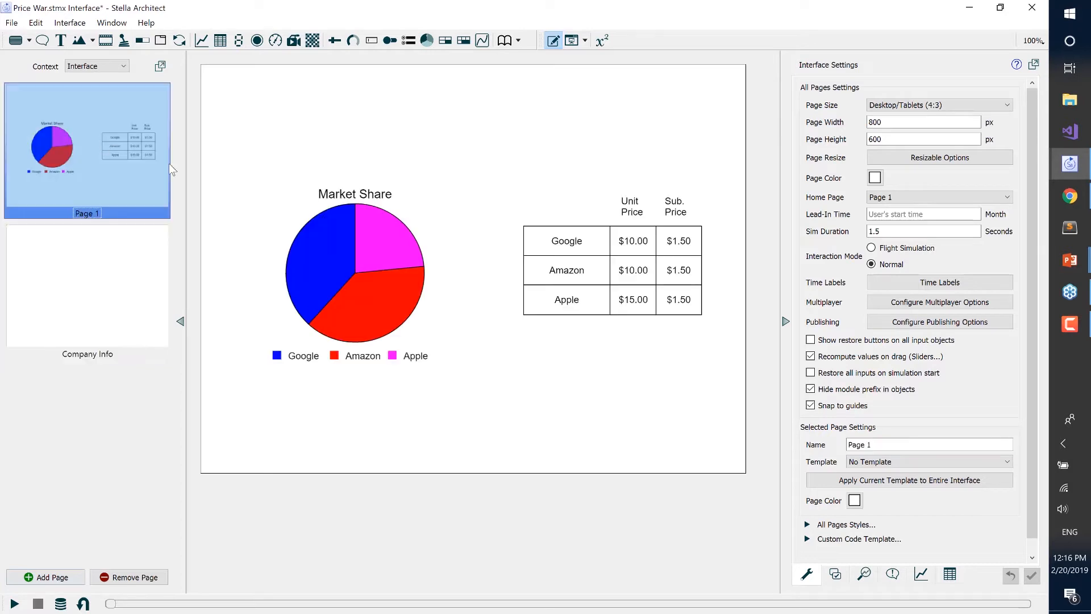
{"action": "left_click_drag", "start_coordinate": [880, 445], "coordinate": [824, 433]}
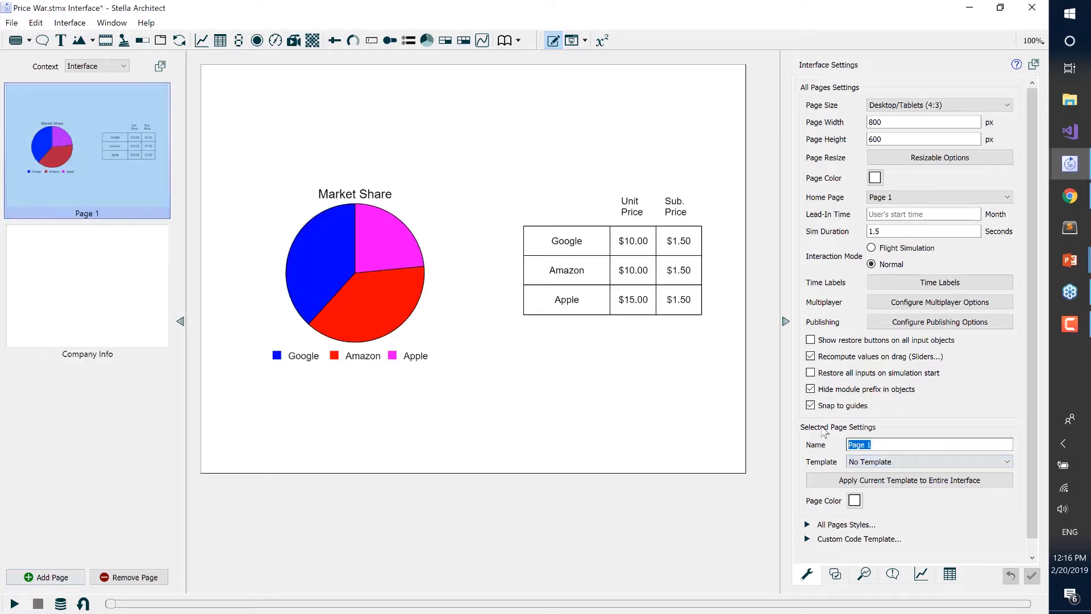
{"action": "type", "text": "Dashboard"}
{"action": "left_click", "coordinate": [644, 453]}
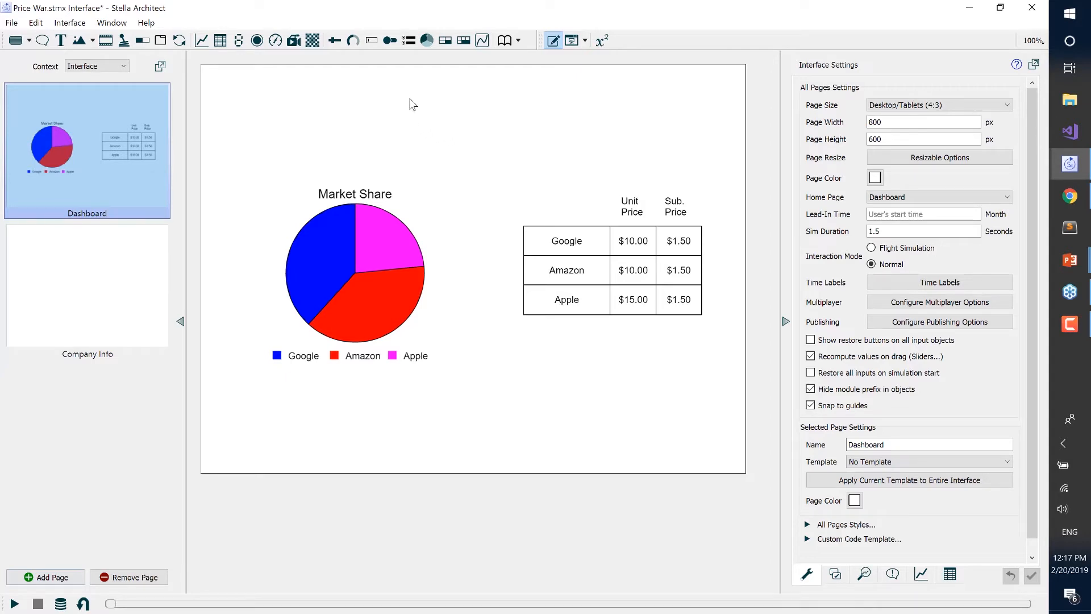
Switch to the Templates context and place a 300 by 300 px shape in the upper part of the blank template page.
{"action": "left_click", "coordinate": [125, 67]}
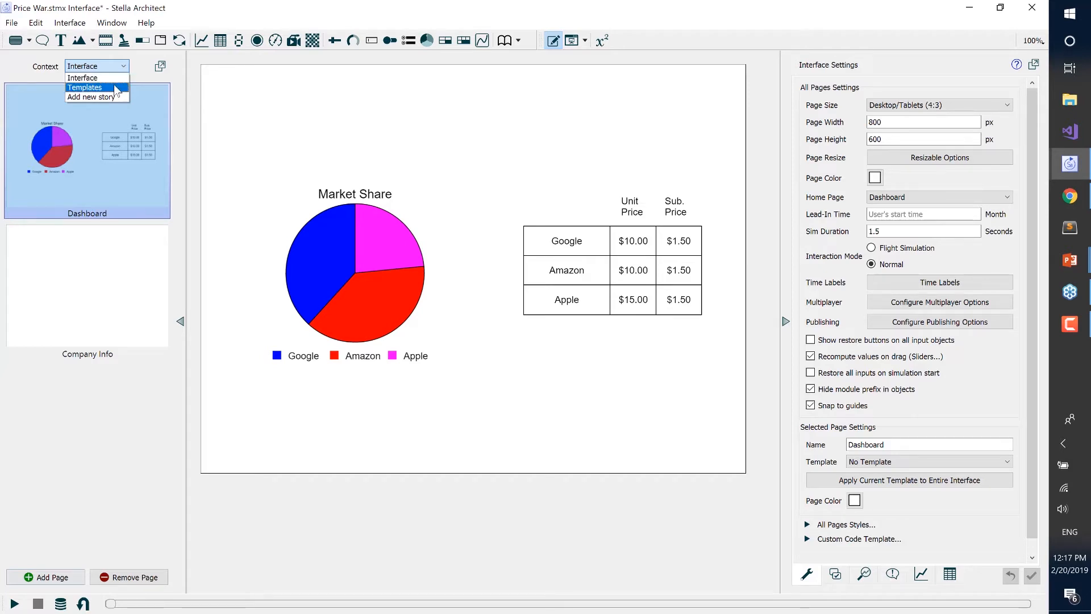
{"action": "left_click", "coordinate": [118, 90]}
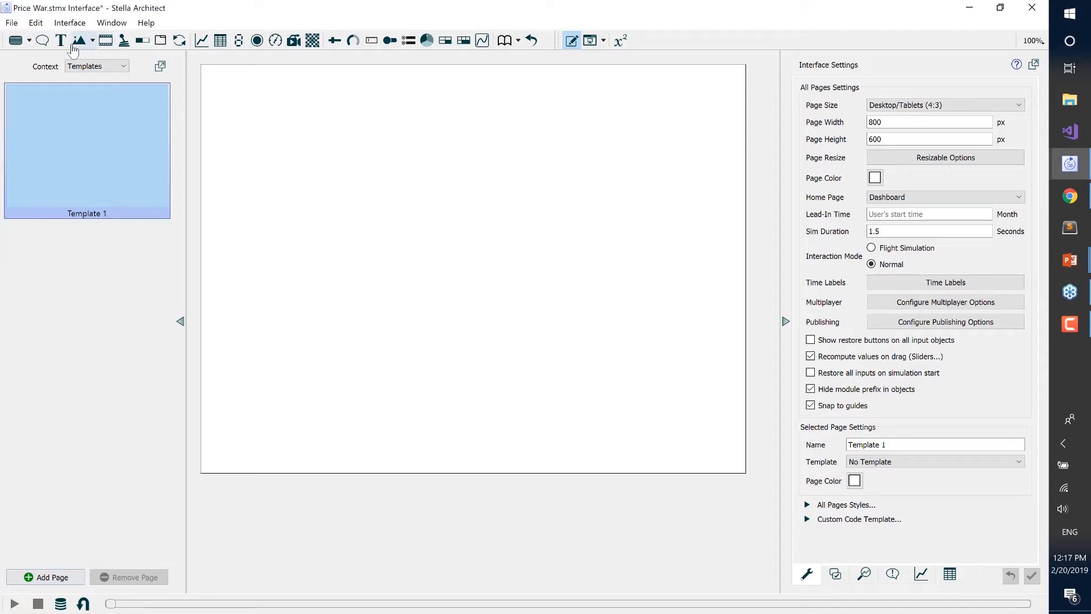
{"action": "left_click", "coordinate": [93, 42]}
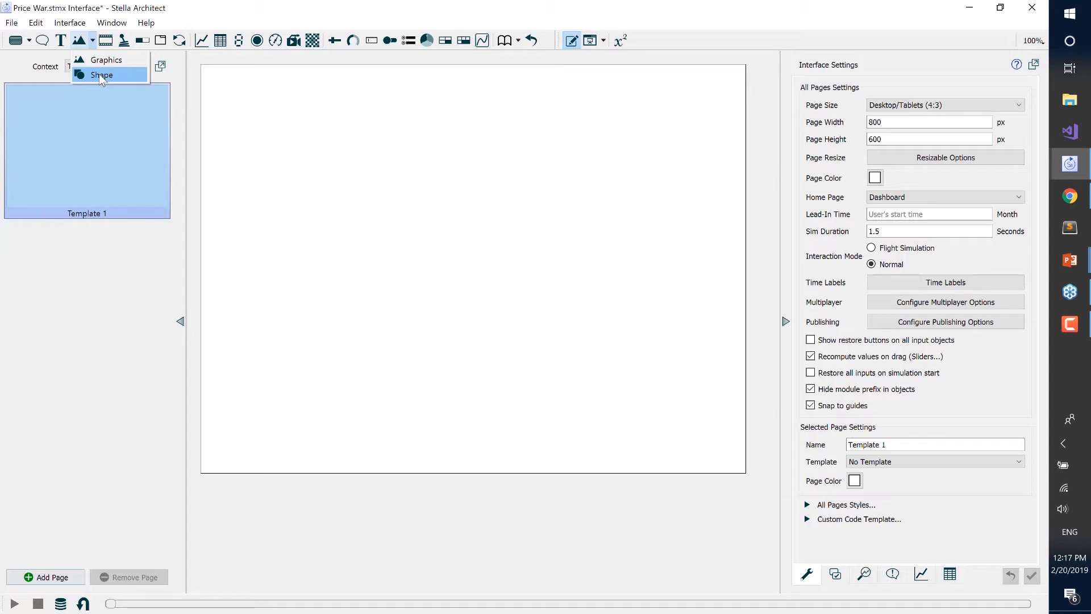
{"action": "left_click", "coordinate": [98, 74]}
{"action": "left_click", "coordinate": [339, 138]}
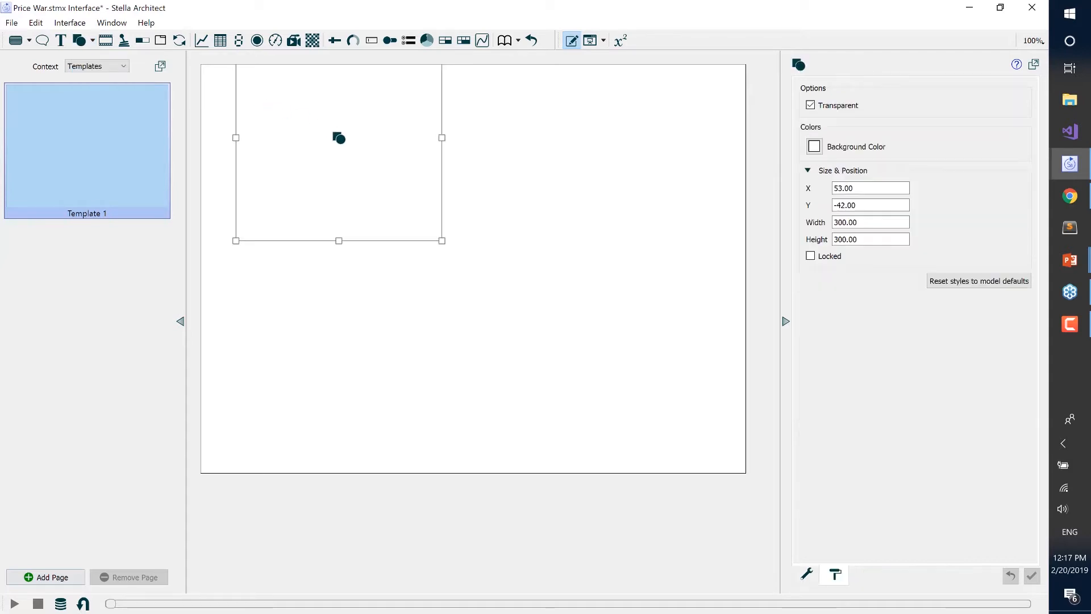
{"action": "left_click_drag", "start_coordinate": [339, 168], "coordinate": [349, 203]}
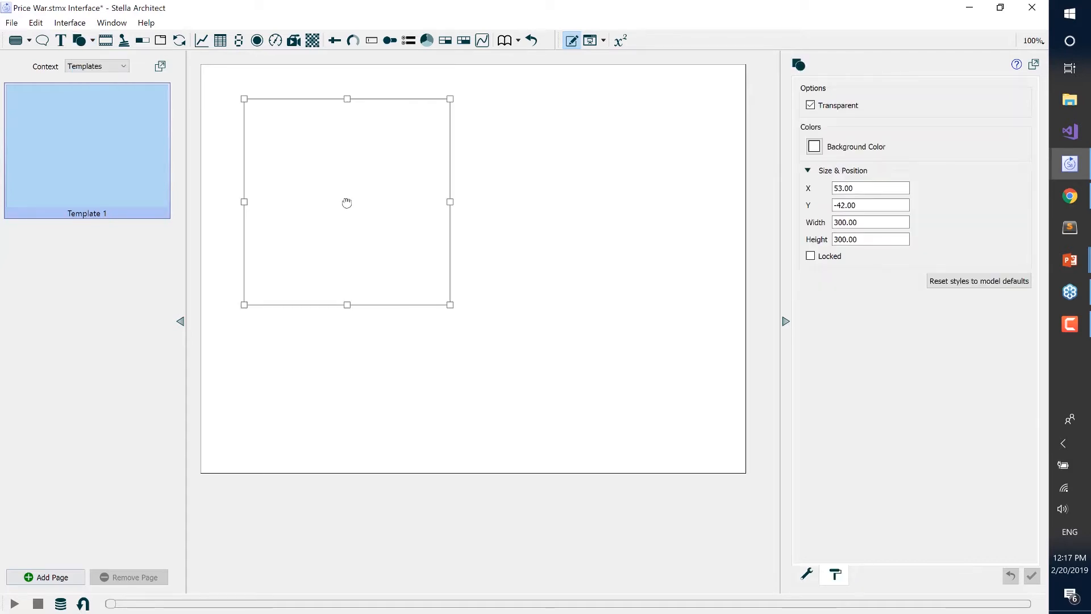
Give the rectangle a light grey #d1d1d1 background and turn off its transparency.
{"action": "left_click", "coordinate": [808, 576]}
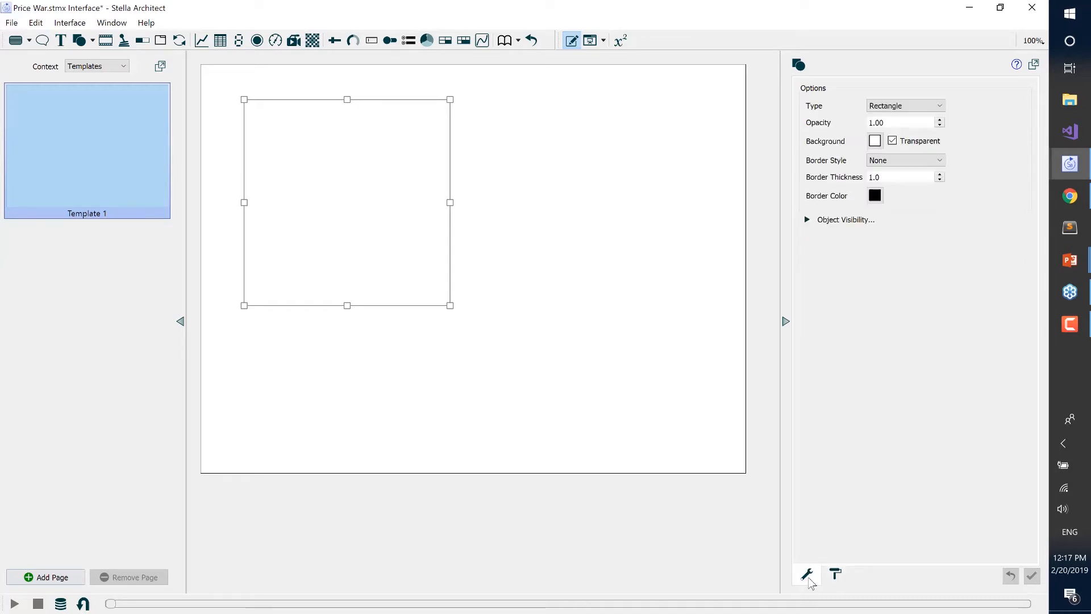
{"action": "left_click", "coordinate": [893, 142]}
{"action": "left_click", "coordinate": [879, 142]}
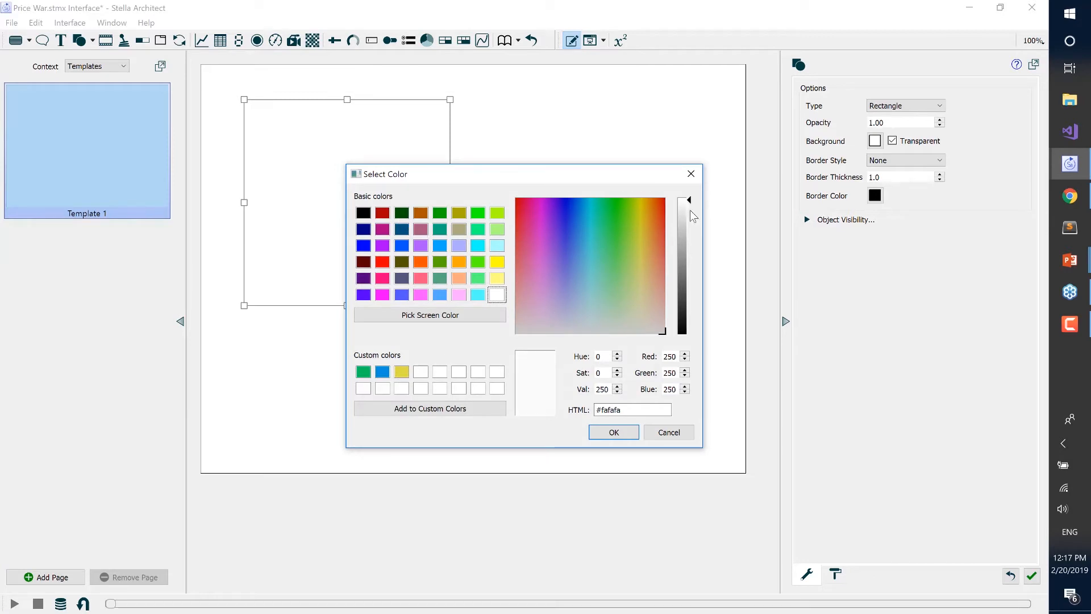
{"action": "left_click_drag", "start_coordinate": [689, 210], "coordinate": [687, 220]}
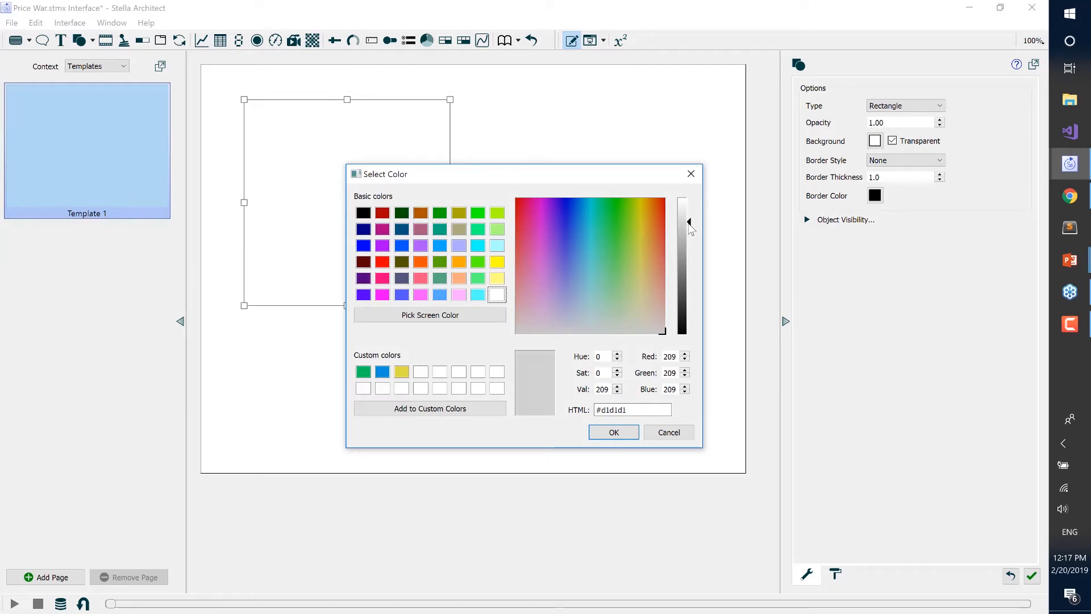
{"action": "left_click", "coordinate": [617, 433]}
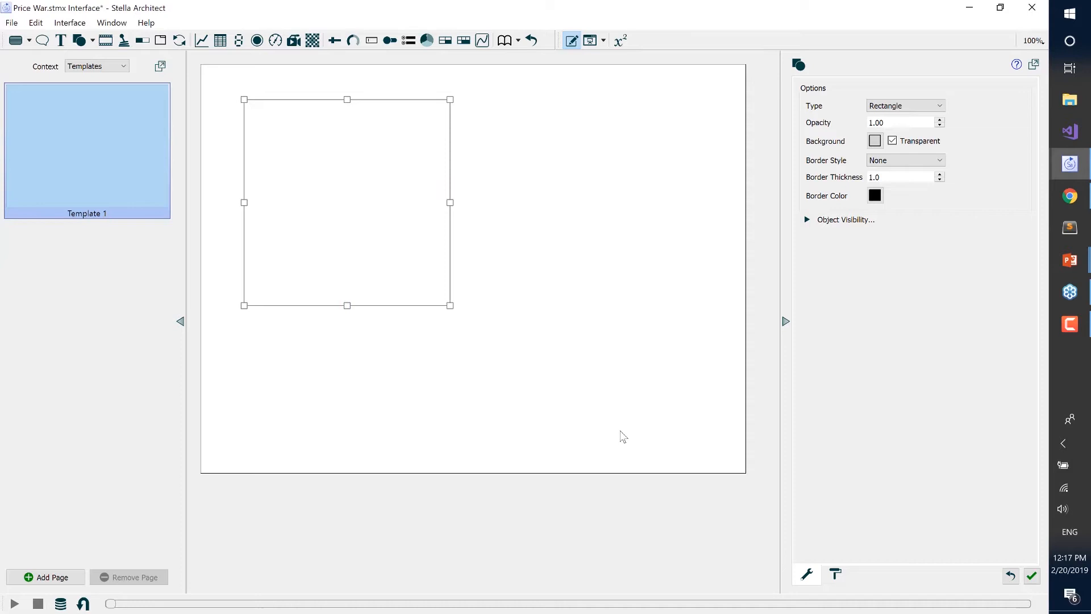
{"action": "left_click", "coordinate": [892, 141]}
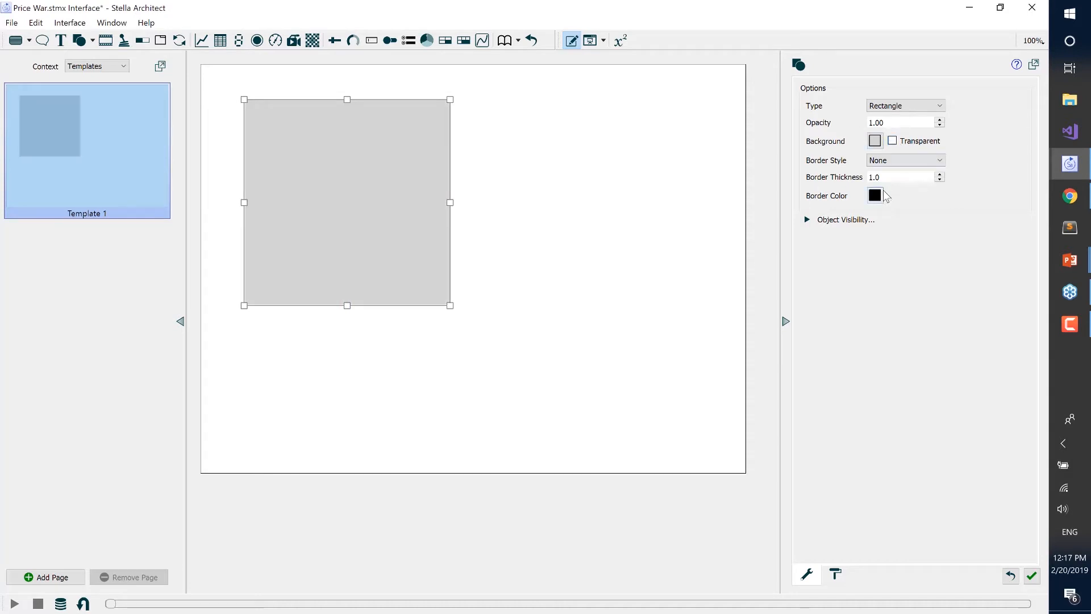
Give the rectangle a solid bright red border with a thickness of 2.0.
{"action": "left_click", "coordinate": [877, 157]}
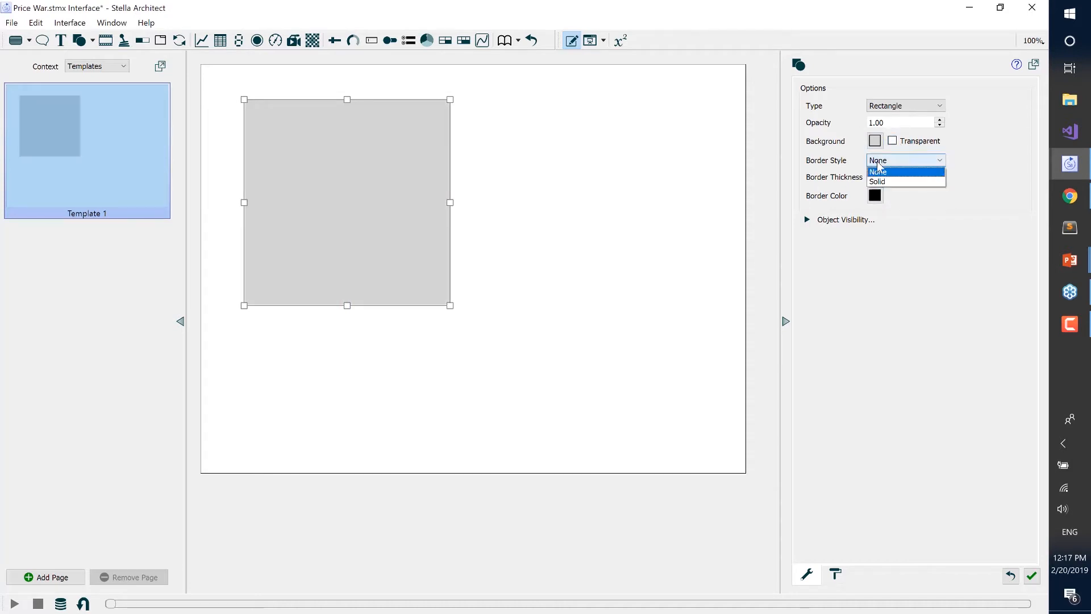
{"action": "left_click", "coordinate": [883, 178]}
{"action": "left_click_drag", "start_coordinate": [884, 178], "coordinate": [864, 179]}
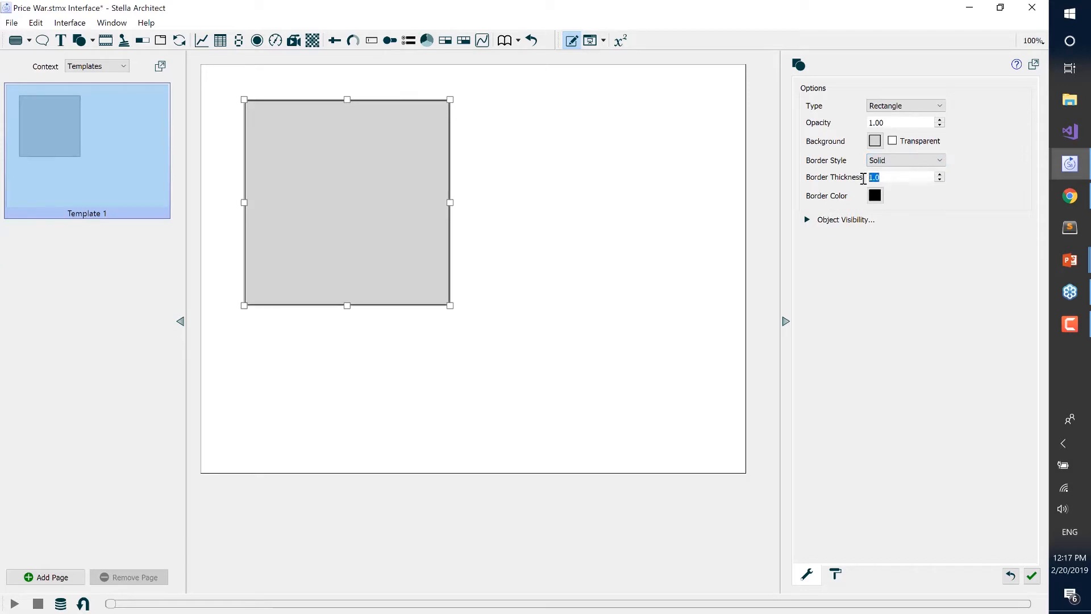
{"action": "type", "text": "2"}
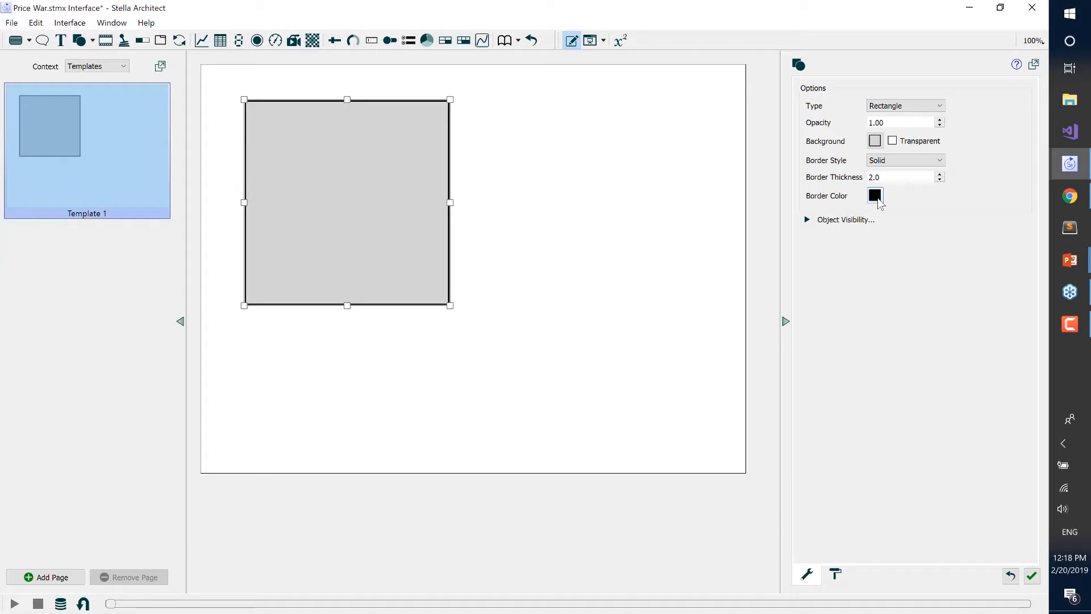
{"action": "left_click", "coordinate": [879, 199]}
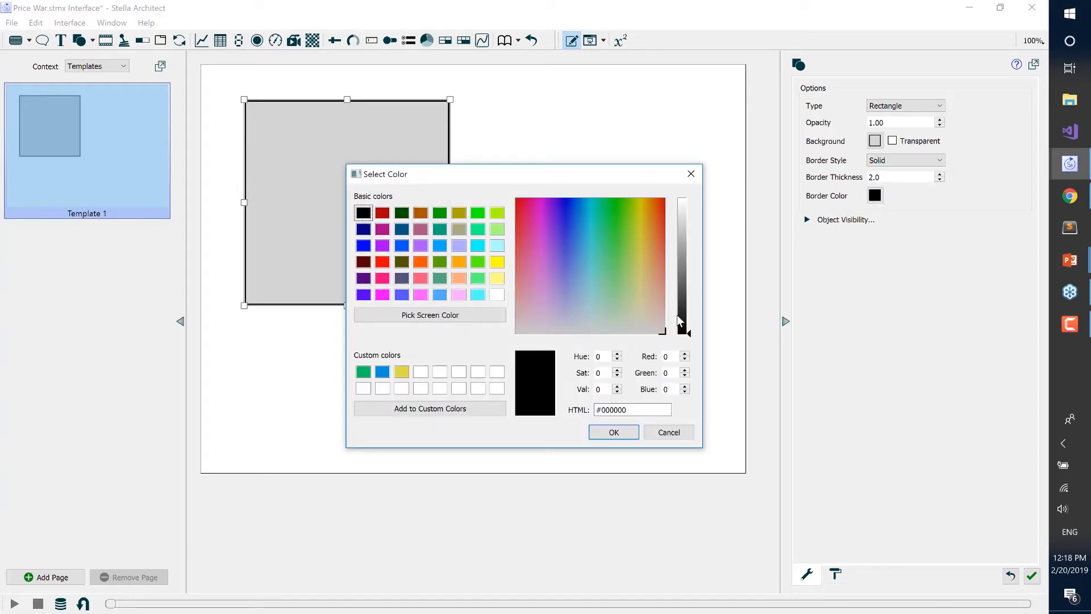
{"action": "left_click", "coordinate": [517, 199]}
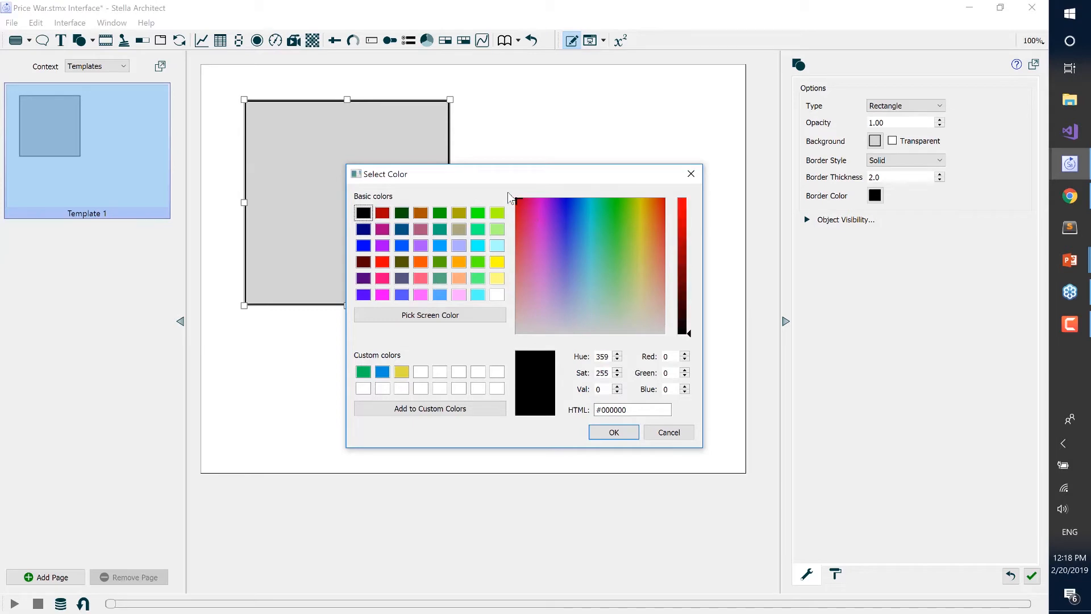
{"action": "left_click_drag", "start_coordinate": [690, 335], "coordinate": [695, 181]}
{"action": "left_click", "coordinate": [615, 433]}
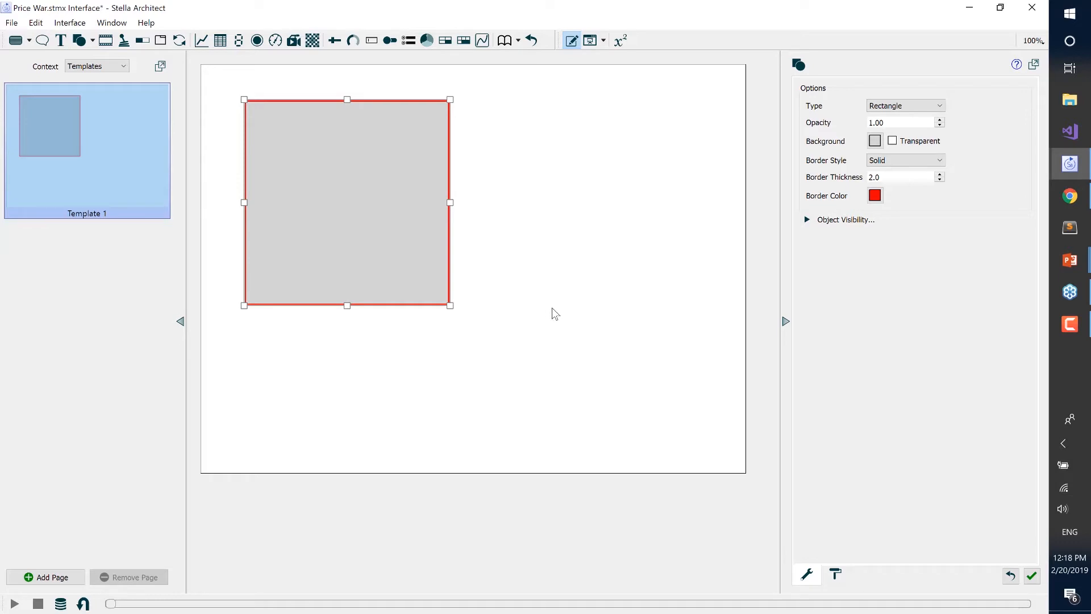
Position the rectangle at X -2 and Y -2, just beyond the template page's upper-left corner.
{"action": "left_click", "coordinate": [836, 574]}
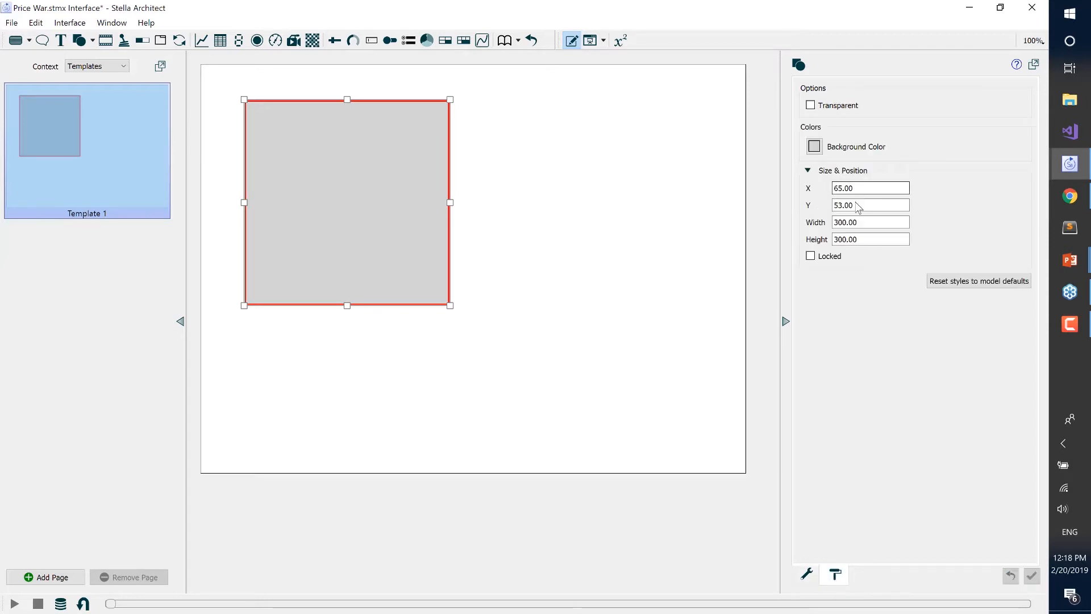
{"action": "left_click", "coordinate": [808, 171]}
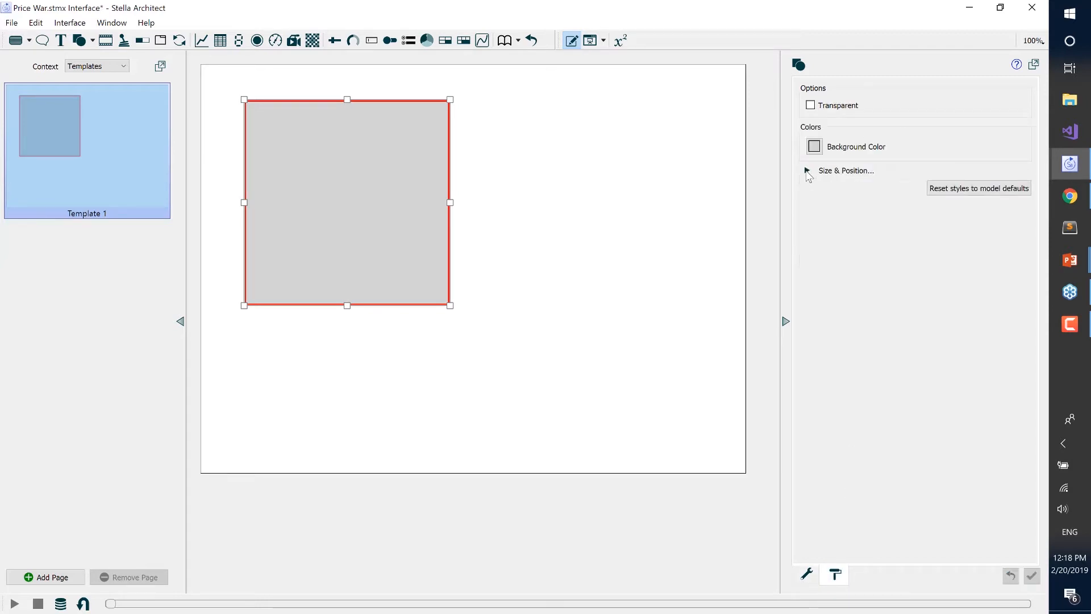
{"action": "left_click", "coordinate": [808, 171]}
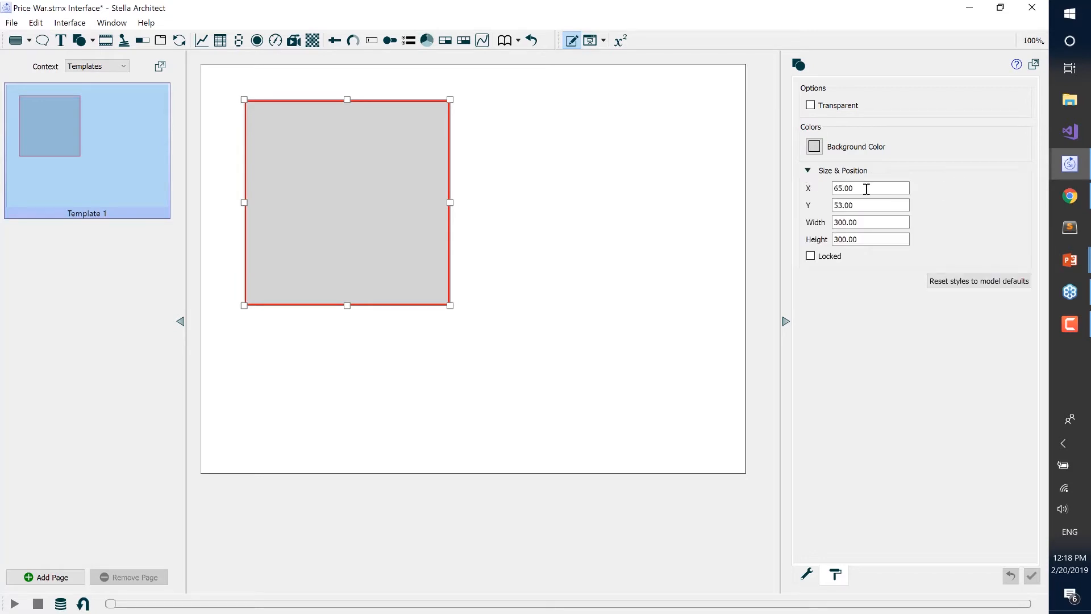
{"action": "left_click_drag", "start_coordinate": [867, 190], "coordinate": [744, 187]}
{"action": "type", "text": "-2"}
{"action": "key", "text": "Tab"}
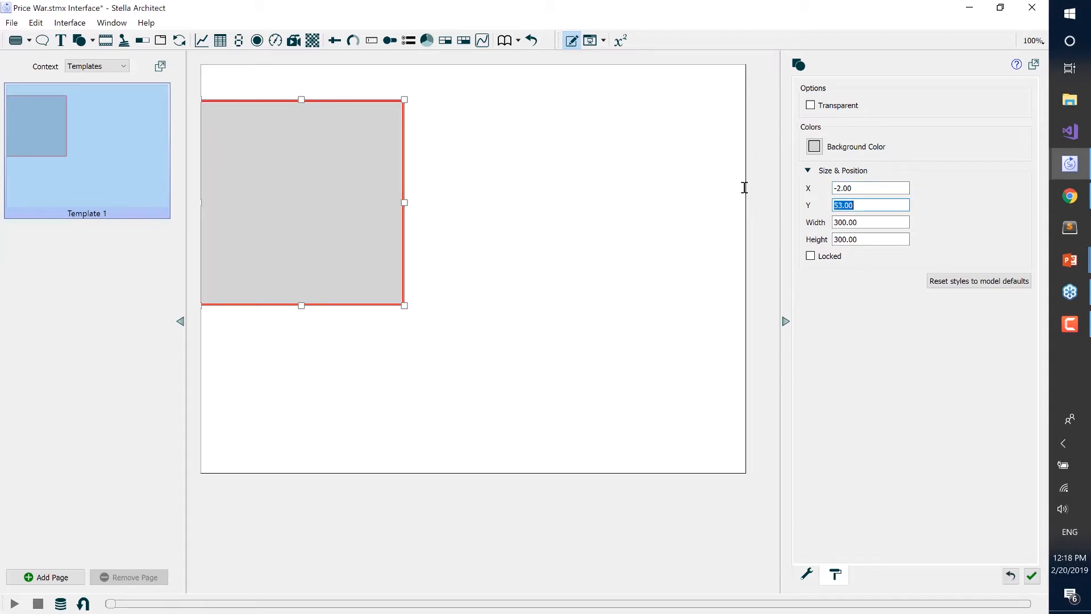
{"action": "type", "text": "-2"}
{"action": "key", "text": "Tab"}
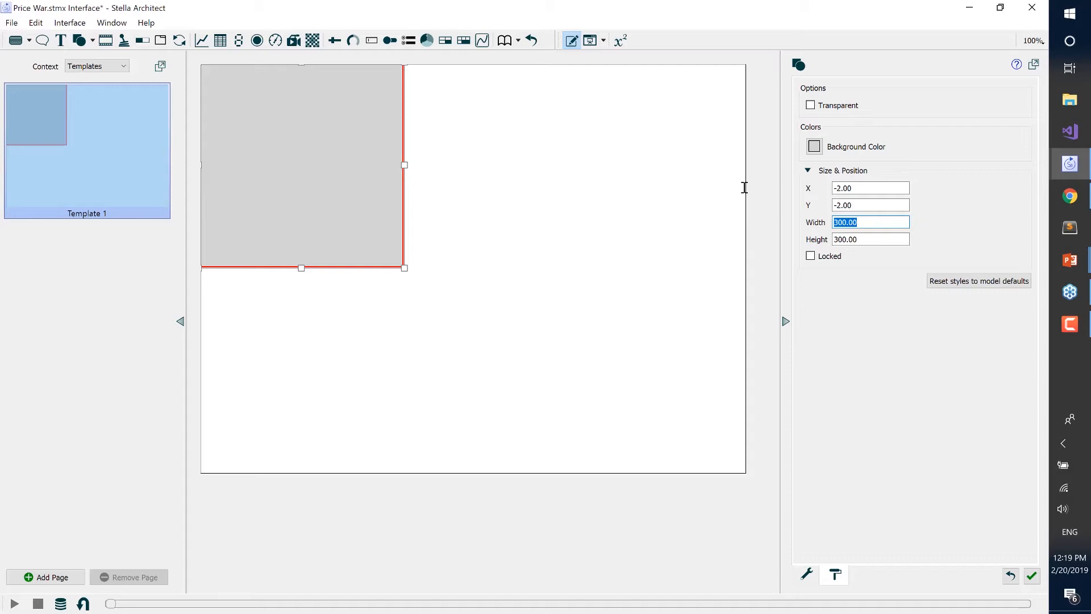
Resize the rectangle to 804 px wide and 62 px high as a header bar.
{"action": "type", "text": "804"}
{"action": "key", "text": "Tab"}
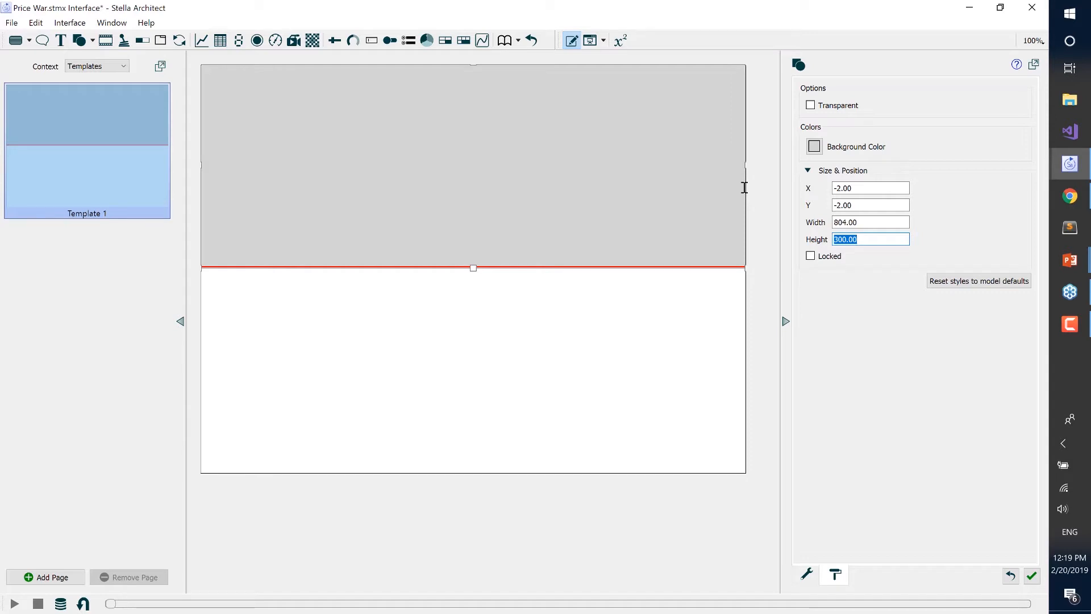
{"action": "type", "text": "62"}
{"action": "key", "text": "Tab"}
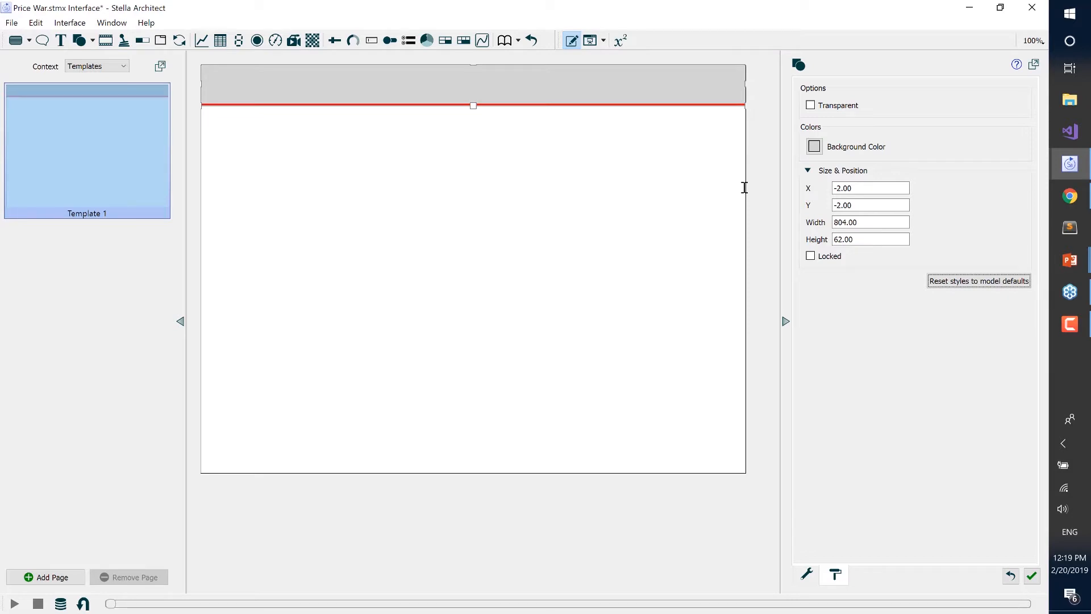
{"action": "left_click", "coordinate": [646, 208]}
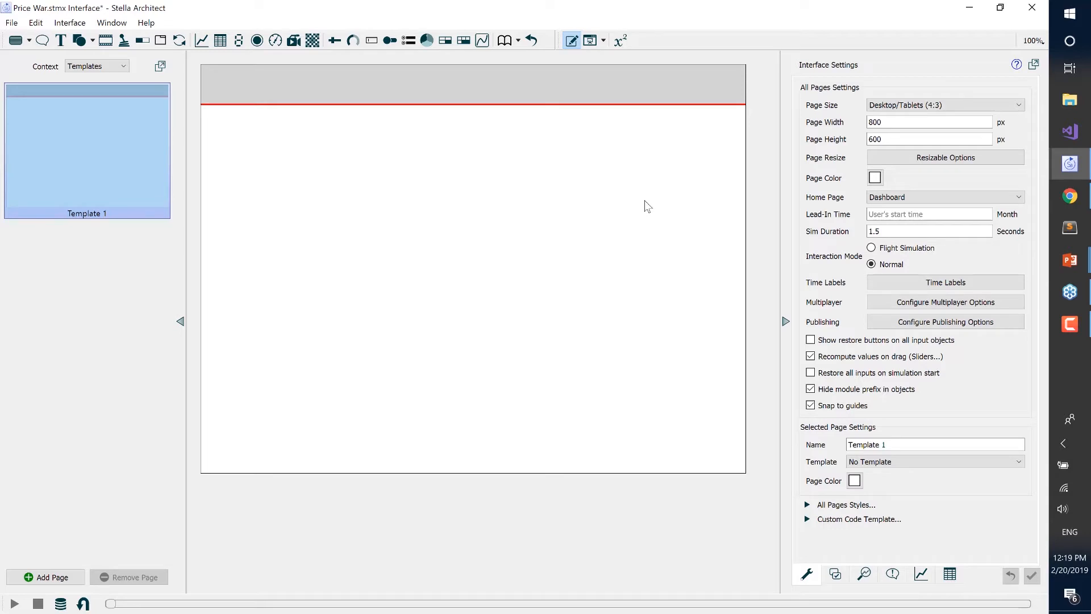
Lock the header bar's size and position, and test the lock by trying to move the bar.
{"action": "left_click", "coordinate": [646, 88]}
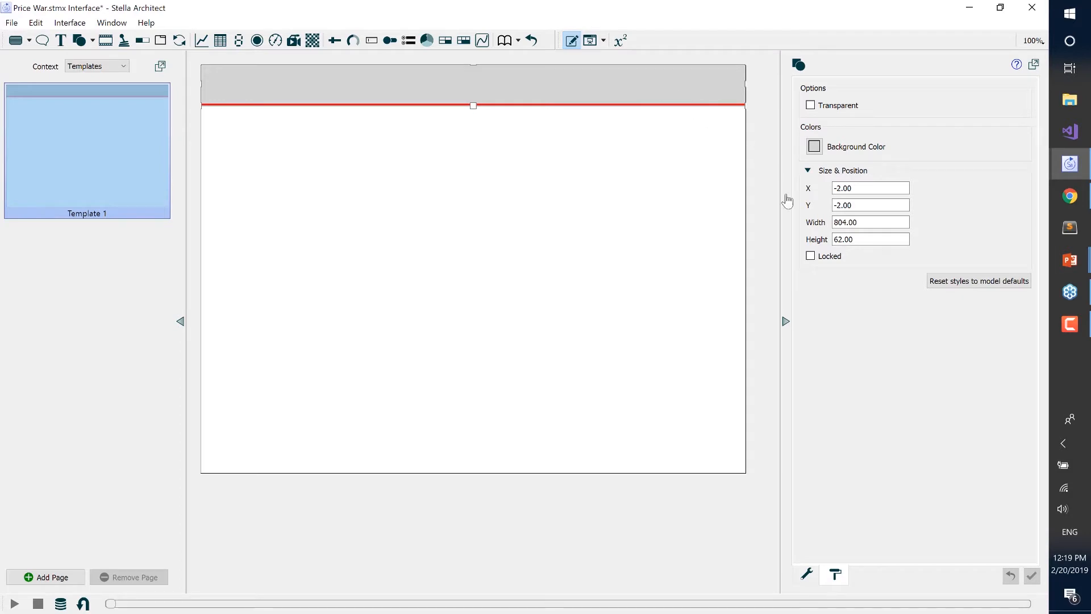
{"action": "left_click", "coordinate": [811, 257]}
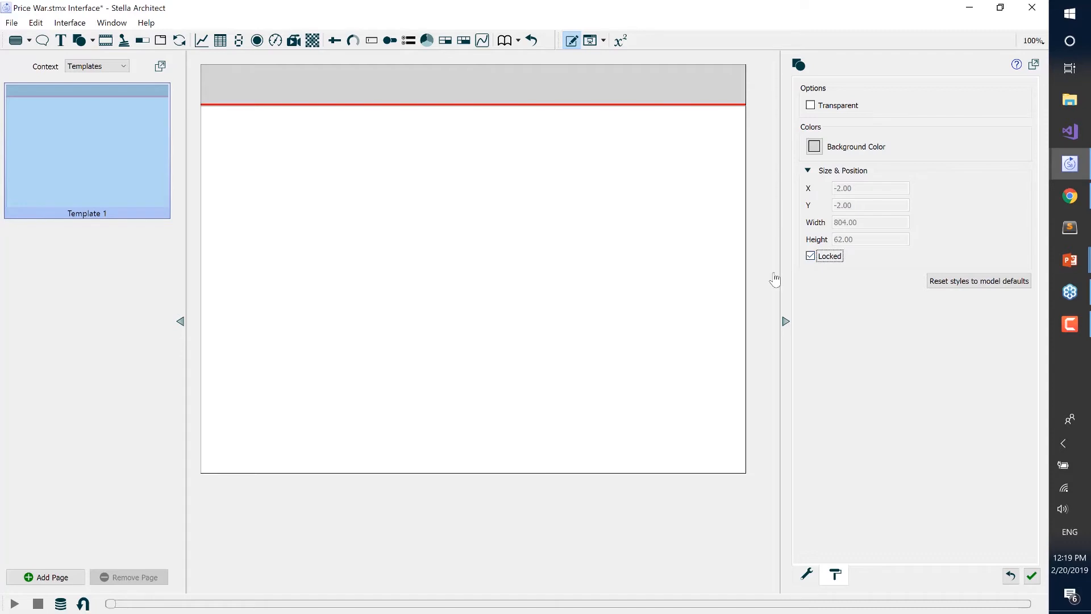
{"action": "left_click", "coordinate": [561, 273]}
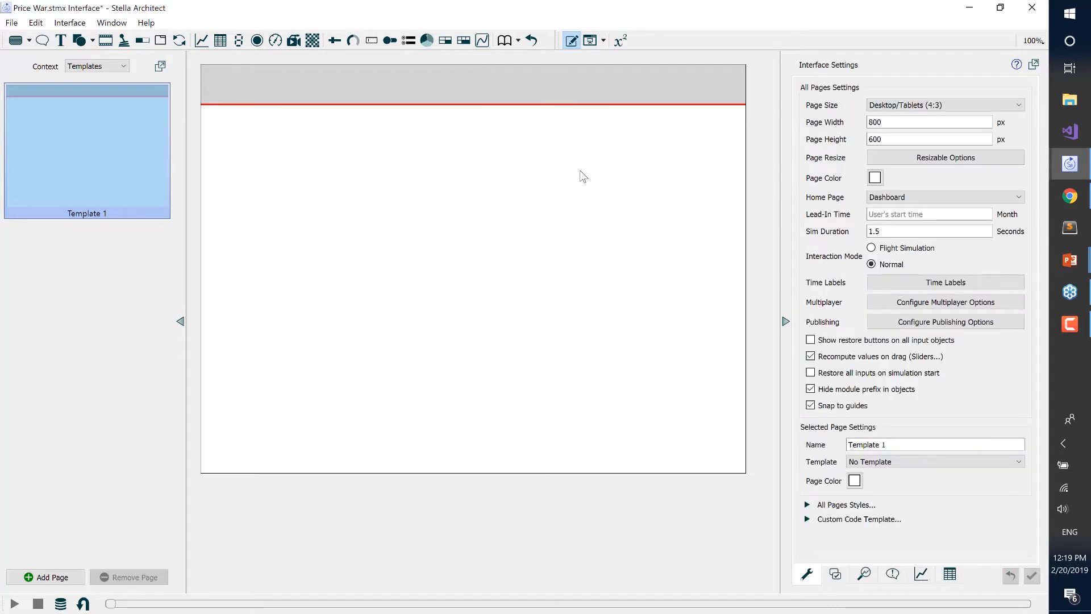
{"action": "left_click_drag", "start_coordinate": [495, 83], "coordinate": [635, 248]}
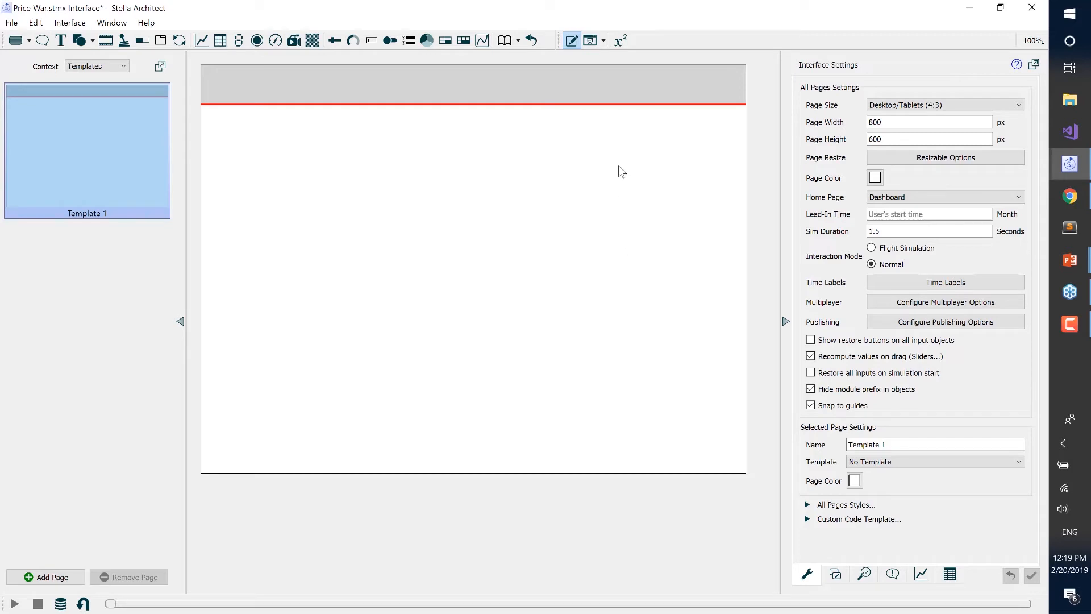
{"action": "left_click", "coordinate": [616, 96]}
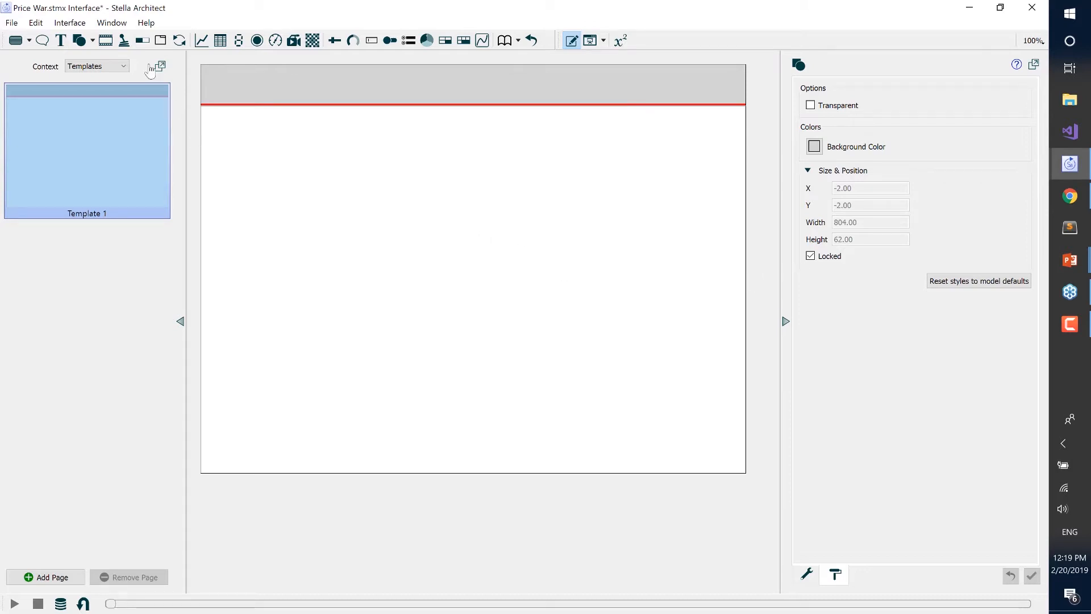
Add a text box reading "Price War" to the blank area of the template page.
{"action": "left_click", "coordinate": [62, 41]}
{"action": "left_click", "coordinate": [283, 228]}
{"action": "type", "text": "Price War"}
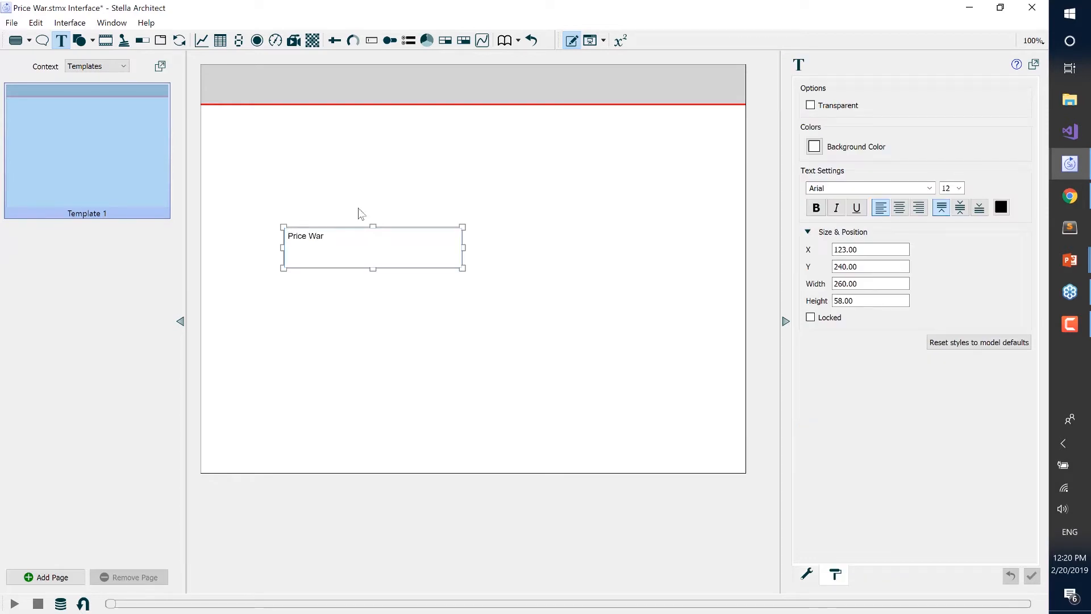
Set the "Price War" text to font size 36 and colour it white.
{"action": "left_click", "coordinate": [959, 189]}
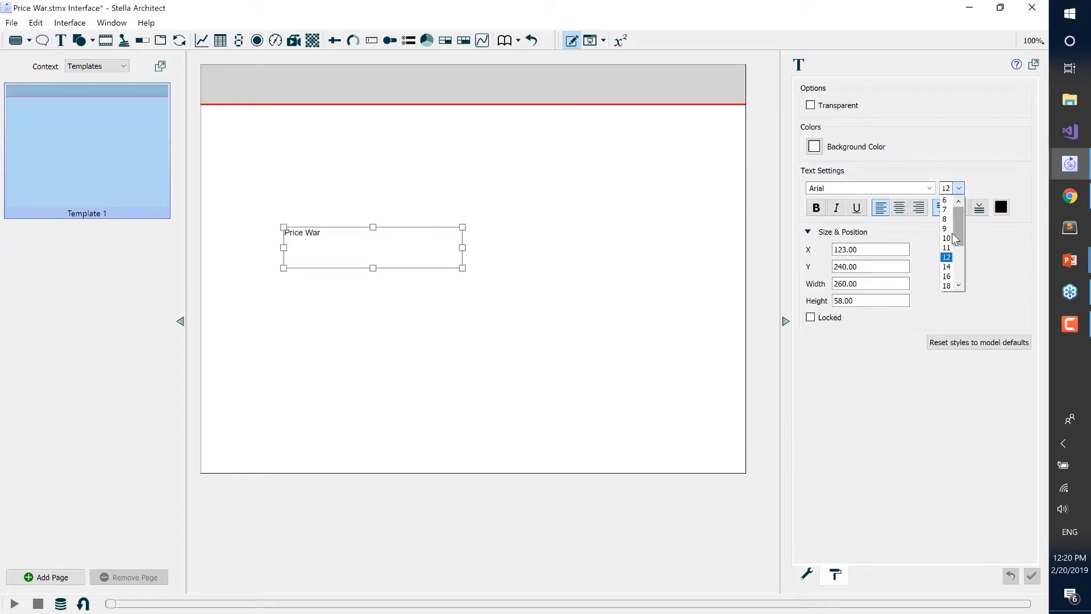
{"action": "left_click_drag", "start_coordinate": [959, 230], "coordinate": [966, 284]}
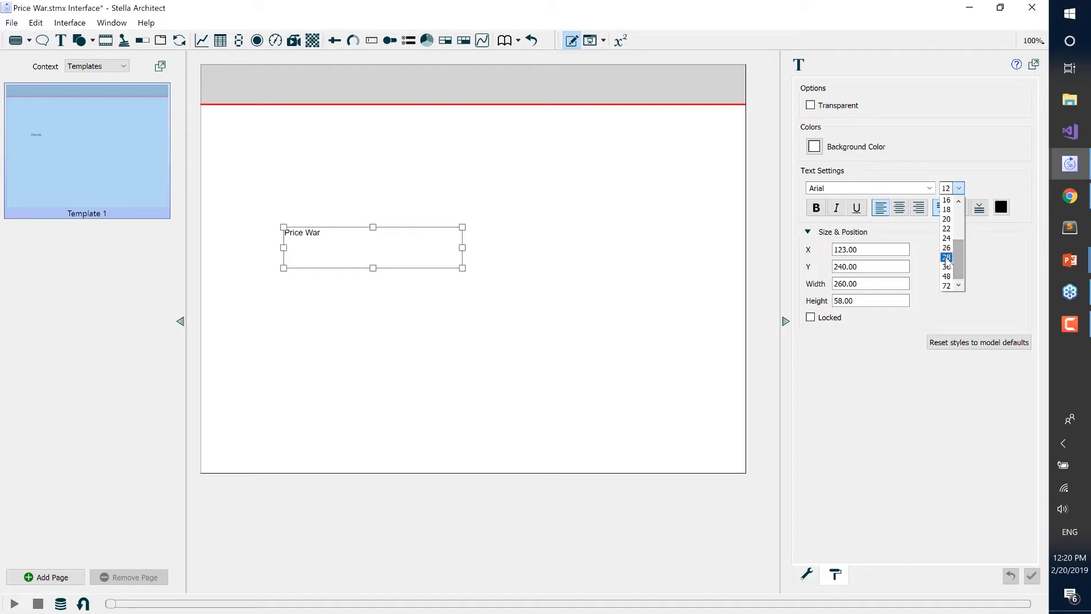
{"action": "left_click", "coordinate": [947, 266]}
{"action": "left_click", "coordinate": [1002, 208]}
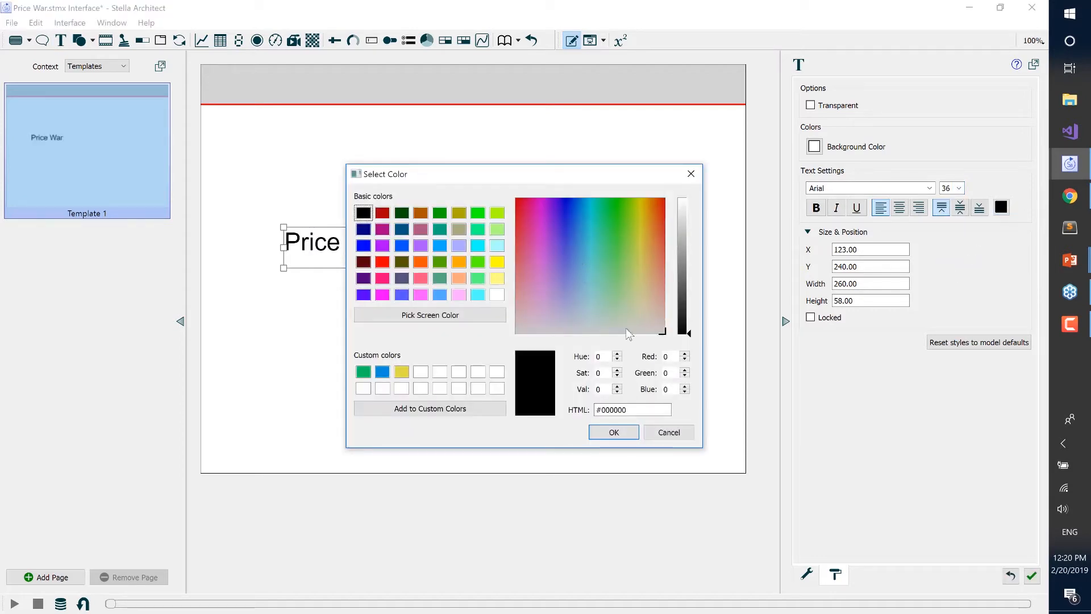
{"action": "left_click", "coordinate": [421, 372]}
{"action": "left_click", "coordinate": [620, 426]}
Move the "Price War" title in front of the grey header bar and make its background transparent.
{"action": "left_click_drag", "start_coordinate": [349, 236], "coordinate": [315, 81]}
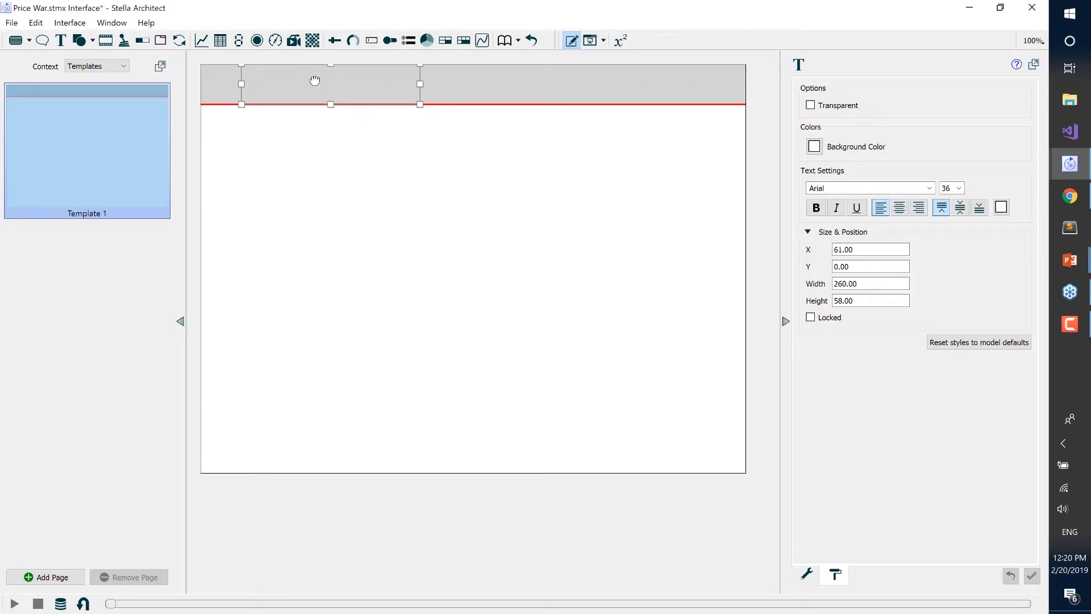
{"action": "right_click", "coordinate": [314, 80]}
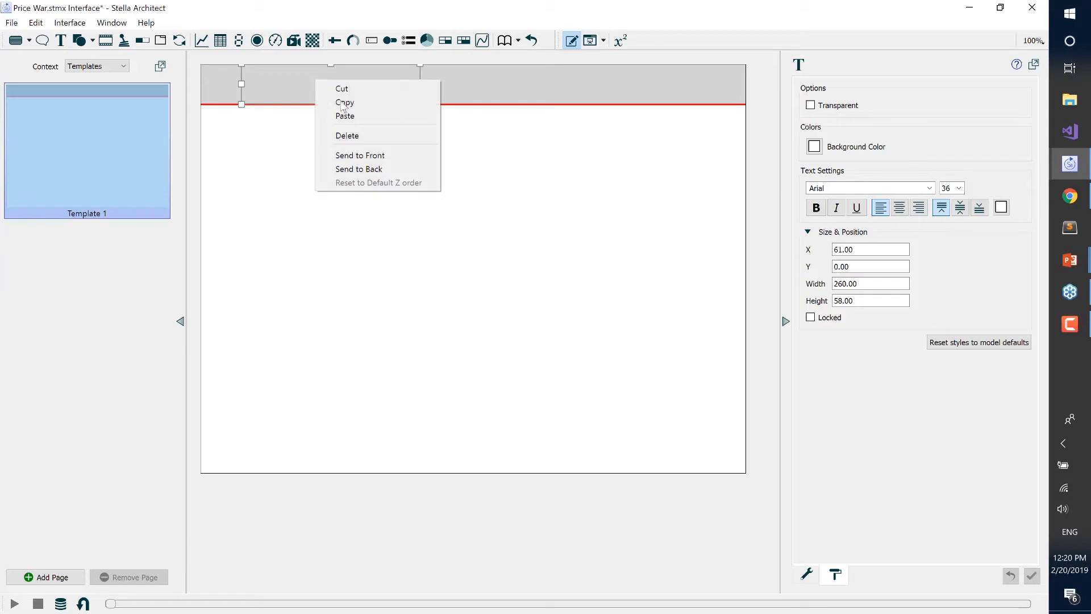
{"action": "left_click", "coordinate": [360, 157]}
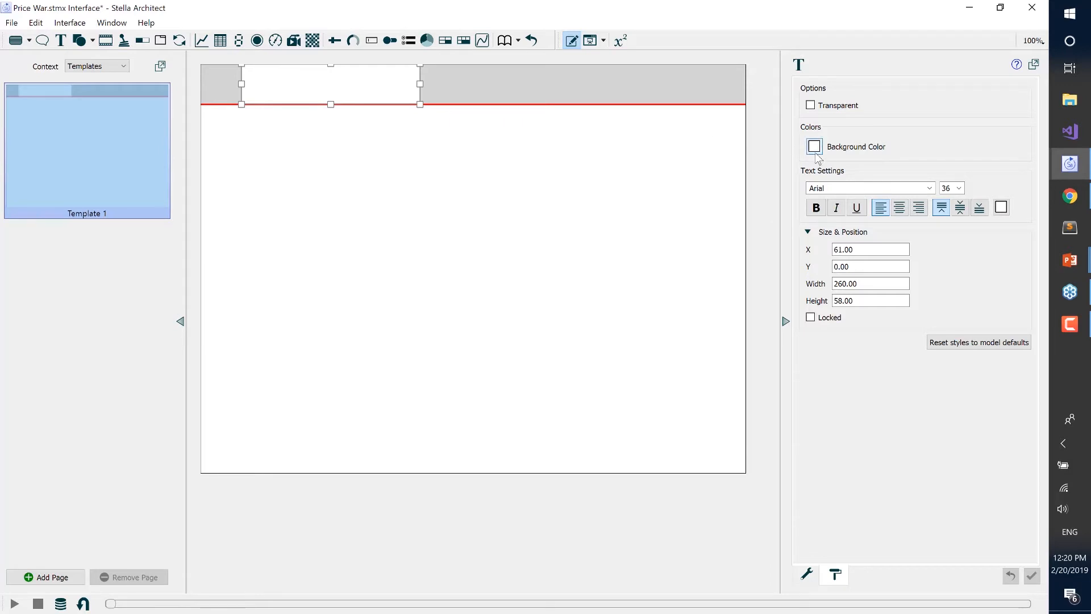
{"action": "left_click", "coordinate": [810, 105]}
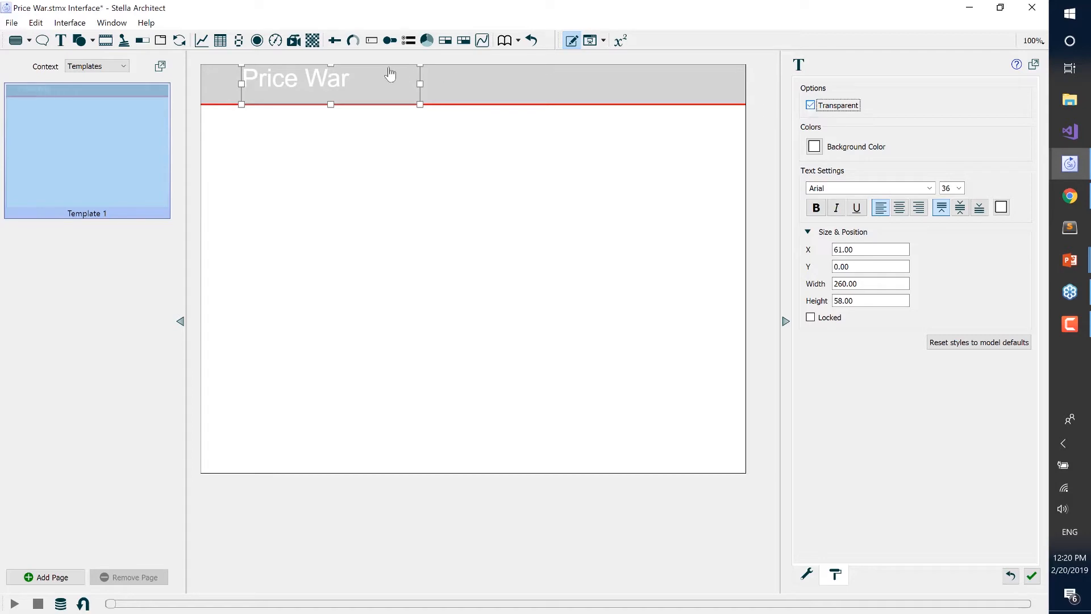
Reduce the title box's height to about 49 px and nudge it to about X 59, Y 4.5 within the header bar.
{"action": "left_click_drag", "start_coordinate": [332, 67], "coordinate": [331, 71]}
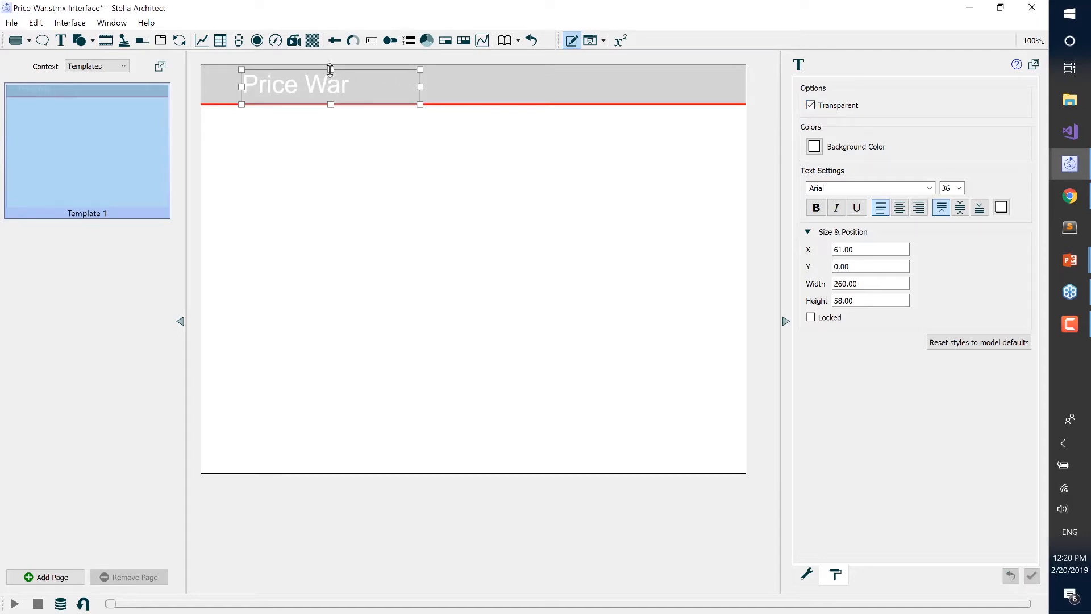
{"action": "left_click", "coordinate": [318, 173]}
{"action": "left_click_drag", "start_coordinate": [312, 87], "coordinate": [313, 84]}
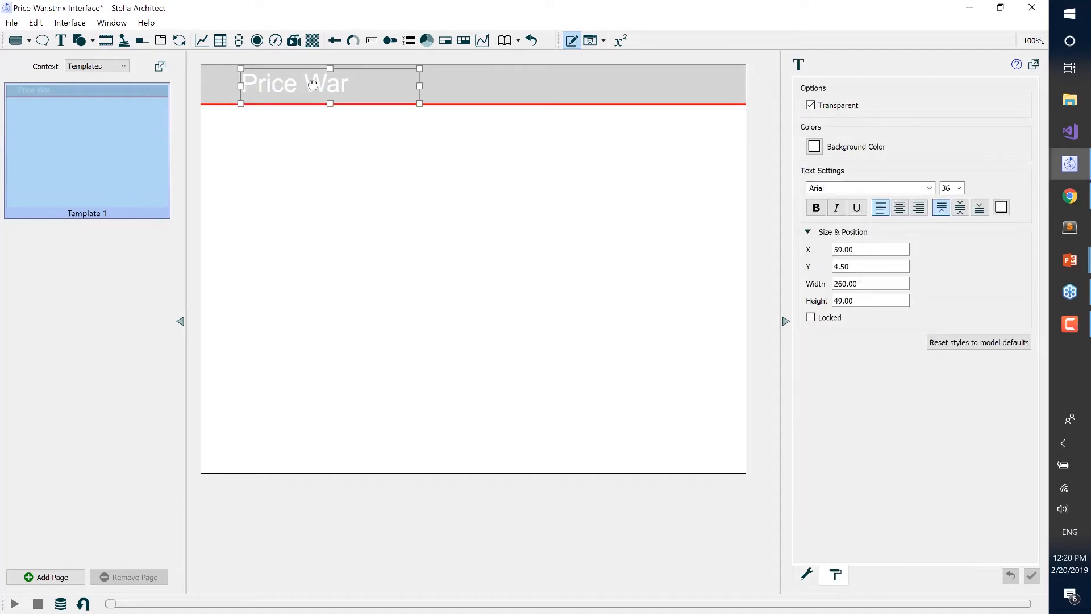
{"action": "left_click", "coordinate": [329, 193]}
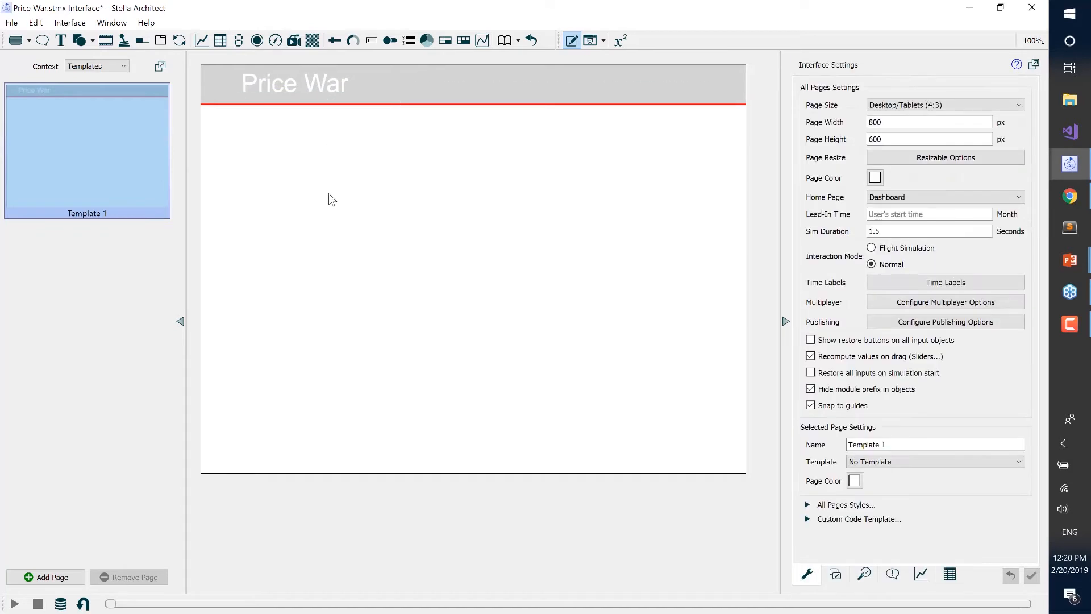
Add a tab bar to the blank area of the template page and give it two links.
{"action": "left_click", "coordinate": [160, 41]}
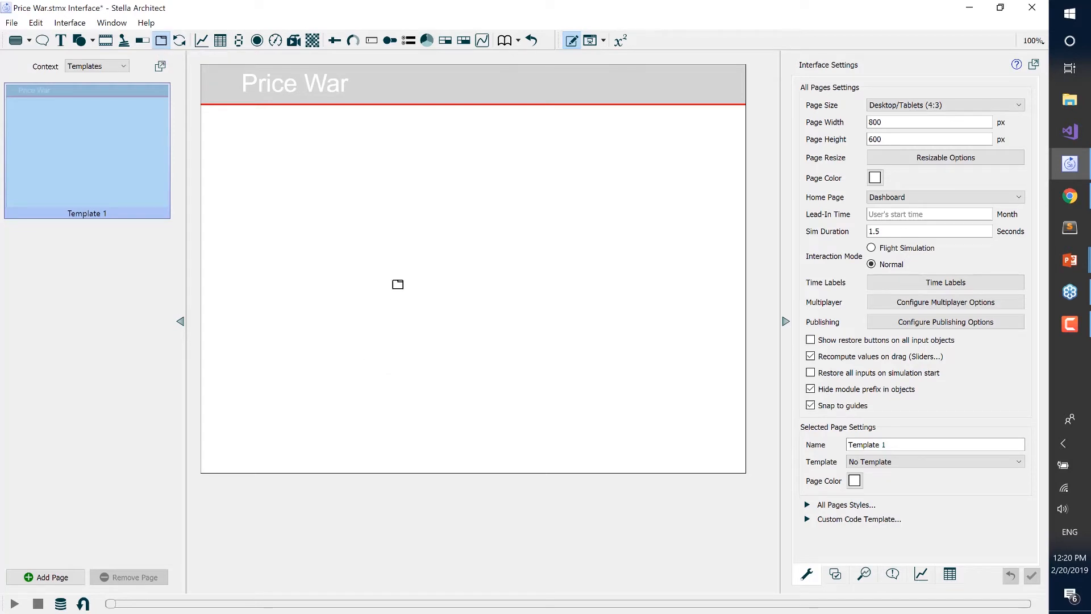
{"action": "left_click", "coordinate": [398, 284]}
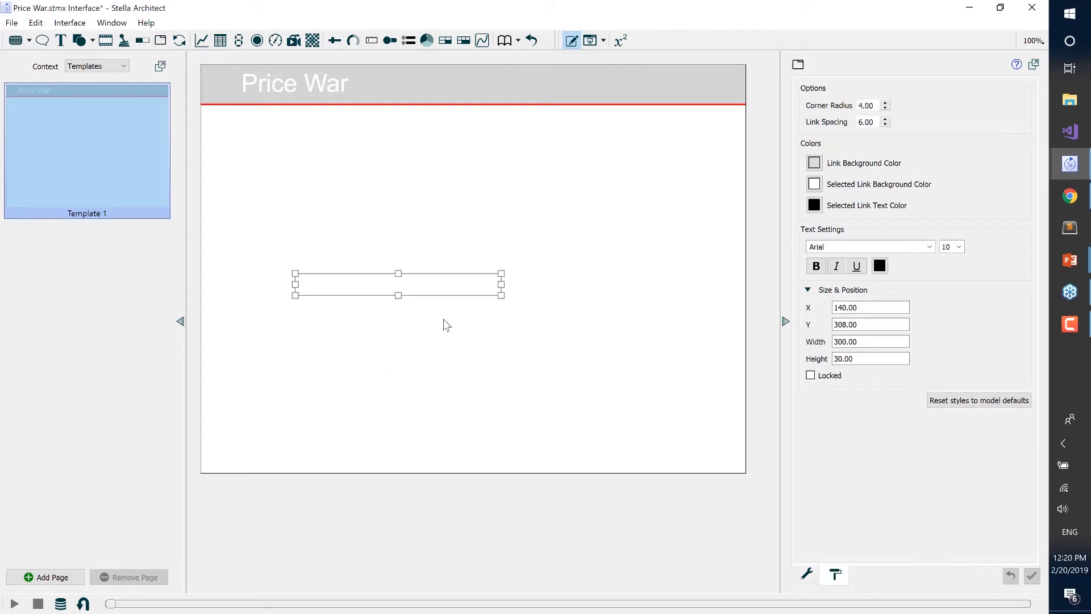
{"action": "left_click", "coordinate": [807, 575]}
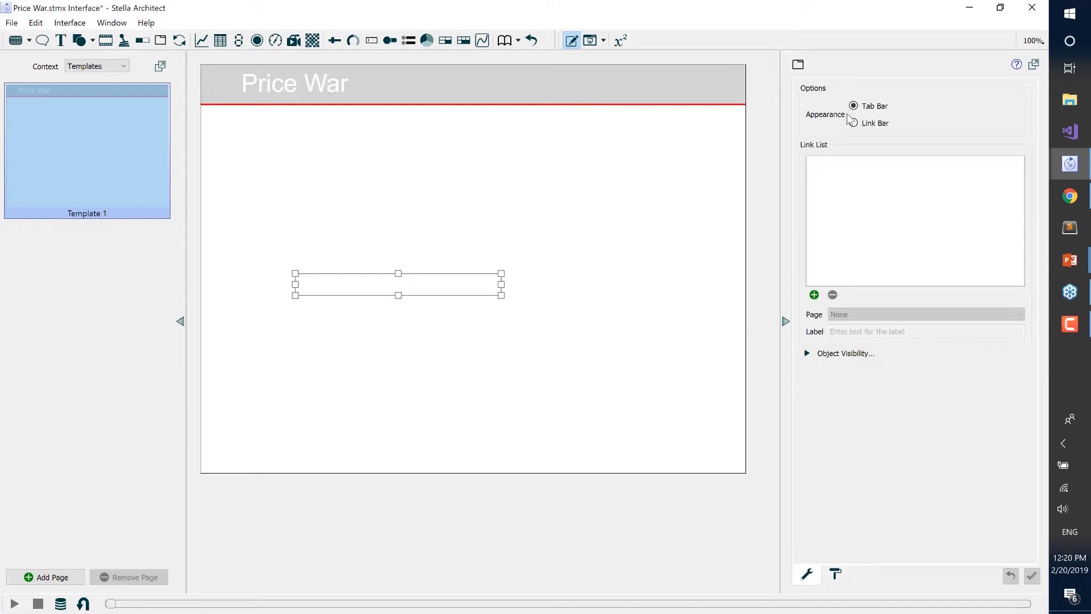
{"action": "left_click", "coordinate": [813, 294]}
{"action": "left_click", "coordinate": [814, 295]}
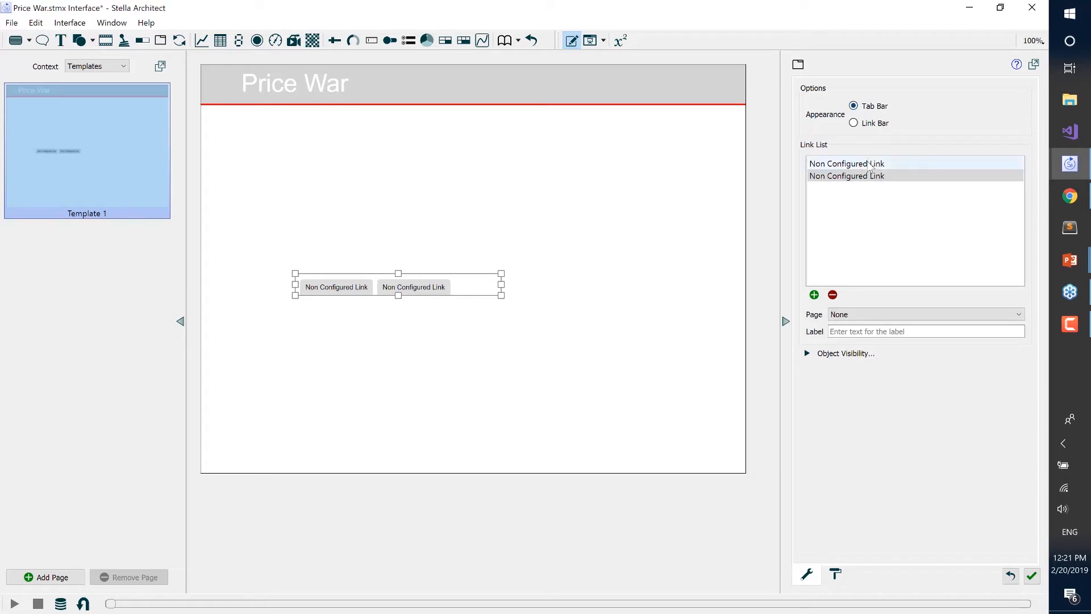
Point the tab bar's first link to the Dashboard page and the second to the Company Info page.
{"action": "left_click", "coordinate": [870, 165]}
{"action": "left_click", "coordinate": [854, 316]}
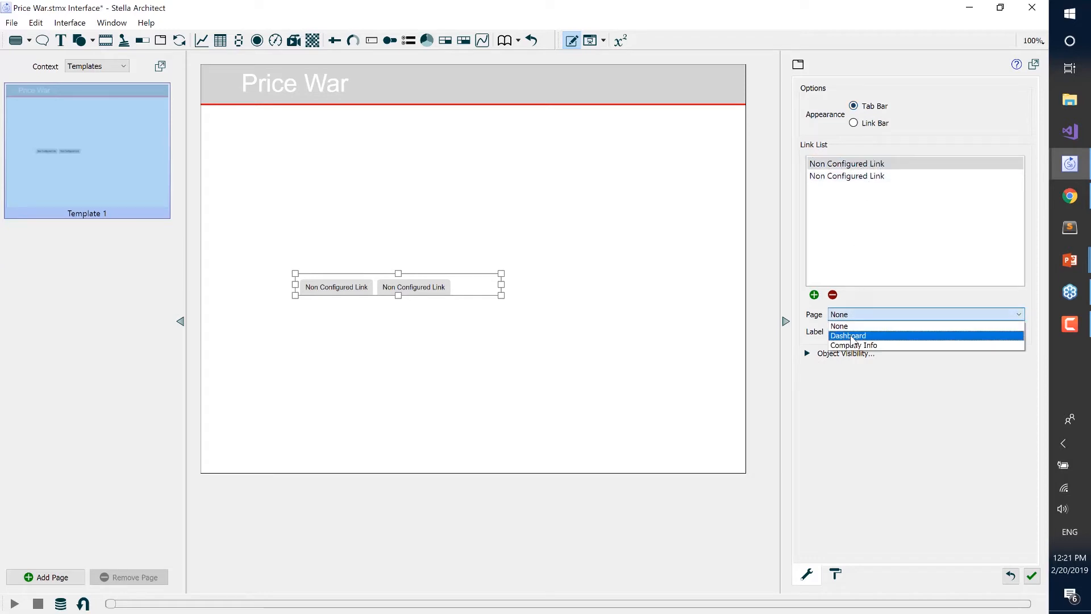
{"action": "left_click", "coordinate": [853, 337]}
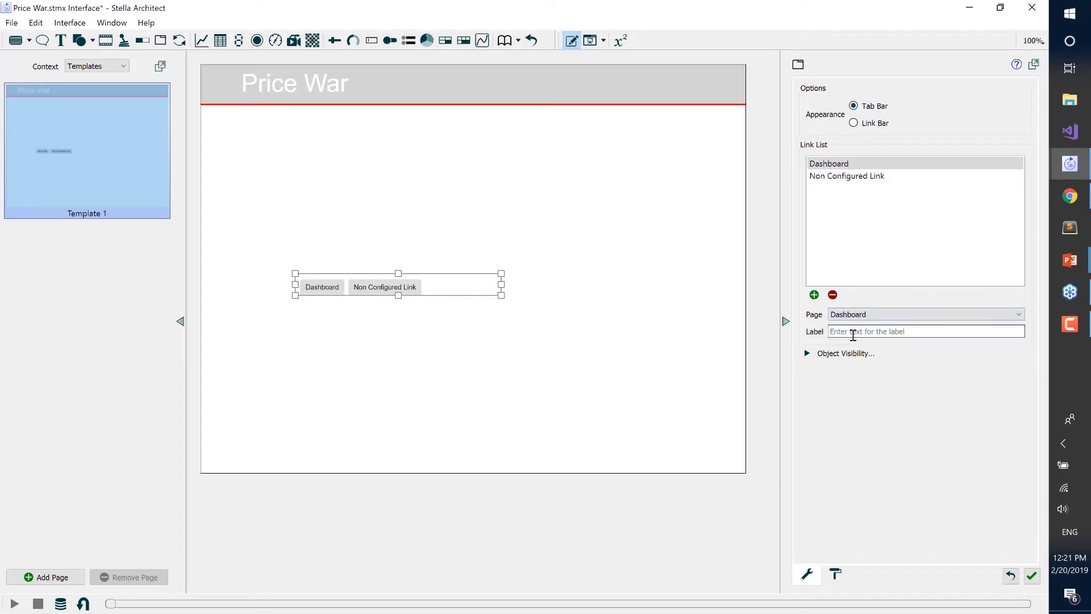
{"action": "left_click", "coordinate": [859, 176]}
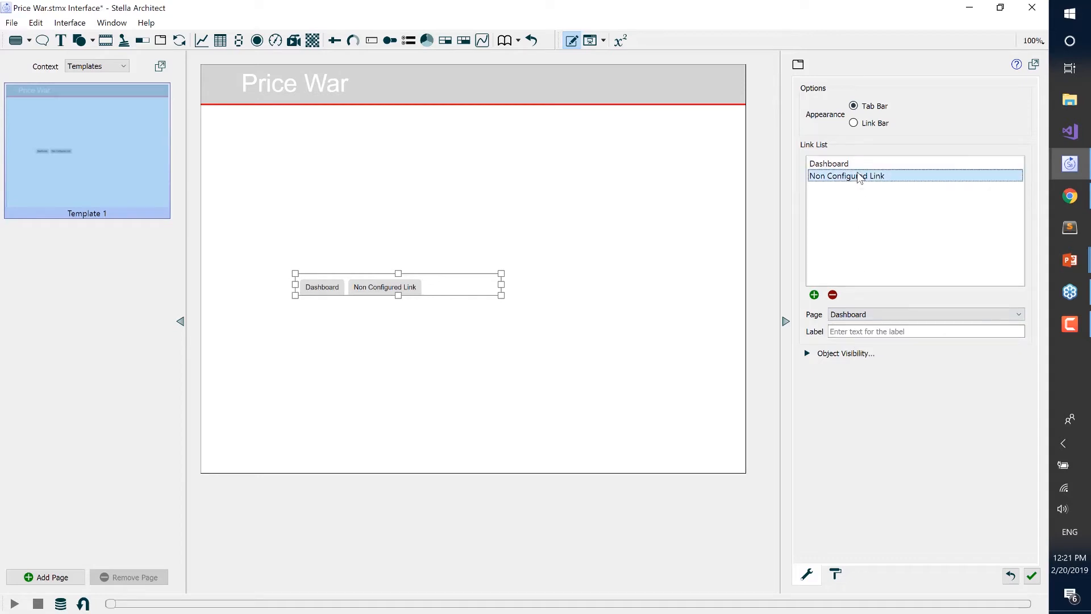
{"action": "left_click", "coordinate": [855, 314]}
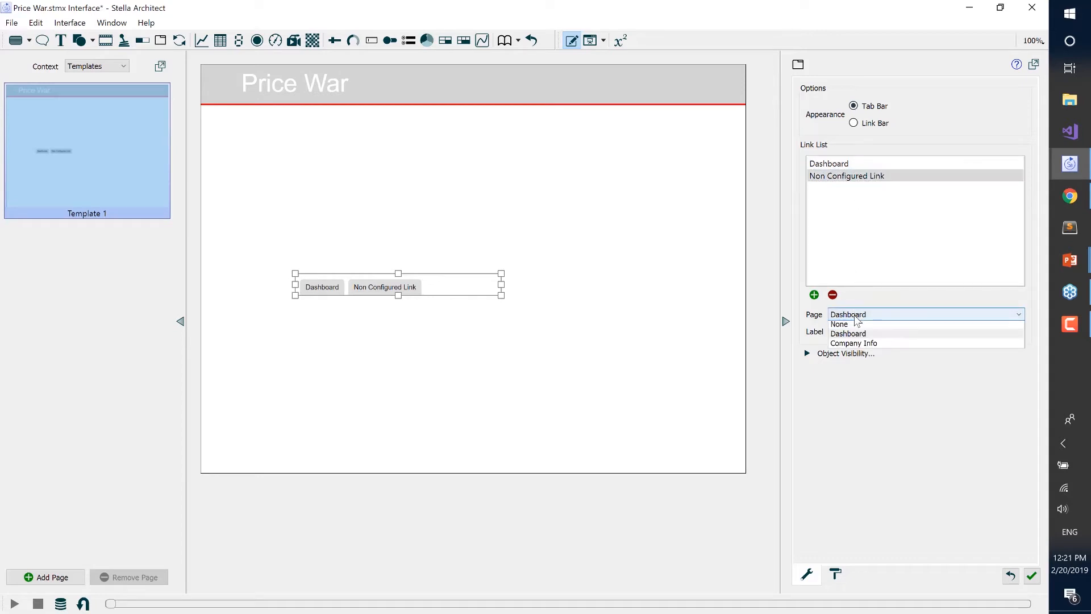
{"action": "left_click", "coordinate": [858, 345]}
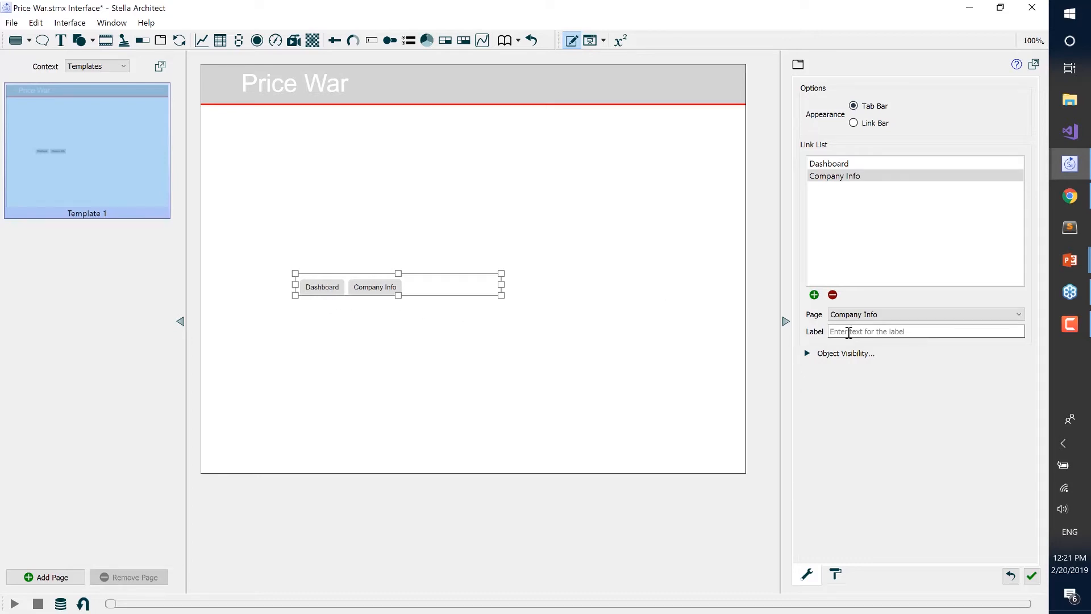
Set the tab bar's font size to 14 and its link background color to red #dd0003.
{"action": "left_click", "coordinate": [836, 575]}
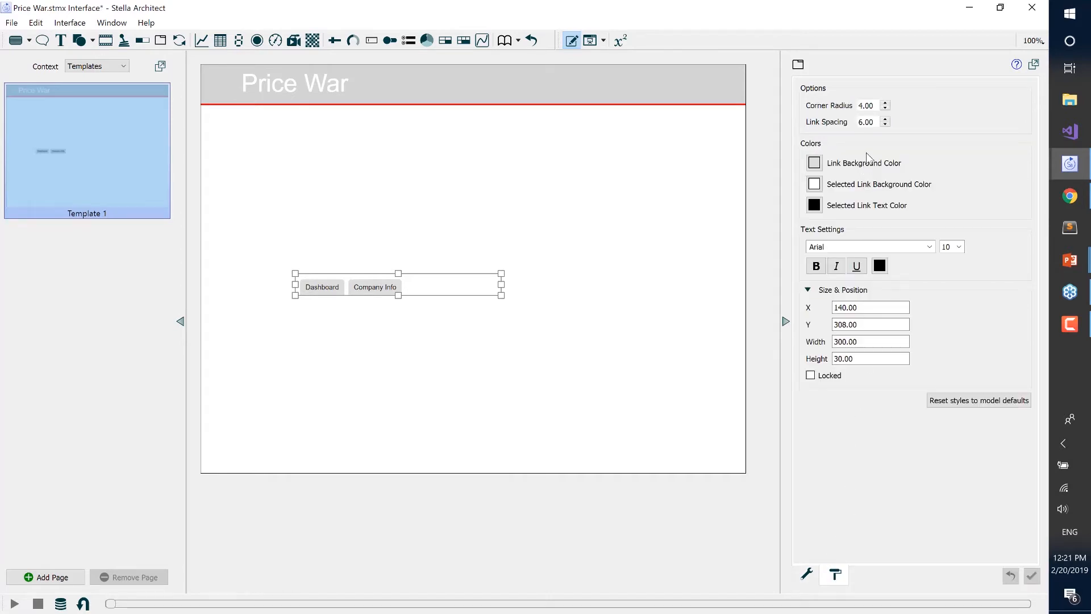
{"action": "left_click", "coordinate": [958, 247]}
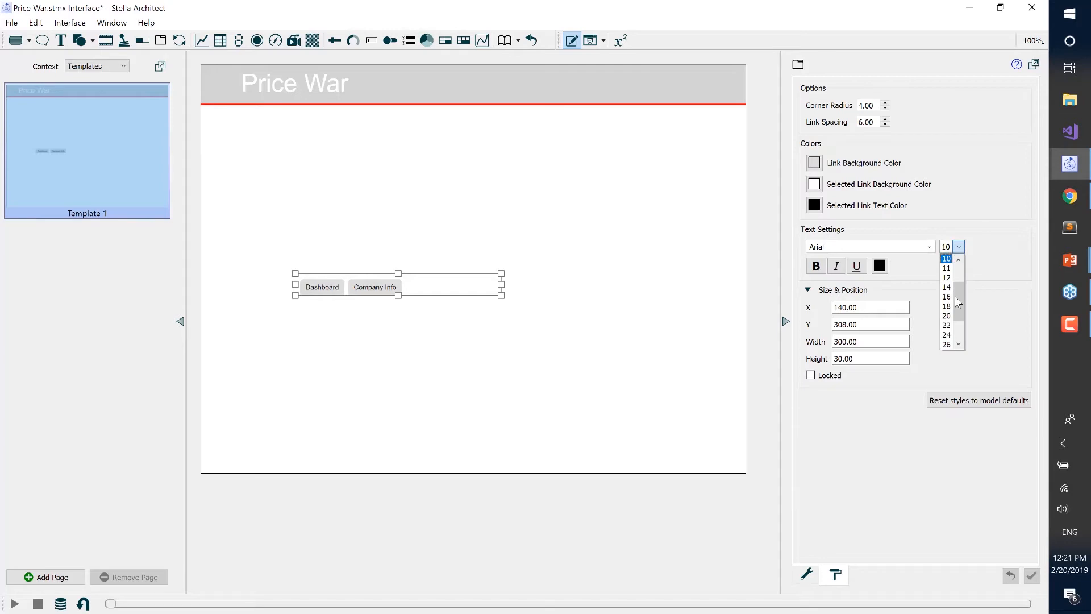
{"action": "left_click", "coordinate": [947, 287]}
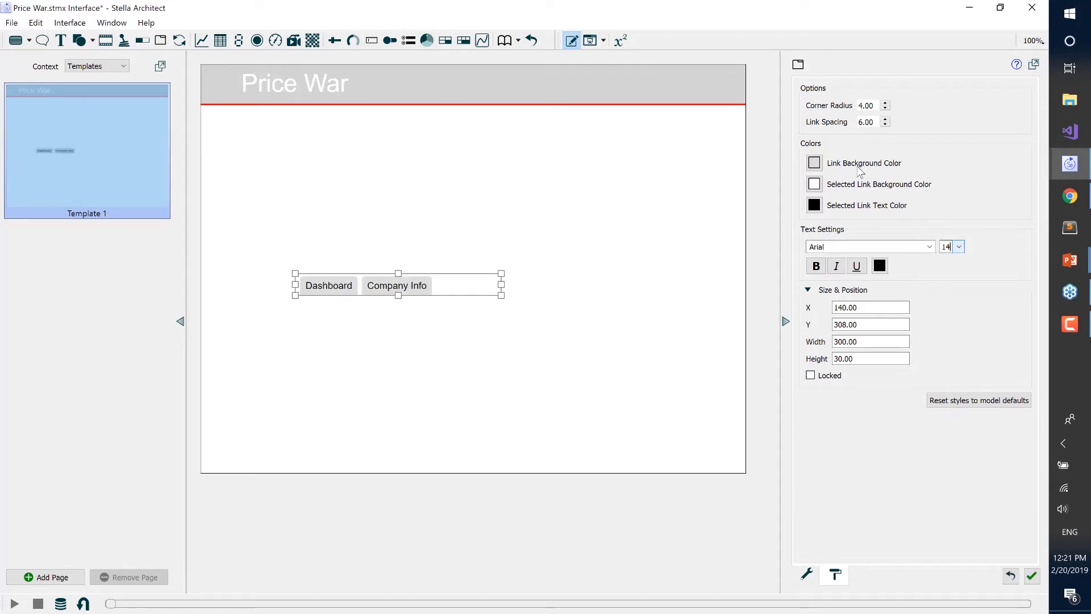
{"action": "left_click", "coordinate": [816, 163]}
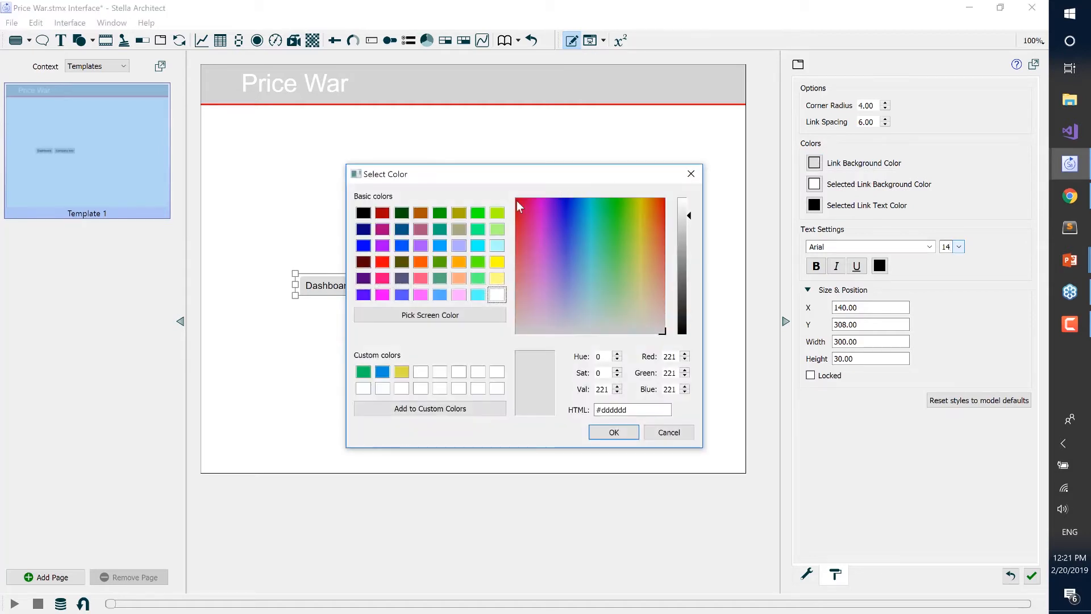
{"action": "left_click", "coordinate": [518, 199]}
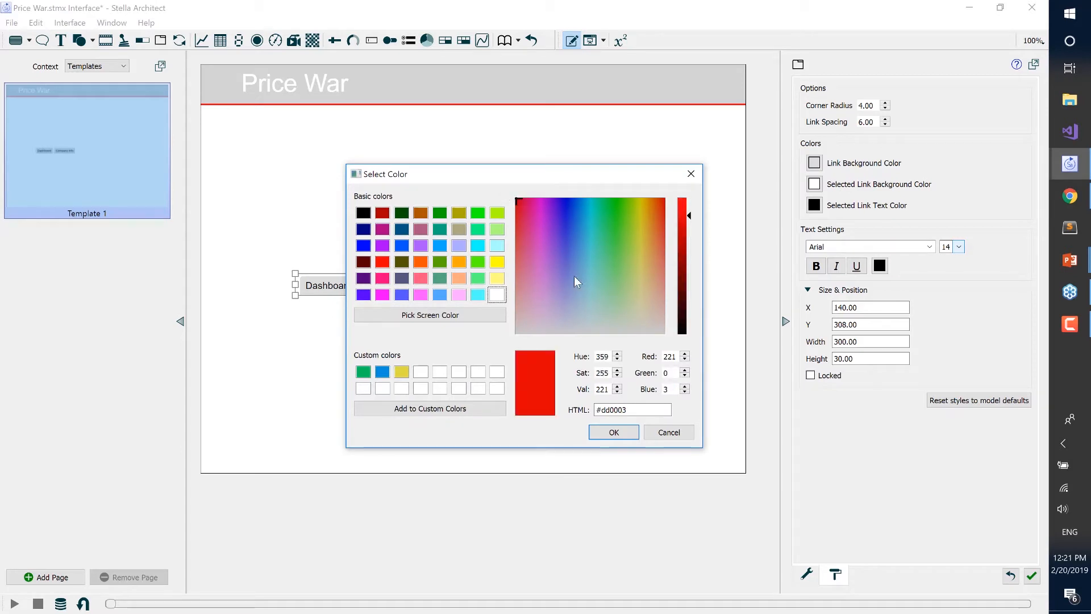
{"action": "left_click", "coordinate": [613, 432]}
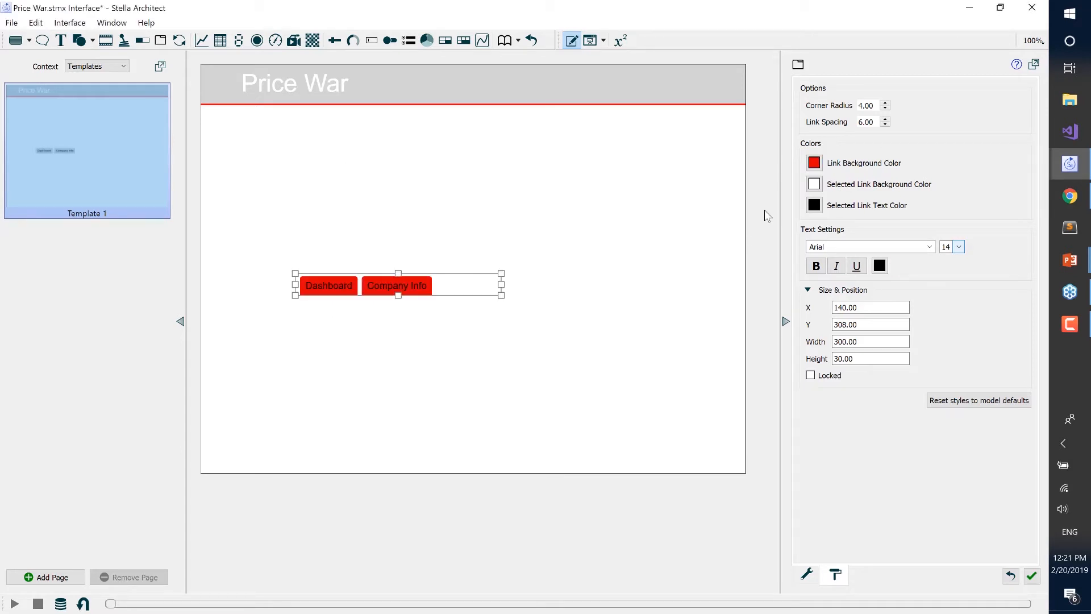
Set the tab bar's selected link text color to red #ff0004 and its regular text color to white.
{"action": "left_click", "coordinate": [814, 205]}
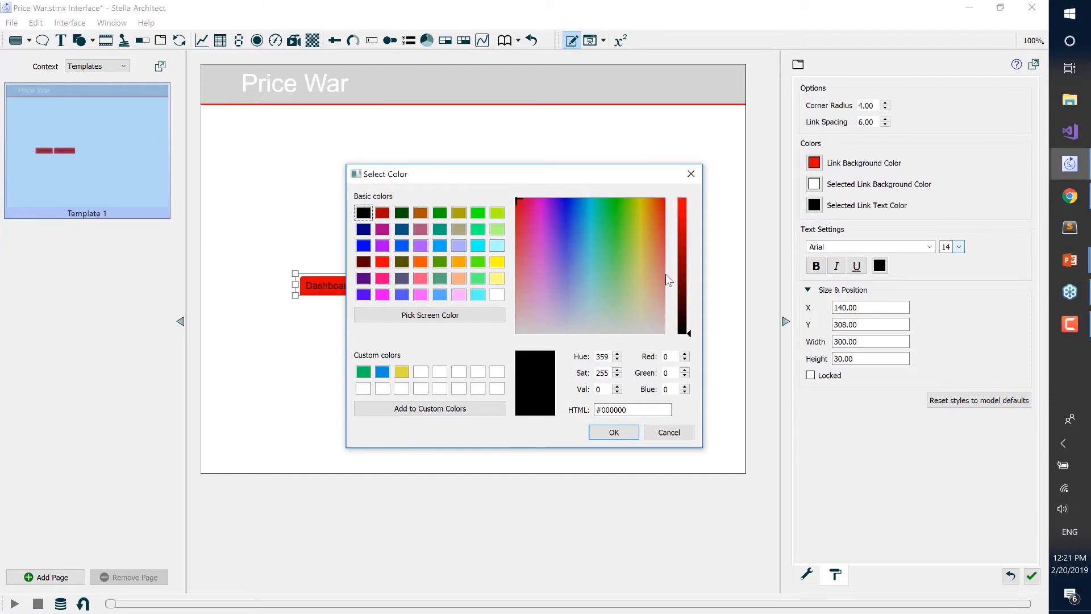
{"action": "left_click_drag", "start_coordinate": [692, 337], "coordinate": [690, 184]}
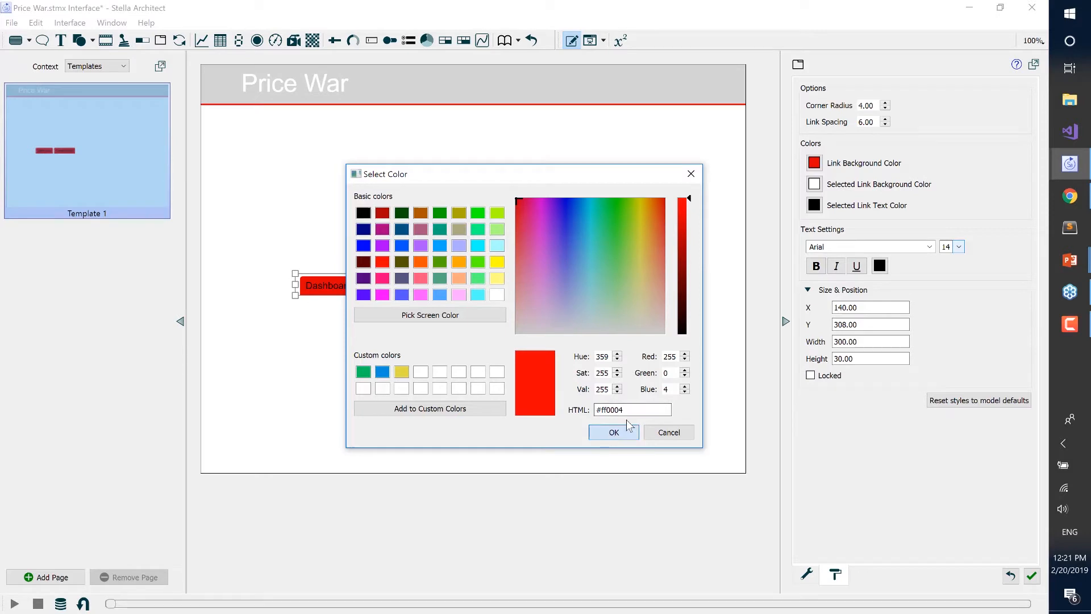
{"action": "left_click", "coordinate": [614, 432]}
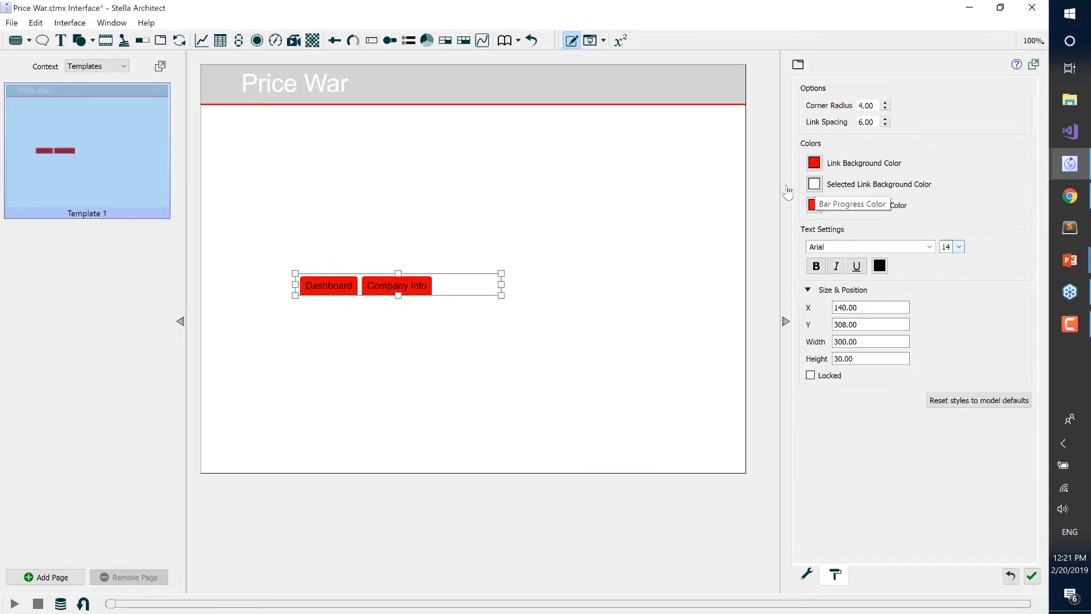
{"action": "left_click", "coordinate": [879, 267]}
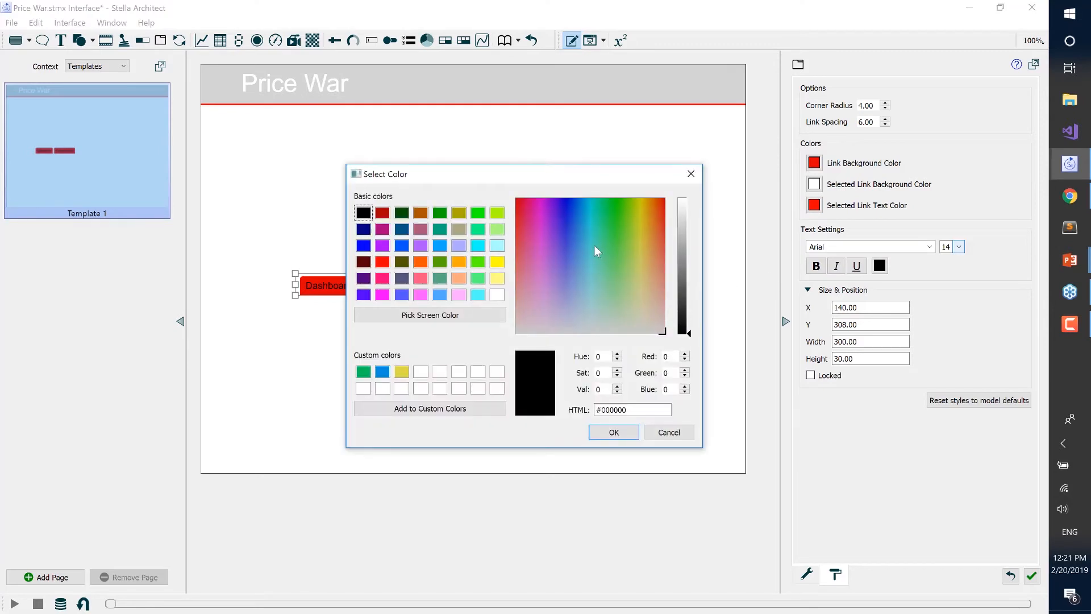
{"action": "left_click", "coordinate": [420, 372]}
{"action": "left_click", "coordinate": [608, 436]}
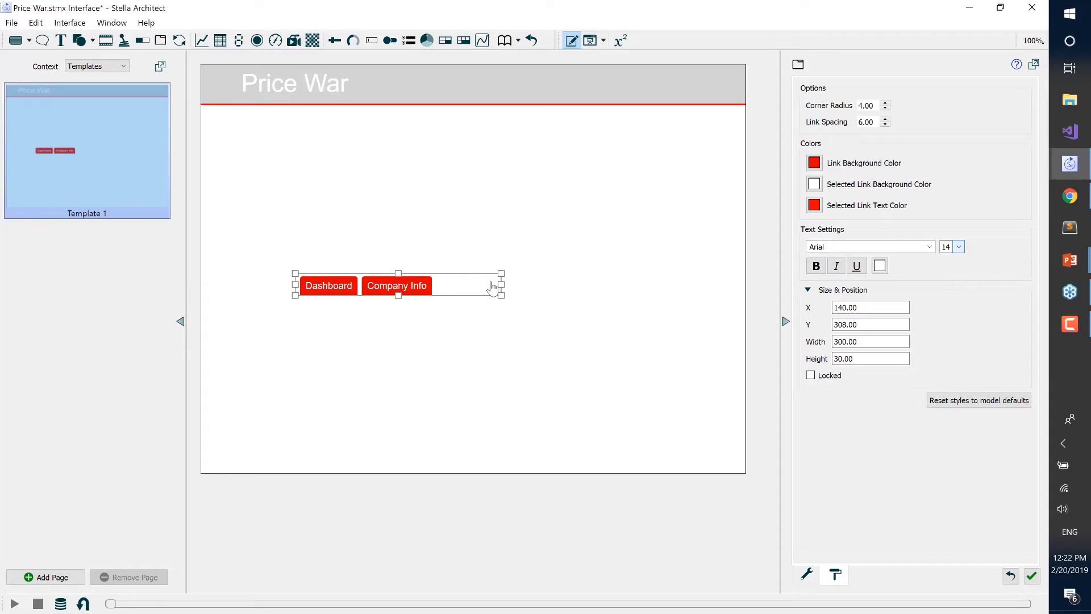
Narrow the tab bar to about 216 px and place it in the header bar opposite the title, at about X 566, Y 27.
{"action": "left_click_drag", "start_coordinate": [501, 285], "coordinate": [688, 93]}
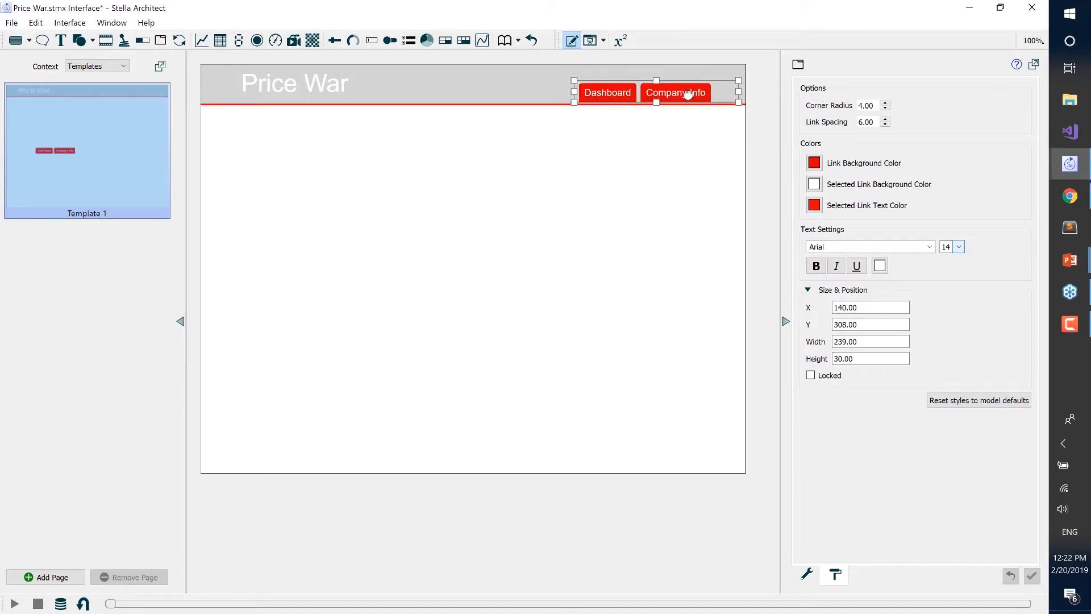
{"action": "key", "text": "Down"}
{"action": "key", "text": "Down"}
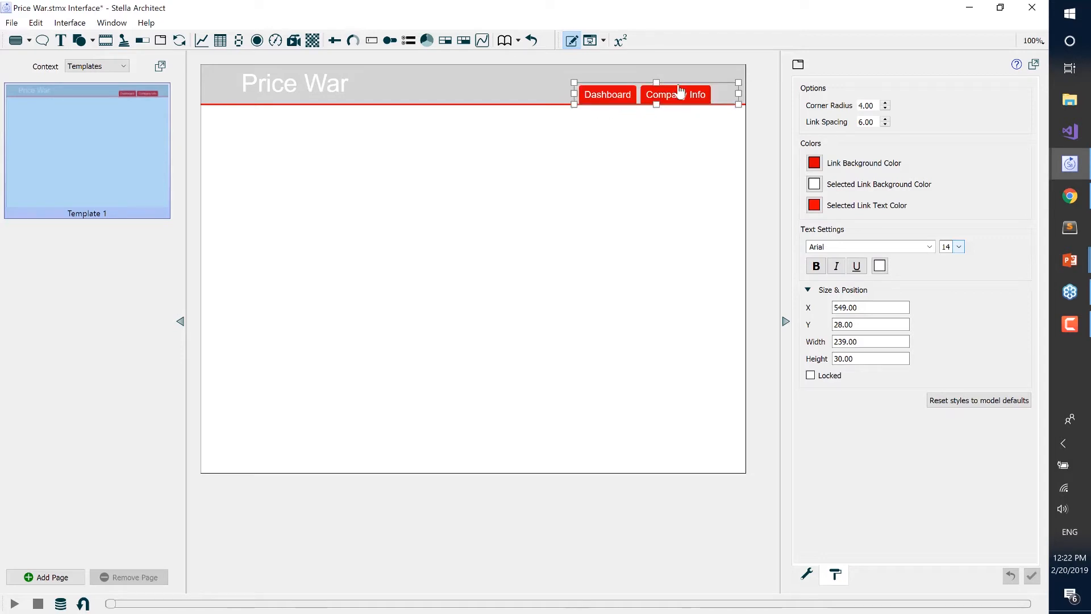
{"action": "left_click_drag", "start_coordinate": [727, 92], "coordinate": [704, 95]}
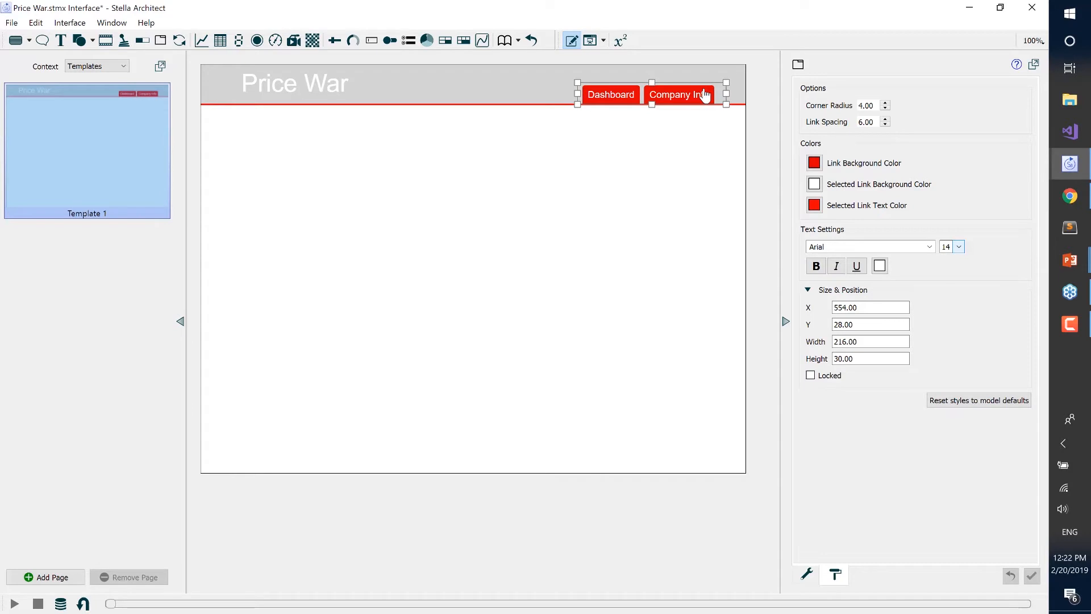
{"action": "left_click", "coordinate": [668, 212]}
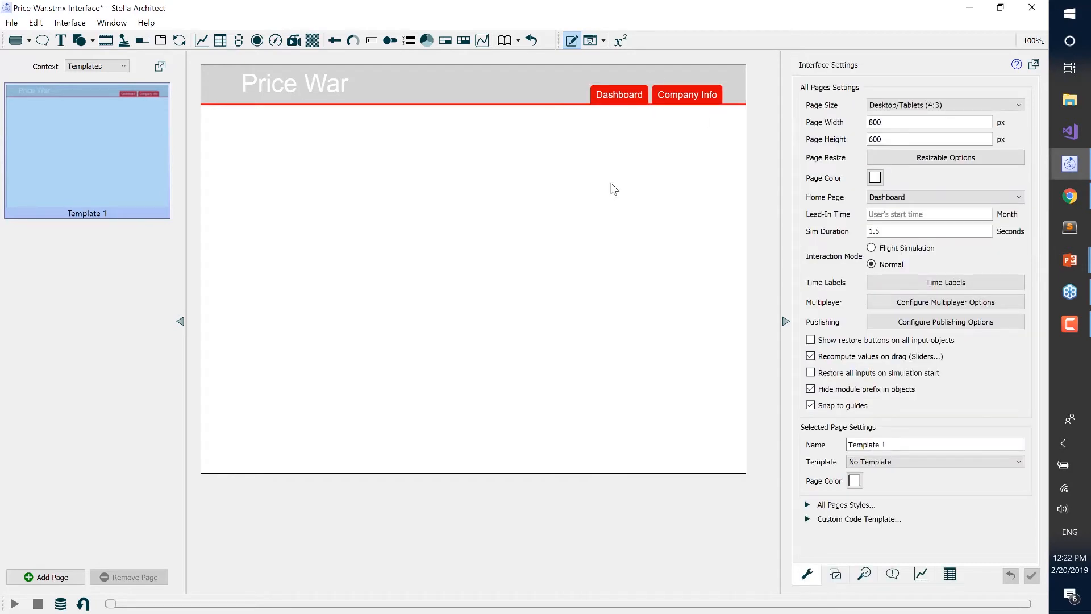
Return to the interface pages, assign Template 1 to the Dashboard page and apply it to the entire interface.
{"action": "left_click", "coordinate": [92, 68]}
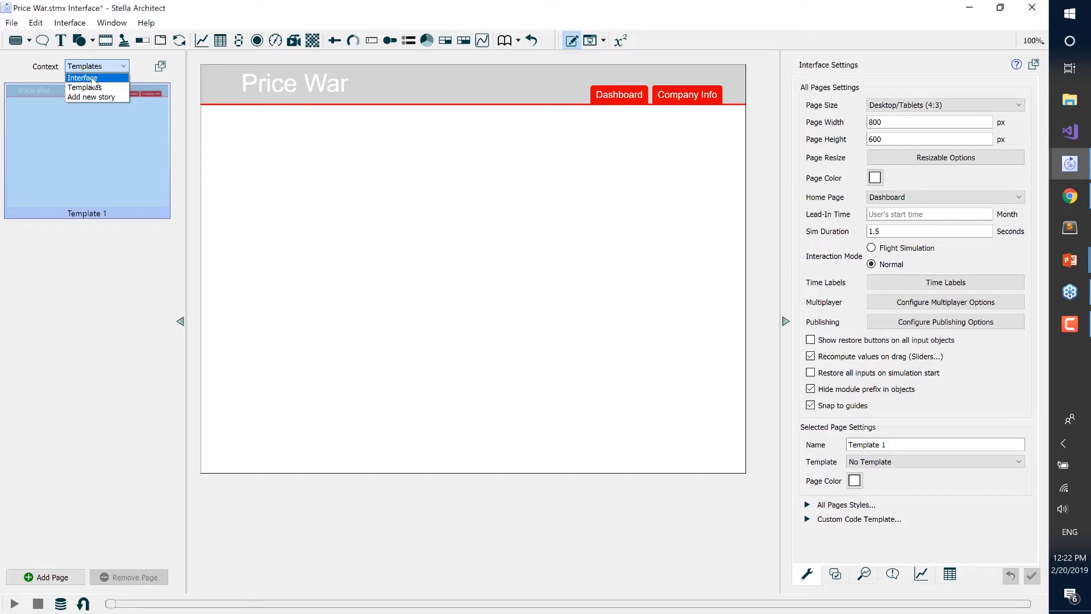
{"action": "left_click", "coordinate": [94, 79]}
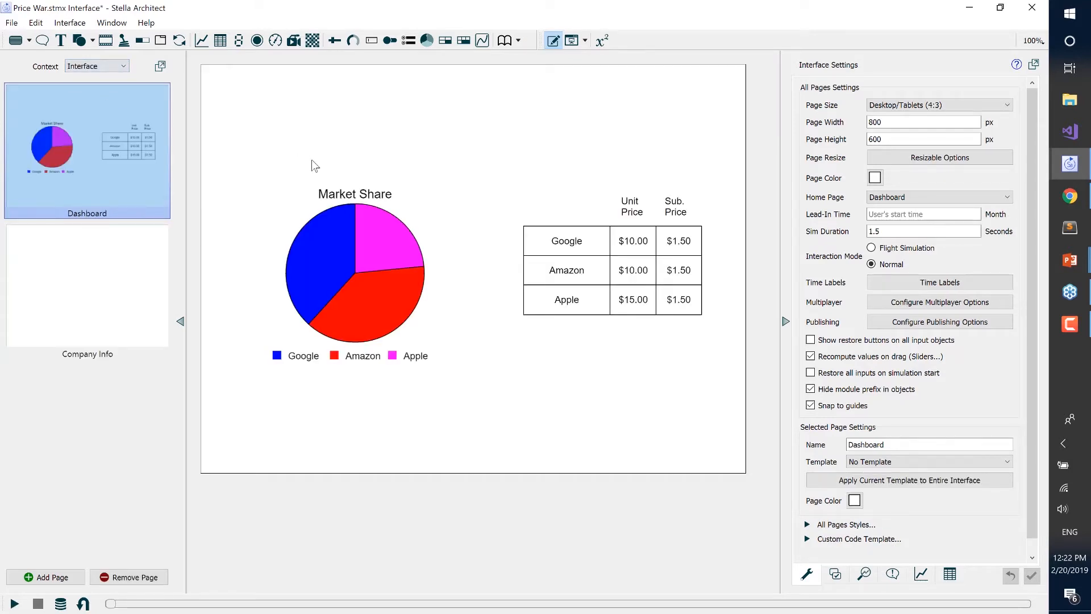
{"action": "left_click", "coordinate": [866, 463]}
{"action": "left_click", "coordinate": [872, 483]}
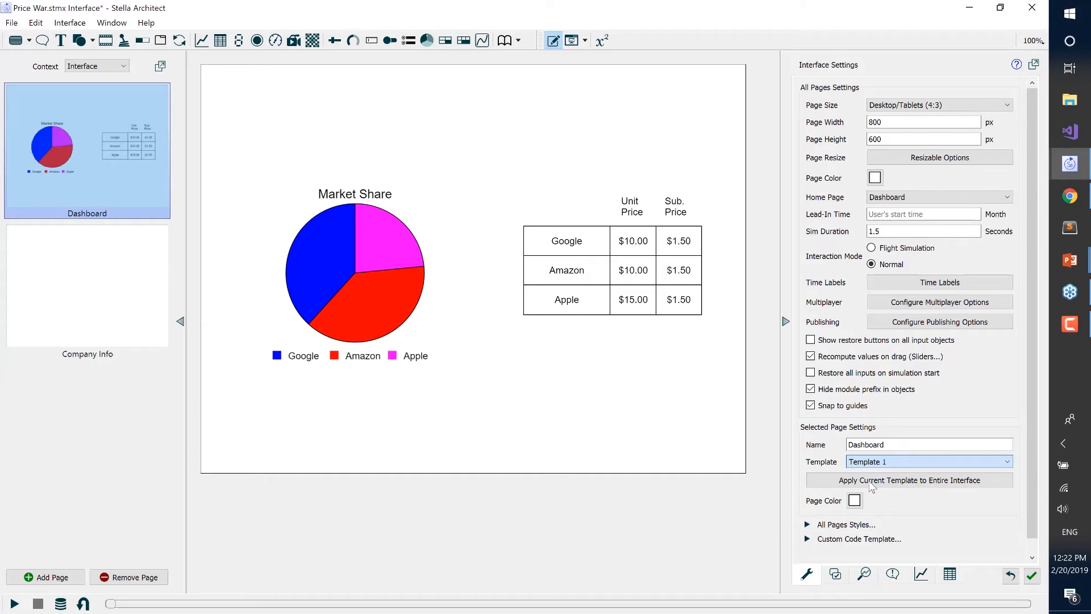
{"action": "left_click", "coordinate": [871, 485]}
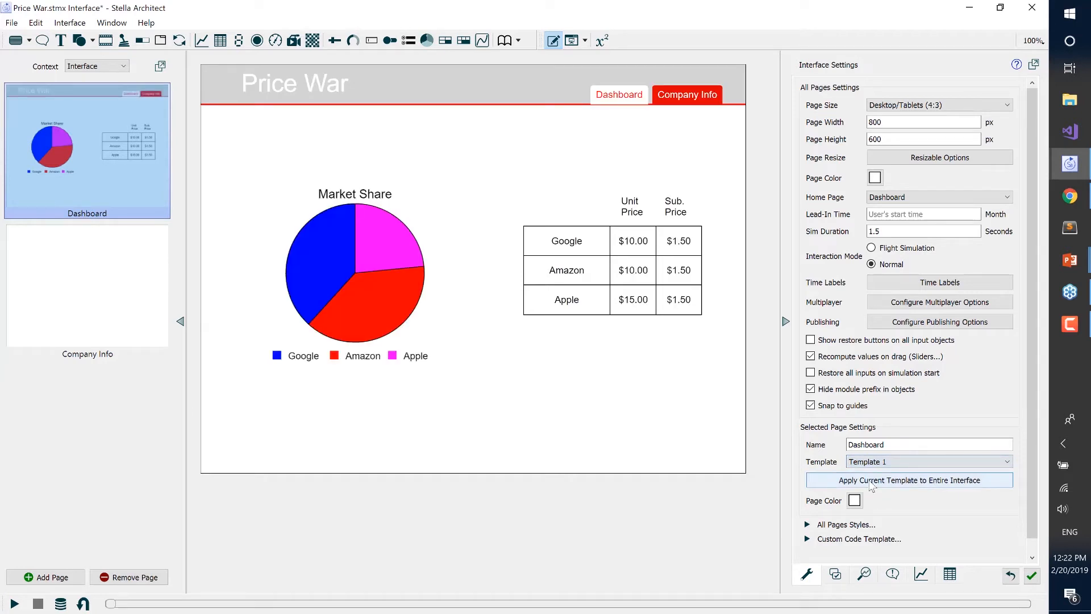
{"action": "left_click", "coordinate": [871, 485]}
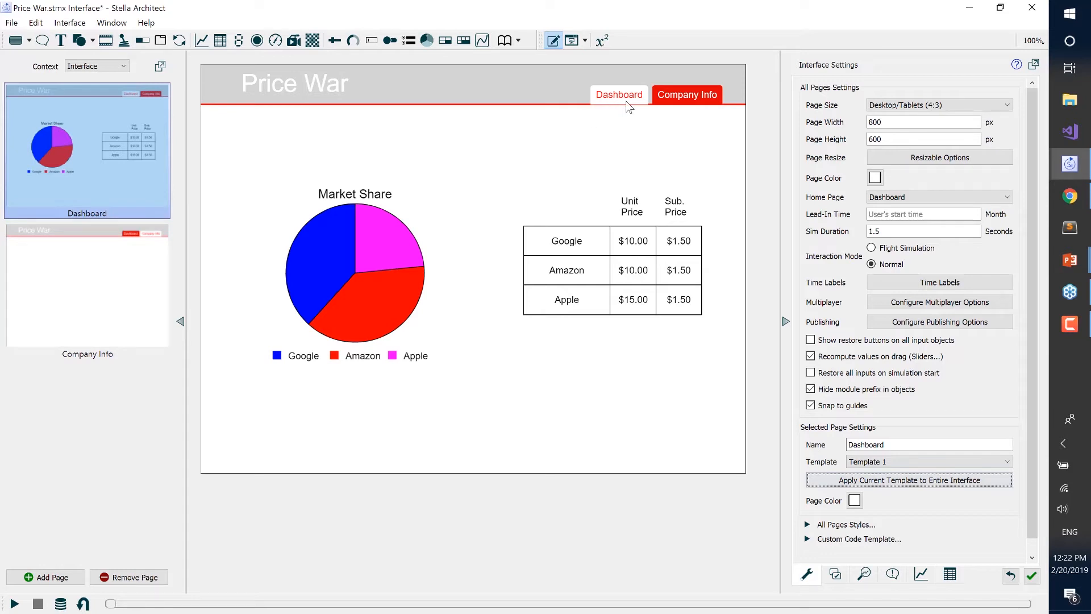
Nudge the tab bar up about 1 px on the template page and return to the interface pages.
{"action": "left_click", "coordinate": [99, 66]}
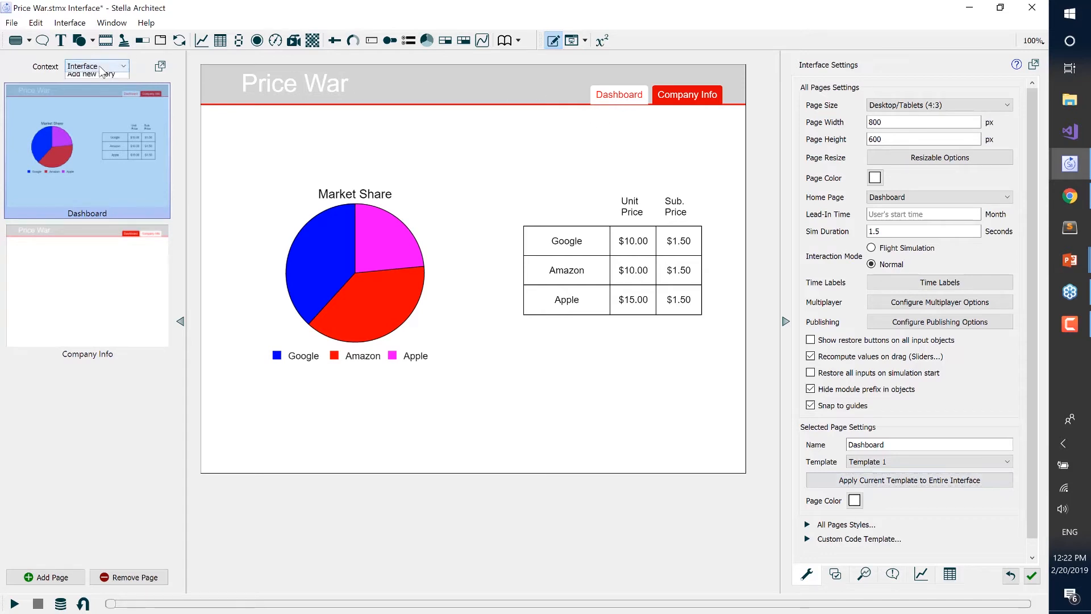
{"action": "left_click", "coordinate": [98, 87]}
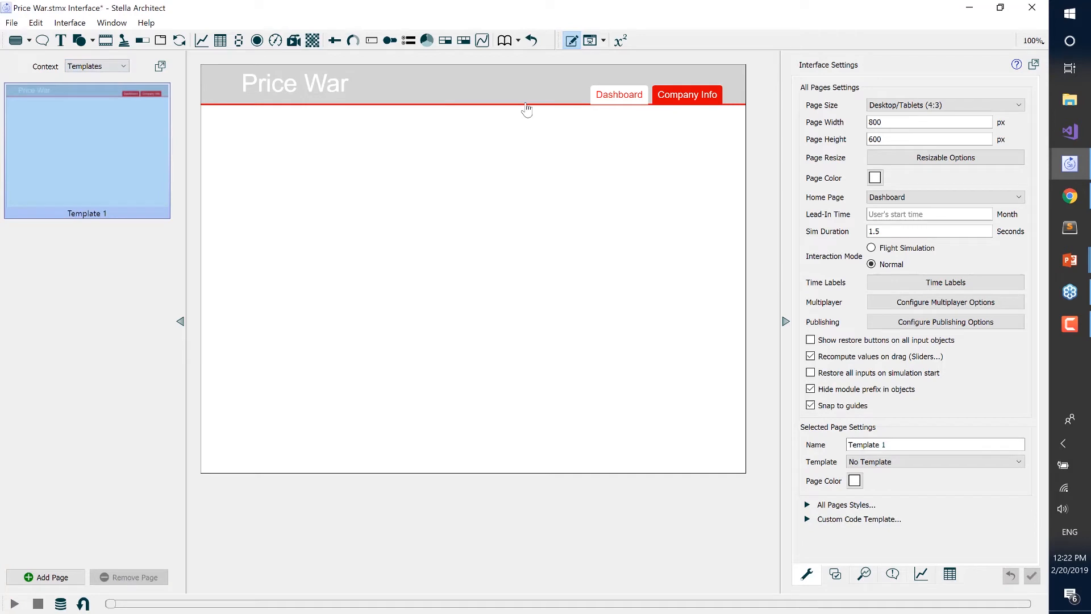
{"action": "left_click", "coordinate": [617, 98]}
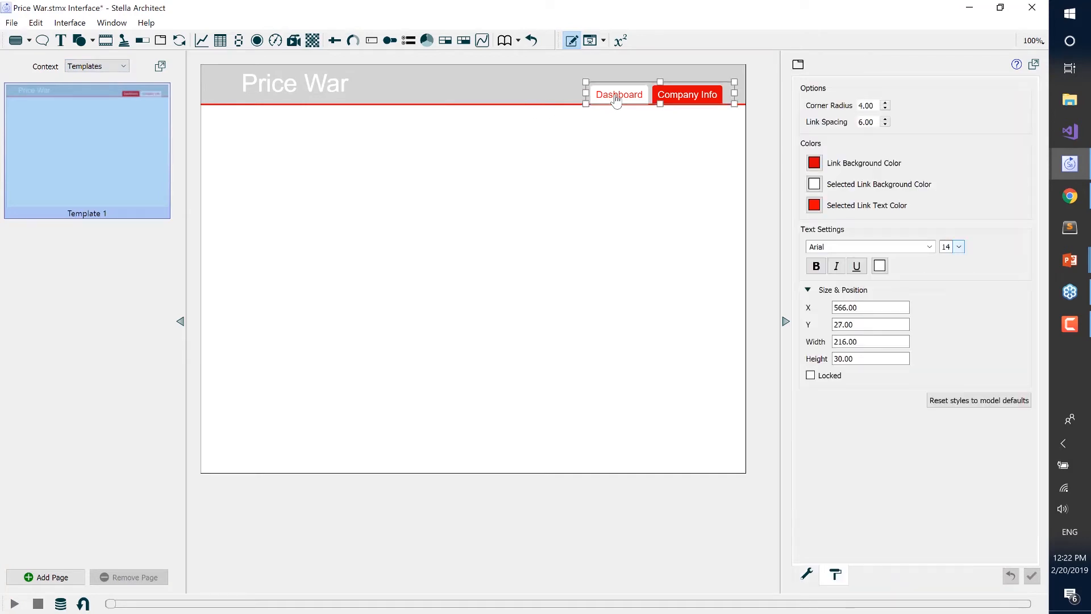
{"action": "left_click_drag", "start_coordinate": [616, 100], "coordinate": [616, 99]}
{"action": "left_click", "coordinate": [622, 166]}
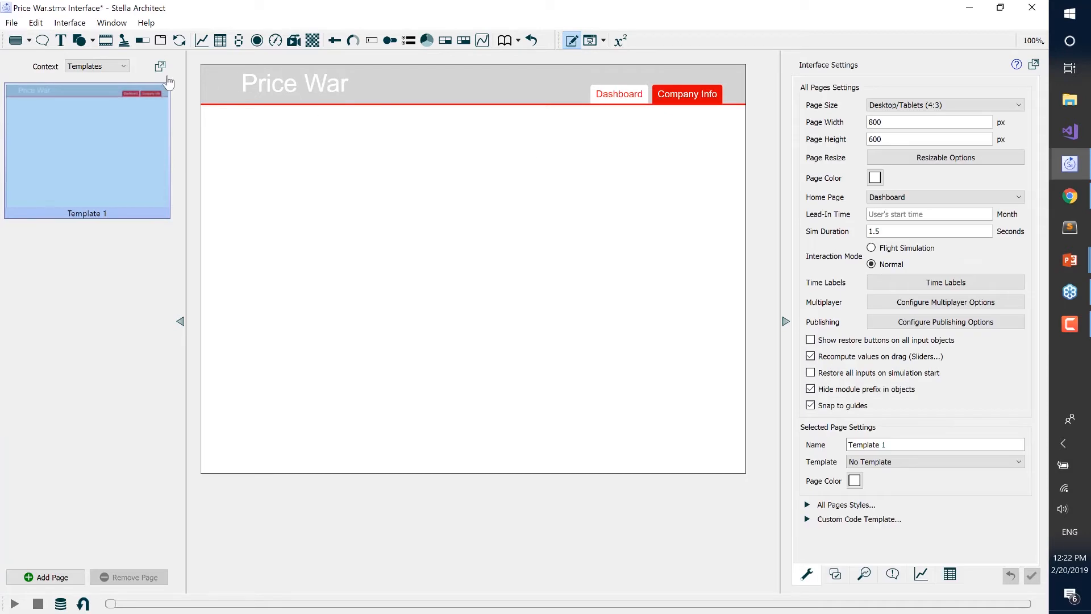
{"action": "left_click", "coordinate": [92, 69]}
{"action": "left_click", "coordinate": [89, 77]}
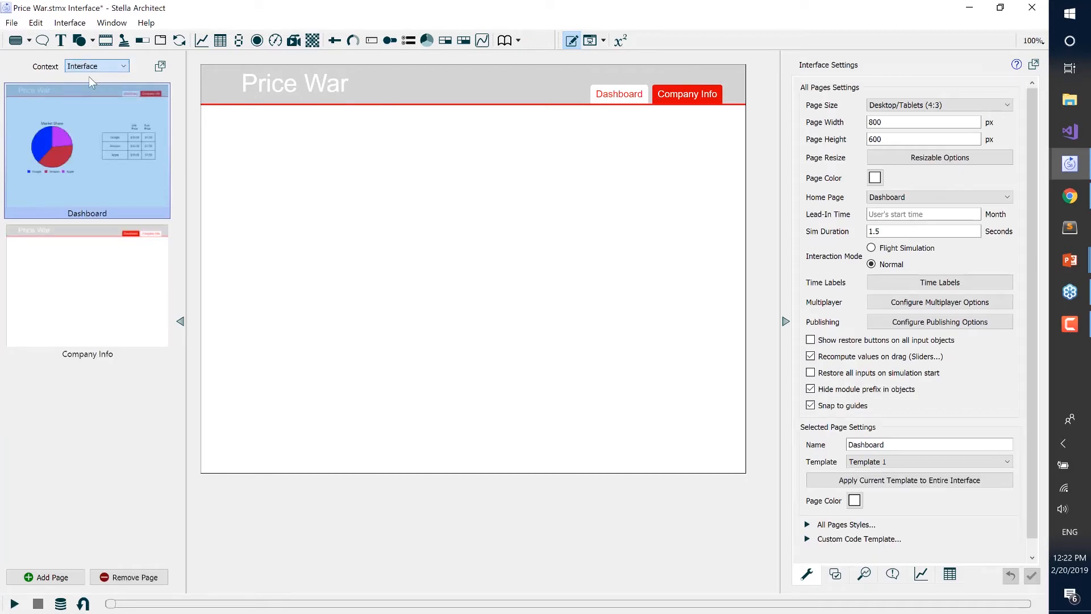
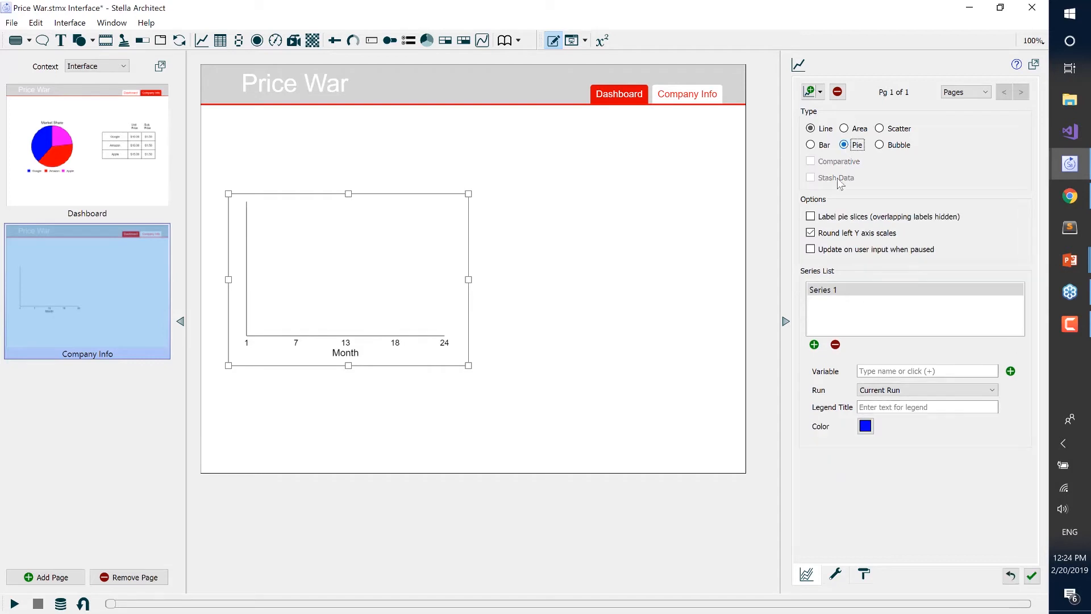
Plot indicated market share in the Company Info pie chart for all companies using the * subscript.
{"action": "type", "text": "indi"}
{"action": "left_click", "coordinate": [482, 273]}
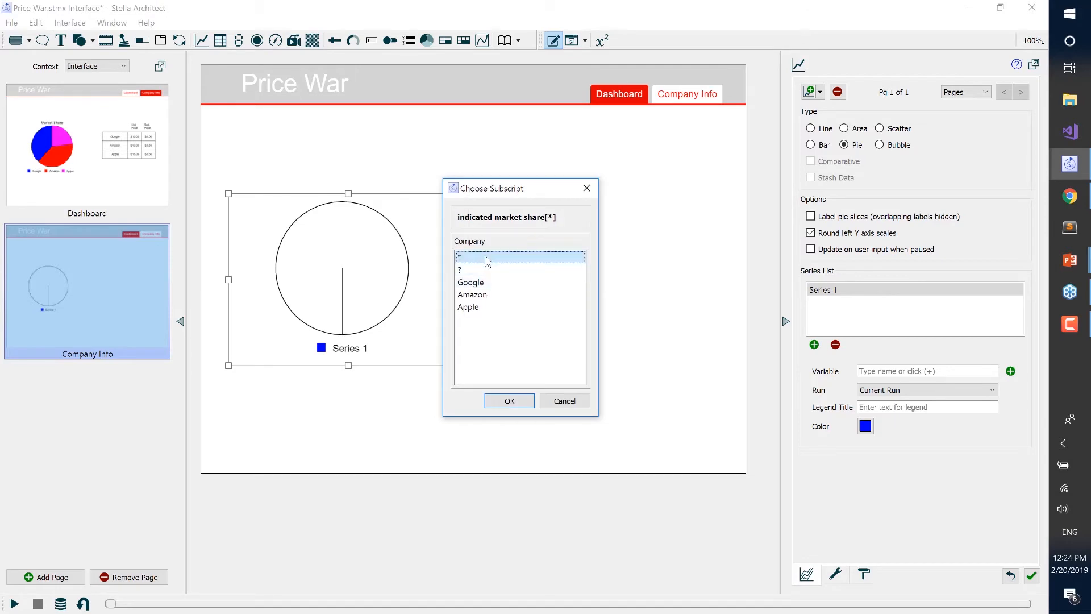
{"action": "left_click", "coordinate": [519, 403]}
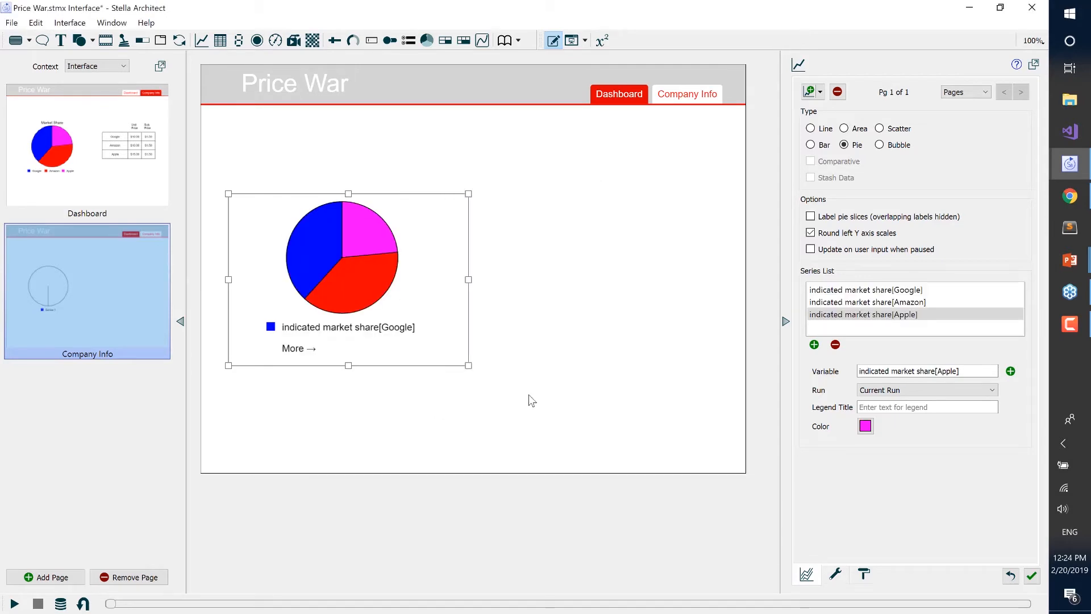
Set the legend titles of the three pie series to Google, Amazon and Apple, matching each series' company.
{"action": "left_click", "coordinate": [891, 290]}
{"action": "left_click", "coordinate": [871, 406]}
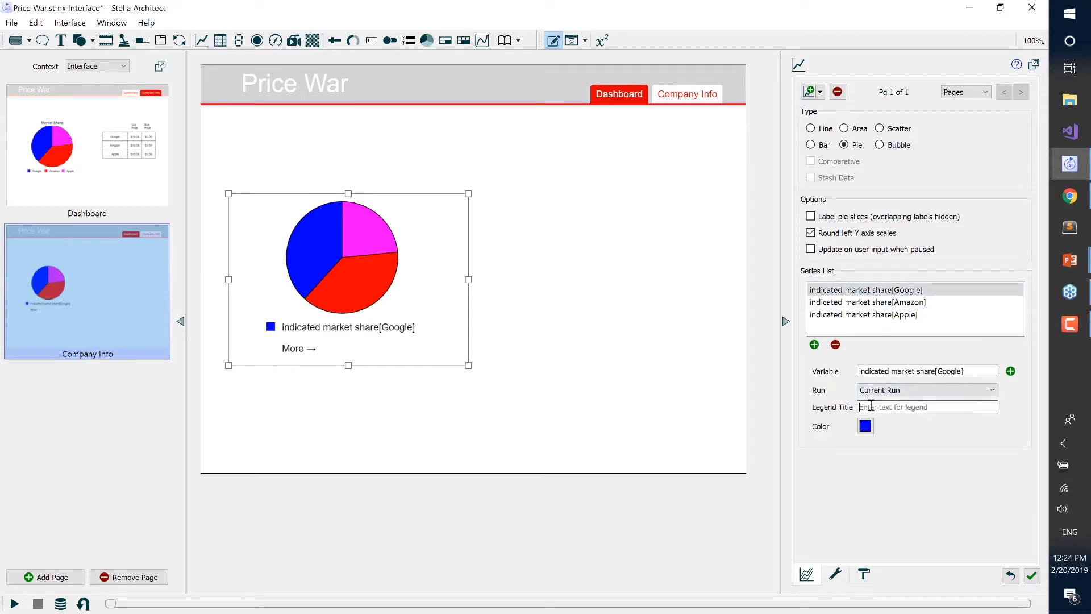
{"action": "type", "text": "Google"}
{"action": "left_click", "coordinate": [919, 302]}
{"action": "left_click", "coordinate": [895, 406]}
{"action": "type", "text": "Amaozn"}
{"action": "key", "text": "BackSpace"}
{"action": "key", "text": "BackSpace"}
{"action": "key", "text": "BackSpace"}
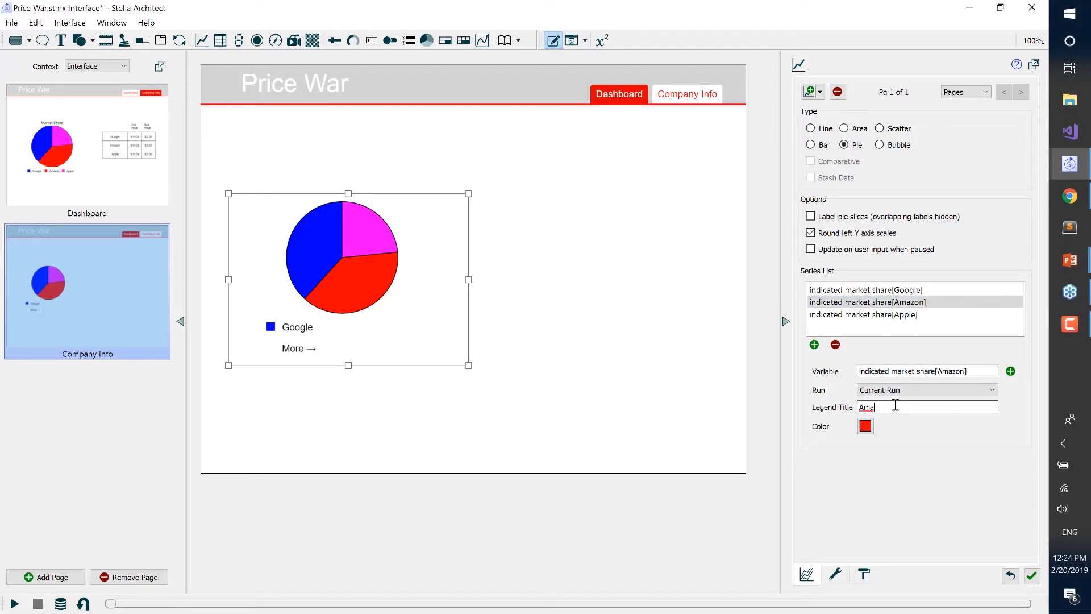
{"action": "type", "text": "zon"}
{"action": "left_click", "coordinate": [910, 316]}
{"action": "left_click", "coordinate": [893, 406]}
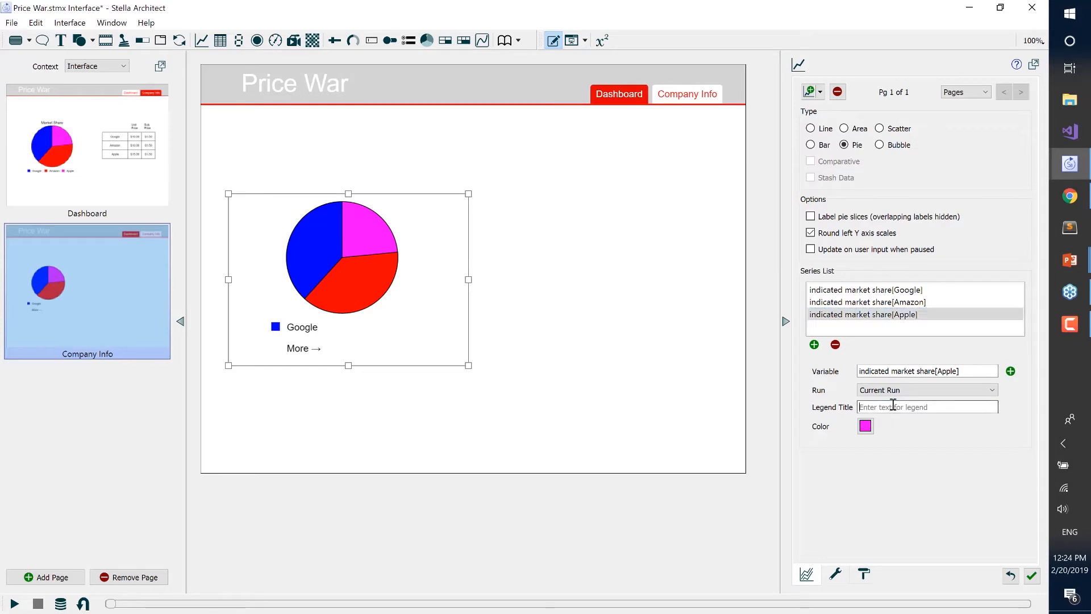
{"action": "type", "text": "Apple"}
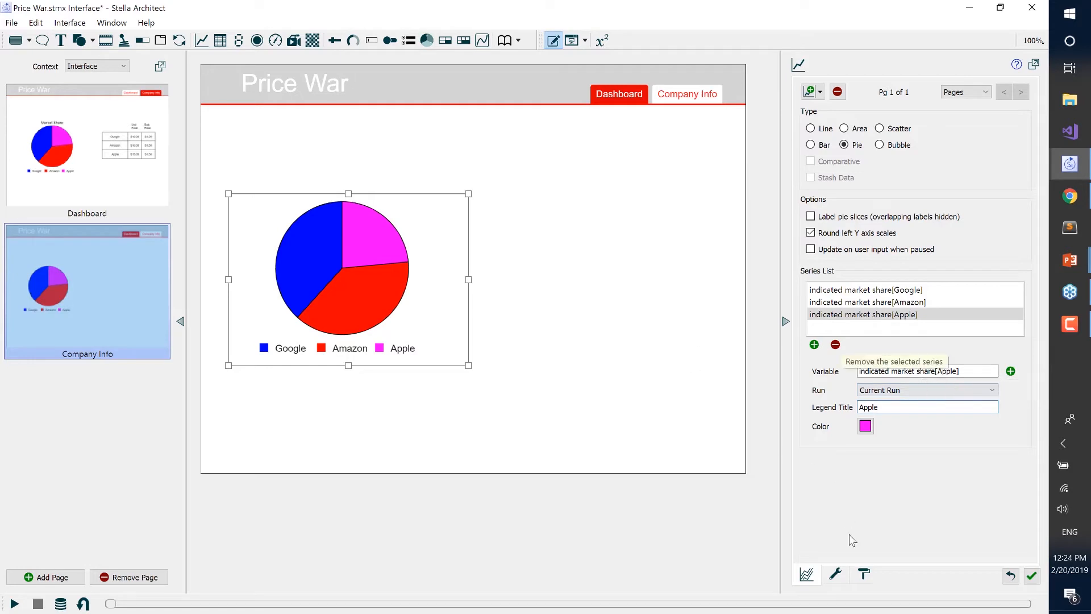
Title the pie chart "Market Share" and deselect it.
{"action": "left_click", "coordinate": [836, 574]}
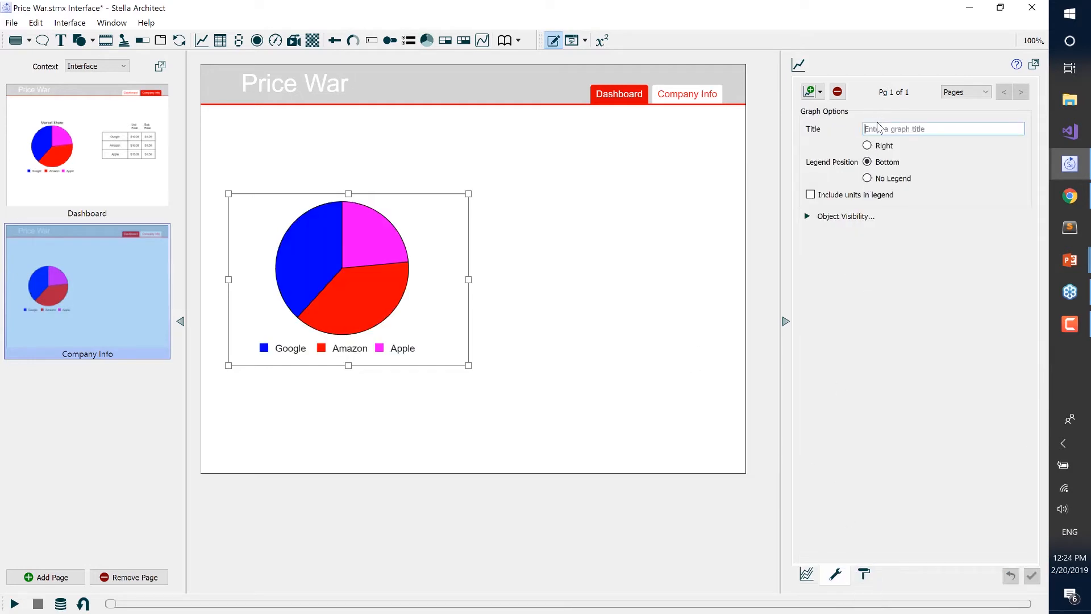
{"action": "type", "text": "Market Share"}
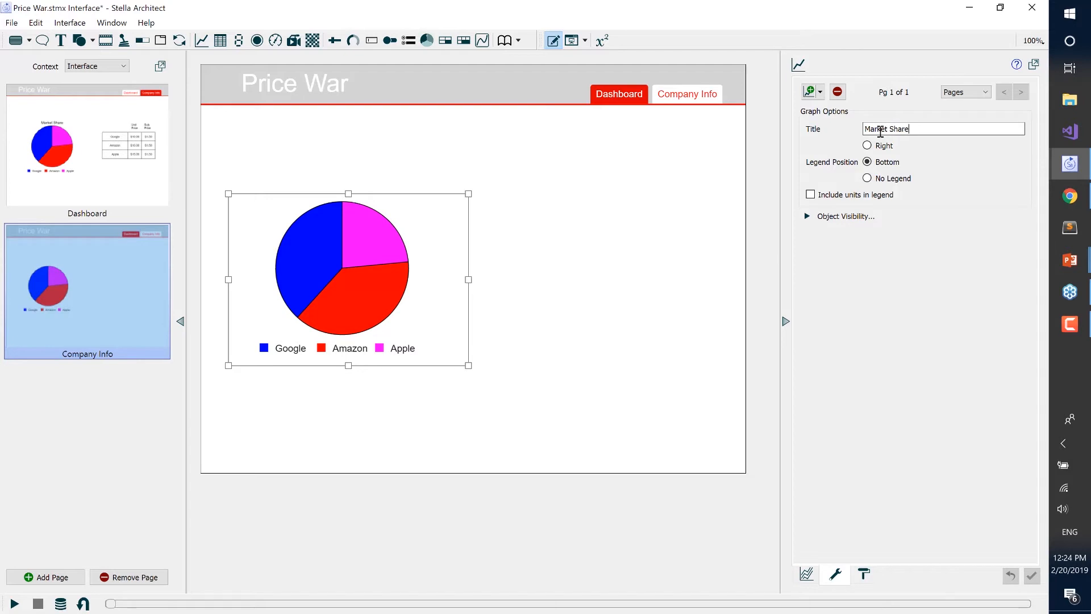
{"action": "key", "text": "Return"}
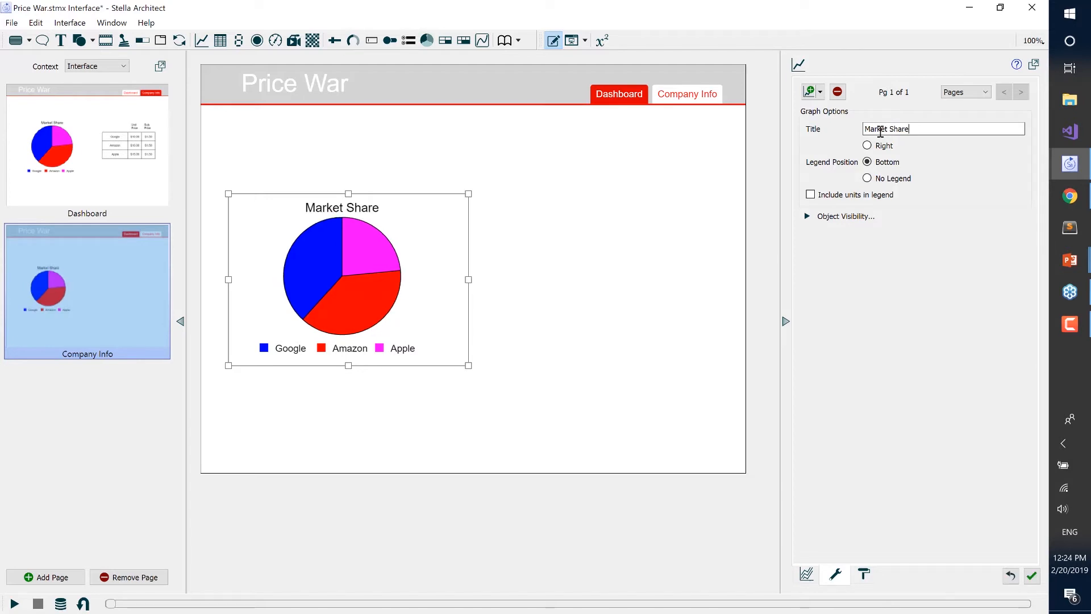
{"action": "left_click", "coordinate": [551, 314]}
Add a second graph beside the Market Share pie and title it "Cumulative Profit".
{"action": "left_click", "coordinate": [202, 40]}
{"action": "left_click", "coordinate": [567, 249]}
{"action": "left_click_drag", "start_coordinate": [567, 248], "coordinate": [590, 276]}
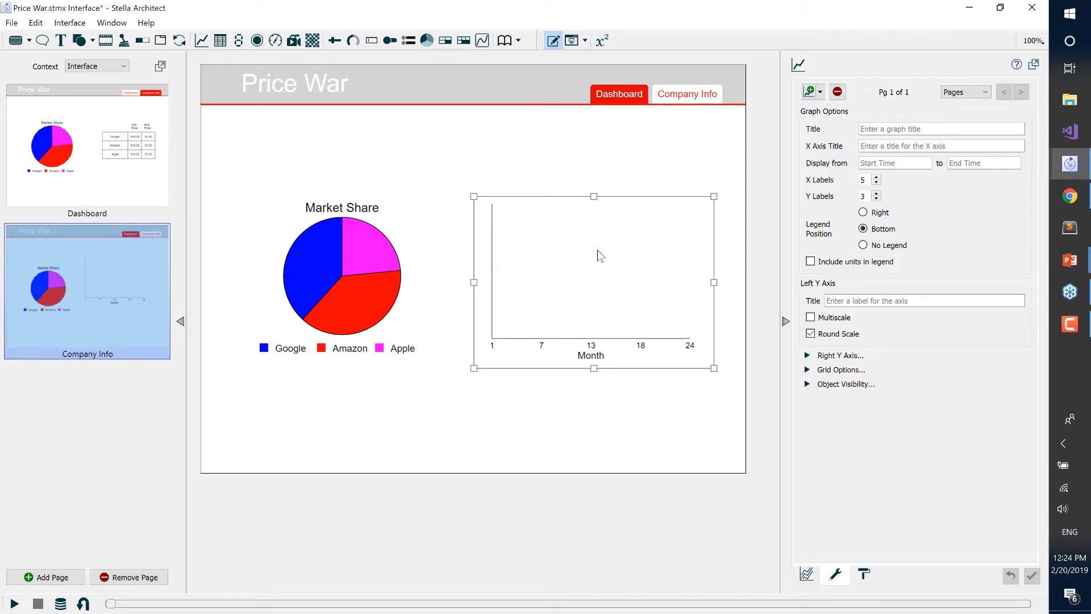
{"action": "left_click", "coordinate": [907, 130]}
{"action": "type", "text": "Cumul"}
{"action": "type", "text": "ative Pr"}
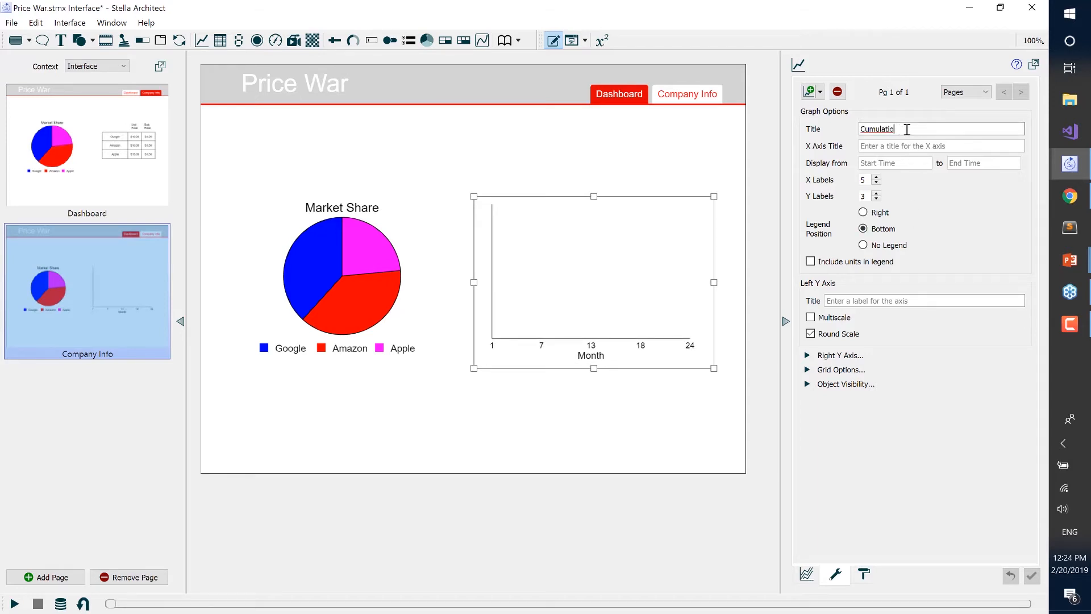
{"action": "type", "text": "ofit"}
Plot the Cumulative Profit variable in the new line graph with the ? company subscript.
{"action": "left_click", "coordinate": [807, 574]}
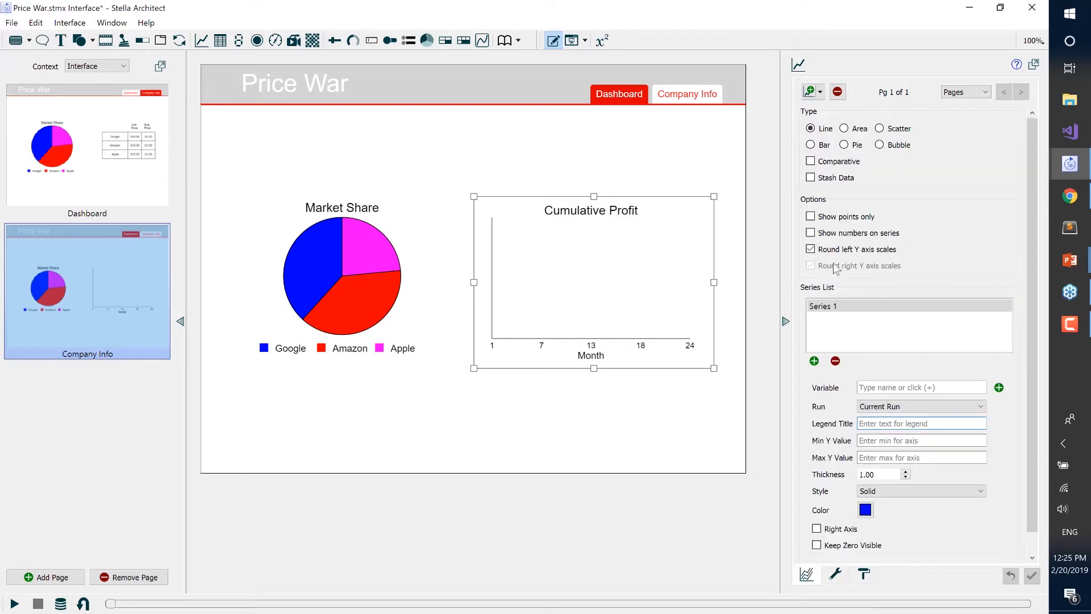
{"action": "left_click", "coordinate": [813, 361]}
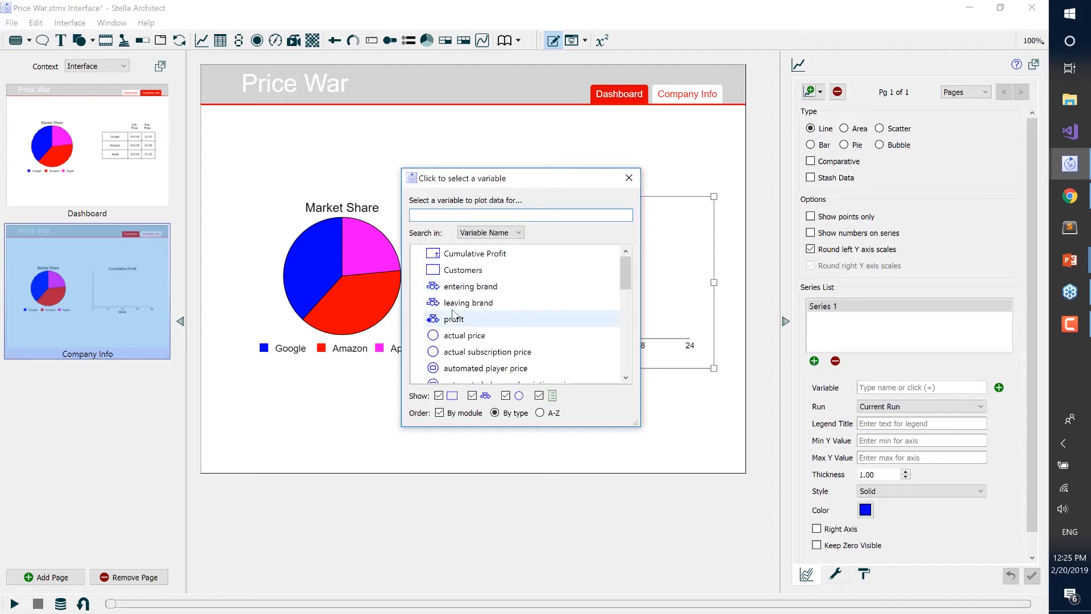
{"action": "left_click", "coordinate": [471, 258]}
{"action": "left_click", "coordinate": [471, 254]}
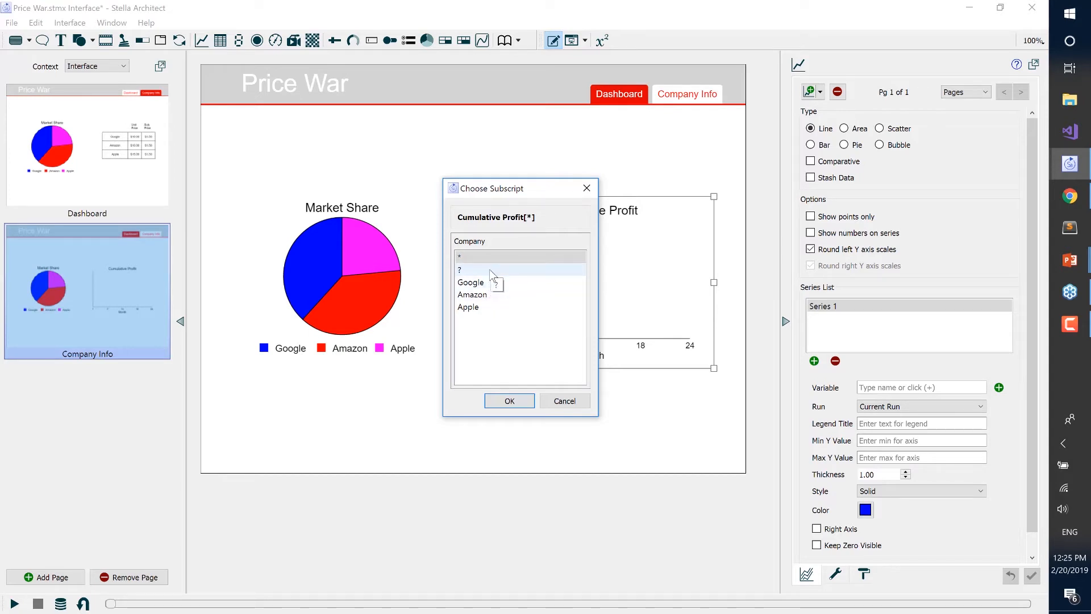
{"action": "left_click", "coordinate": [491, 271]}
{"action": "left_click", "coordinate": [507, 401]}
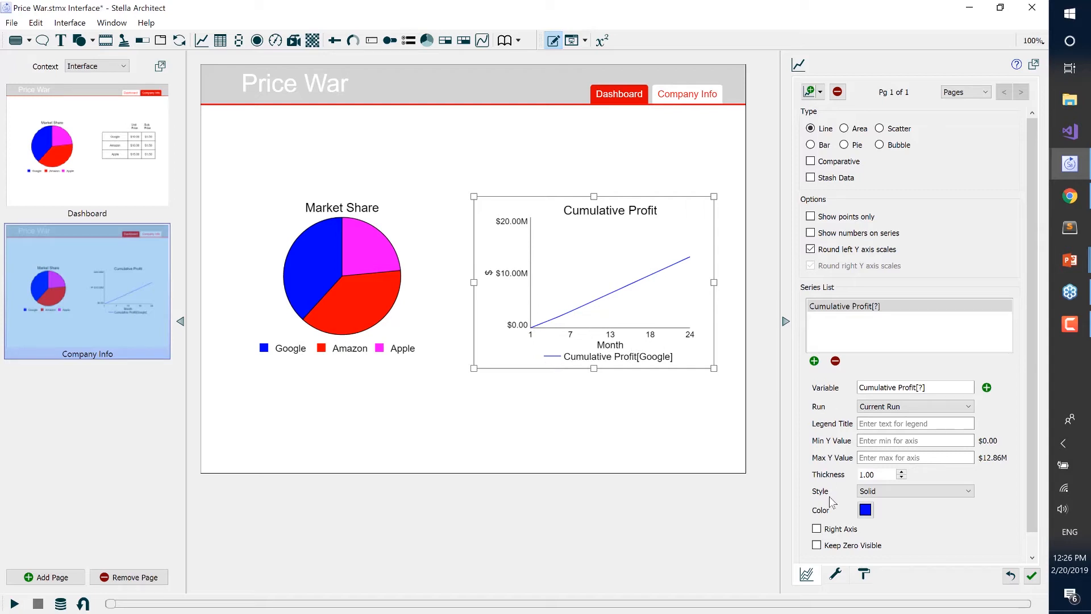
Set the Cumulative Profit graph to No Legend and label its left Y axis "USD".
{"action": "left_click", "coordinate": [836, 573]}
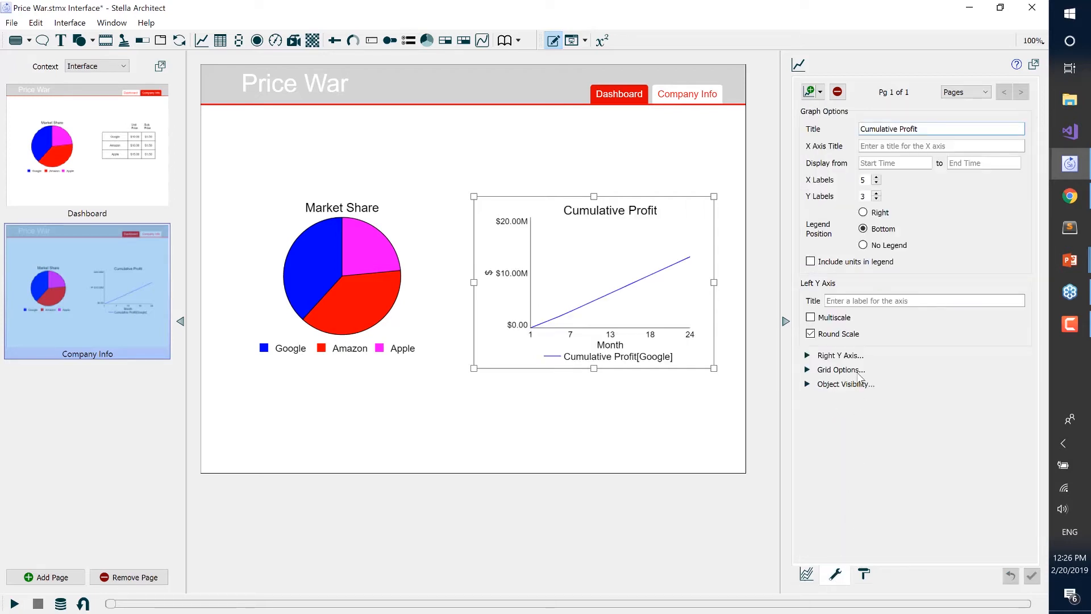
{"action": "left_click", "coordinate": [864, 245]}
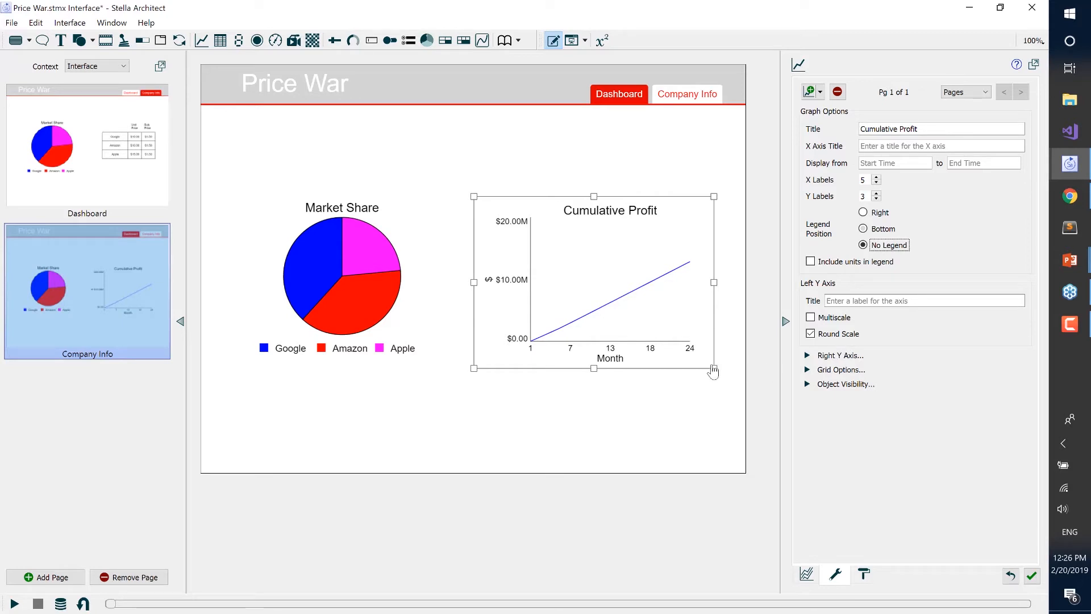
{"action": "left_click", "coordinate": [851, 300]}
{"action": "left_click", "coordinate": [851, 300]}
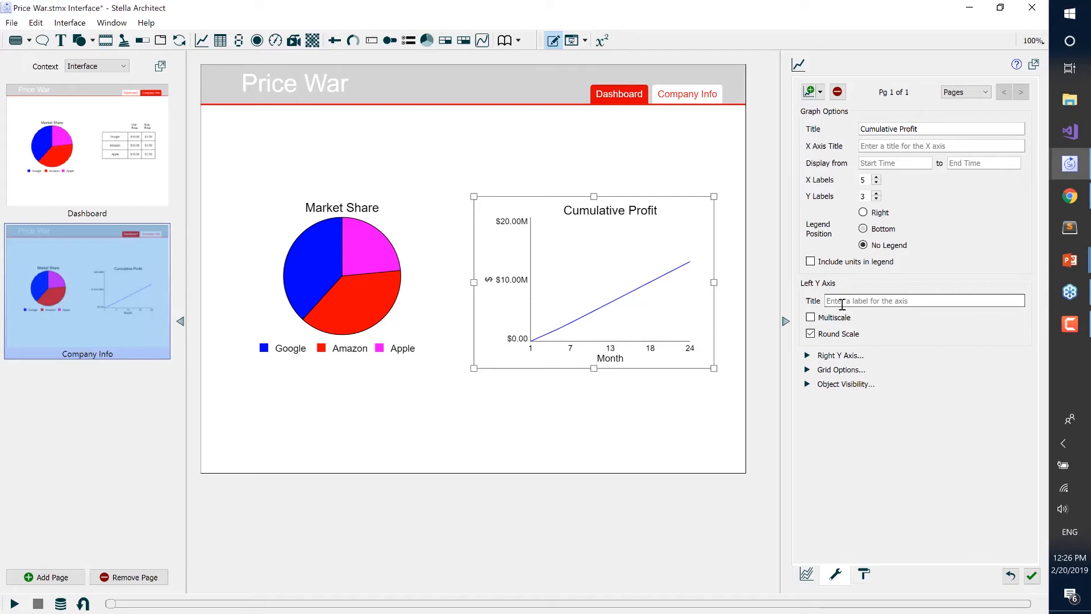
{"action": "type", "text": "USD"}
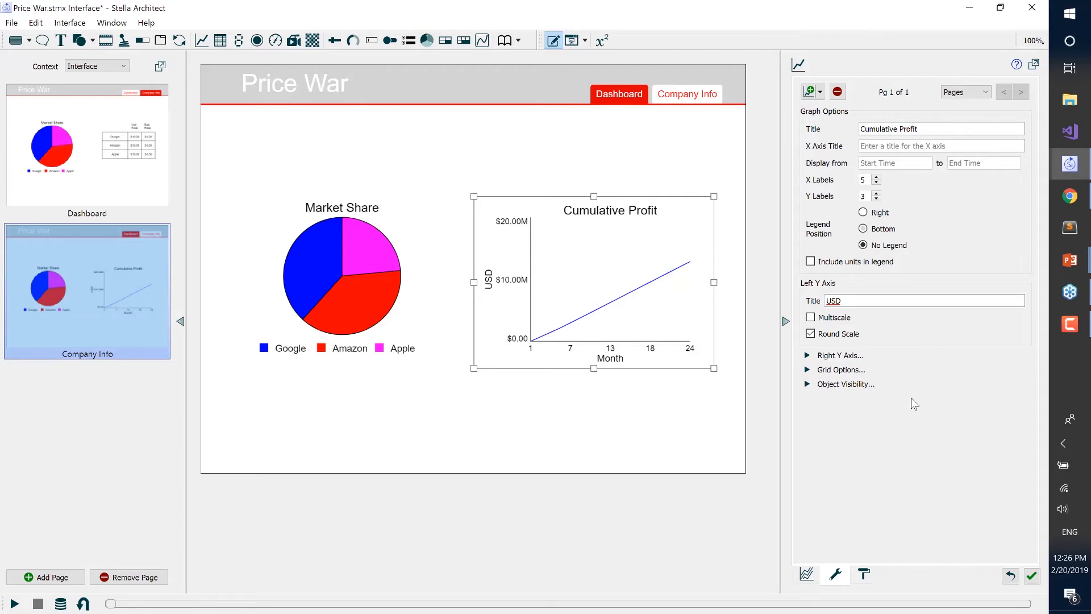
{"action": "left_click", "coordinate": [523, 441]}
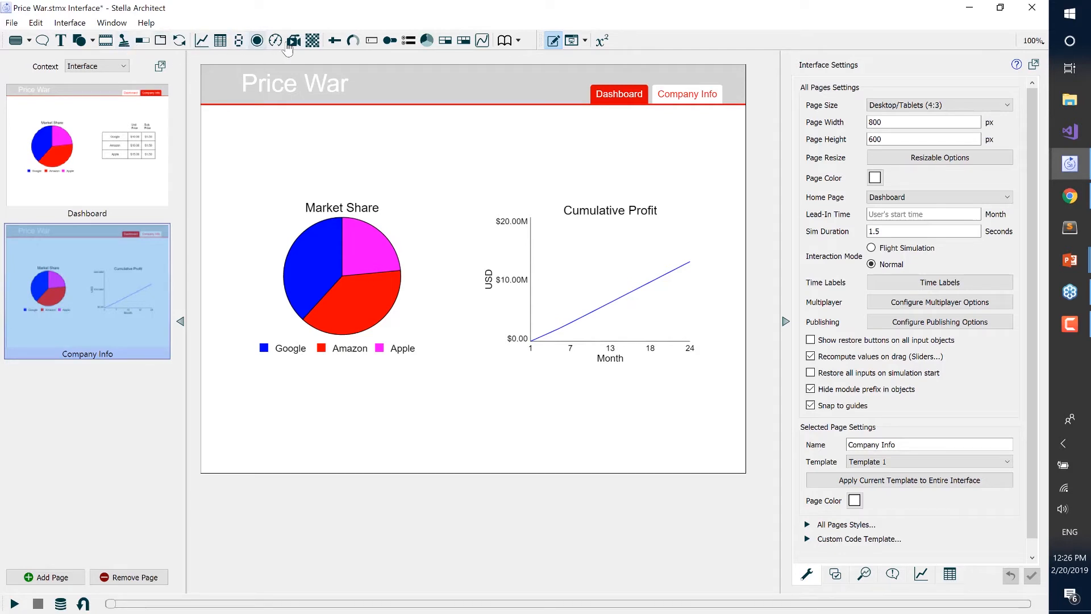
Add a slider below the Market Share pie and link it to the price variable with the ? subscript.
{"action": "left_click", "coordinate": [335, 41]}
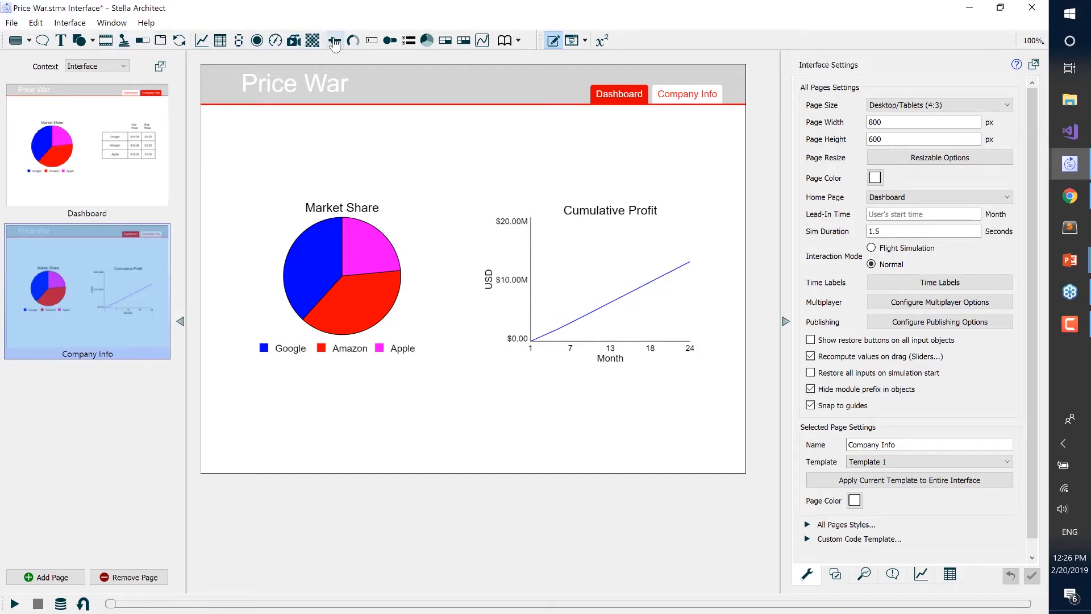
{"action": "left_click", "coordinate": [336, 408]}
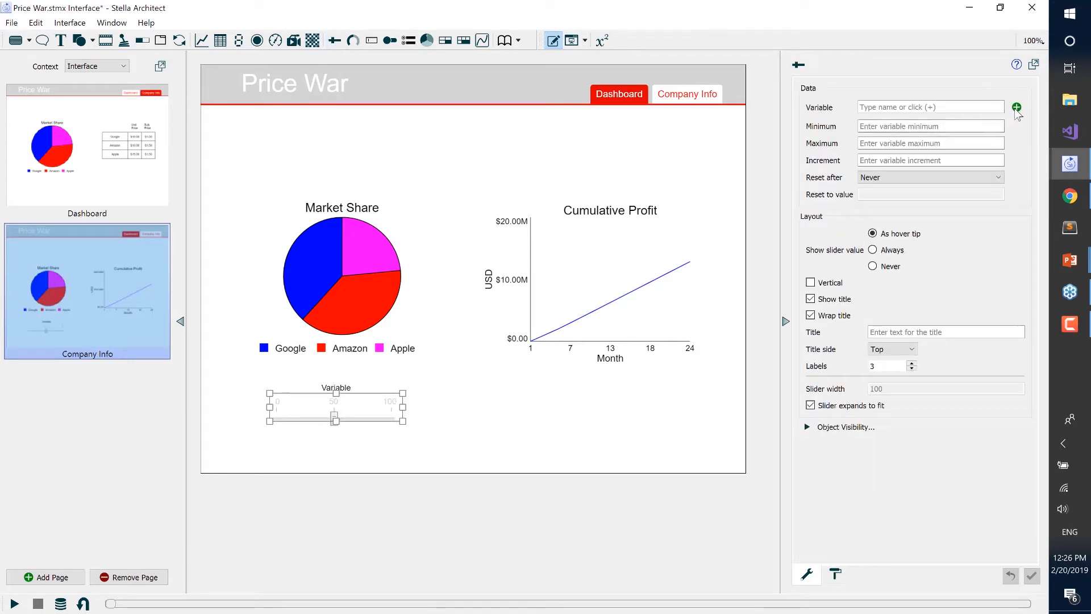
{"action": "left_click", "coordinate": [1016, 108]}
{"action": "type", "text": "pri"}
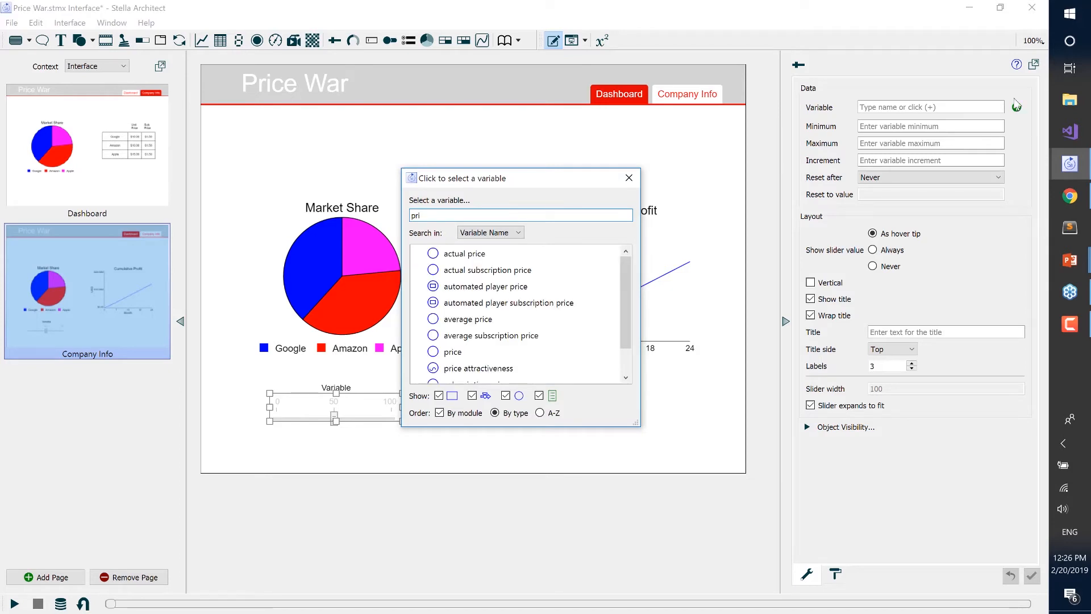
{"action": "left_click", "coordinate": [465, 353]}
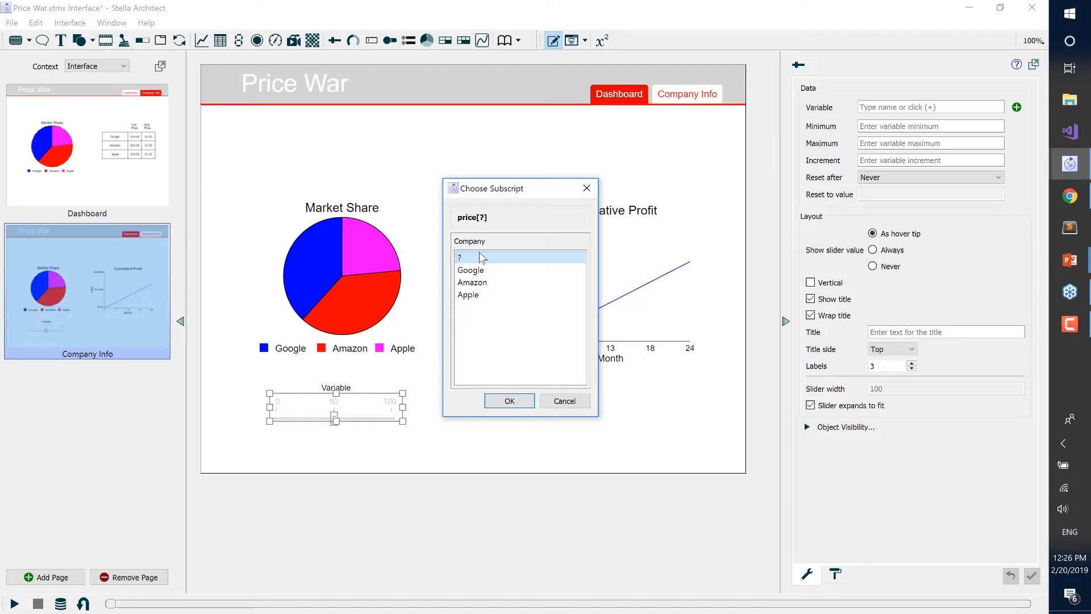
{"action": "left_click", "coordinate": [509, 402]}
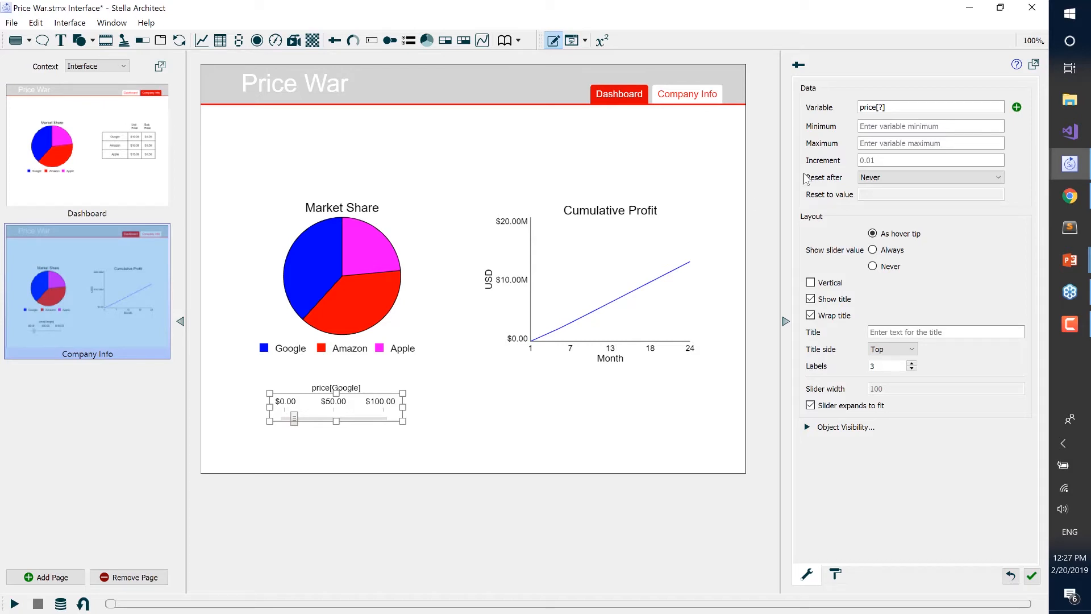
Set the price slider's minimum to 5, maximum to 50 and increment to 0.5.
{"action": "left_click", "coordinate": [871, 130]}
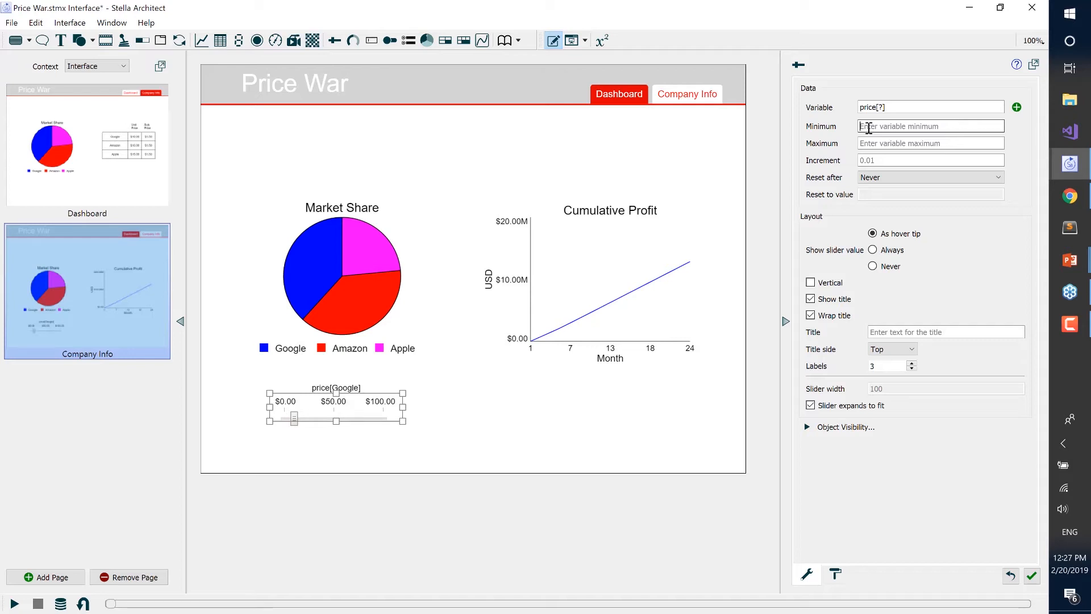
{"action": "type", "text": "5"}
{"action": "key", "text": "Tab"}
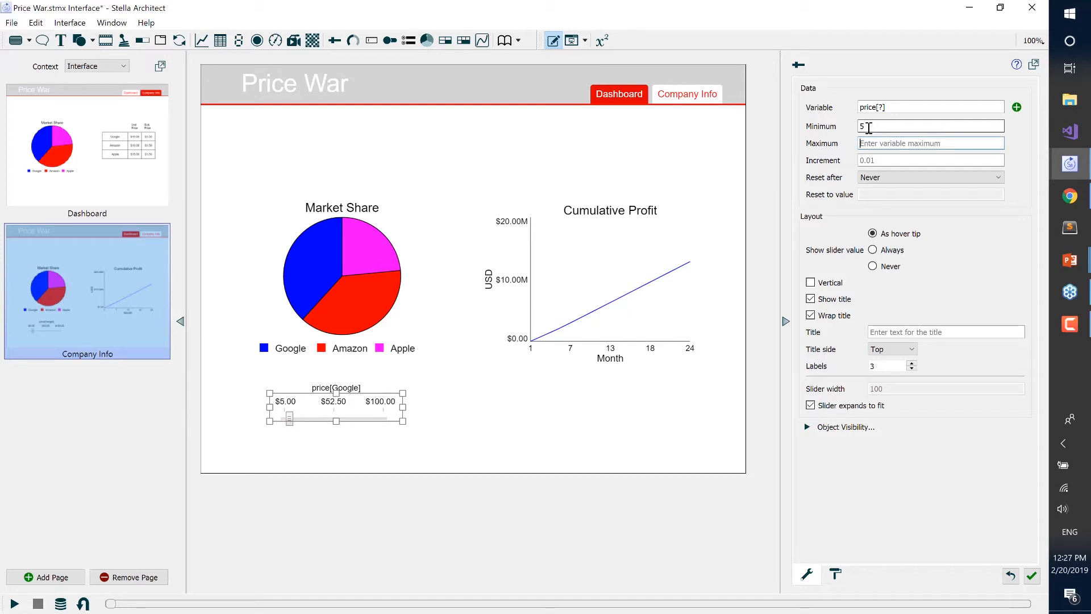
{"action": "type", "text": "50"}
{"action": "key", "text": "Tab"}
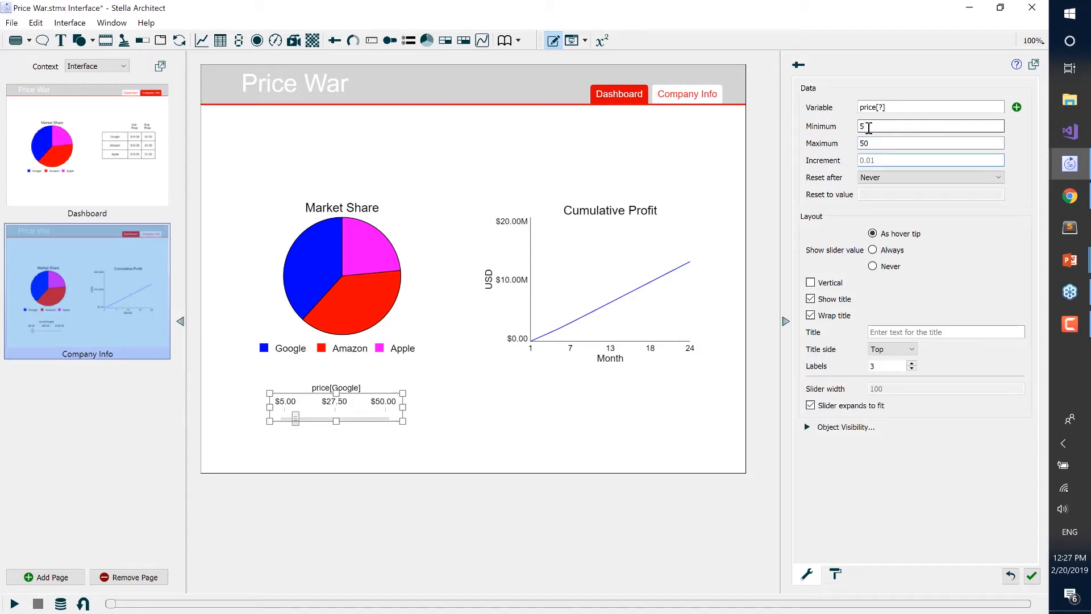
{"action": "type", "text": ".5"}
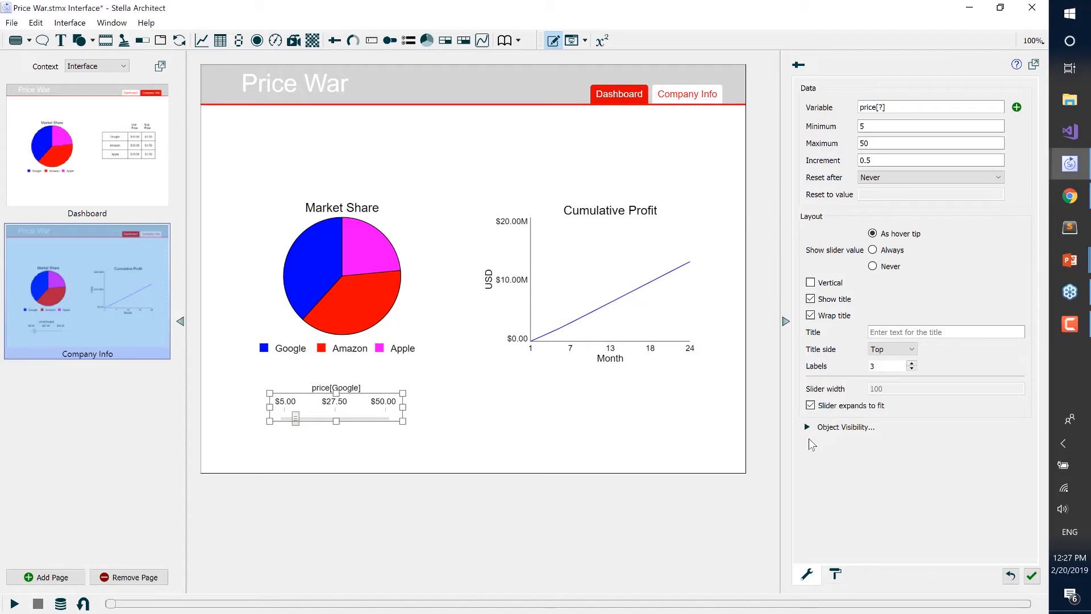
Set the price slider's title side to Left and widen the slider so it extends beneath both graphs.
{"action": "left_click", "coordinate": [835, 574]}
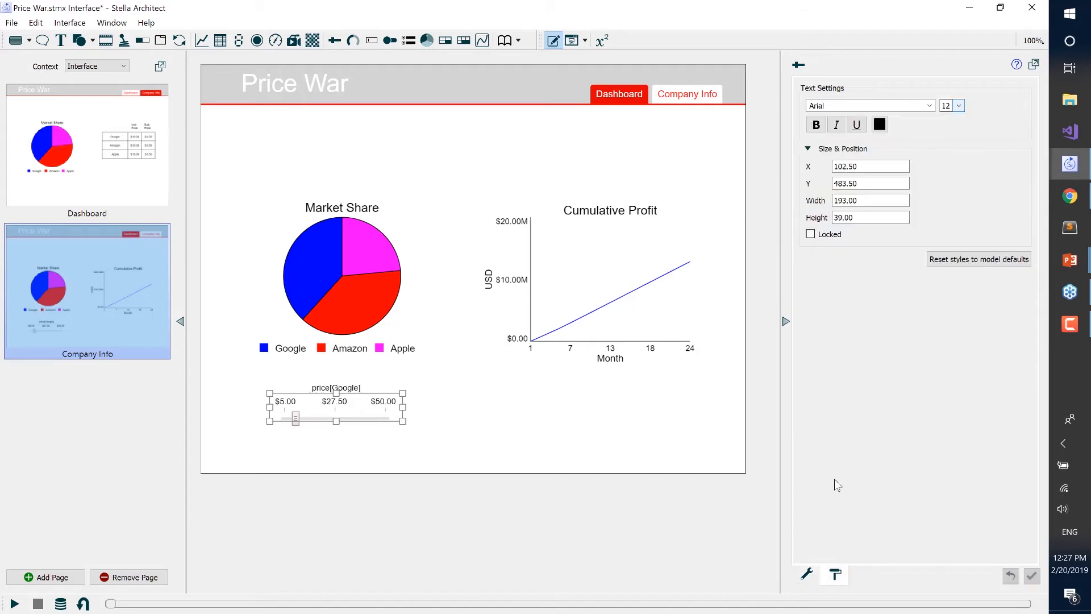
{"action": "left_click", "coordinate": [806, 574]}
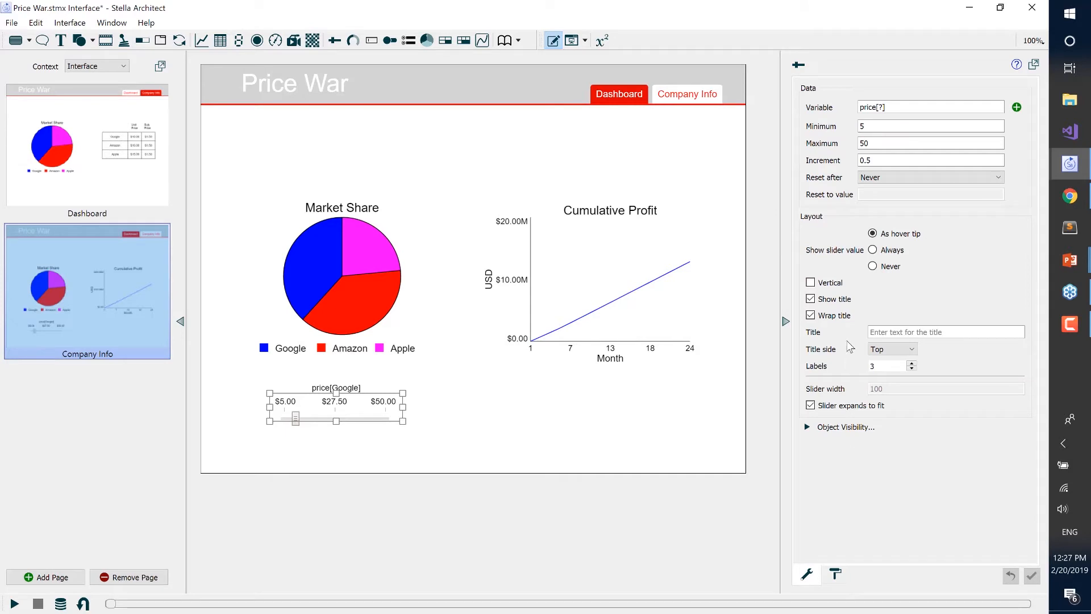
{"action": "left_click", "coordinate": [884, 352]}
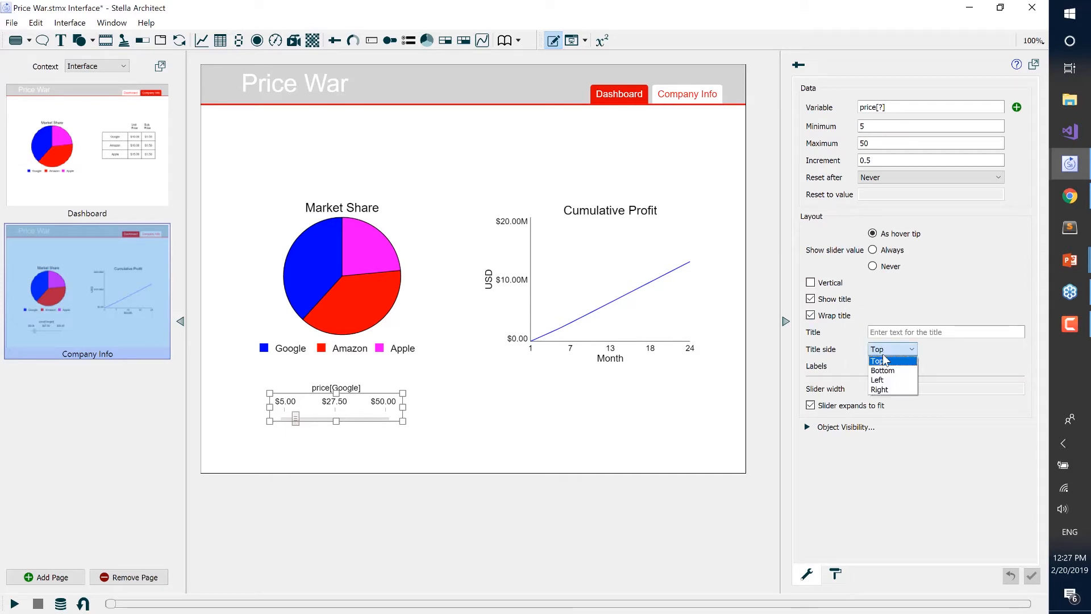
{"action": "left_click", "coordinate": [883, 378]}
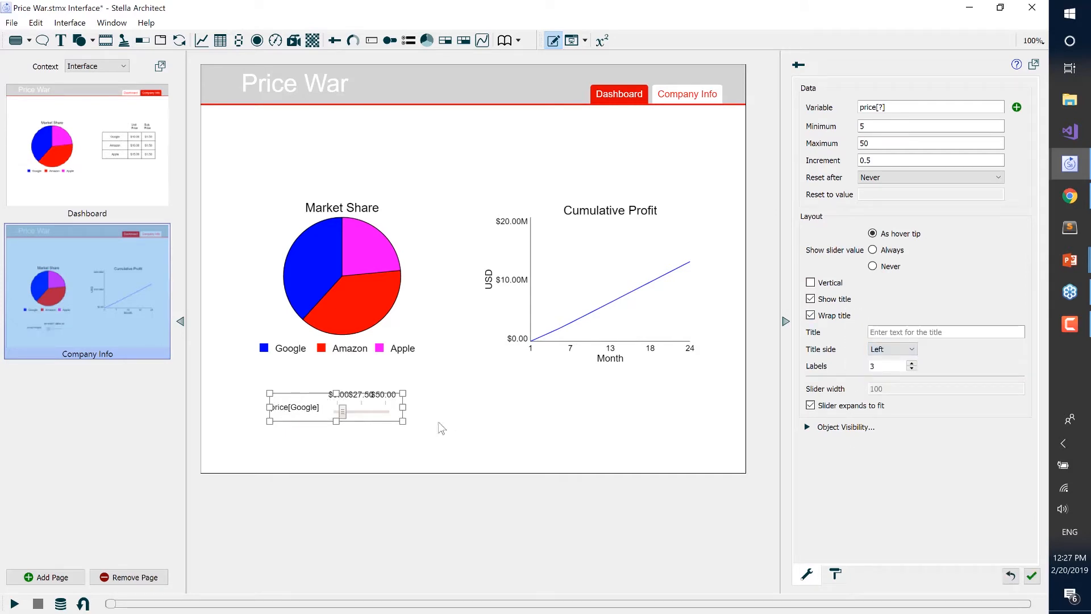
{"action": "left_click_drag", "start_coordinate": [403, 407], "coordinate": [555, 406]}
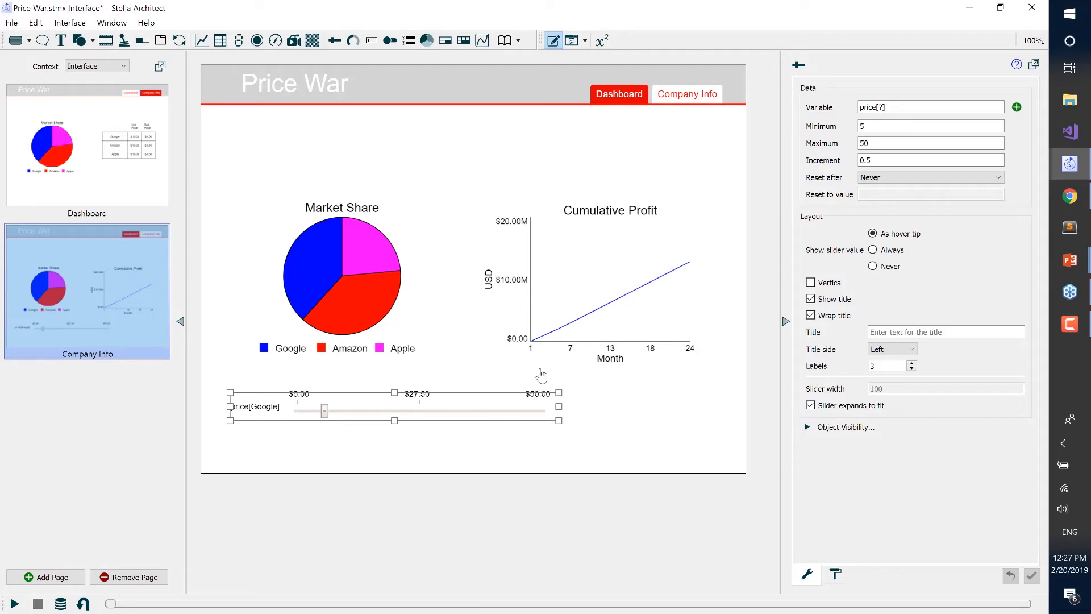
Title the slider for the price variable "Price".
{"action": "left_click", "coordinate": [887, 332]}
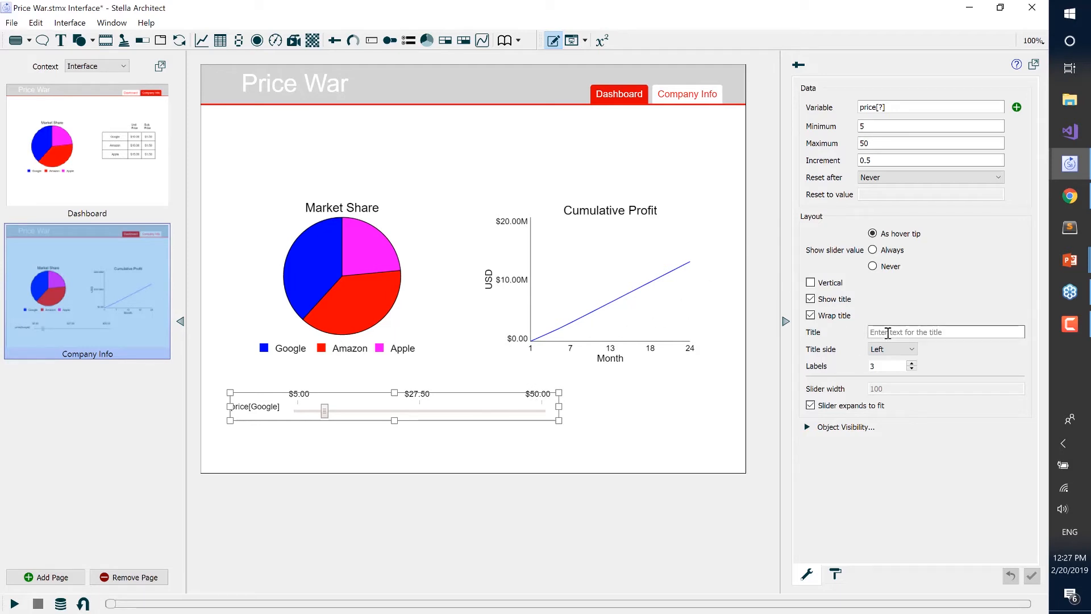
{"action": "type", "text": "Price"}
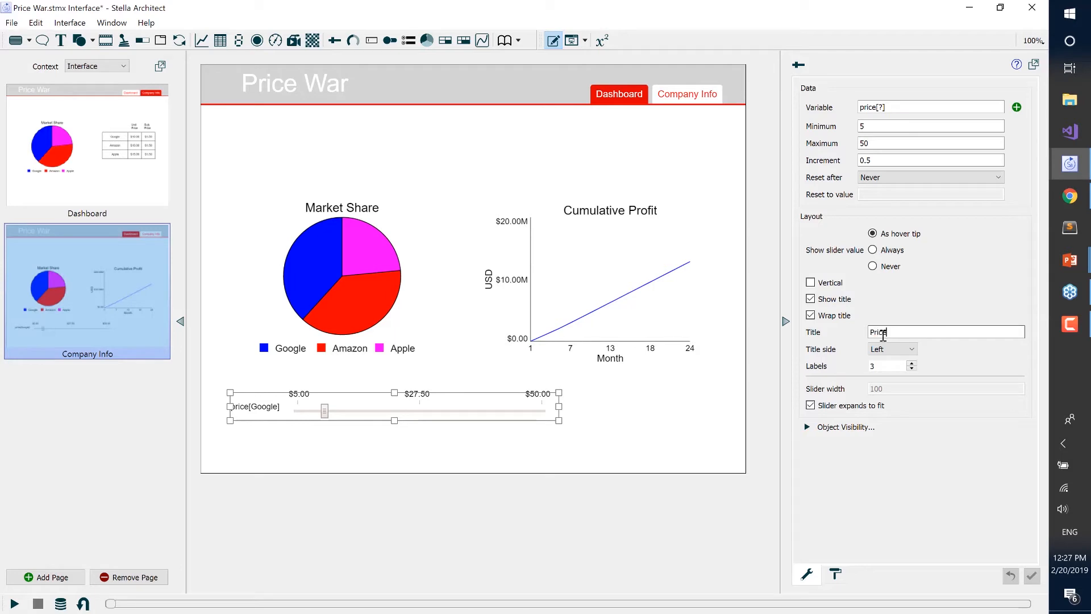
{"action": "key", "text": "Return"}
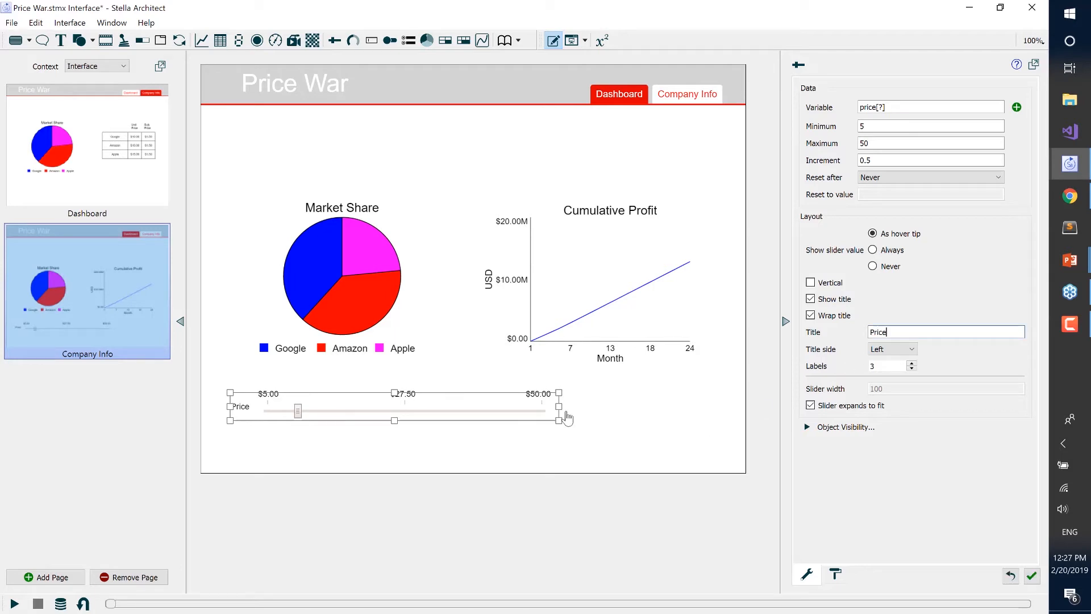
{"action": "left_click", "coordinate": [594, 433]}
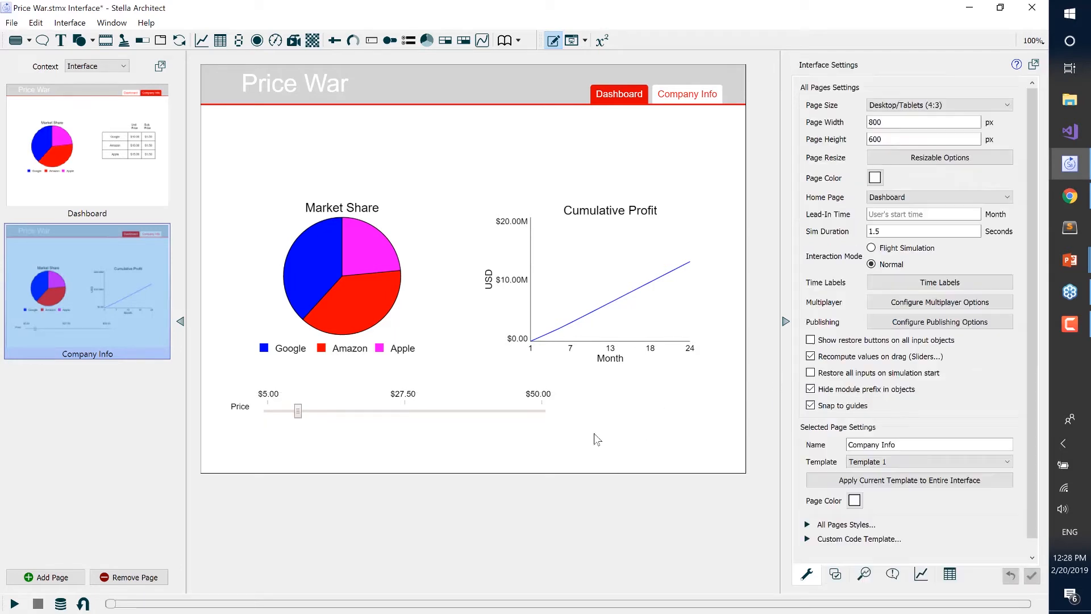
Duplicate the Price slider directly below the original and link the copy to subscription price with the ? subscript.
{"action": "left_click", "coordinate": [430, 408]}
{"action": "left_click_drag", "start_coordinate": [430, 408], "coordinate": [417, 439]}
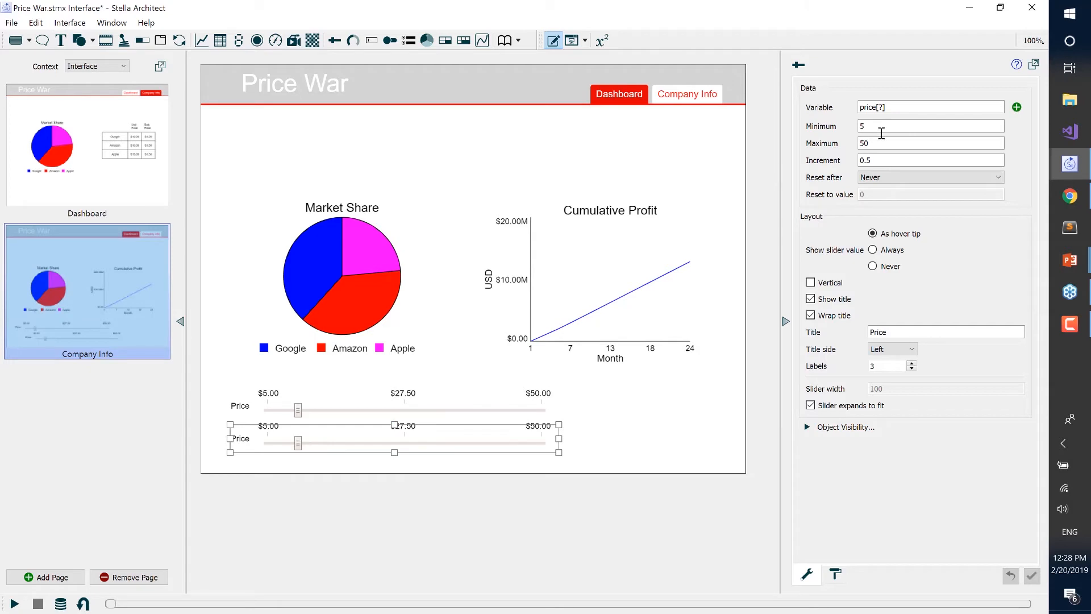
{"action": "left_click", "coordinate": [1016, 108]}
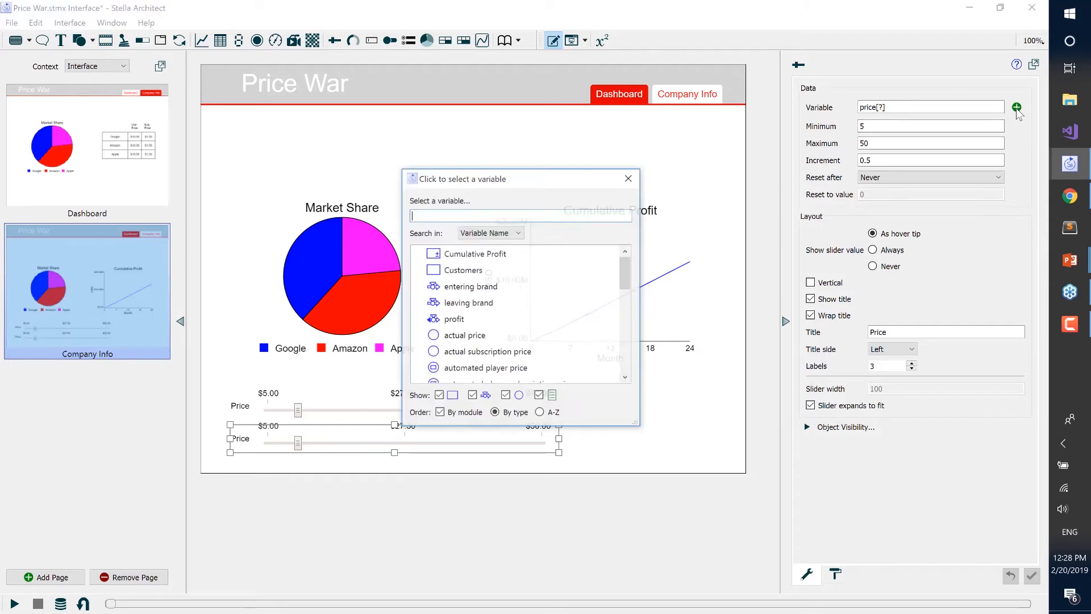
{"action": "type", "text": "sub"}
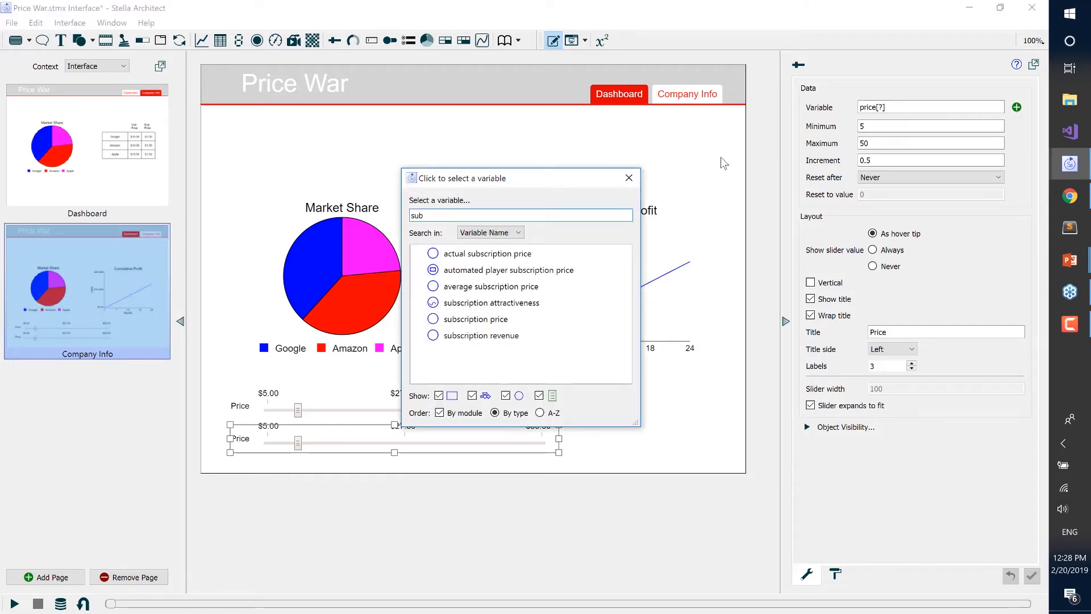
{"action": "left_click", "coordinate": [531, 319]}
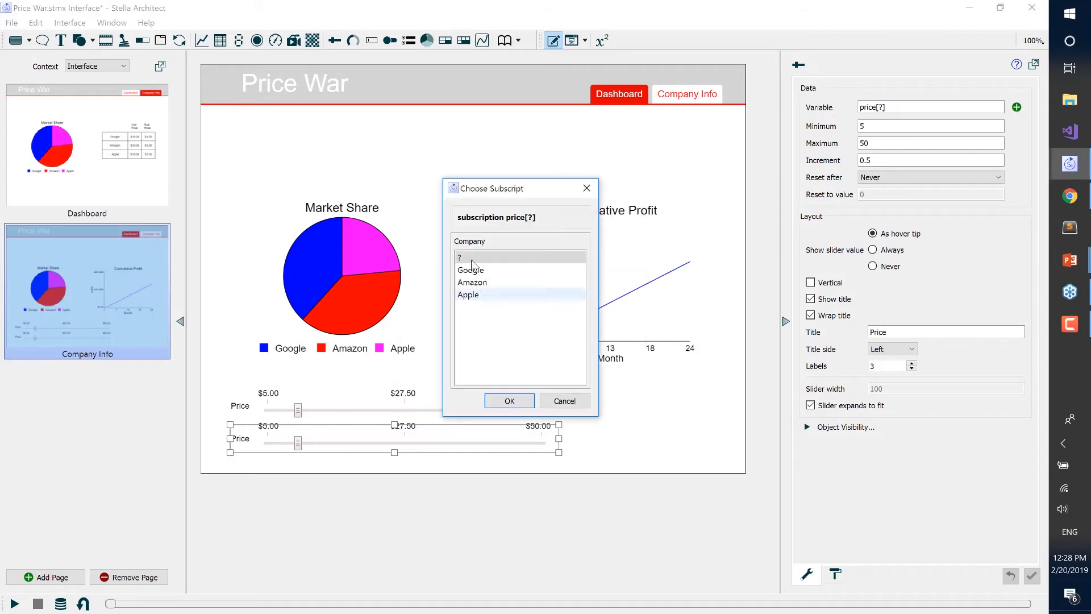
{"action": "left_click", "coordinate": [509, 401]}
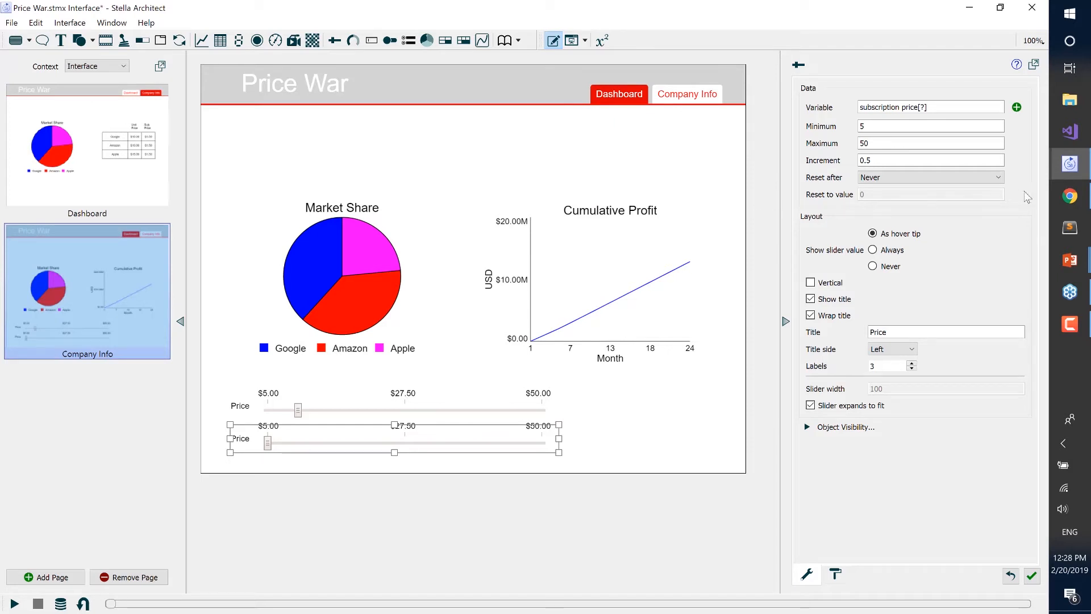
Set the copied slider's minimum to 0 and maximum to 15, and title it "Subscription Price".
{"action": "left_click_drag", "start_coordinate": [875, 125], "coordinate": [844, 124]}
{"action": "type", "text": "0"}
{"action": "key", "text": "Tab"}
{"action": "type", "text": "15"}
{"action": "key", "text": "Tab"}
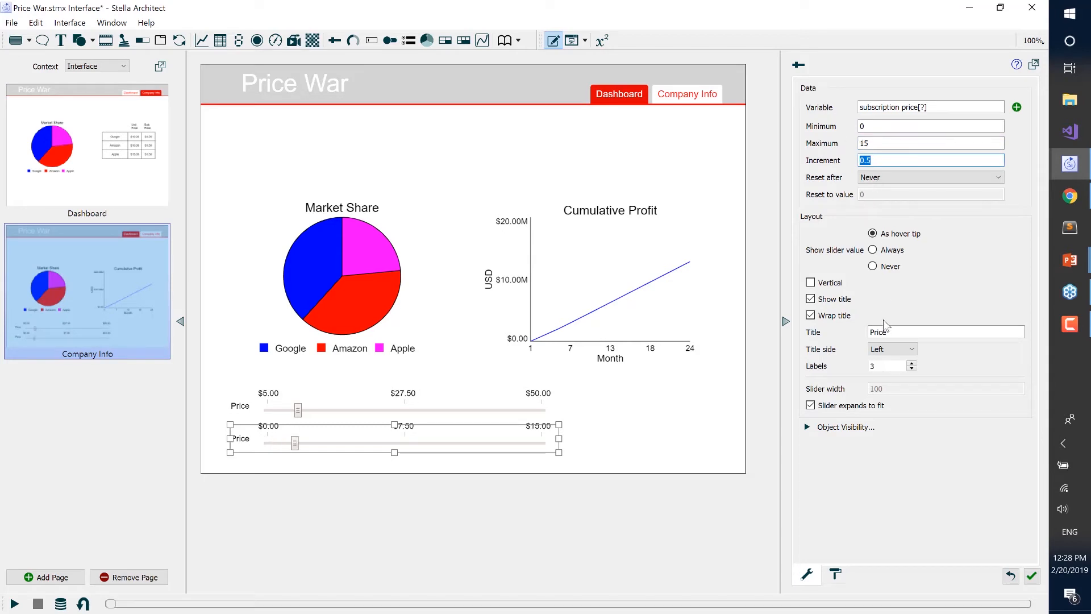
{"action": "left_click", "coordinate": [892, 331]}
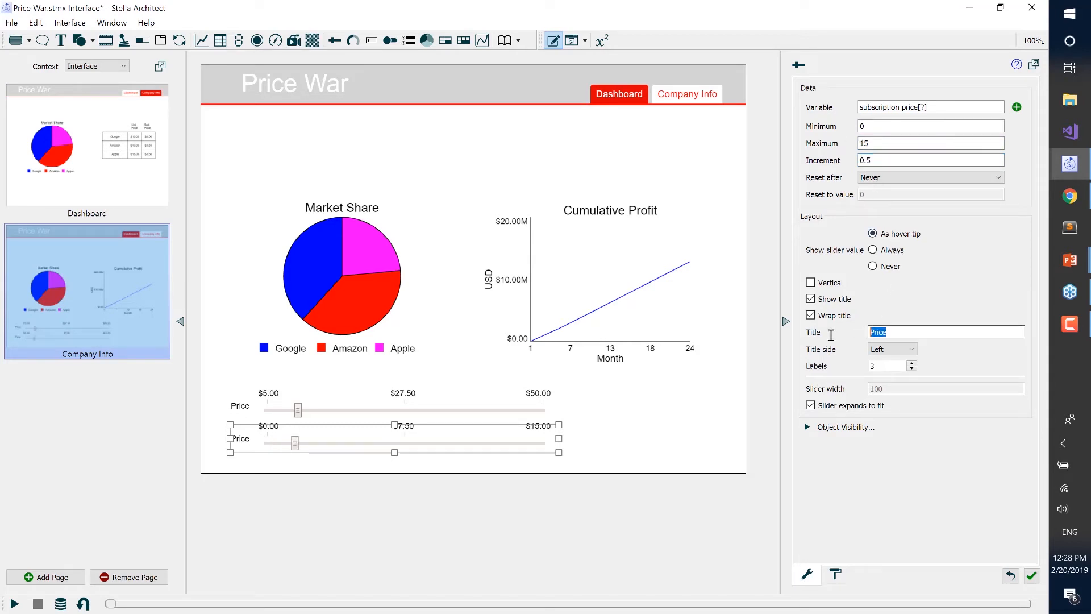
{"action": "type", "text": "Subscript"}
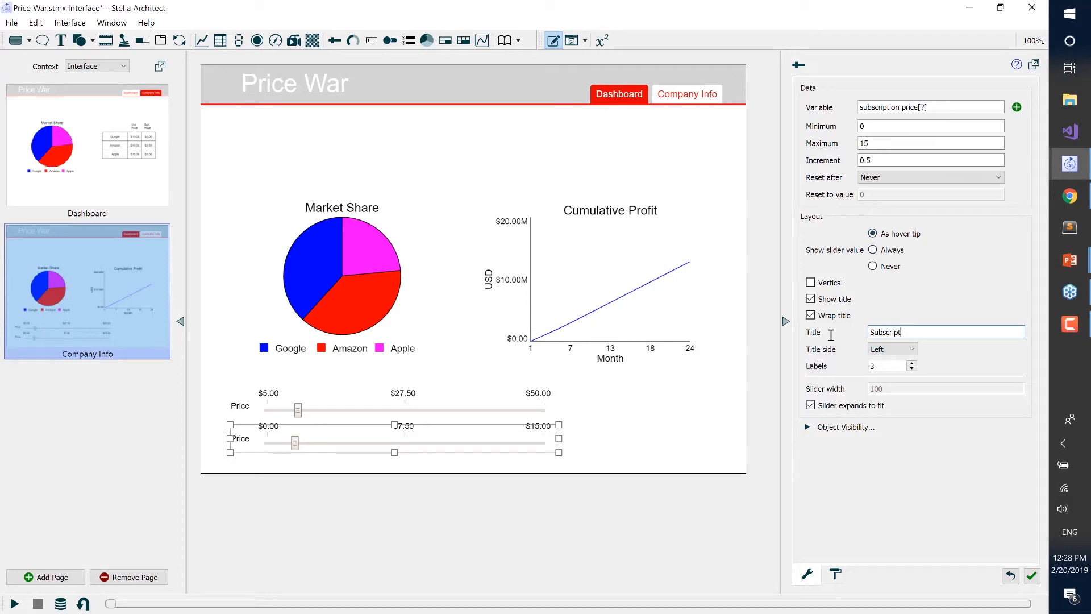
{"action": "type", "text": "ion Price"}
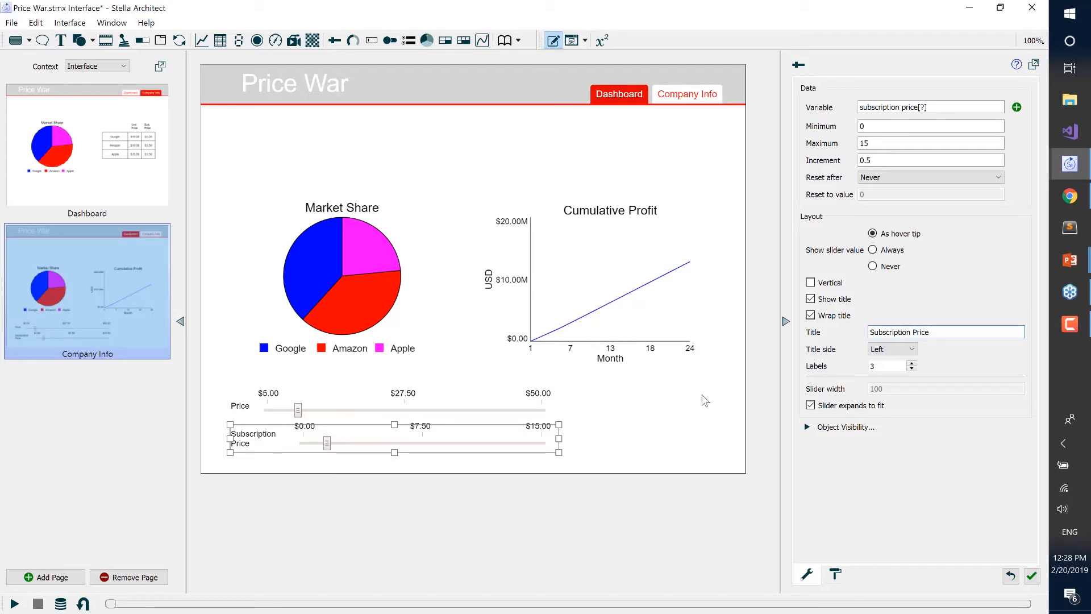
Turn off Slider expands to fit for the Subscription Price slider and set its slider width to 350.
{"action": "left_click", "coordinate": [811, 405]}
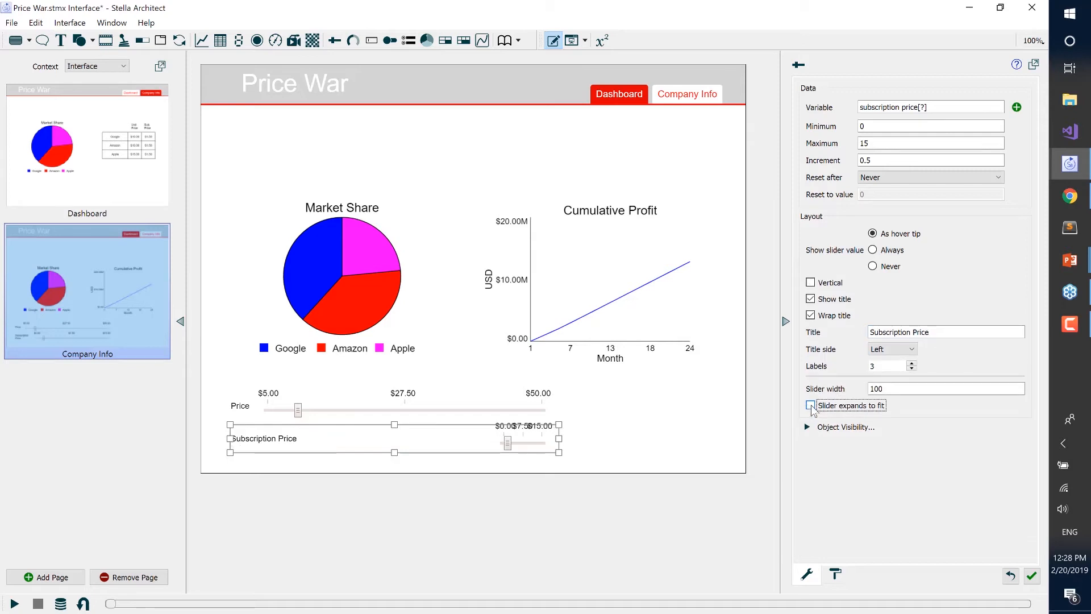
{"action": "double_click", "coordinate": [893, 389]}
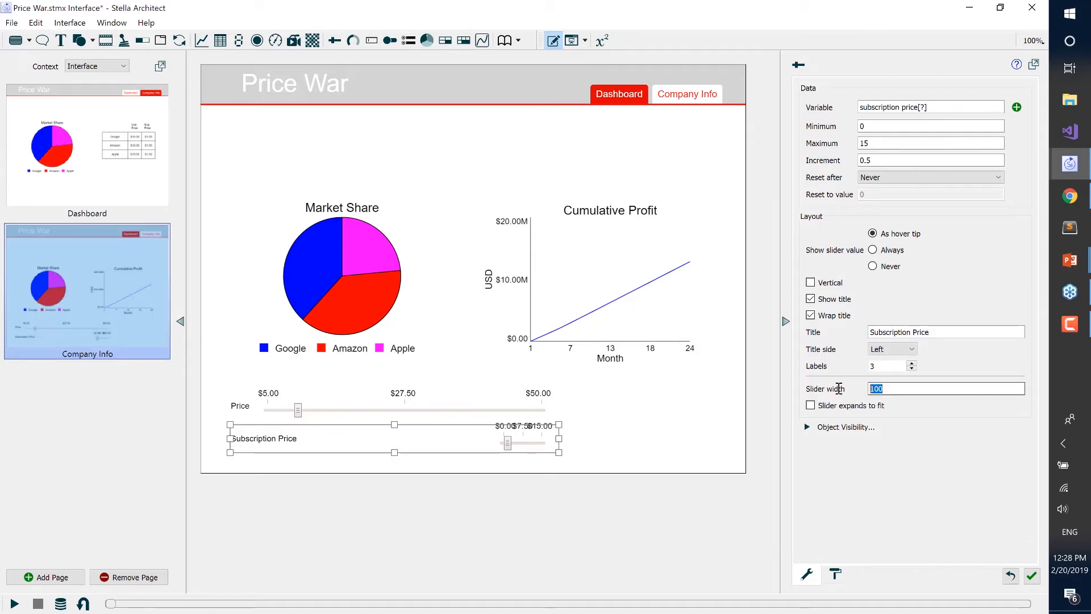
{"action": "type", "text": "300"}
{"action": "key", "text": "Return"}
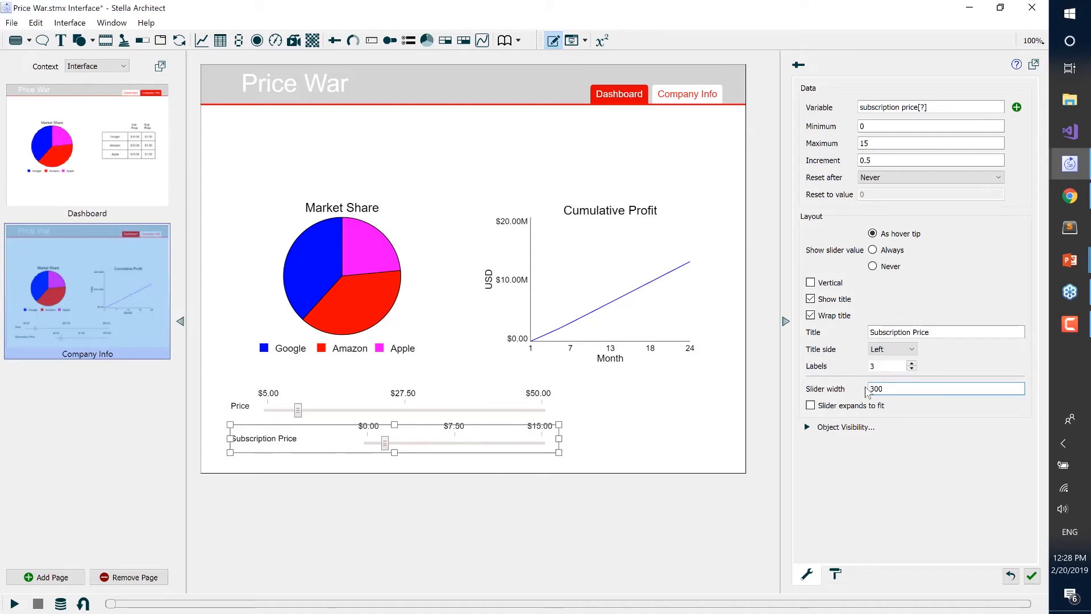
{"action": "key", "text": "BackSpace"}
{"action": "type", "text": "50"}
{"action": "key", "text": "Return"}
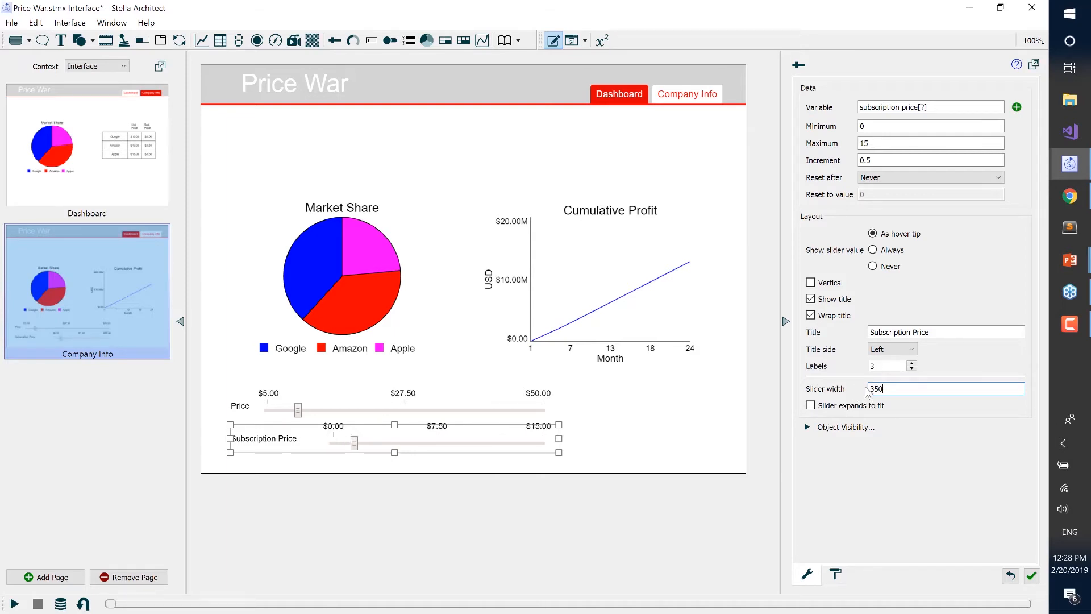
Turn off Slider expands to fit for the Price slider and set its slider width to 350.
{"action": "left_click", "coordinate": [531, 409]}
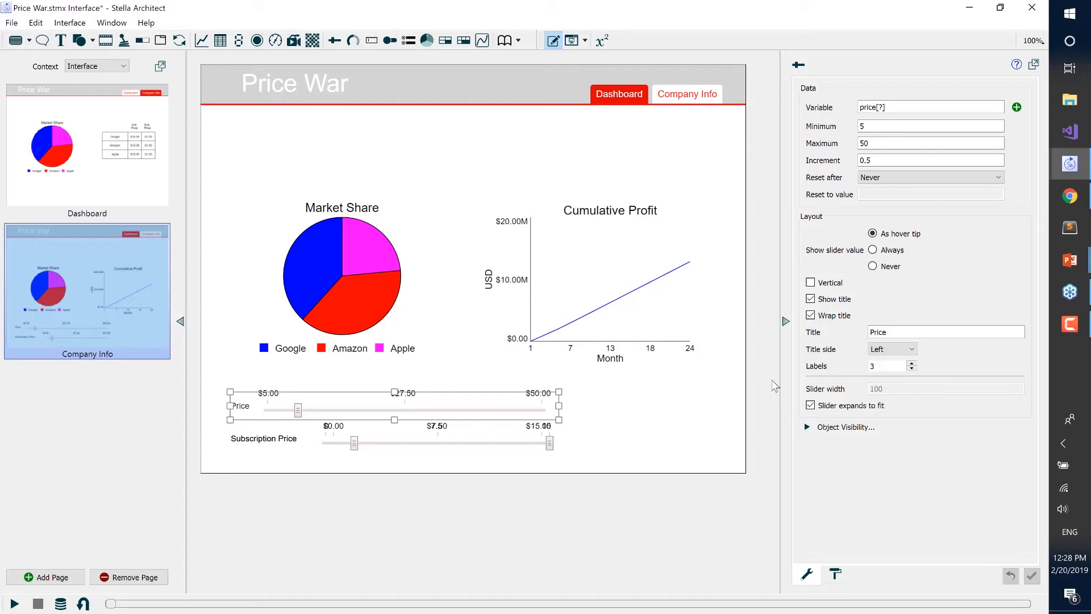
{"action": "left_click", "coordinate": [810, 406]}
{"action": "left_click", "coordinate": [894, 388]}
{"action": "key", "text": "ctrl+a"}
{"action": "type", "text": "35"}
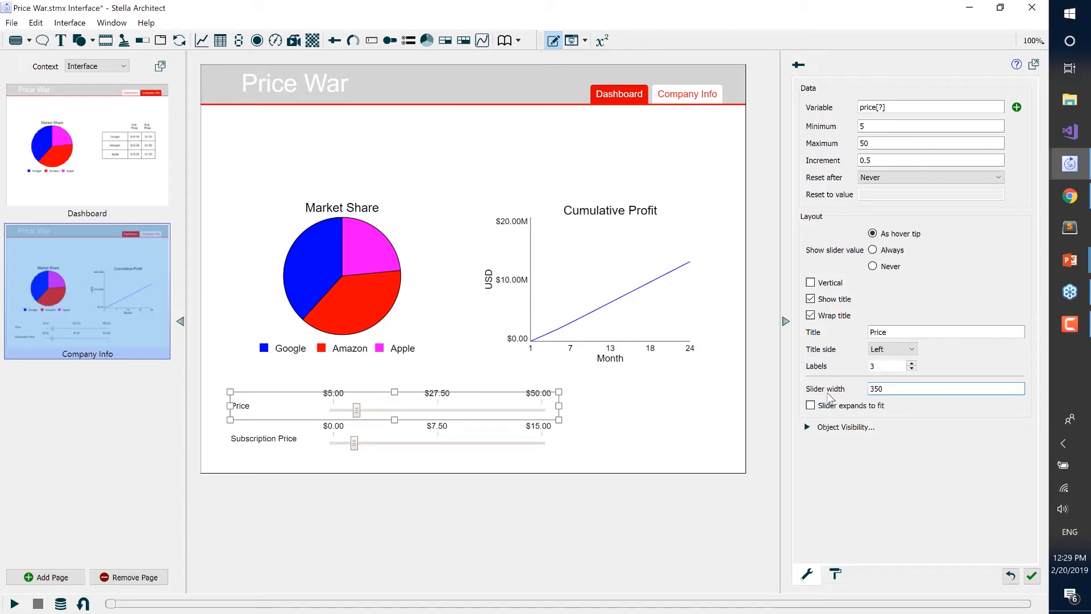
Set the number of labels to 5 on both the Price and Subscription Price sliders.
{"action": "double_click", "coordinate": [873, 366]}
{"action": "type", "text": "5"}
{"action": "left_click", "coordinate": [466, 442]}
{"action": "double_click", "coordinate": [873, 366]}
{"action": "type", "text": "5"}
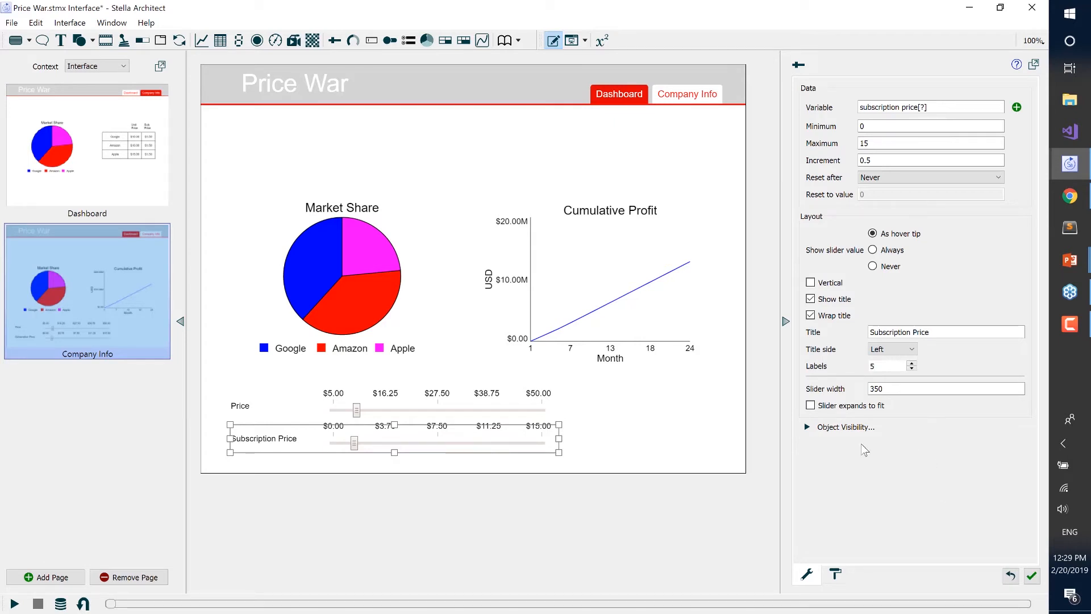
{"action": "left_click", "coordinate": [602, 444]}
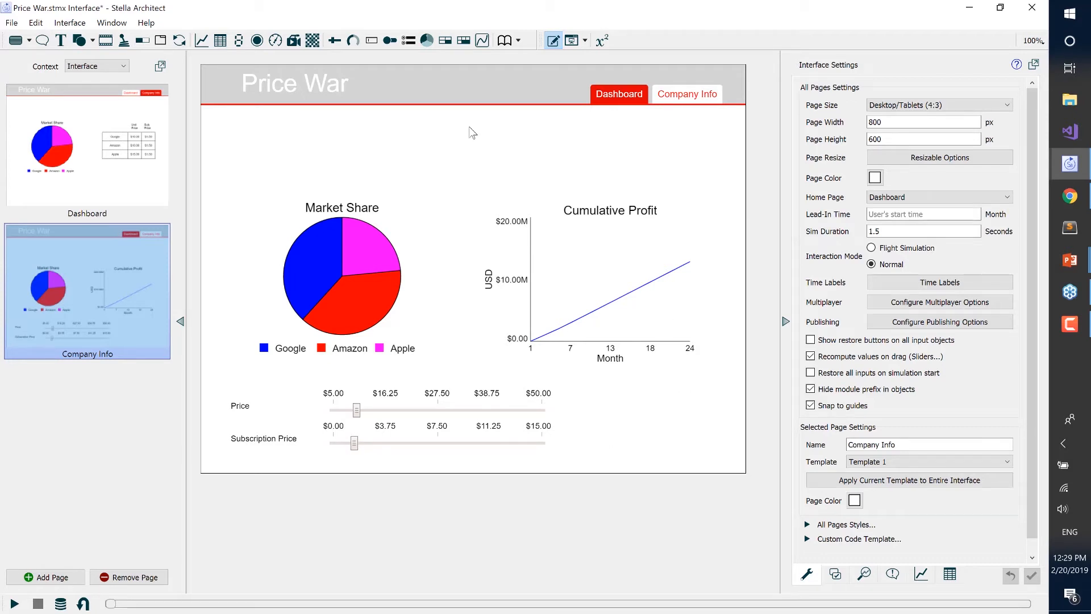
Add a button beside the sliders, below the Cumulative Profit graph, and enlarge it to about 89 by 51.
{"action": "left_click", "coordinate": [14, 43]}
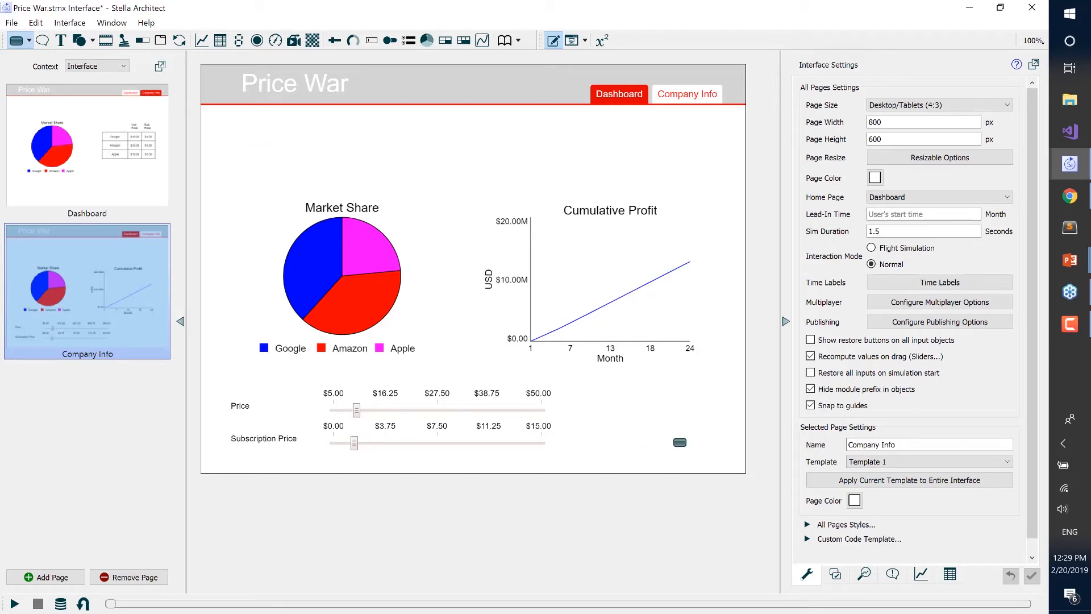
{"action": "left_click", "coordinate": [680, 442]}
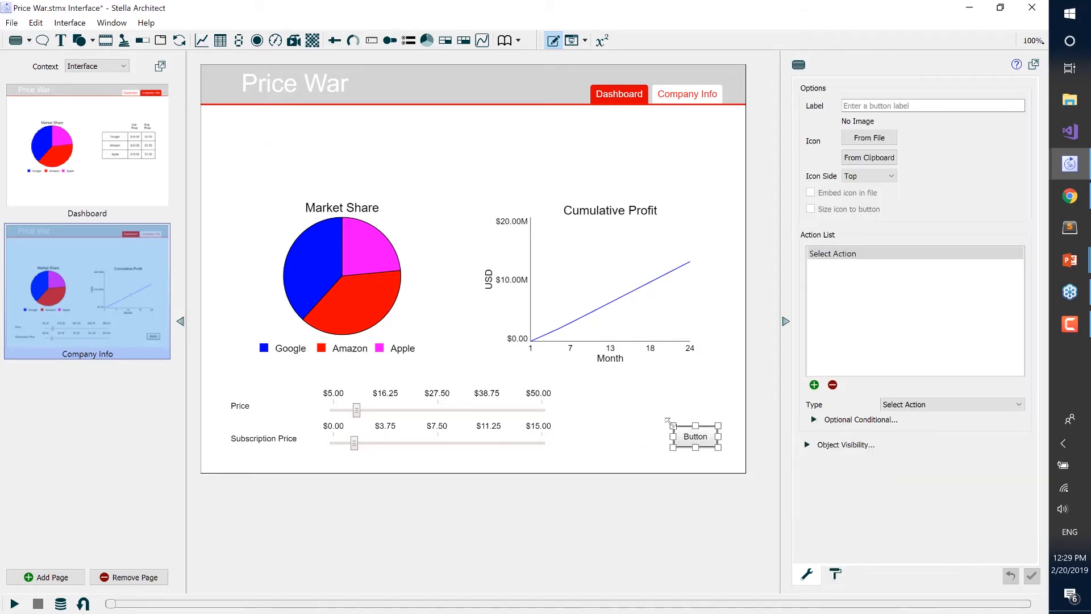
{"action": "left_click_drag", "start_coordinate": [670, 424], "coordinate": [652, 409]}
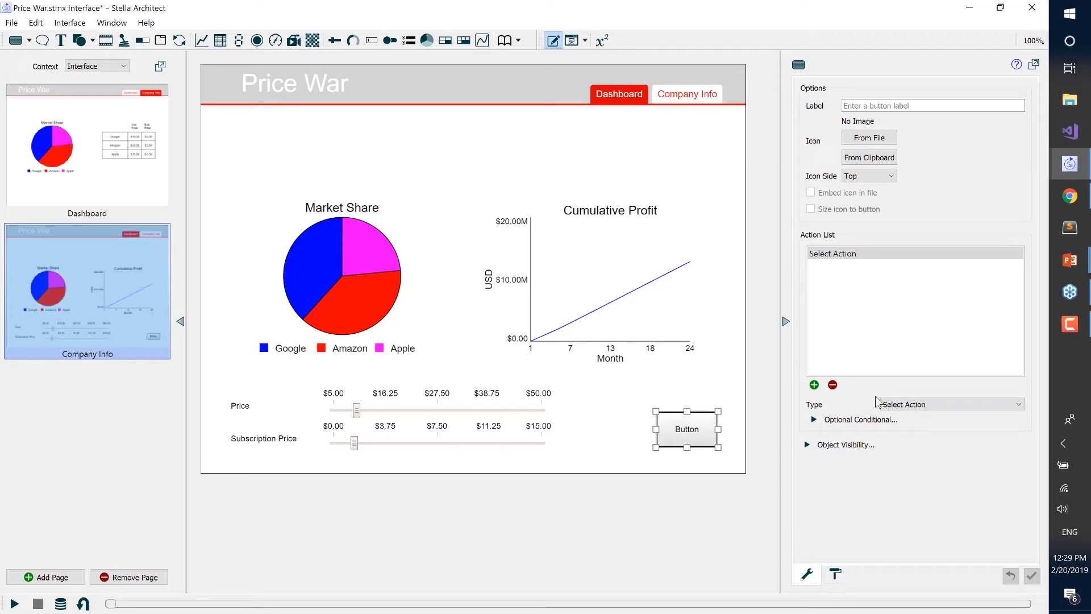
Set the new button's action type to Ready to Advance.
{"action": "left_click", "coordinate": [898, 404]}
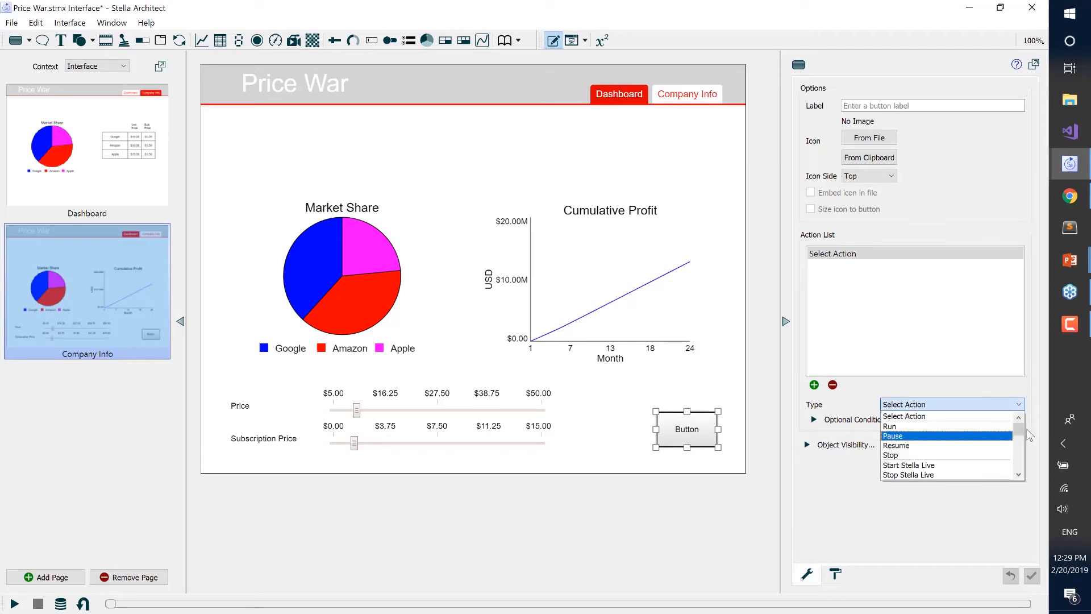
{"action": "left_click_drag", "start_coordinate": [1021, 430], "coordinate": [1022, 475]}
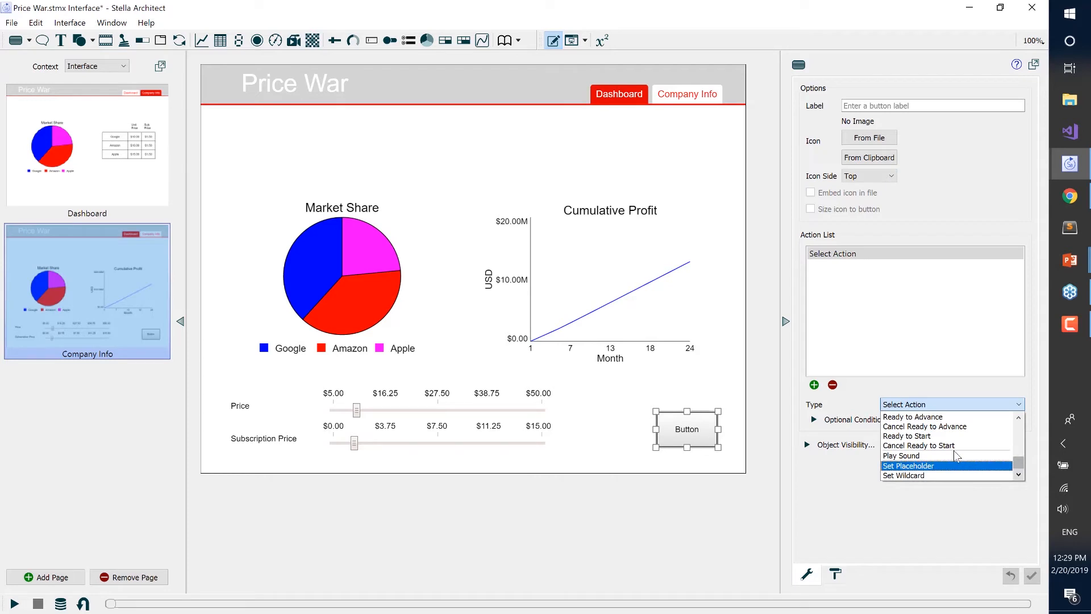
{"action": "left_click", "coordinate": [948, 416]}
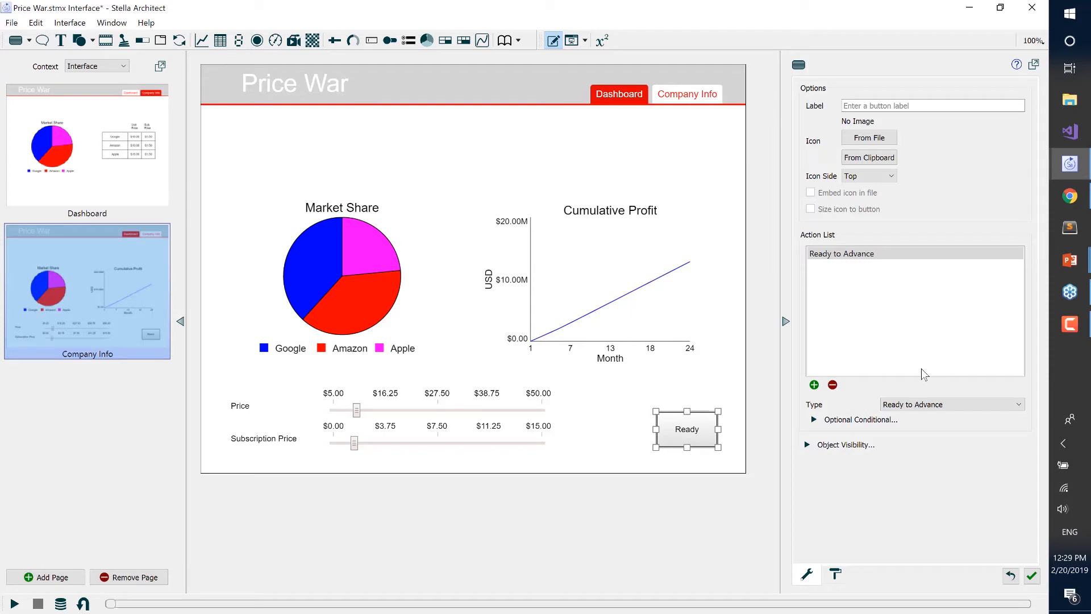
{"action": "left_click", "coordinate": [926, 404]}
{"action": "left_click_drag", "start_coordinate": [1018, 461], "coordinate": [1019, 423]}
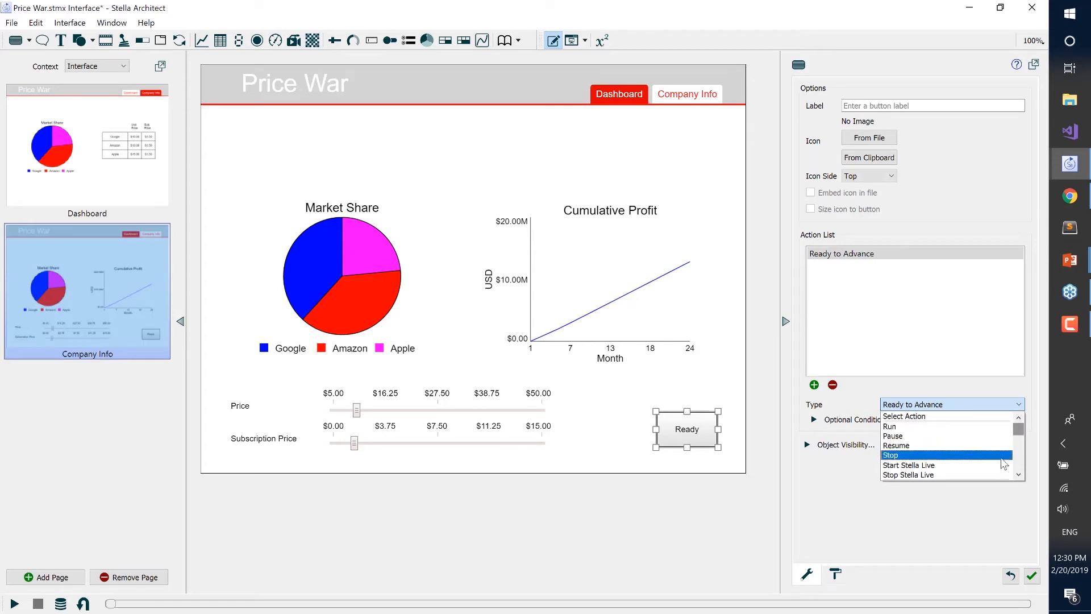
{"action": "left_click", "coordinate": [953, 520]}
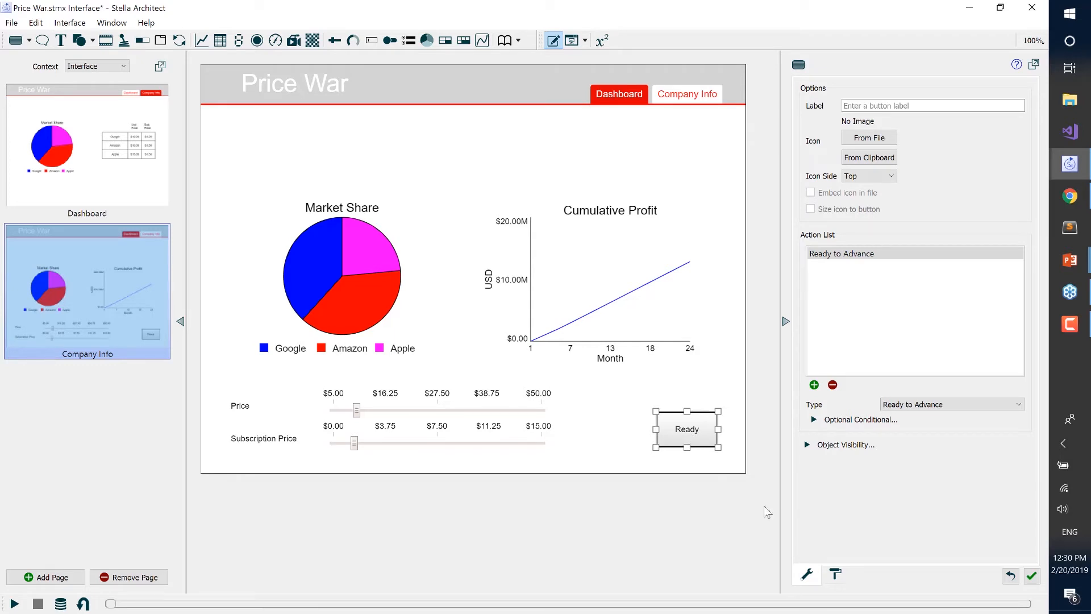
Give the Ready button a flat background and set its background color to the custom green #00c35e.
{"action": "left_click", "coordinate": [836, 576]}
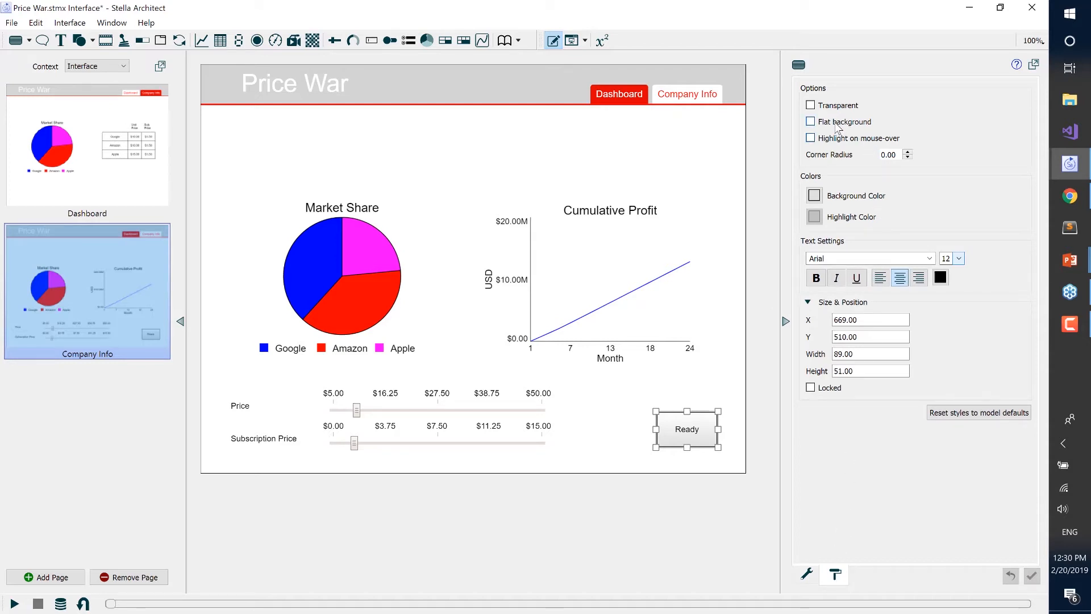
{"action": "left_click", "coordinate": [815, 125]}
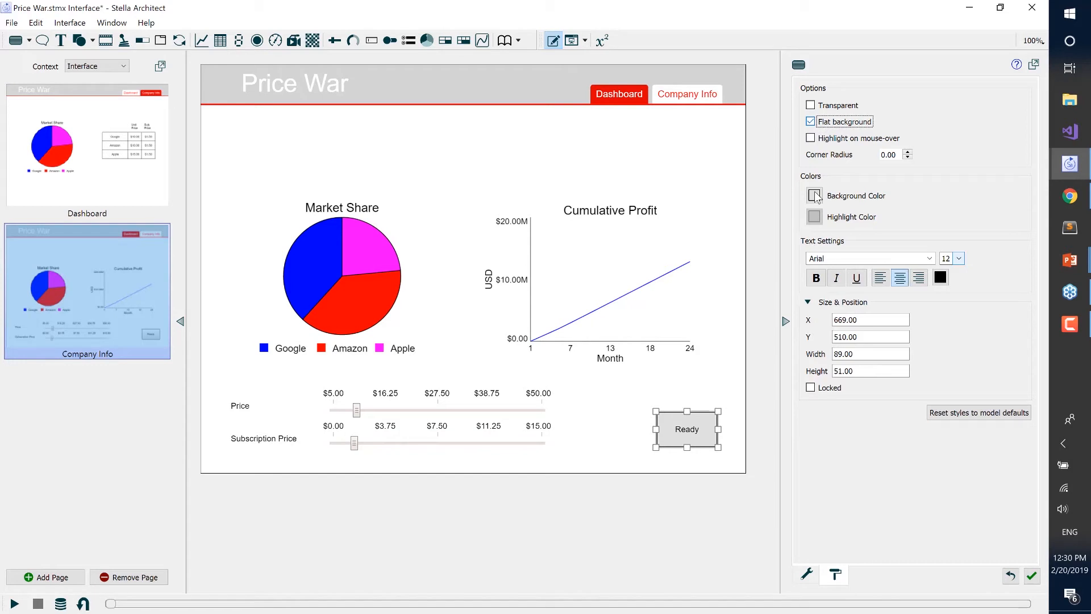
{"action": "left_click", "coordinate": [814, 195]}
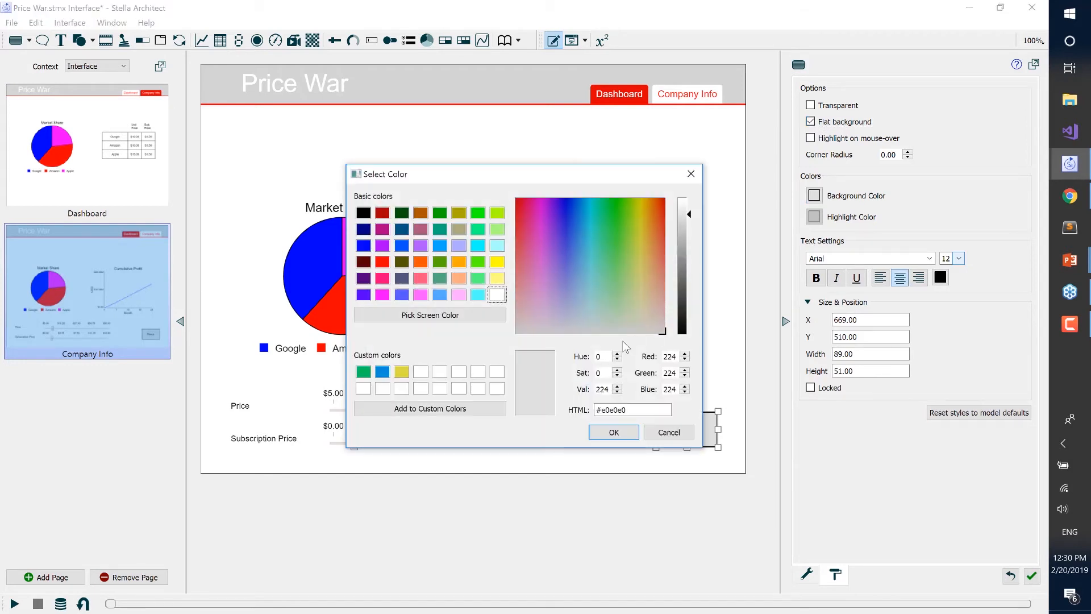
{"action": "left_click", "coordinate": [362, 372]}
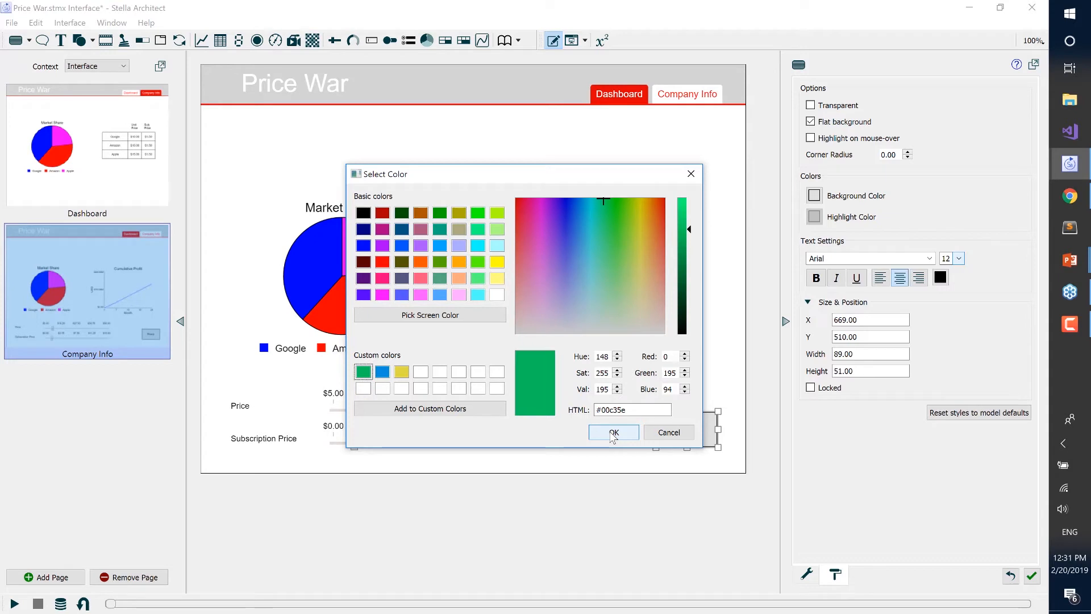
{"action": "left_click", "coordinate": [613, 435]}
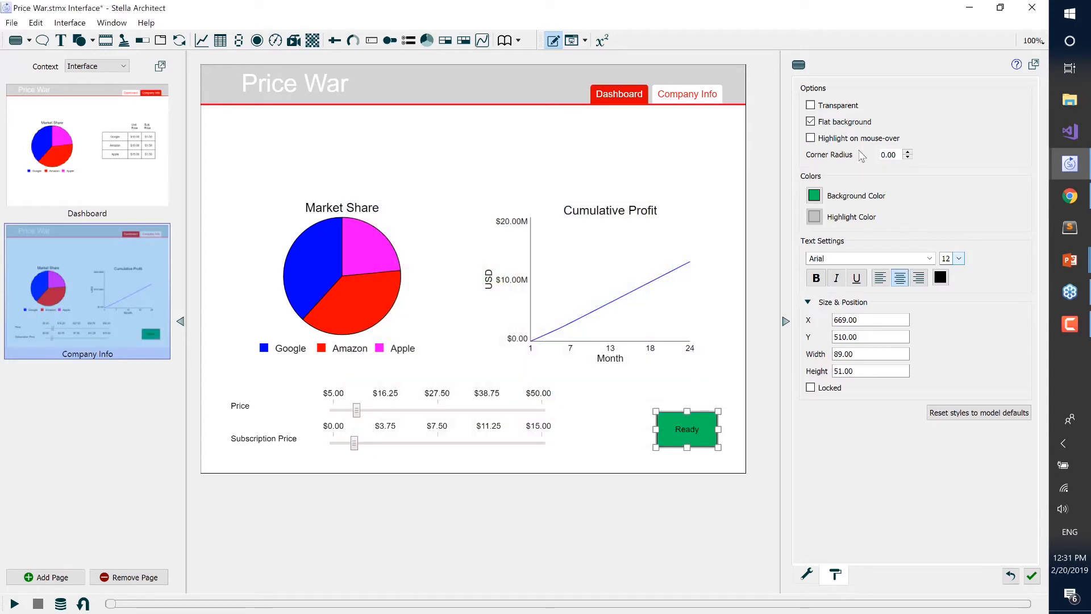
Format the Ready button's text as 14-point, bold and white (#ffffff).
{"action": "left_click", "coordinate": [959, 259]}
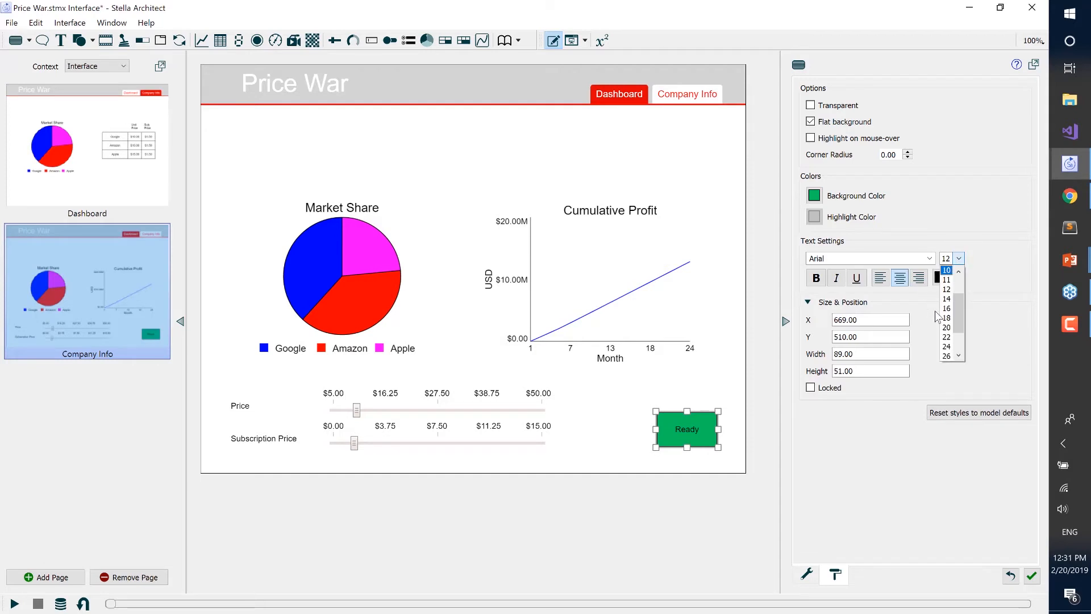
{"action": "left_click", "coordinate": [943, 307]}
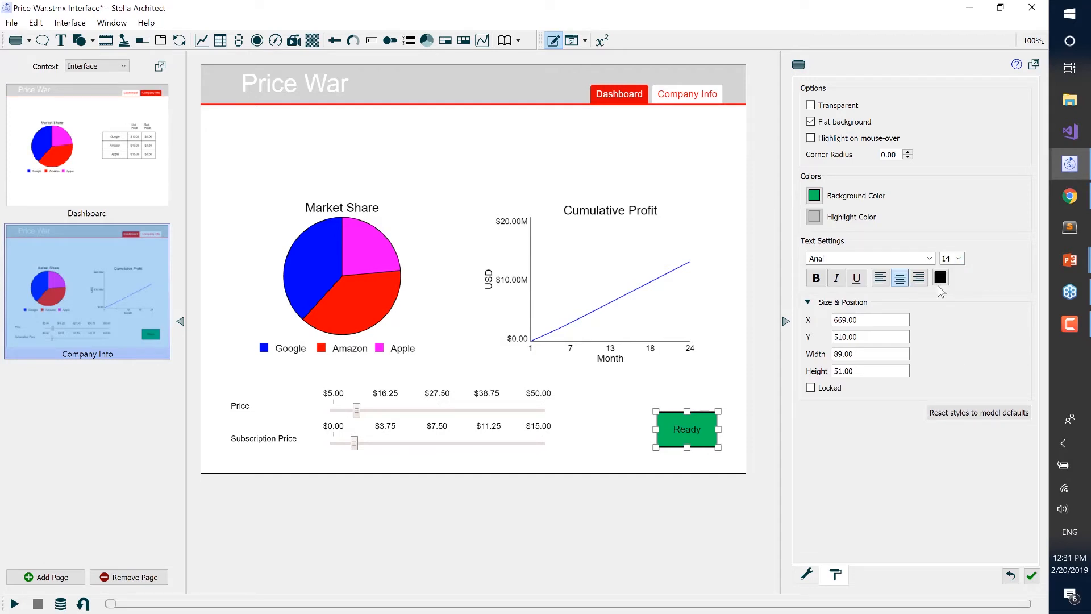
{"action": "left_click", "coordinate": [941, 278]}
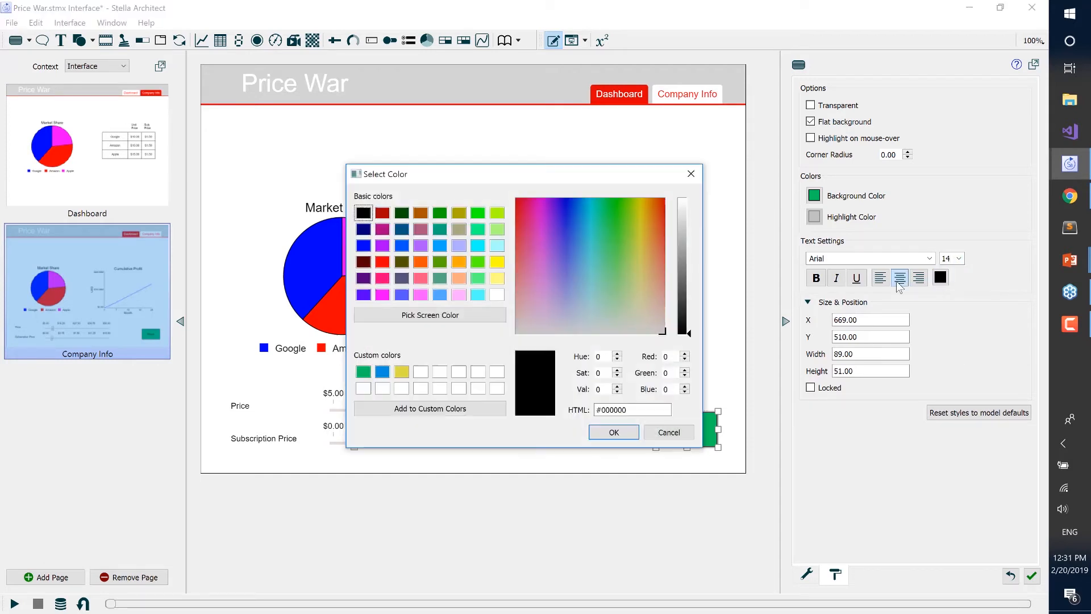
{"action": "left_click", "coordinate": [497, 294]}
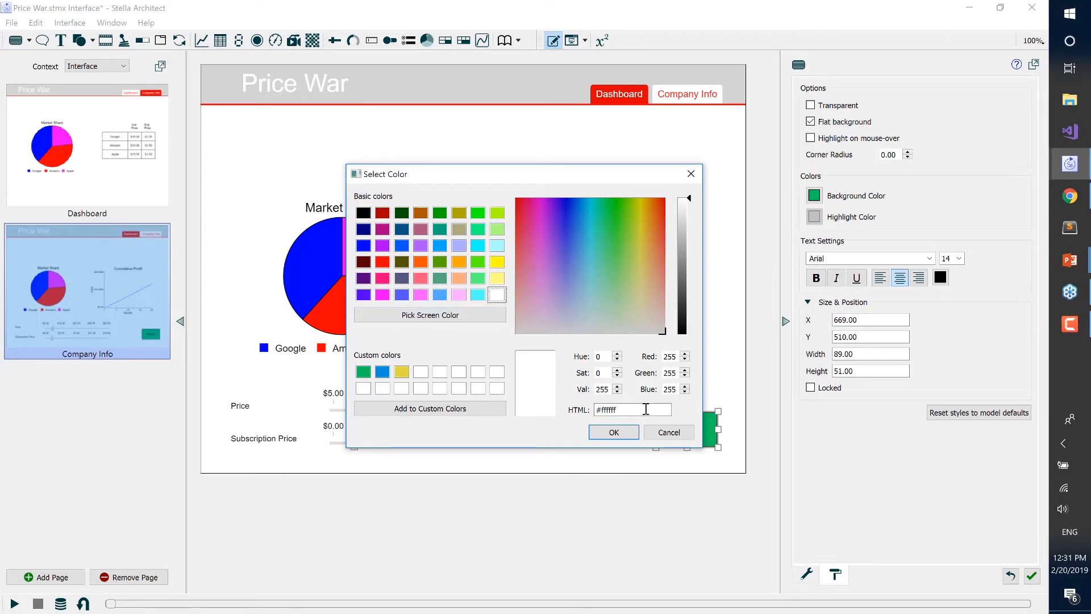
{"action": "left_click", "coordinate": [613, 431]}
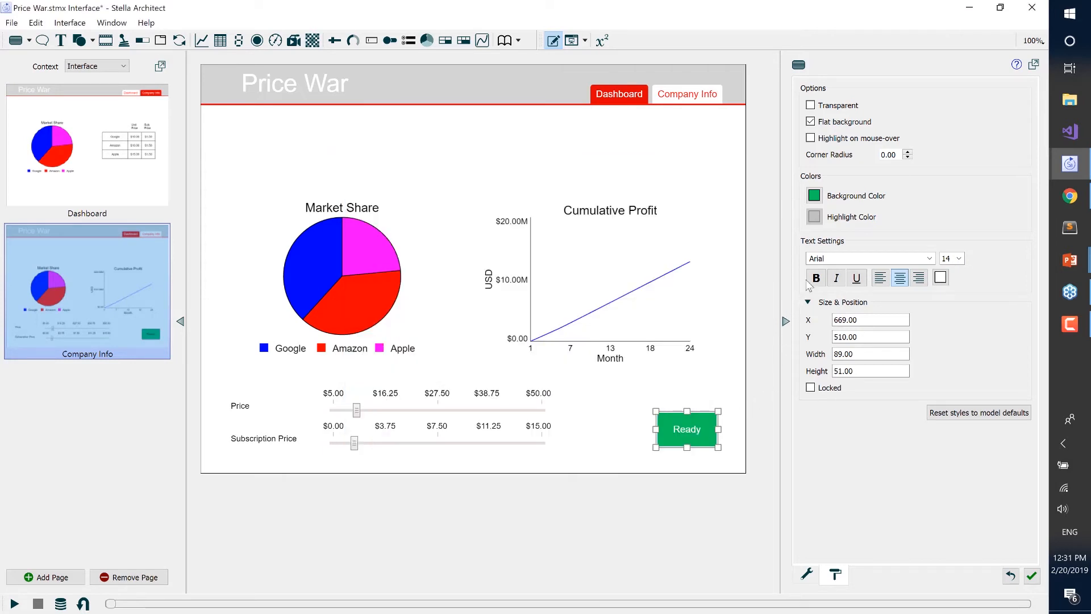
{"action": "left_click", "coordinate": [816, 279]}
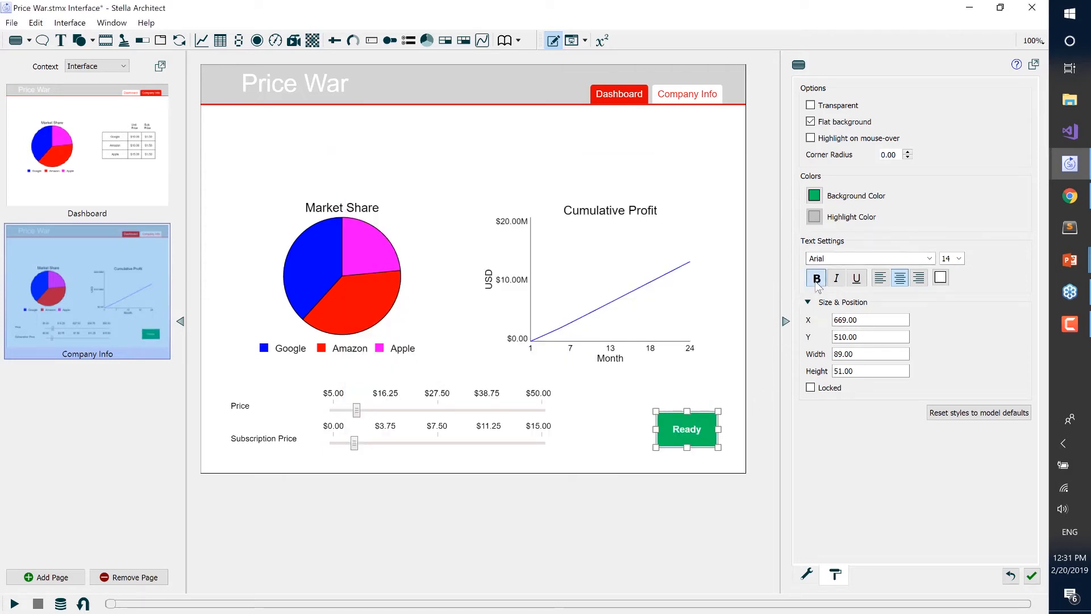
{"action": "left_click", "coordinate": [710, 379]}
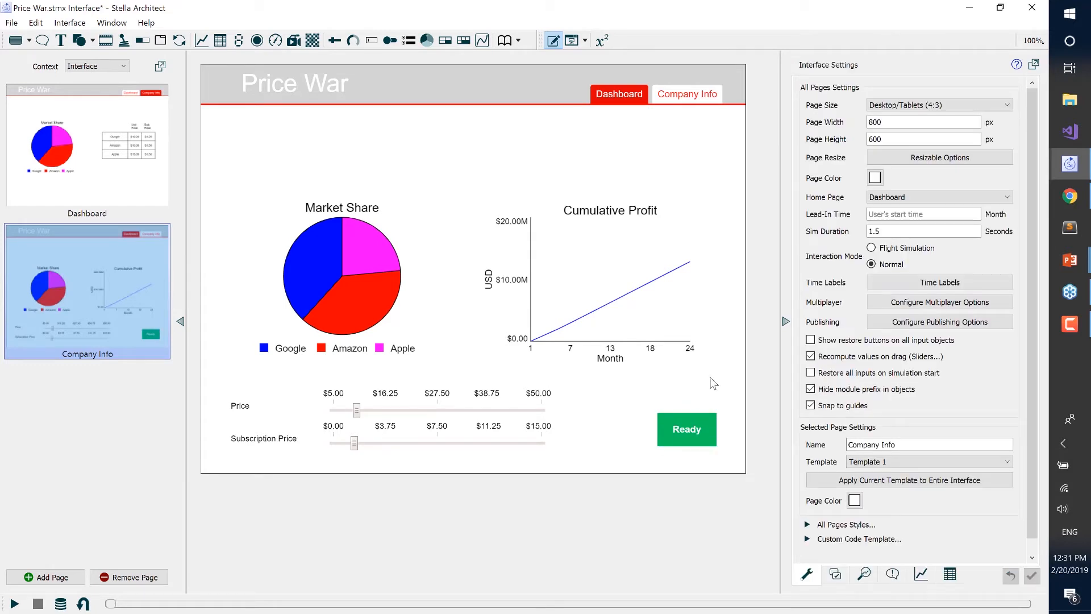
Move the Market Share pie chart and the Cumulative Profit graph together slightly up and to the left, away from the sliders.
{"action": "left_click_drag", "start_coordinate": [722, 370], "coordinate": [244, 209]}
{"action": "left_click_drag", "start_coordinate": [349, 237], "coordinate": [340, 231]}
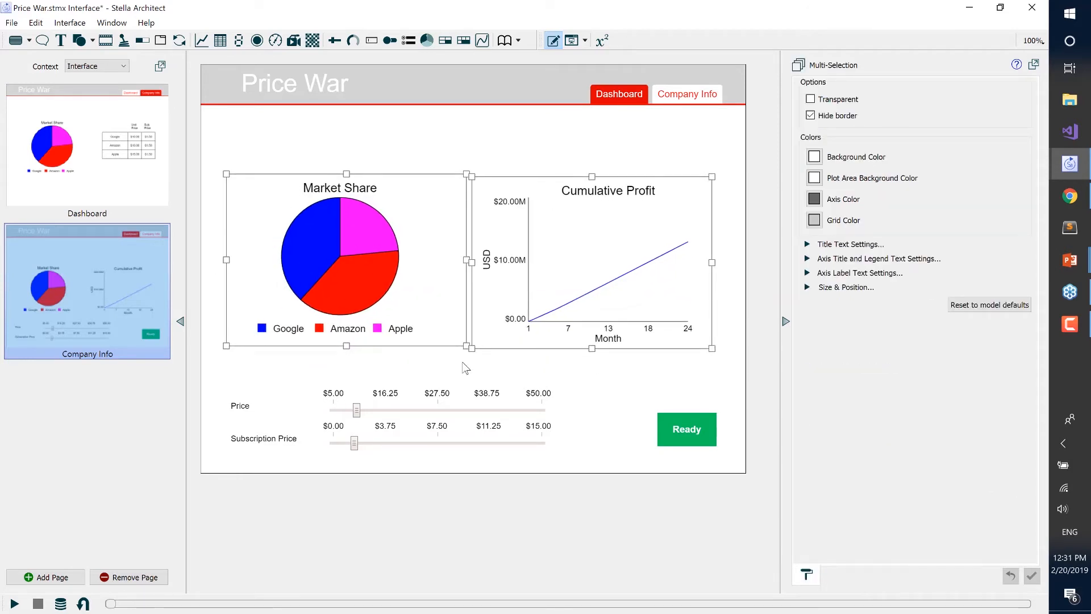
{"action": "left_click", "coordinate": [465, 368]}
{"action": "left_click", "coordinate": [553, 283]}
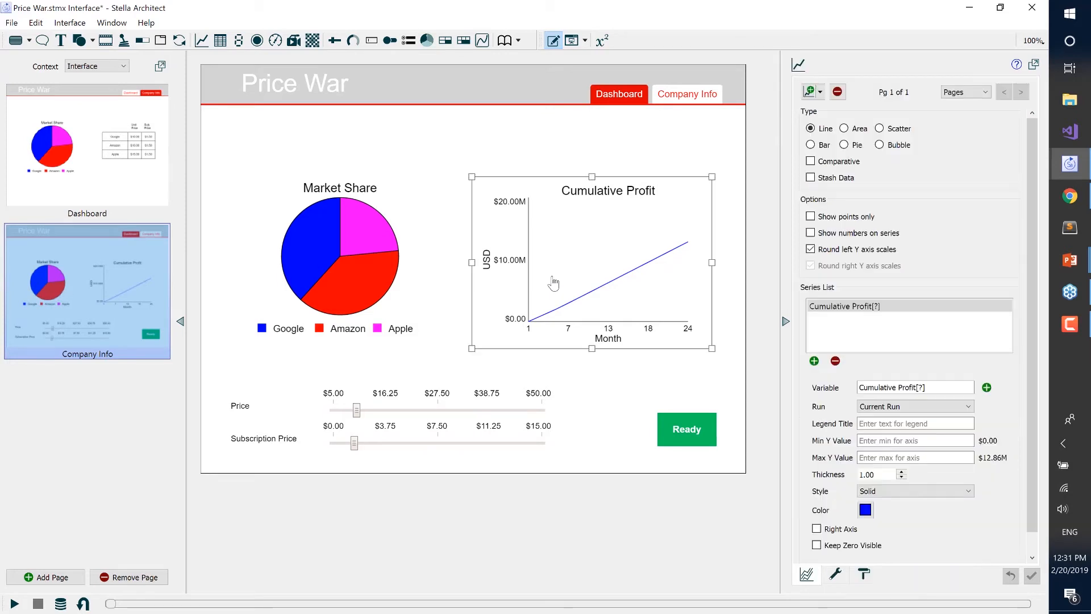
{"action": "left_click", "coordinate": [609, 385]}
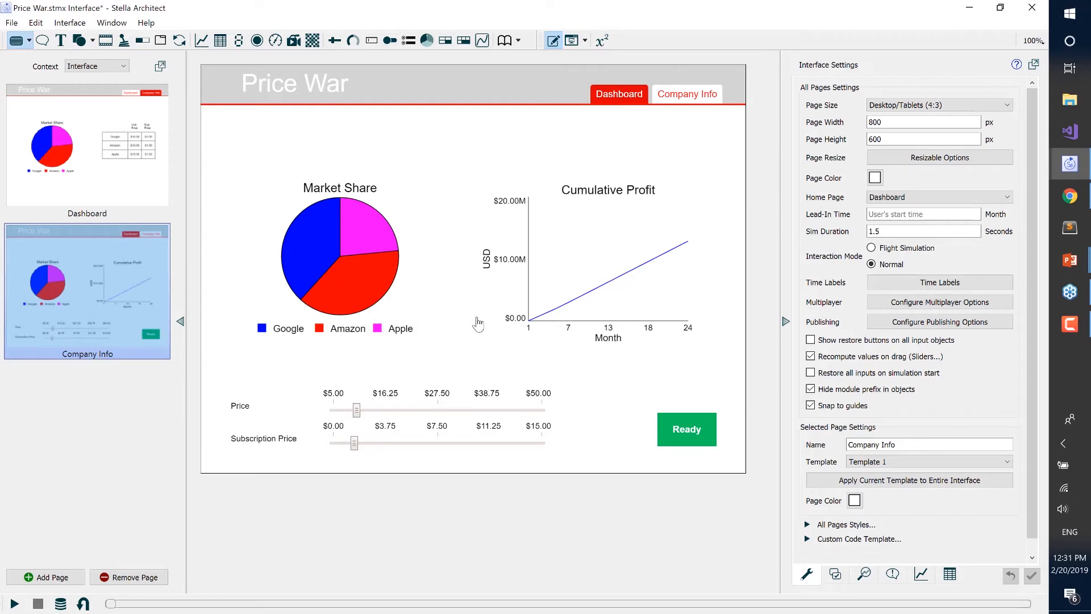
{"action": "key", "text": "alt+Tab"}
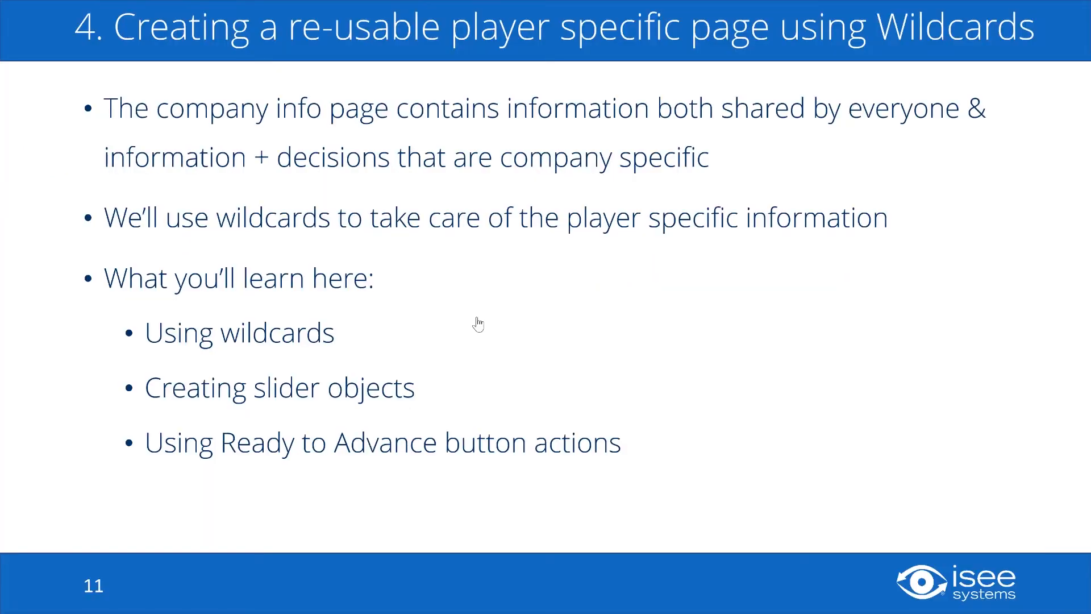
{"action": "left_click", "coordinate": [478, 324]}
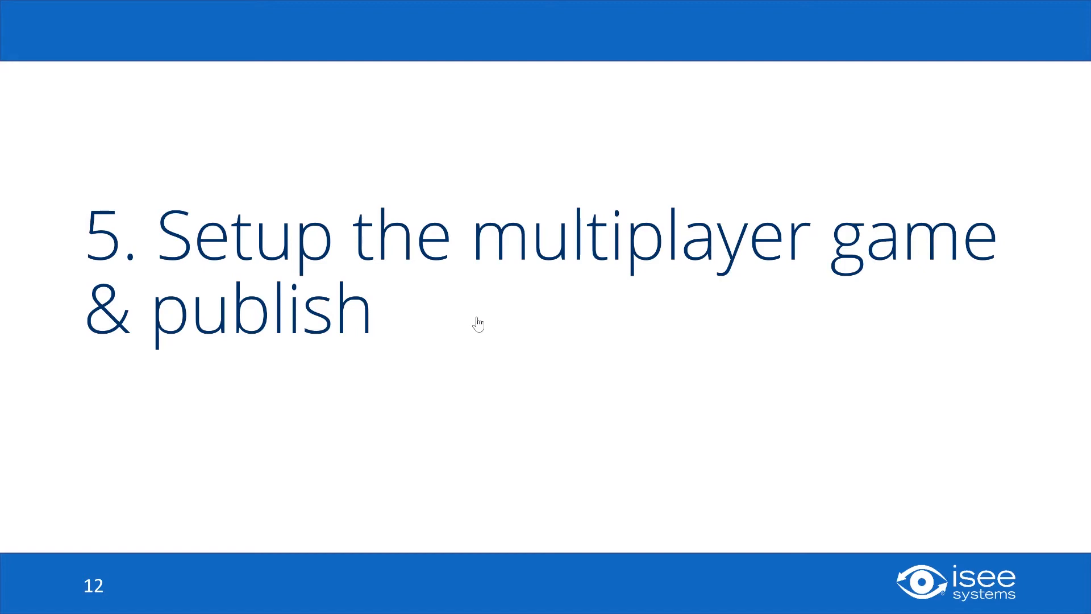
{"action": "left_click", "coordinate": [478, 324]}
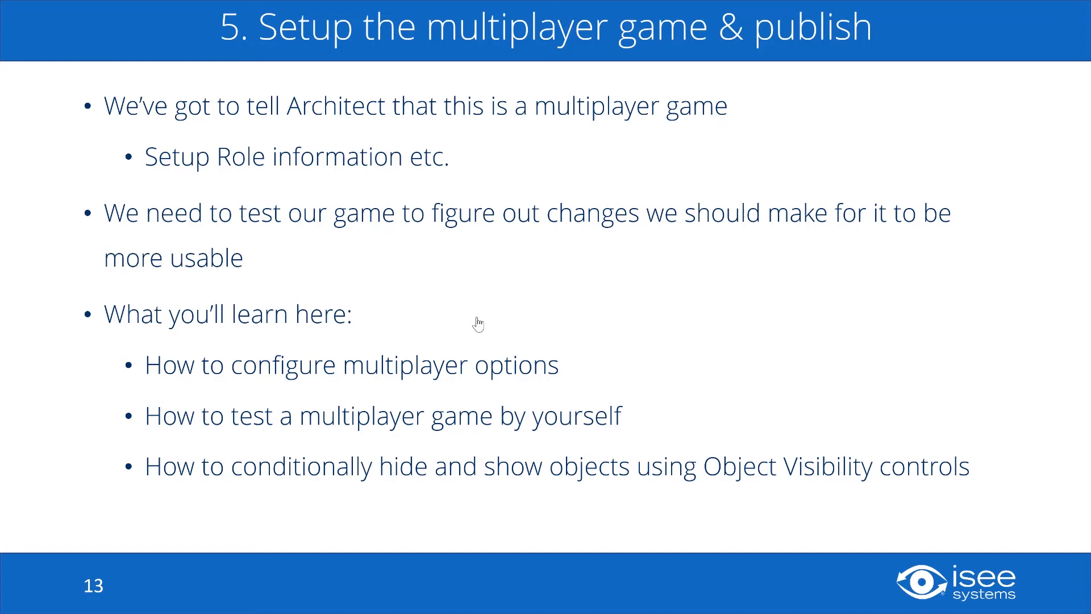
{"action": "key", "text": "alt+Tab"}
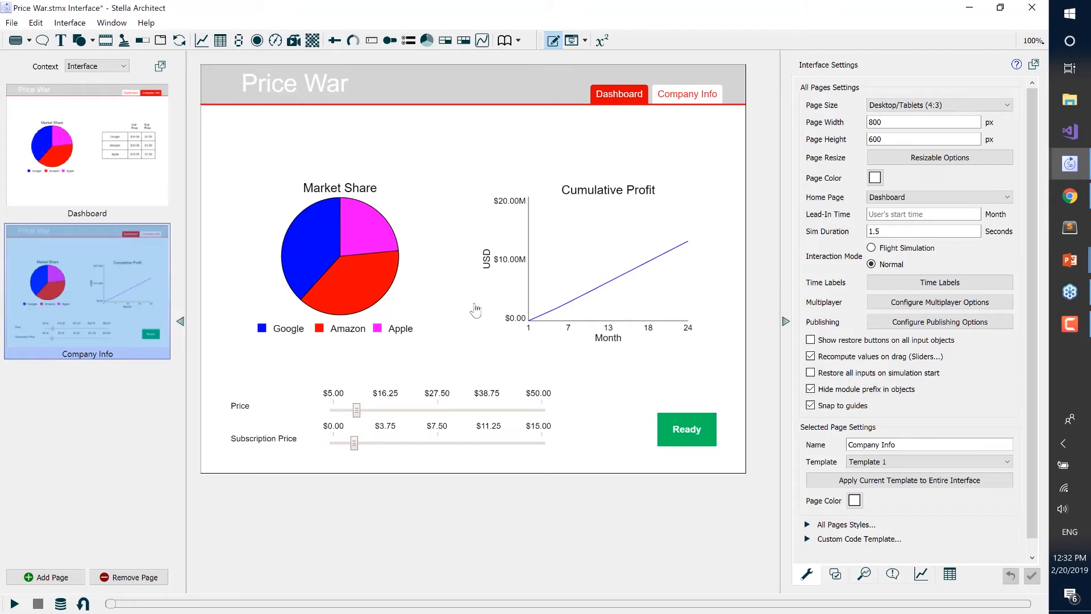
Enable multiplayer with chat included and set the role wildcard dimension to Company in the interface's multiplayer options.
{"action": "left_click", "coordinate": [900, 304]}
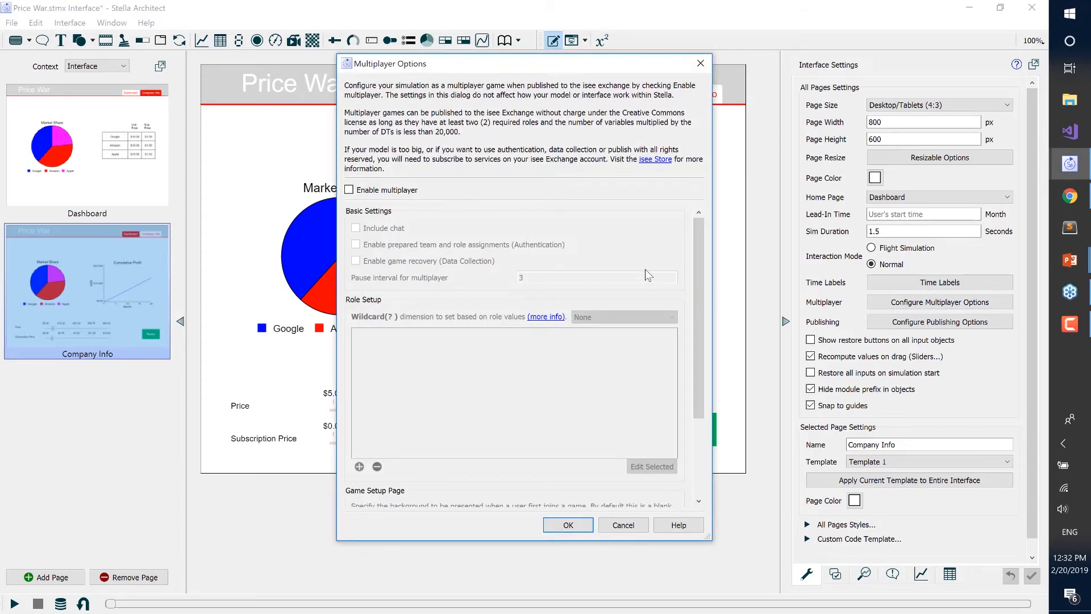
{"action": "left_click", "coordinate": [349, 189]}
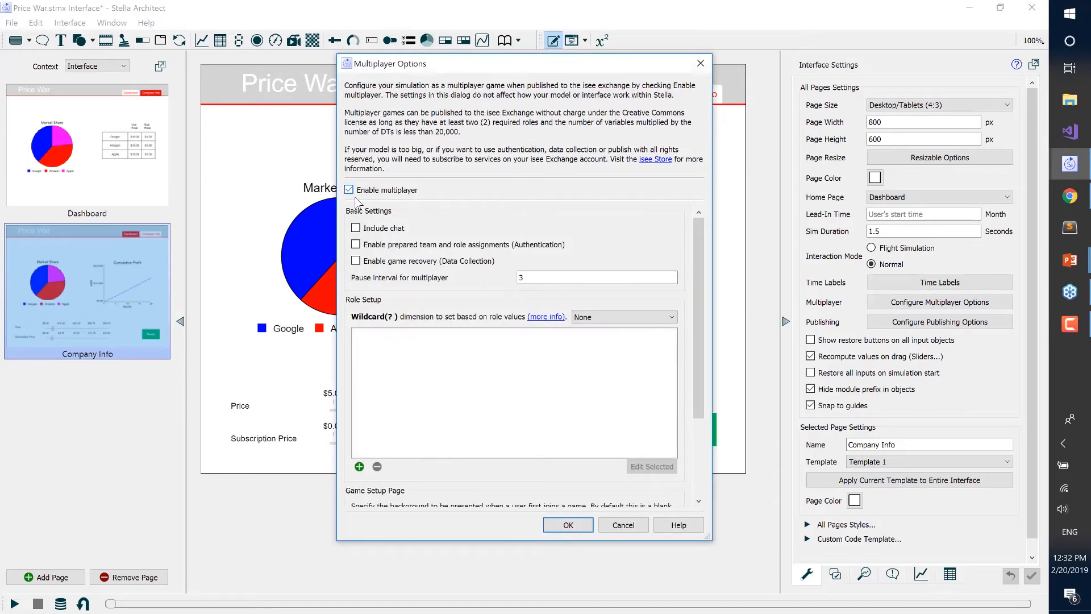
{"action": "left_click", "coordinate": [390, 229]}
{"action": "left_click", "coordinate": [597, 318]}
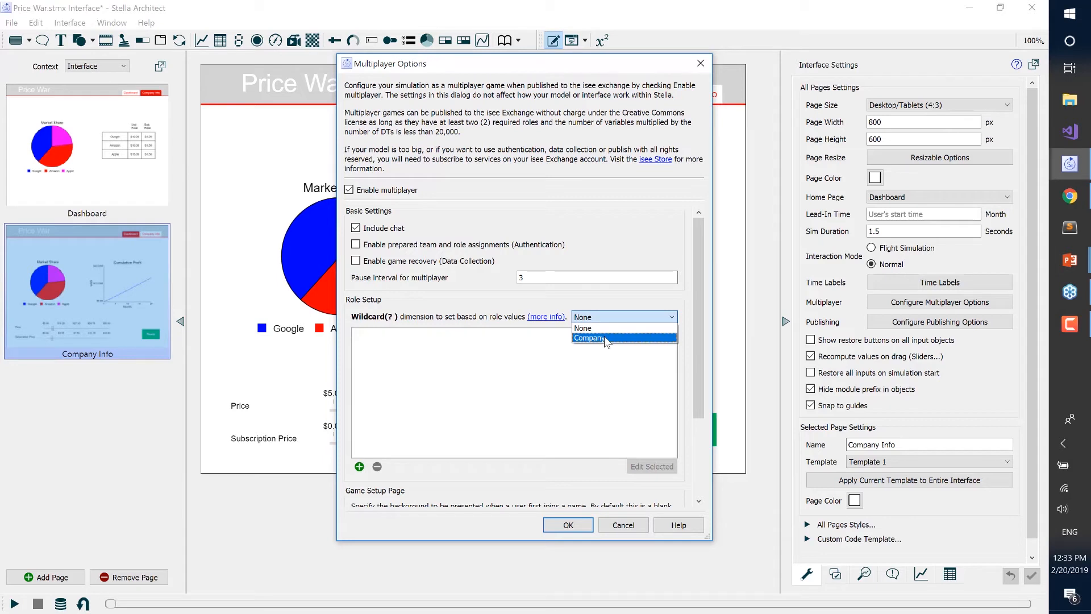
{"action": "left_click", "coordinate": [605, 338]}
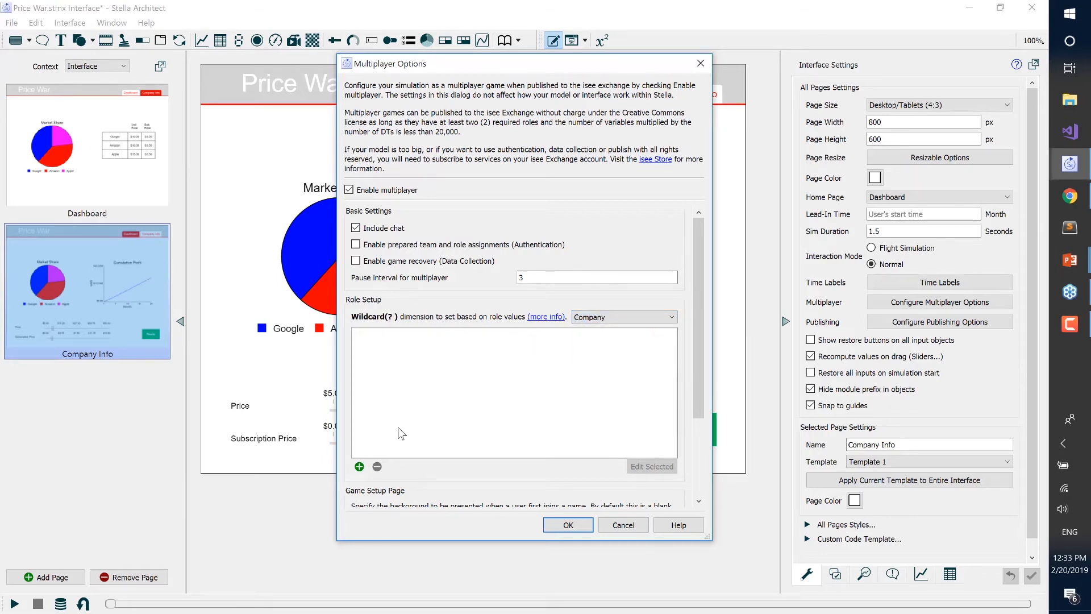
Add a required role named Google with number 1, start page Dashboard and the variable is active[Google].
{"action": "left_click", "coordinate": [360, 466]}
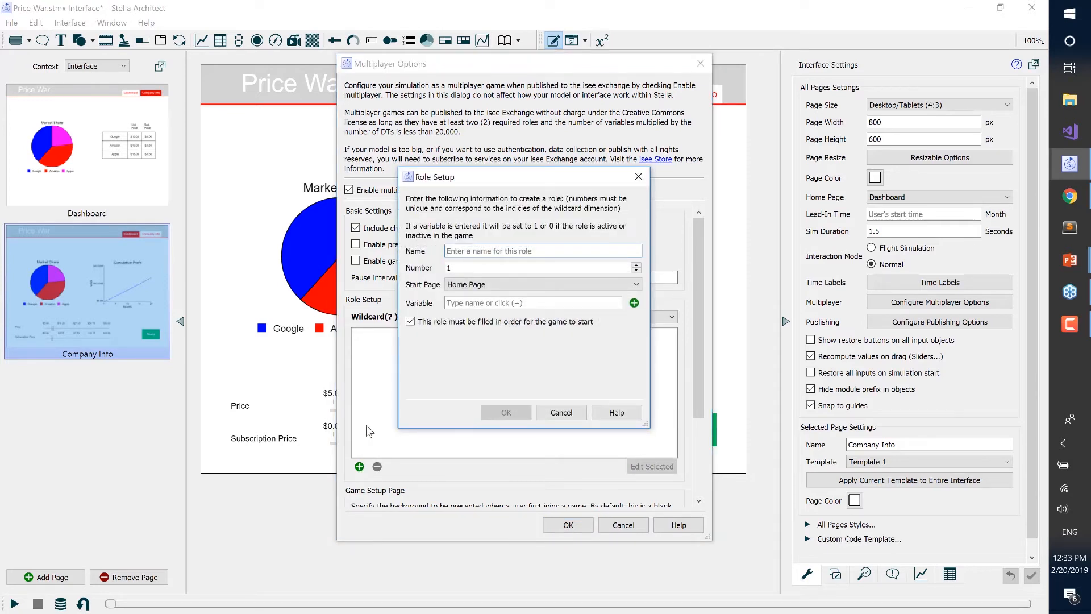
{"action": "type", "text": "Google"}
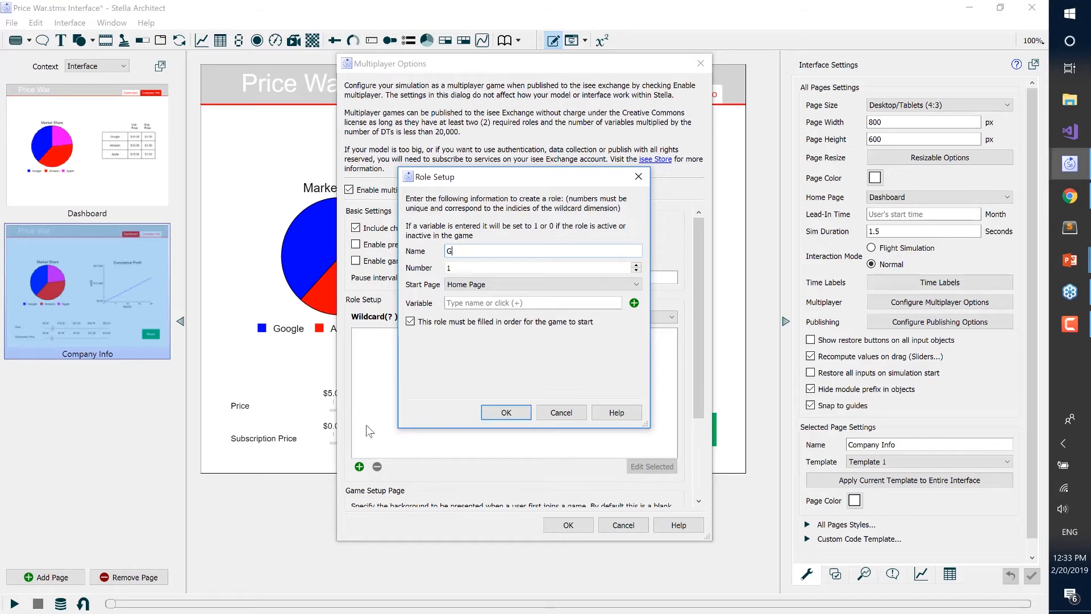
{"action": "left_click", "coordinate": [466, 283]}
{"action": "left_click", "coordinate": [476, 303]}
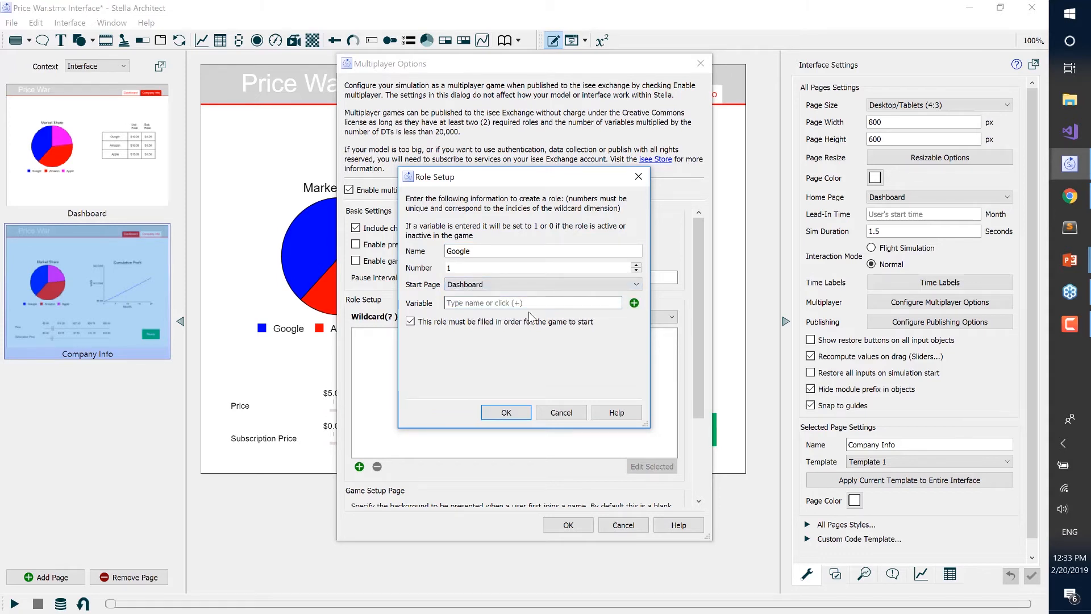
{"action": "left_click", "coordinate": [634, 303]}
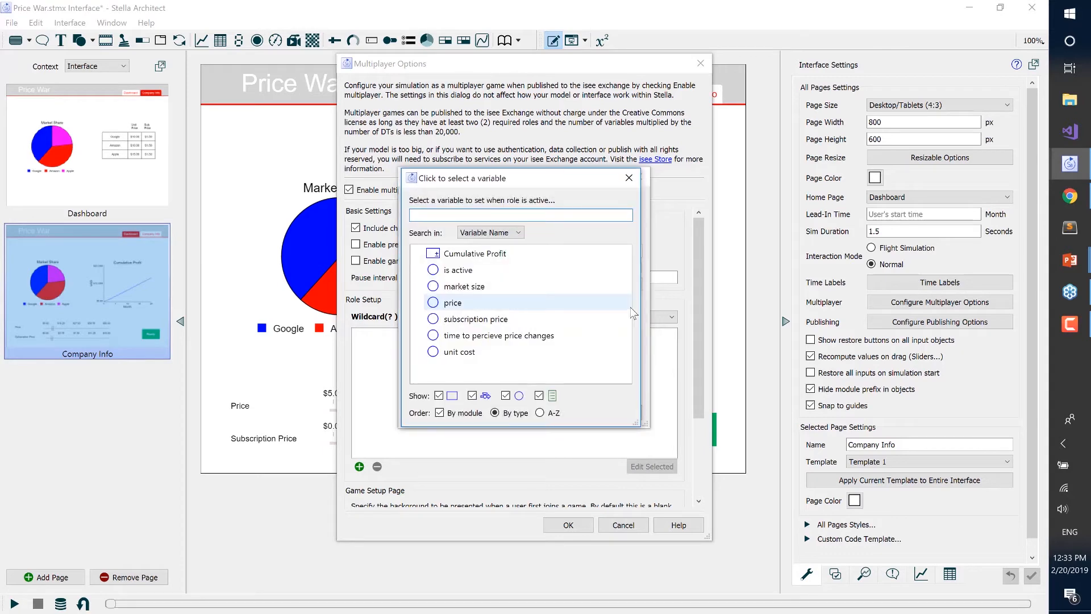
{"action": "type", "text": "is"}
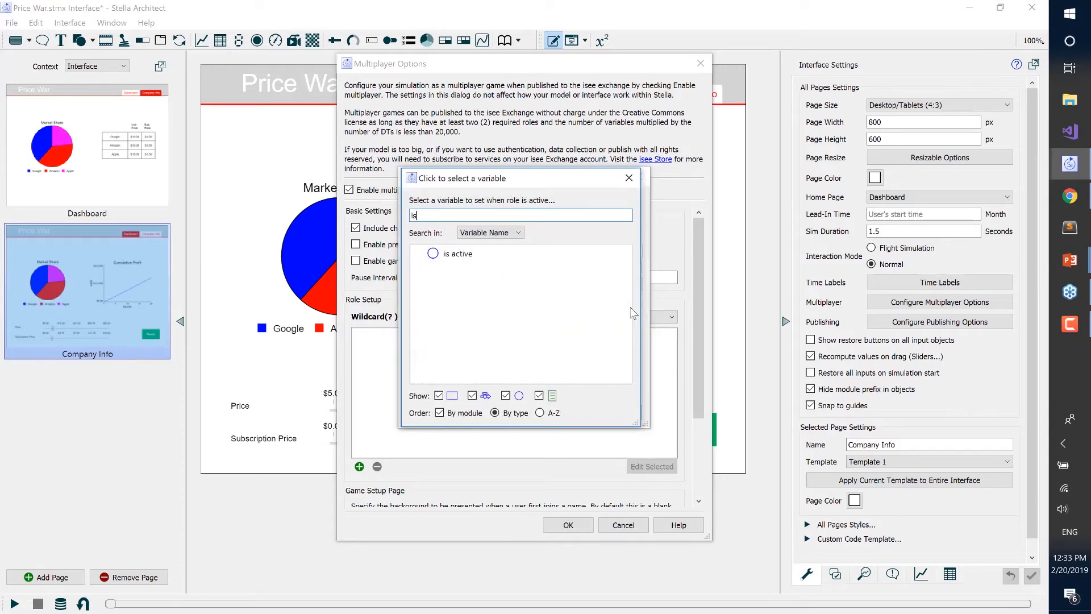
{"action": "left_click", "coordinate": [526, 255]}
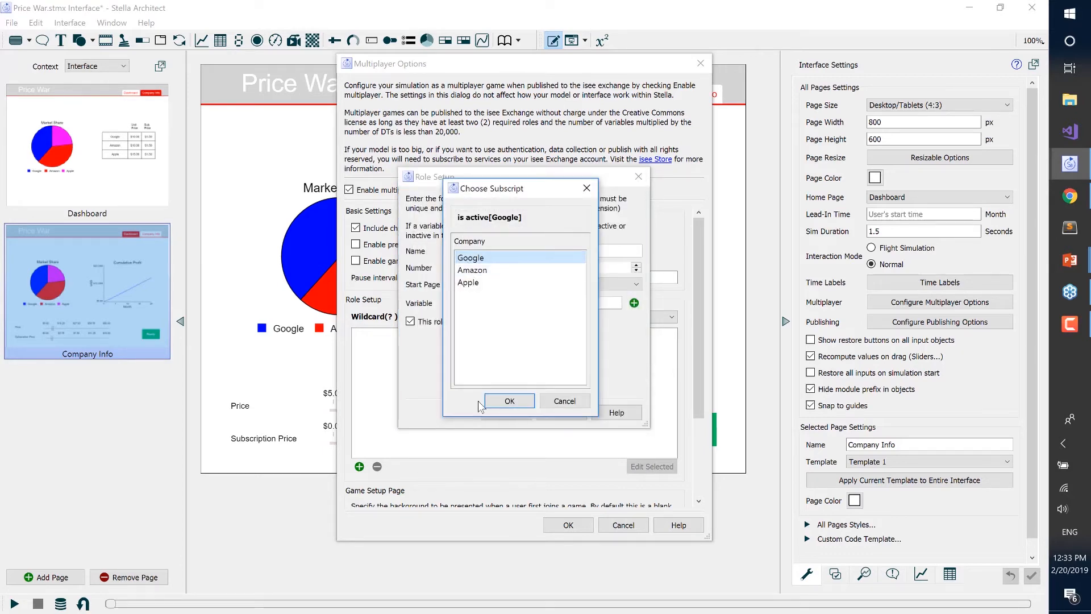
{"action": "left_click", "coordinate": [522, 402]}
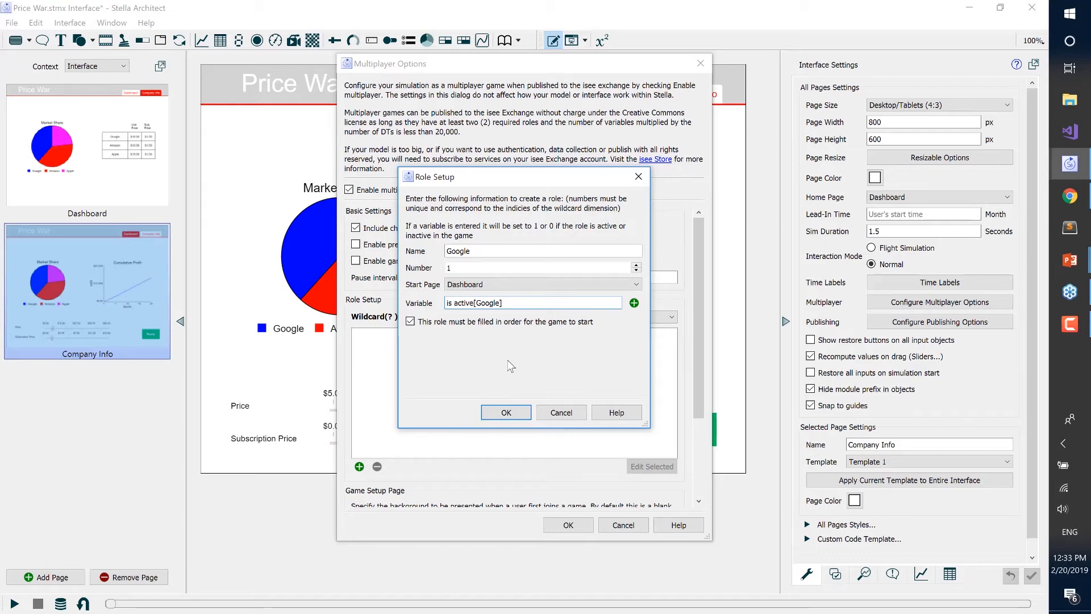
{"action": "left_click", "coordinate": [506, 413]}
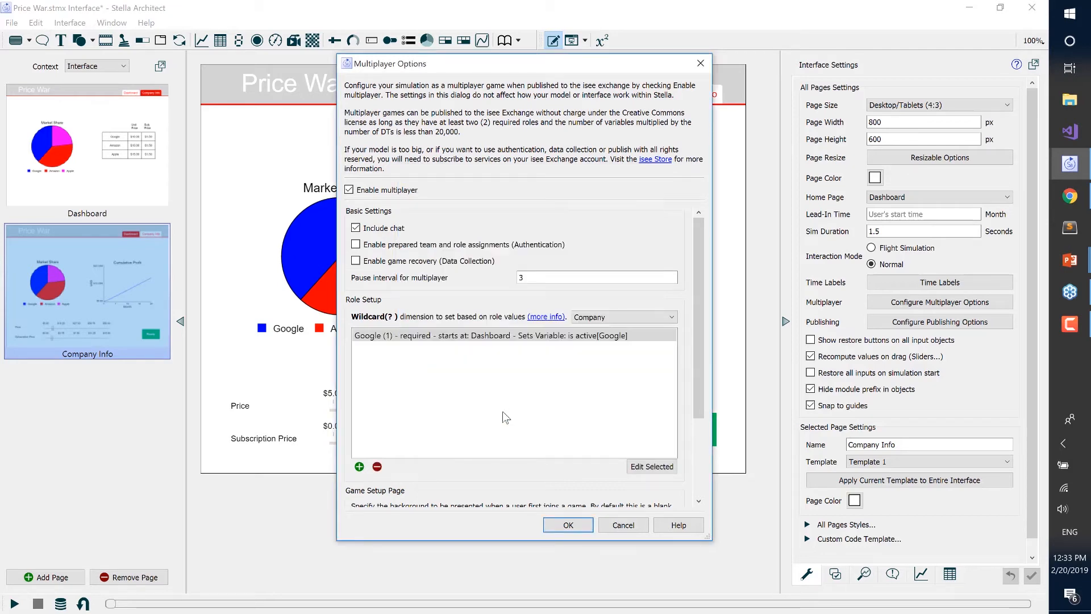
Add a second role named Amazon with number 2.
{"action": "left_click", "coordinate": [359, 467]}
{"action": "type", "text": "Amazon"}
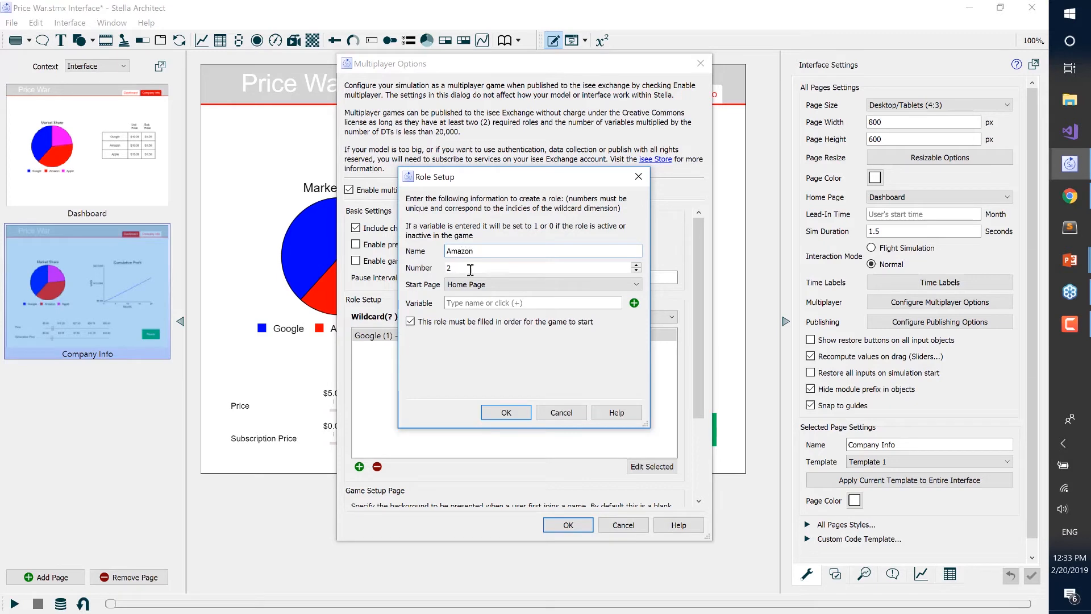
Set the Amazon role's start page to Dashboard.
{"action": "left_click", "coordinate": [478, 284]}
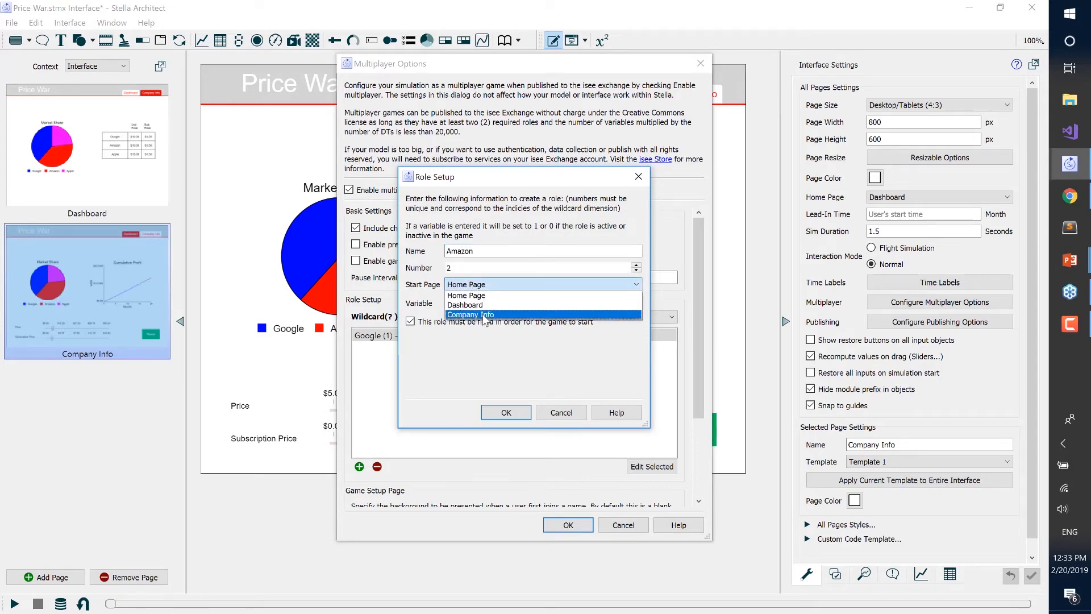
{"action": "left_click", "coordinate": [484, 315]}
{"action": "left_click", "coordinate": [480, 284]}
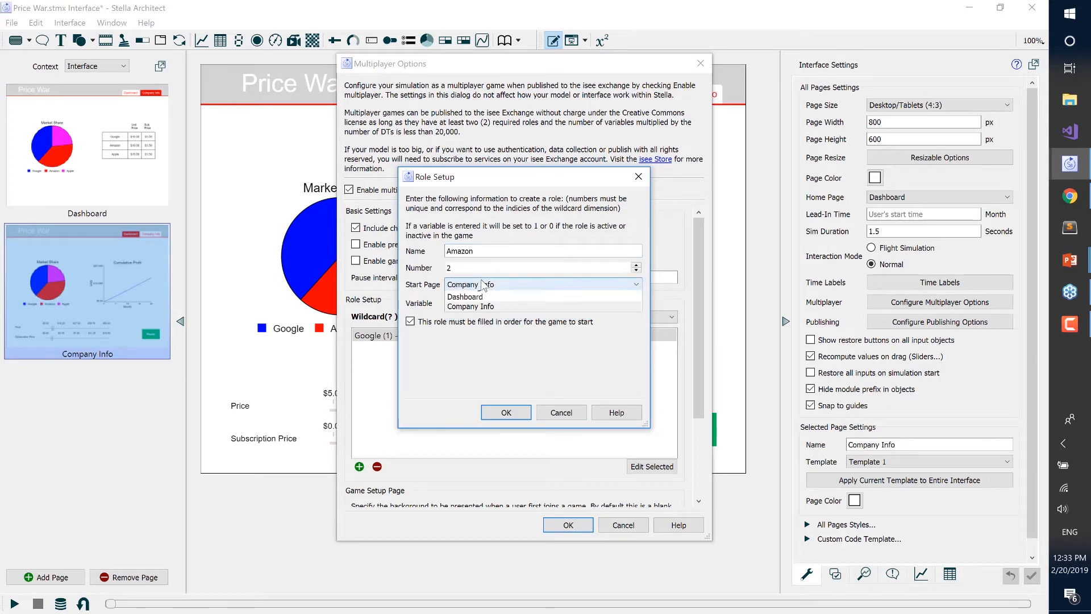
{"action": "left_click", "coordinate": [477, 305]}
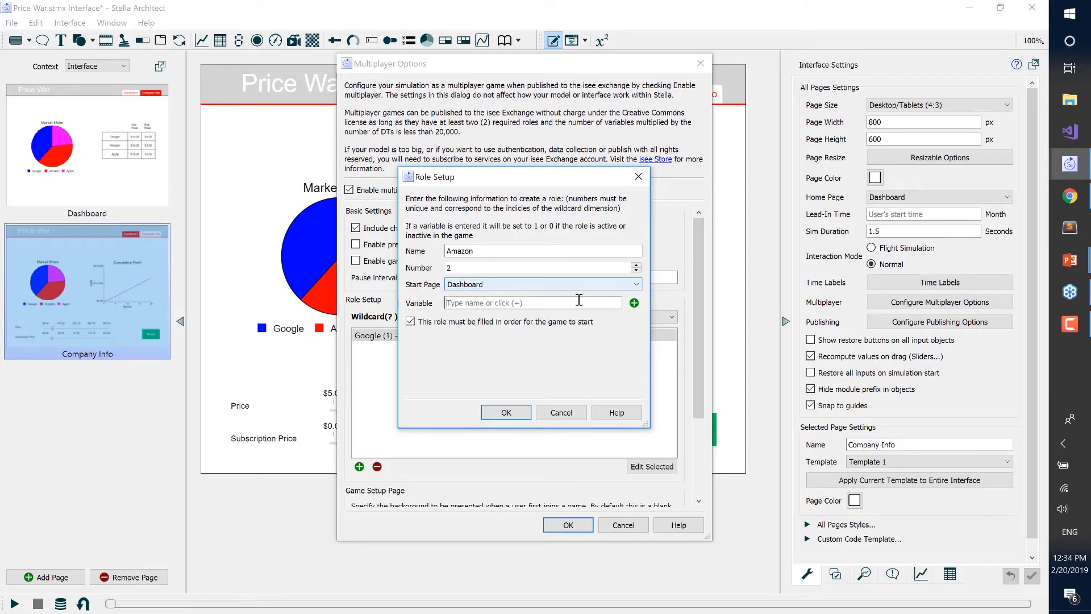
Assign the variable is active[Amazon] to the Amazon role and save the role.
{"action": "left_click", "coordinate": [634, 303]}
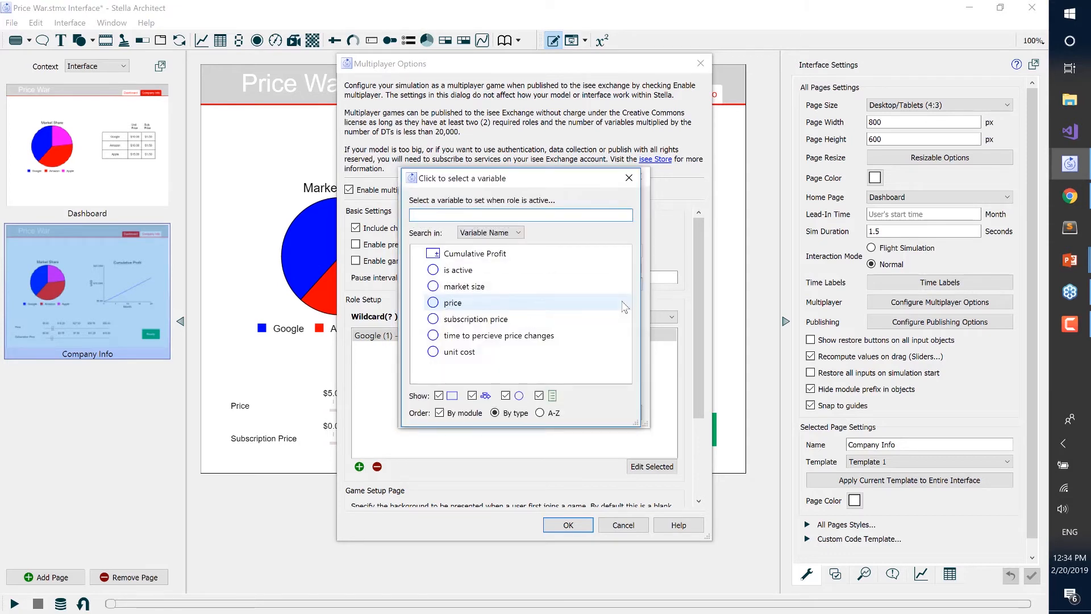
{"action": "type", "text": "is"}
{"action": "double_click", "coordinate": [455, 253]}
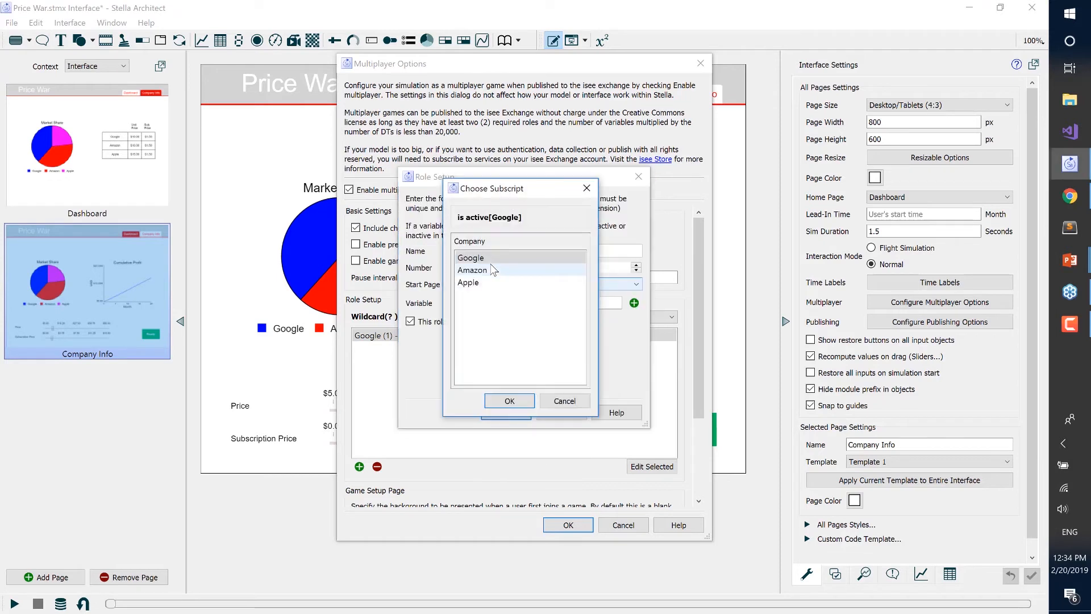
{"action": "left_click", "coordinate": [490, 270]}
{"action": "left_click", "coordinate": [509, 402]}
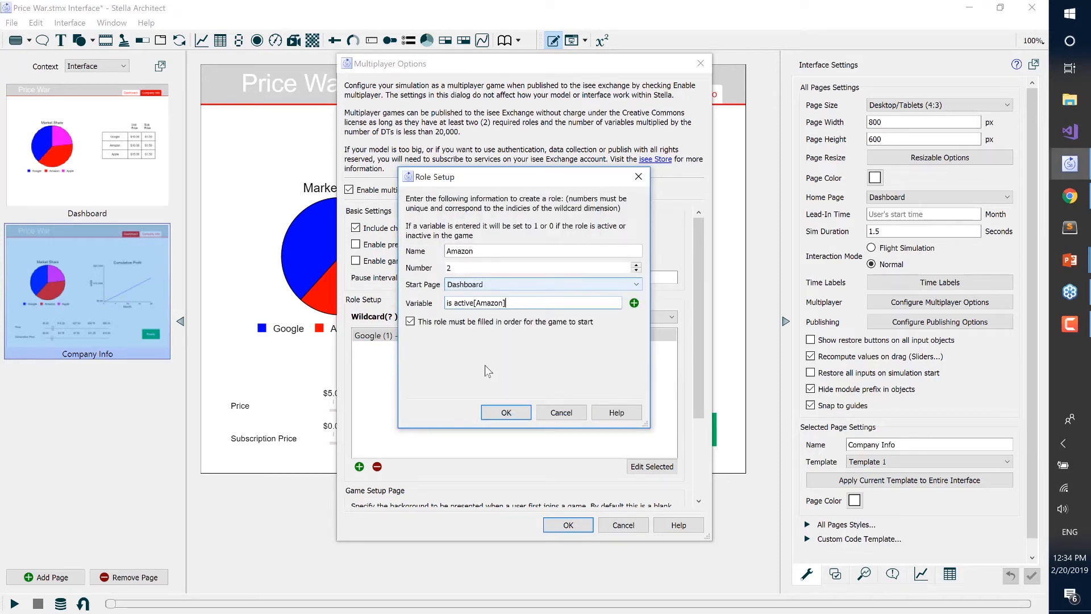
{"action": "left_click", "coordinate": [513, 411]}
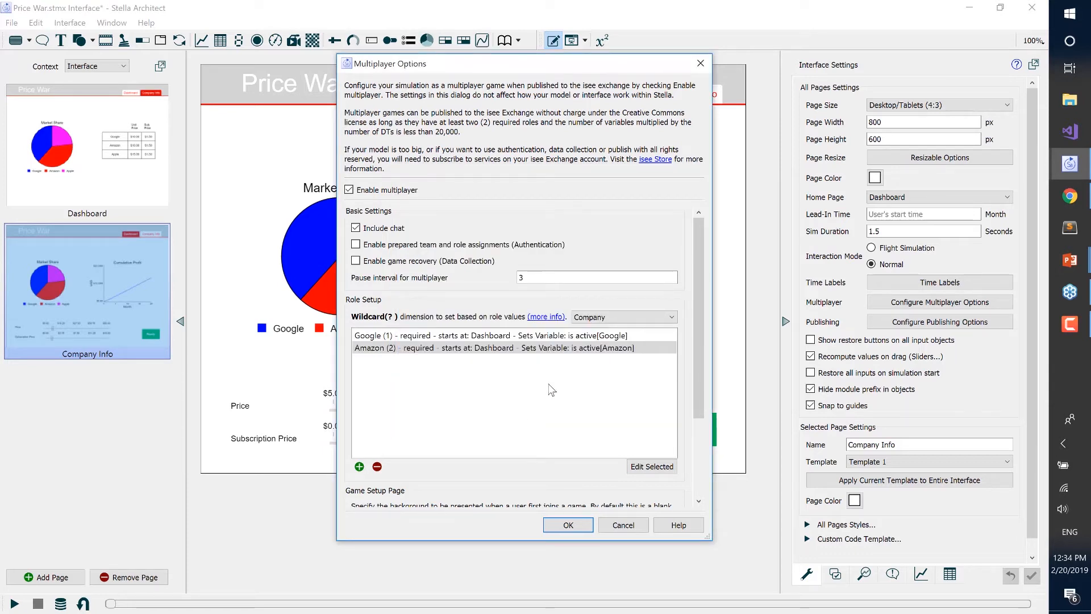
Add a third multiplayer role named Apple with Dashboard as its start page.
{"action": "left_click", "coordinate": [359, 467]}
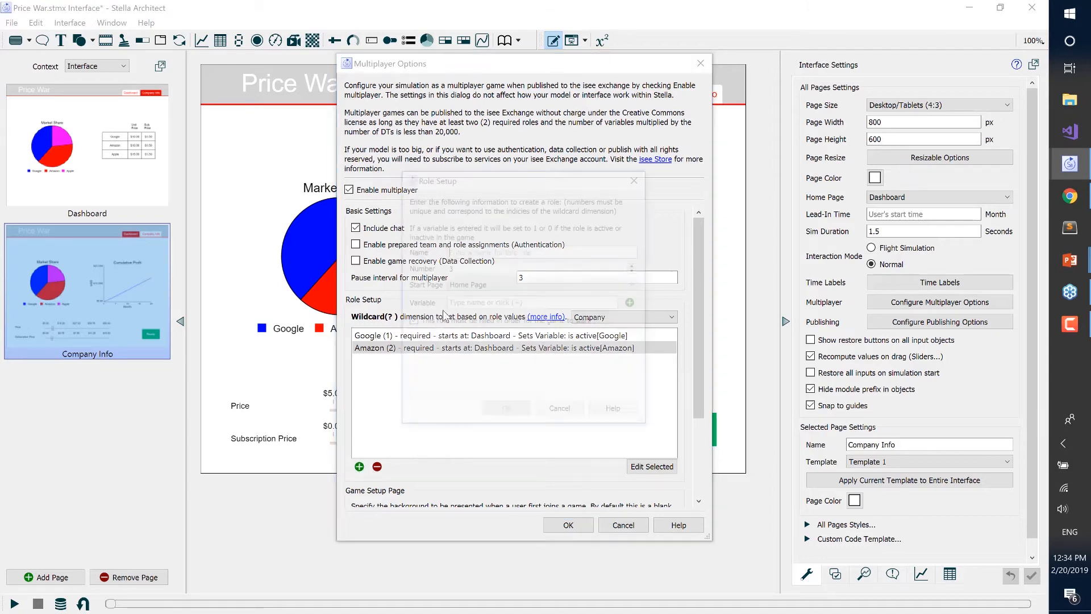
{"action": "type", "text": "Apple"}
{"action": "left_click", "coordinate": [483, 284]}
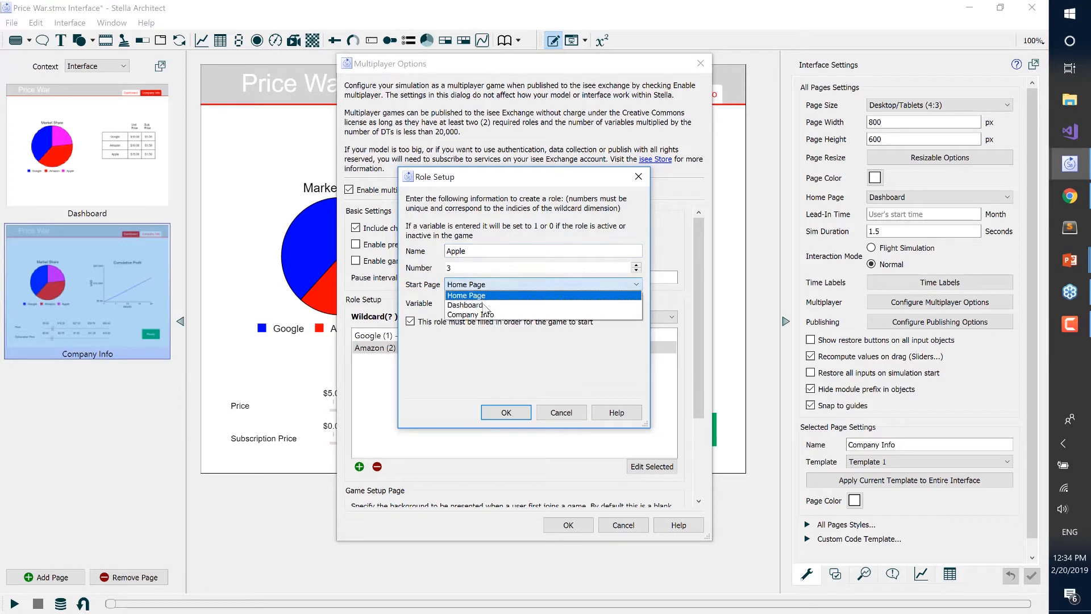
{"action": "left_click", "coordinate": [483, 305]}
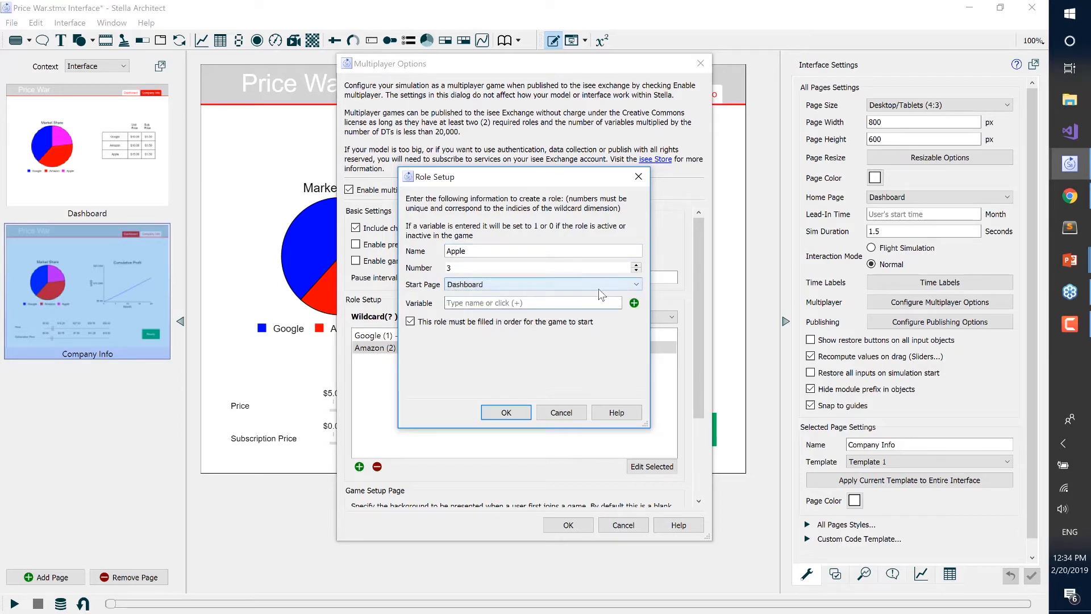
Assign the variable is active[Apple] to the Apple role.
{"action": "left_click", "coordinate": [634, 302]}
{"action": "type", "text": "is"}
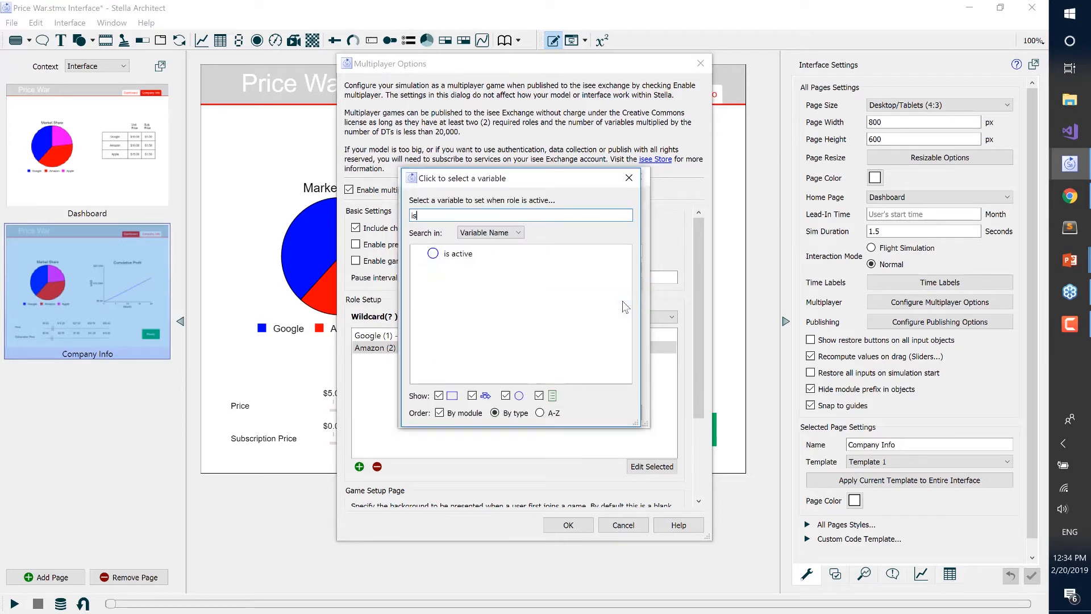
{"action": "left_click", "coordinate": [498, 256]}
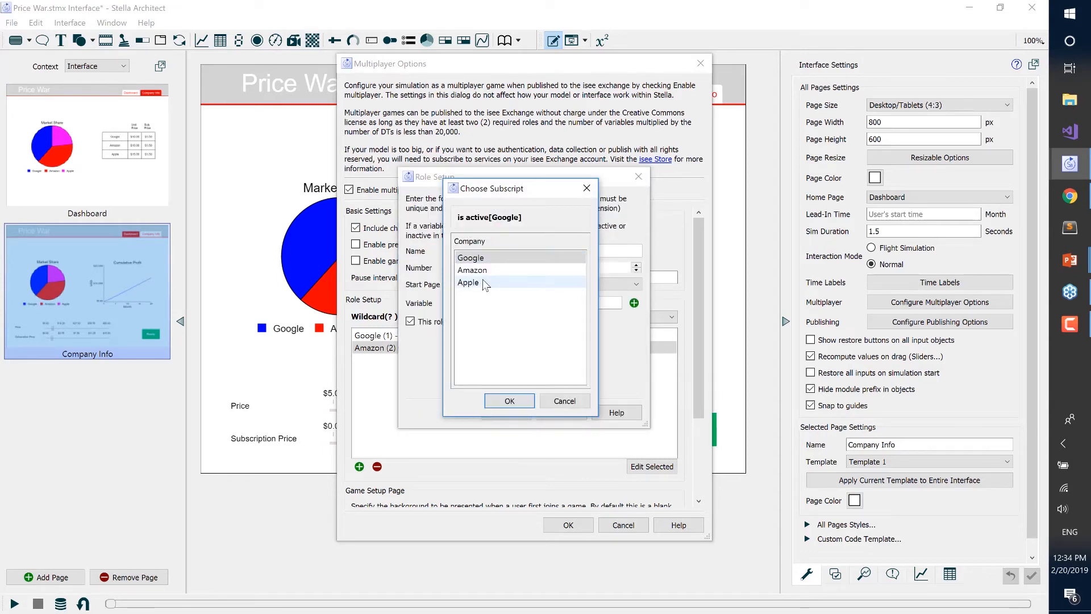
{"action": "left_click", "coordinate": [486, 283]}
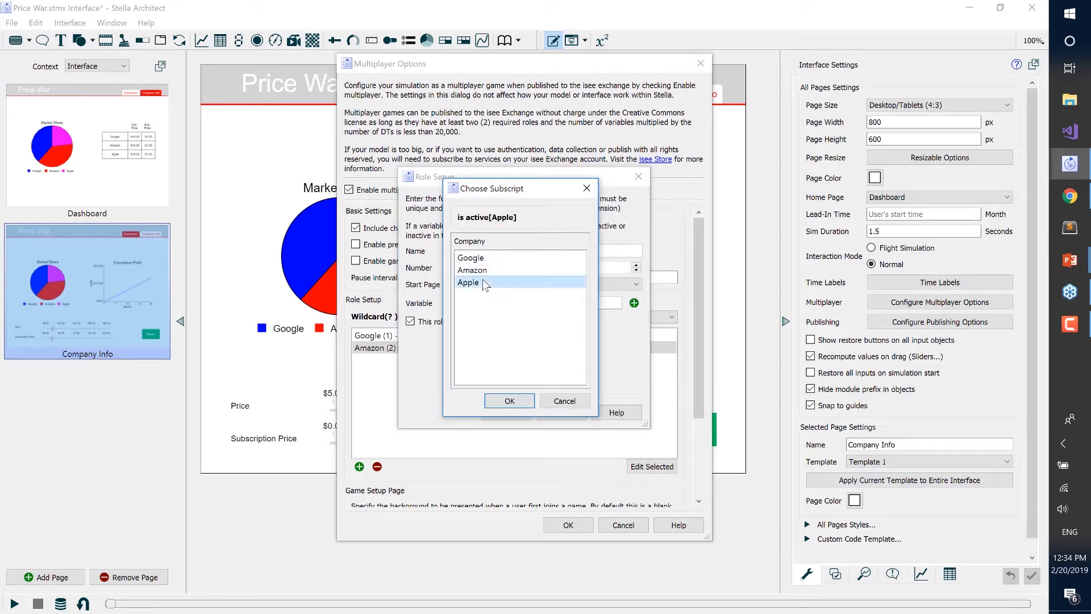
{"action": "left_click", "coordinate": [509, 401]}
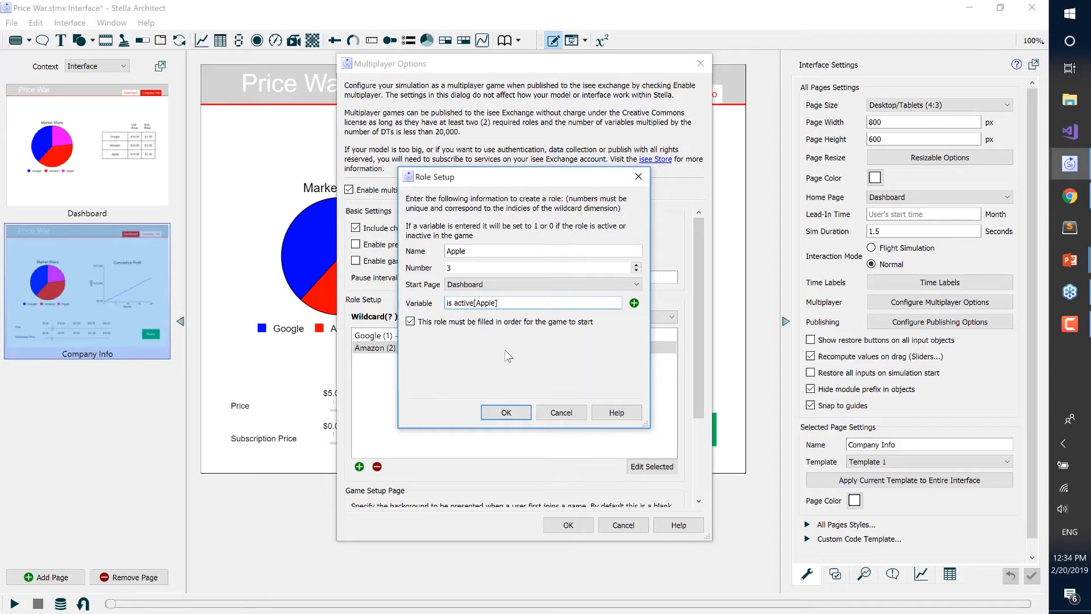
Make the Apple role optional for starting the game, and save the role and the multiplayer options.
{"action": "left_click", "coordinate": [410, 322]}
{"action": "left_click", "coordinate": [504, 411]}
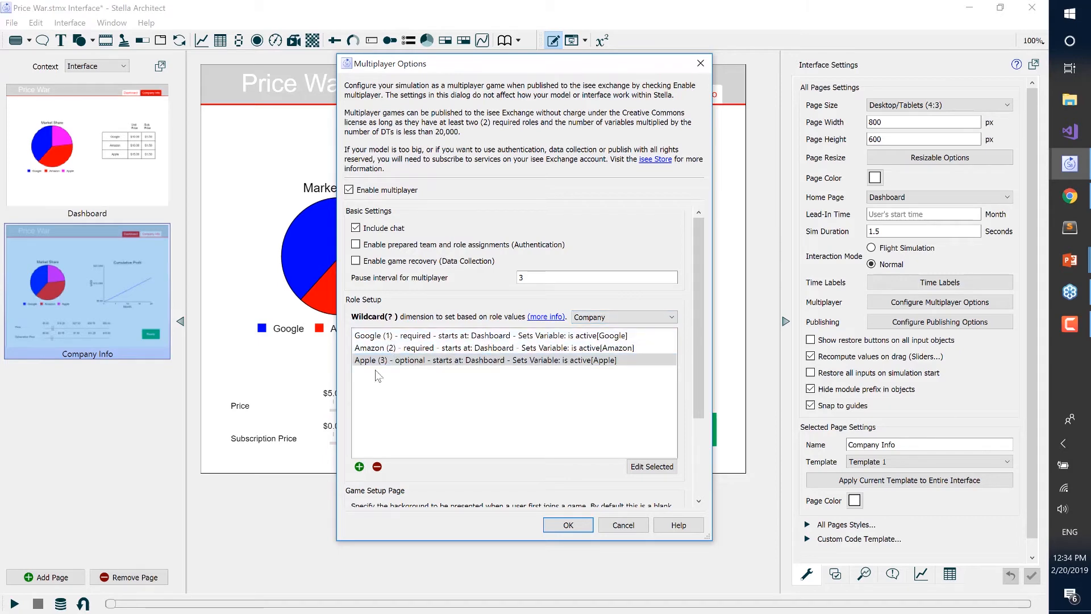
{"action": "left_click", "coordinate": [566, 525]}
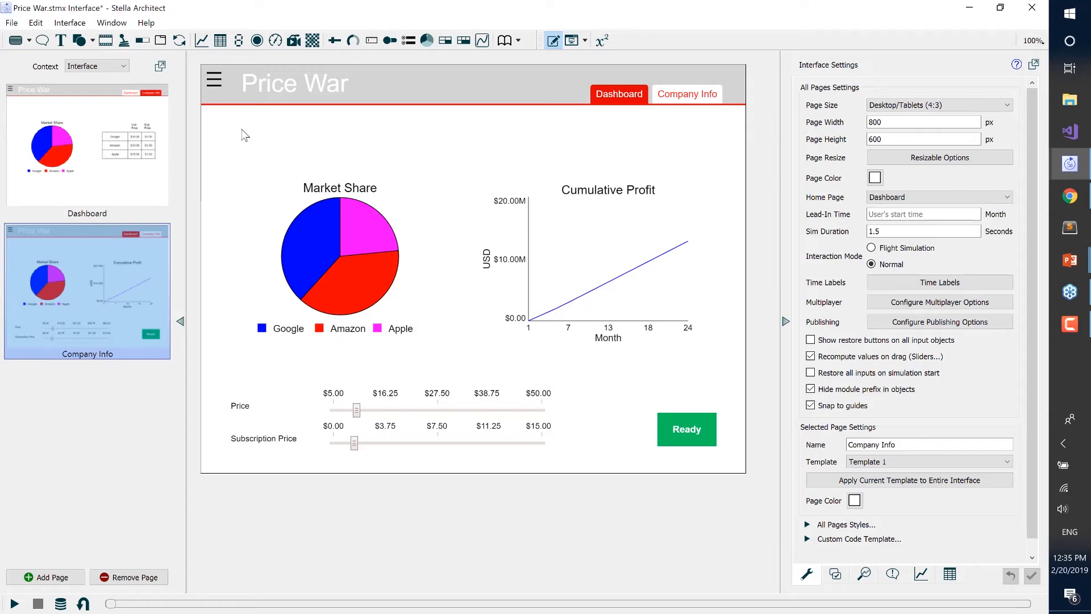
Add a text box reading "Google", about 260 by 58 px, below the header of Template 1.
{"action": "left_click", "coordinate": [114, 68]}
{"action": "left_click", "coordinate": [106, 87]}
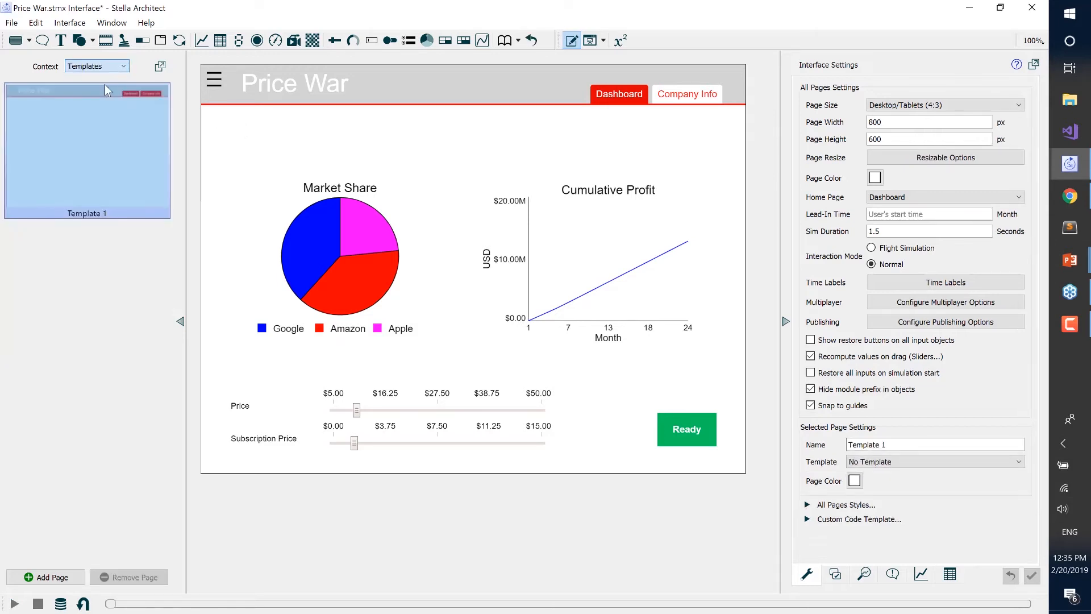
{"action": "left_click", "coordinate": [61, 40]}
{"action": "left_click", "coordinate": [265, 142]}
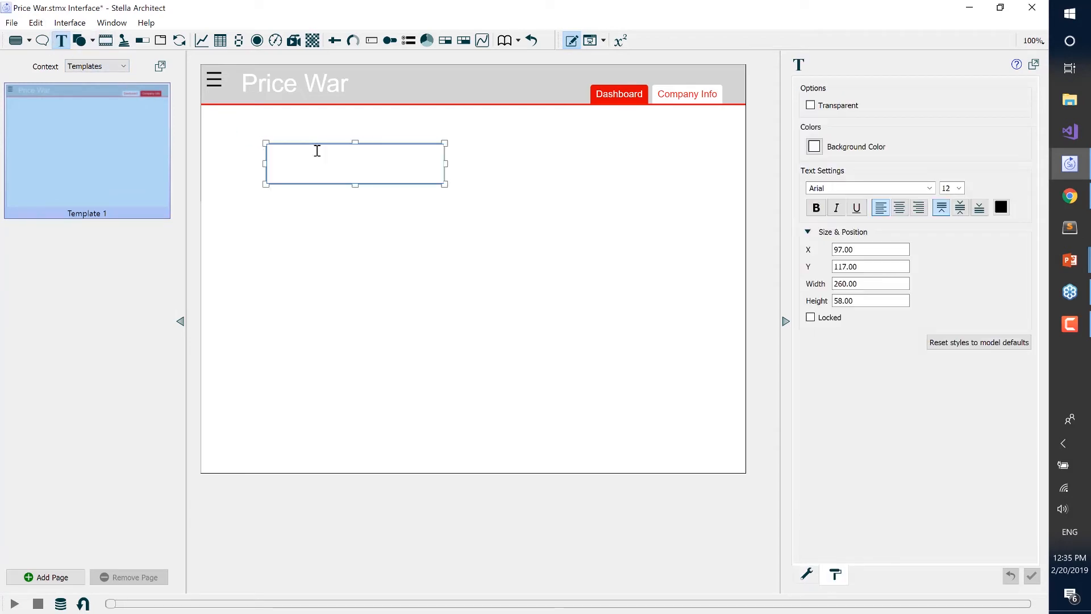
{"action": "type", "text": "Google"}
Set the Google label's font size to 20 and shrink its box to about 107 by 37 px.
{"action": "left_click", "coordinate": [958, 191]}
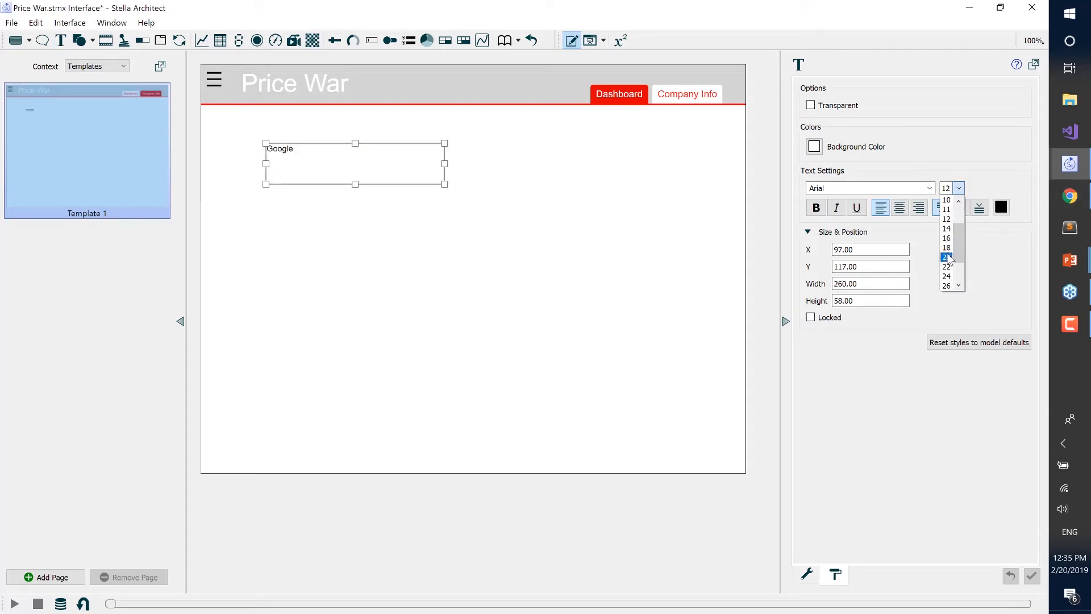
{"action": "left_click", "coordinate": [947, 258]}
{"action": "left_click_drag", "start_coordinate": [366, 164], "coordinate": [340, 170]}
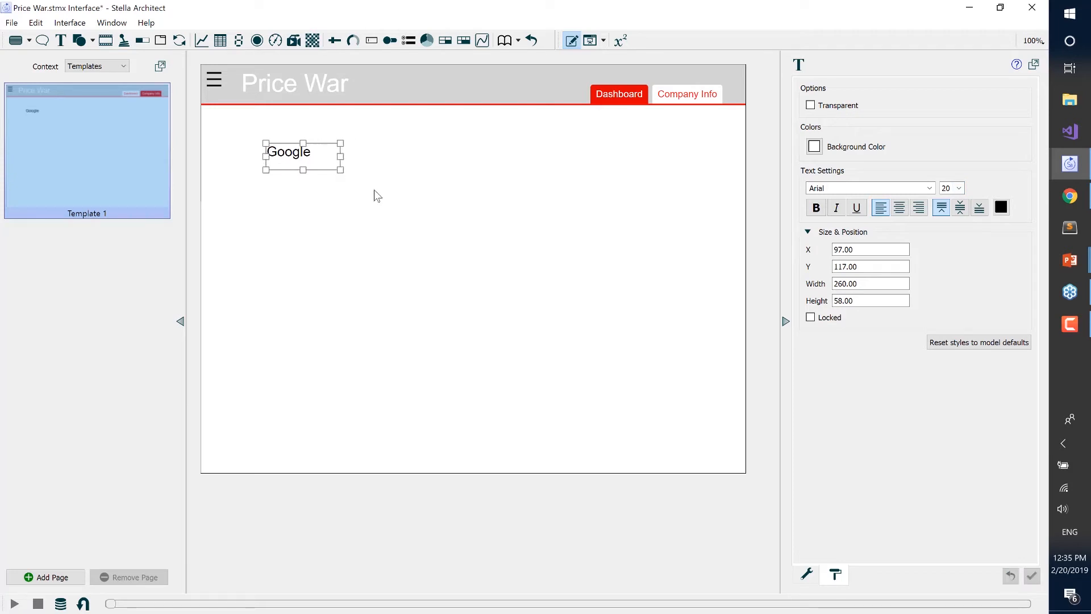
{"action": "left_click", "coordinate": [373, 194]}
Duplicate the Google label twice and change the copies' text to "Amazon" and "Apple".
{"action": "left_click", "coordinate": [320, 162]}
{"action": "key", "text": "ctrl+v"}
{"action": "key", "text": "ctrl+v"}
{"action": "double_click", "coordinate": [327, 191]}
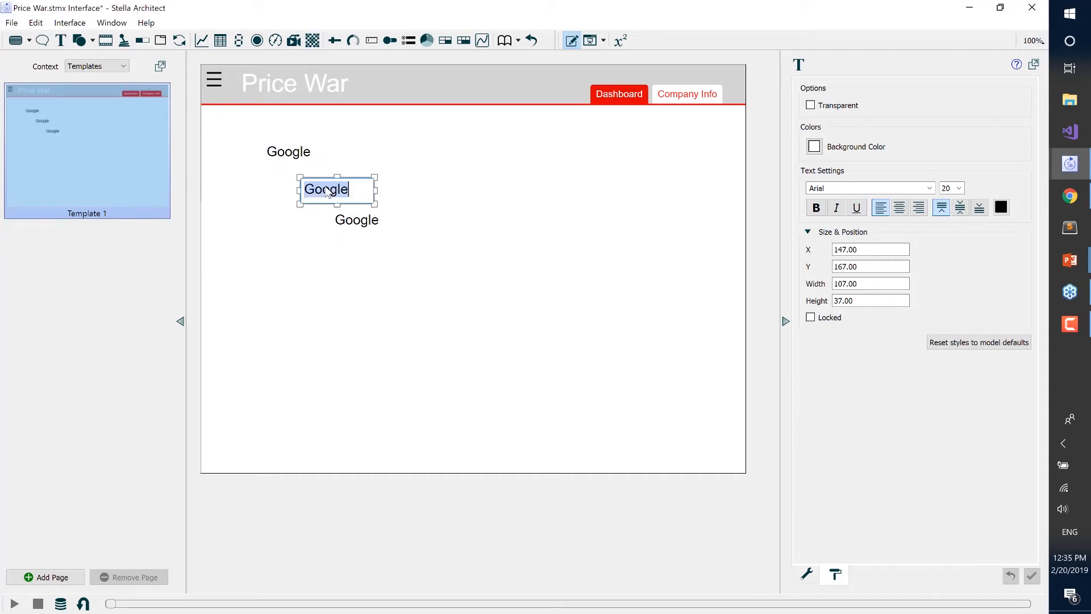
{"action": "type", "text": "Amazon"}
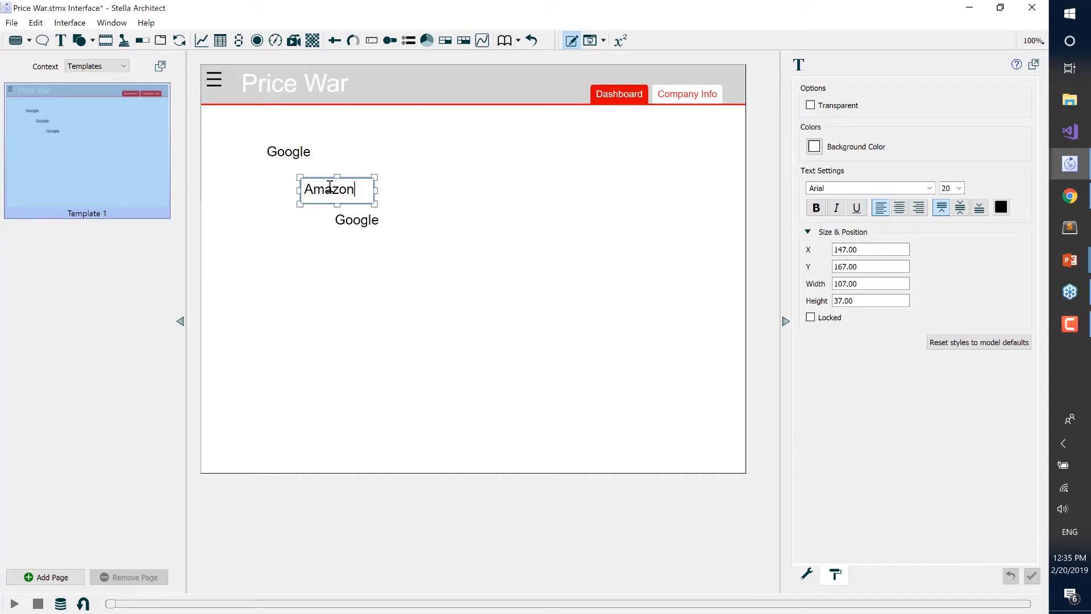
{"action": "double_click", "coordinate": [355, 219]}
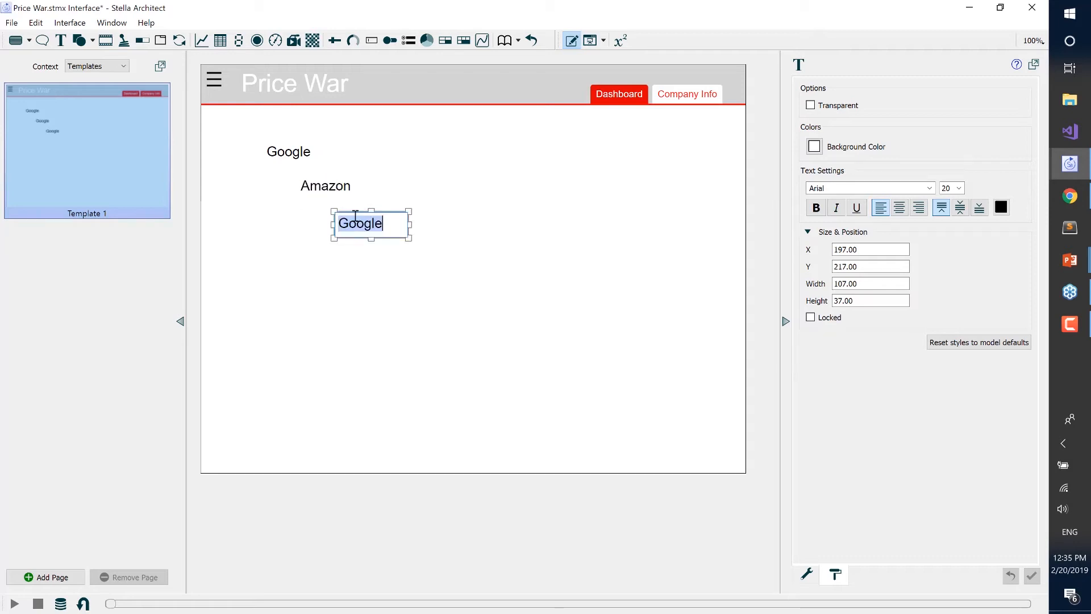
{"action": "type", "text": "Apple"}
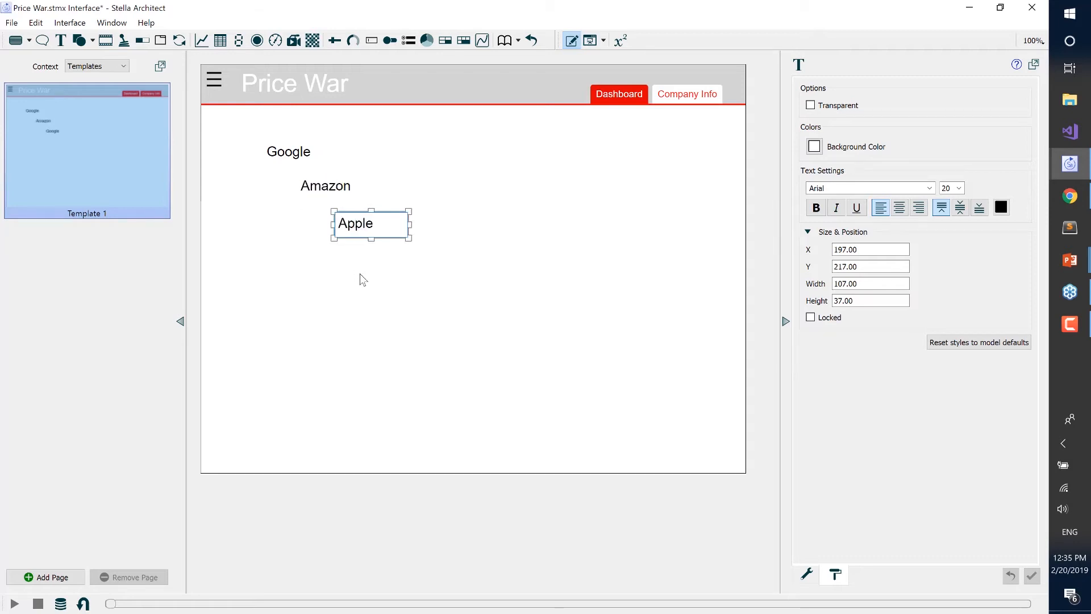
{"action": "left_click", "coordinate": [360, 274]}
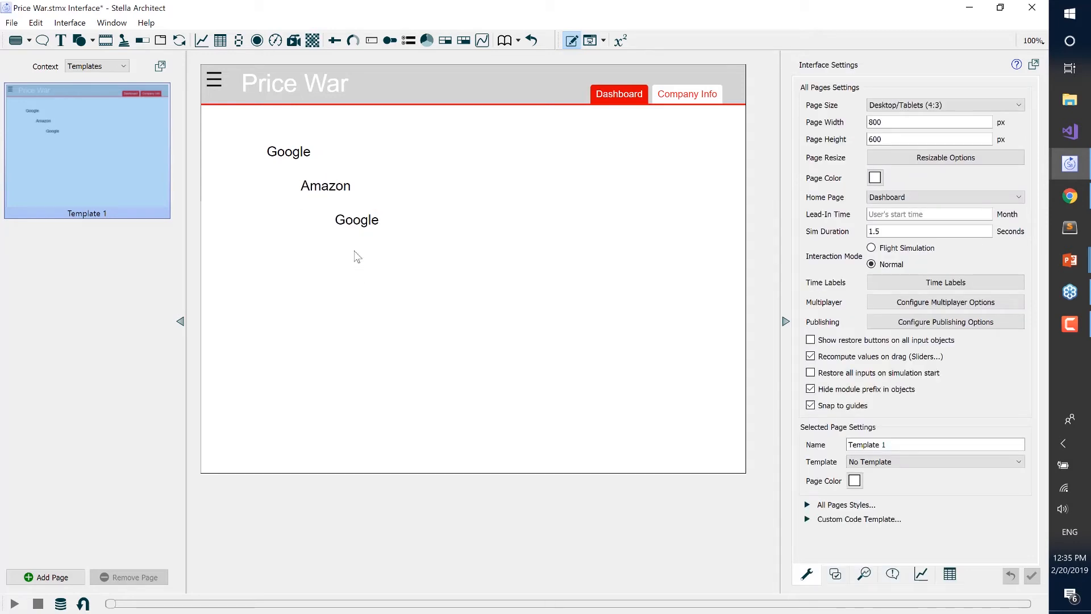
Restrict the Google label's object visibility to the Google role only.
{"action": "left_click", "coordinate": [302, 158]}
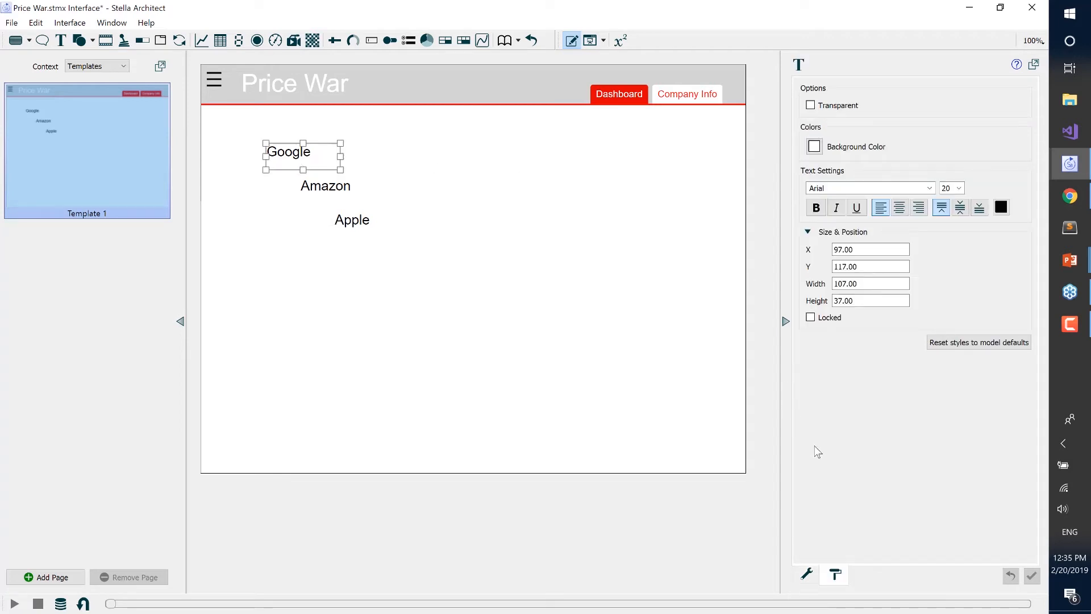
{"action": "left_click", "coordinate": [810, 578]}
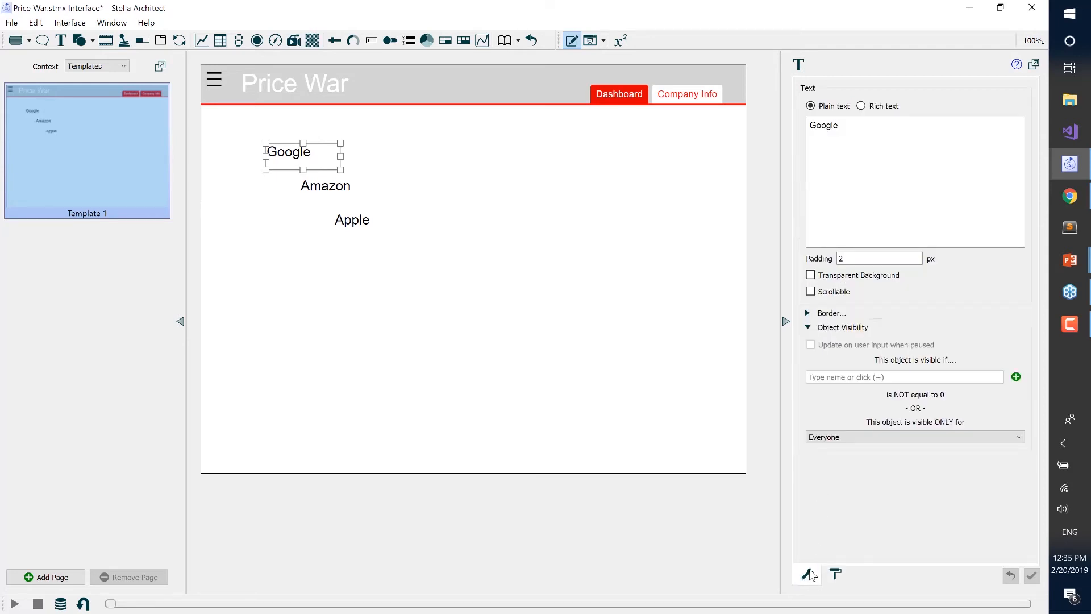
{"action": "left_click", "coordinate": [809, 328]}
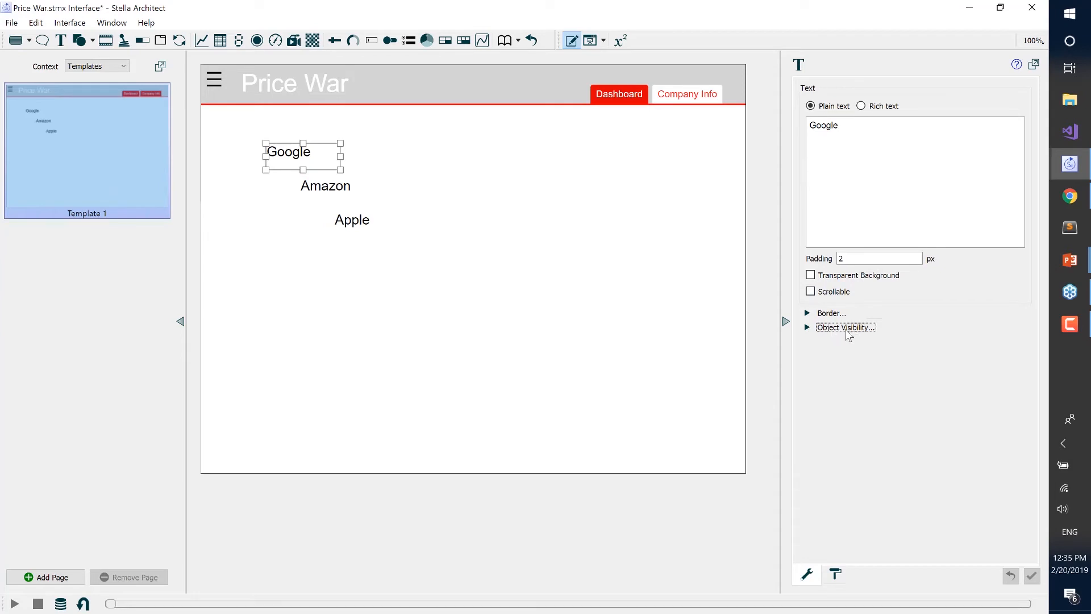
{"action": "left_click", "coordinate": [808, 328]}
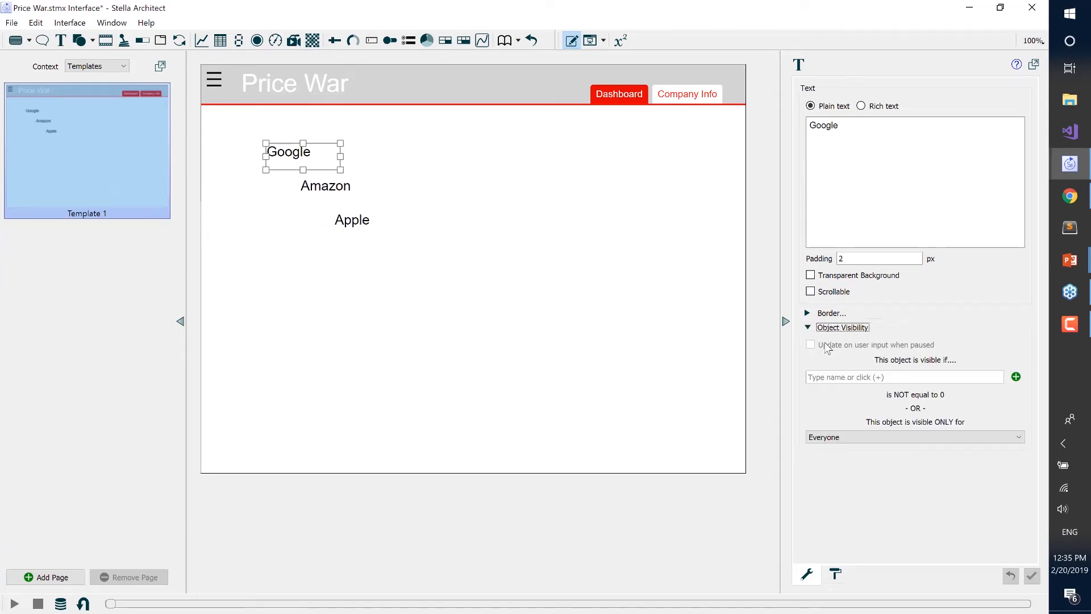
{"action": "left_click", "coordinate": [921, 436]}
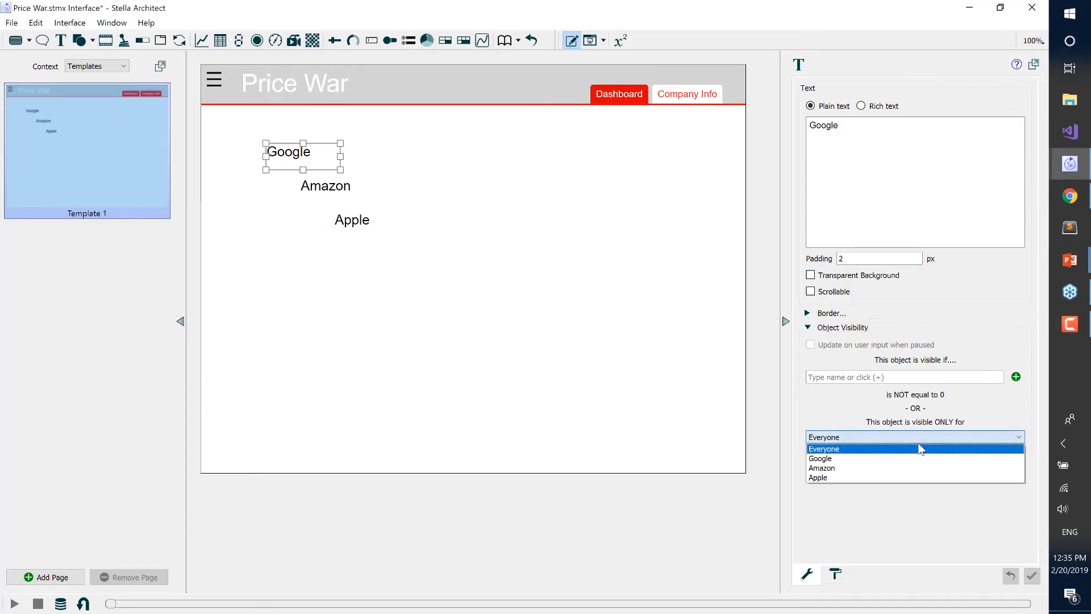
{"action": "left_click", "coordinate": [919, 458]}
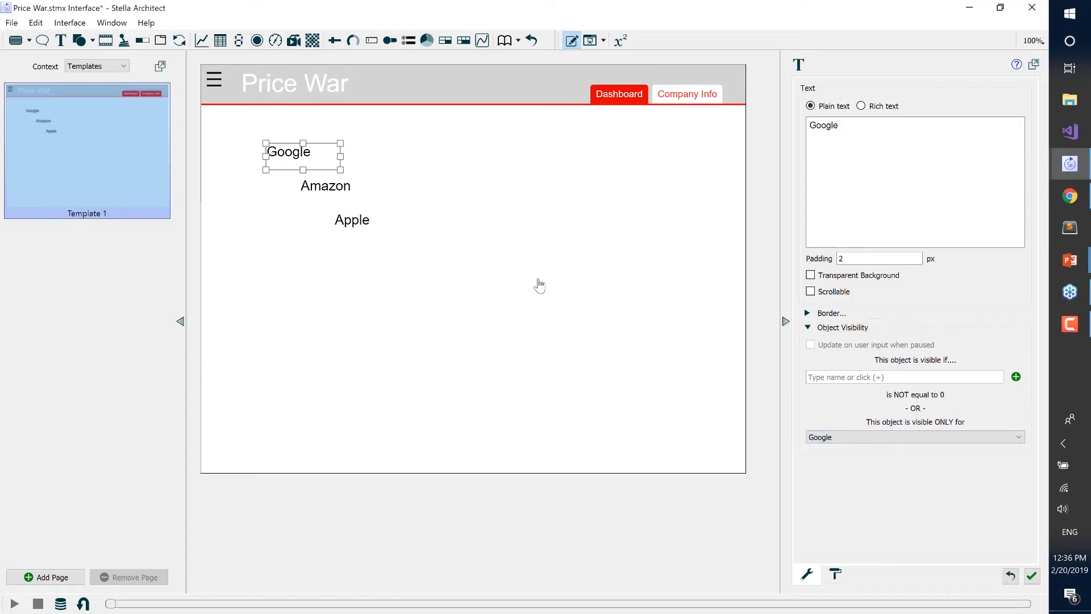
Make the Amazon label visible only for the Amazon role.
{"action": "left_click", "coordinate": [354, 190]}
{"action": "left_click", "coordinate": [820, 439]}
{"action": "left_click", "coordinate": [822, 455]}
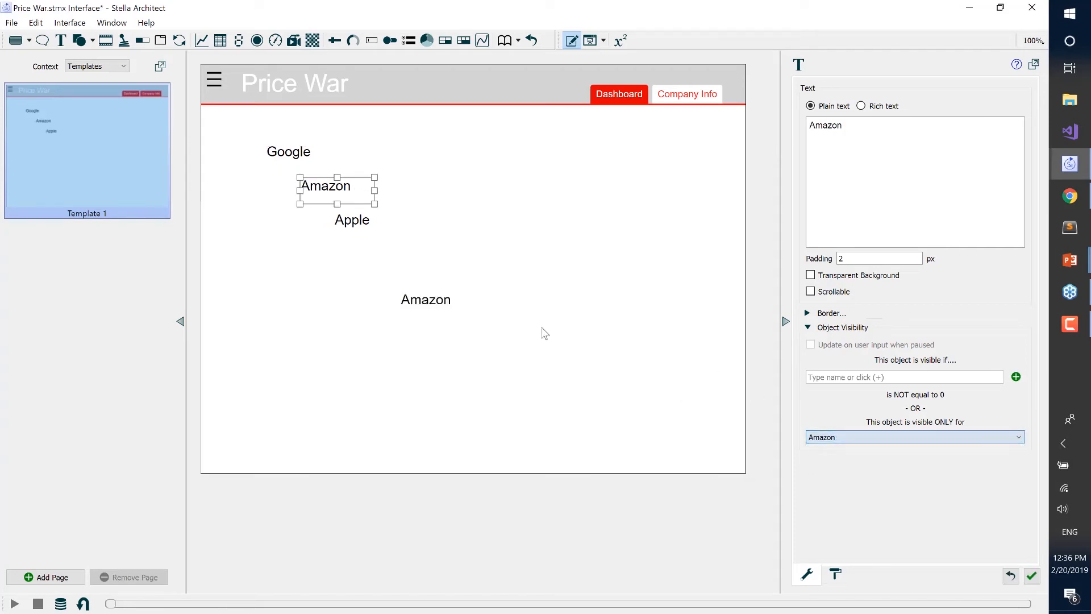
Make the Apple label visible only for the Apple role.
{"action": "left_click", "coordinate": [363, 226]}
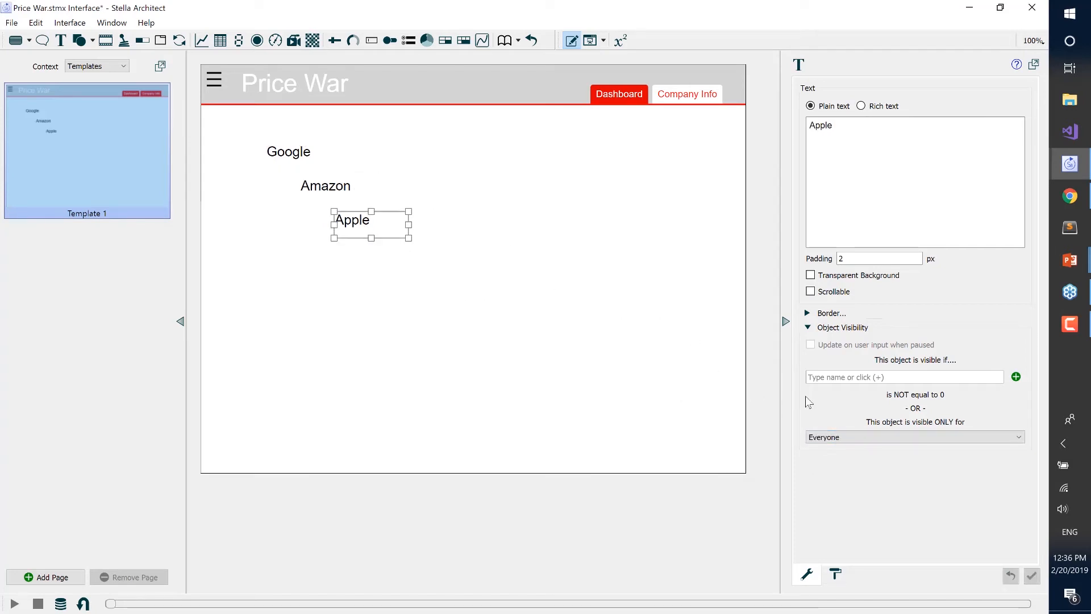
{"action": "left_click", "coordinate": [833, 439]}
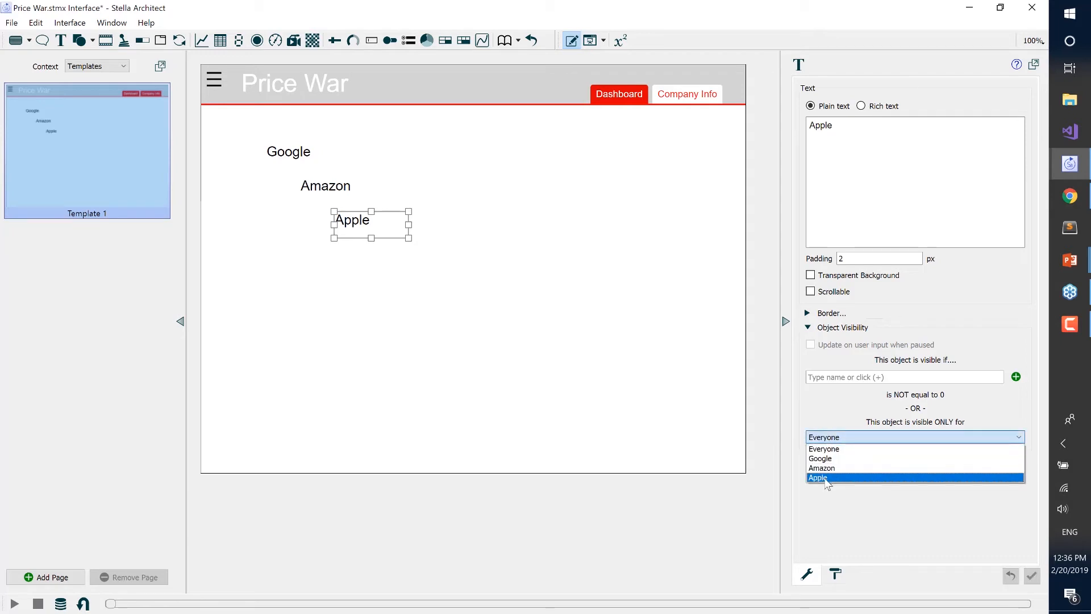
{"action": "left_click", "coordinate": [828, 483]}
{"action": "left_click", "coordinate": [471, 344]}
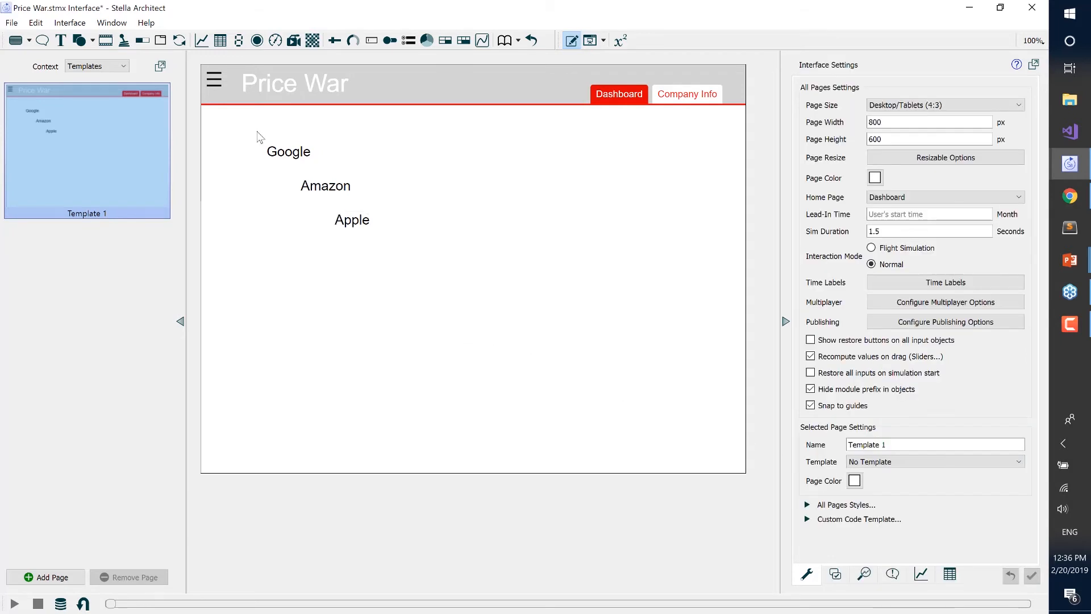
Move the Google, Amazon and Apple labels on top of one another just below the Price War header.
{"action": "left_click_drag", "start_coordinate": [291, 158], "coordinate": [241, 123]}
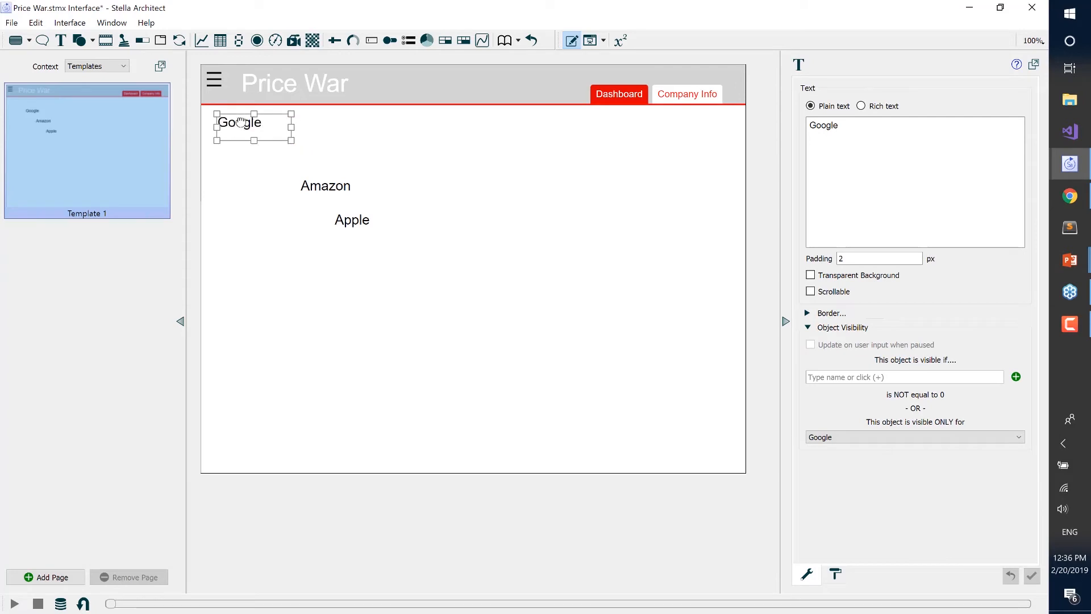
{"action": "left_click", "coordinate": [332, 168]}
{"action": "left_click_drag", "start_coordinate": [324, 183], "coordinate": [248, 115]}
{"action": "left_click_drag", "start_coordinate": [336, 205], "coordinate": [237, 121]}
{"action": "left_click", "coordinate": [296, 259]}
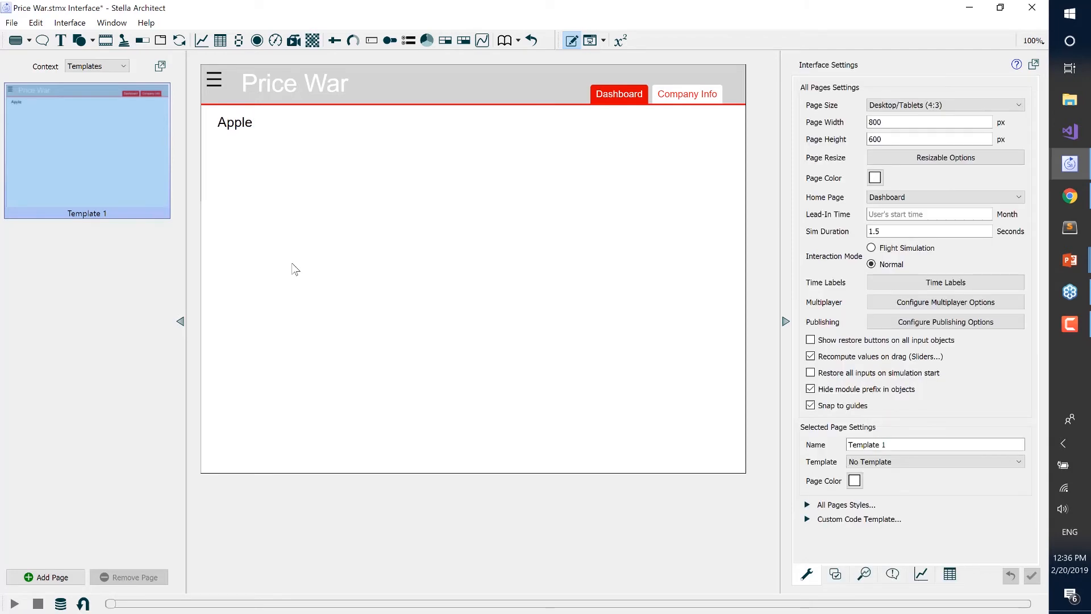
Return to the Interface pages and view the label on the Dashboard and Company Info pages.
{"action": "left_click", "coordinate": [110, 67]}
{"action": "left_click", "coordinate": [102, 77]}
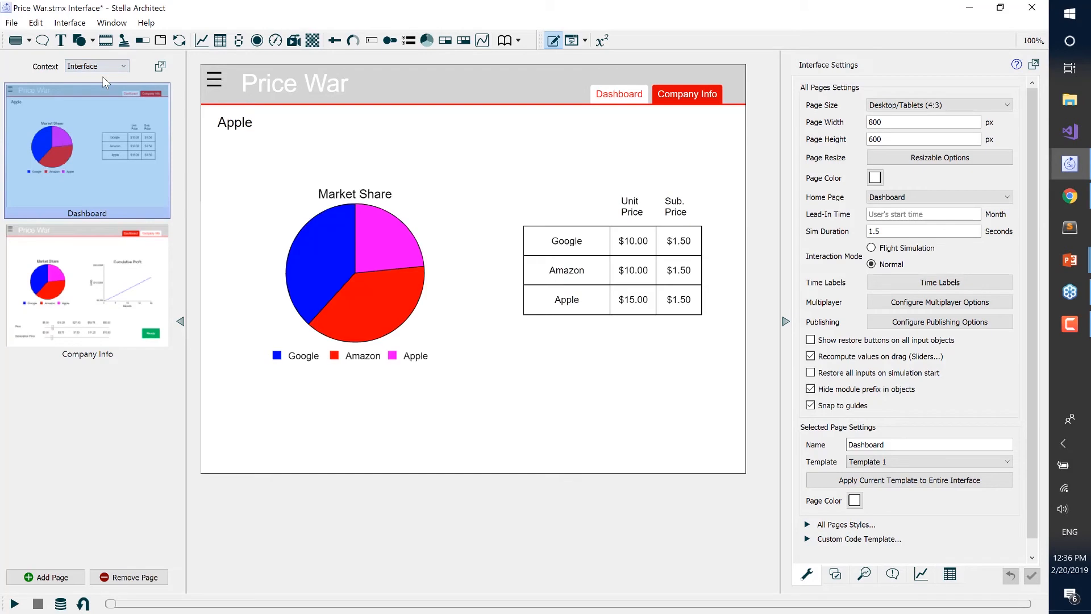
{"action": "left_click", "coordinate": [86, 271]}
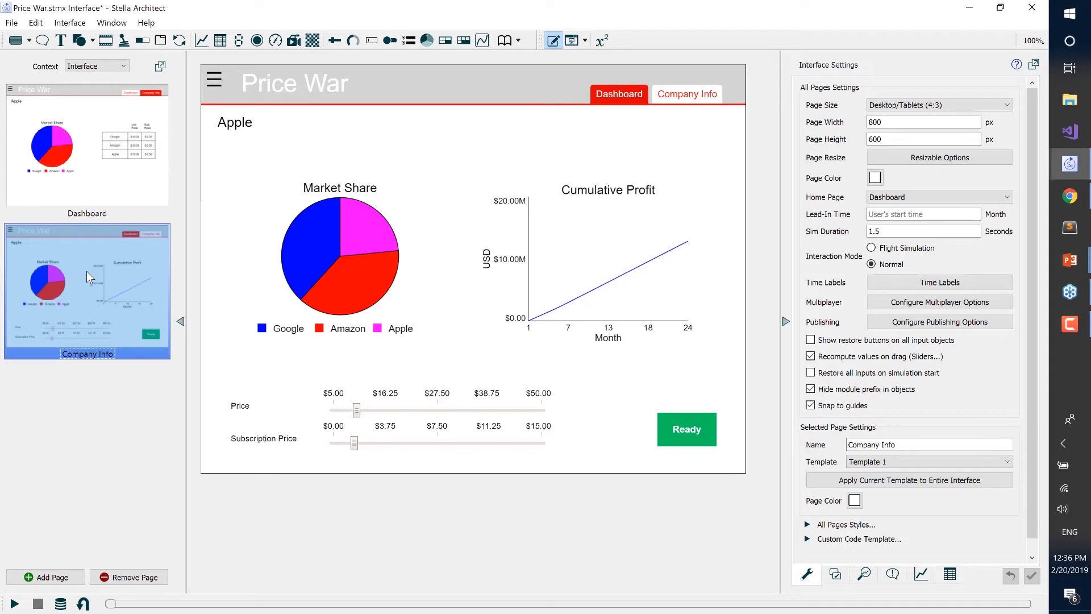
Start publishing the interface to isee Exchange, enlarge the window and look through the already published simulations.
{"action": "left_click", "coordinate": [12, 24]}
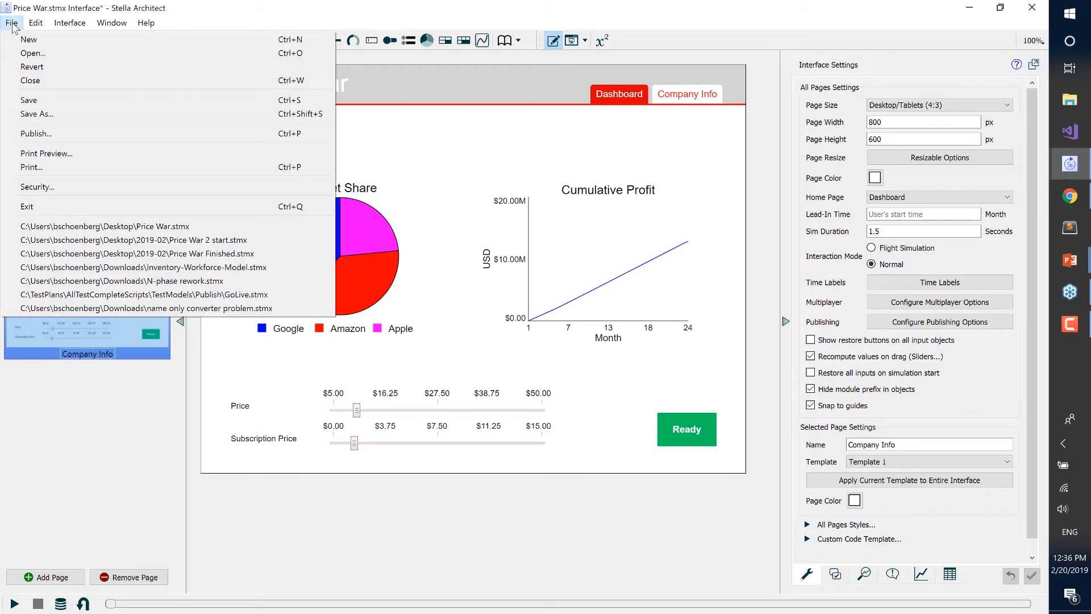
{"action": "left_click", "coordinate": [37, 134]}
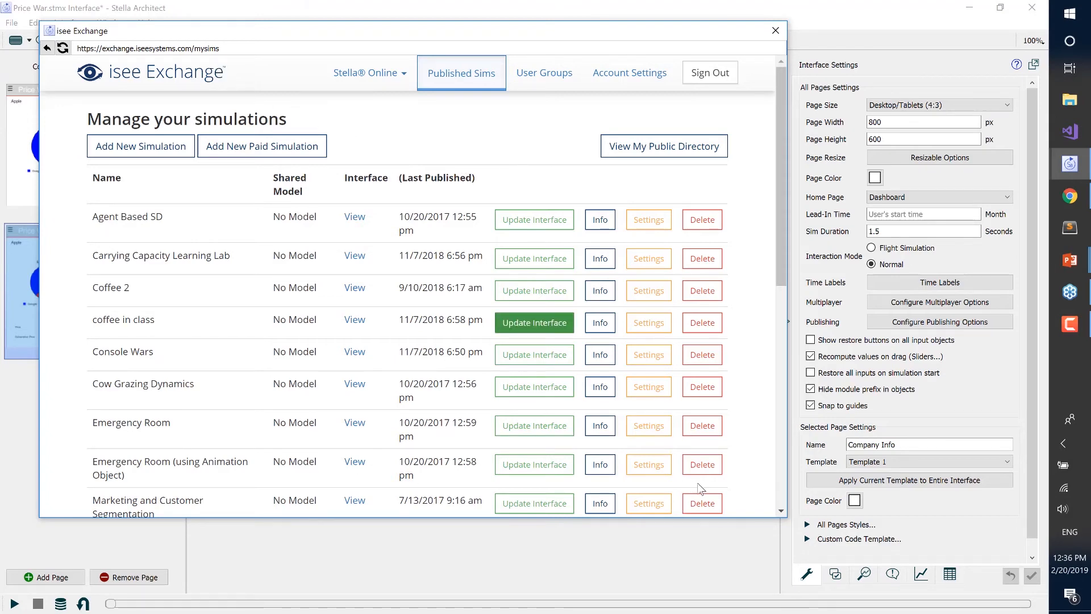
{"action": "left_click_drag", "start_coordinate": [787, 516], "coordinate": [957, 546]}
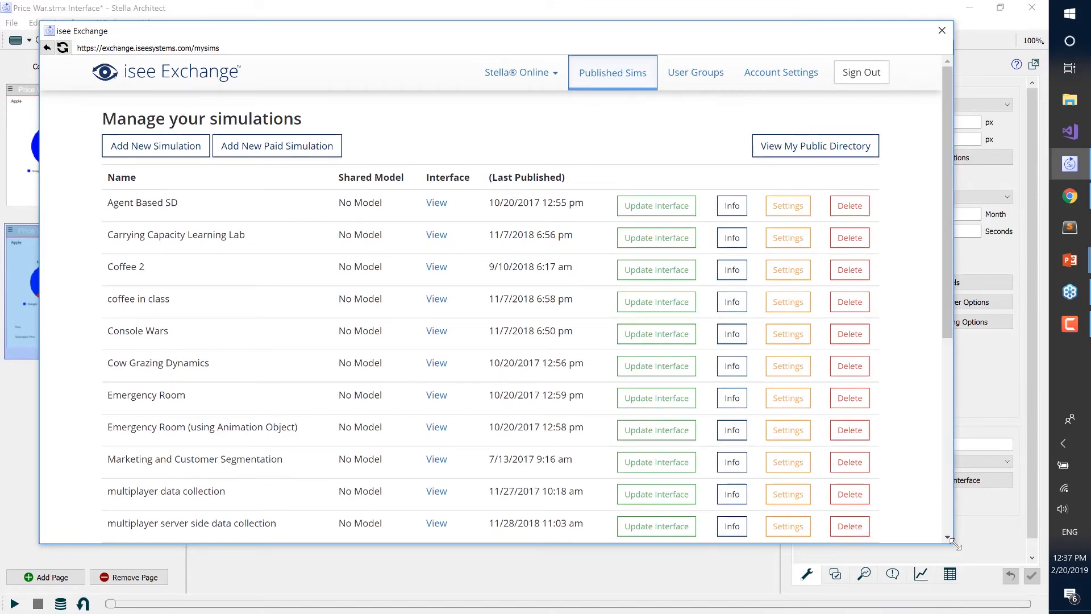
{"action": "left_click_drag", "start_coordinate": [946, 279], "coordinate": [950, 325]}
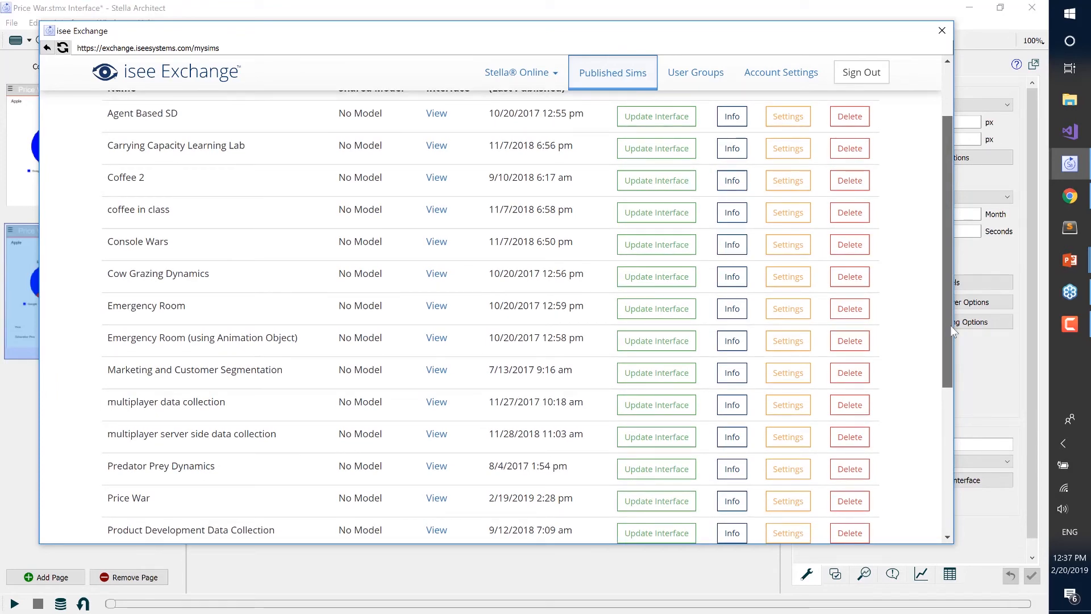
{"action": "left_click_drag", "start_coordinate": [952, 332], "coordinate": [953, 234]}
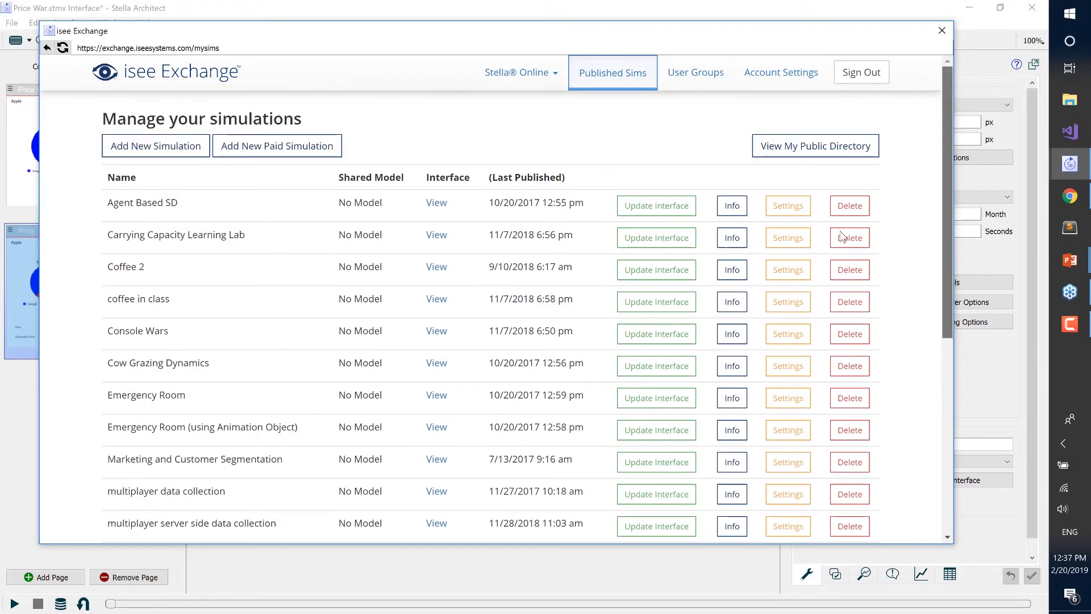
Add a new simulation named "price war webinar" and agree to the CC Attribution-NonCommercial-NoDerivatives 4.0 International License.
{"action": "left_click", "coordinate": [174, 155]}
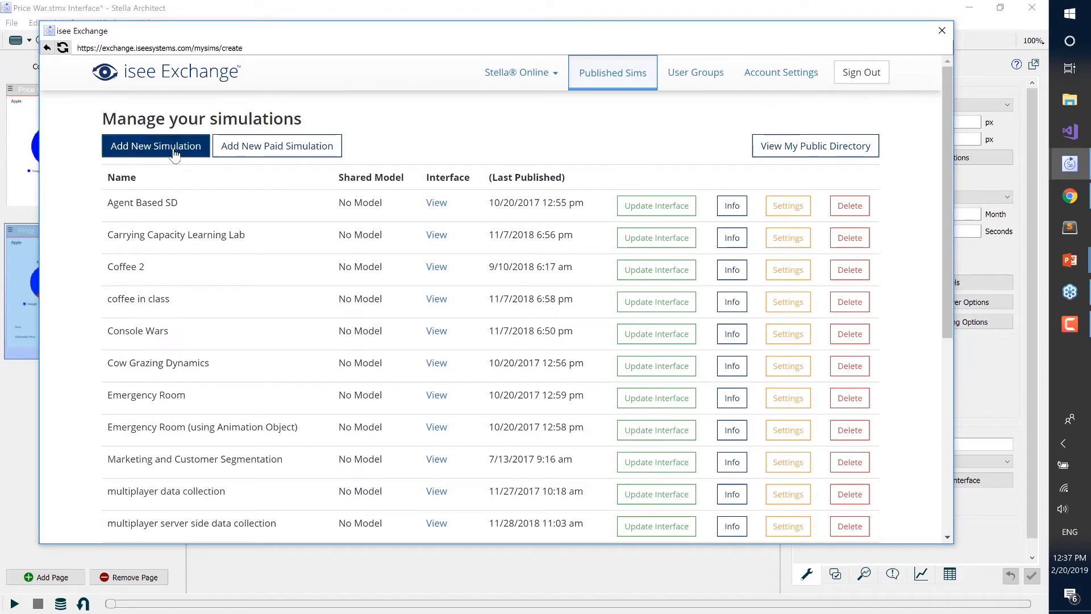
{"action": "left_click", "coordinate": [398, 179]}
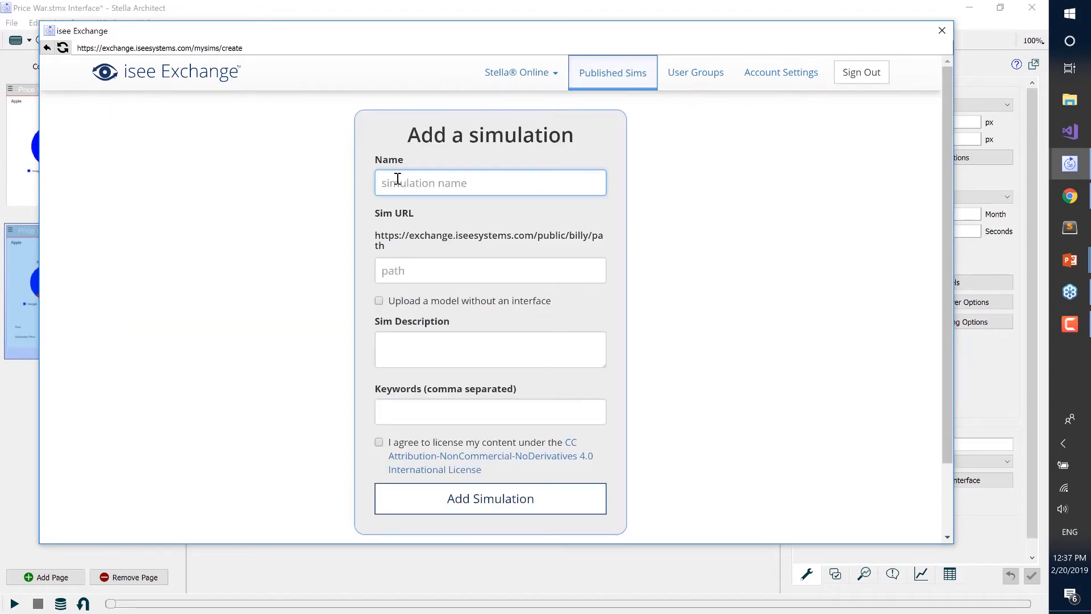
{"action": "type", "text": "price war webinar"}
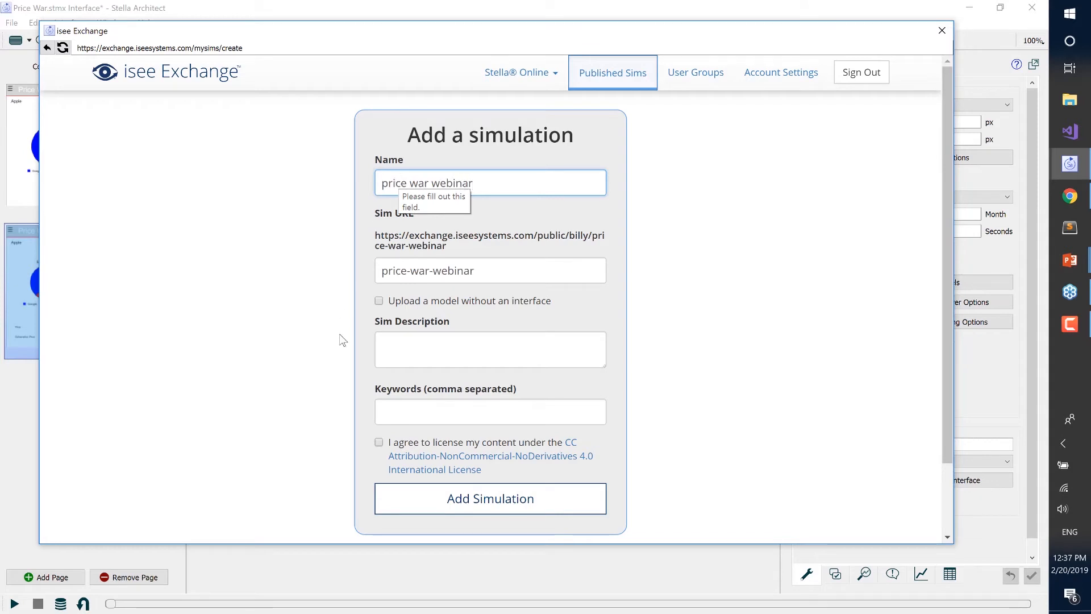
{"action": "left_click", "coordinate": [399, 355]}
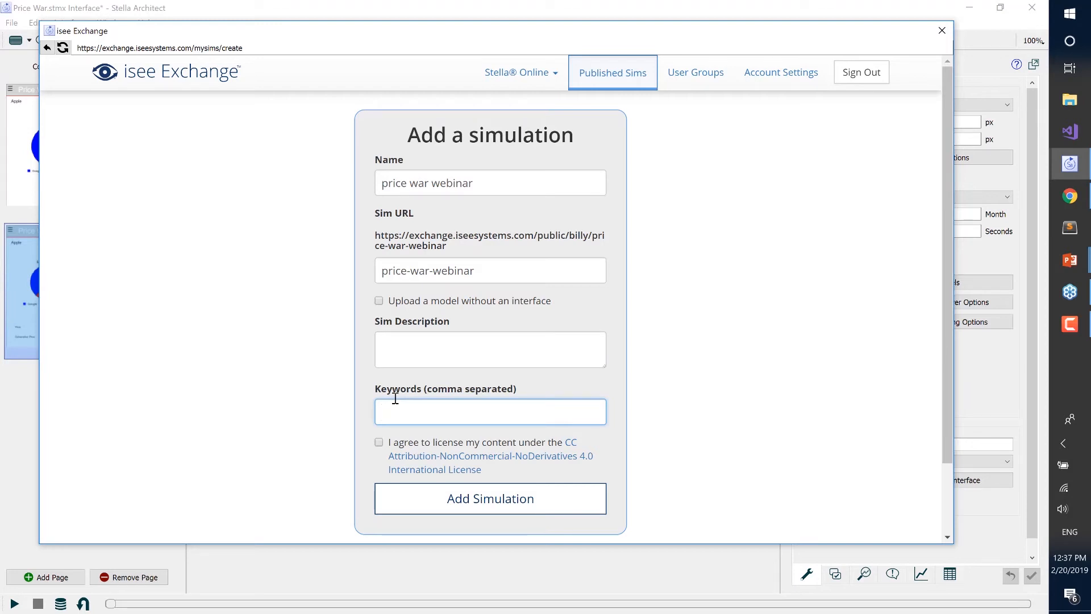
{"action": "left_click", "coordinate": [378, 445]}
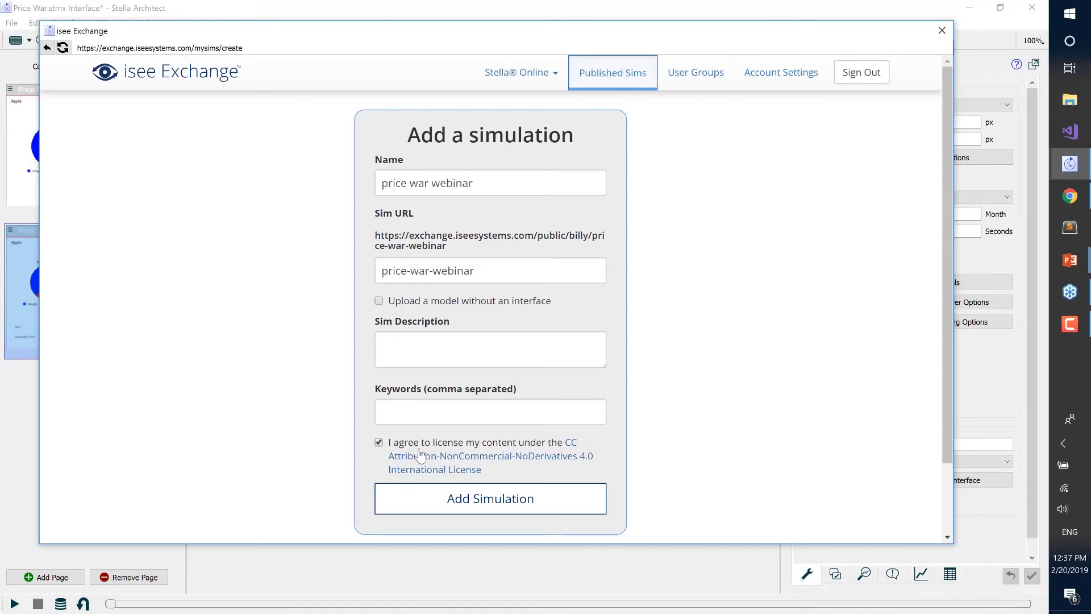
{"action": "left_click", "coordinate": [449, 509]}
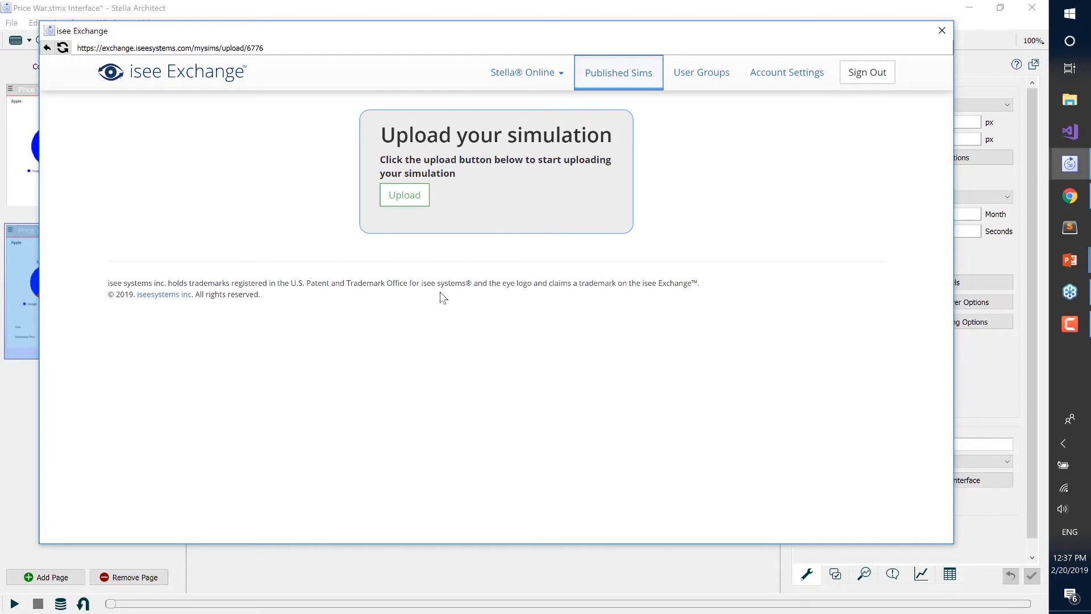
Upload the simulation and open the published interface of "price war webinar" from the simulation list.
{"action": "left_click", "coordinate": [406, 200]}
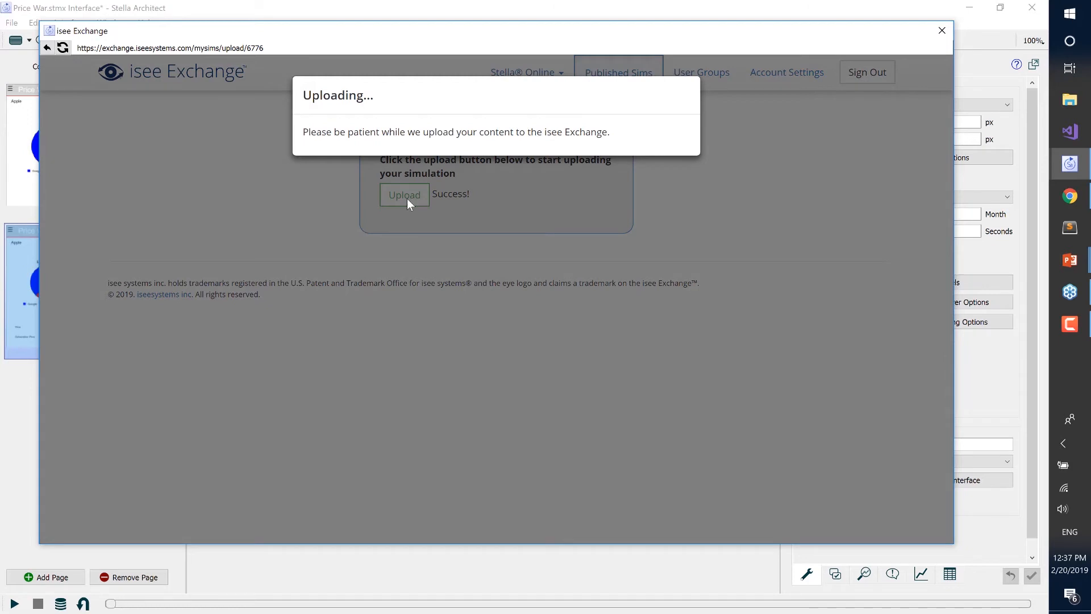
{"action": "scroll", "coordinate": [516, 364], "scroll_direction": "down", "scroll_amount": 3}
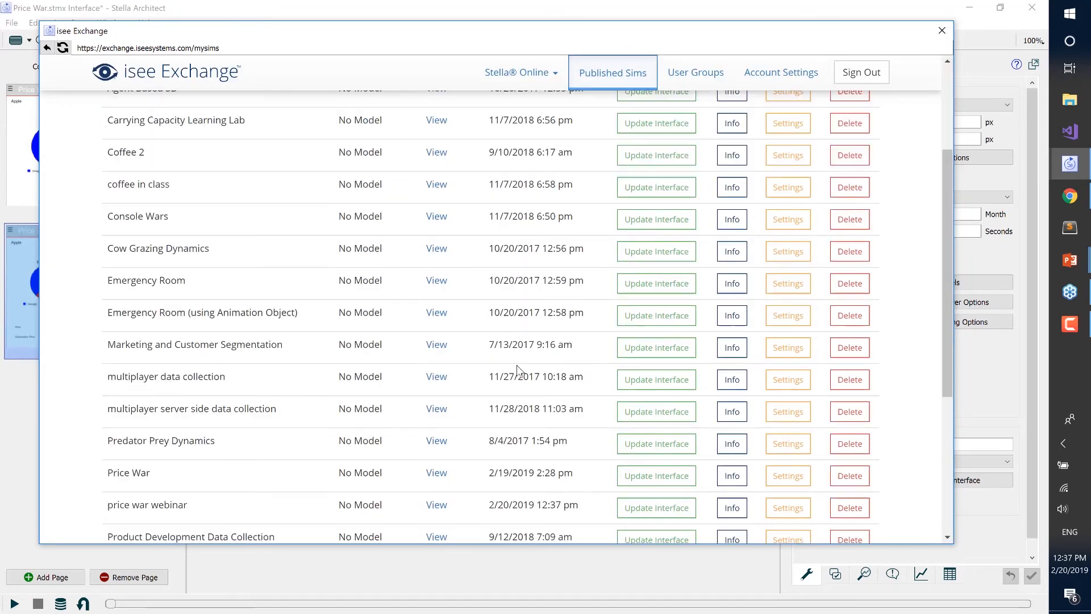
{"action": "scroll", "coordinate": [516, 365], "scroll_direction": "down", "scroll_amount": 1}
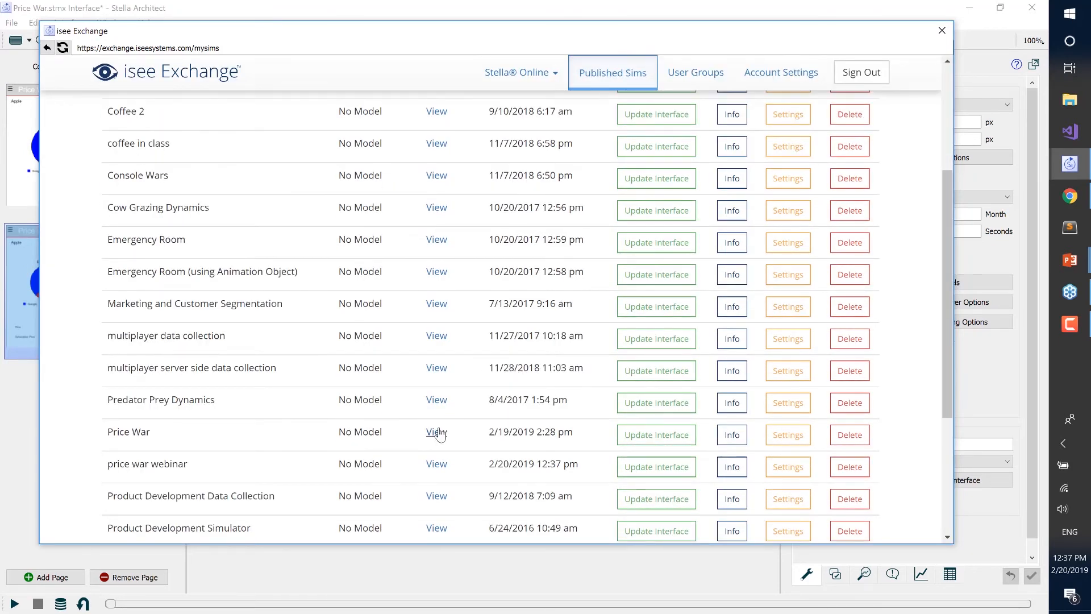
{"action": "left_click", "coordinate": [438, 465]}
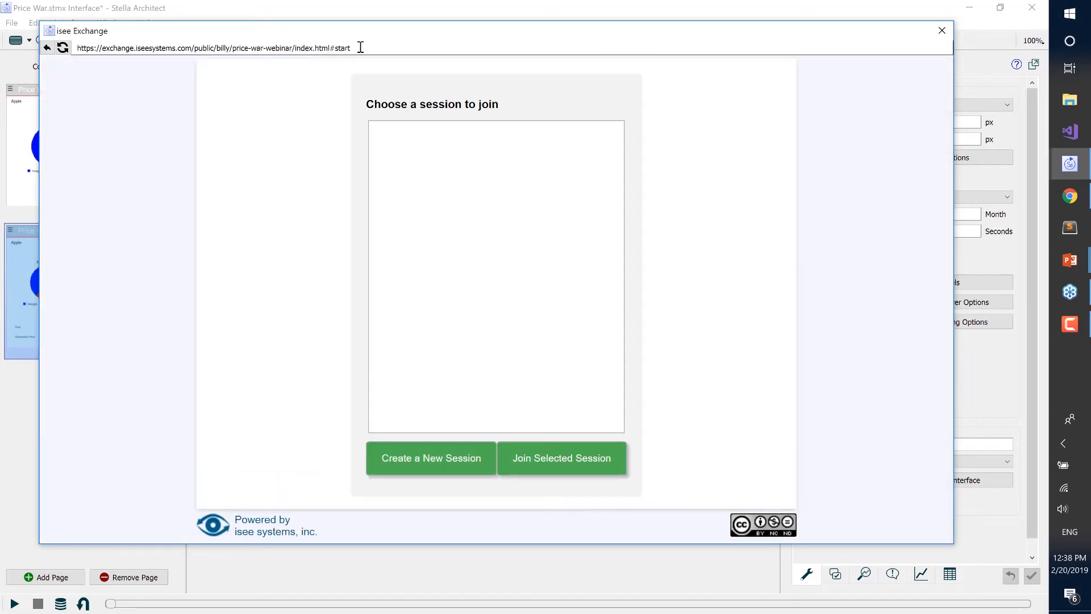
Copy the web address of the published price war webinar simulation and switch to Chrome.
{"action": "left_click_drag", "start_coordinate": [360, 47], "coordinate": [59, 34]}
{"action": "key", "text": "ctrl+c"}
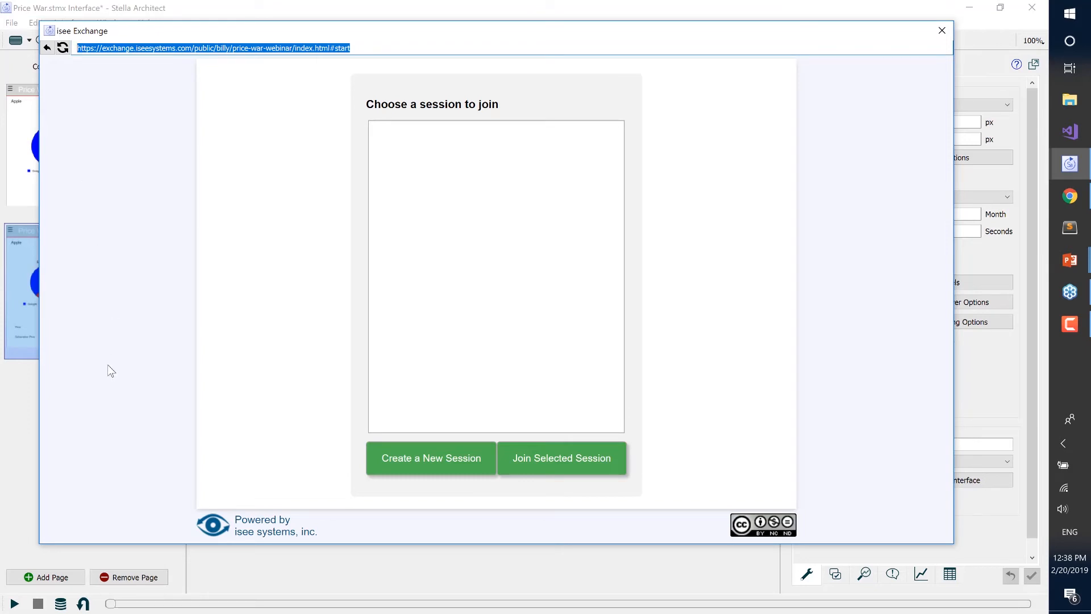
{"action": "key", "text": "alt+Tab"}
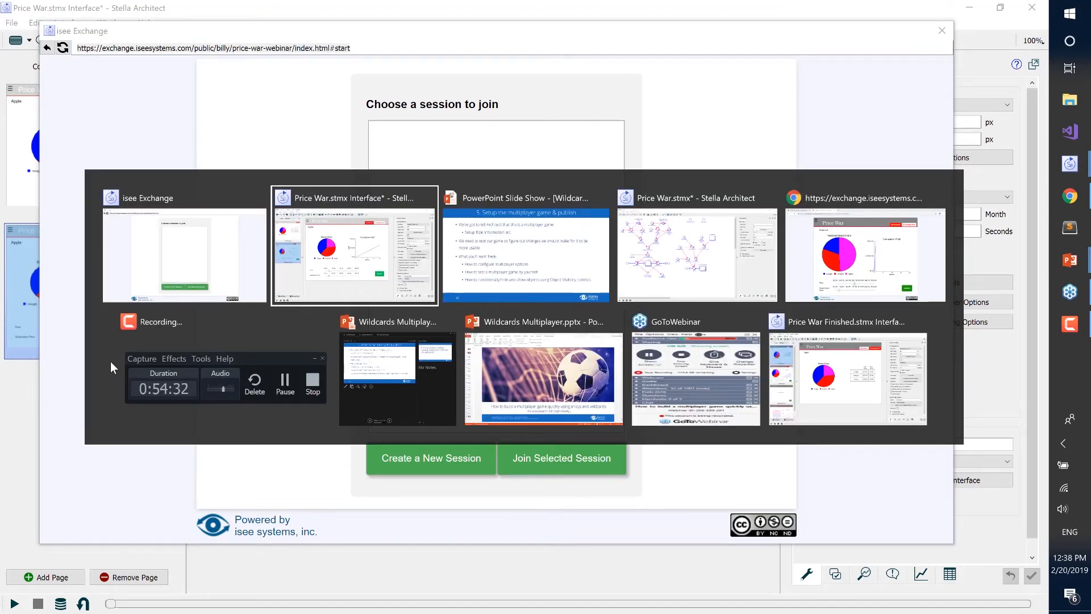
{"action": "key", "text": "alt+Tab"}
{"action": "key", "text": "alt+Tab"}
{"action": "key", "text": "alt+Tab"}
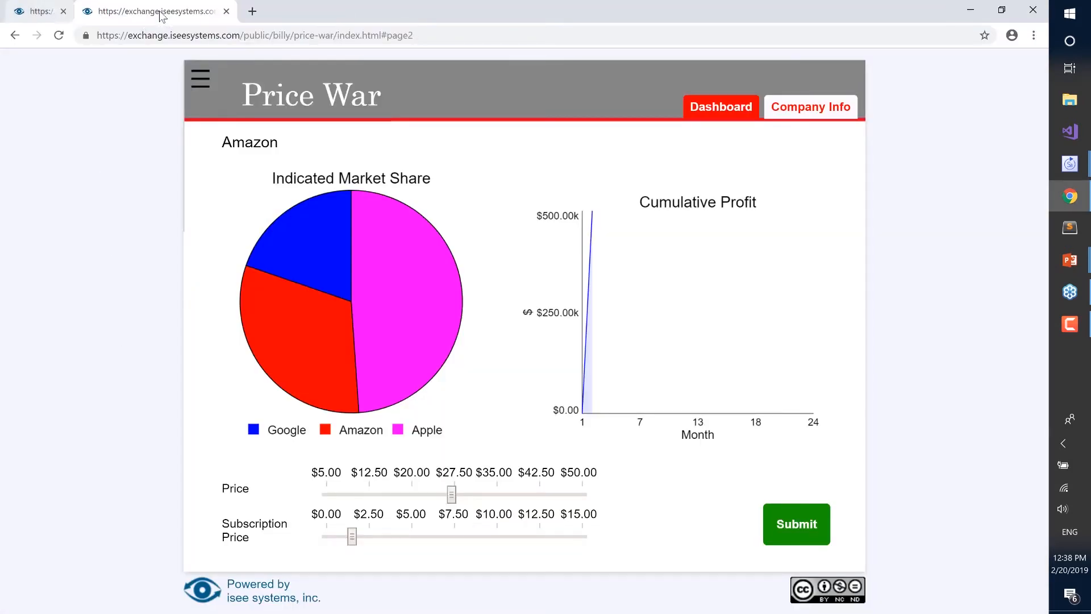
Close one of the two old Price War tabs and load the copied simulation address in the remaining one.
{"action": "left_click", "coordinate": [158, 11]}
{"action": "left_click", "coordinate": [158, 34]}
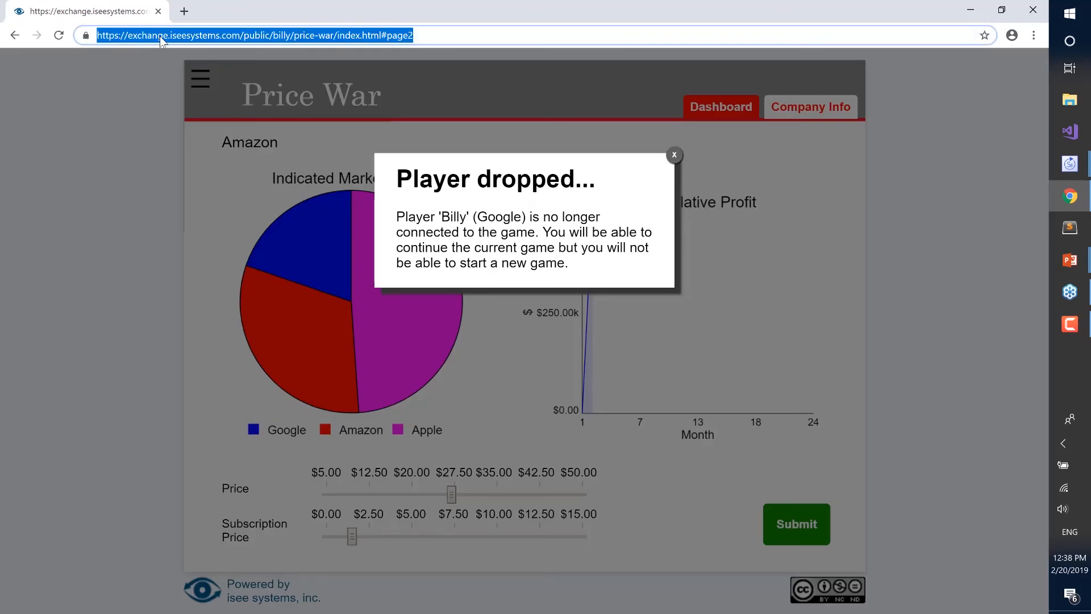
{"action": "key", "text": "ctrl+v"}
{"action": "key", "text": "Return"}
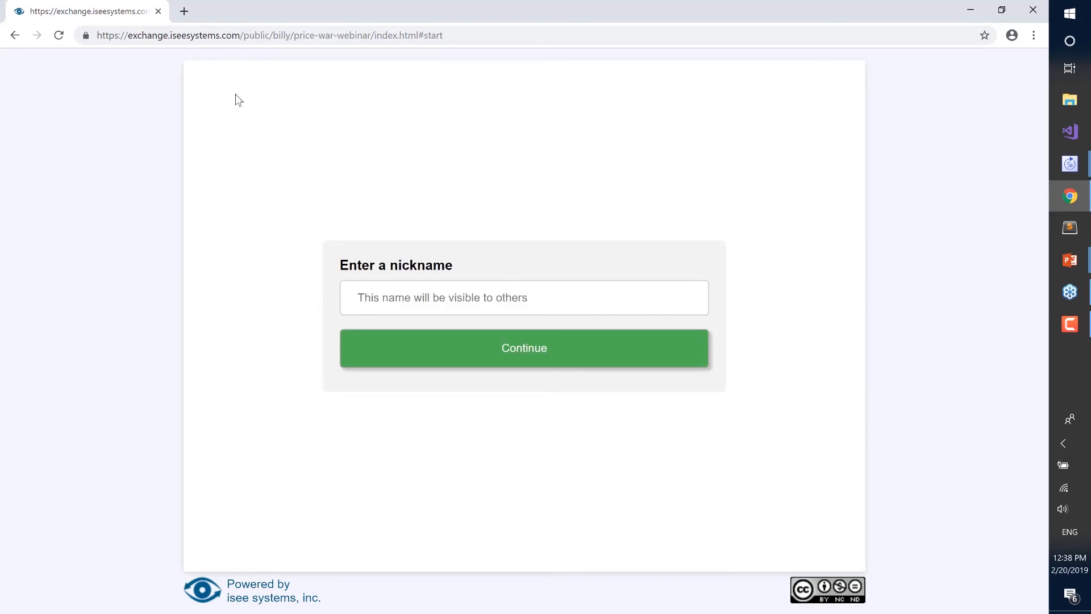
Enter the first player's nickname and create a new game session named after that player.
{"action": "left_click", "coordinate": [376, 290]}
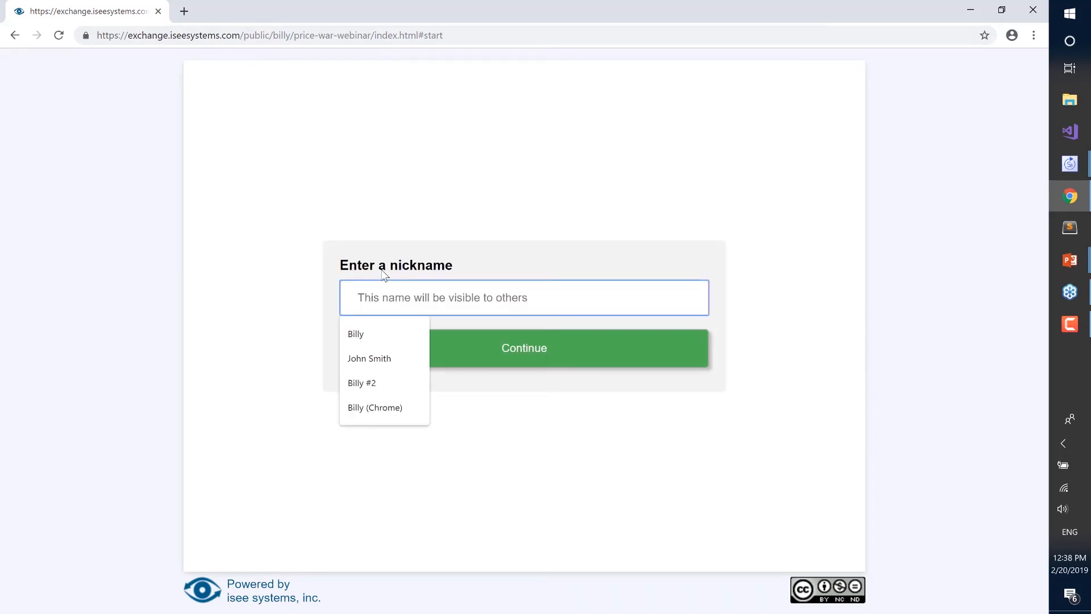
{"action": "left_click", "coordinate": [381, 336]}
{"action": "left_click", "coordinate": [427, 364]}
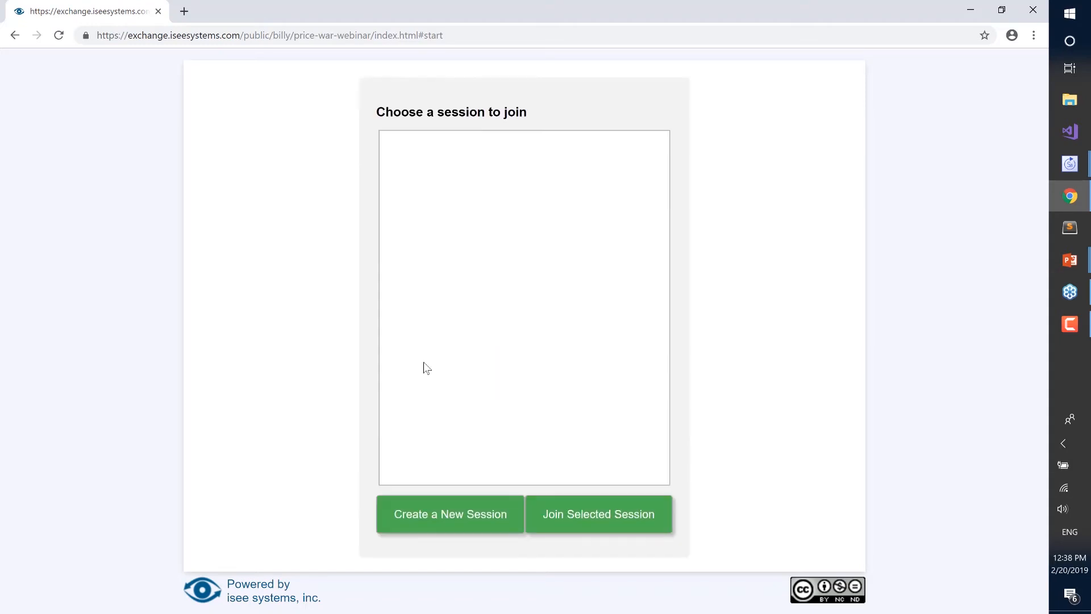
{"action": "left_click", "coordinate": [428, 511]}
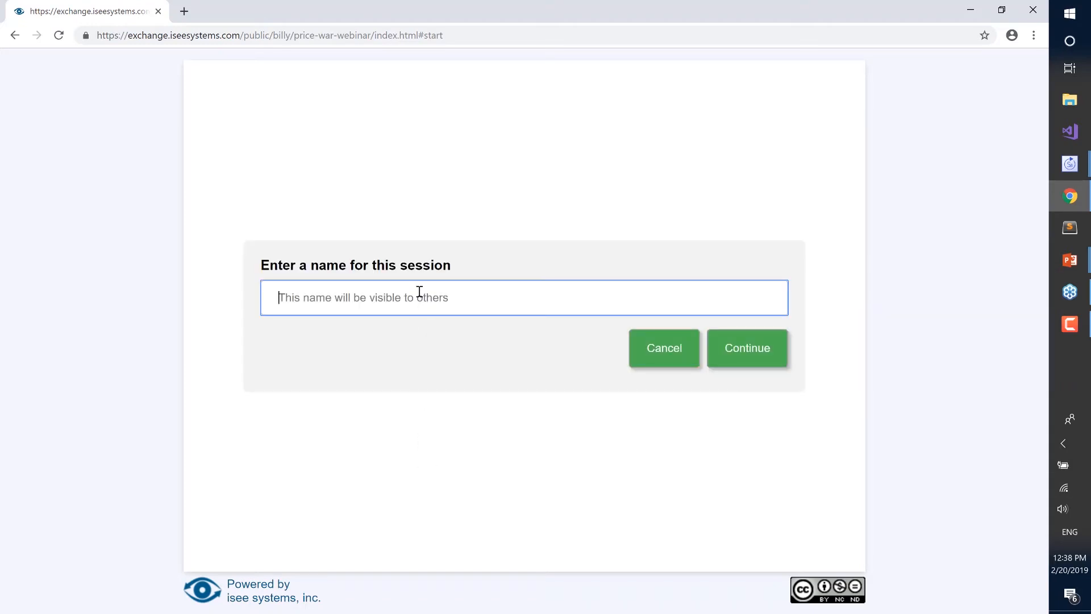
{"action": "type", "text": "Billy"}
{"action": "key", "text": "Return"}
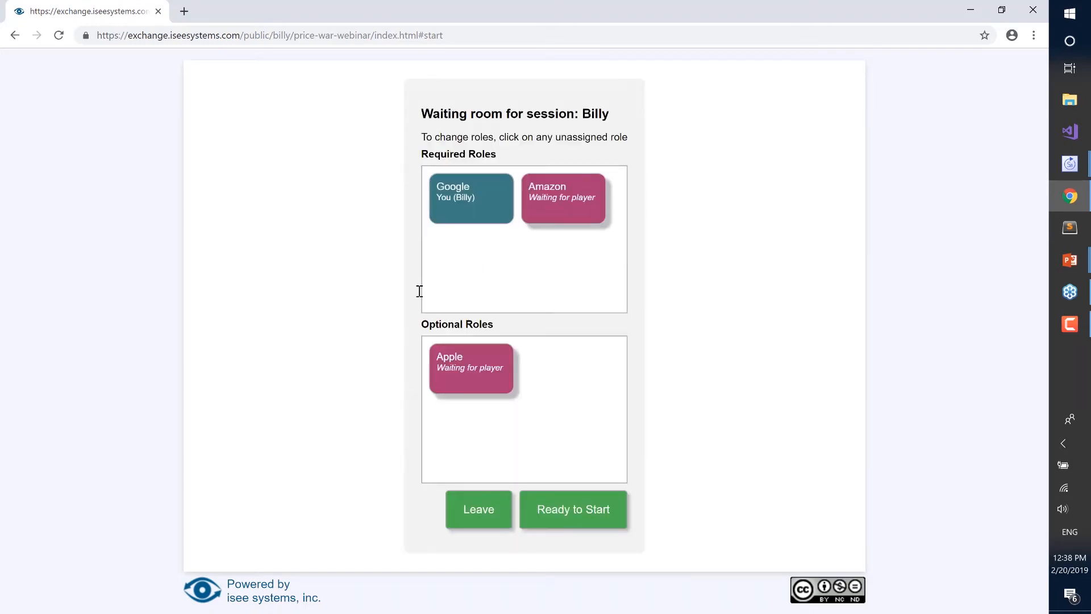
Open the same simulation in a second browser tab and join the existing session under a different player nickname.
{"action": "left_click", "coordinate": [188, 12]}
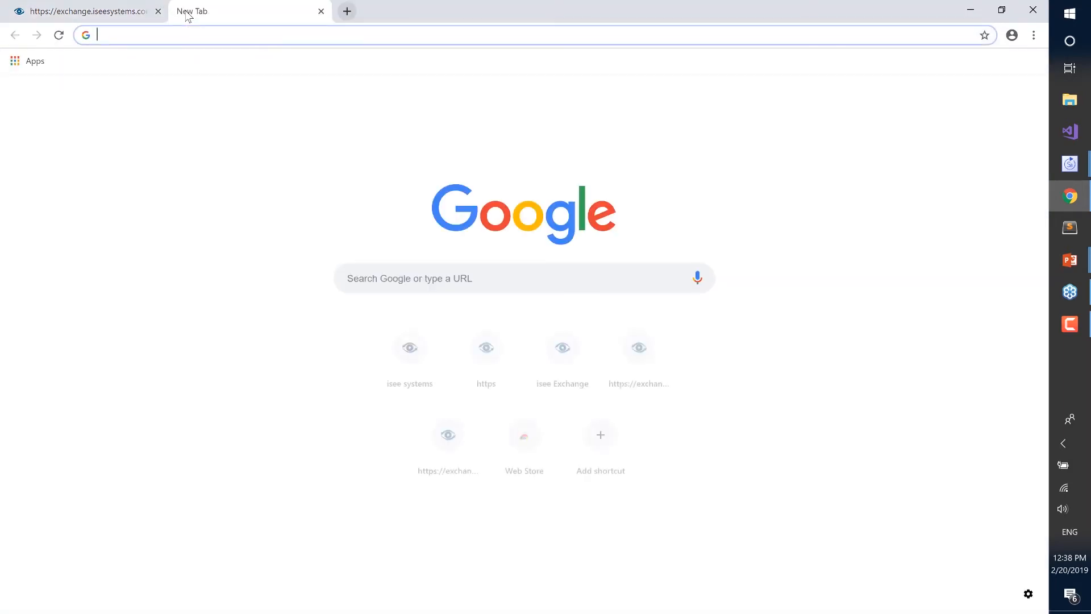
{"action": "key", "text": "ctrl+v"}
{"action": "key", "text": "Return"}
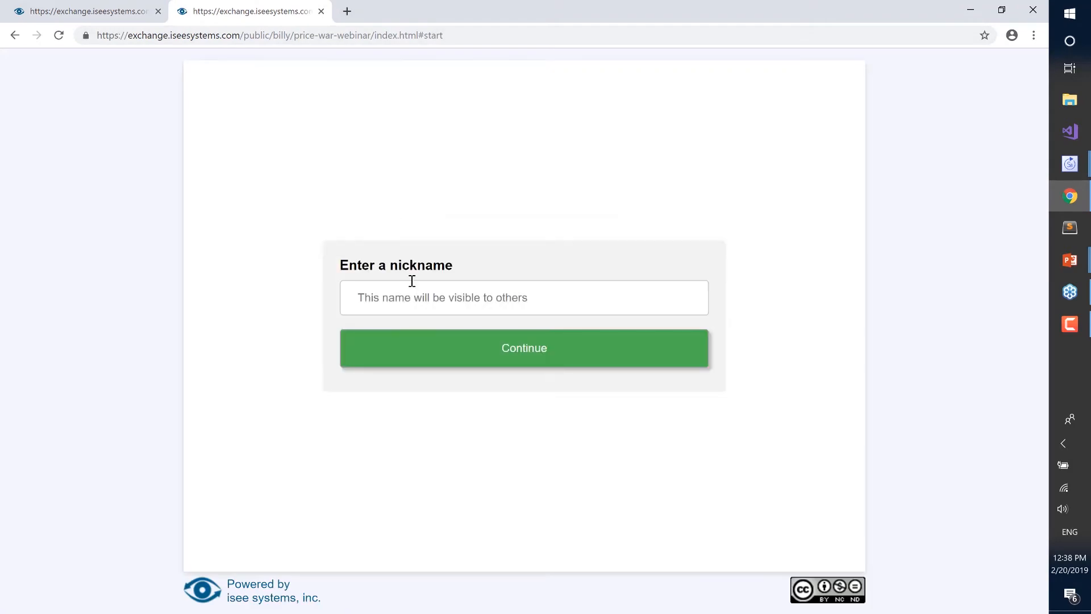
{"action": "left_click", "coordinate": [408, 294]}
{"action": "left_click", "coordinate": [389, 365]}
{"action": "left_click", "coordinate": [482, 349]}
{"action": "left_click", "coordinate": [594, 514]}
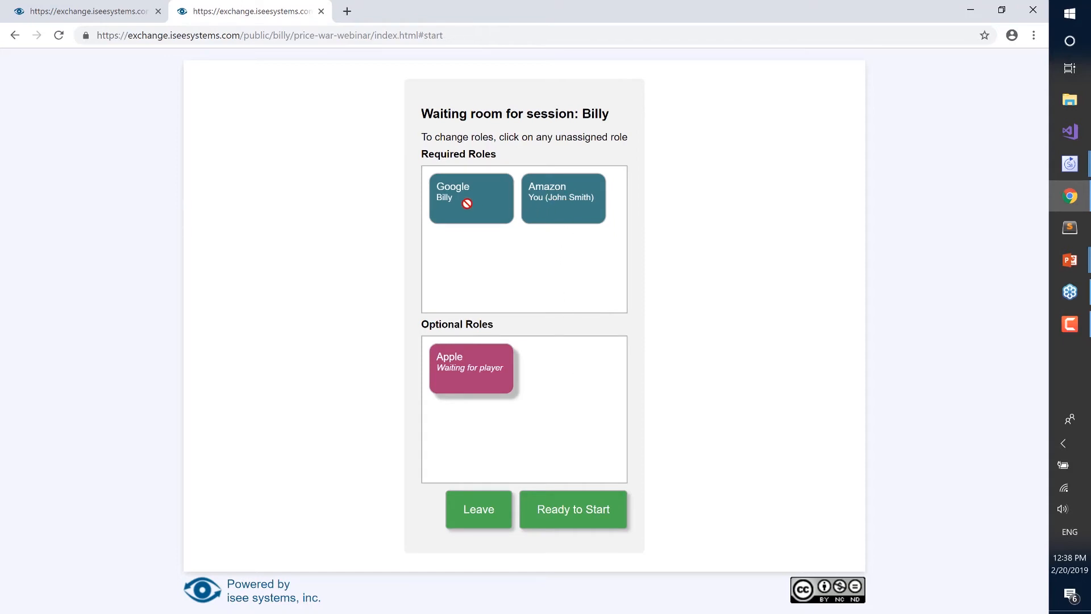
Mark the Amazon player and the Google player as ready to start the game.
{"action": "left_click", "coordinate": [562, 515]}
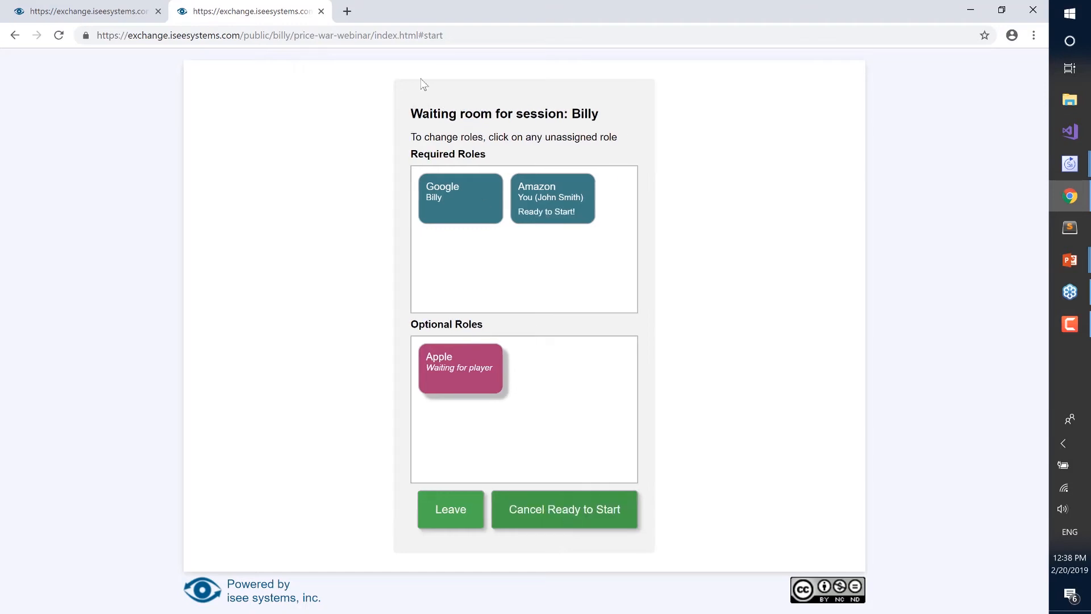
{"action": "left_click", "coordinate": [91, 11]}
{"action": "left_click", "coordinate": [542, 508]}
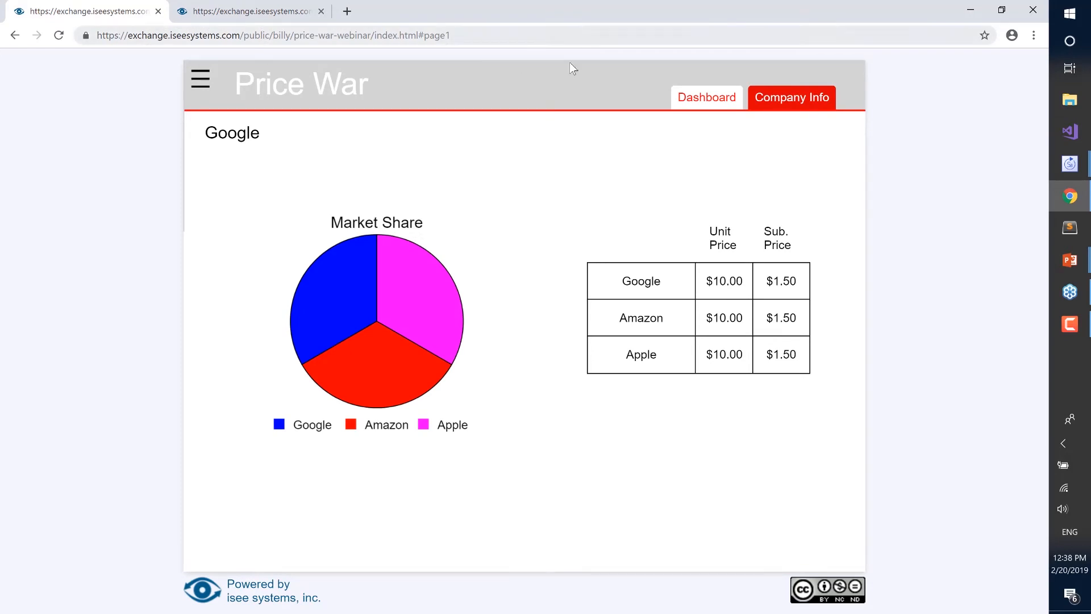
On each player's dashboard, raise the Price slider to about $25 for Amazon and about $41 for Google.
{"action": "left_click", "coordinate": [706, 97]}
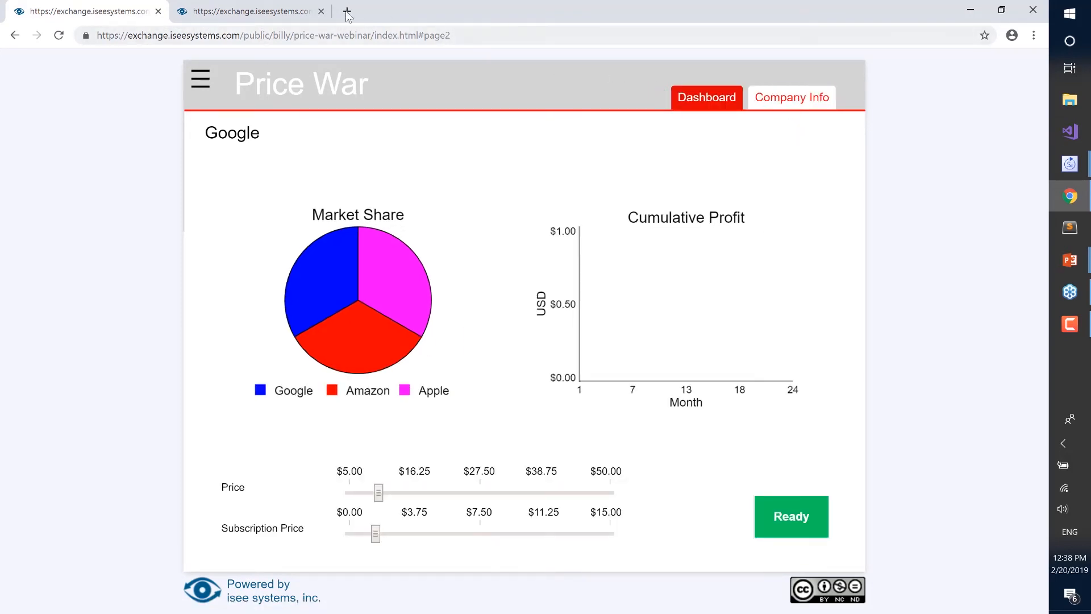
{"action": "left_click", "coordinate": [261, 11]}
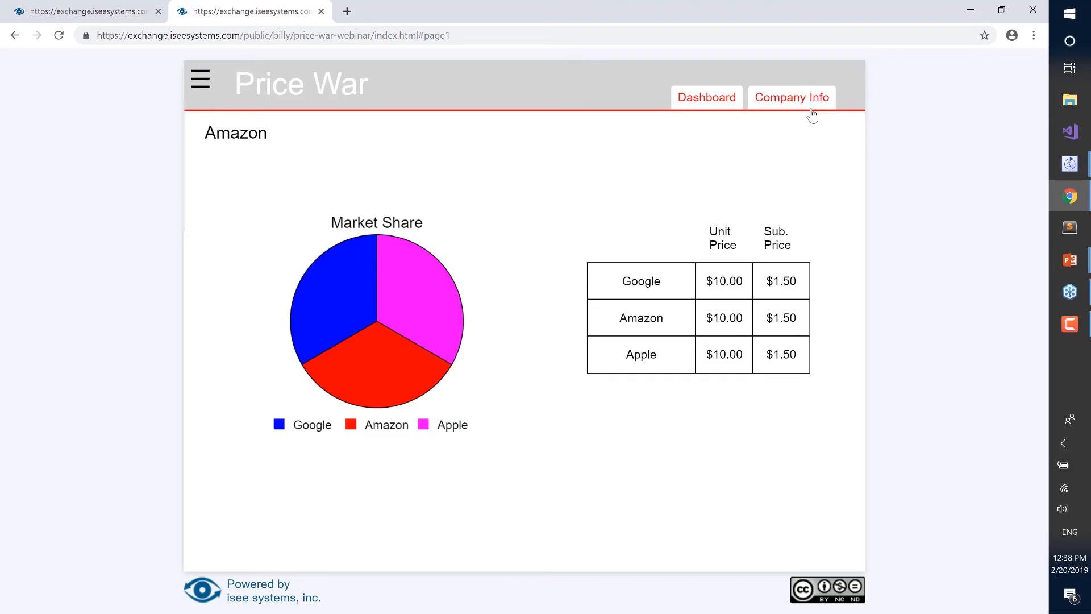
{"action": "left_click_drag", "start_coordinate": [379, 492], "coordinate": [465, 490]}
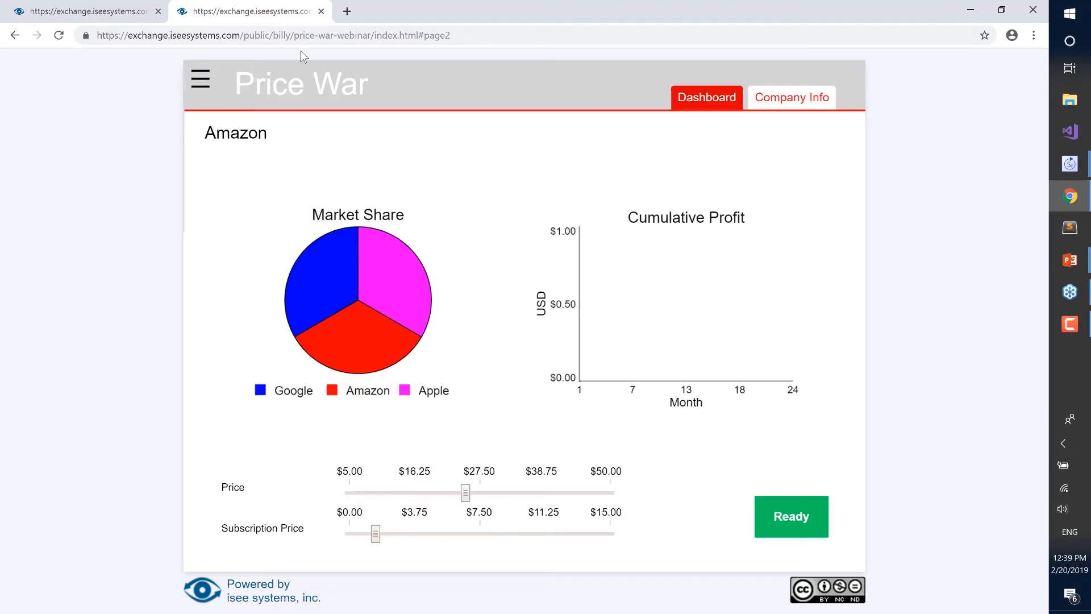
{"action": "left_click", "coordinate": [97, 7]}
{"action": "mouse_move", "coordinate": [382, 497]}
{"action": "left_click_drag", "start_coordinate": [382, 496], "coordinate": [556, 502]}
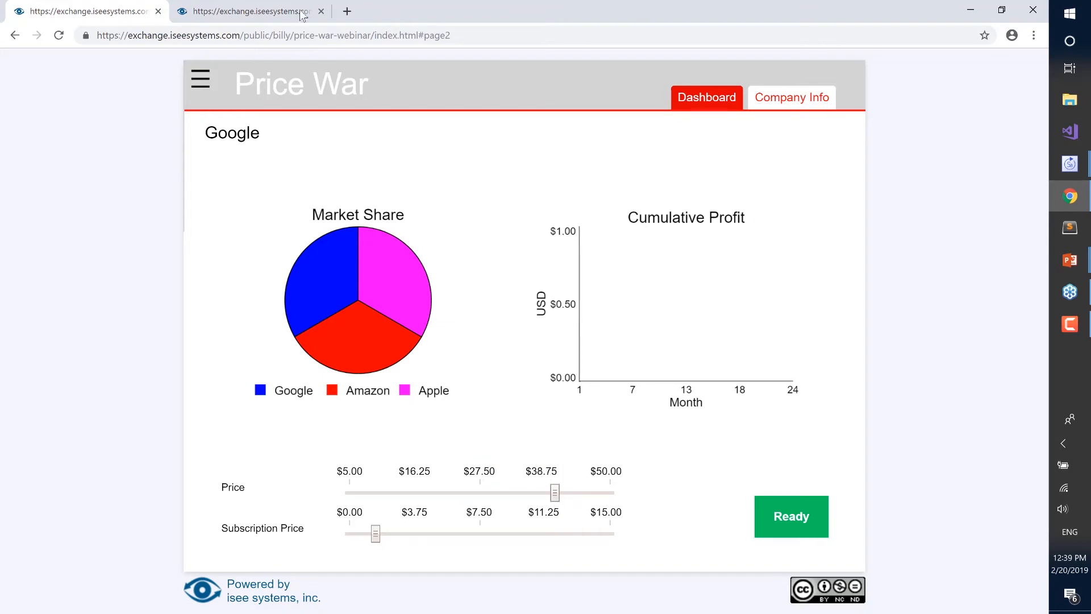
Mark both the Google and Amazon players as ready to advance, and check the updated dashboards of both.
{"action": "left_click", "coordinate": [272, 11]}
{"action": "left_click", "coordinate": [108, 11]}
{"action": "left_click", "coordinate": [777, 505]}
{"action": "left_click", "coordinate": [279, 8]}
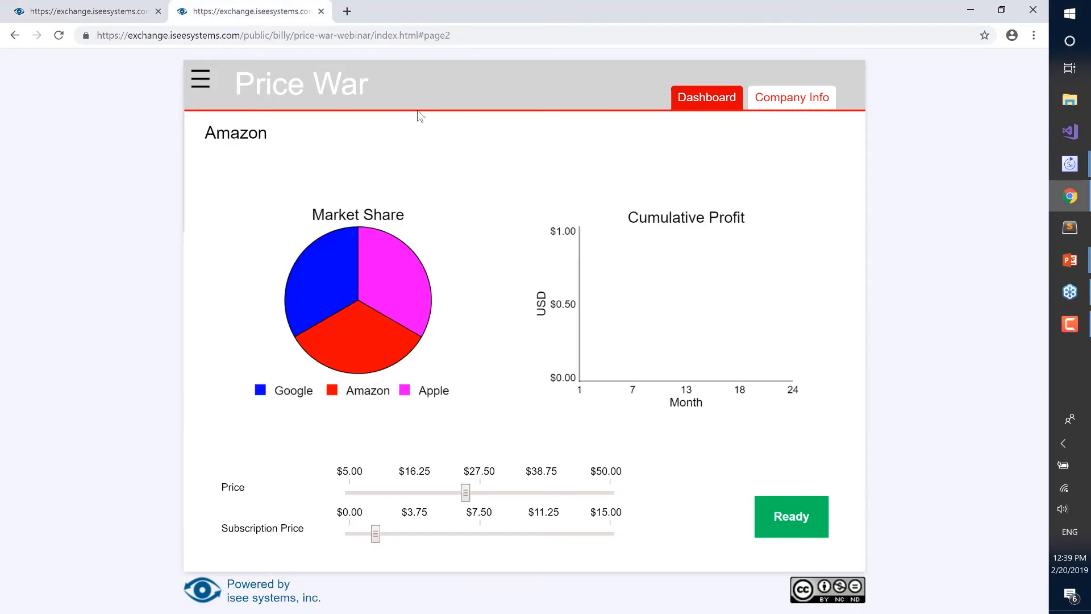
{"action": "left_click", "coordinate": [789, 512]}
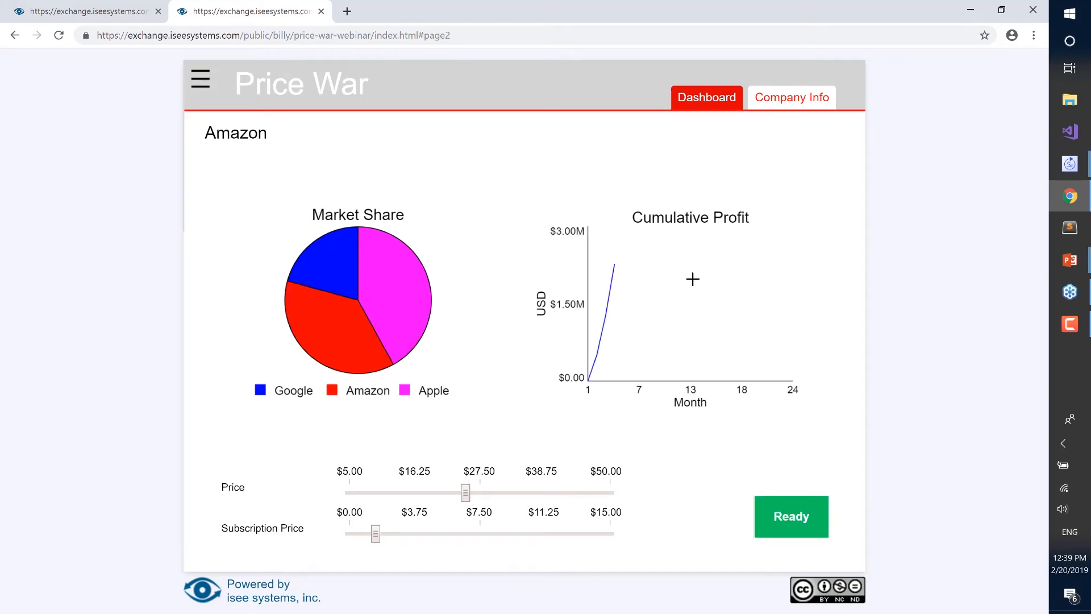
{"action": "left_click", "coordinate": [123, 13]}
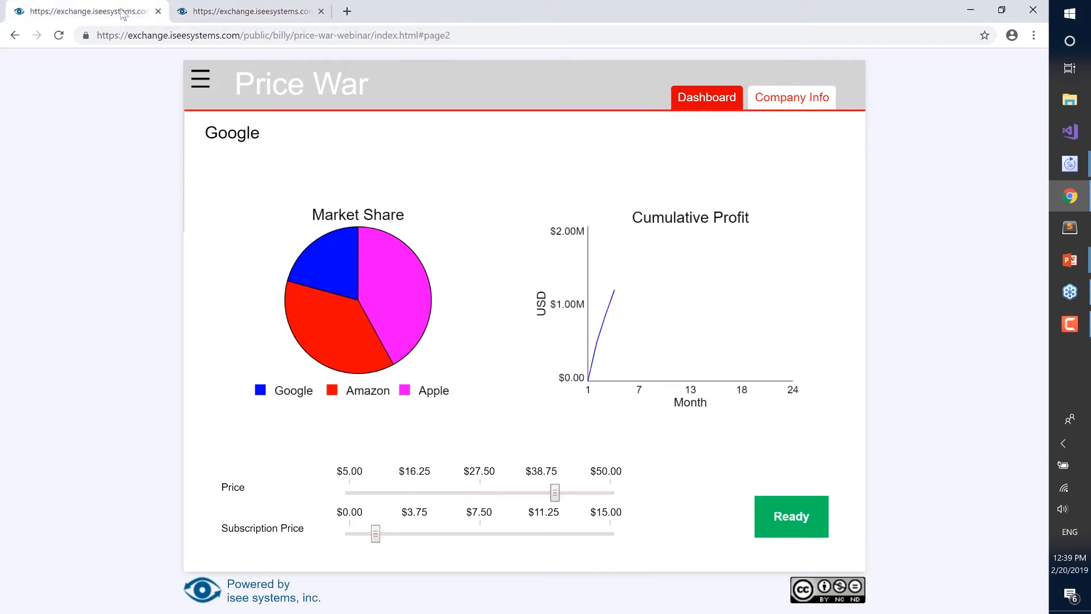
{"action": "key", "text": "alt+Tab"}
{"action": "key", "text": "alt+Tab"}
{"action": "key", "text": "alt+Tab"}
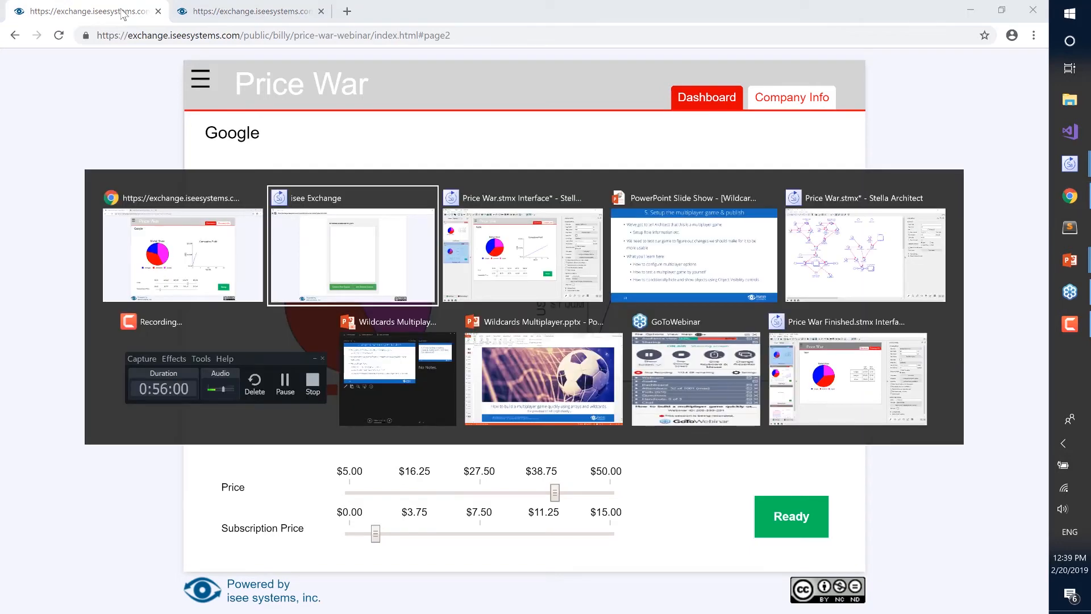
{"action": "key", "text": "Right"}
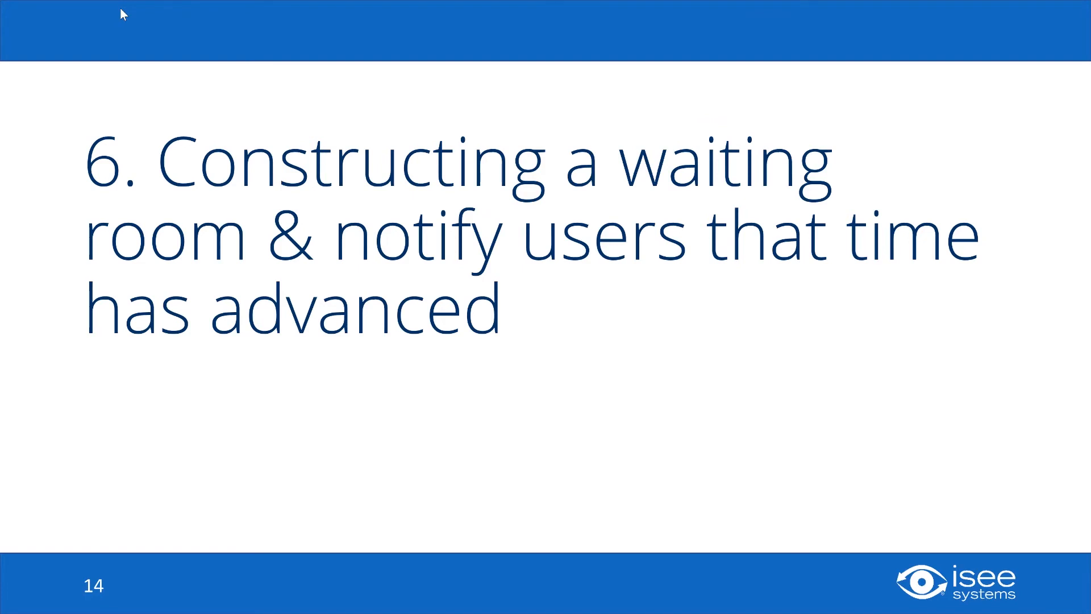
{"action": "key", "text": "Right"}
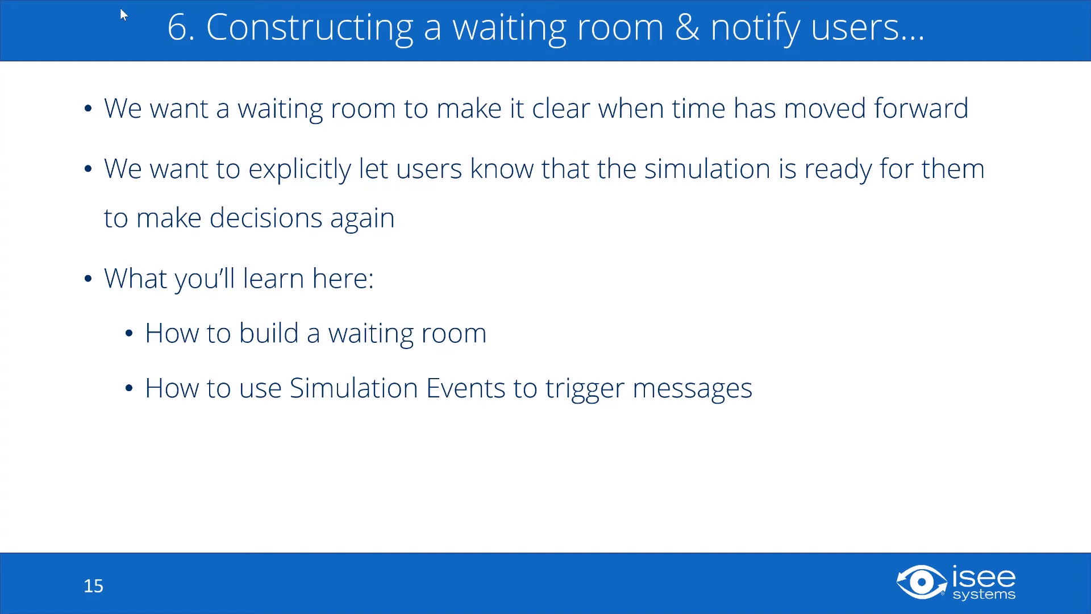
{"action": "key", "text": "alt+Tab"}
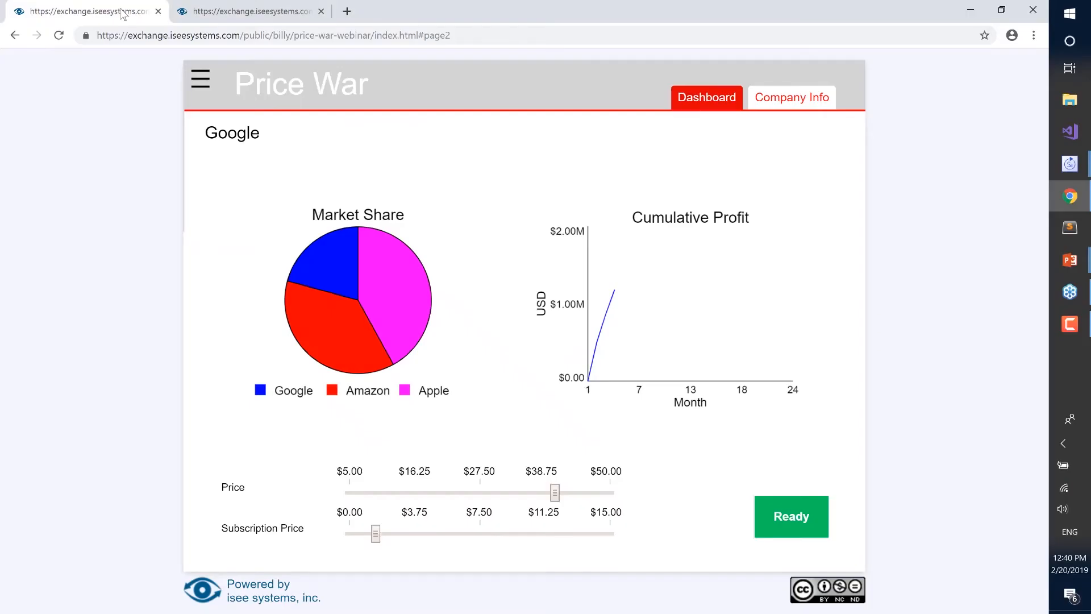
Switch back to Stella Architect and close the isee Exchange preview window.
{"action": "key", "text": "alt+Tab"}
{"action": "key", "text": "Tab"}
{"action": "key", "text": "Tab"}
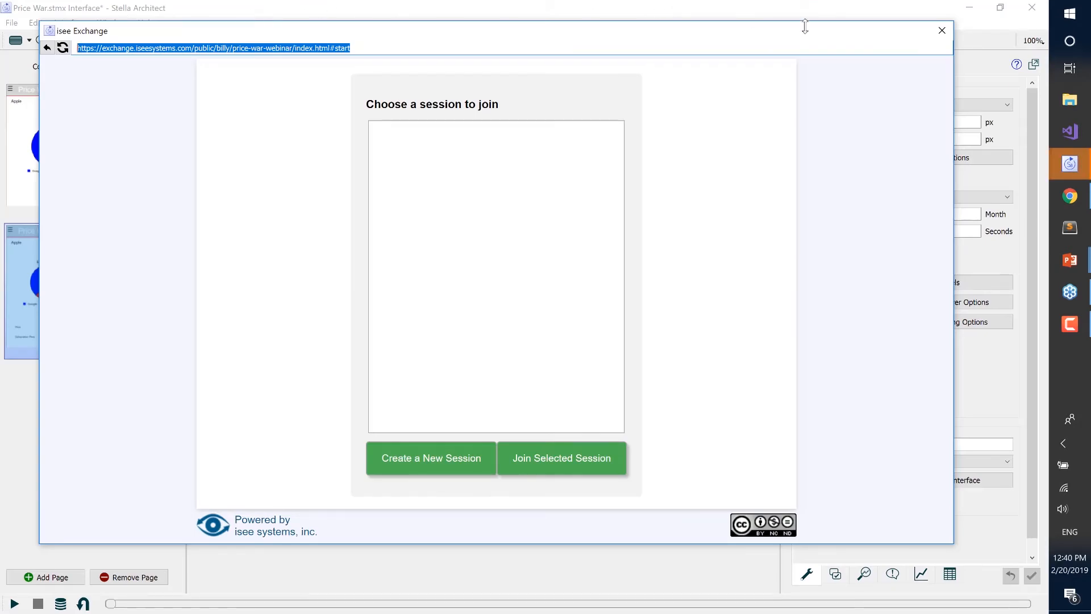
{"action": "left_click", "coordinate": [943, 31]}
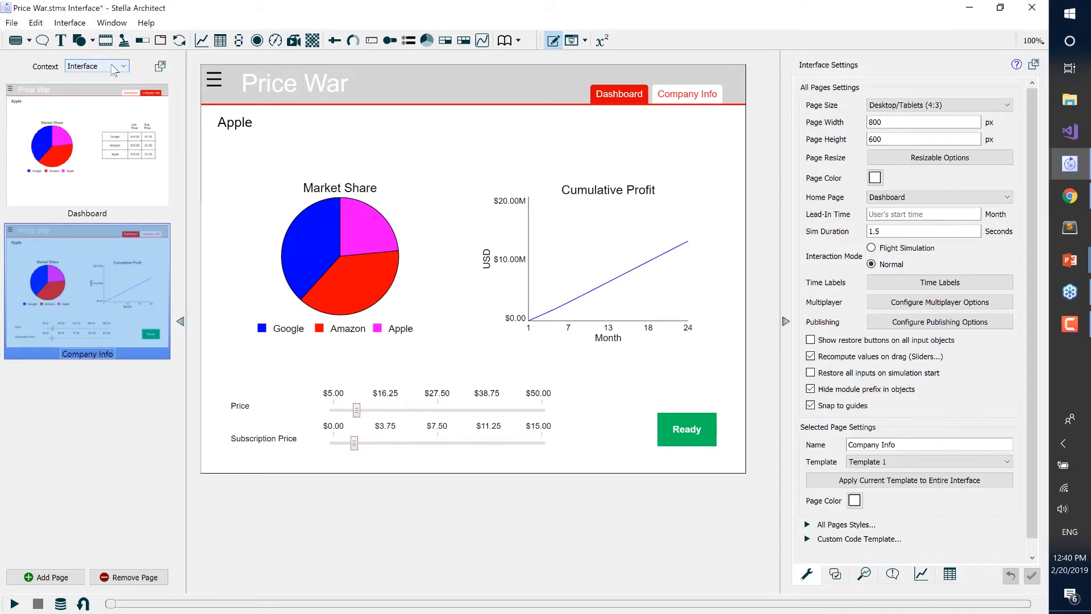
Add a third interface page and apply Template 1 to it.
{"action": "left_click", "coordinate": [65, 577]}
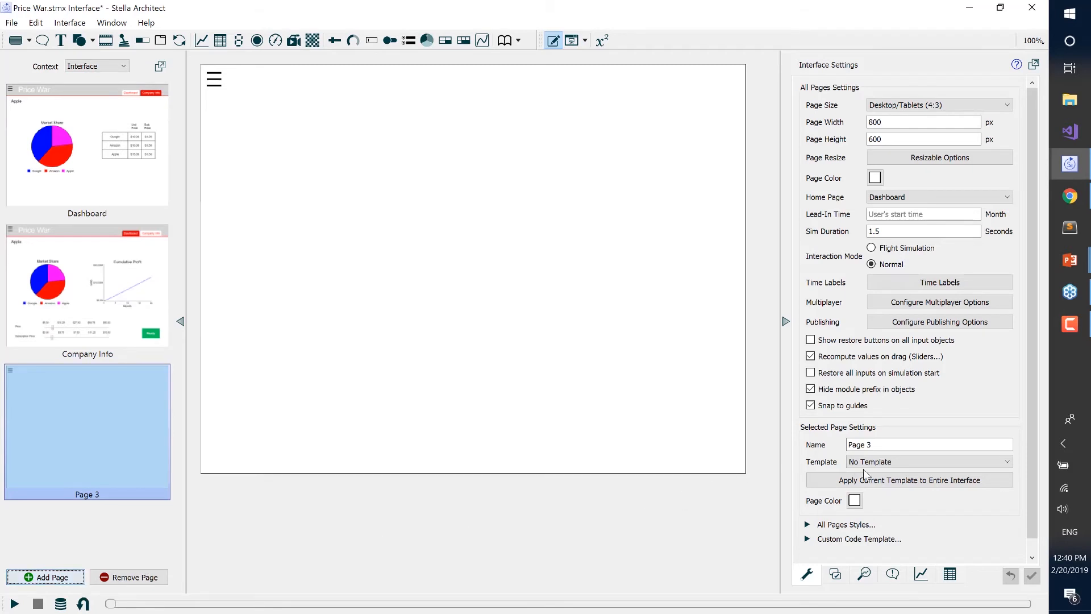
{"action": "left_click", "coordinate": [880, 463]}
{"action": "left_click", "coordinate": [882, 475]}
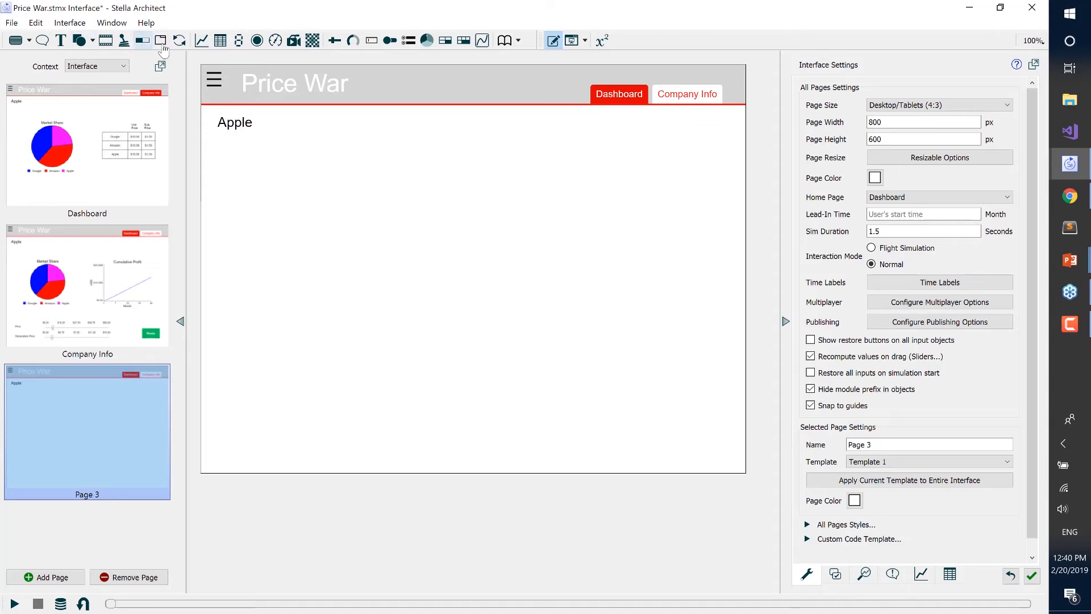
Place the text "Waiting on other players to make their decisions" mid-page on Page 3 in a box about 328 px wide.
{"action": "left_click", "coordinate": [61, 40]}
{"action": "left_click", "coordinate": [434, 273]}
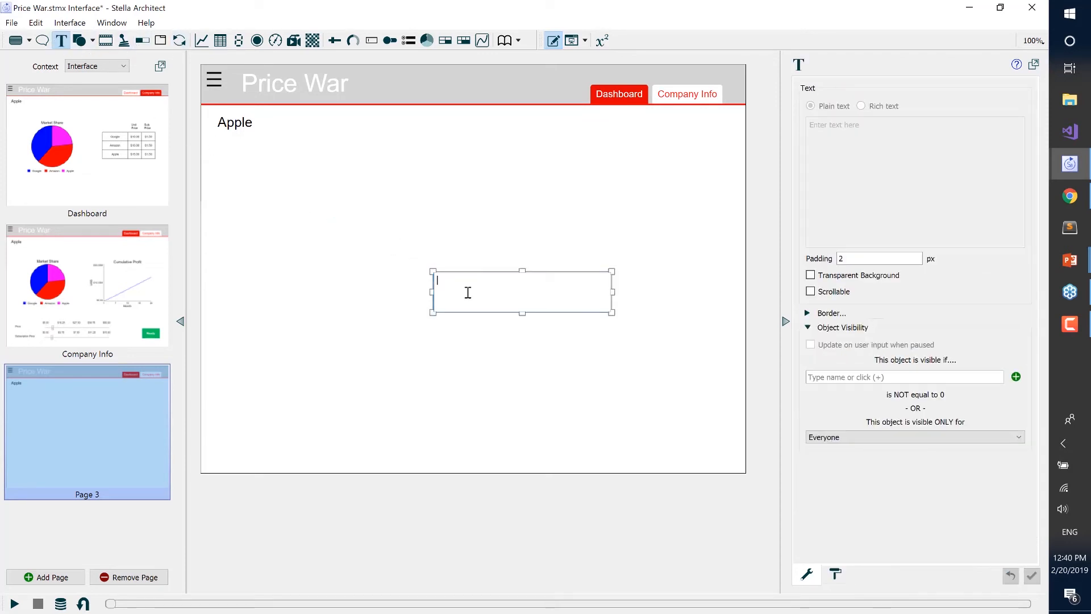
{"action": "type", "text": "Waiting on"}
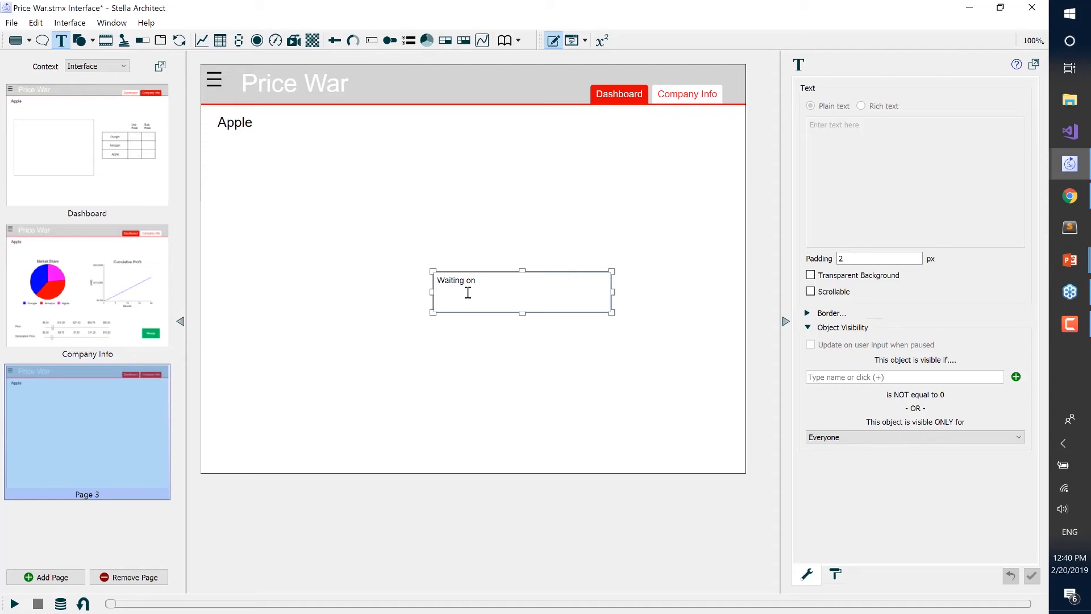
{"action": "type", "text": " other play"}
{"action": "type", "text": "make their decisions"}
{"action": "left_click", "coordinate": [480, 357]}
{"action": "left_click", "coordinate": [461, 265]}
{"action": "left_click_drag", "start_coordinate": [461, 266], "coordinate": [430, 247]}
{"action": "left_click_drag", "start_coordinate": [560, 264], "coordinate": [609, 262]}
Set the waiting message's font size to 14 and shift its text box closer to the page's center.
{"action": "left_click", "coordinate": [835, 574]}
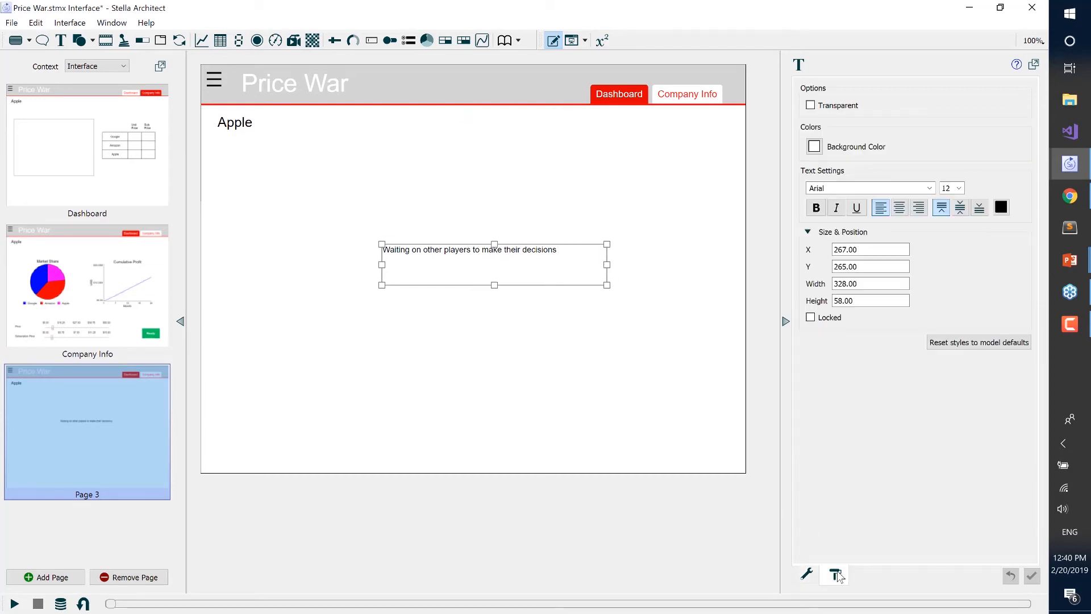
{"action": "left_click", "coordinate": [959, 189]}
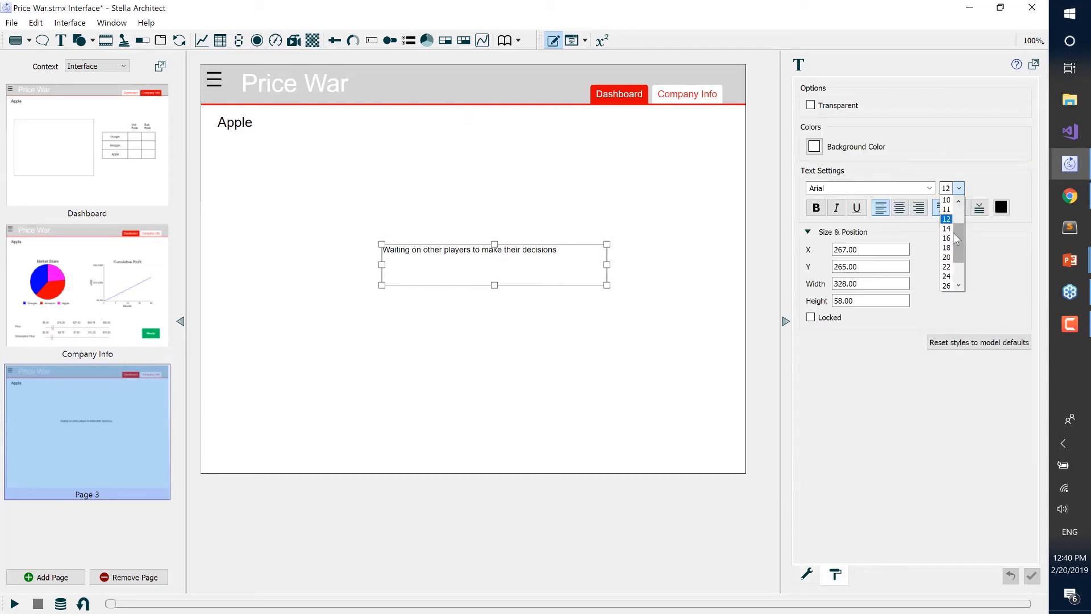
{"action": "left_click", "coordinate": [952, 226]}
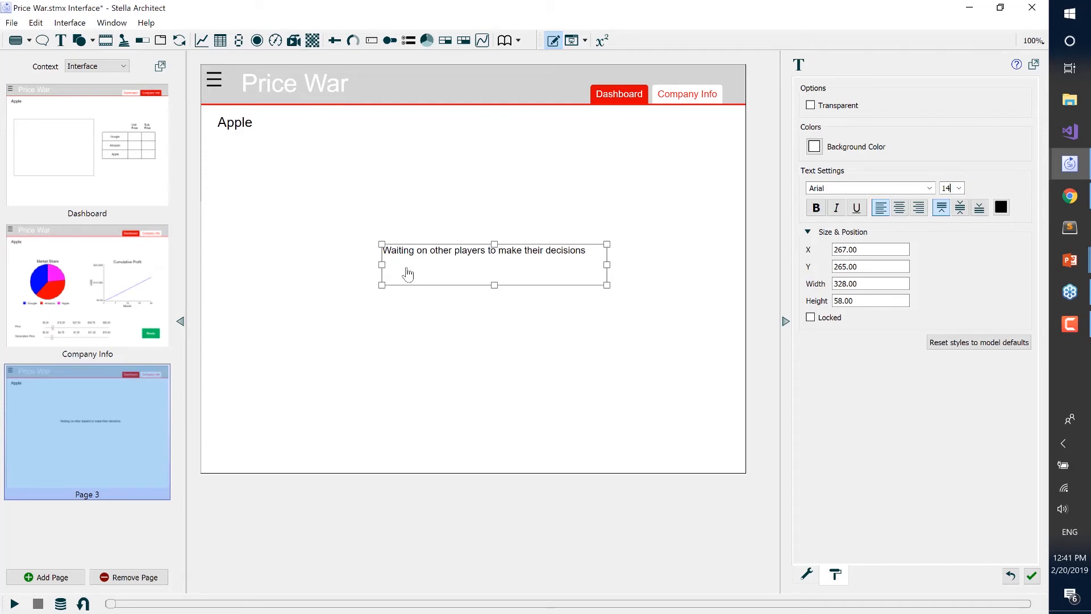
{"action": "left_click_drag", "start_coordinate": [392, 273], "coordinate": [394, 281]}
{"action": "left_click", "coordinate": [408, 220]}
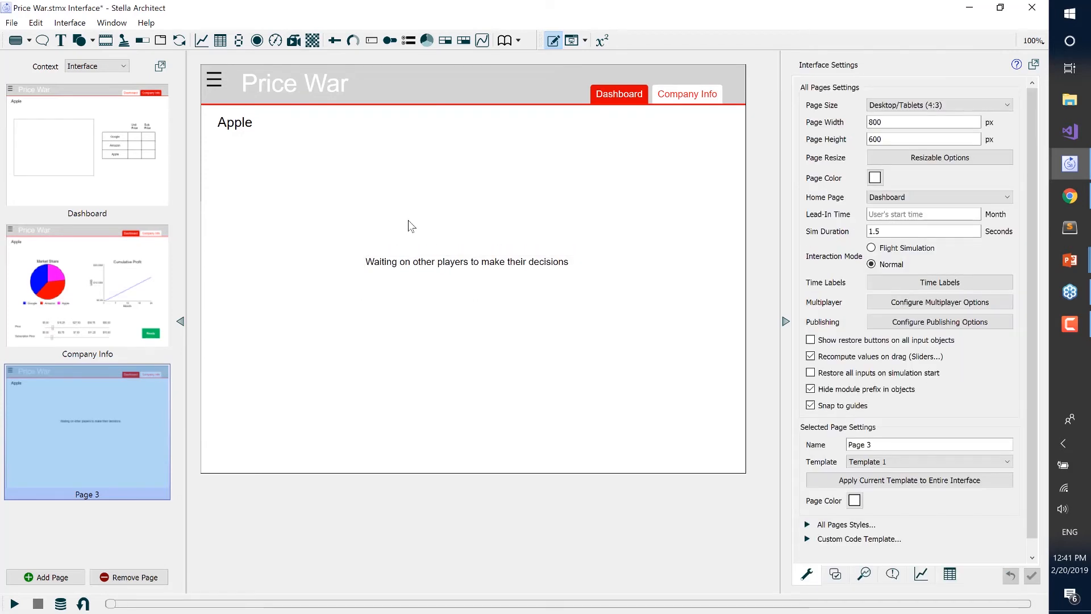
Copy the green Ready button from the Company Info page onto Page 3.
{"action": "left_click", "coordinate": [124, 284]}
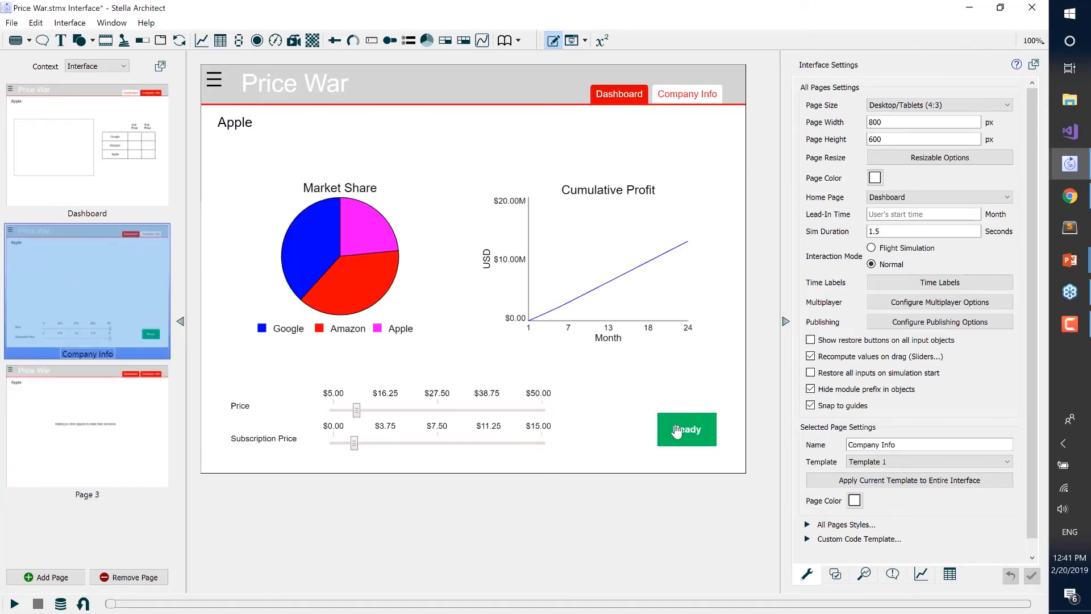
{"action": "left_click", "coordinate": [676, 433]}
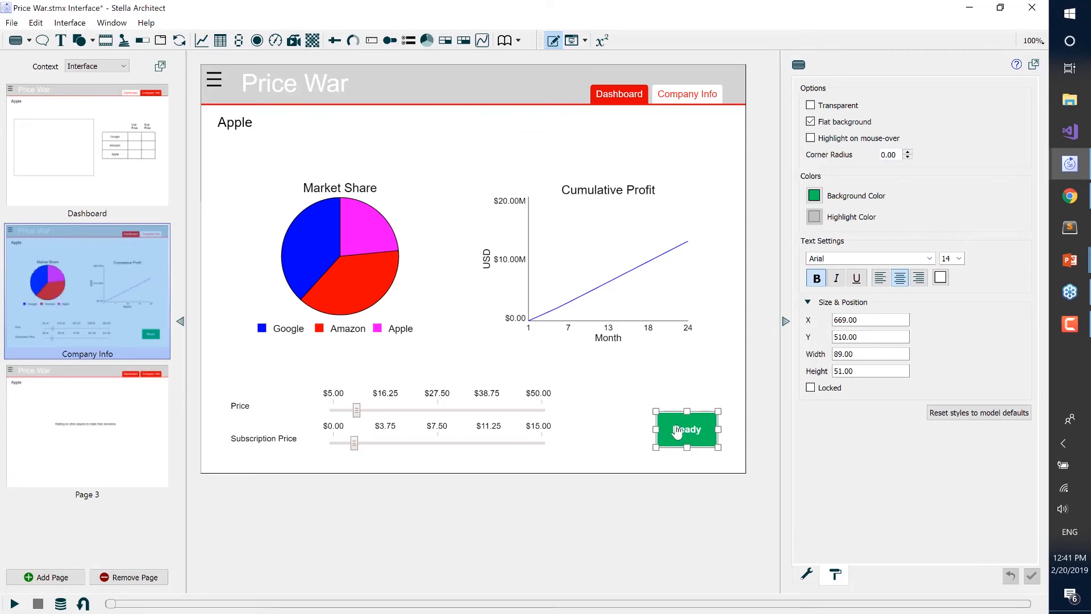
{"action": "left_click", "coordinate": [45, 447]}
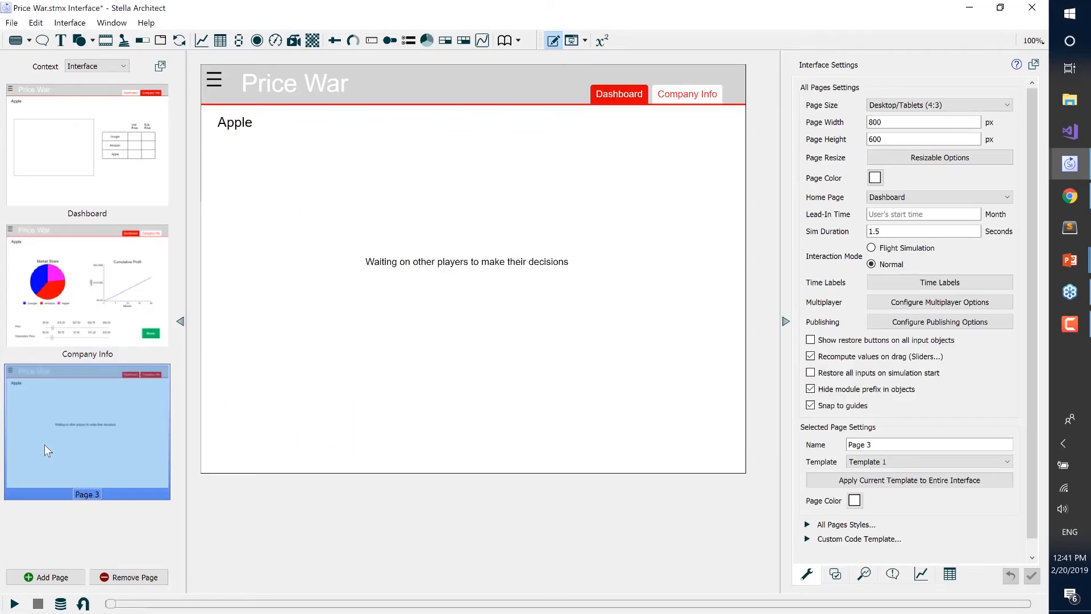
{"action": "key", "text": "ctrl+v"}
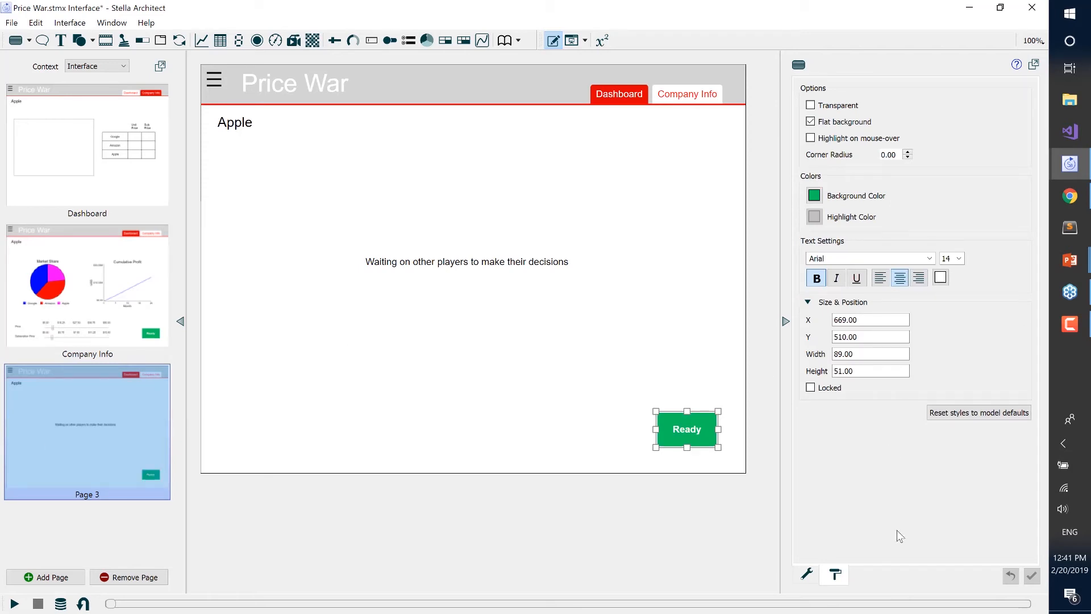
Change the copied button's action on Page 3 to Cancel Ready to Advance.
{"action": "left_click", "coordinate": [806, 578]}
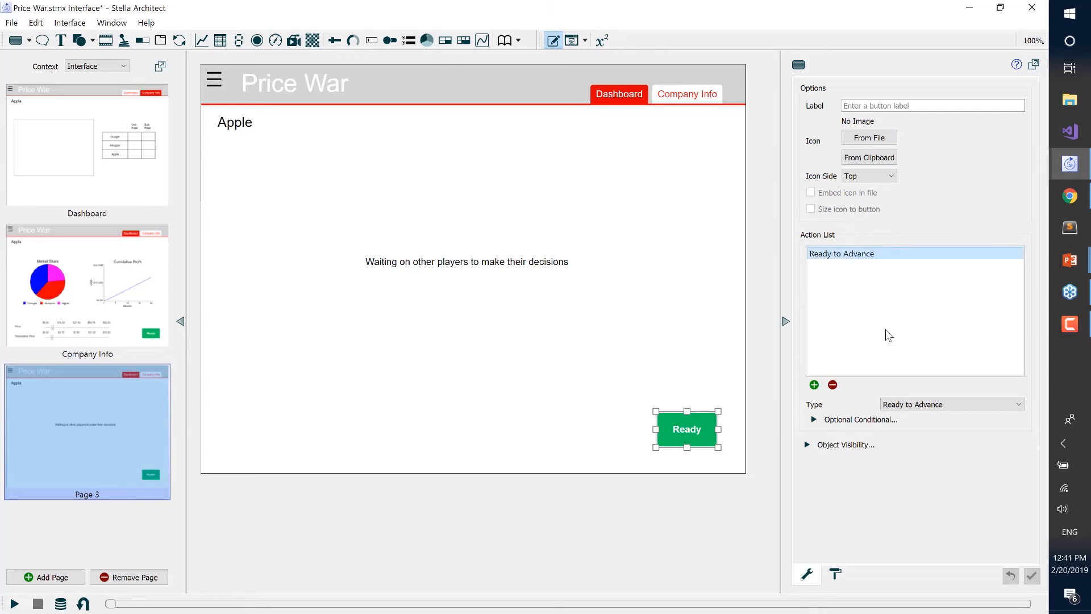
{"action": "left_click", "coordinate": [904, 404]}
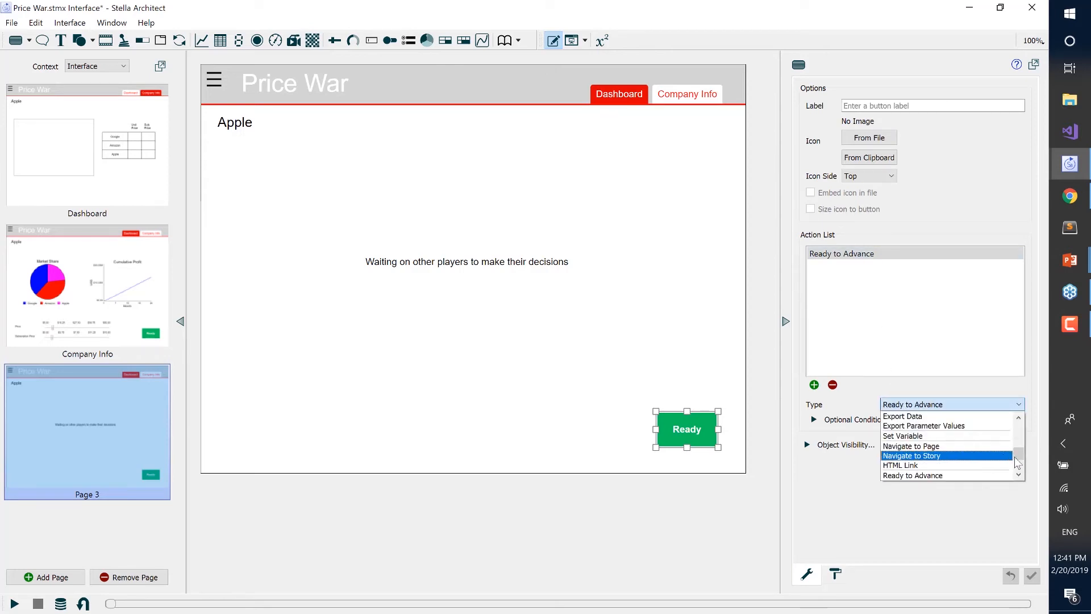
{"action": "left_click_drag", "start_coordinate": [1019, 452], "coordinate": [1019, 462]}
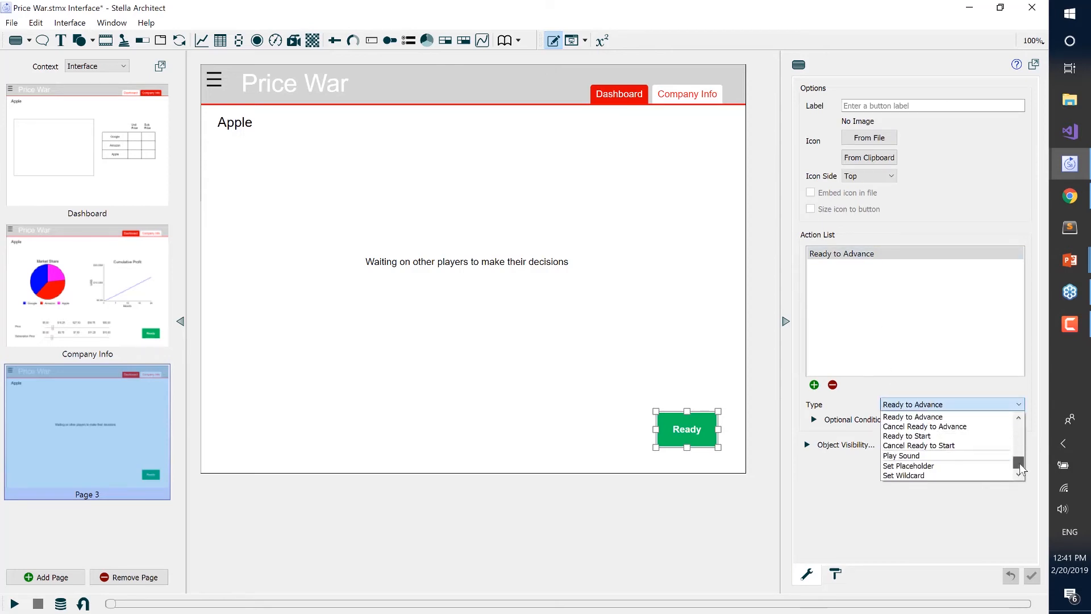
{"action": "left_click", "coordinate": [966, 427]}
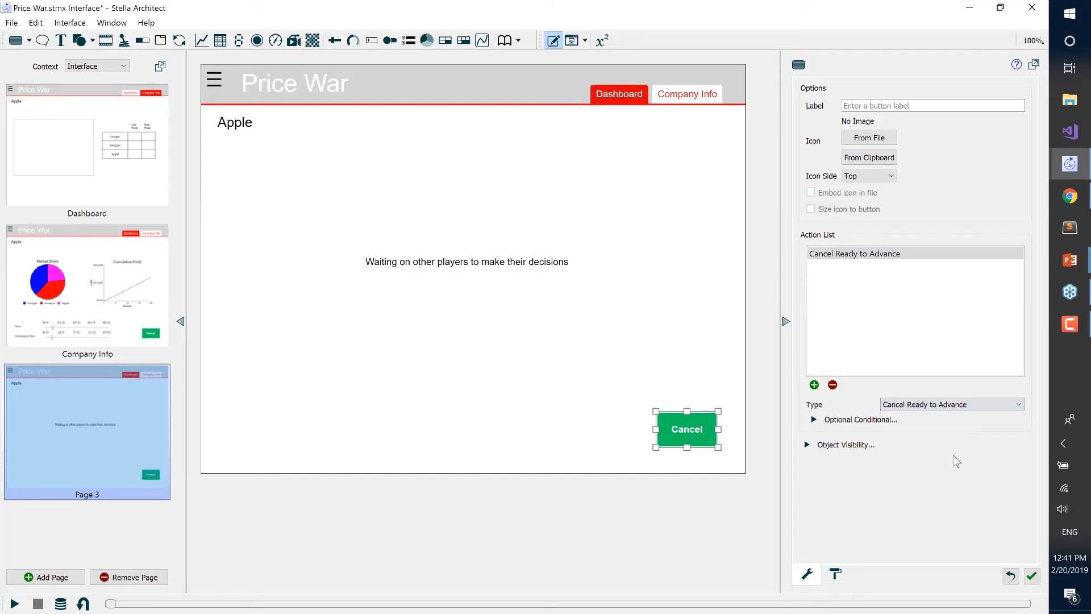
{"action": "left_click", "coordinate": [679, 517]}
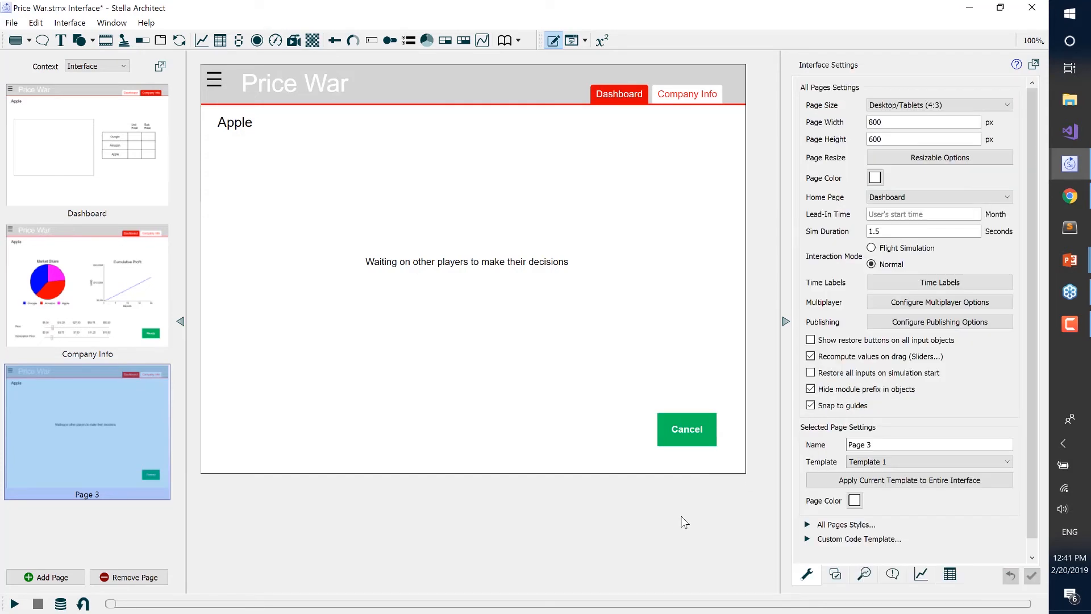
Add a Navigate to Page action targeting Company Info to the Cancel button on Page 3.
{"action": "left_click", "coordinate": [692, 447]}
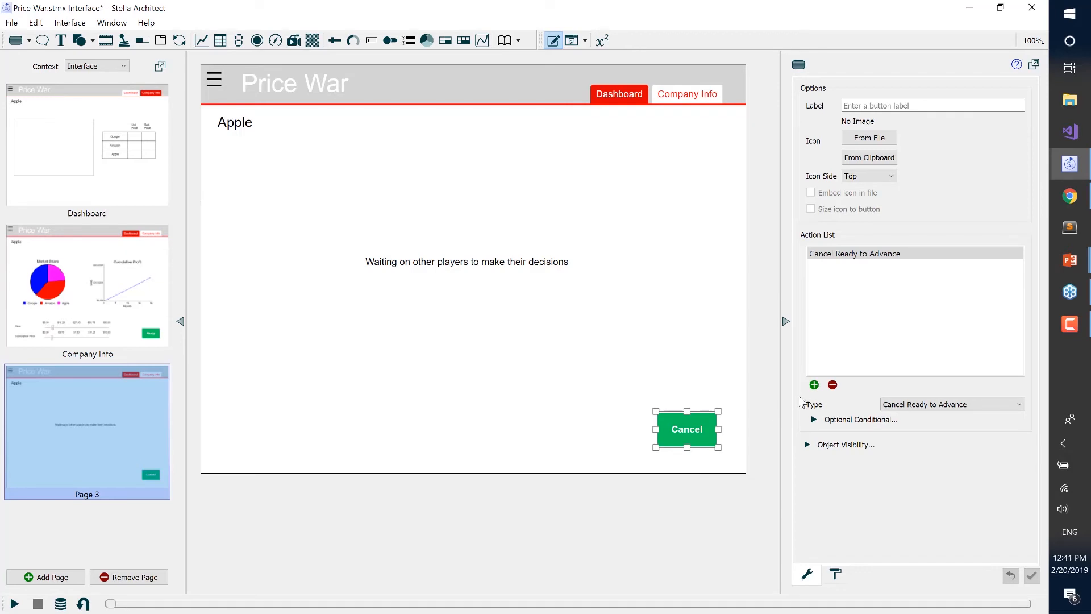
{"action": "left_click", "coordinate": [815, 385]}
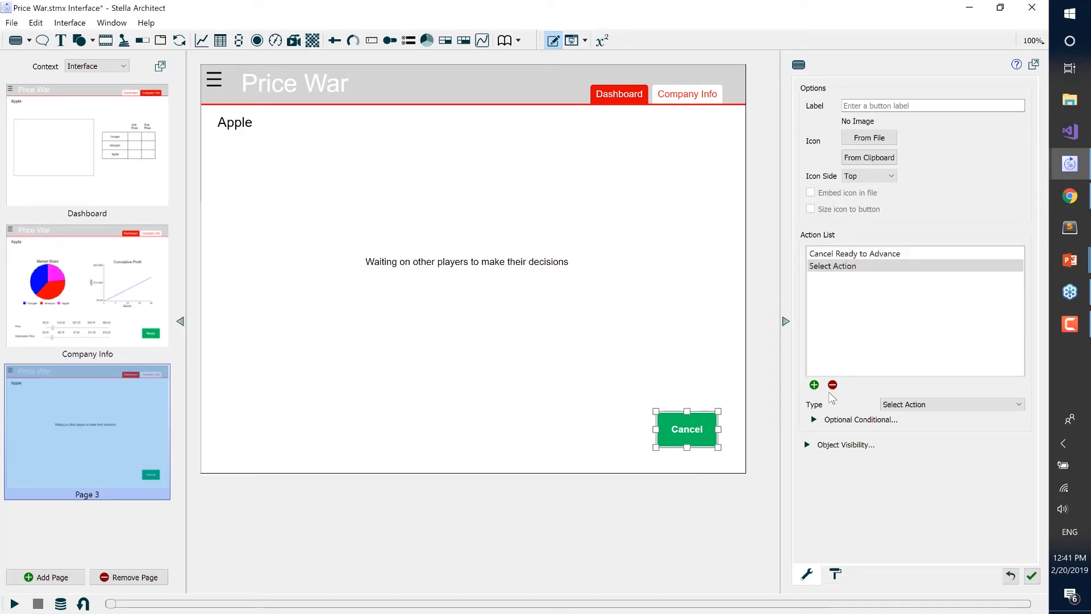
{"action": "left_click", "coordinate": [905, 405]}
{"action": "scroll", "coordinate": [927, 452], "scroll_direction": "down", "scroll_amount": 2}
{"action": "scroll", "coordinate": [931, 448], "scroll_direction": "down", "scroll_amount": 2}
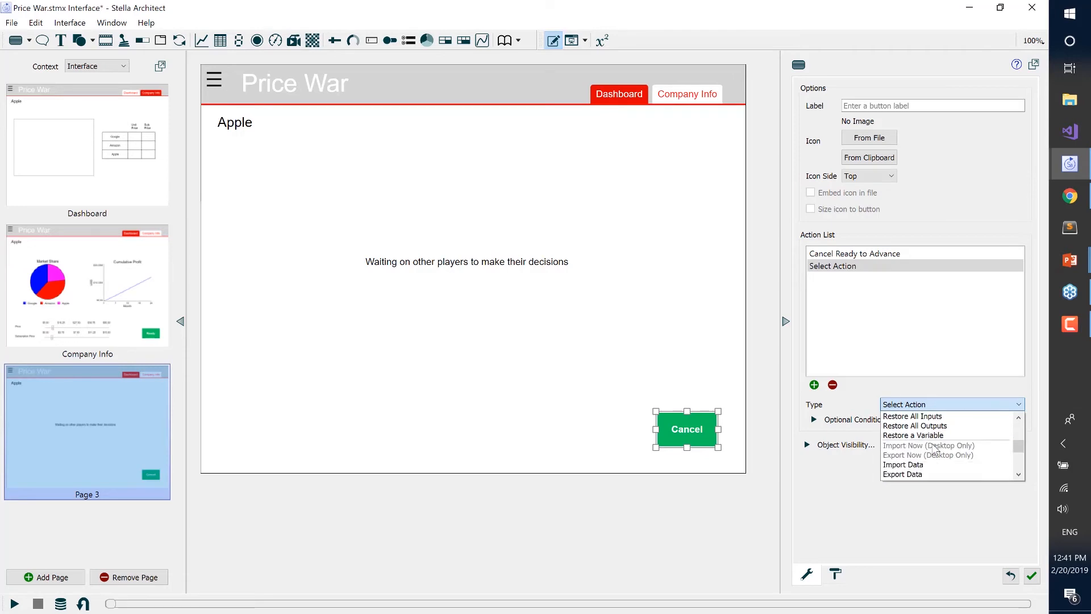
{"action": "scroll", "coordinate": [935, 452], "scroll_direction": "down", "scroll_amount": 2}
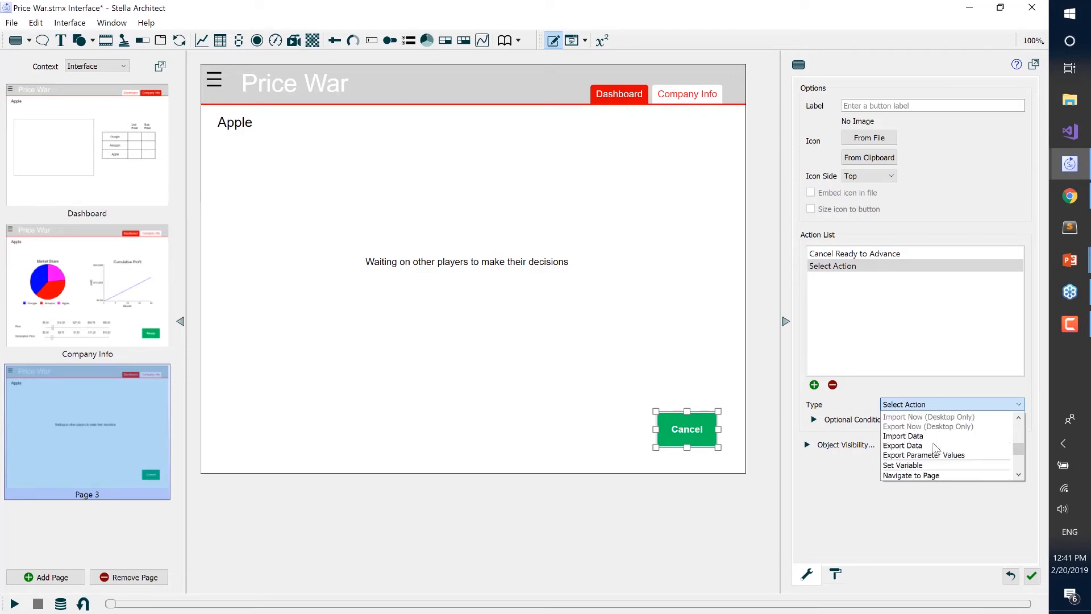
{"action": "left_click", "coordinate": [936, 456]}
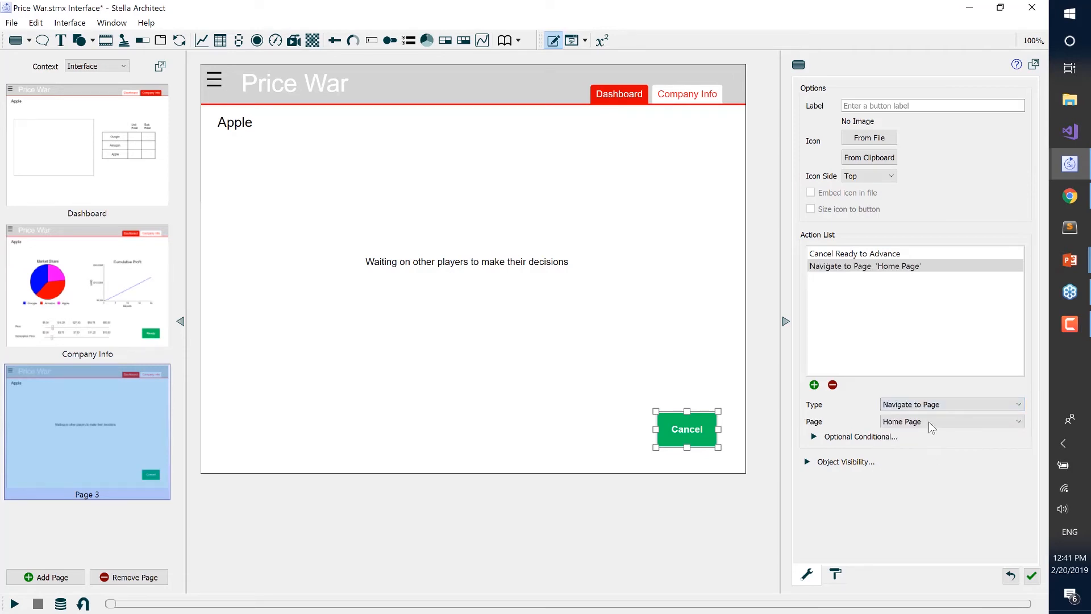
{"action": "left_click", "coordinate": [932, 422]}
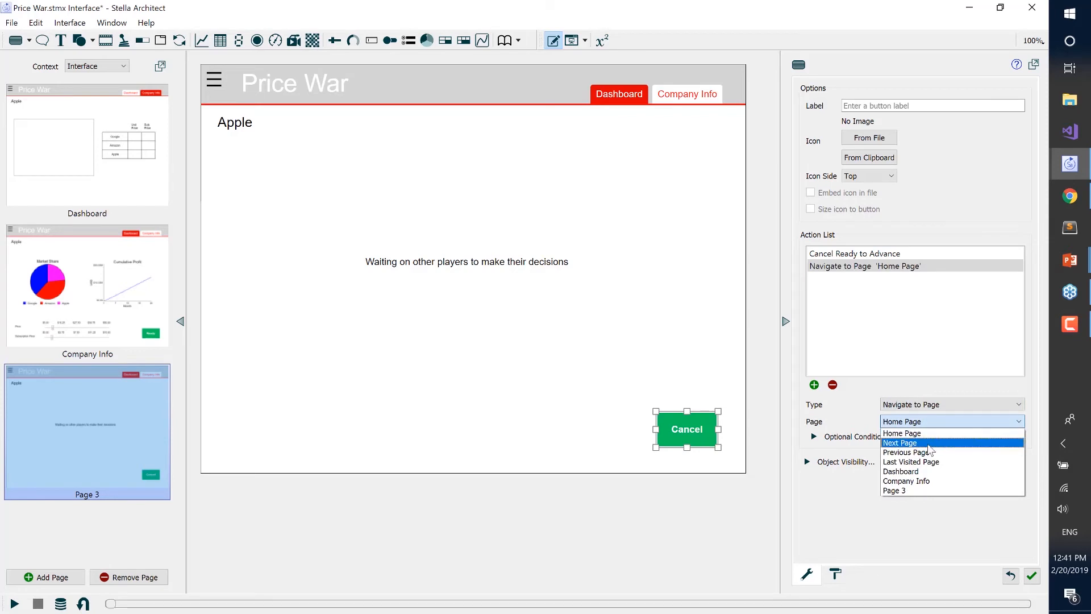
{"action": "left_click", "coordinate": [927, 481]}
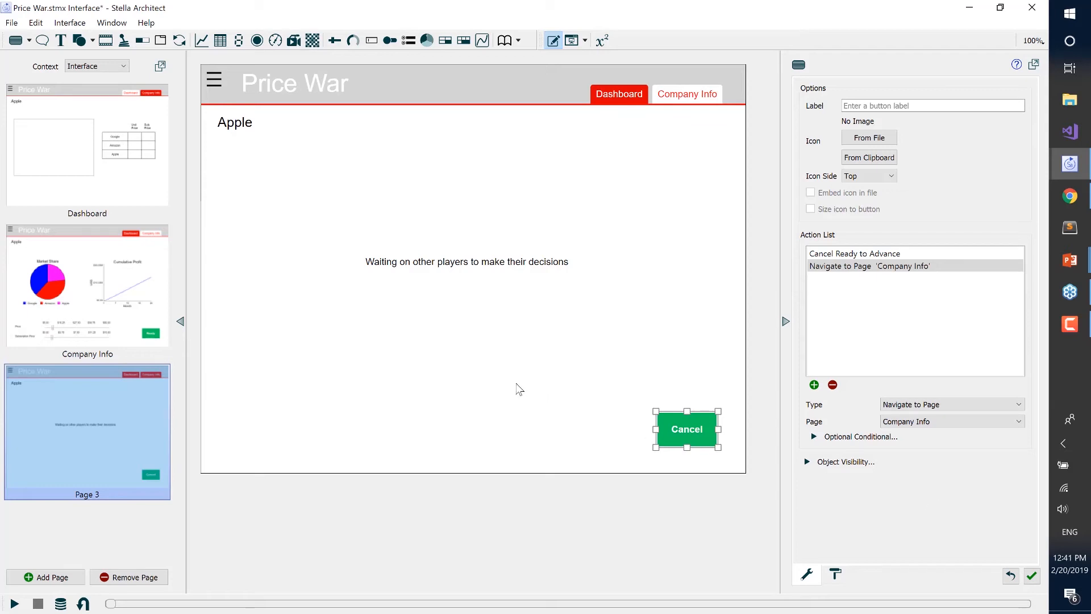
{"action": "left_click", "coordinate": [829, 267]}
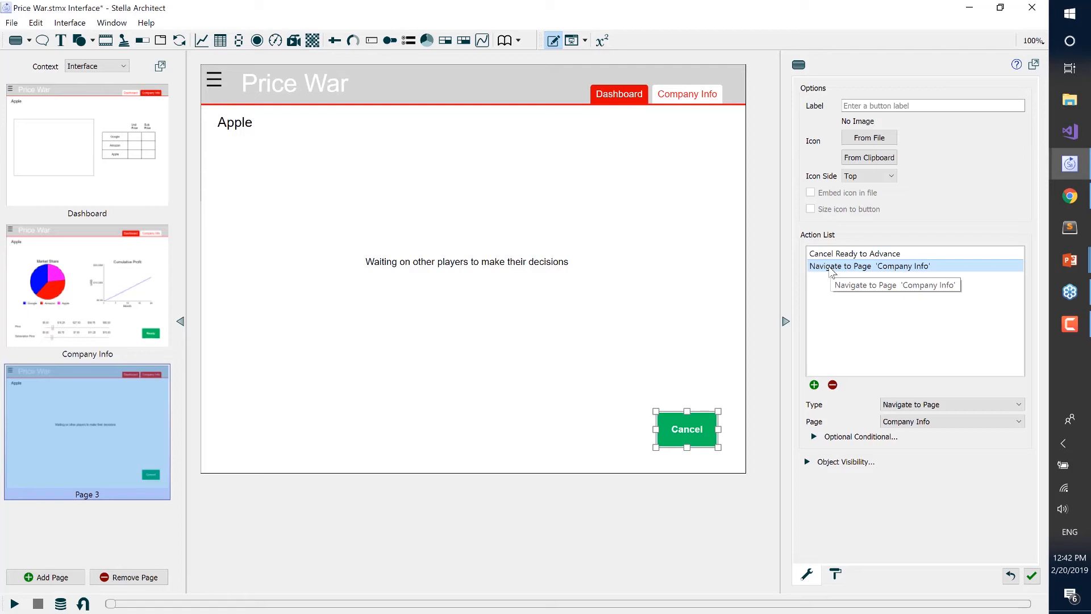
Add a Navigate to Page action targeting Page 3 to the Ready button on the Company Info page.
{"action": "left_click", "coordinate": [114, 295]}
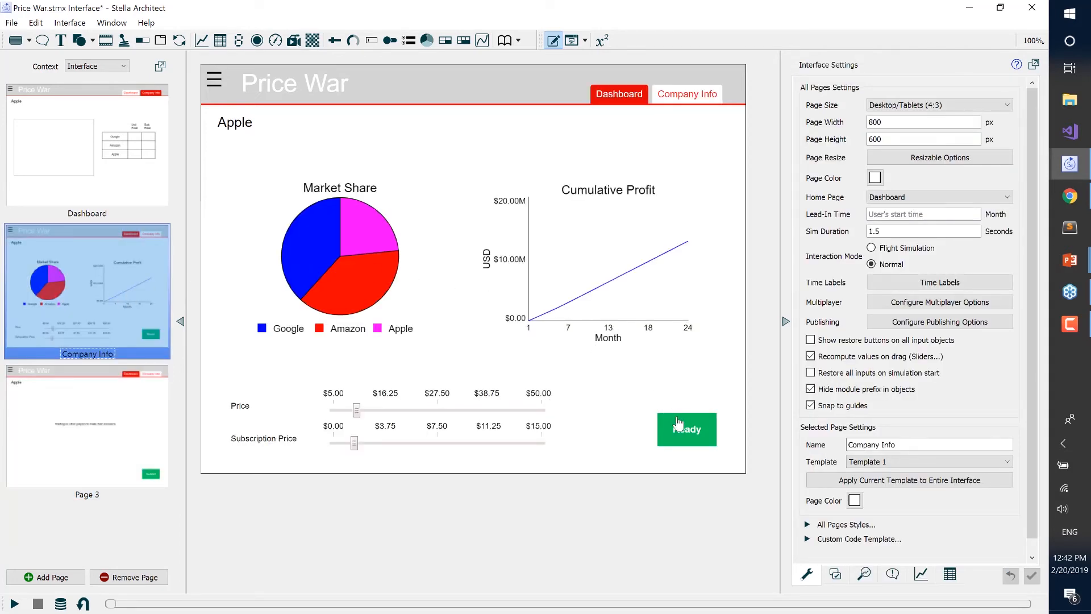
{"action": "left_click", "coordinate": [683, 432]}
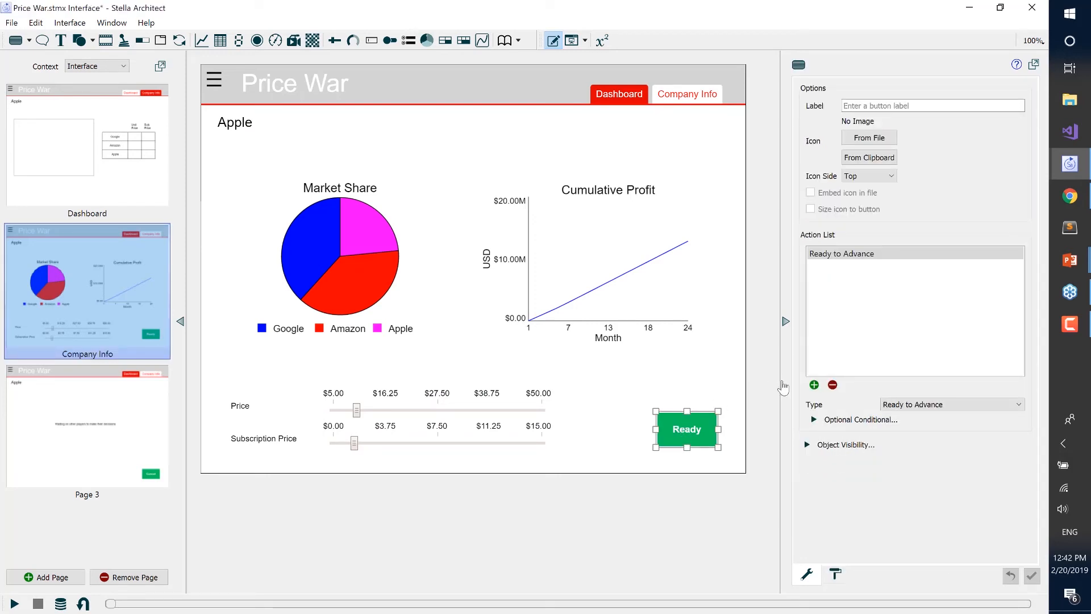
{"action": "left_click", "coordinate": [813, 385]}
{"action": "left_click", "coordinate": [898, 404]}
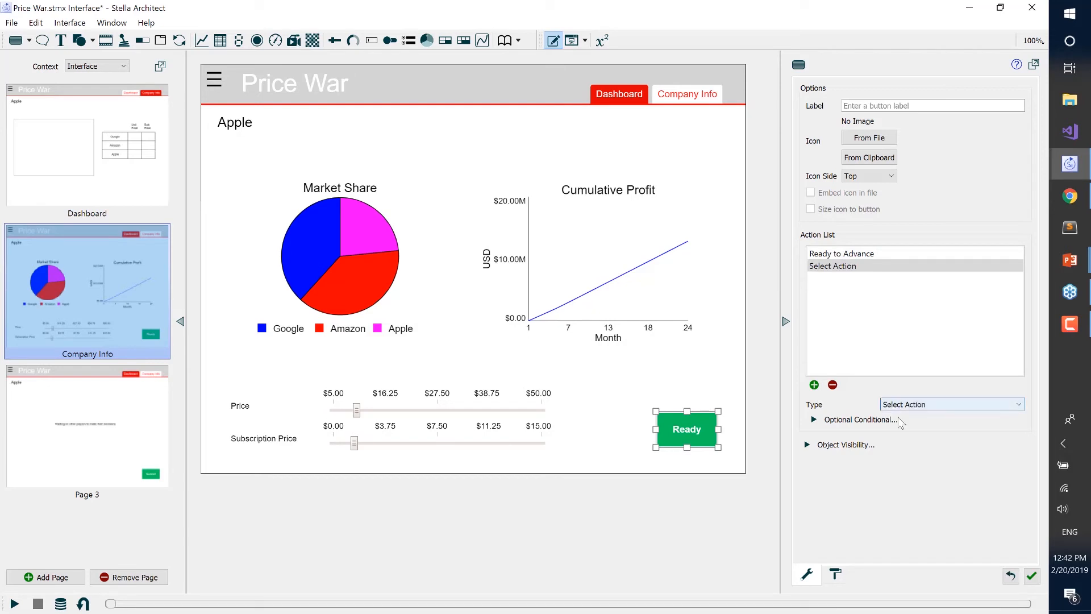
{"action": "scroll", "coordinate": [909, 436], "scroll_direction": "down", "scroll_amount": 4}
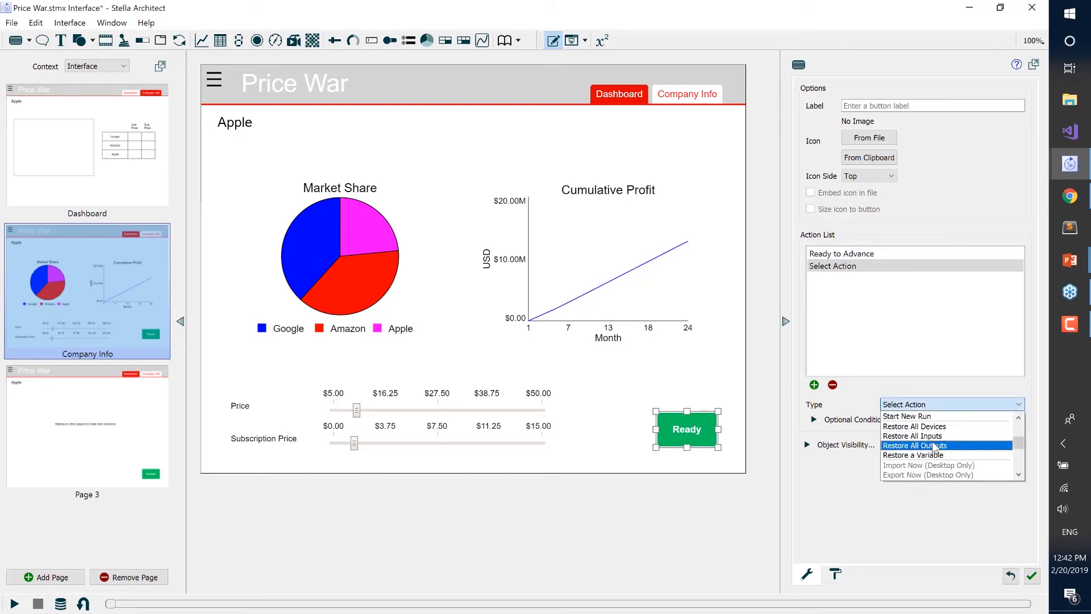
{"action": "left_click", "coordinate": [932, 455]}
{"action": "left_click", "coordinate": [923, 421]}
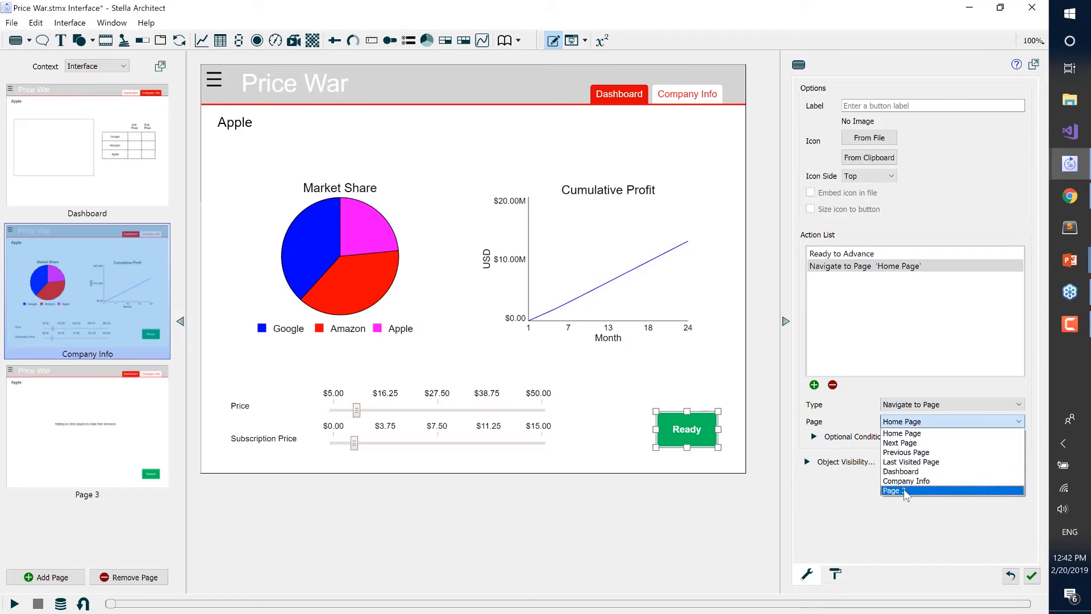
{"action": "left_click", "coordinate": [906, 496]}
Move the Navigate to Page action ahead of Ready to Advance in the Company Info button's action list.
{"action": "left_click", "coordinate": [867, 271]}
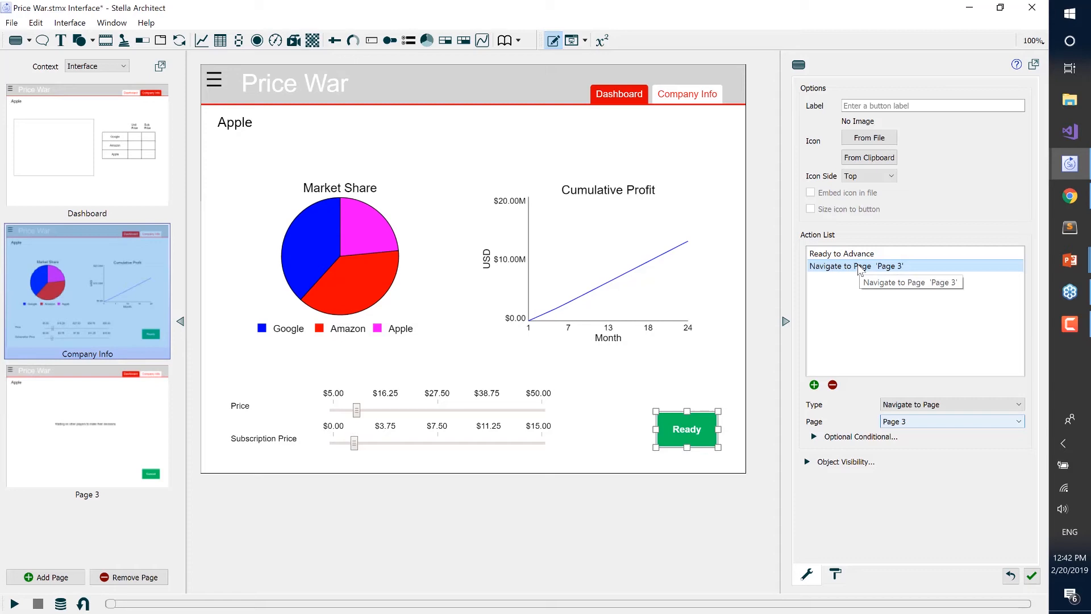
{"action": "left_click_drag", "start_coordinate": [859, 271], "coordinate": [888, 257]}
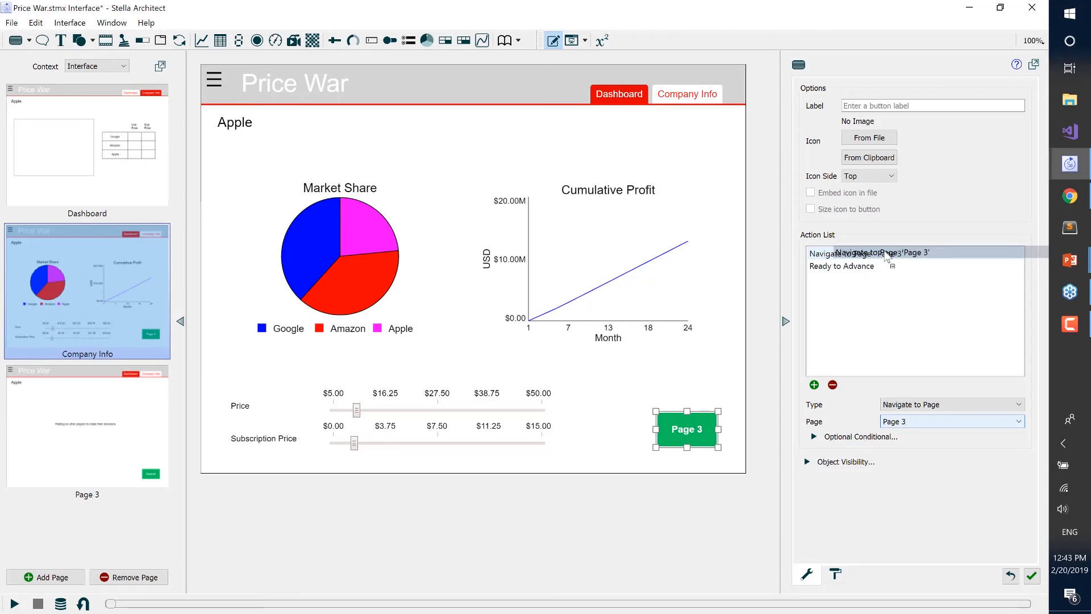
{"action": "left_click_drag", "start_coordinate": [884, 251], "coordinate": [881, 253]}
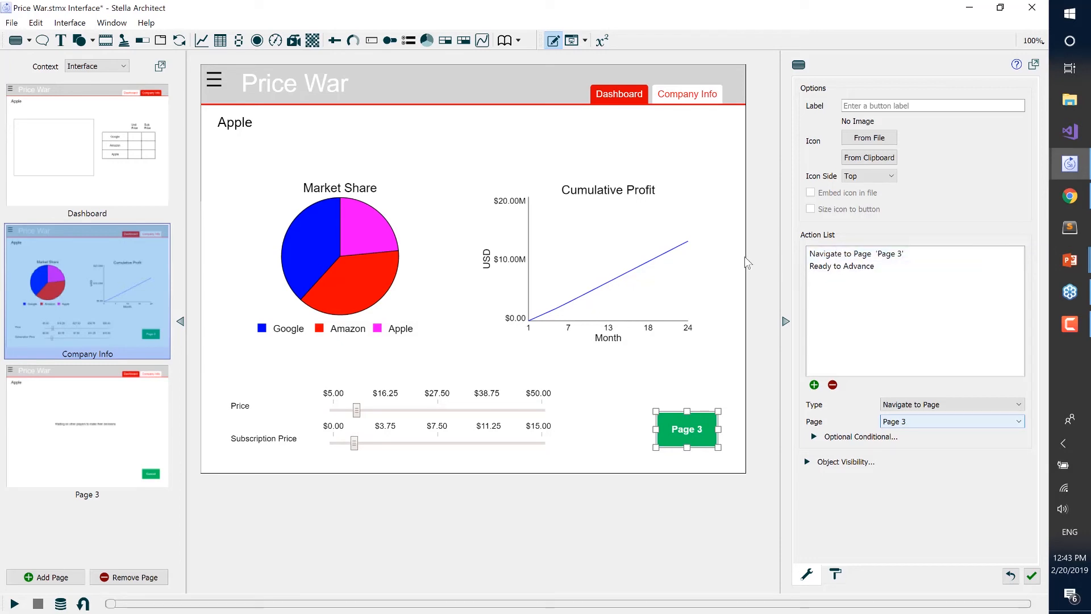
Review the waiting page, switch to the interface templates and add a second template.
{"action": "left_click", "coordinate": [130, 418]}
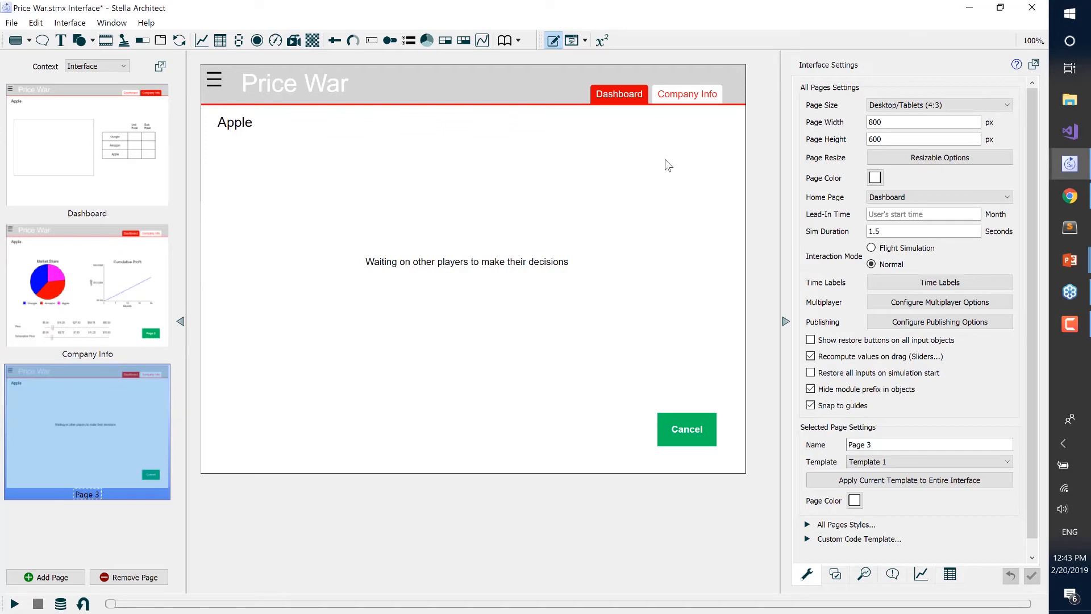
{"action": "left_click", "coordinate": [105, 65]}
{"action": "left_click", "coordinate": [104, 85]}
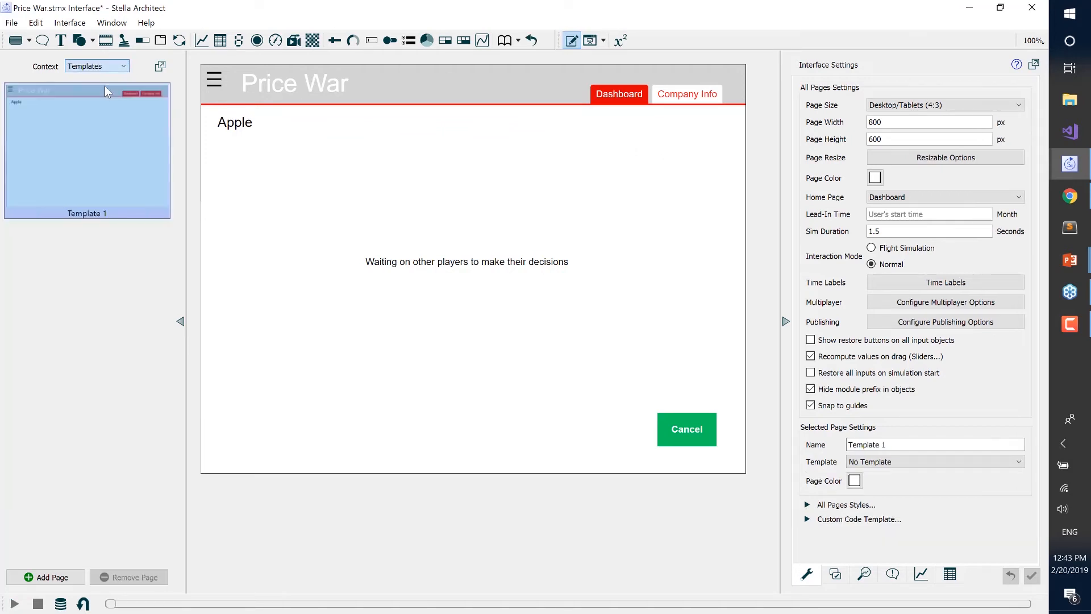
{"action": "left_click", "coordinate": [42, 580]}
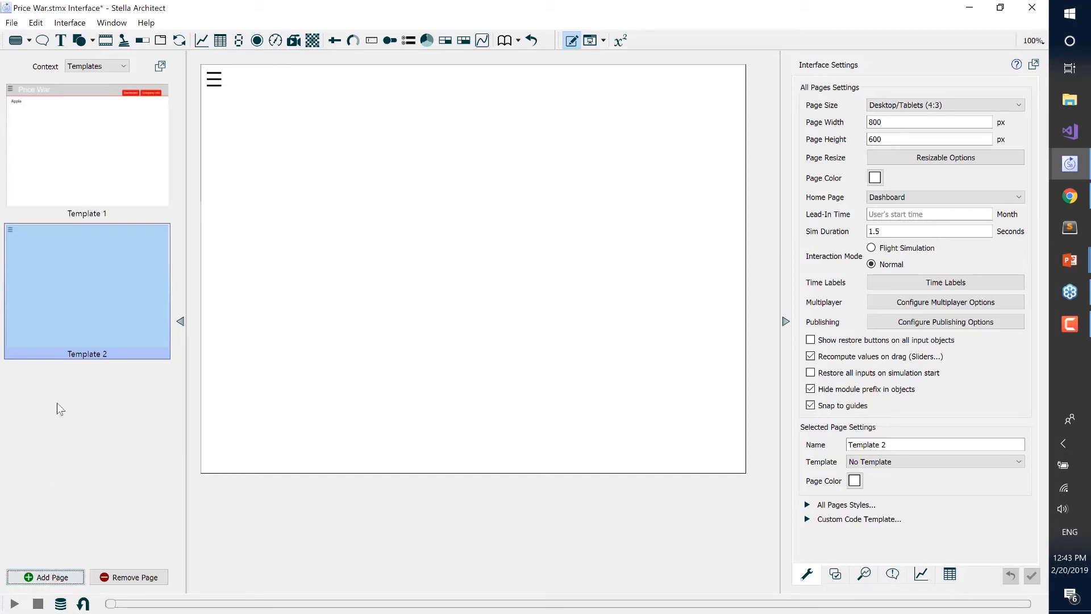
Cut the Dashboard and Company Info tab bar out of Template 1.
{"action": "left_click", "coordinate": [104, 132]}
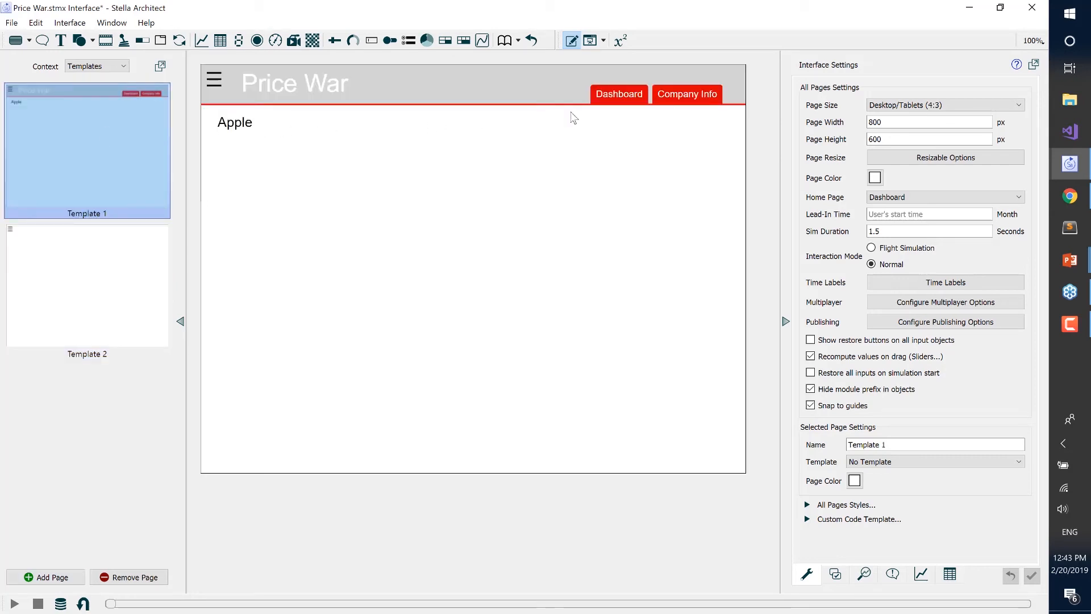
{"action": "left_click", "coordinate": [619, 102]}
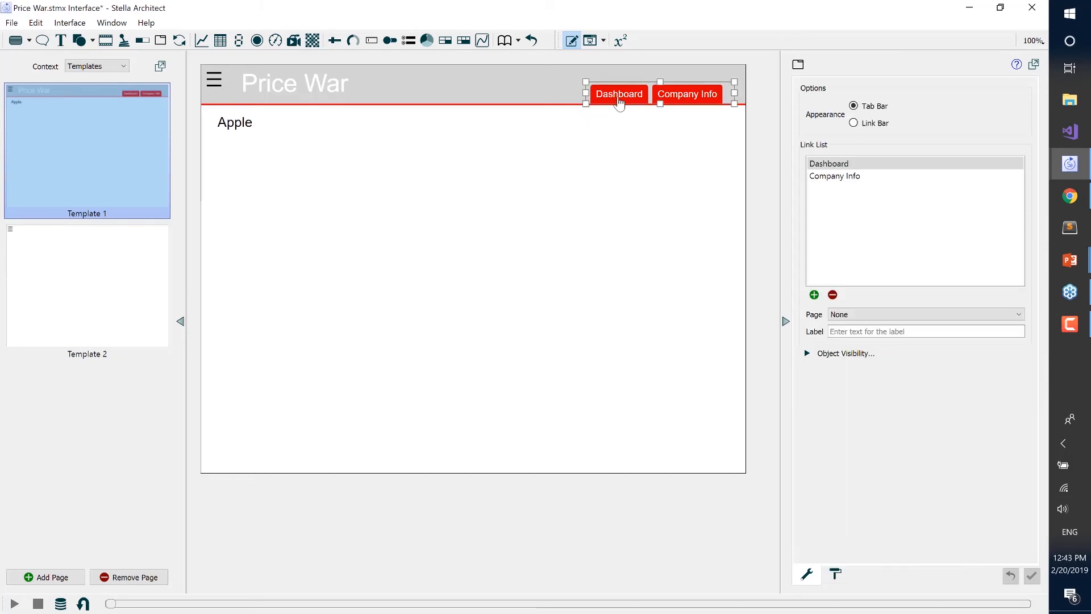
{"action": "key", "text": "Delete"}
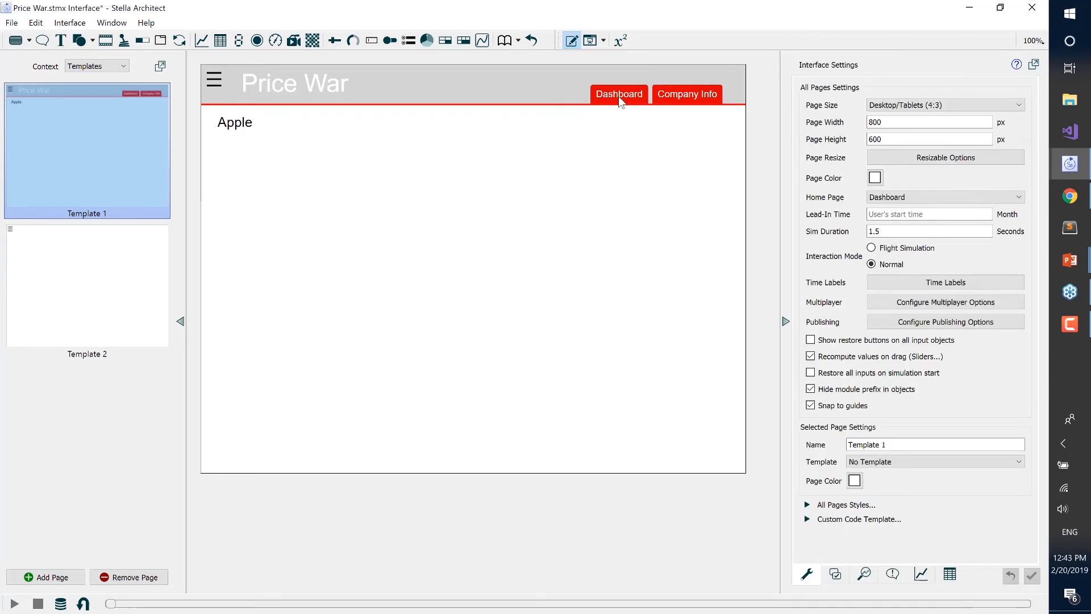
Base Template 2 on Template 1 and paste the tab bar into it.
{"action": "left_click", "coordinate": [141, 288]}
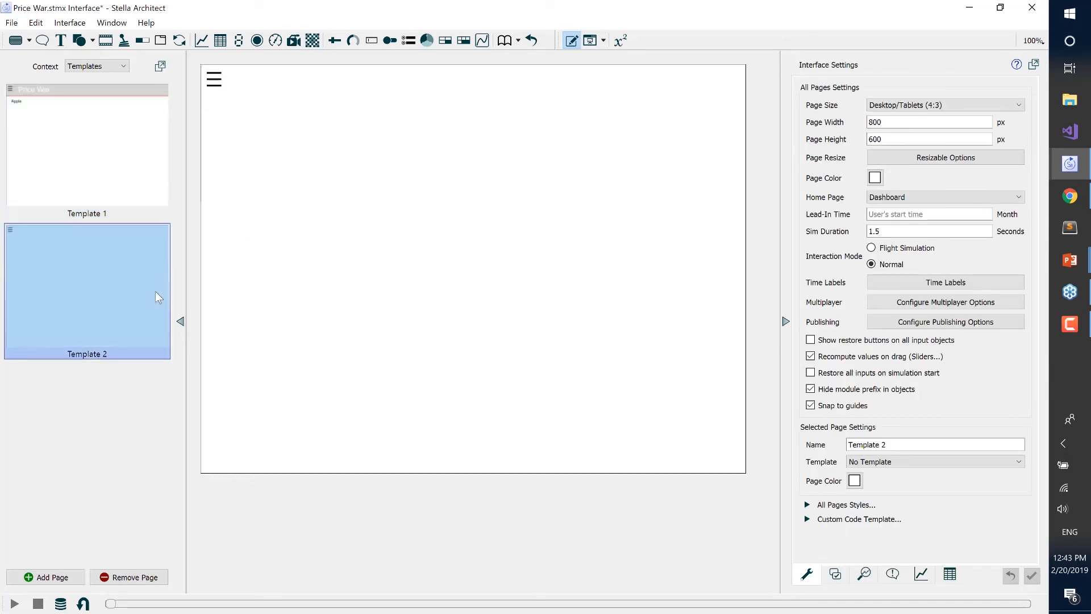
{"action": "left_click", "coordinate": [916, 462]}
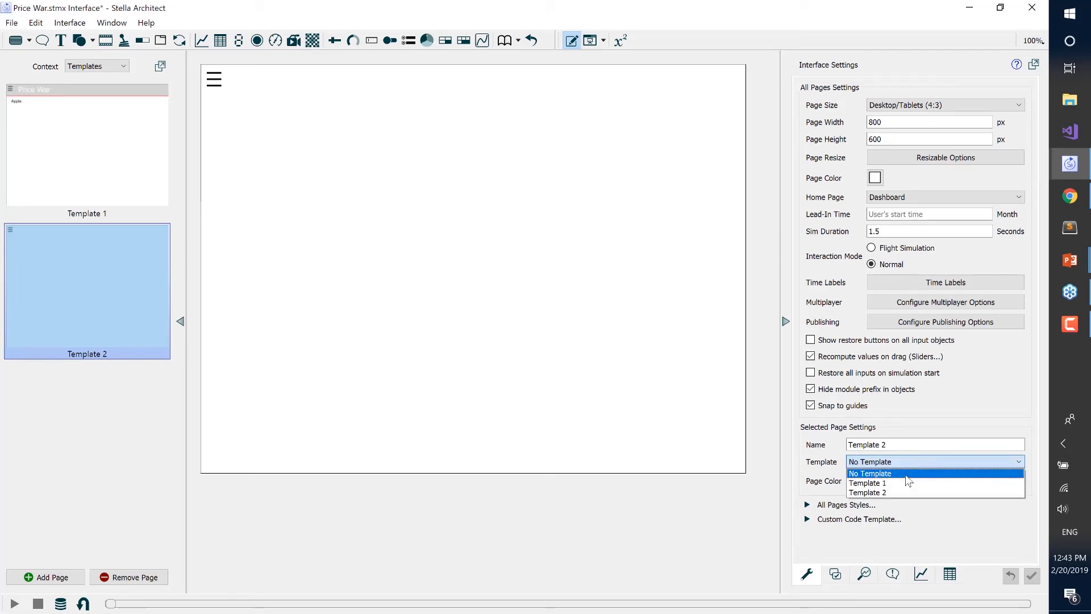
{"action": "left_click", "coordinate": [910, 476]}
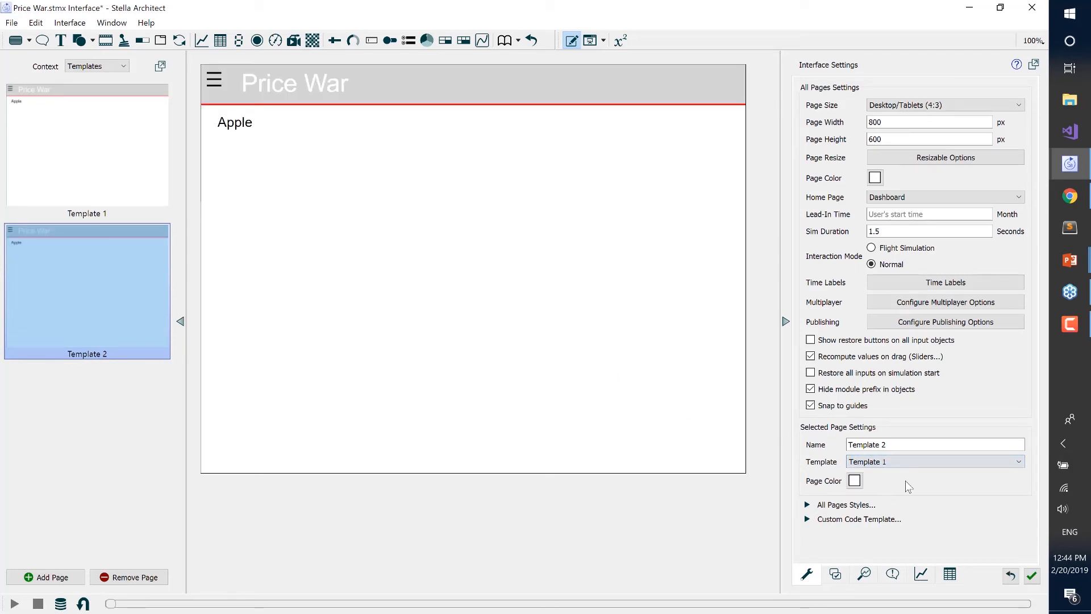
{"action": "key", "text": "ctrl+v"}
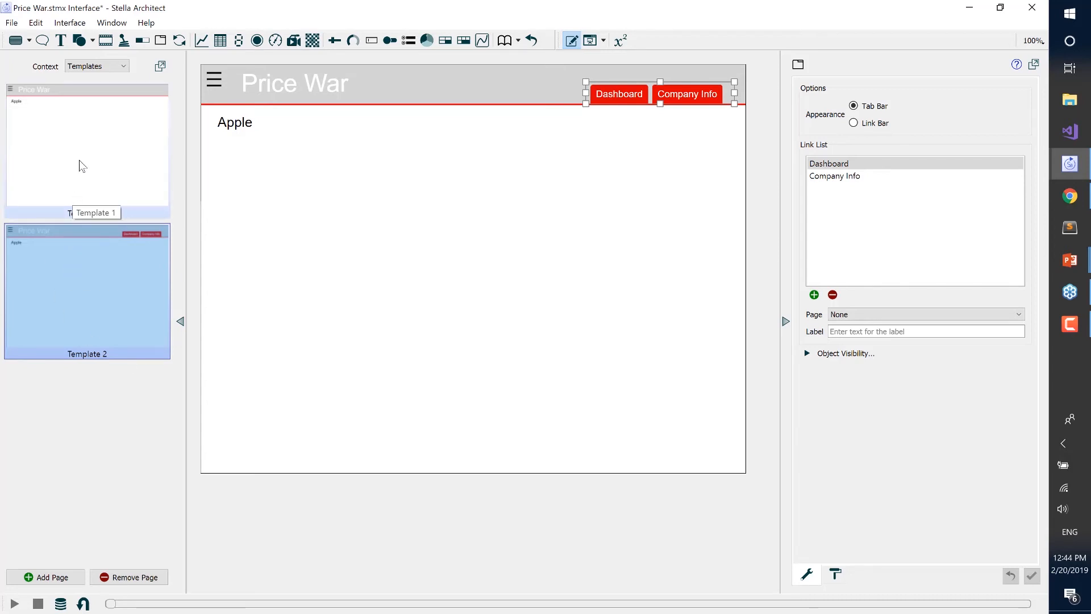
Return to the interface pages, apply Template 2 to the Dashboard and Company Info pages, and check Page 3.
{"action": "left_click", "coordinate": [96, 67]}
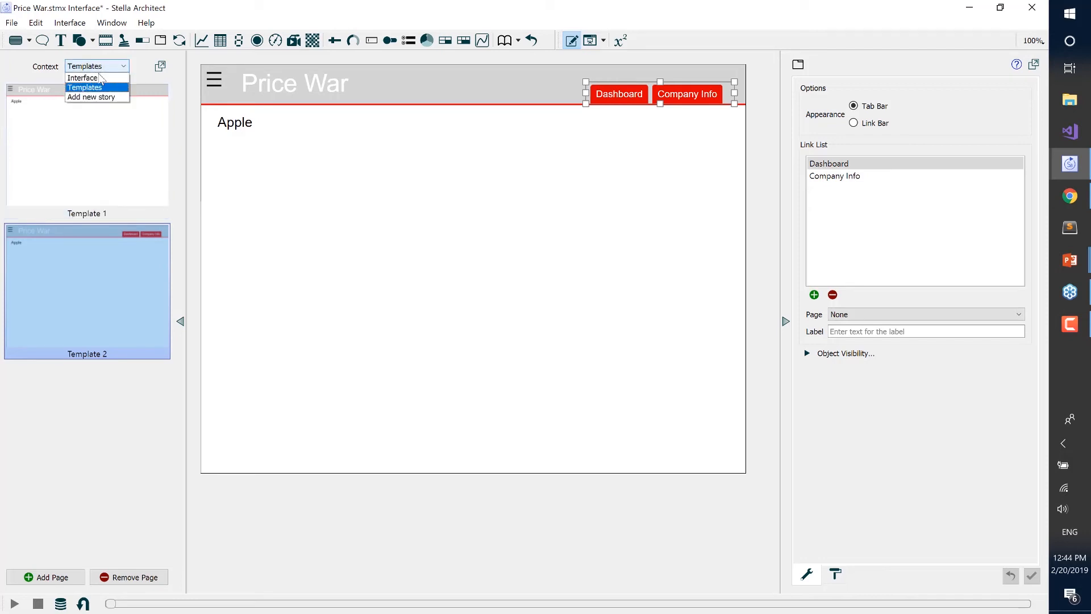
{"action": "left_click", "coordinate": [98, 77]}
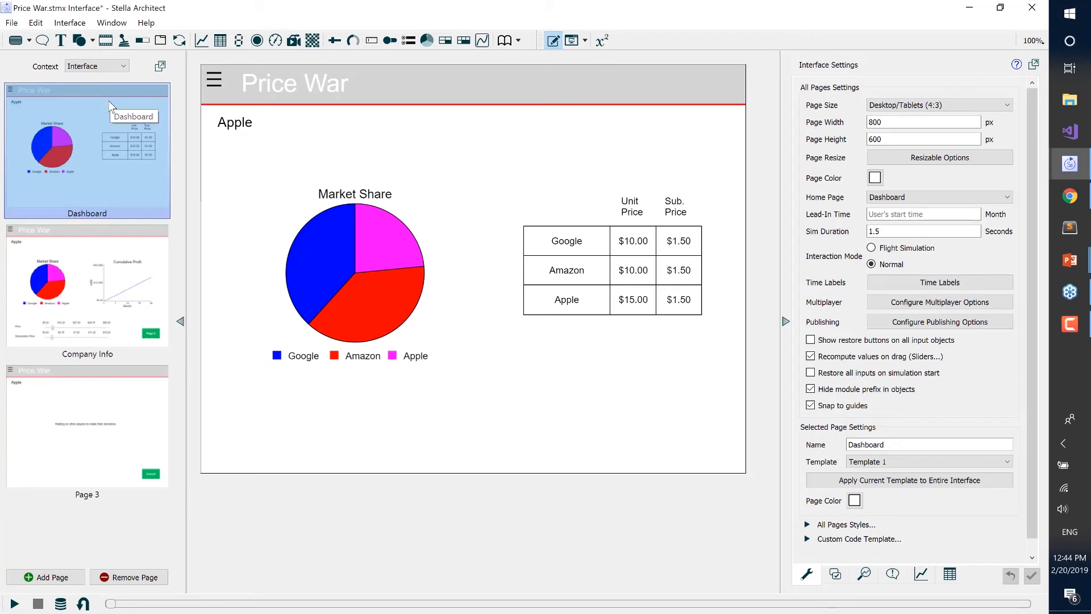
{"action": "left_click", "coordinate": [865, 462]}
{"action": "left_click", "coordinate": [872, 493]}
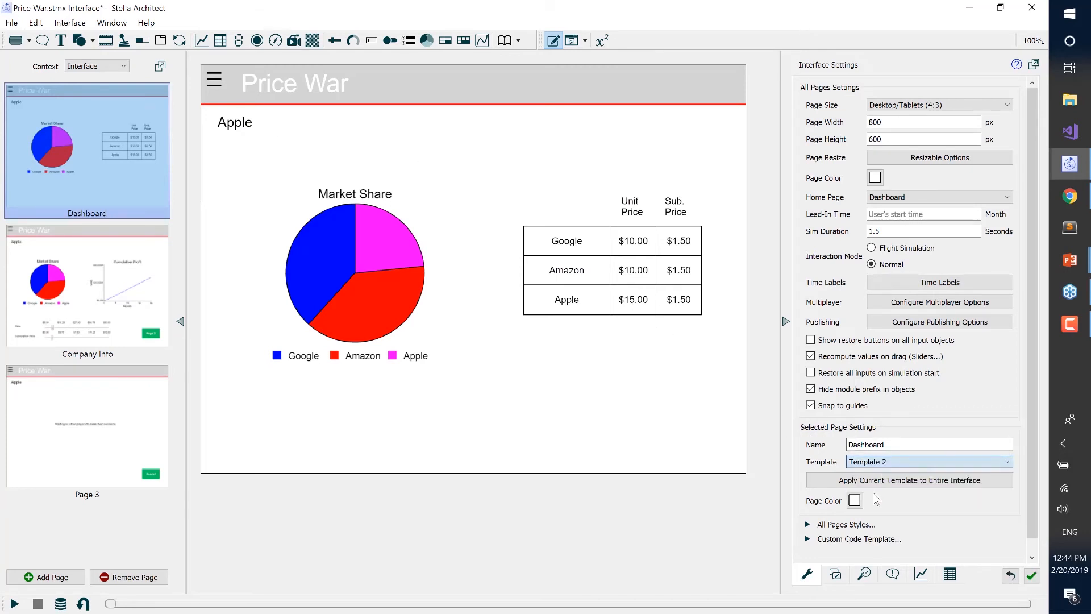
{"action": "left_click", "coordinate": [131, 275]}
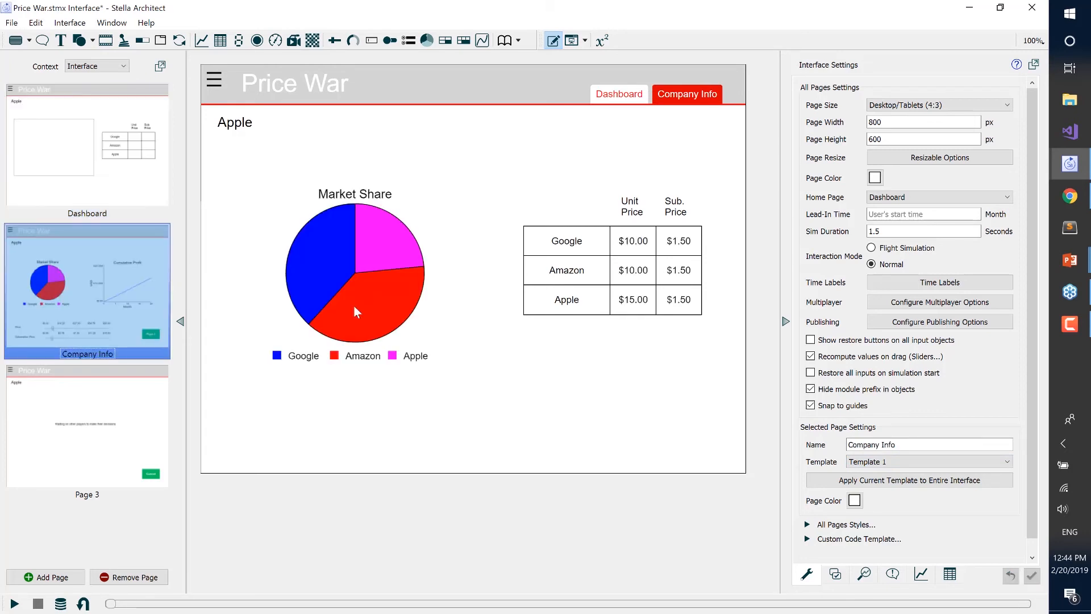
{"action": "left_click", "coordinate": [875, 464]}
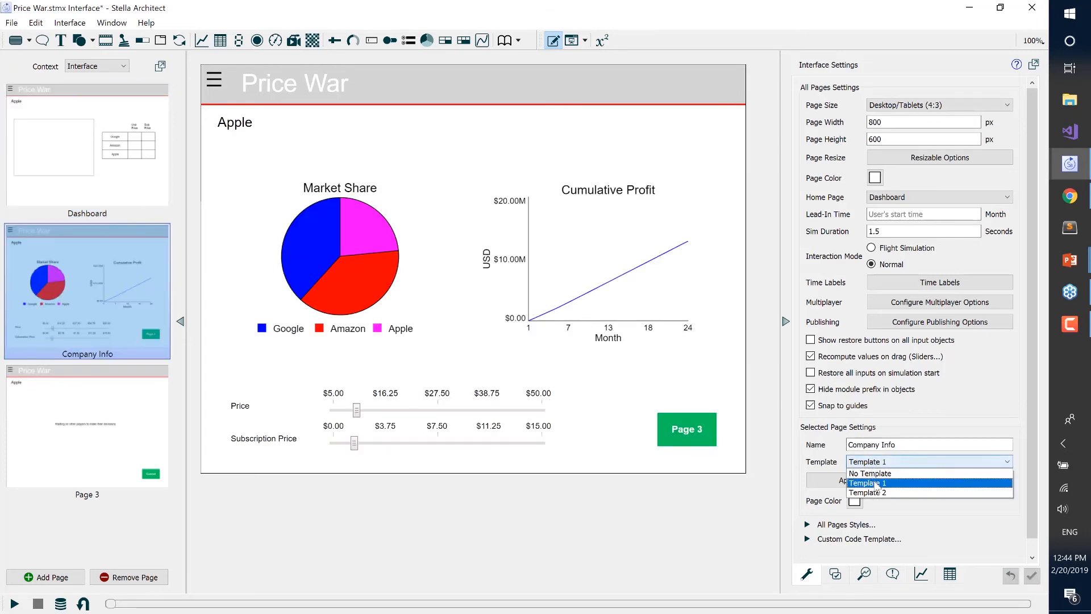
{"action": "left_click", "coordinate": [877, 492]}
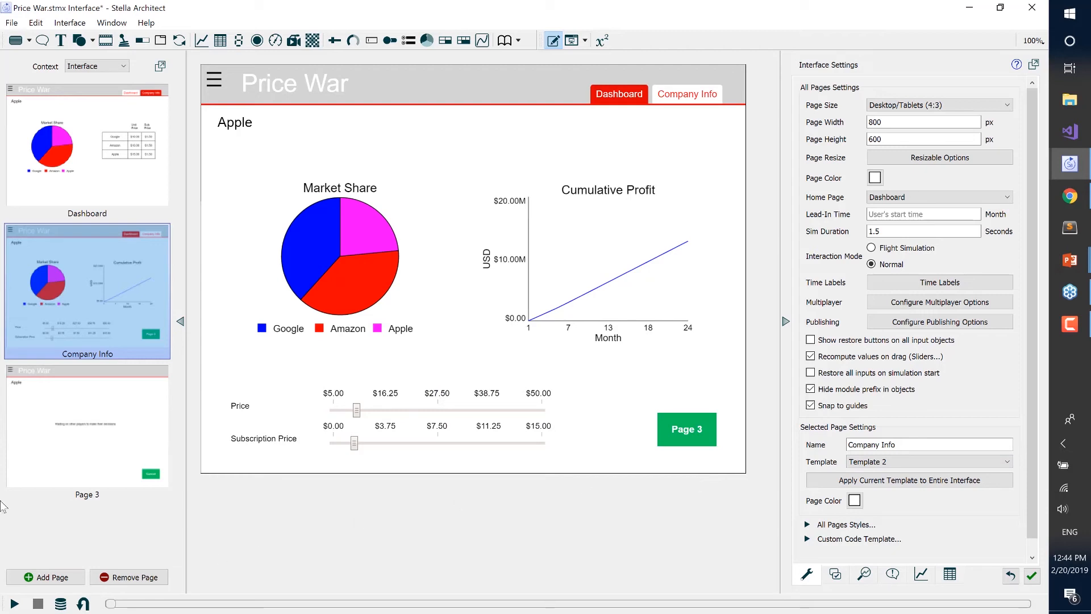
{"action": "left_click", "coordinate": [81, 441]}
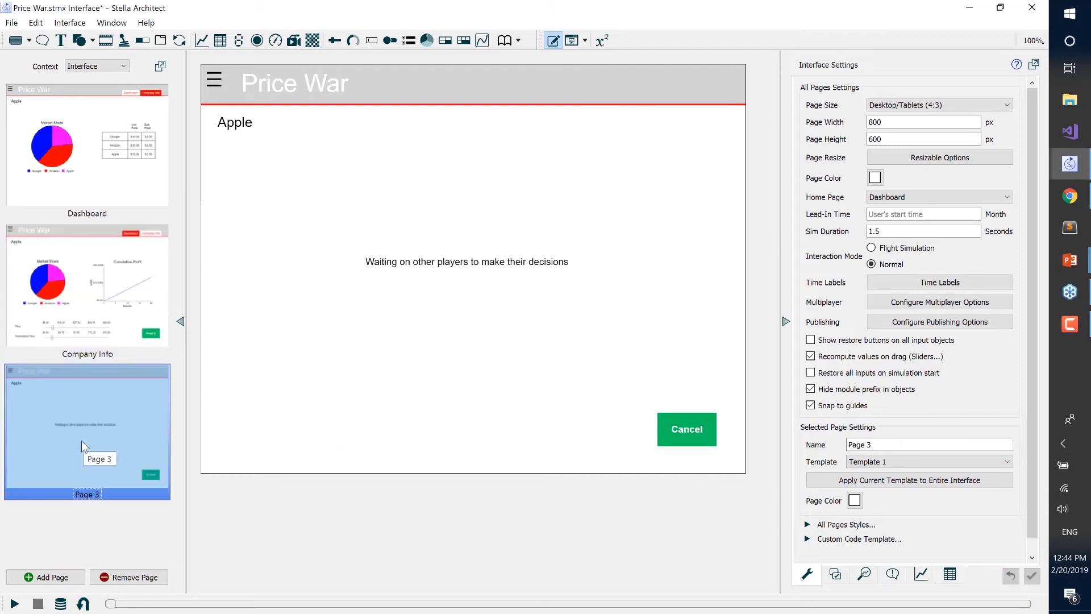
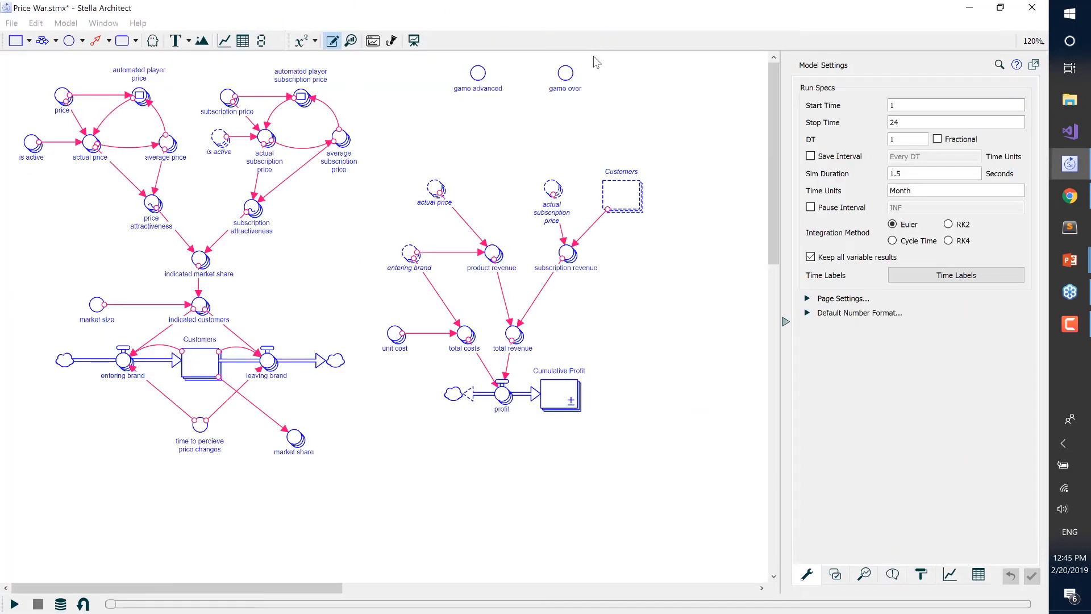
Examine the equation of the game advanced converter in the model and return to the interface.
{"action": "left_click", "coordinate": [600, 41]}
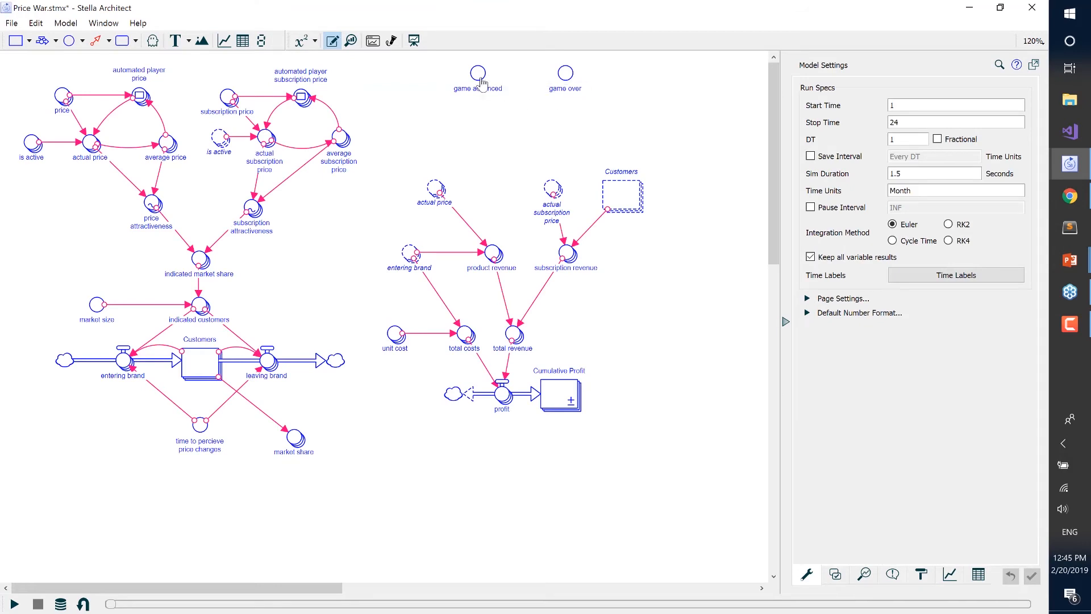
{"action": "left_click", "coordinate": [480, 79]}
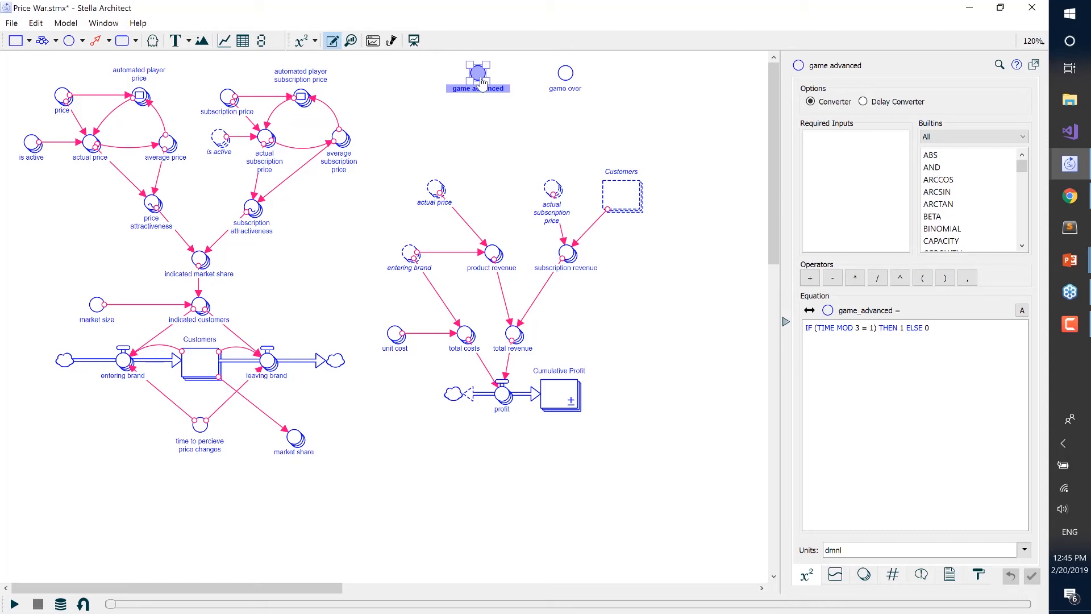
{"action": "left_click", "coordinate": [414, 41]}
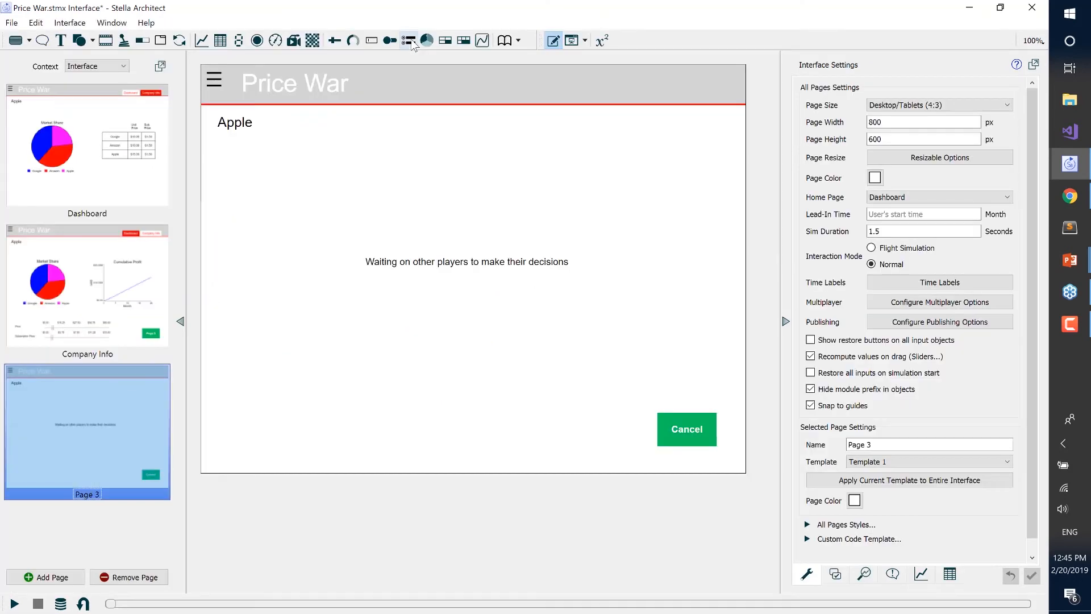
Create a simulation event for the game advanced variable with a threshold of 0.5, performed on every occurrence of the event.
{"action": "left_click", "coordinate": [894, 575]}
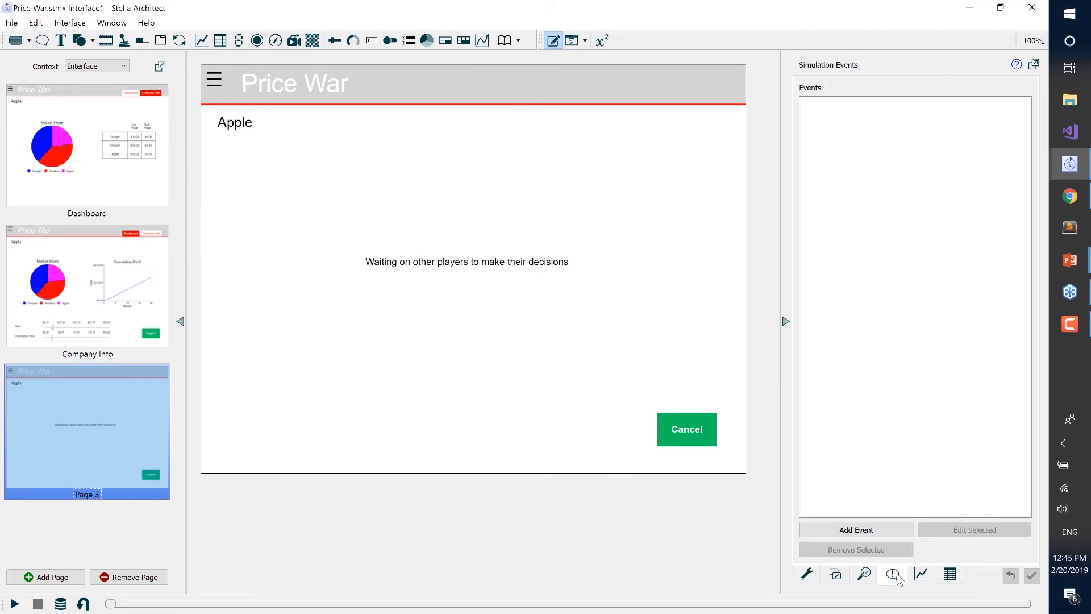
{"action": "left_click", "coordinate": [876, 529]}
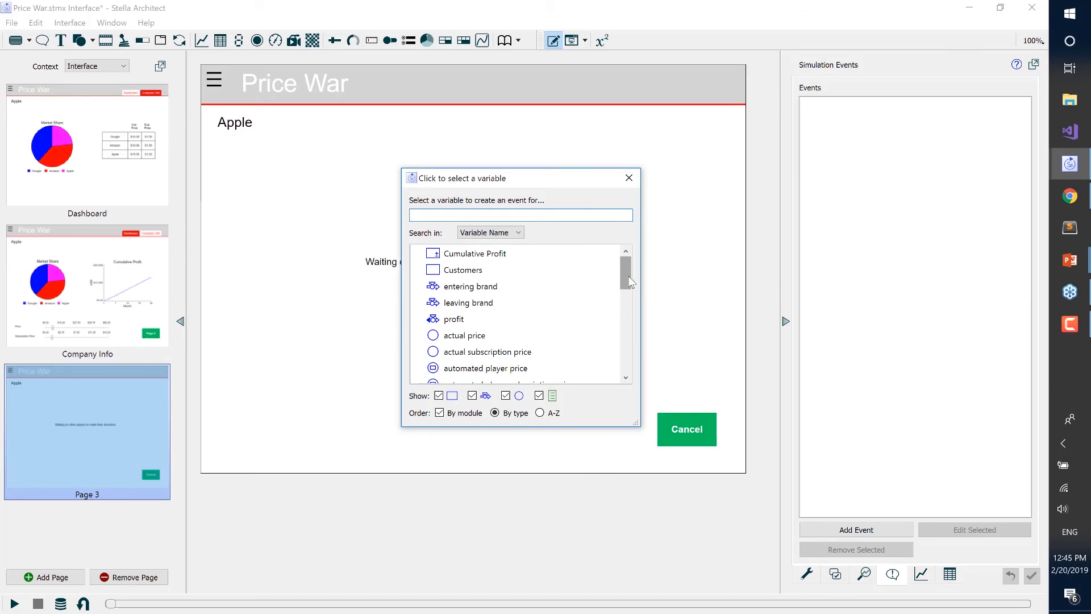
{"action": "type", "text": "game"}
{"action": "left_click", "coordinate": [527, 259]}
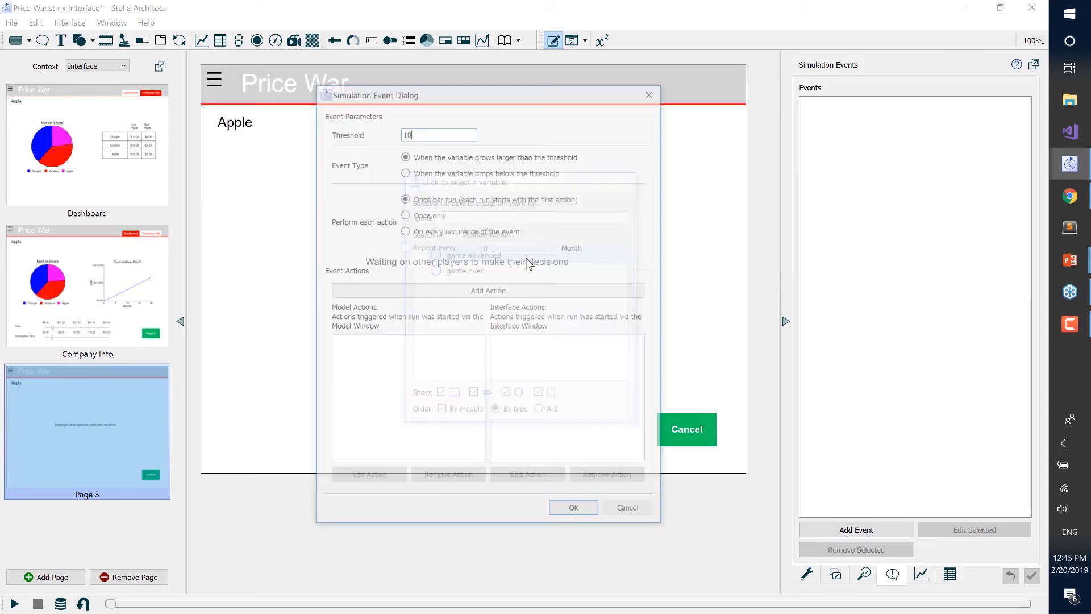
{"action": "key", "text": "BackSpace"}
{"action": "key", "text": "BackSpace"}
{"action": "type", "text": "0.5"}
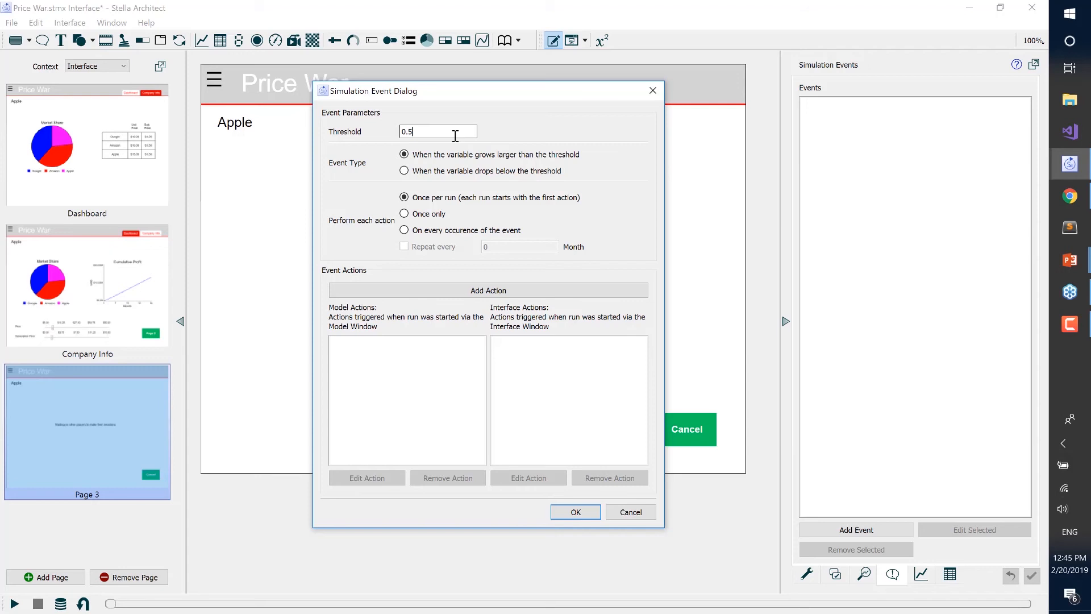
{"action": "left_click", "coordinate": [470, 230]}
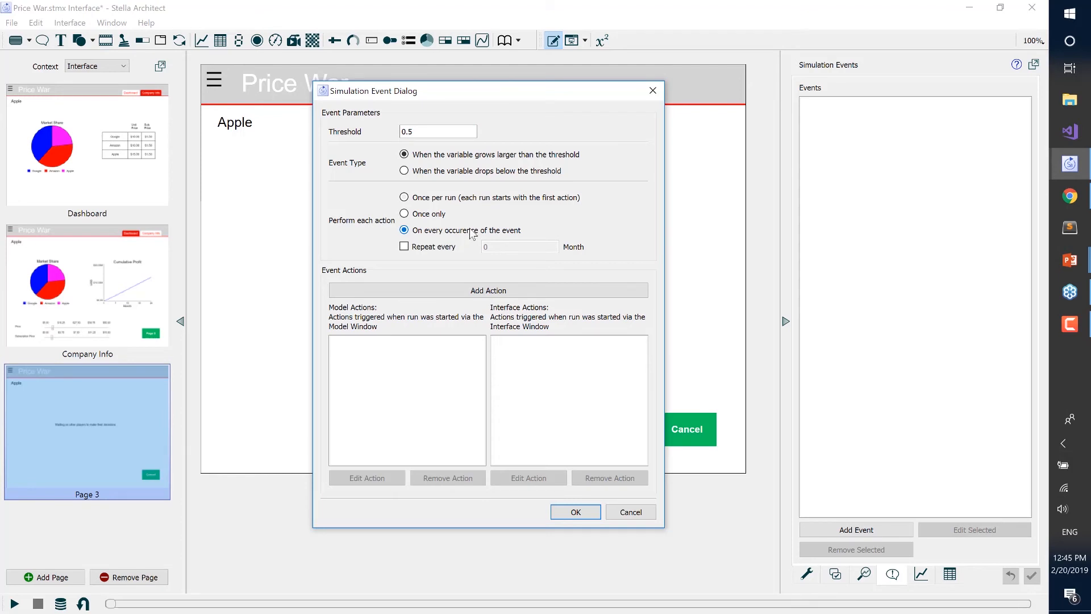
Add an interface action for Everyone saying "The game has advanced, review your results and make new decisions." that navigates to Dashboard, and save the event.
{"action": "left_click", "coordinate": [493, 287]}
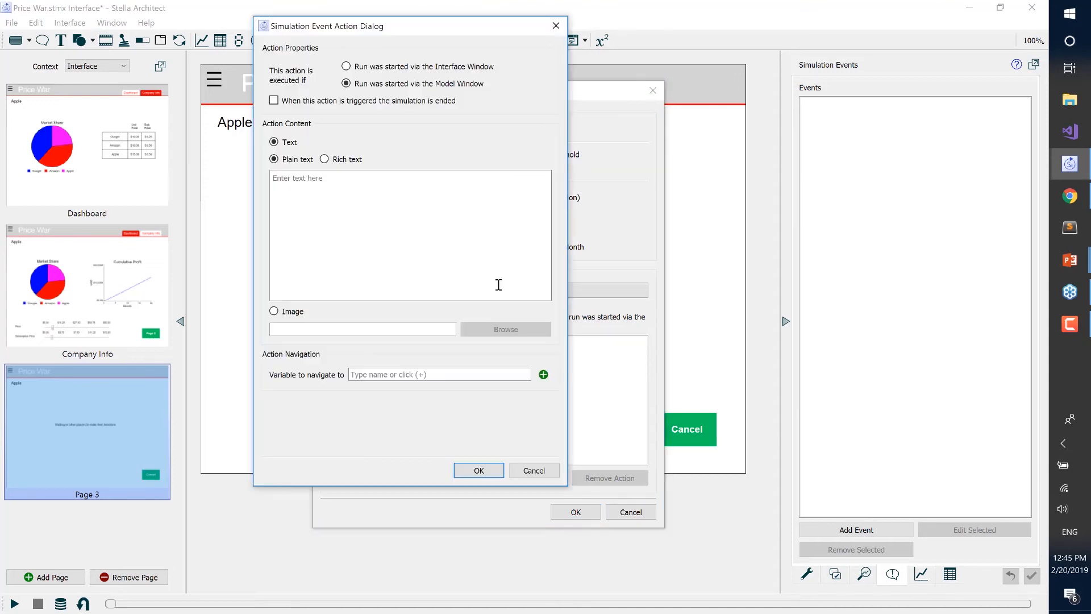
{"action": "left_click", "coordinate": [382, 67]}
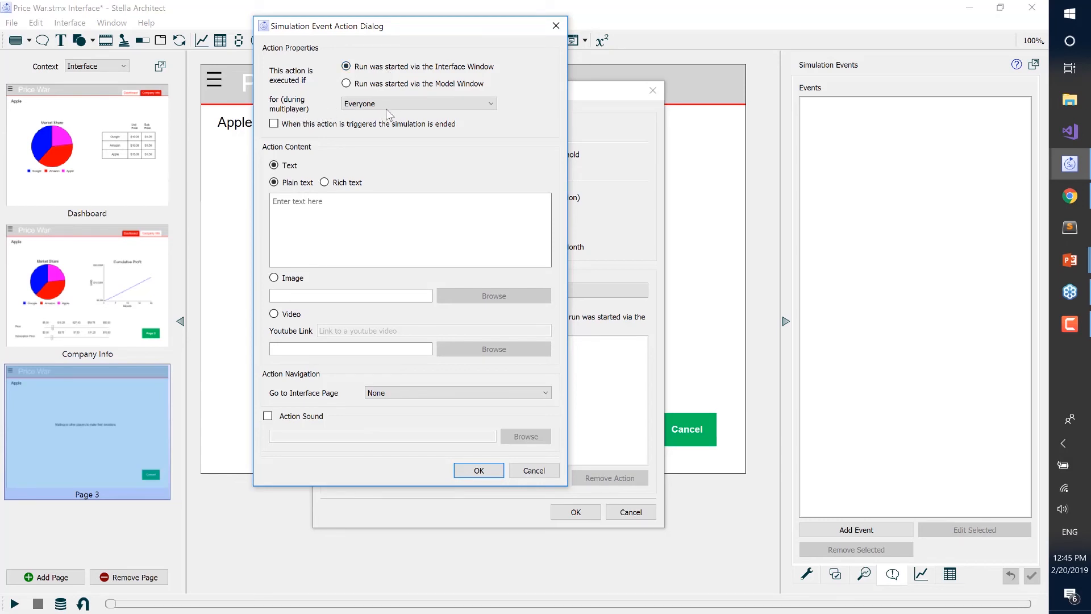
{"action": "left_click", "coordinate": [336, 208]}
{"action": "type", "text": "The game has advanced, review"}
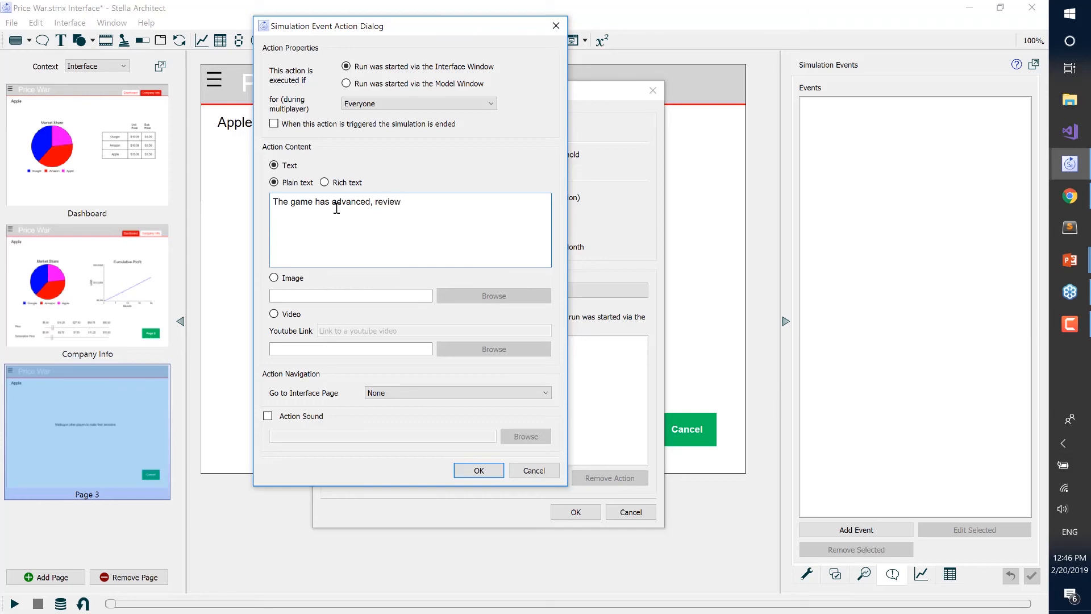
{"action": "type", "text": " your results and make new decisions."}
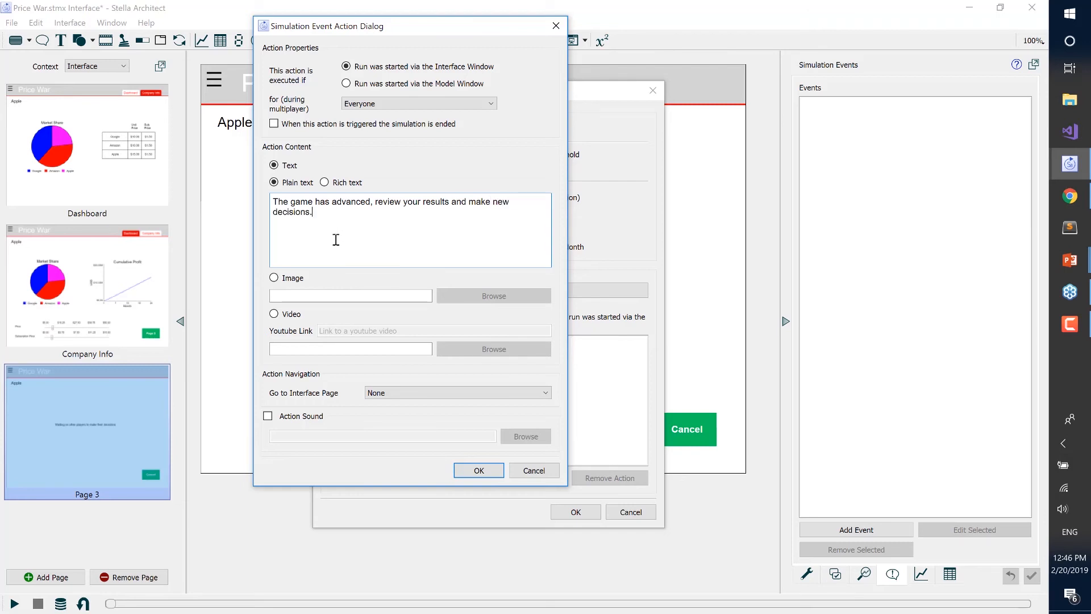
{"action": "left_click", "coordinate": [383, 394]}
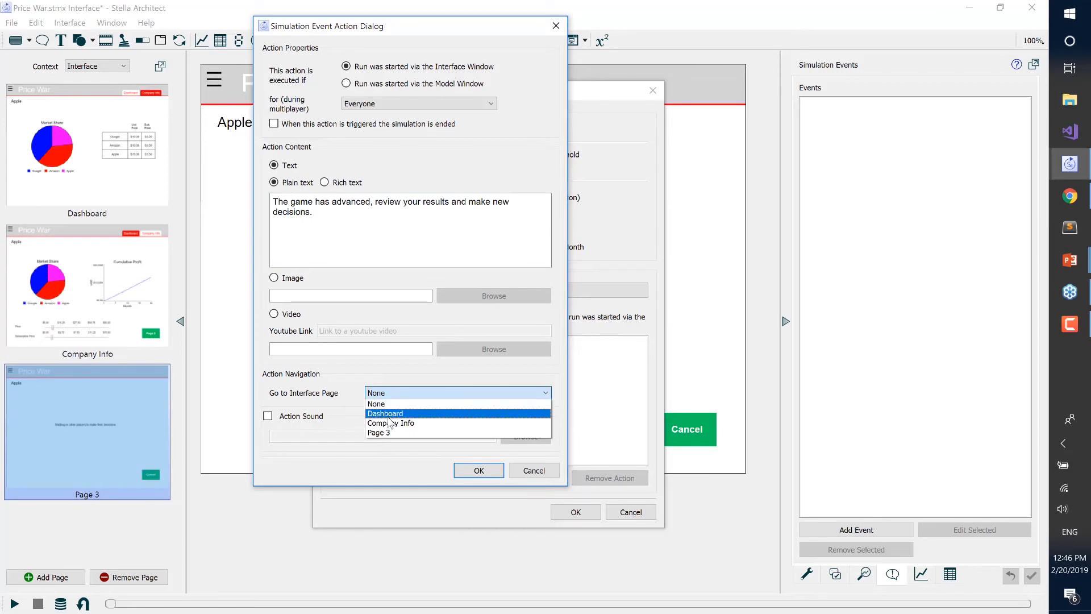
{"action": "left_click", "coordinate": [398, 413]}
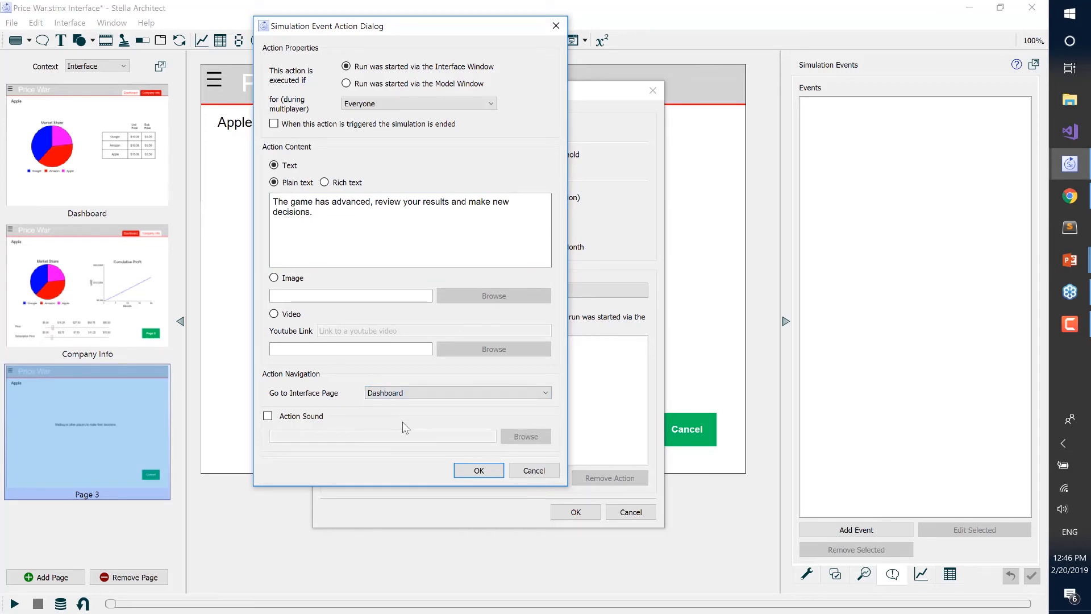
{"action": "left_click", "coordinate": [476, 470]}
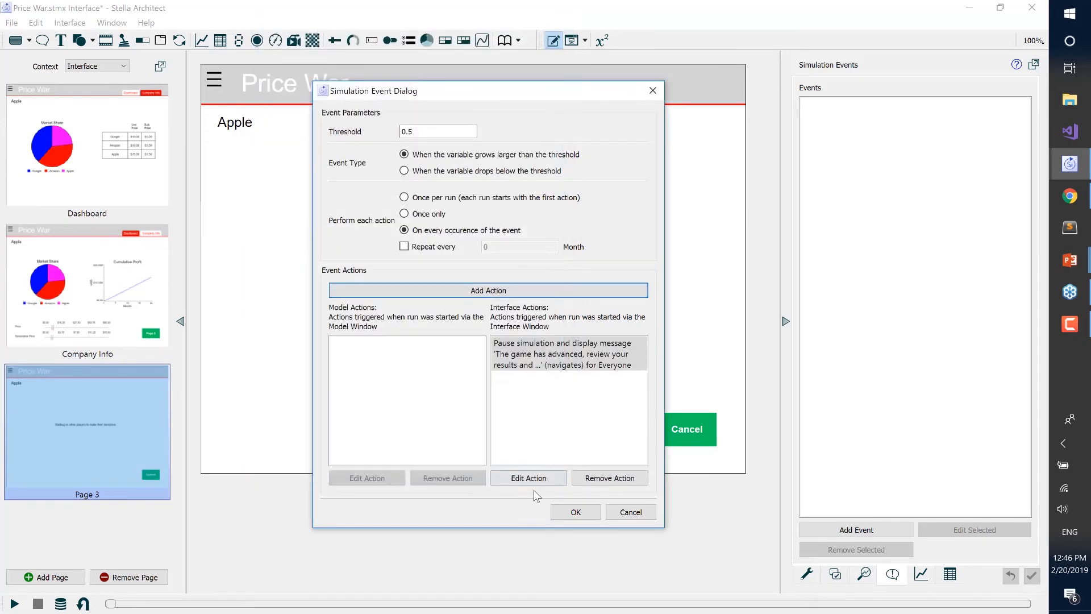
{"action": "left_click", "coordinate": [576, 510]}
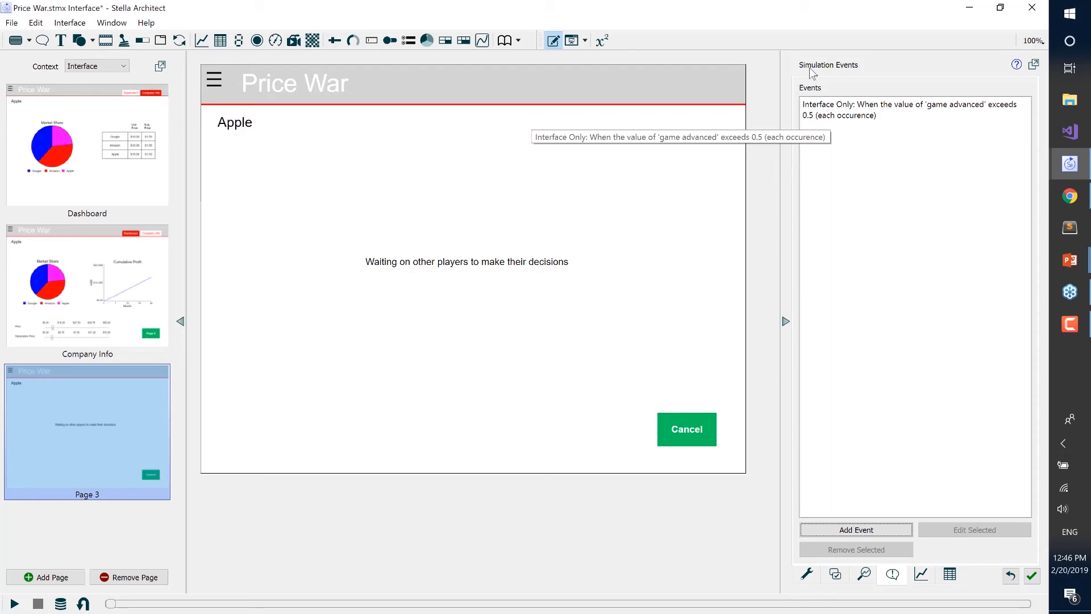
Publish the interface to isee Exchange by updating the existing price war webinar simulation.
{"action": "left_click", "coordinate": [12, 24]}
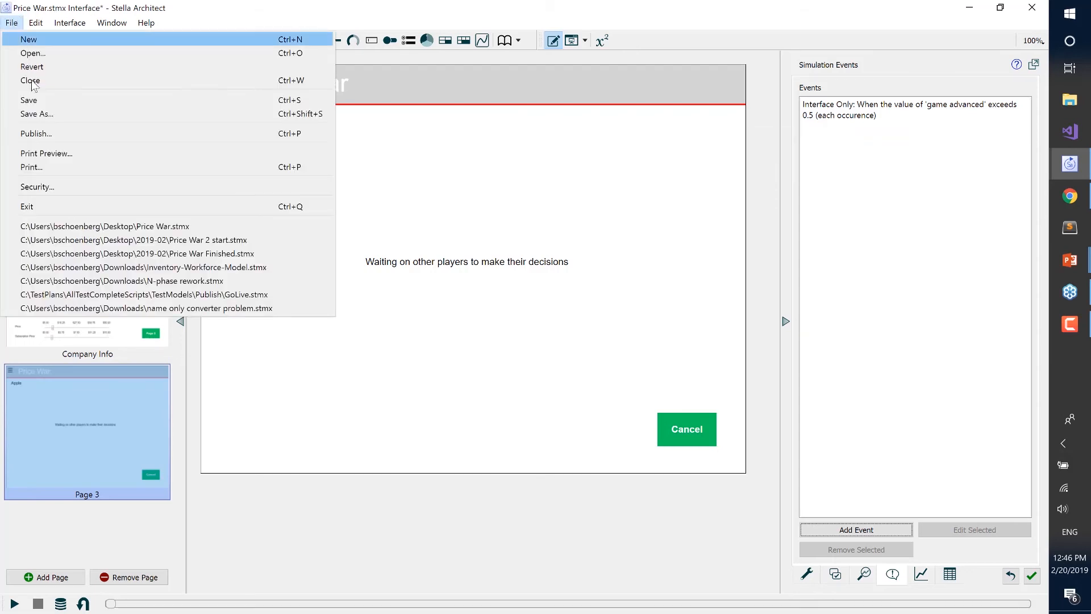
{"action": "left_click", "coordinate": [43, 135]}
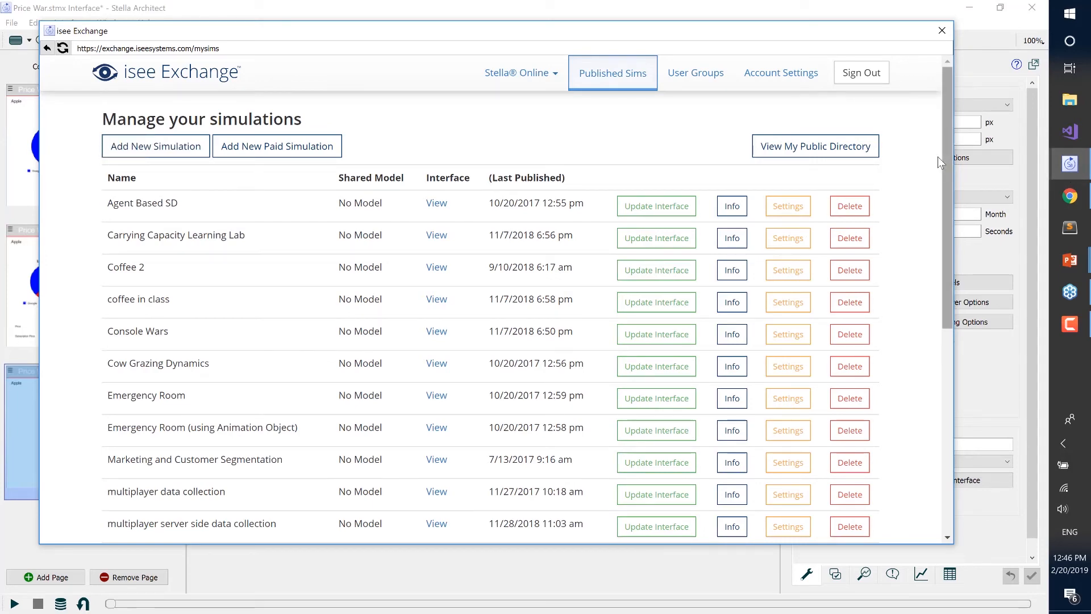
{"action": "left_click_drag", "start_coordinate": [944, 155], "coordinate": [958, 239]}
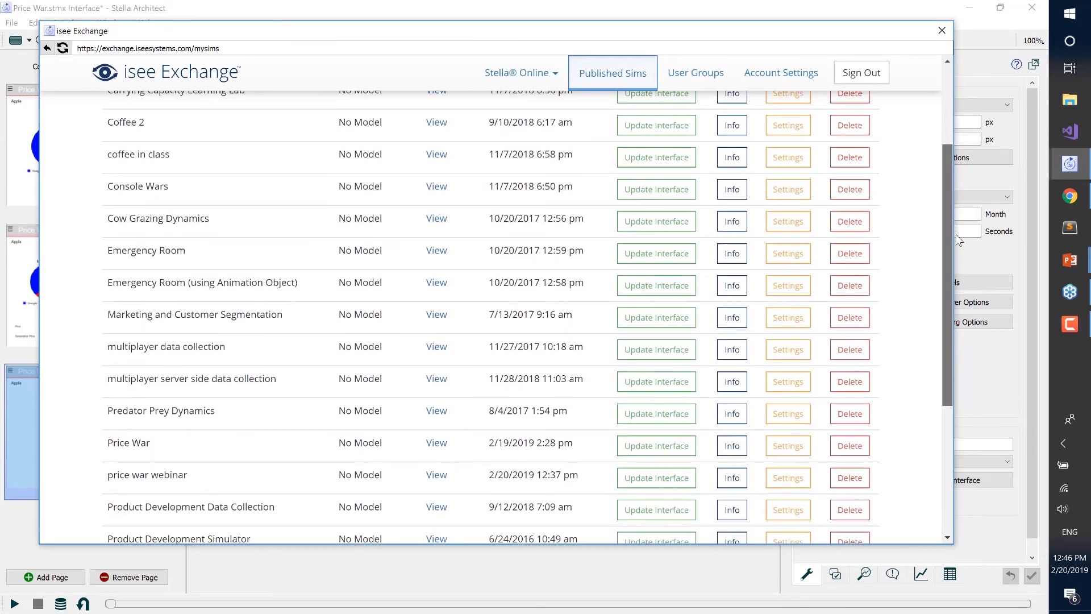
{"action": "left_click", "coordinate": [668, 485]}
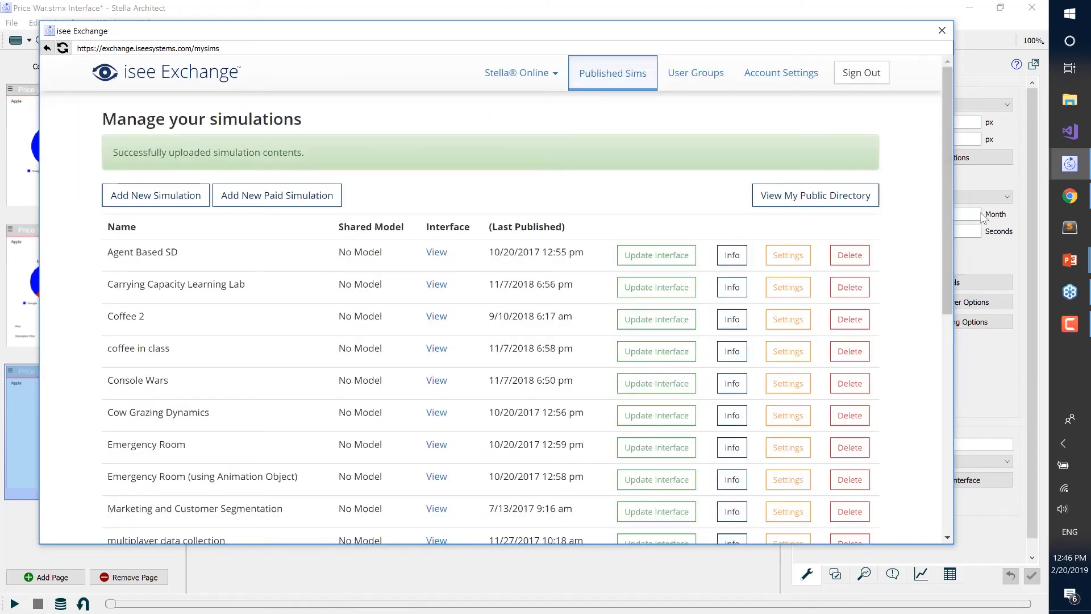
Switch to Chrome and reload the published Price War game for both players.
{"action": "key", "text": "alt+Tab"}
{"action": "key", "text": "alt+Tab"}
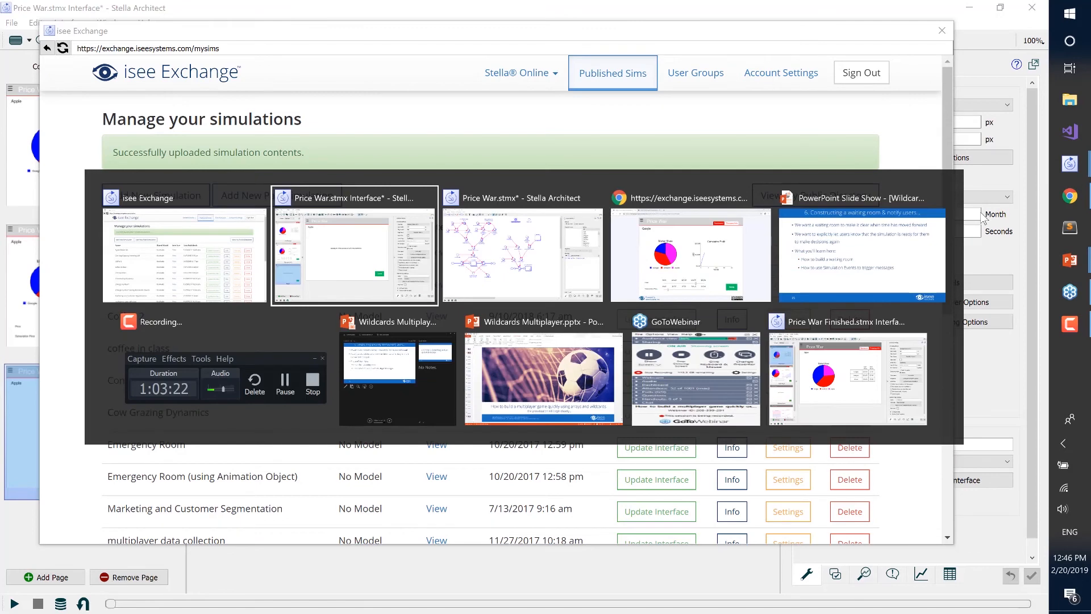
{"action": "key", "text": "alt+Tab"}
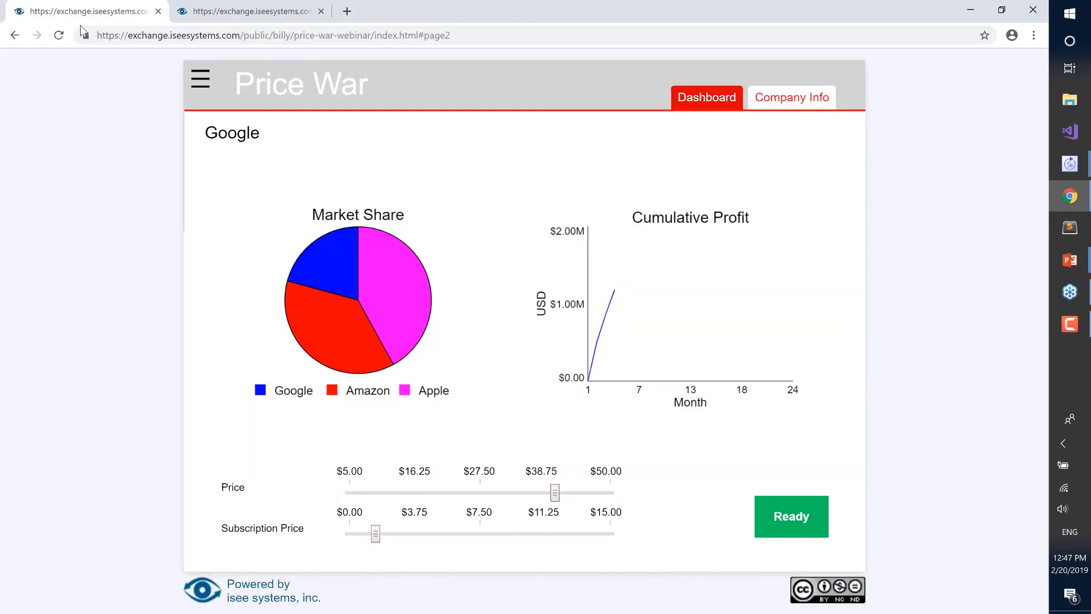
{"action": "left_click", "coordinate": [60, 39]}
{"action": "key", "text": "ctrl+Tab"}
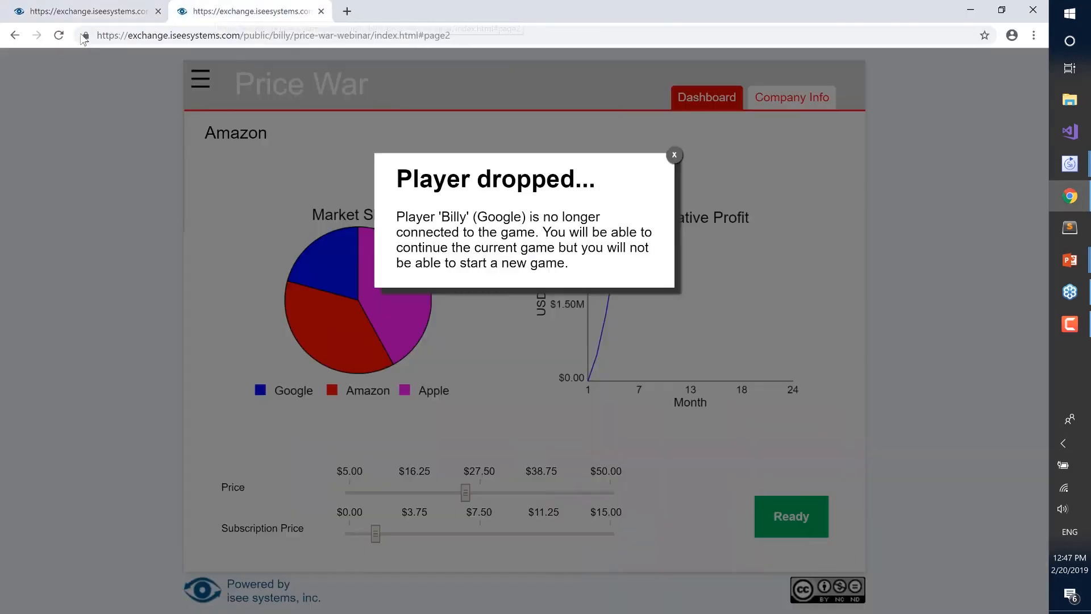
{"action": "left_click", "coordinate": [59, 36]}
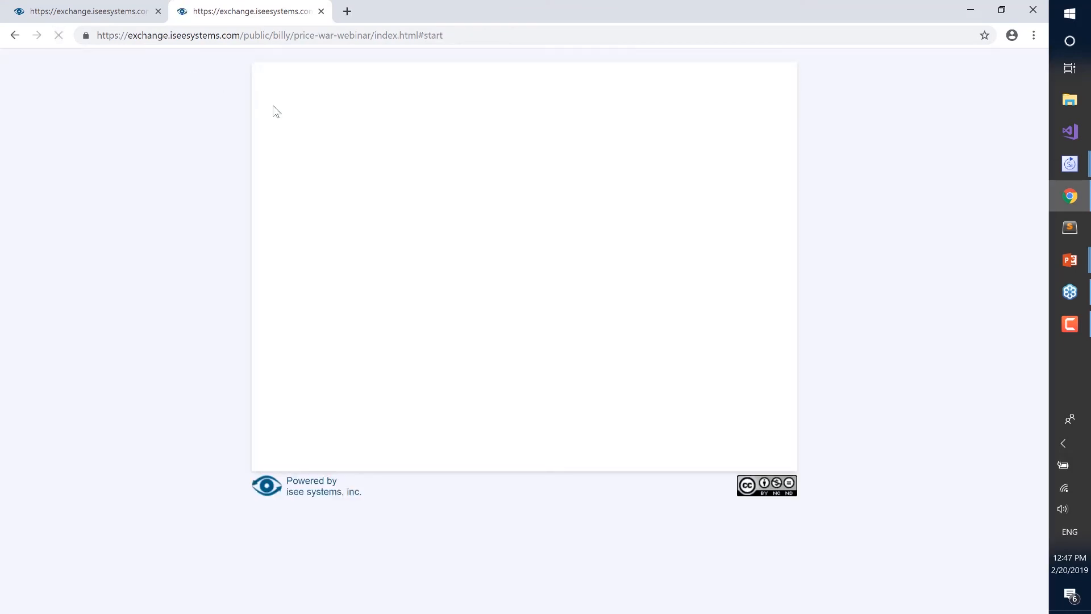
Enter the first player's nickname, create a named multiplayer session, and mark the Google role ready to start.
{"action": "left_click", "coordinate": [397, 294]}
{"action": "left_click", "coordinate": [379, 334]}
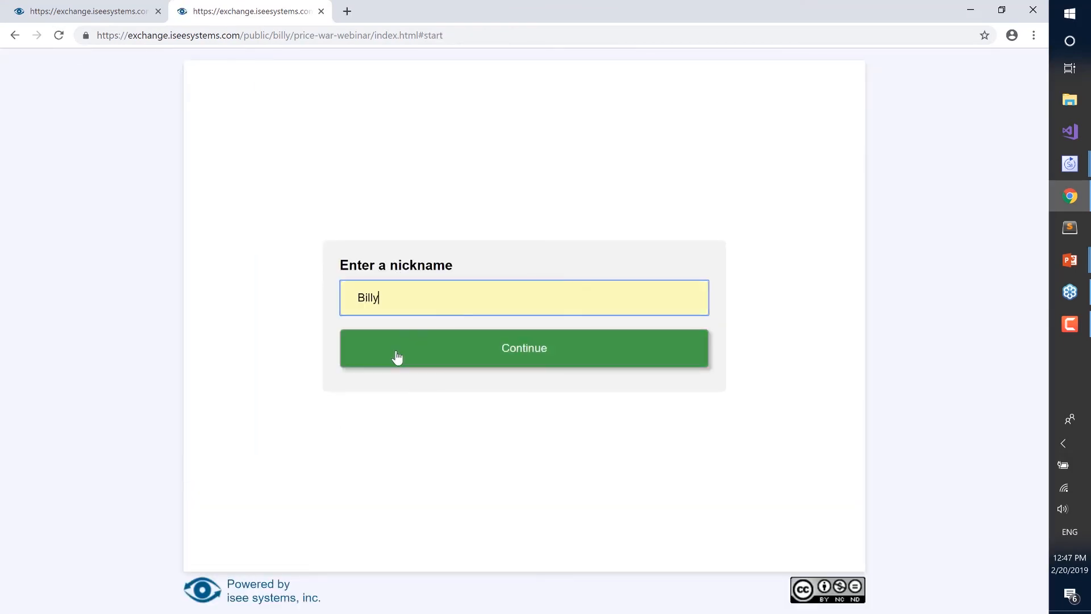
{"action": "left_click", "coordinate": [397, 353]}
{"action": "left_click", "coordinate": [438, 526]}
{"action": "left_click", "coordinate": [420, 298]}
{"action": "type", "text": "Billy"}
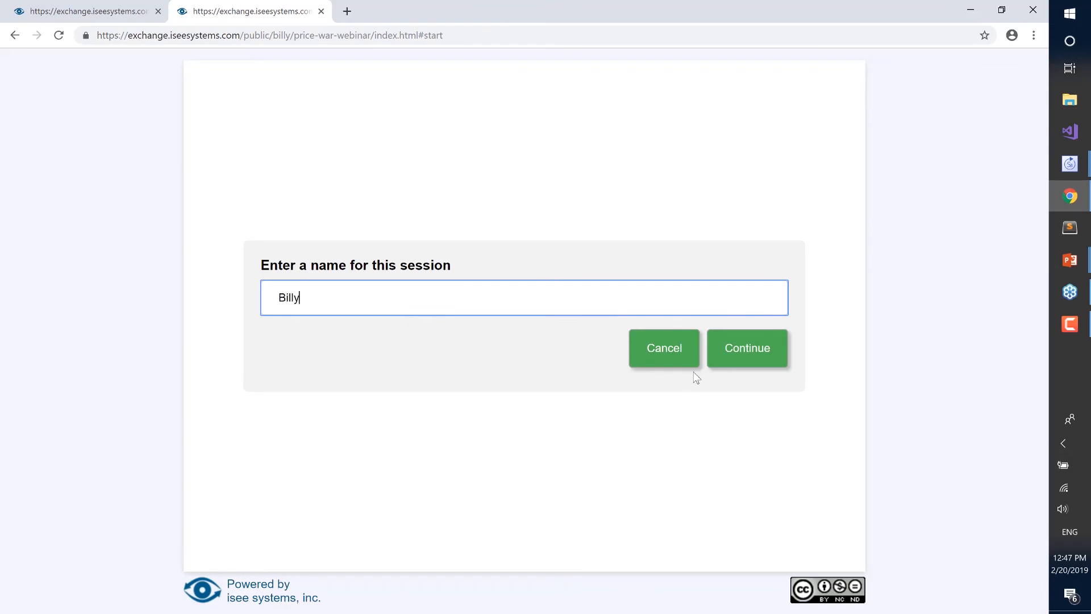
{"action": "key", "text": "Return"}
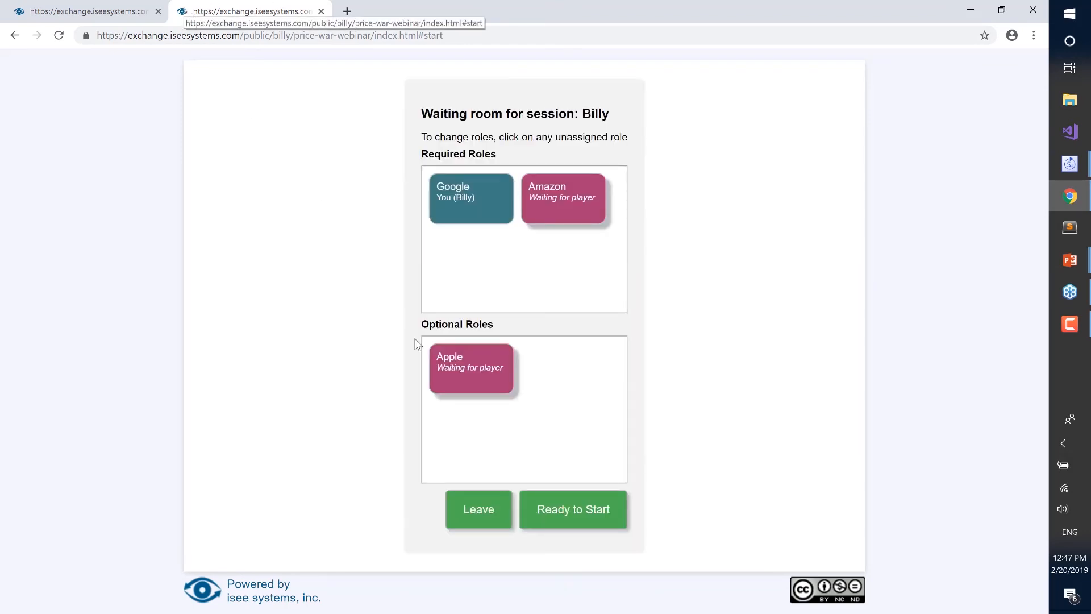
{"action": "left_click", "coordinate": [547, 503]}
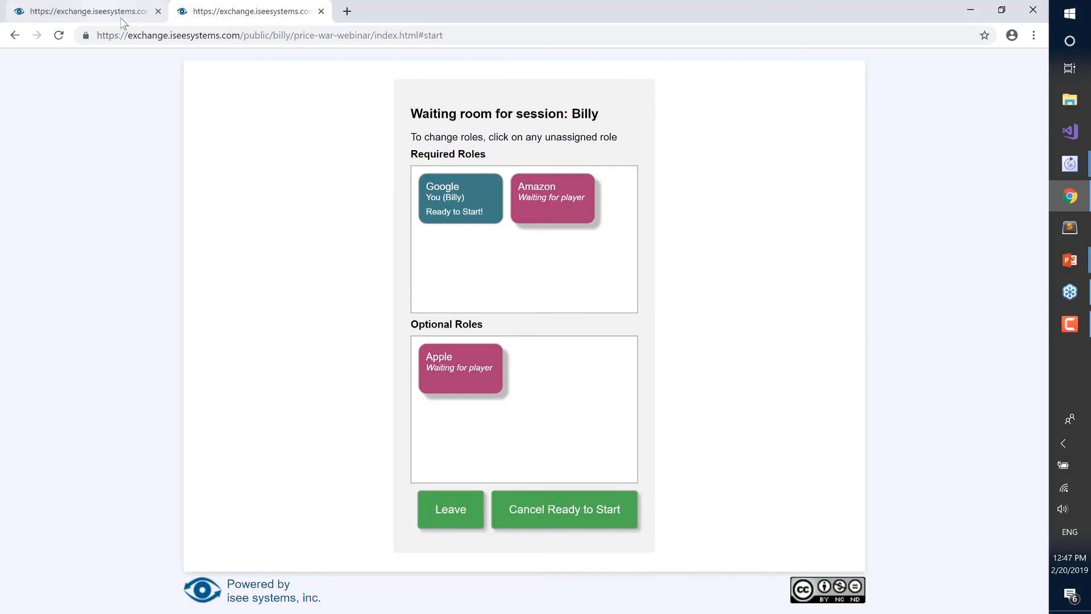
Join the same session as the second player in the Amazon role and mark that player ready to start.
{"action": "left_click", "coordinate": [97, 11]}
{"action": "left_click", "coordinate": [396, 291]}
{"action": "left_click", "coordinate": [418, 358]}
{"action": "left_click", "coordinate": [418, 364]}
{"action": "left_click", "coordinate": [598, 513]}
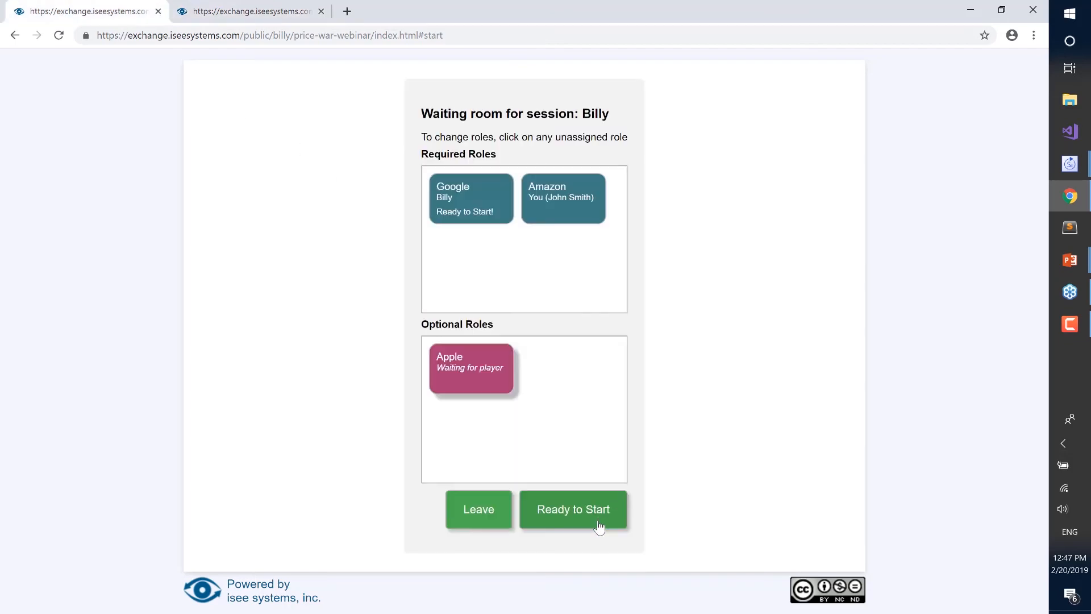
{"action": "left_click", "coordinate": [599, 513]}
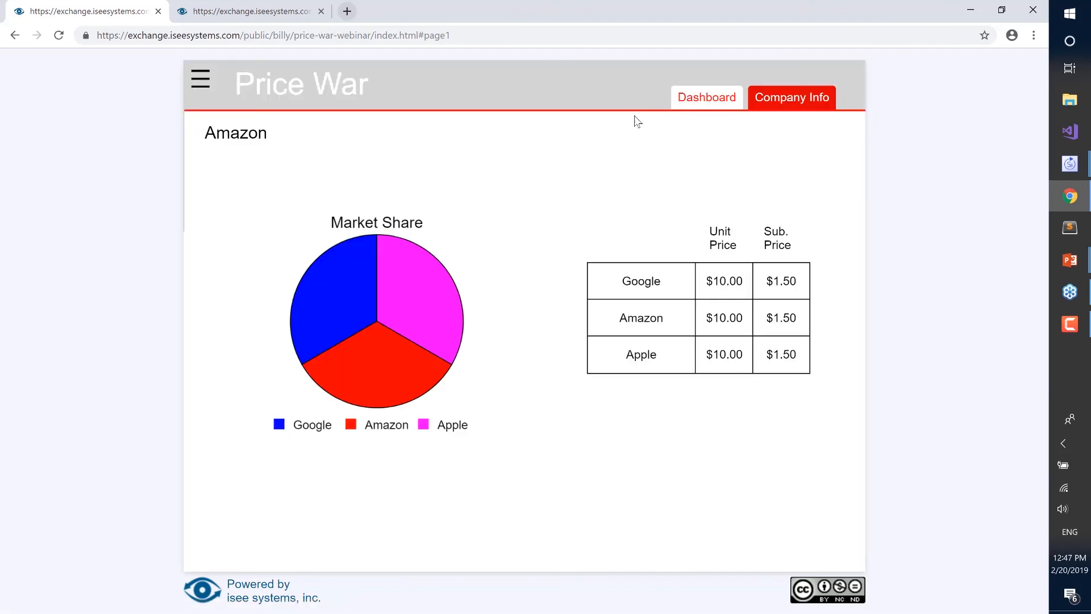
Send both Amazon and Google from their Dashboard decision pages to Page 3 to advance the game, and dismiss the pop-up message.
{"action": "left_click", "coordinate": [707, 97]}
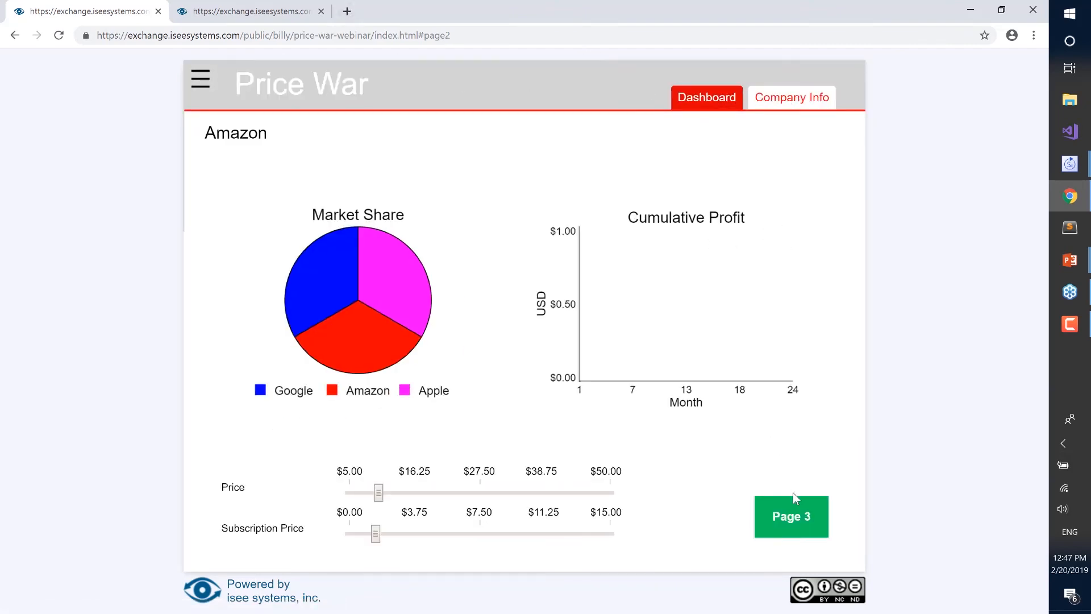
{"action": "left_click", "coordinate": [798, 514]}
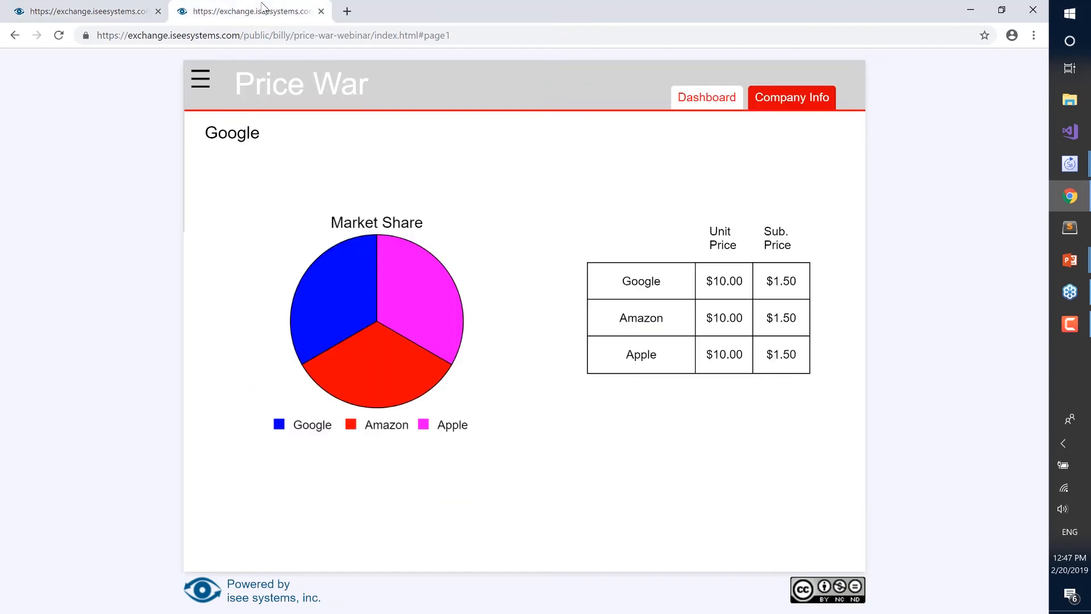
{"action": "left_click", "coordinate": [707, 102]}
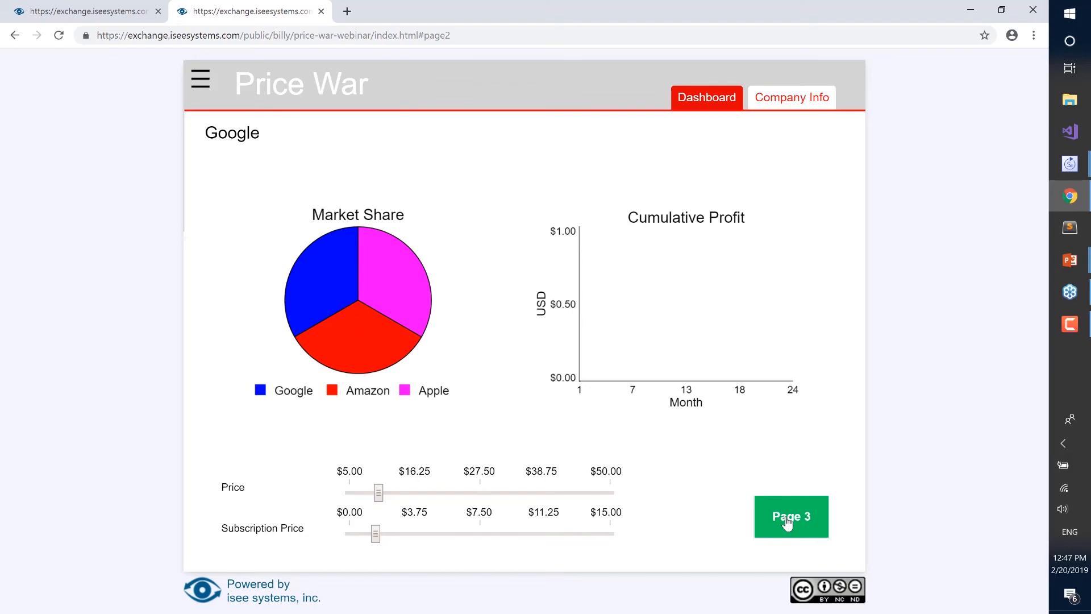
{"action": "left_click", "coordinate": [786, 520]}
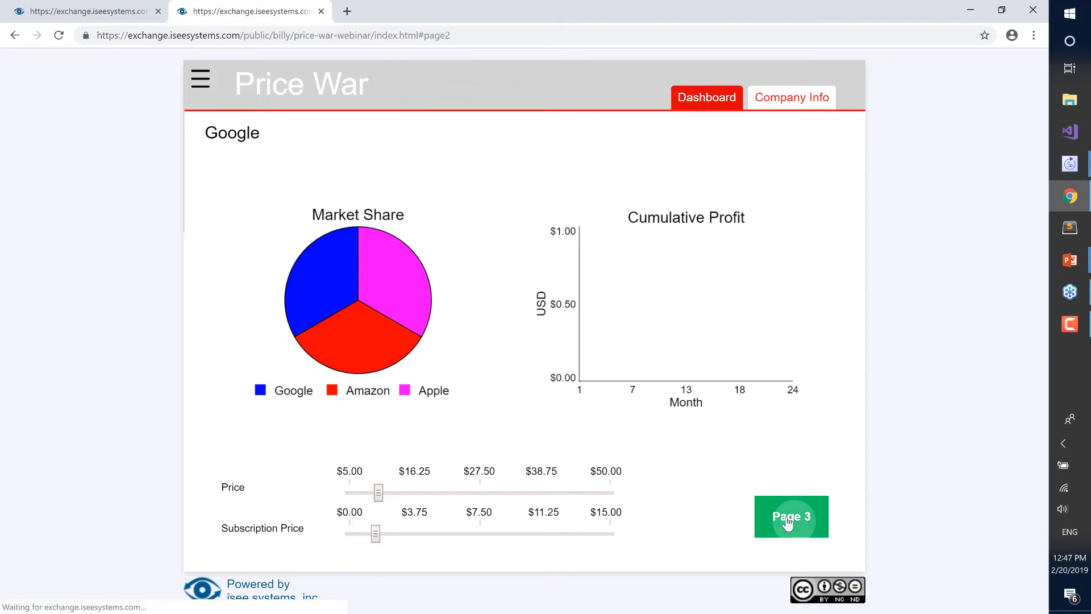
{"action": "left_click", "coordinate": [676, 155]}
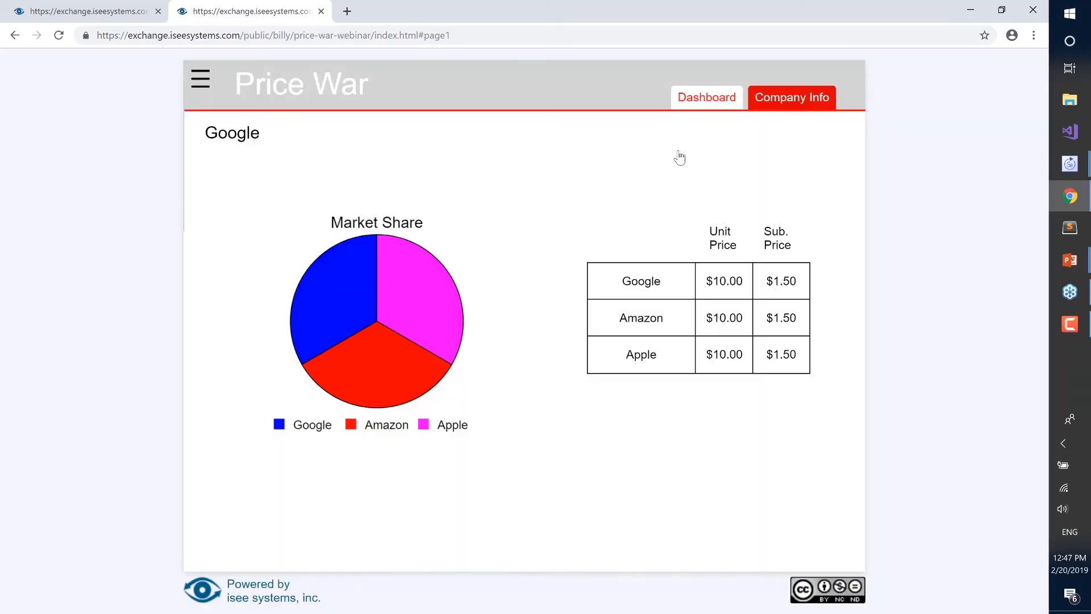
Check the game-advanced message in the Amazon player's session, switch to Stella Architect, and close the isee Exchange window.
{"action": "left_click", "coordinate": [87, 10]}
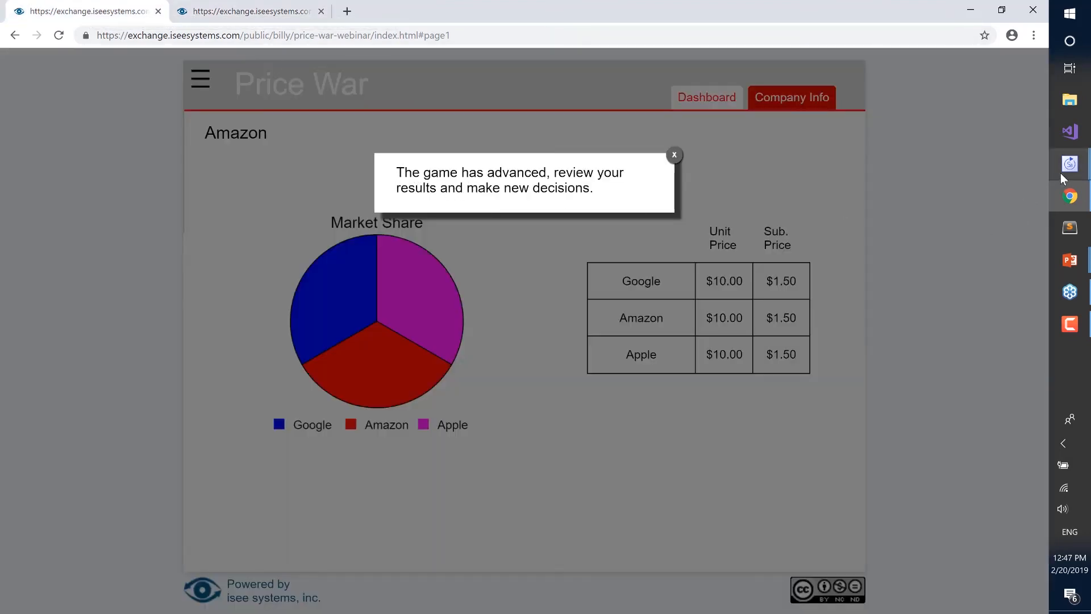
{"action": "mouse_move", "coordinate": [1062, 171]}
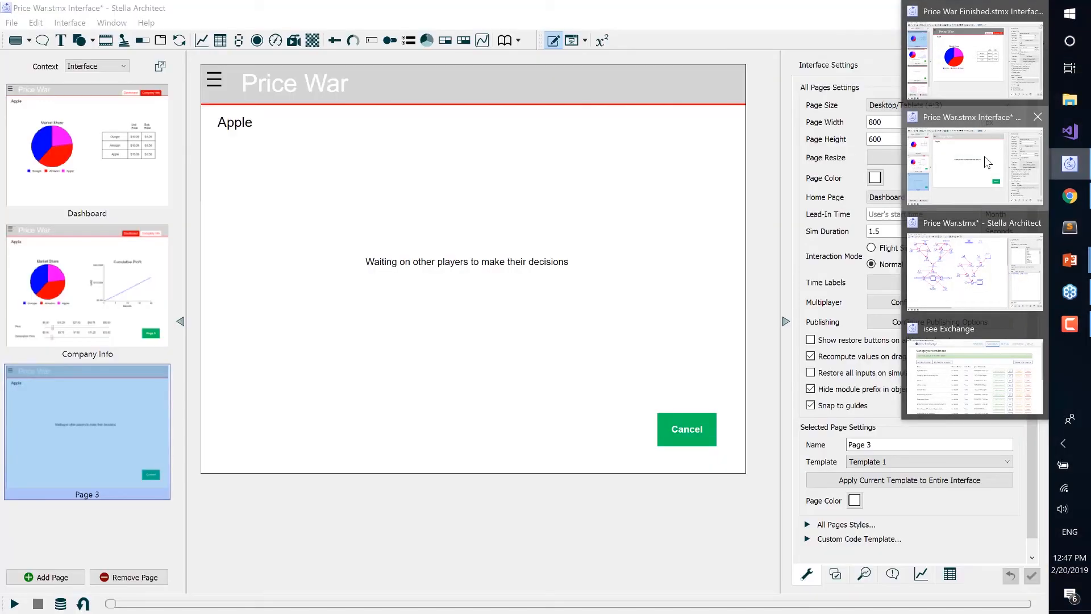
{"action": "left_click", "coordinate": [984, 156]}
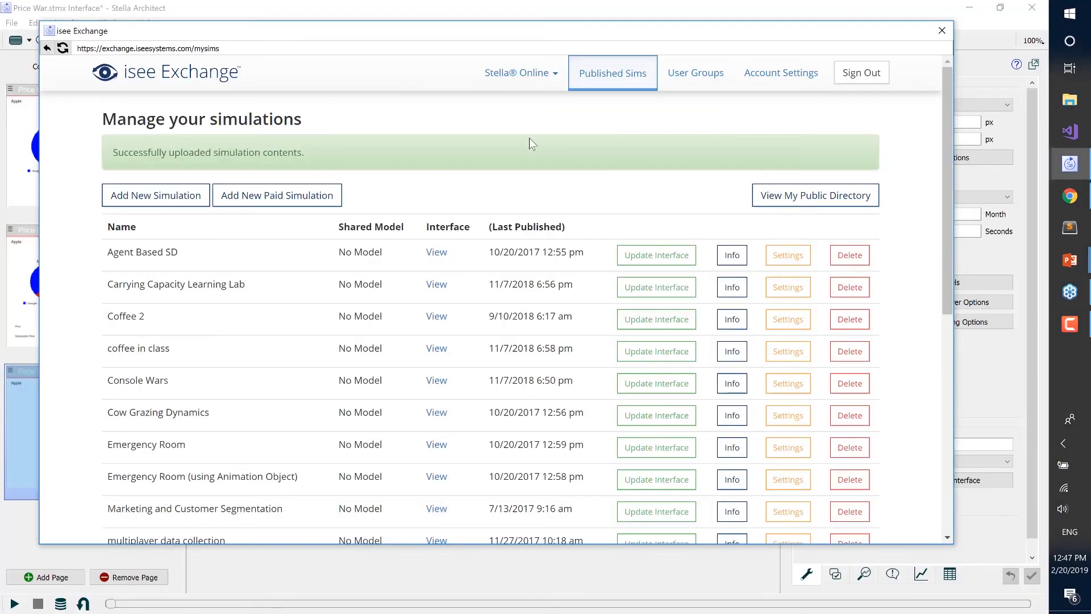
{"action": "left_click", "coordinate": [942, 30]}
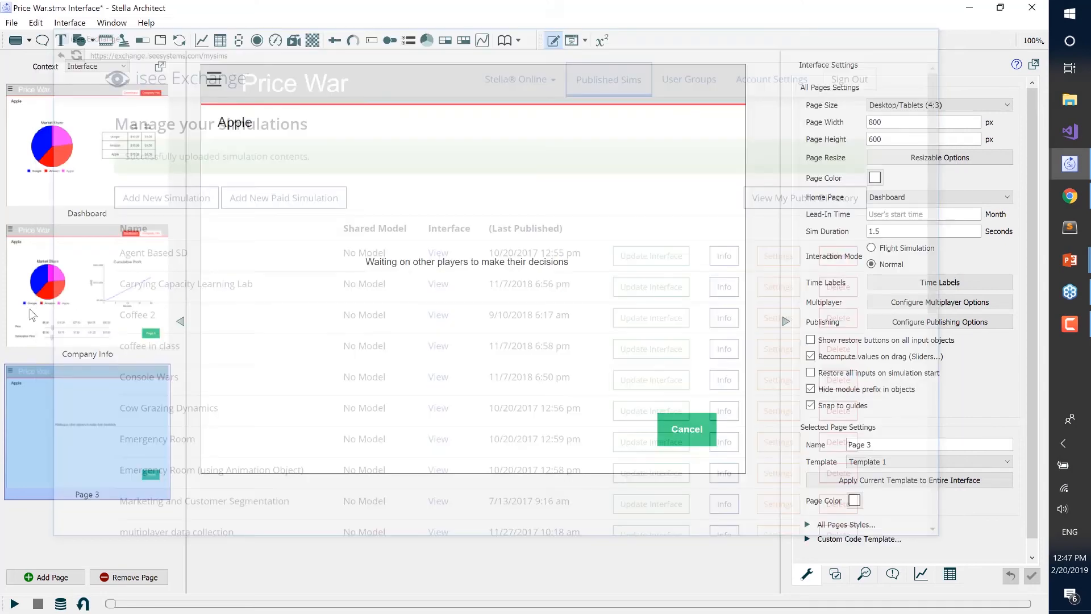
Label the Page 3 navigation button on the Company Info page "Ready".
{"action": "left_click", "coordinate": [67, 298]}
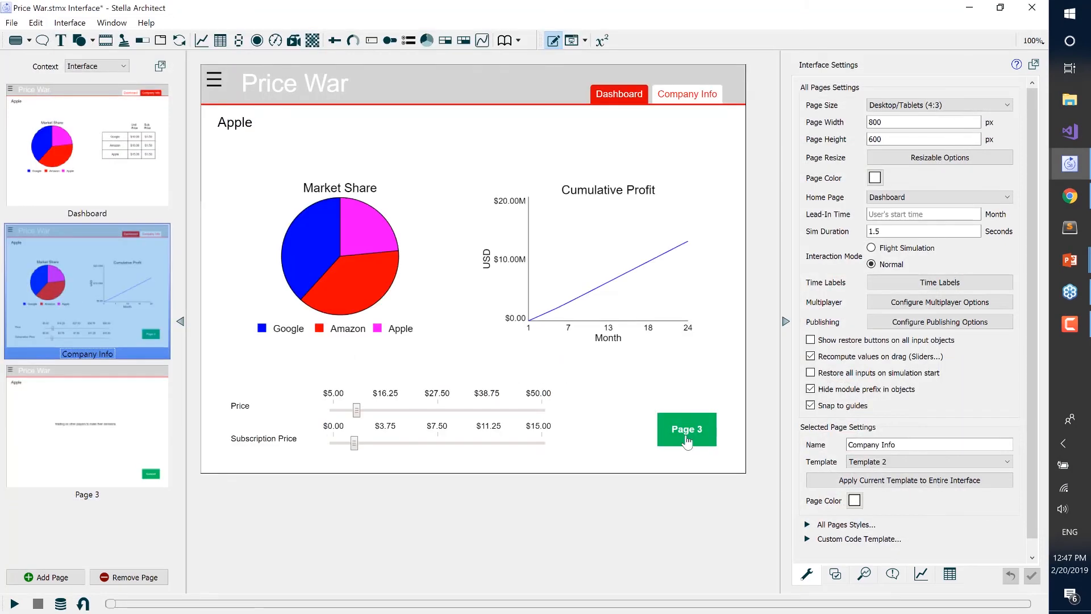
{"action": "left_click", "coordinate": [687, 439]}
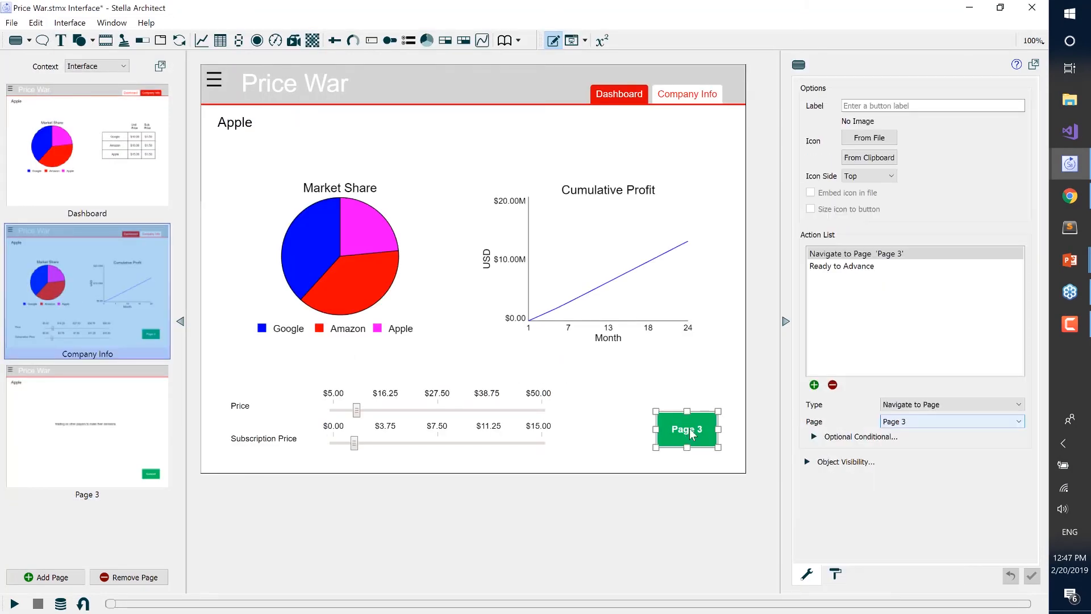
{"action": "left_click", "coordinate": [900, 106]}
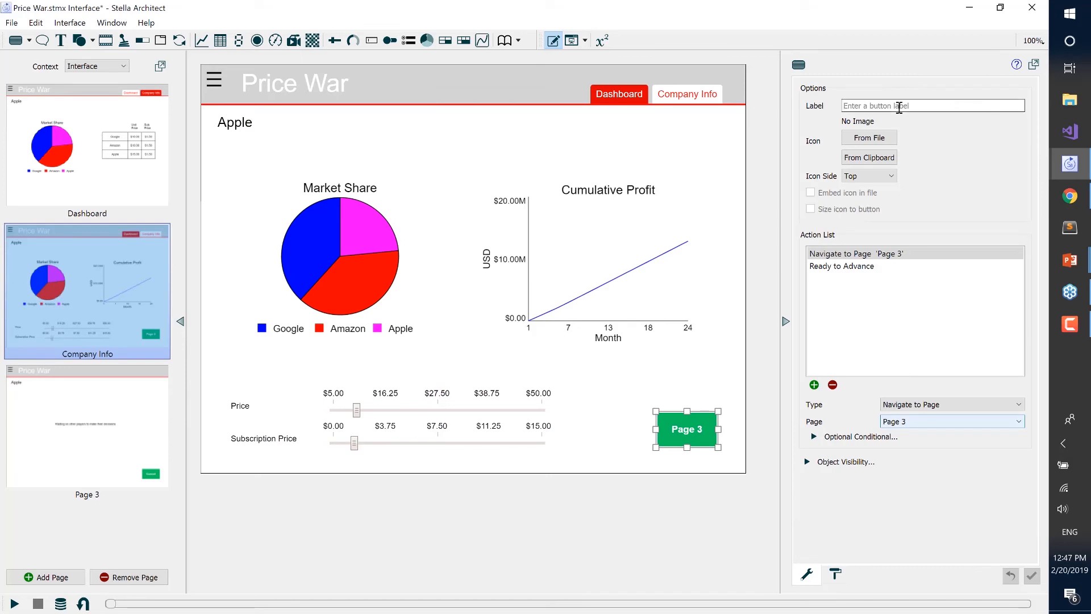
{"action": "type", "text": "Ready"}
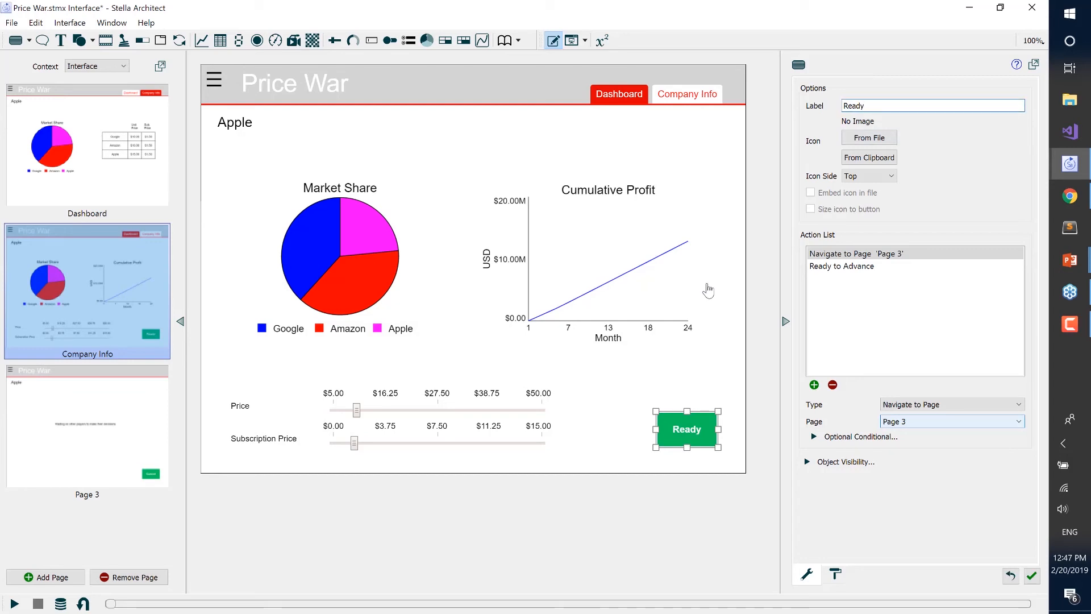
Switch to the PowerPoint slide show and read the slides on creating a debriefing and an option to replay.
{"action": "key", "text": "alt+Tab"}
{"action": "key", "text": "alt+Tab"}
{"action": "key", "text": "alt+Tab"}
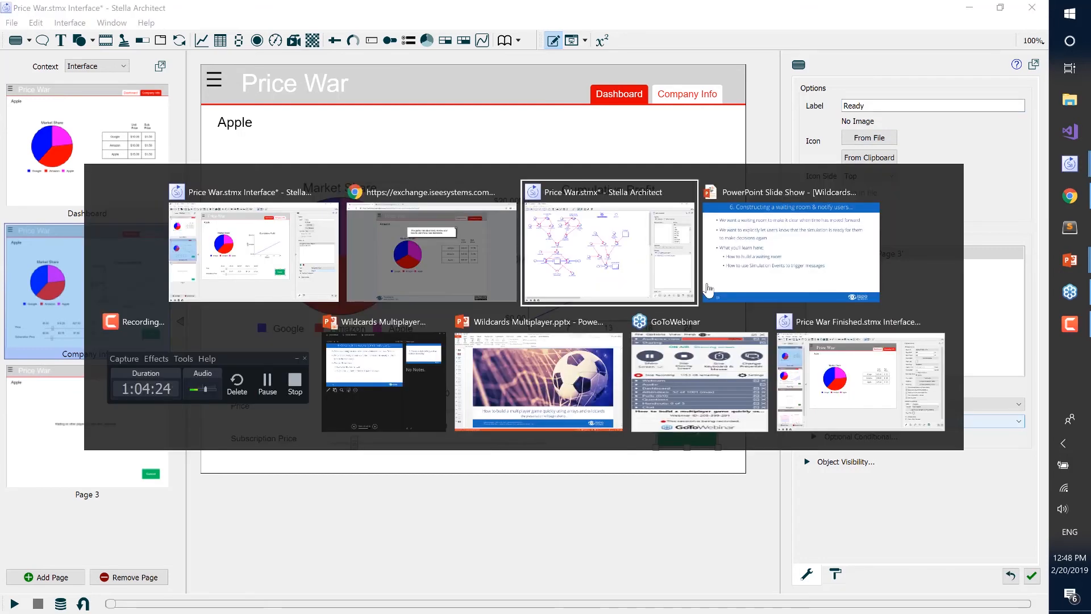
{"action": "key", "text": "Right"}
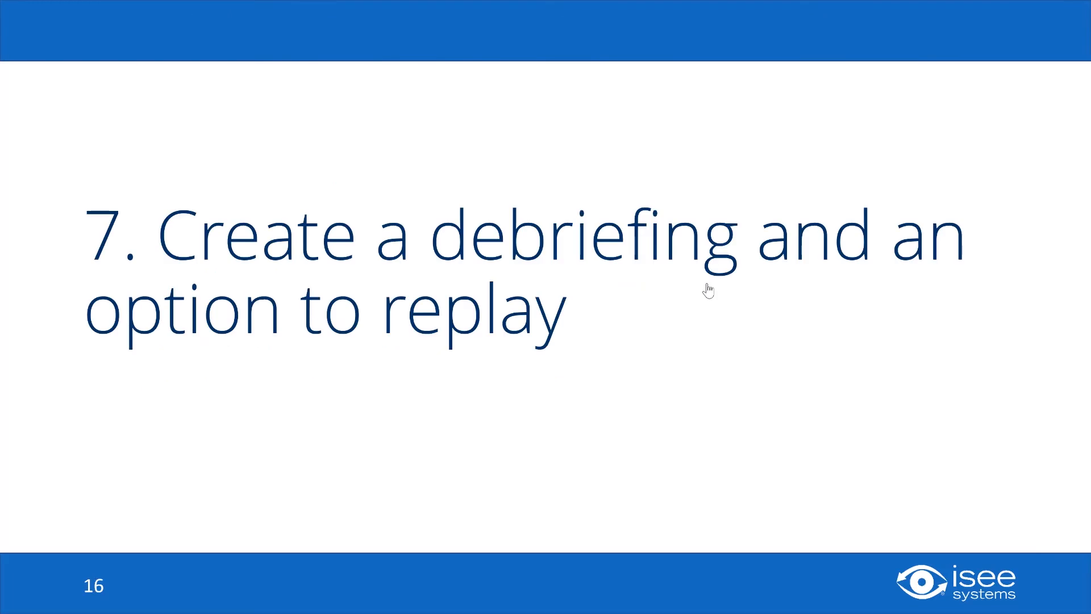
{"action": "key", "text": "Right"}
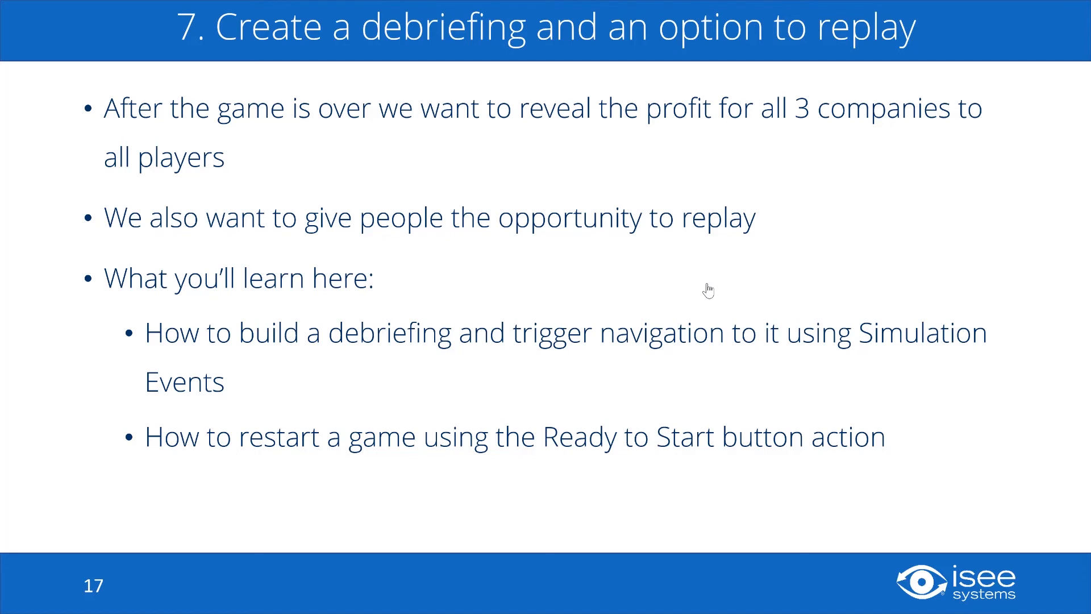
Switch back to Stella Architect and add a new page after Page 3 that uses Template 1.
{"action": "key", "text": "alt+Tab"}
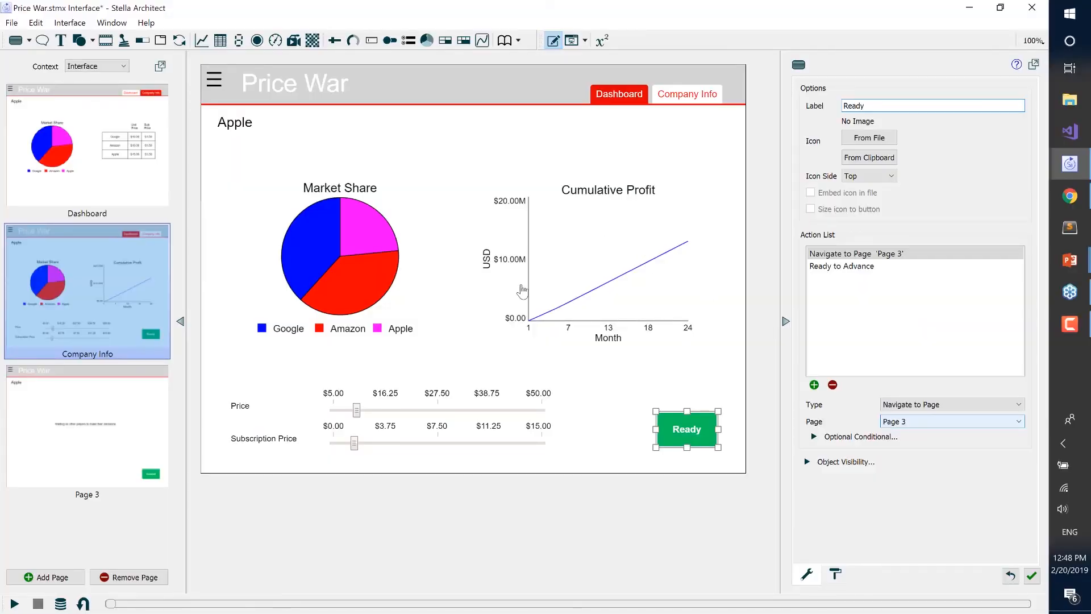
{"action": "left_click", "coordinate": [116, 426]}
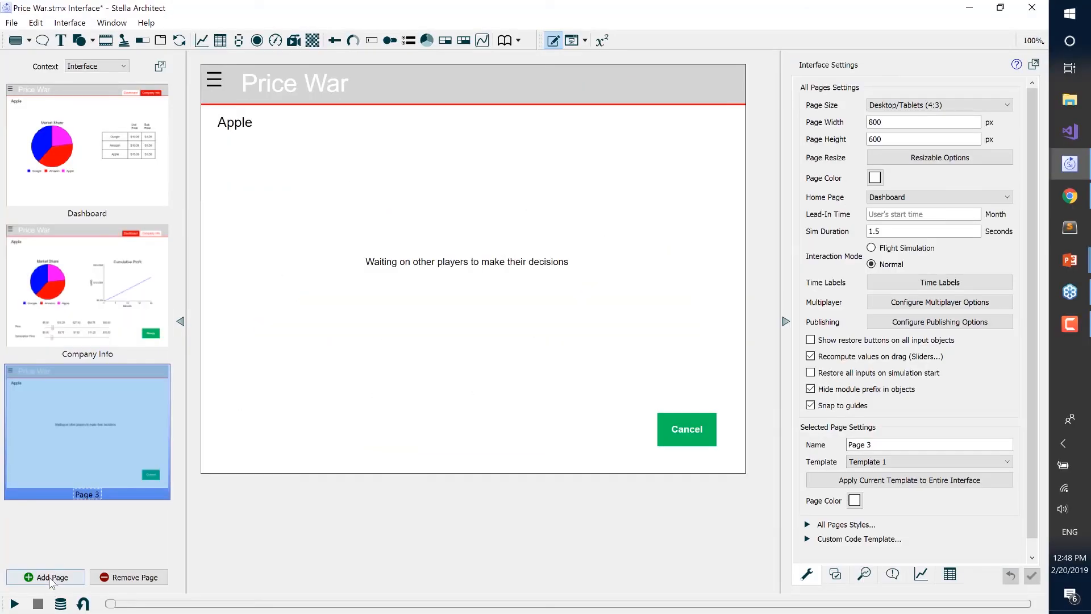
{"action": "left_click", "coordinate": [49, 577]}
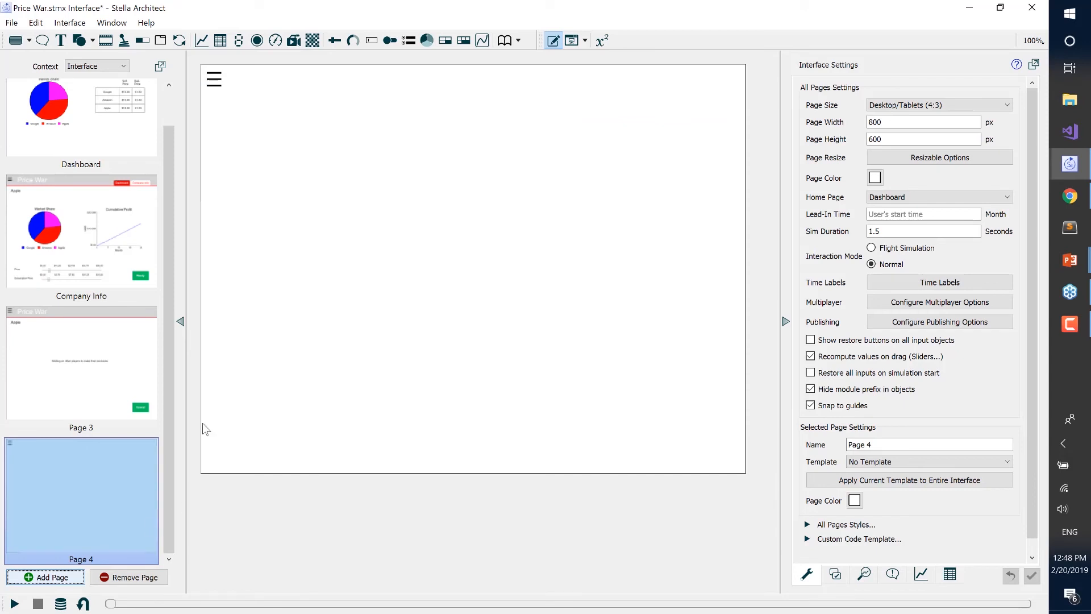
{"action": "left_click", "coordinate": [868, 462]}
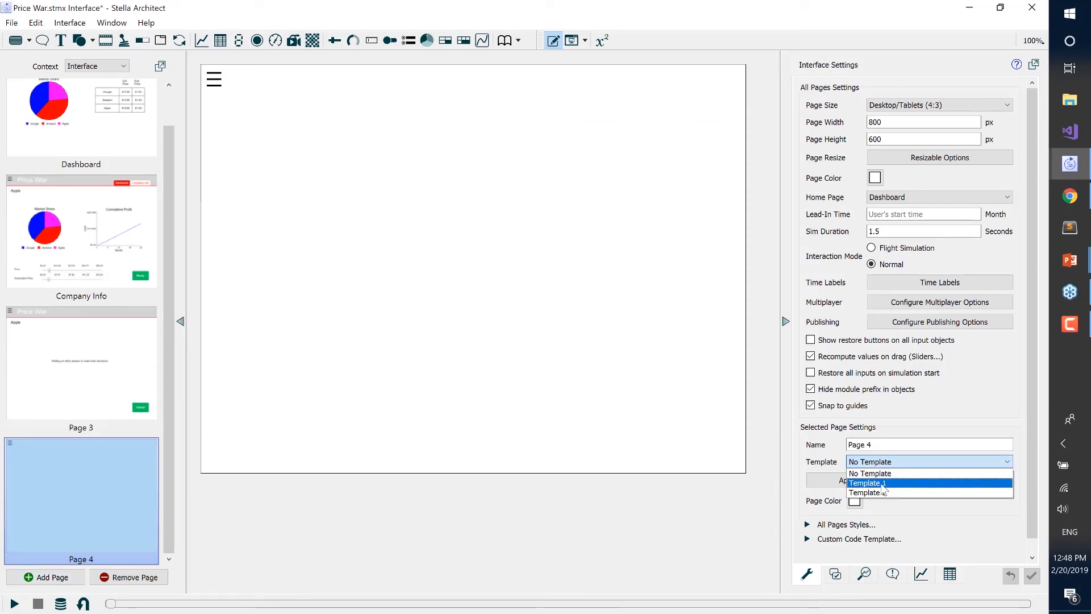
{"action": "left_click", "coordinate": [882, 484]}
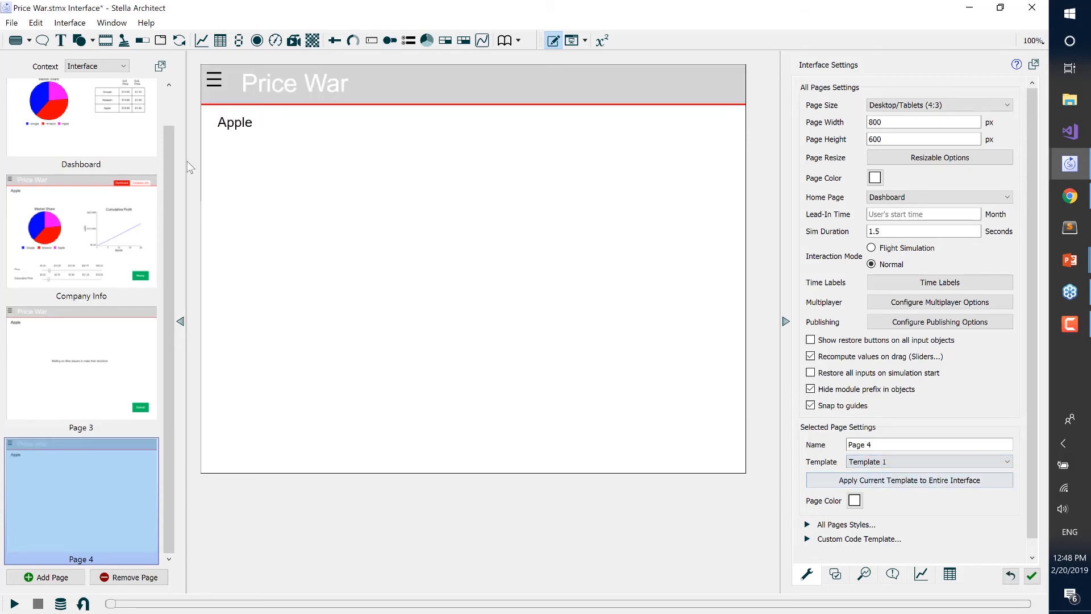
Copy the Market Share pie chart from the Dashboard page onto the new Page 4.
{"action": "left_click", "coordinate": [116, 229]}
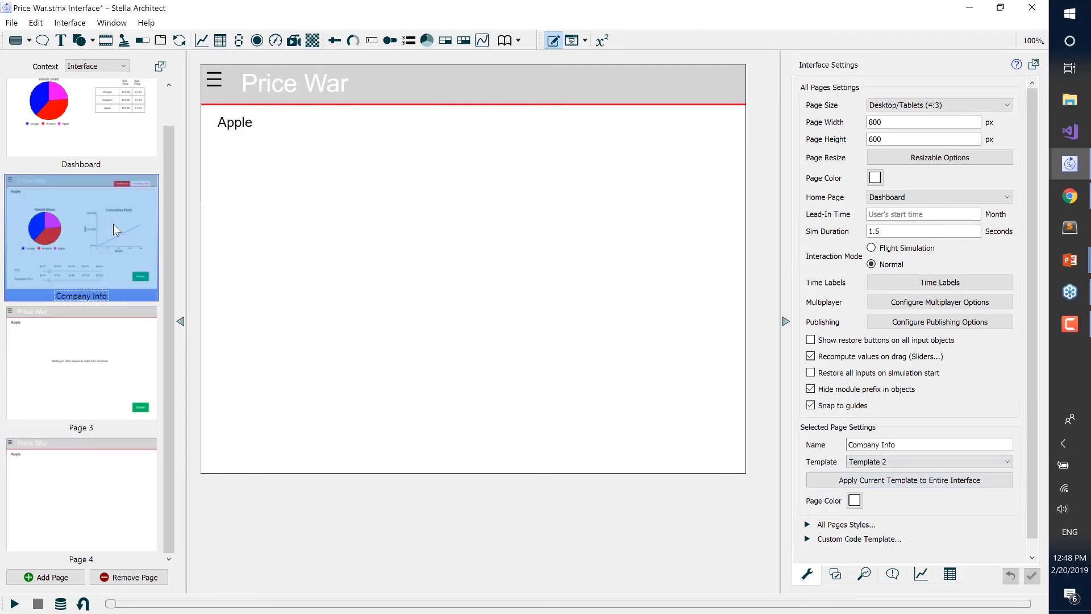
{"action": "key", "text": "Up"}
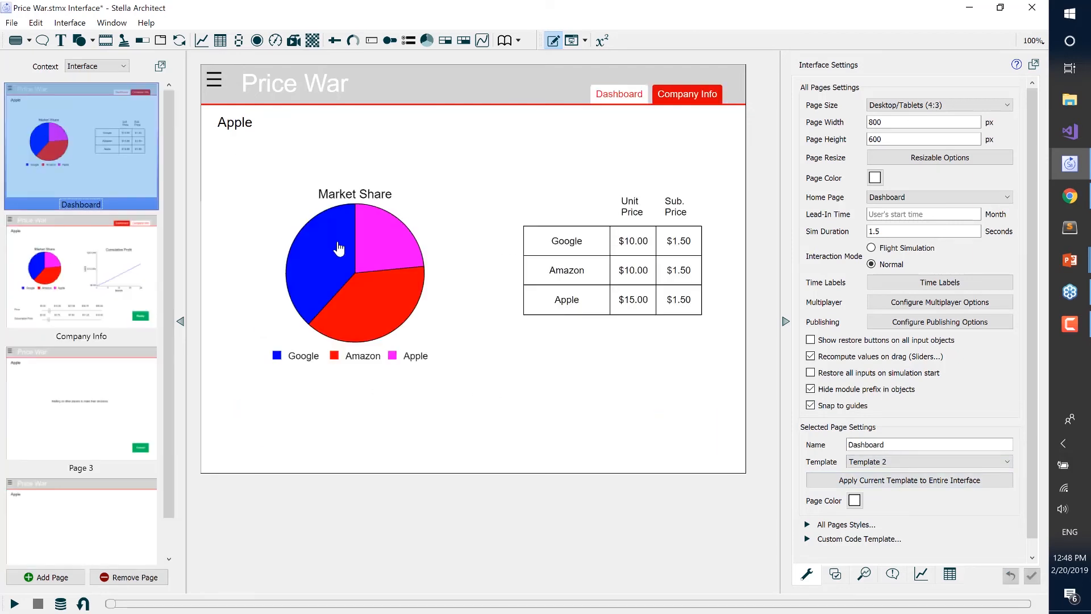
{"action": "left_click", "coordinate": [339, 249]}
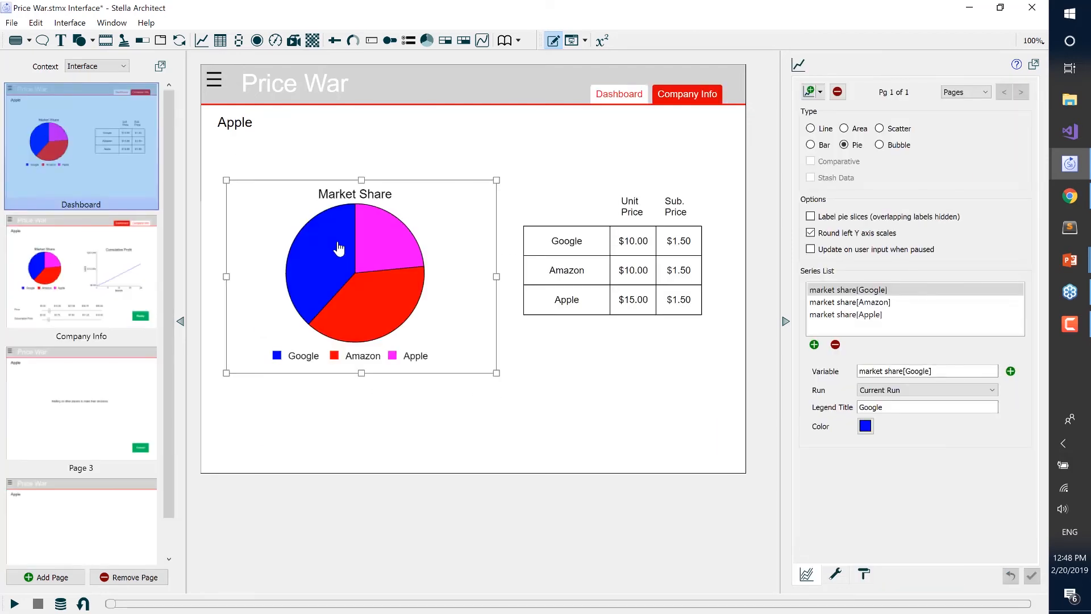
{"action": "left_click", "coordinate": [116, 513]}
{"action": "key", "text": "ctrl+v"}
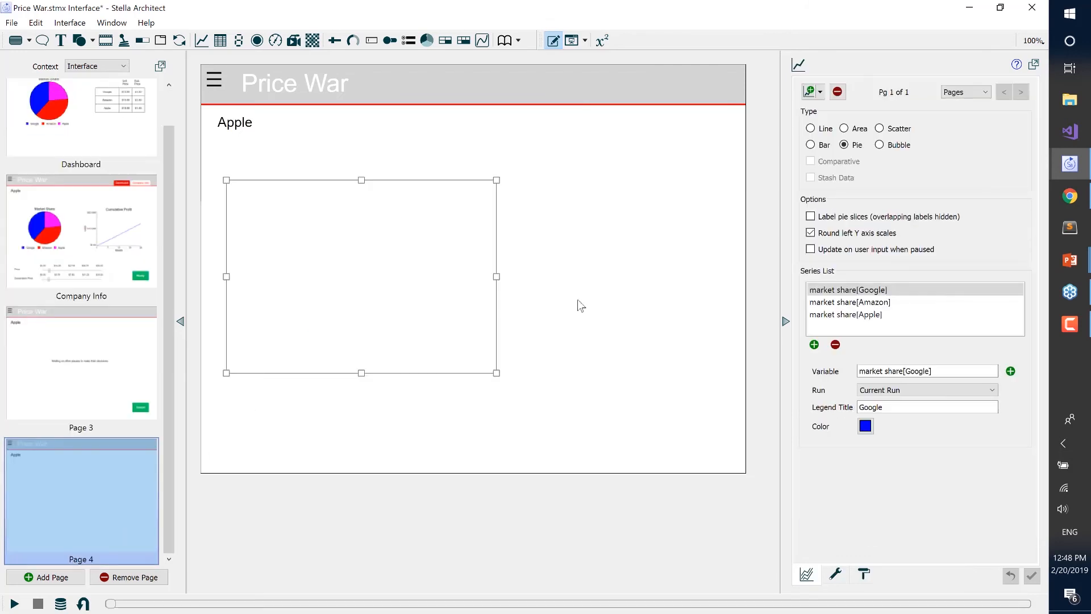
Change the Market Share chart on Page 4 to an area graph with a maximum Y value of 100.
{"action": "left_click", "coordinate": [843, 128]}
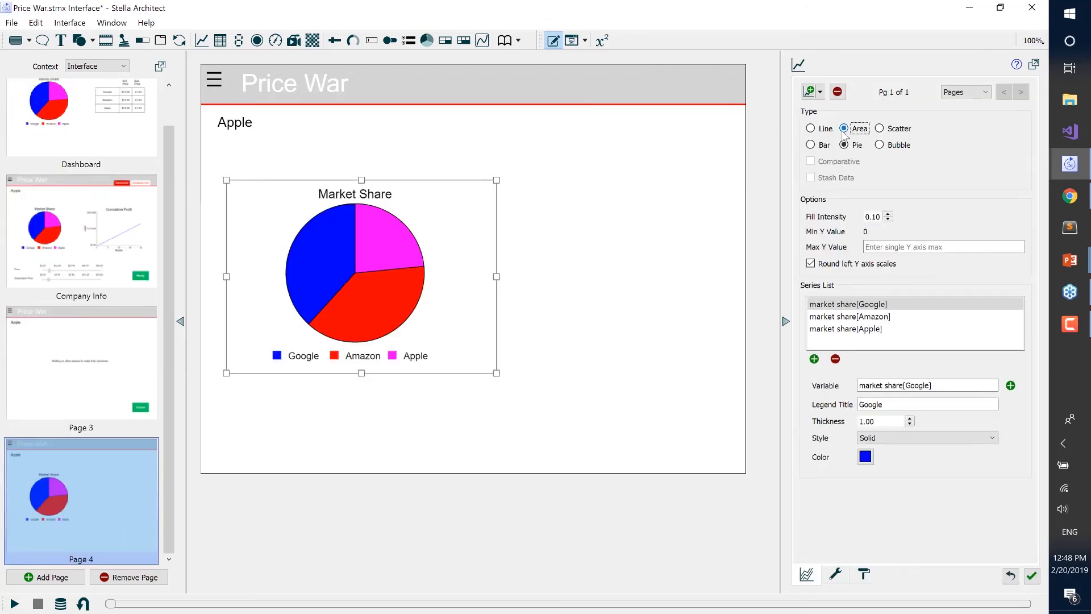
{"action": "left_click", "coordinate": [894, 247]}
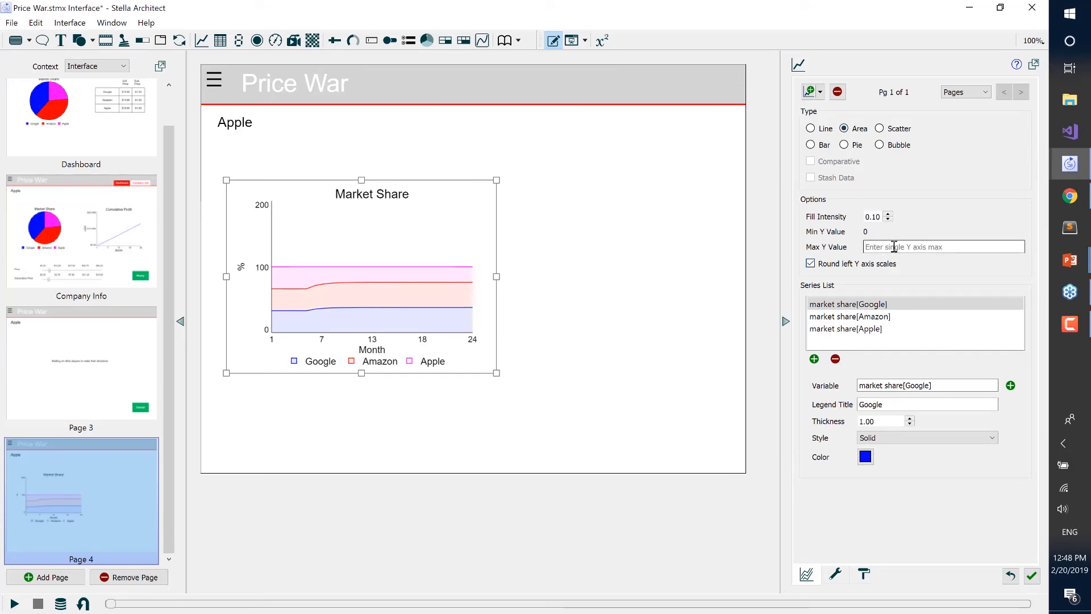
{"action": "type", "text": "100"}
{"action": "key", "text": "Return"}
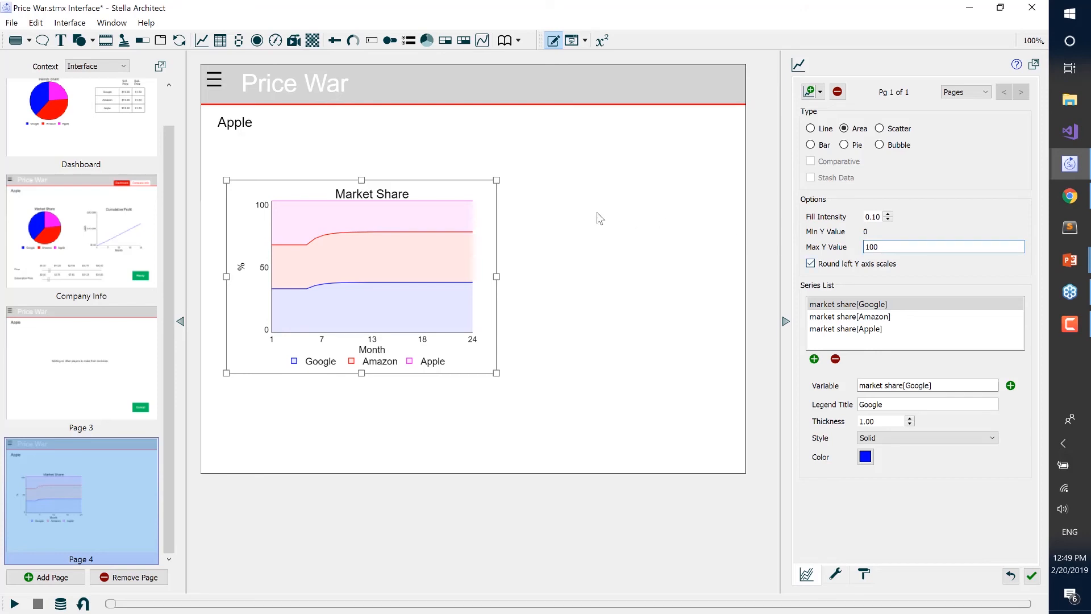
Copy the Cumulative Profit graph from the Company Info page to Page 4 and place it beside the Market Share graph.
{"action": "left_click", "coordinate": [101, 233]}
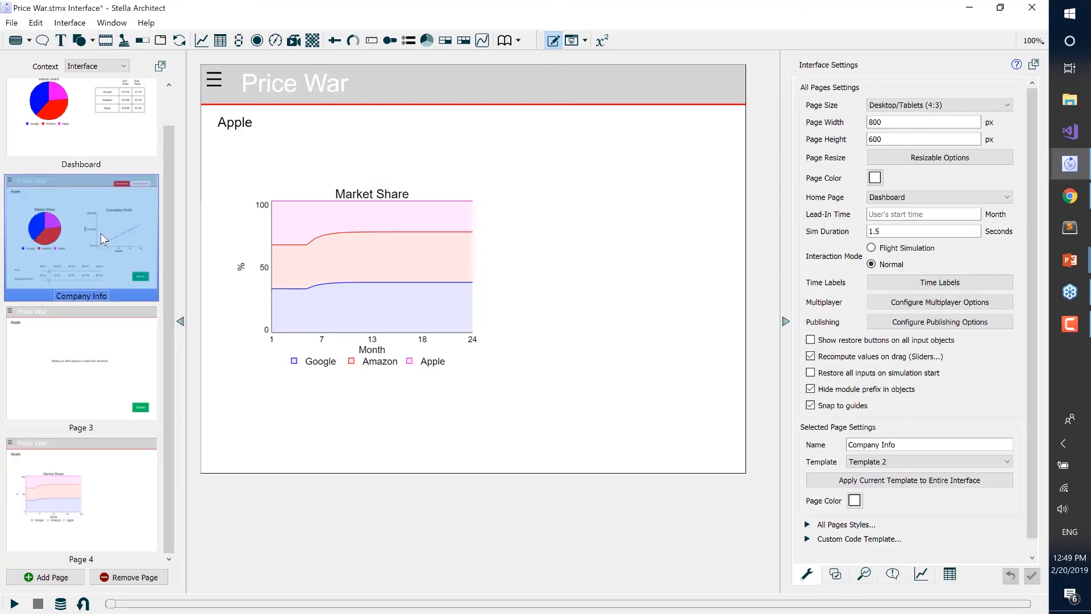
{"action": "left_click", "coordinate": [638, 269]}
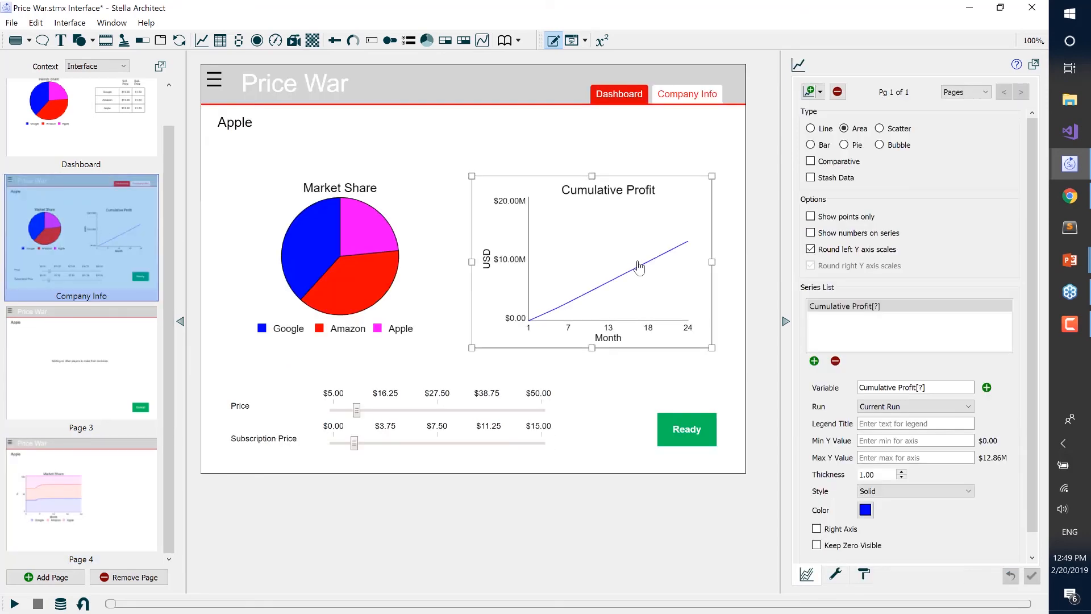
{"action": "left_click", "coordinate": [91, 489]}
{"action": "key", "text": "ctrl+v"}
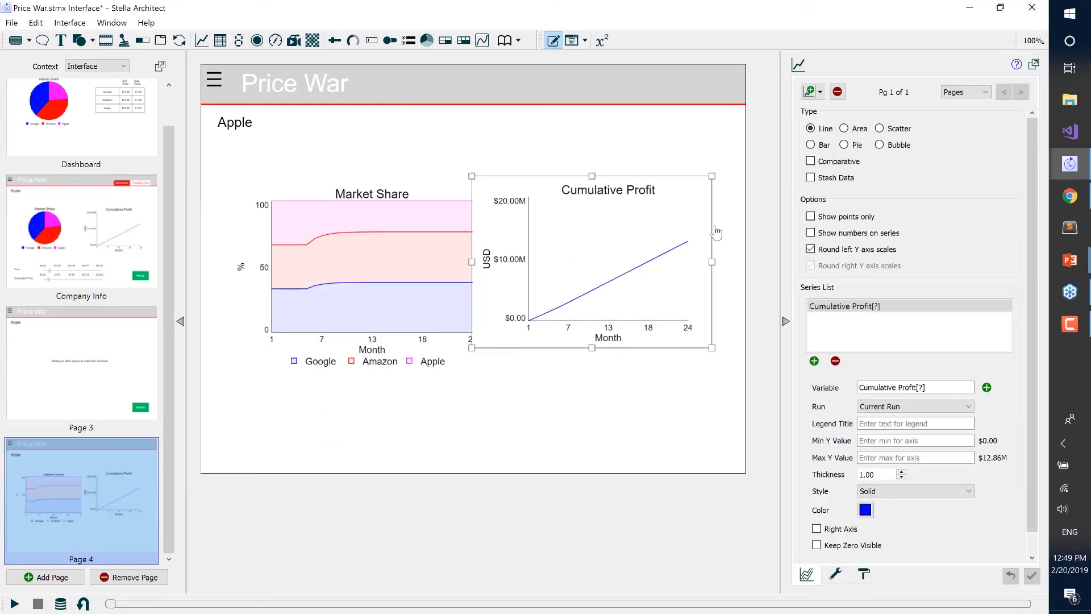
{"action": "left_click_drag", "start_coordinate": [675, 264], "coordinate": [685, 274]}
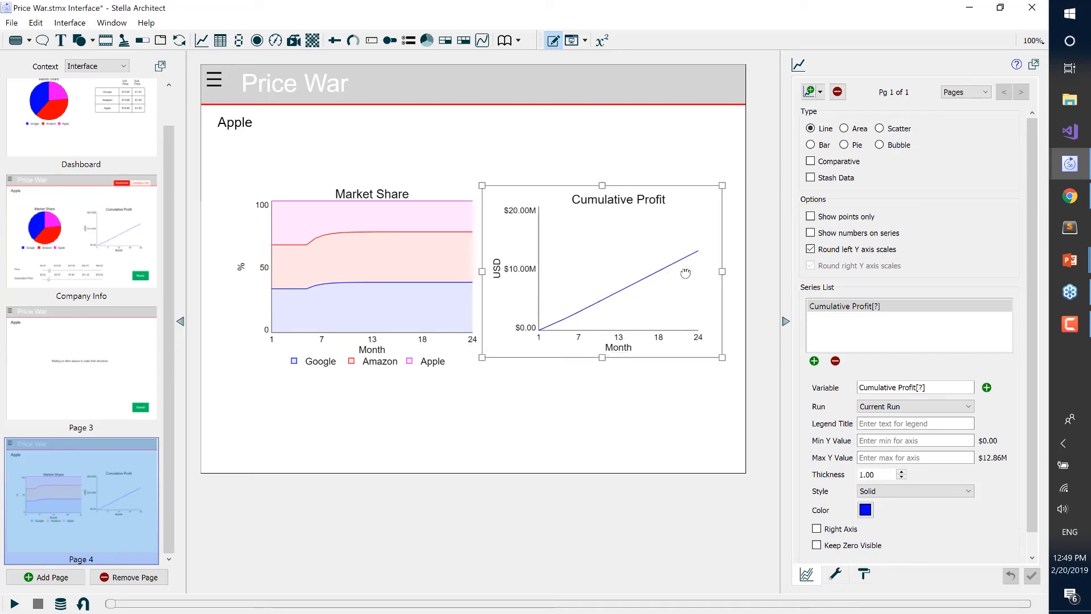
Replace the copied graph's series with Cumulative Profit for all companies and set its legend position to Bottom.
{"action": "left_click", "coordinate": [835, 361]}
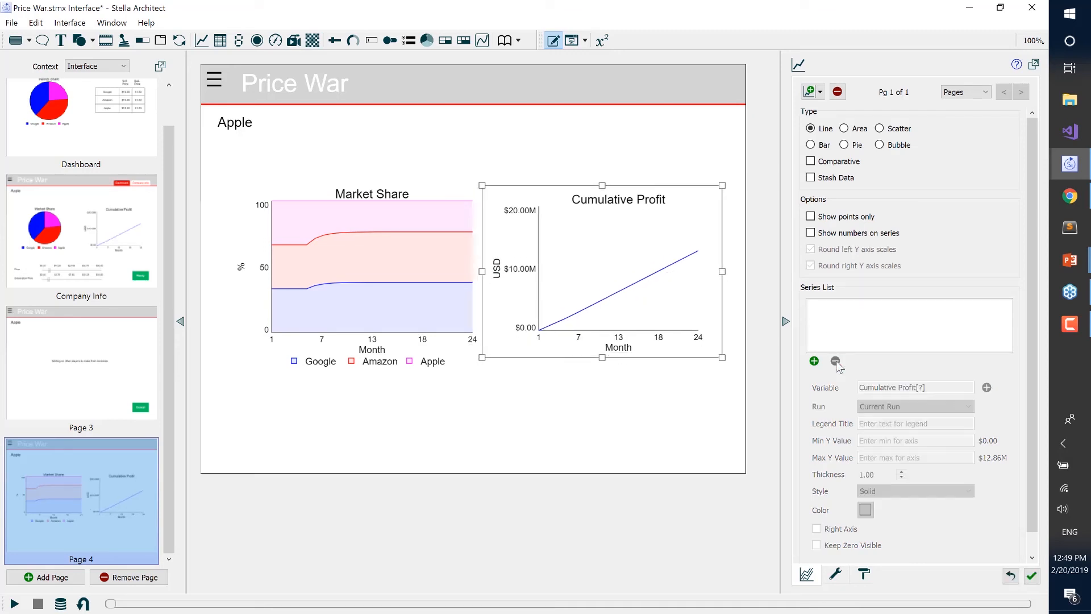
{"action": "left_click", "coordinate": [814, 362]}
{"action": "type", "text": "Cum"}
{"action": "left_click", "coordinate": [499, 253]}
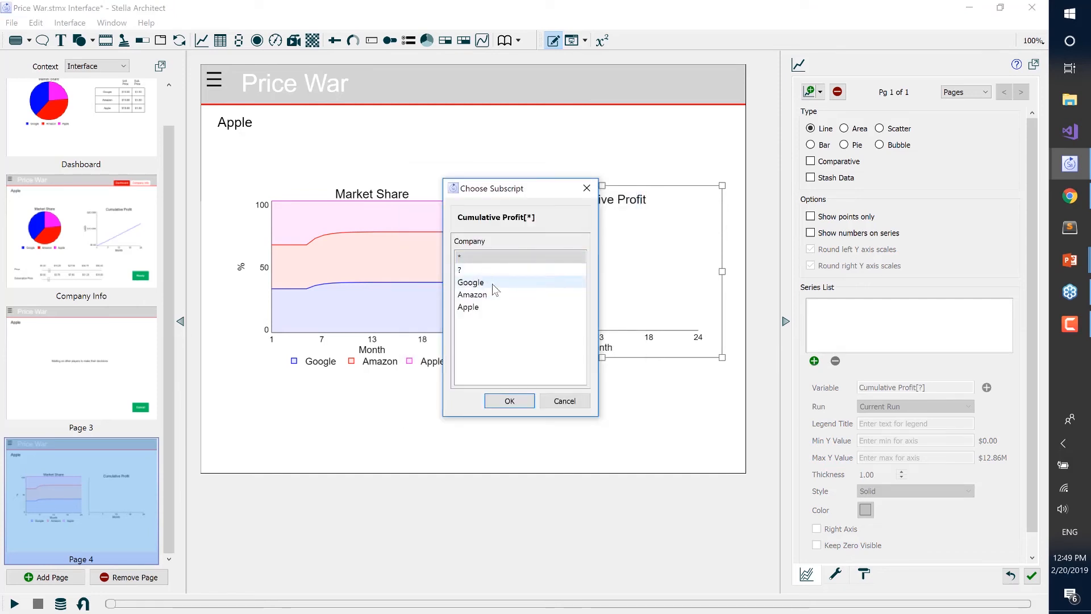
{"action": "left_click", "coordinate": [510, 400]}
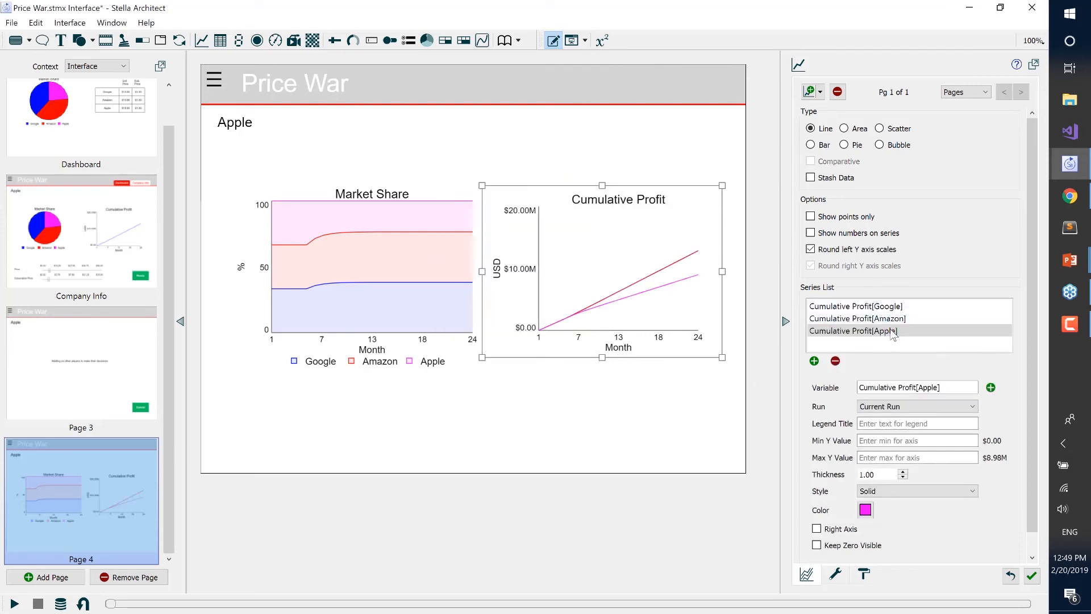
{"action": "left_click", "coordinate": [836, 574]}
{"action": "left_click", "coordinate": [864, 228]}
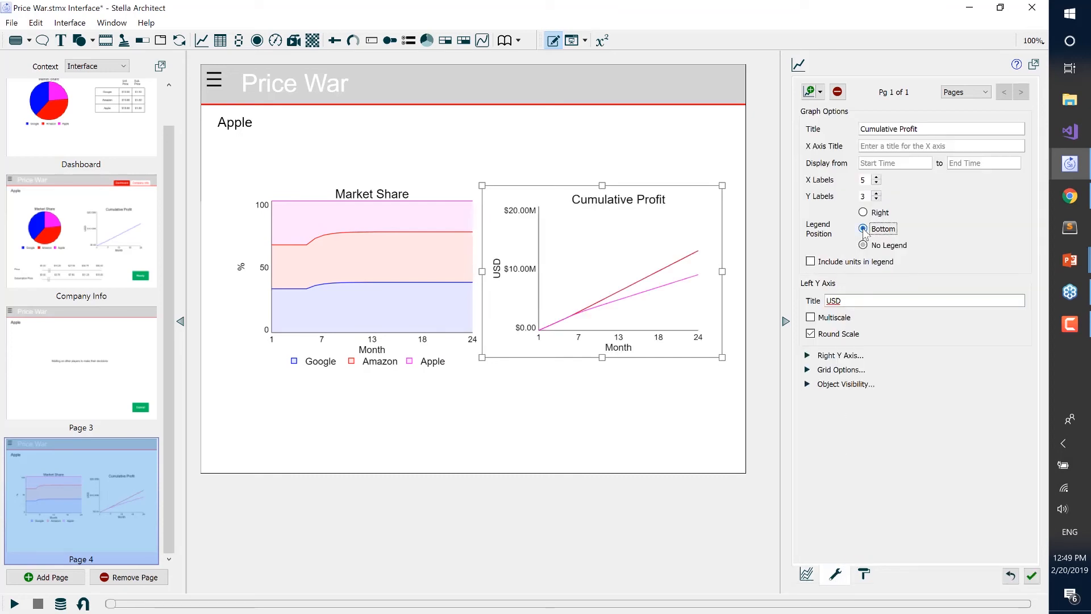
Set the legend titles of the three Cumulative Profit series to Google, Amazon and Apple.
{"action": "left_click", "coordinate": [806, 573]}
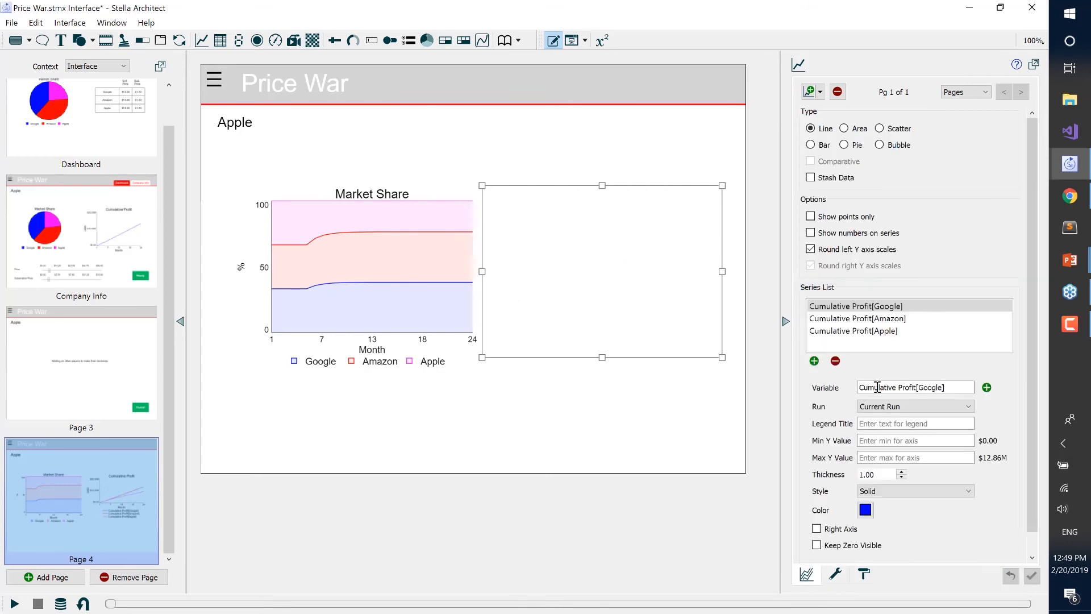
{"action": "left_click", "coordinate": [879, 426]}
{"action": "type", "text": "Google"}
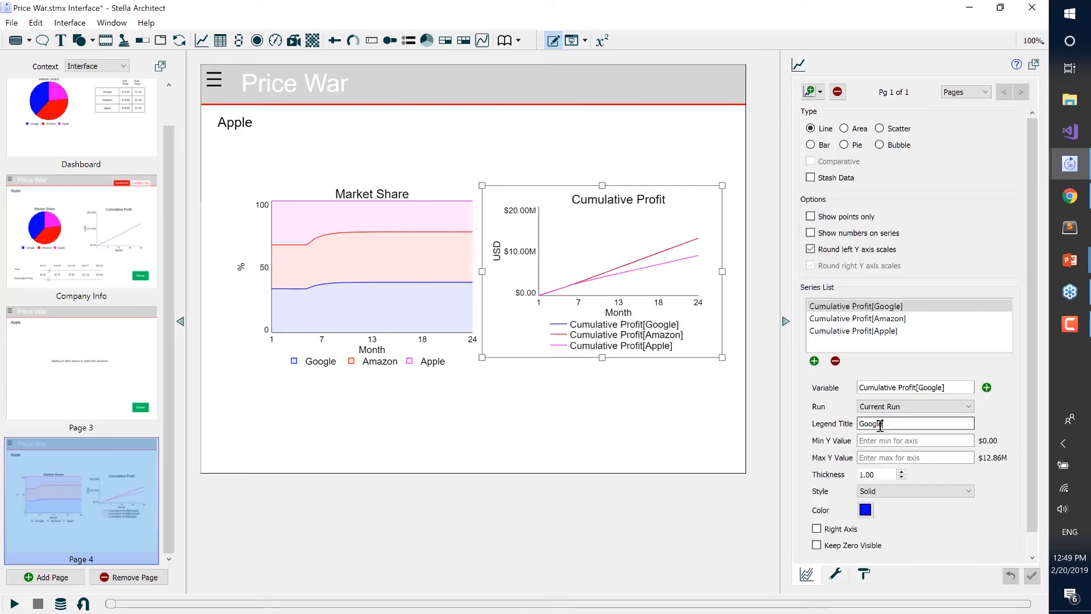
{"action": "left_click", "coordinate": [883, 319]}
{"action": "left_click", "coordinate": [881, 421]}
{"action": "type", "text": "A"}
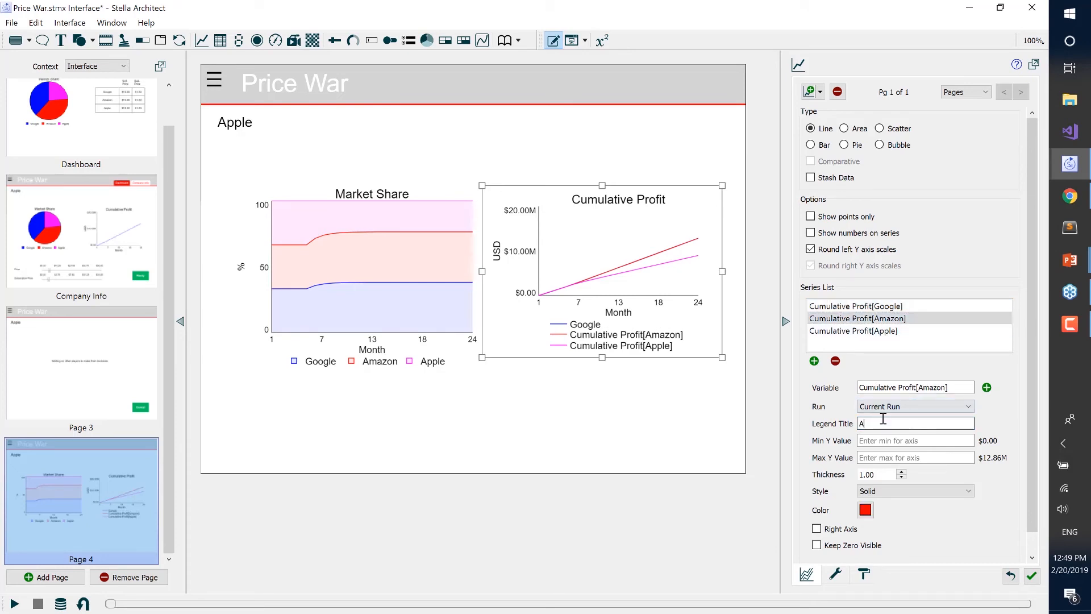
{"action": "type", "text": "mazon"}
{"action": "key", "text": "Return"}
{"action": "left_click", "coordinate": [886, 331]}
{"action": "left_click", "coordinate": [887, 422]}
{"action": "type", "text": "Apple"}
{"action": "key", "text": "Return"}
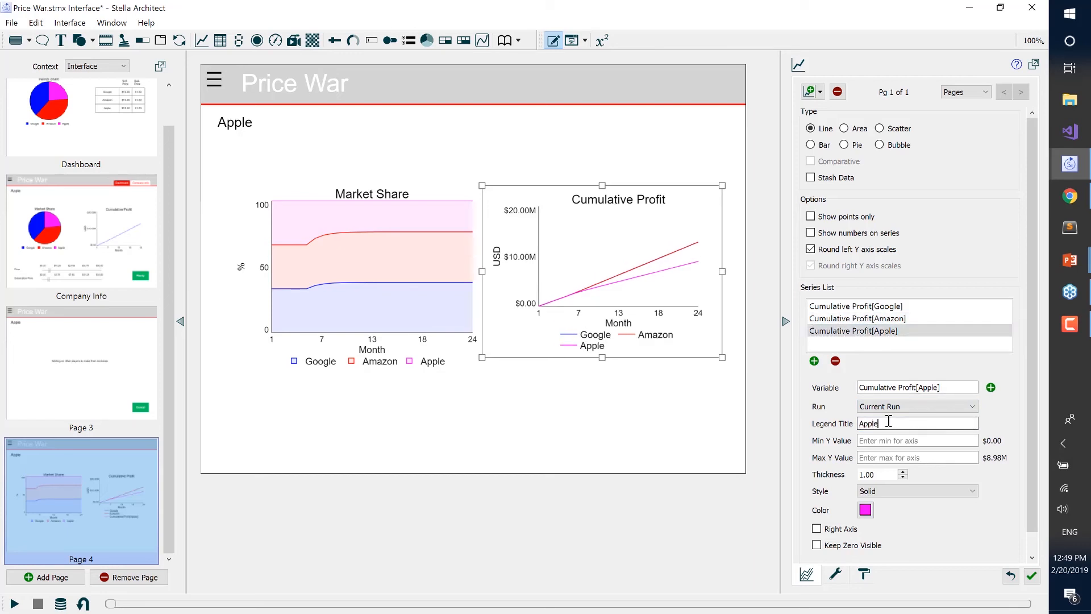
Add a simulation event for the game over variable that triggers when it grows larger than a threshold of 0.5.
{"action": "left_click", "coordinate": [633, 413]}
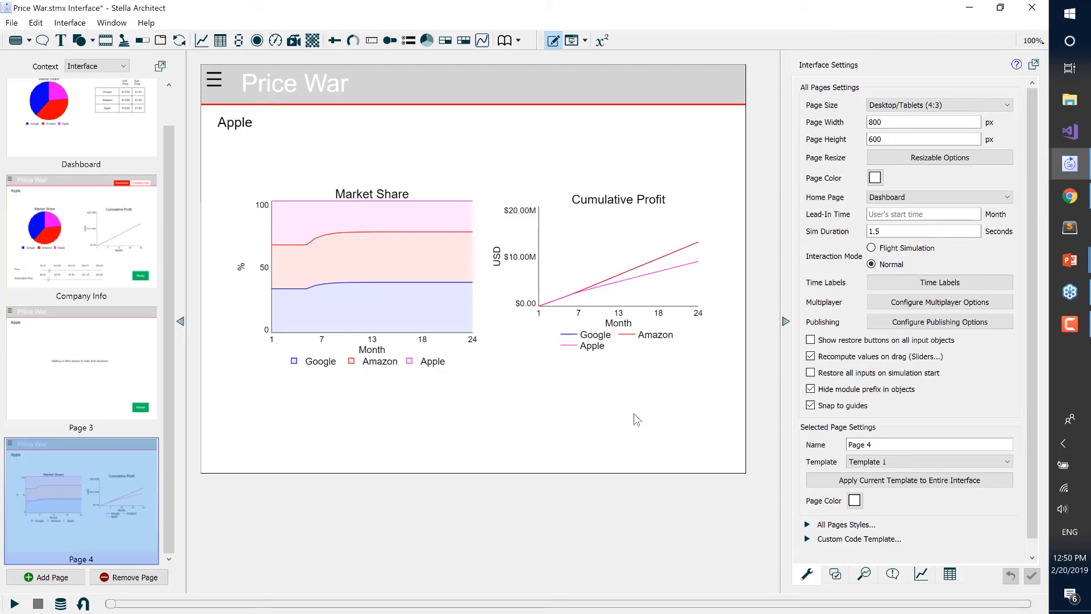
{"action": "left_click", "coordinate": [864, 575]}
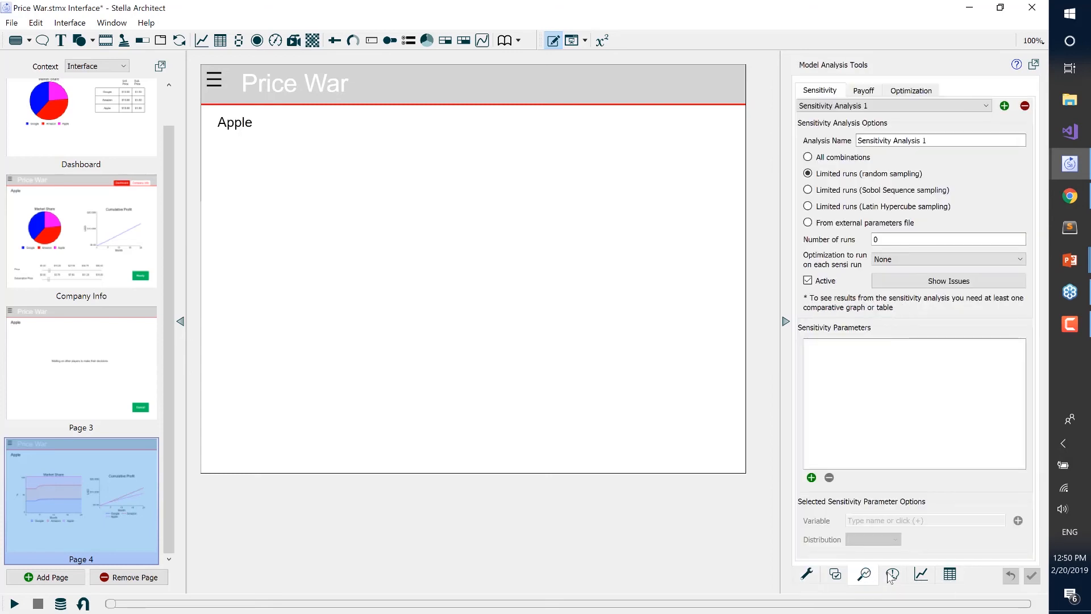
{"action": "left_click", "coordinate": [892, 575]}
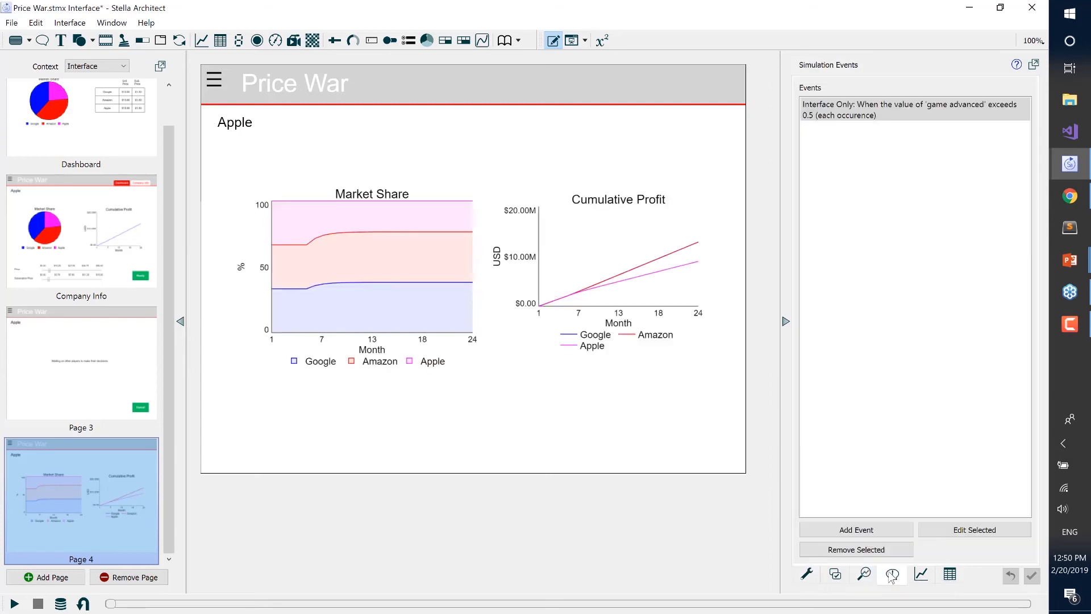
{"action": "left_click", "coordinate": [856, 530]}
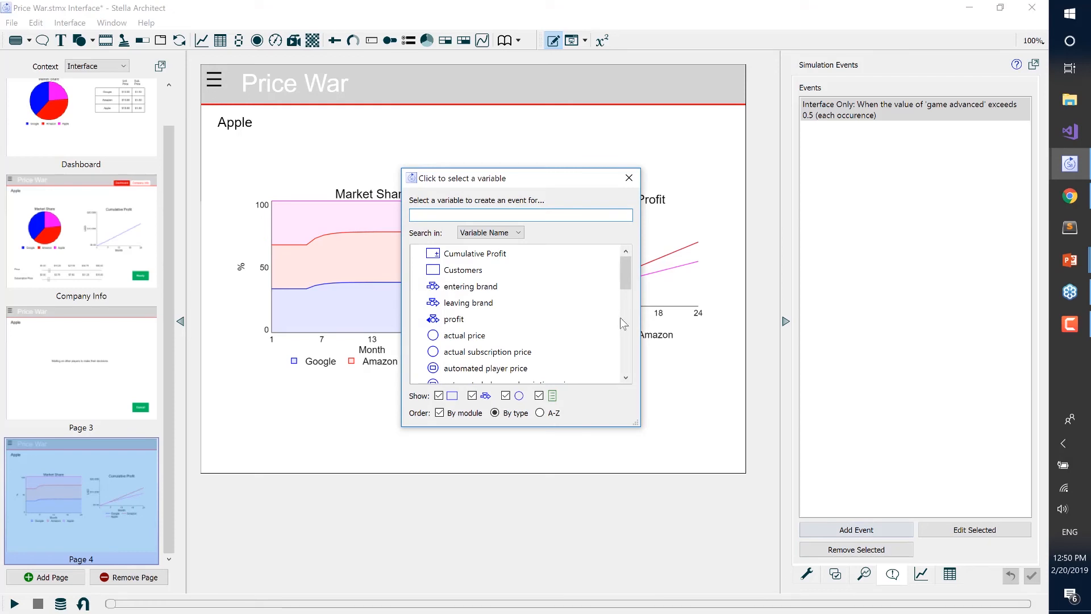
{"action": "type", "text": "gam"}
{"action": "left_click", "coordinate": [466, 274]}
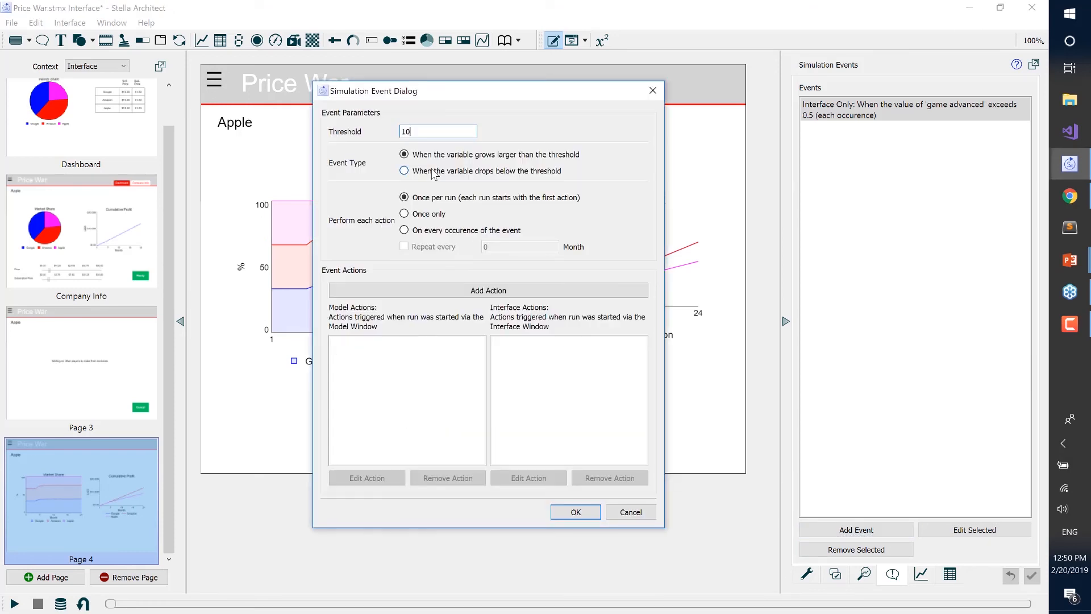
{"action": "type", "text": ".0"}
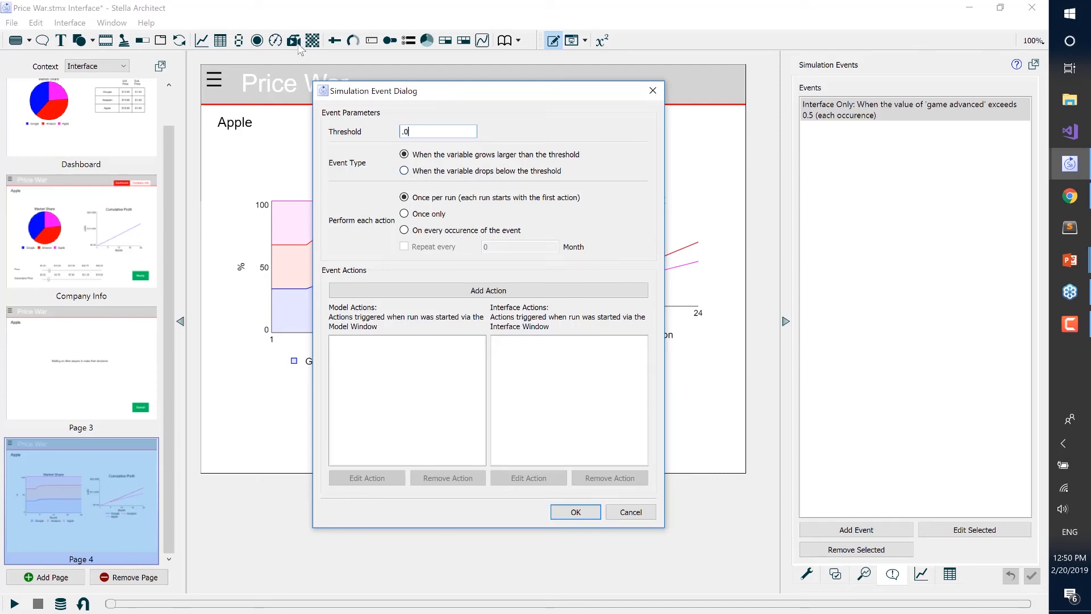
{"action": "type", "text": "55"}
Add an interface action for everyone with the message "Game is over, time to review results and decide if you want to play again.".
{"action": "left_click", "coordinate": [494, 290]}
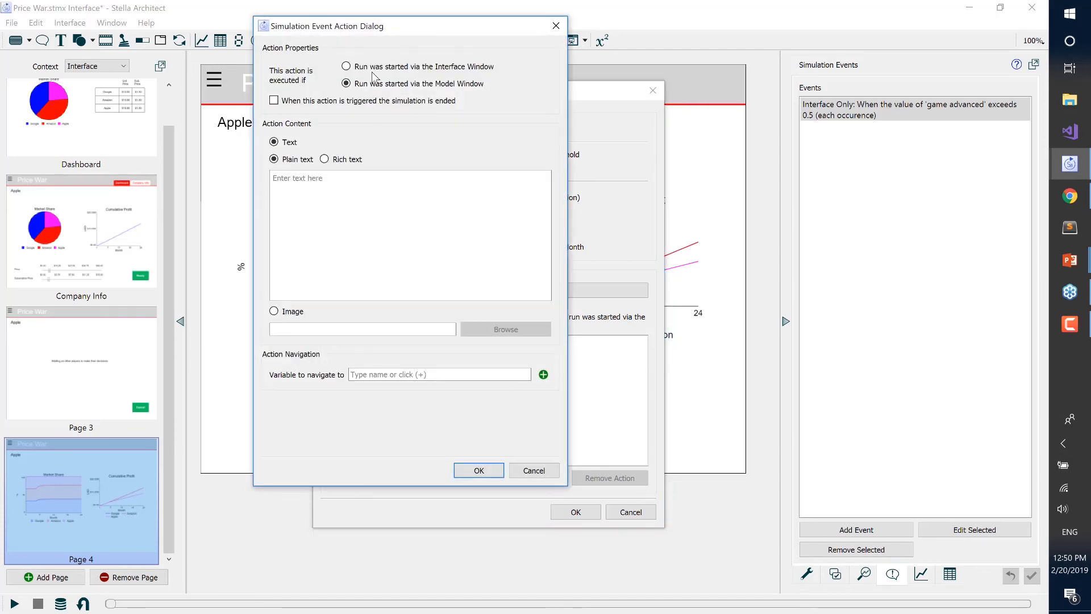
{"action": "left_click", "coordinate": [378, 68]}
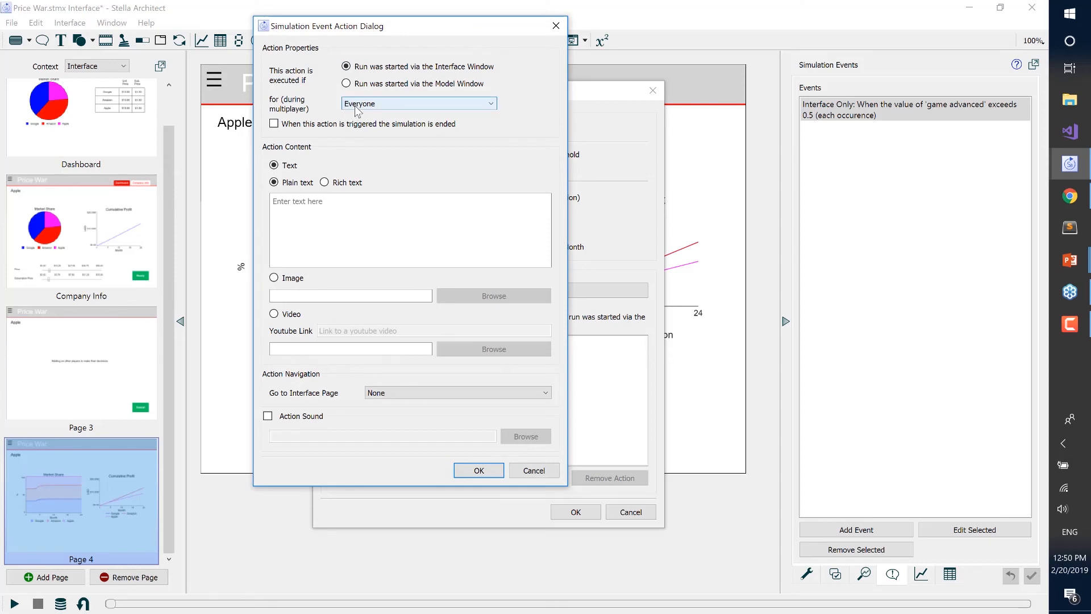
{"action": "left_click", "coordinate": [337, 212]}
{"action": "type", "text": "Game is over, time to revi"}
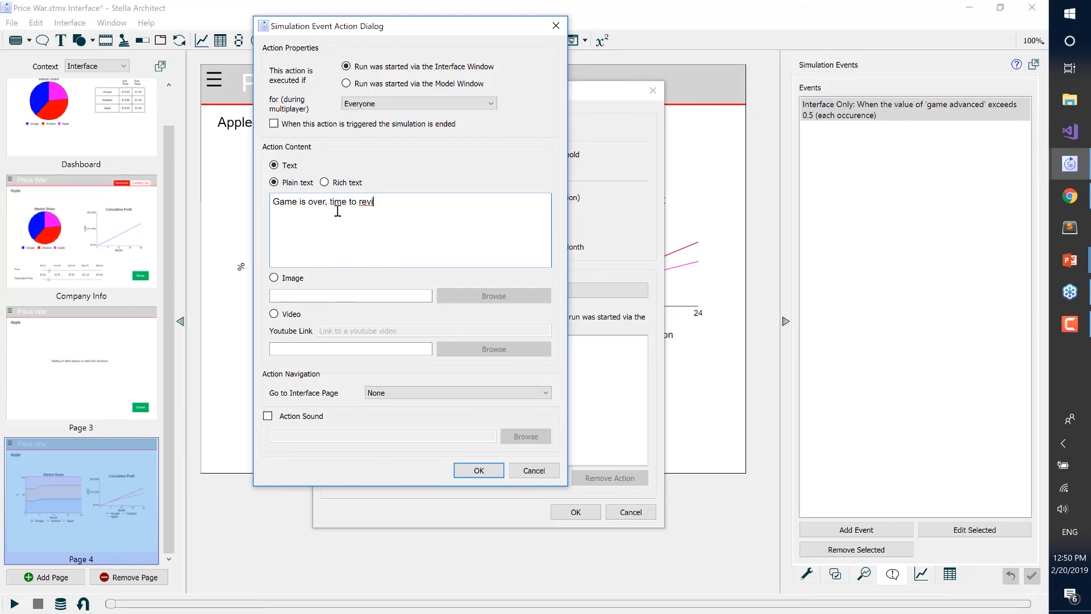
{"action": "type", "text": "ew results and decidi"}
{"action": "key", "text": "BackSpace"}
{"action": "type", "text": "e if "}
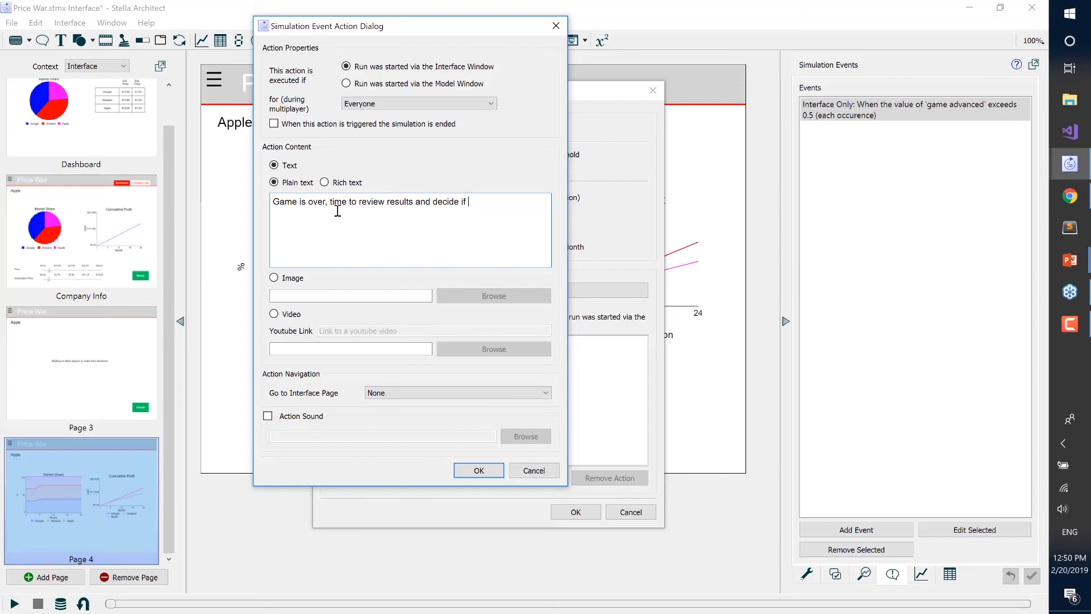
{"action": "type", "text": "you want to play again."}
Make the event action navigate to Page 4 and save the game over event.
{"action": "left_click", "coordinate": [396, 393]}
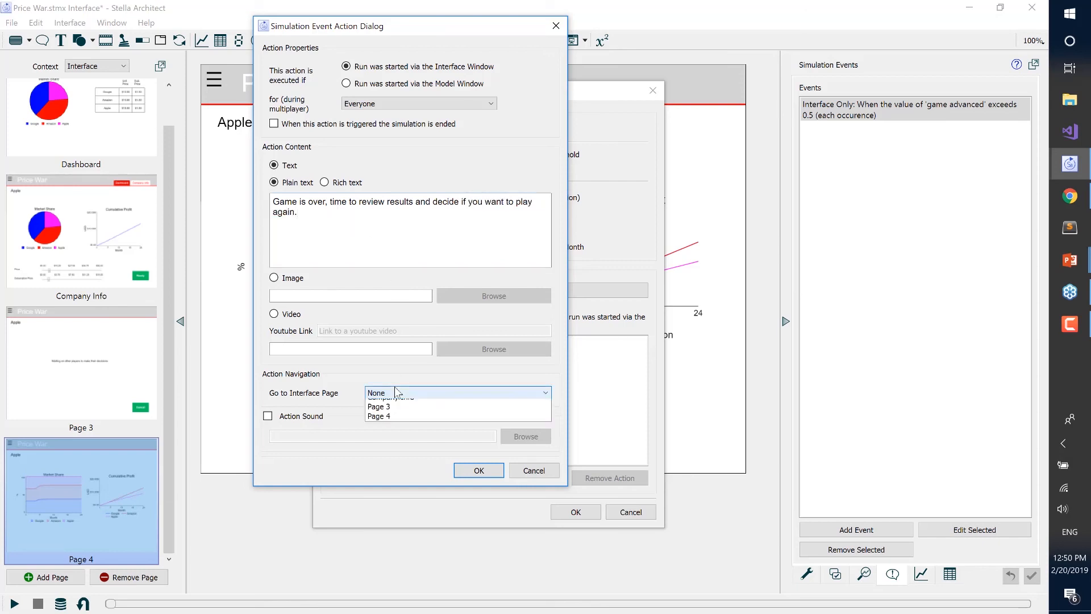
{"action": "left_click", "coordinate": [393, 441]}
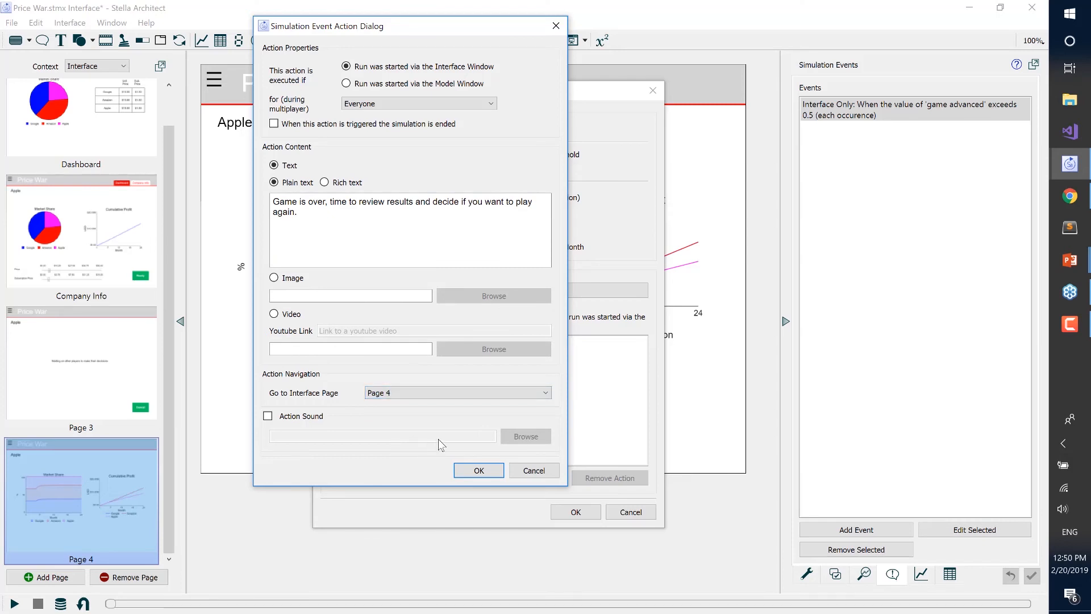
{"action": "left_click", "coordinate": [478, 471]}
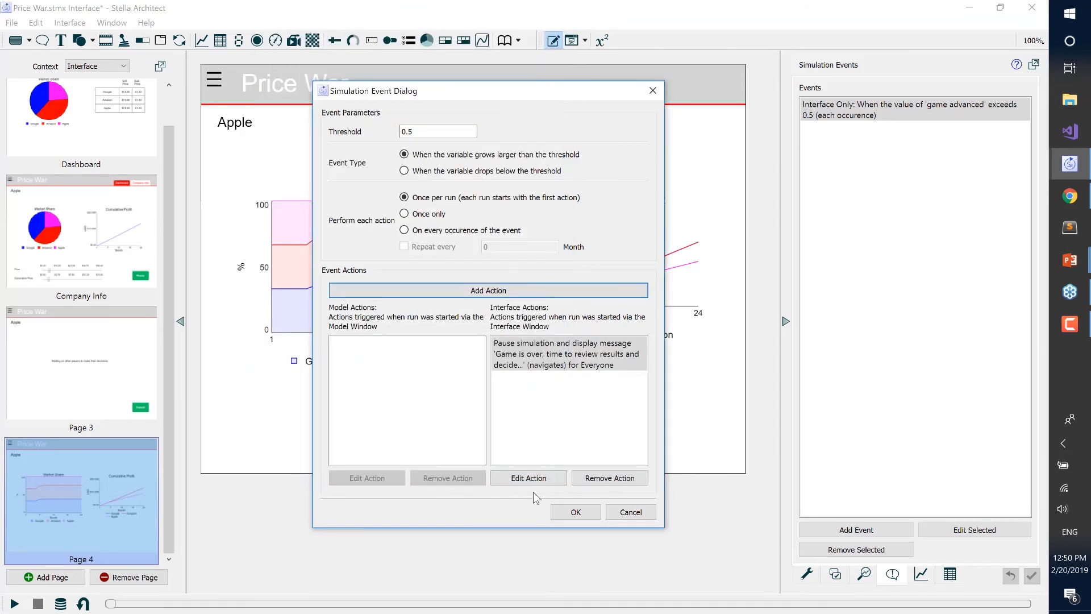
{"action": "left_click", "coordinate": [575, 511]}
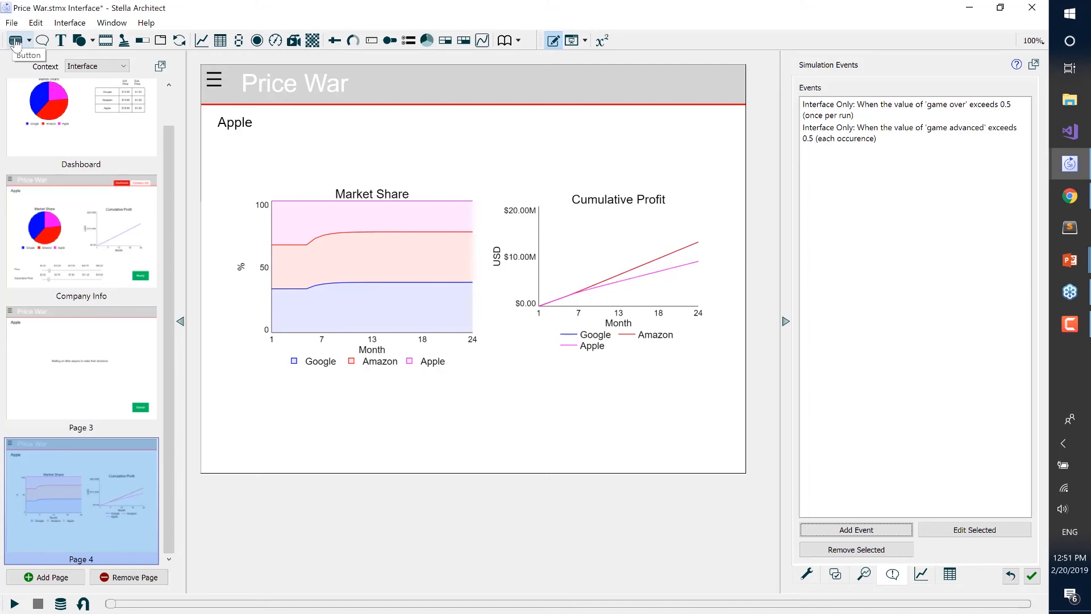
Copy the Ready button from the Company Info page to Page 4.
{"action": "left_click", "coordinate": [116, 270]}
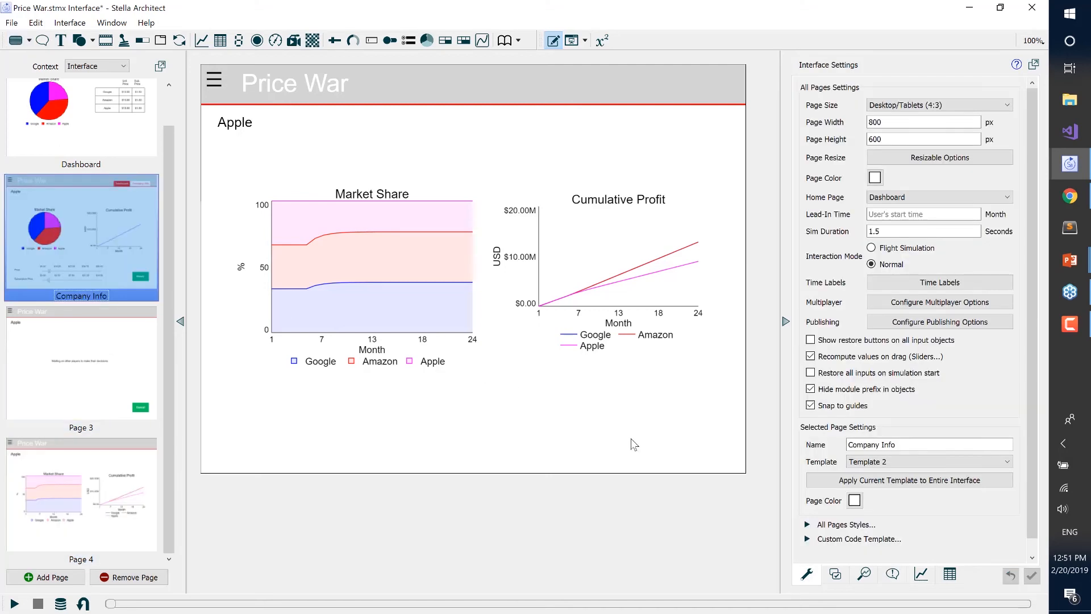
{"action": "left_click", "coordinate": [674, 437]}
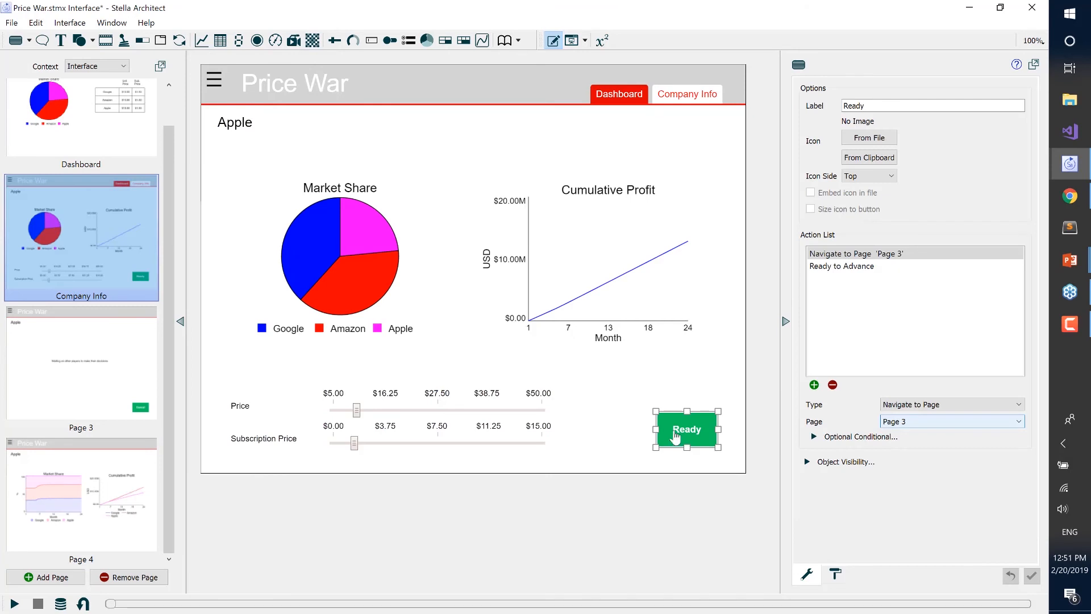
{"action": "left_click", "coordinate": [110, 487]}
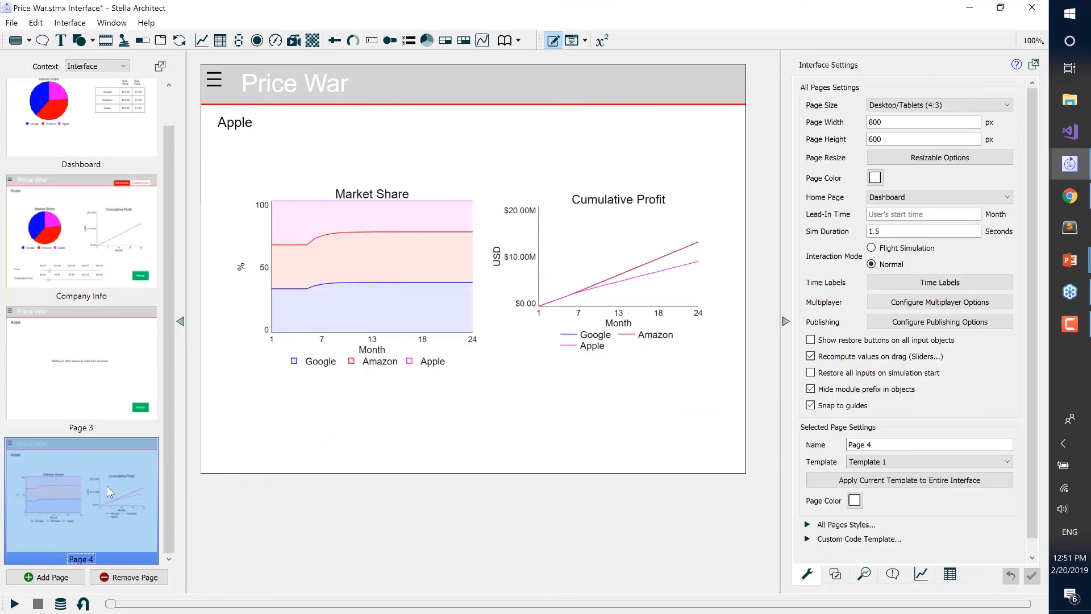
{"action": "key", "text": "ctrl+v"}
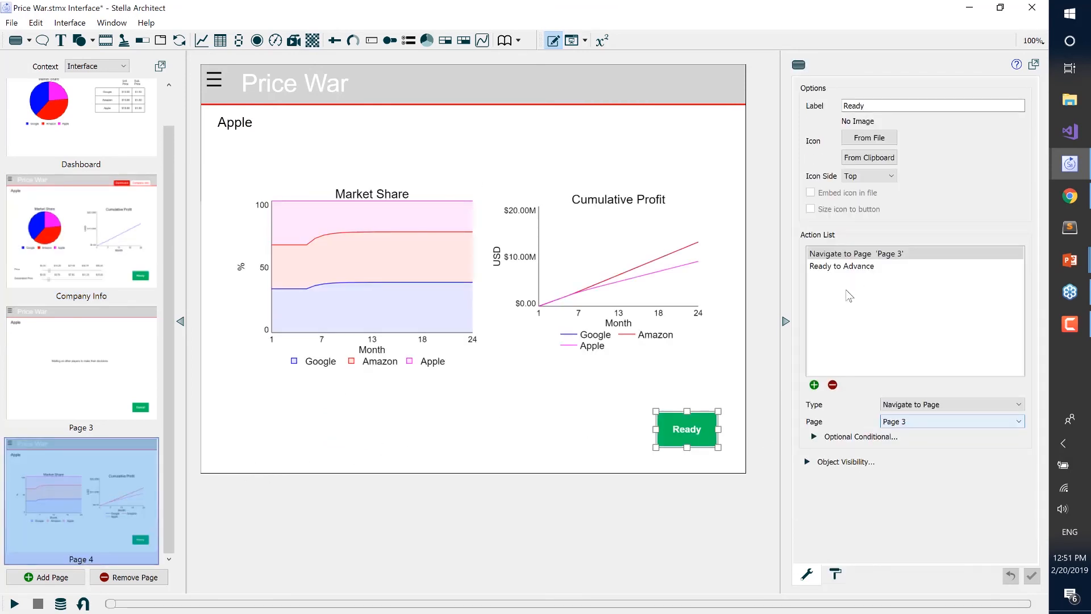
Remove the copied button's page navigation action and change its remaining action to Ready to Start.
{"action": "left_click", "coordinate": [833, 385]}
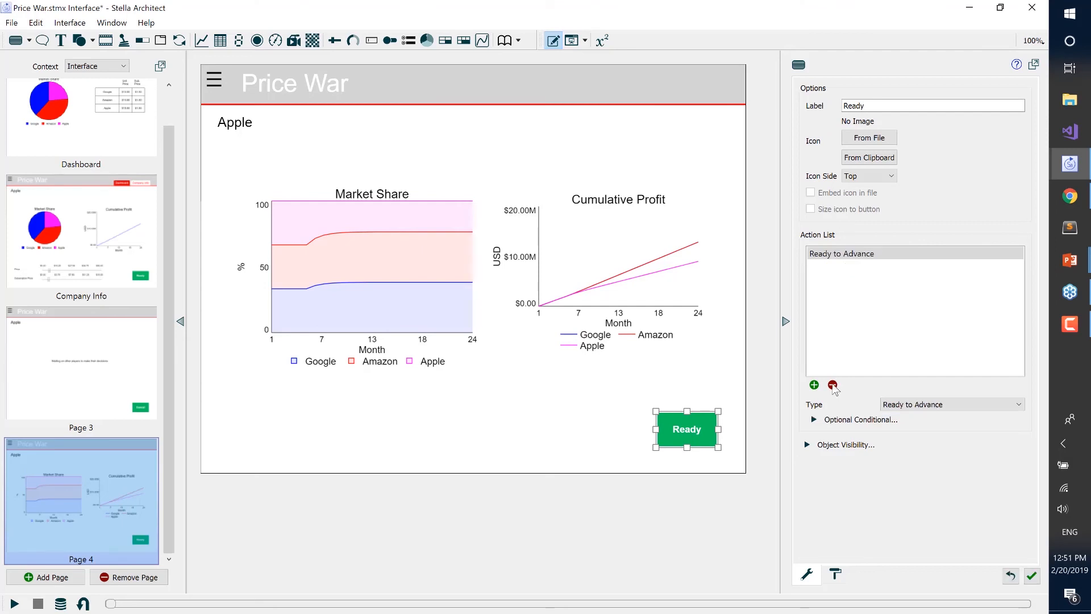
{"action": "left_click", "coordinate": [903, 405]}
{"action": "scroll", "coordinate": [939, 460], "scroll_direction": "down", "scroll_amount": 2}
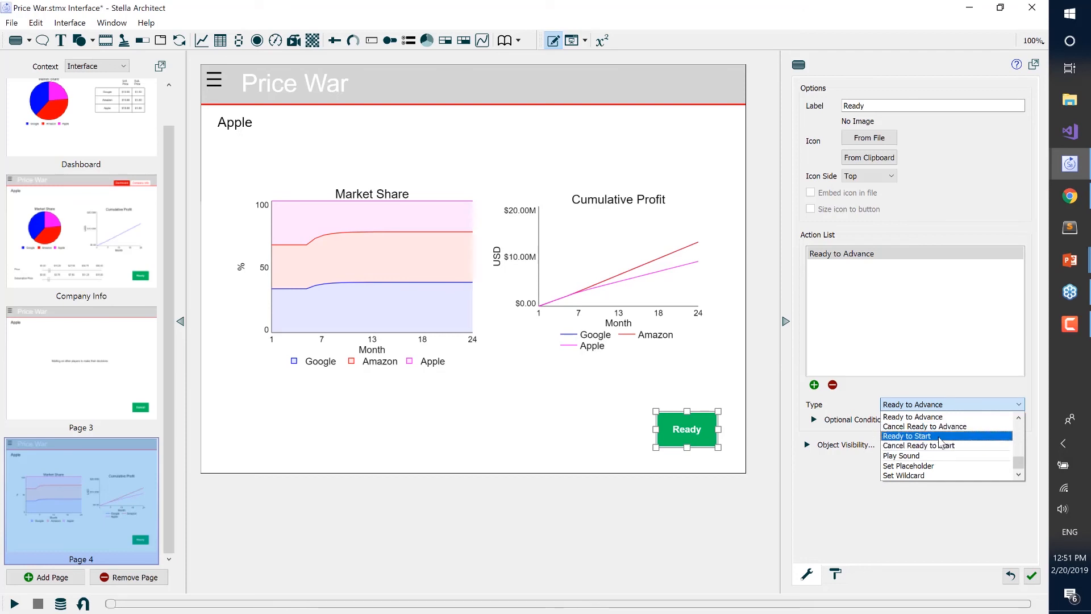
{"action": "scroll", "coordinate": [940, 442], "scroll_direction": "up", "scroll_amount": 1}
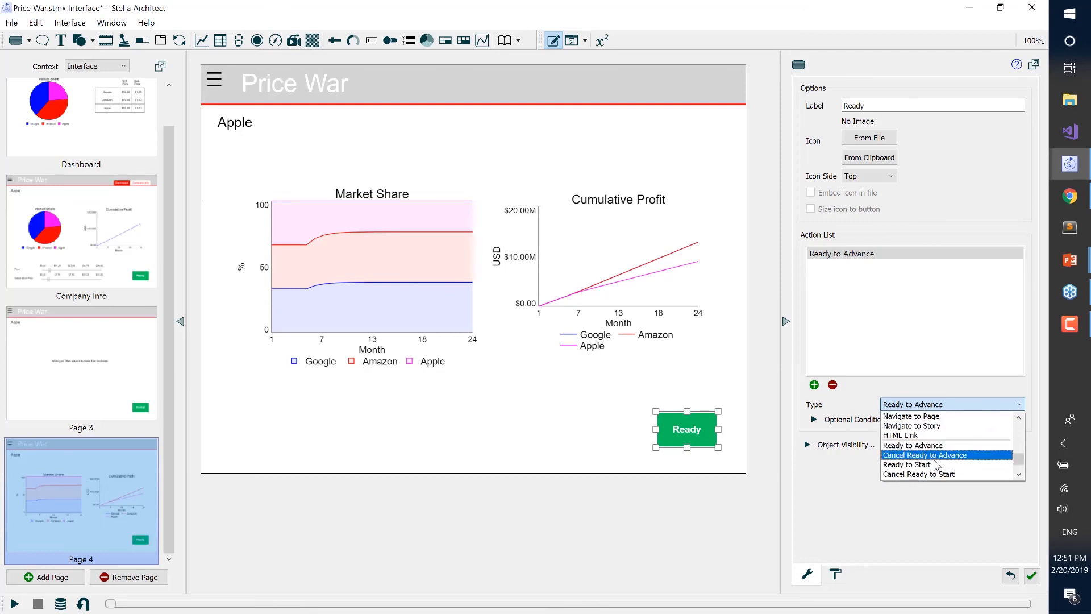
{"action": "left_click", "coordinate": [932, 463]}
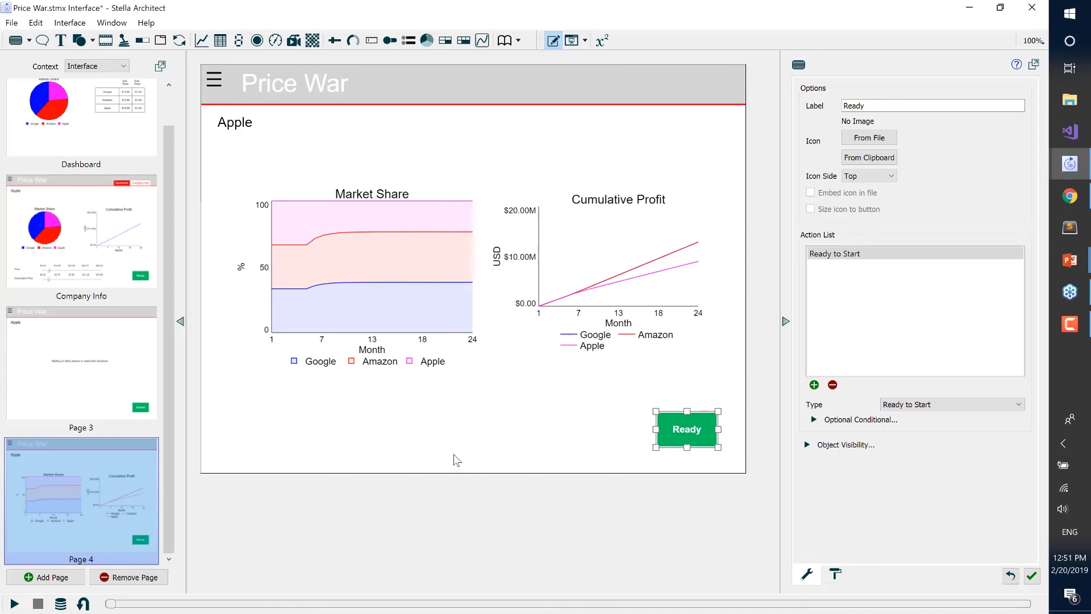
{"action": "left_click", "coordinate": [456, 460]}
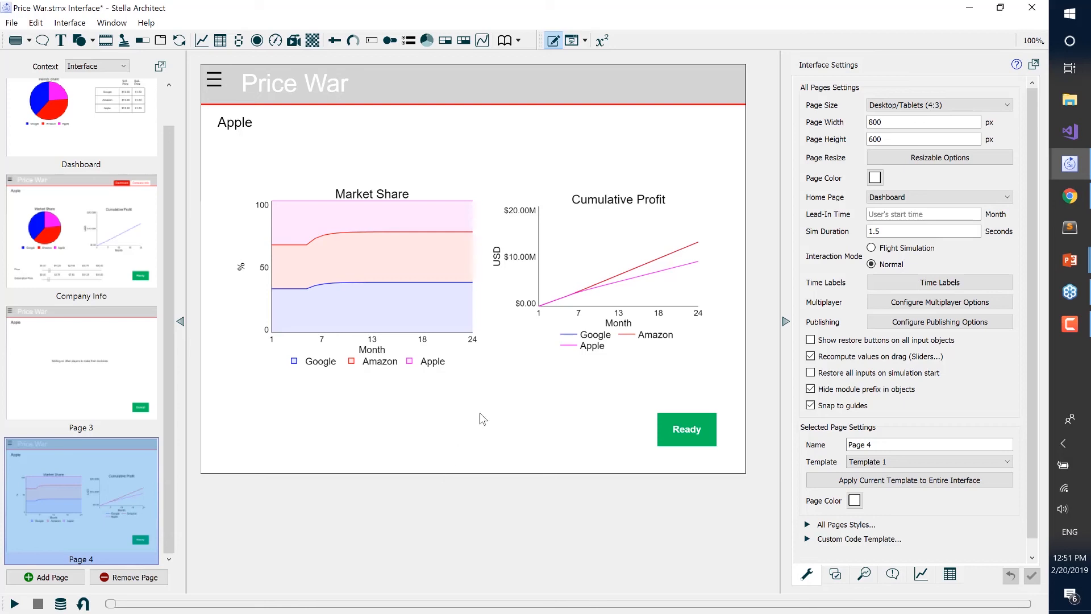
Review the company role setup in the multiplayer options, show the presentation's Questions slide, and close the options.
{"action": "left_click", "coordinate": [890, 303]}
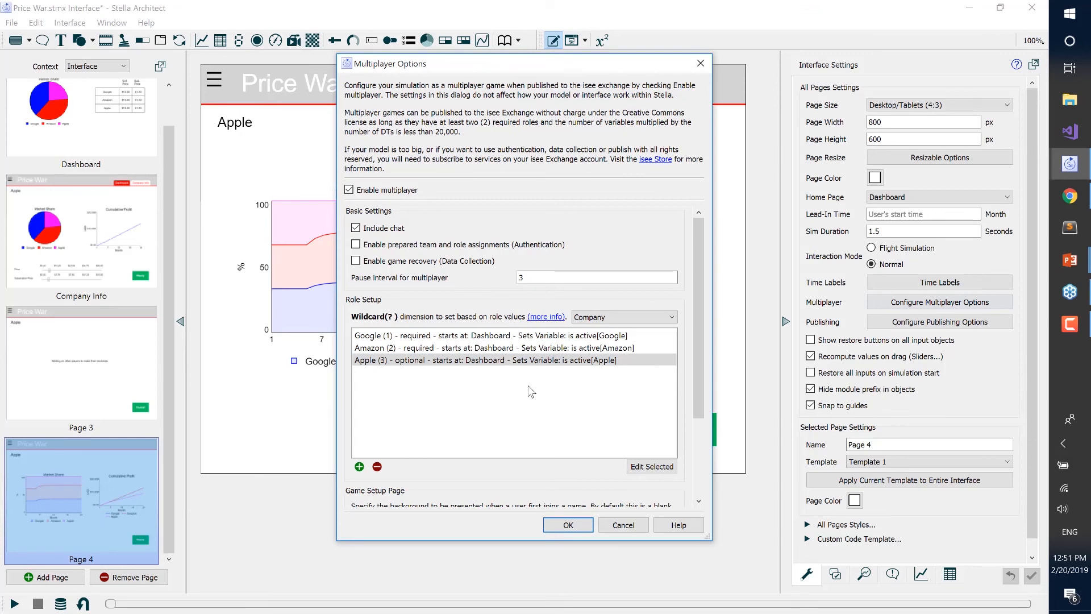
{"action": "left_click", "coordinate": [484, 362]}
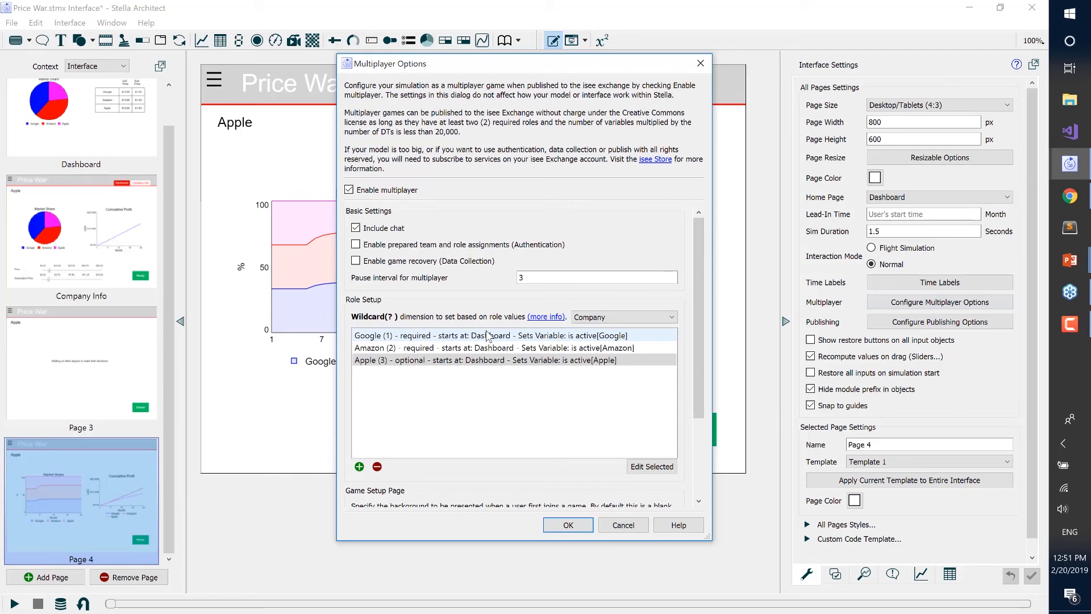
{"action": "key", "text": "alt+Tab"}
{"action": "key", "text": "alt+Tab"}
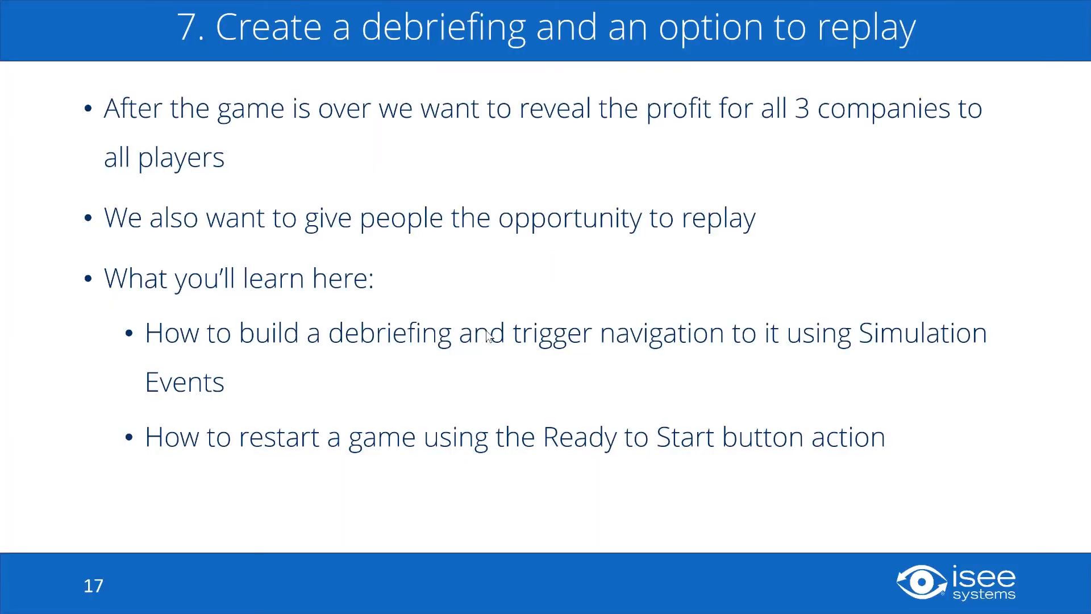
{"action": "key", "text": "Right"}
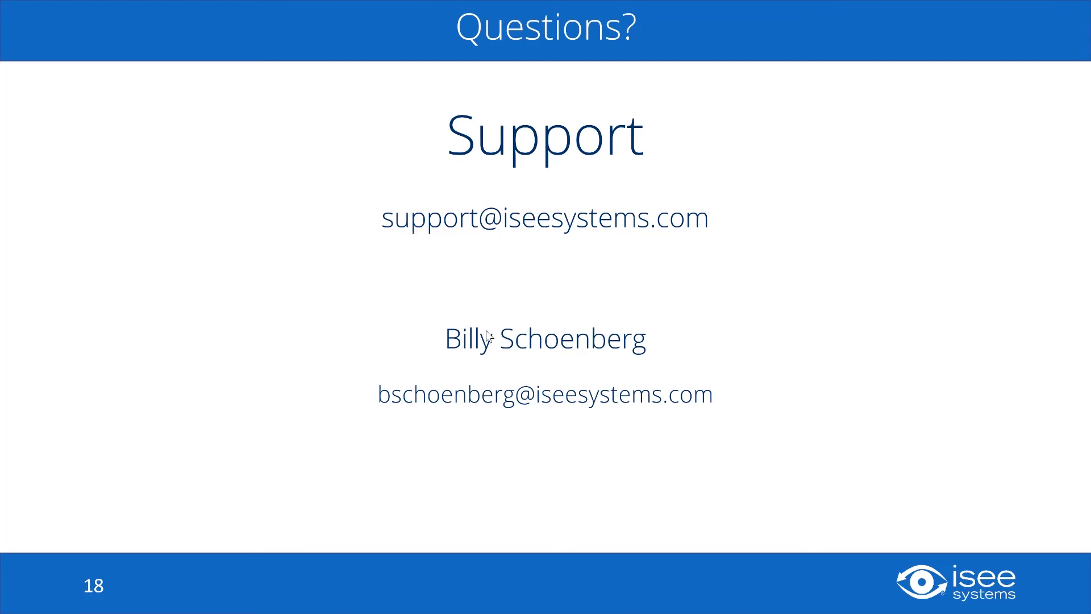
{"action": "key", "text": "alt+Tab"}
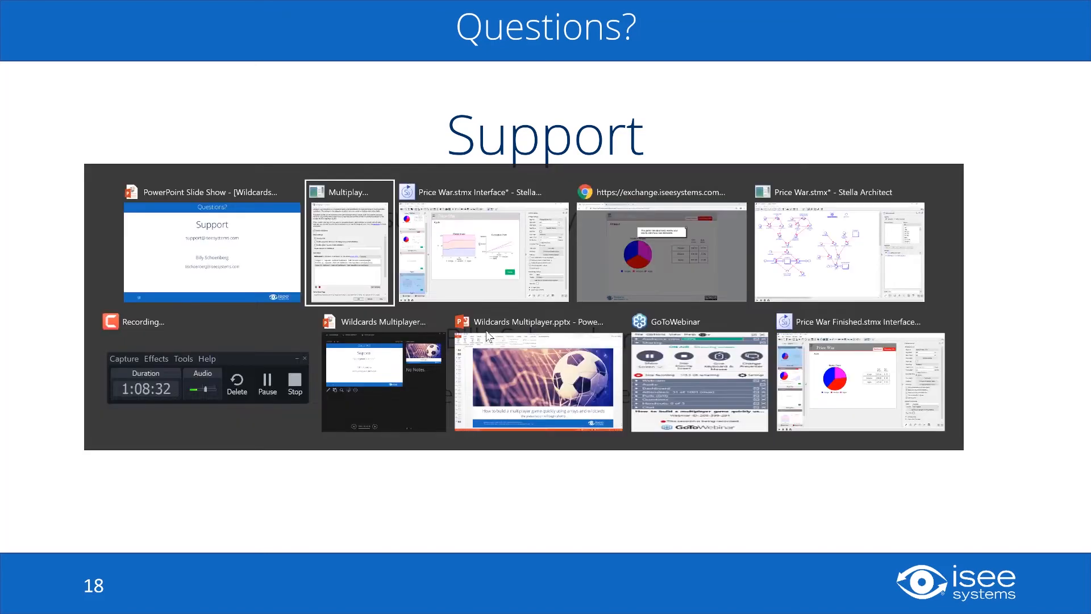
{"action": "key", "text": "alt+Tab"}
{"action": "key", "text": "alt+Tab"}
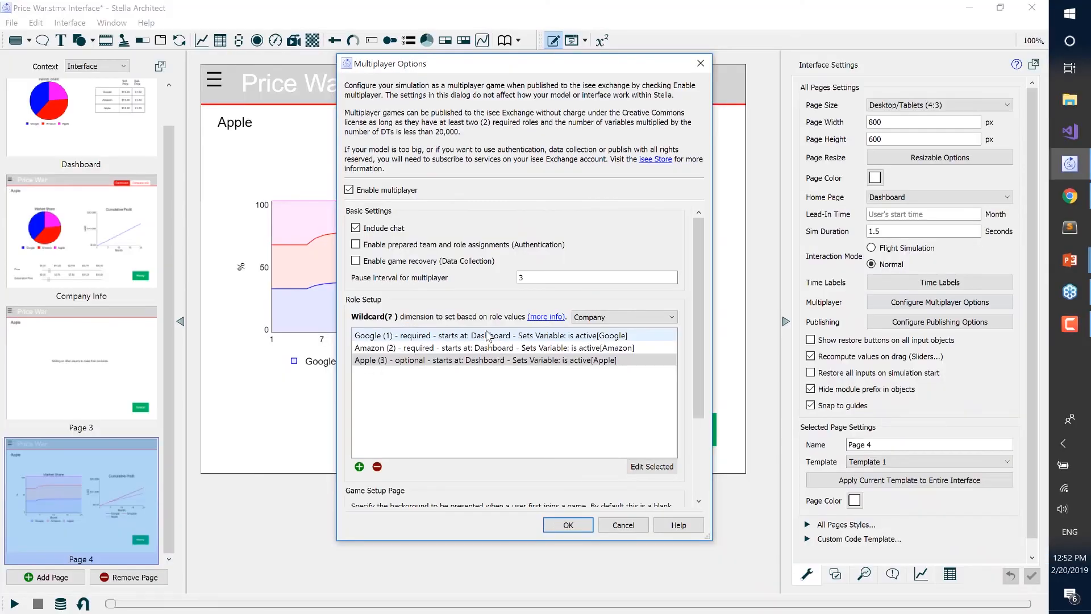
{"action": "left_click", "coordinate": [634, 523]}
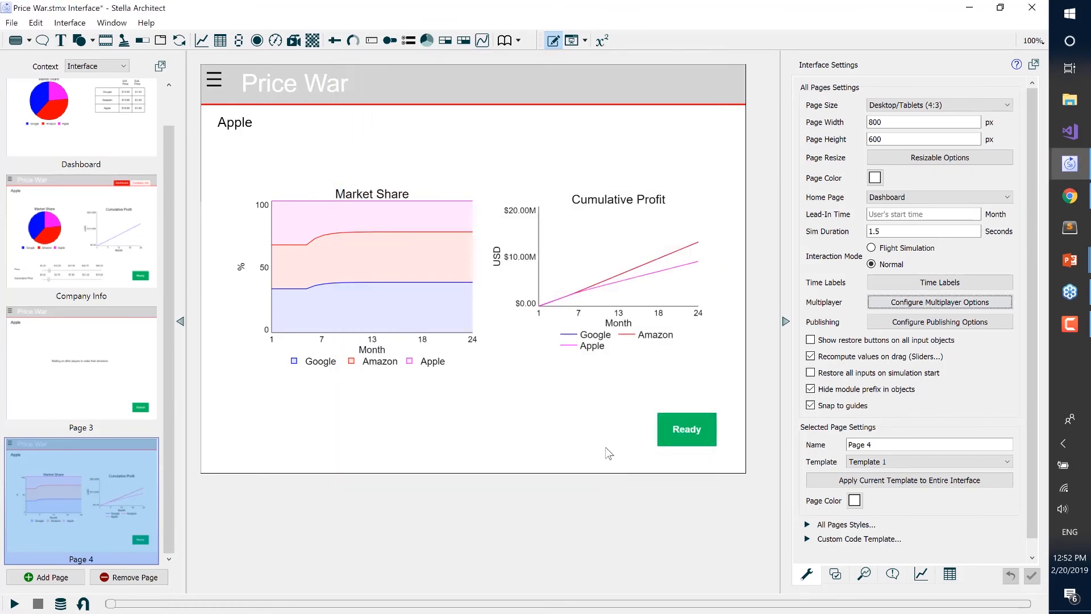
Set the model's stop time to 12 in the run specs.
{"action": "left_click", "coordinate": [601, 41]}
{"action": "left_click", "coordinate": [684, 211]}
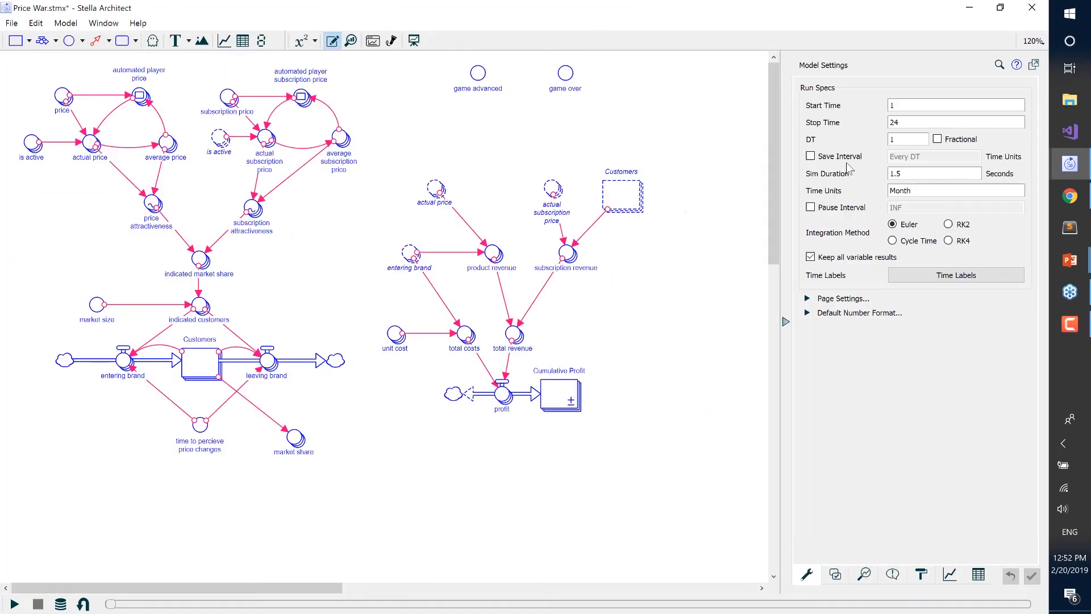
{"action": "double_click", "coordinate": [904, 123]}
{"action": "type", "text": "12"}
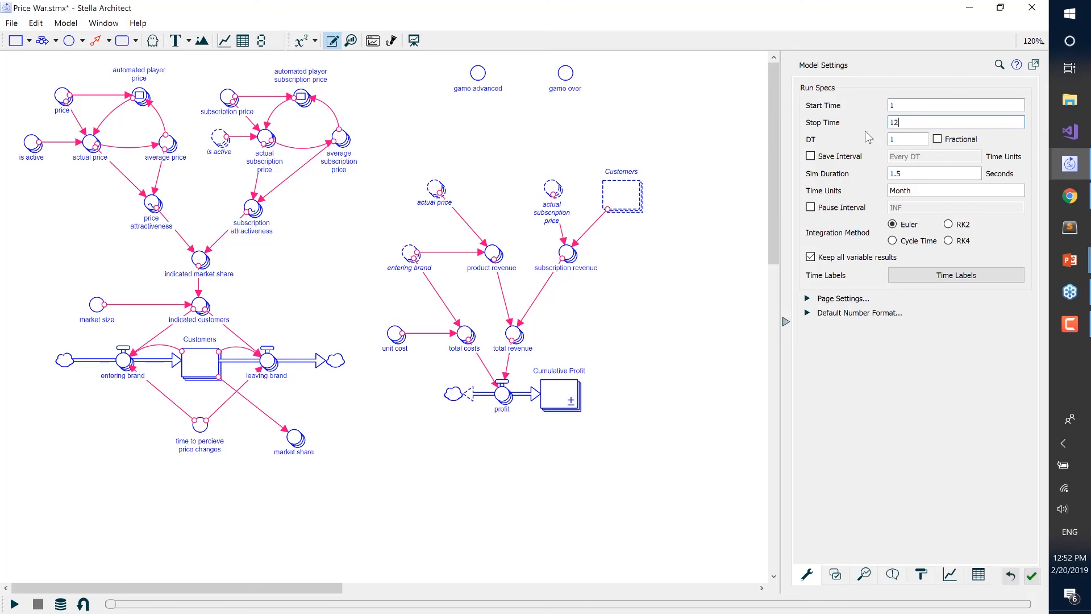
{"action": "key", "text": "Return"}
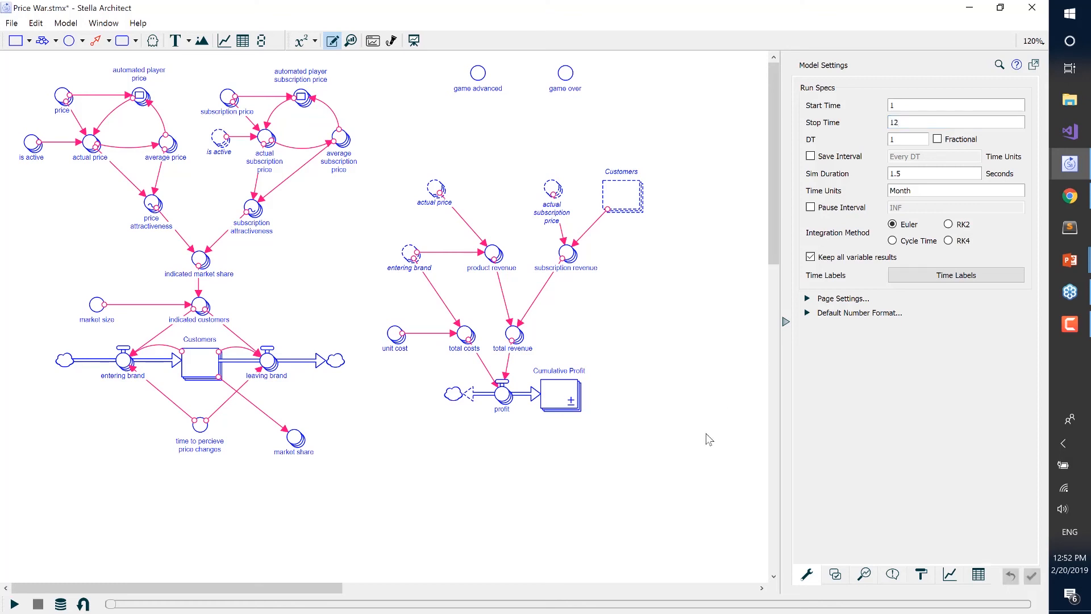
Open the Price War interface and clear the previous run's results from its graphs.
{"action": "left_click", "coordinate": [414, 40]}
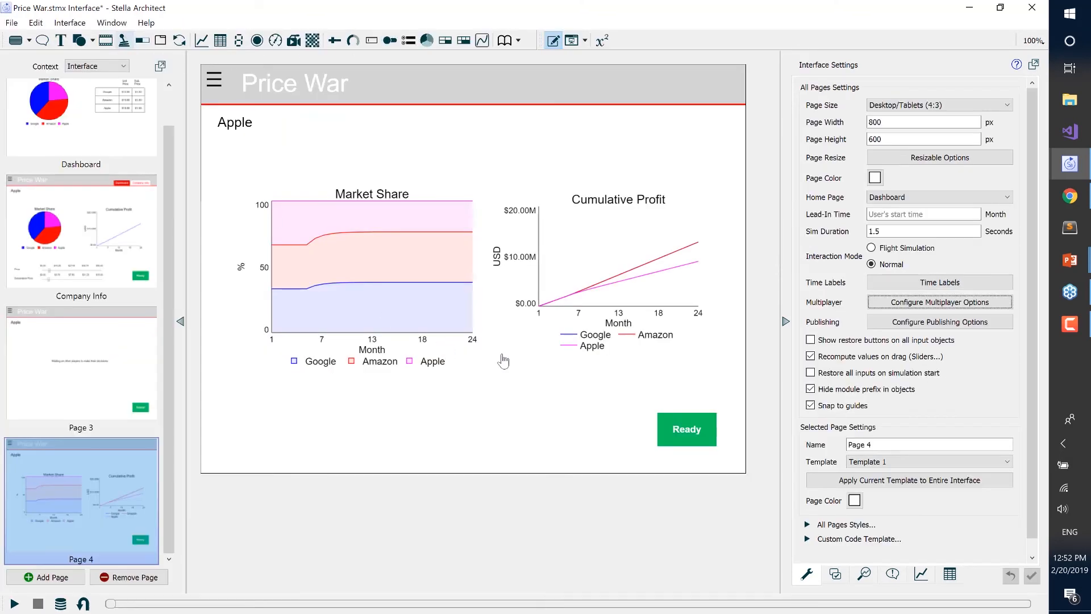
{"action": "left_click", "coordinate": [601, 40]}
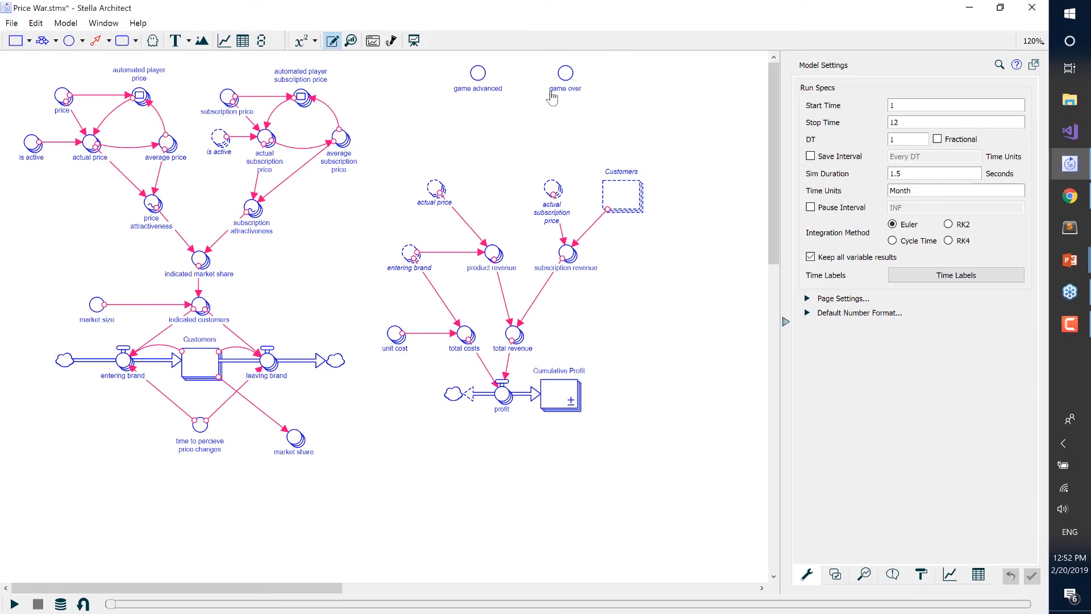
{"action": "left_click", "coordinate": [413, 42]}
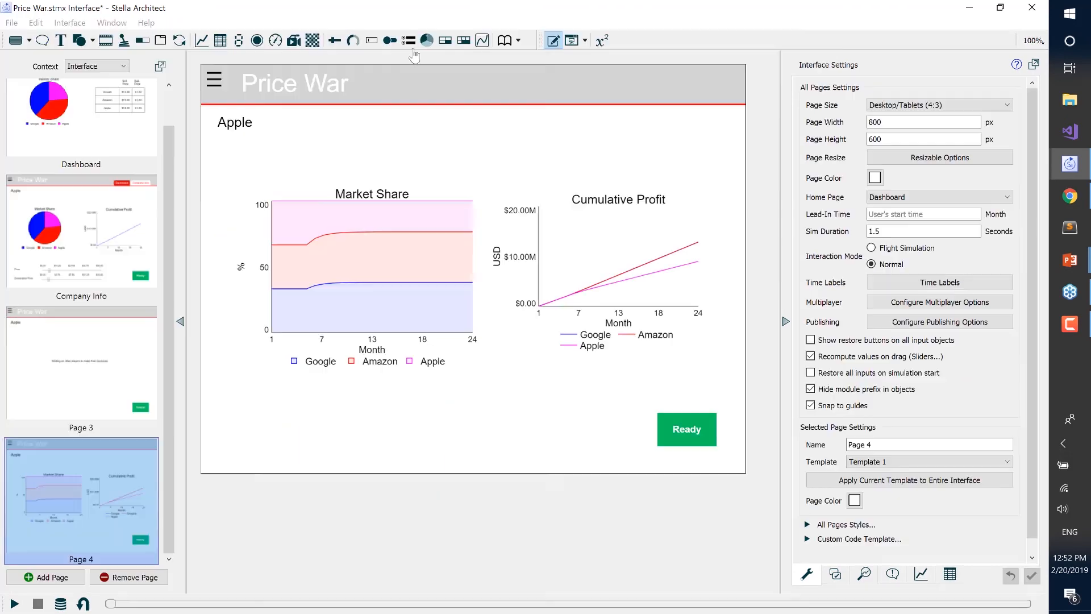
{"action": "left_click", "coordinate": [83, 604]}
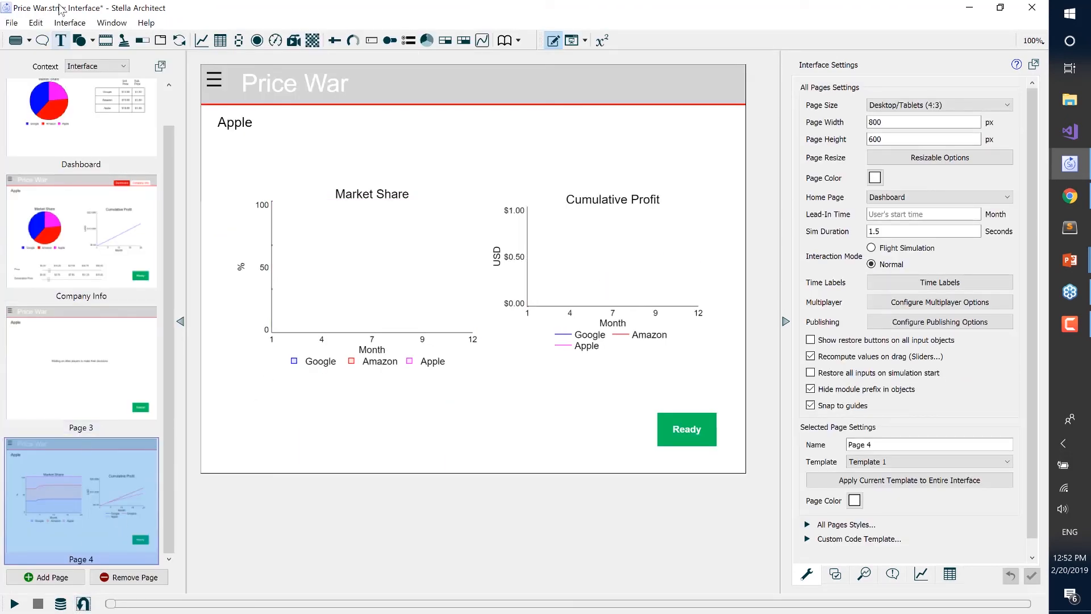
Open publishing to the isee Exchange and try to update the interface of the price war webinar simulation.
{"action": "left_click", "coordinate": [11, 24]}
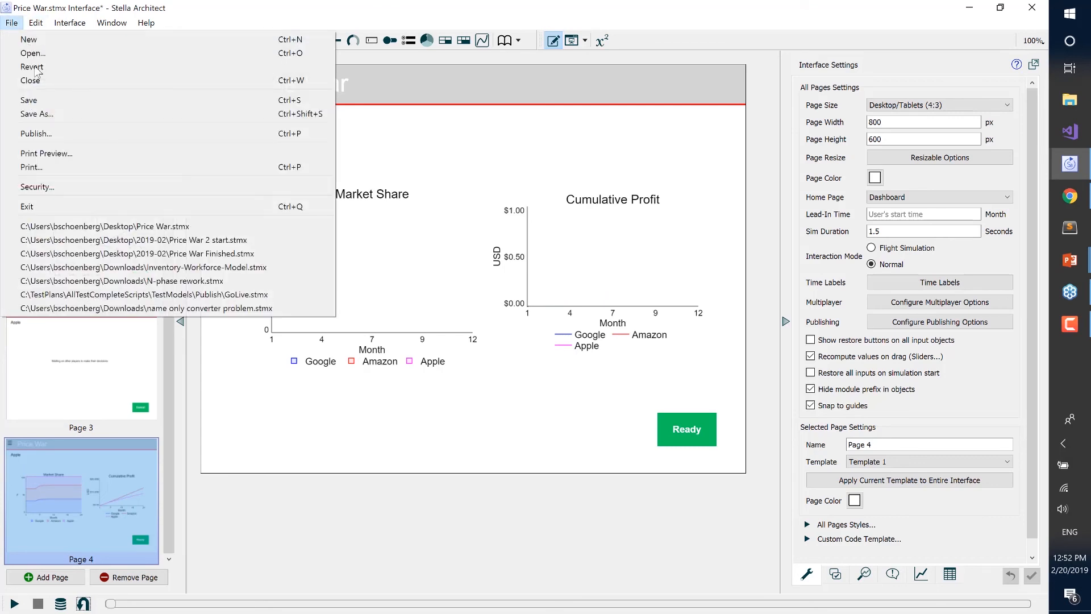
{"action": "left_click", "coordinate": [37, 134]}
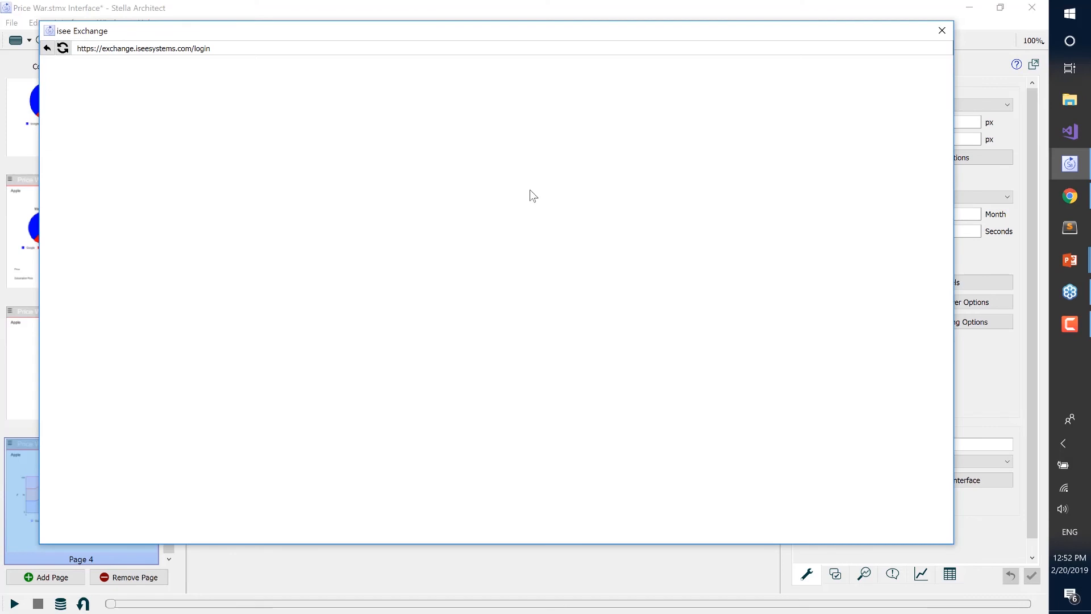
{"action": "left_click_drag", "start_coordinate": [947, 203], "coordinate": [945, 287]}
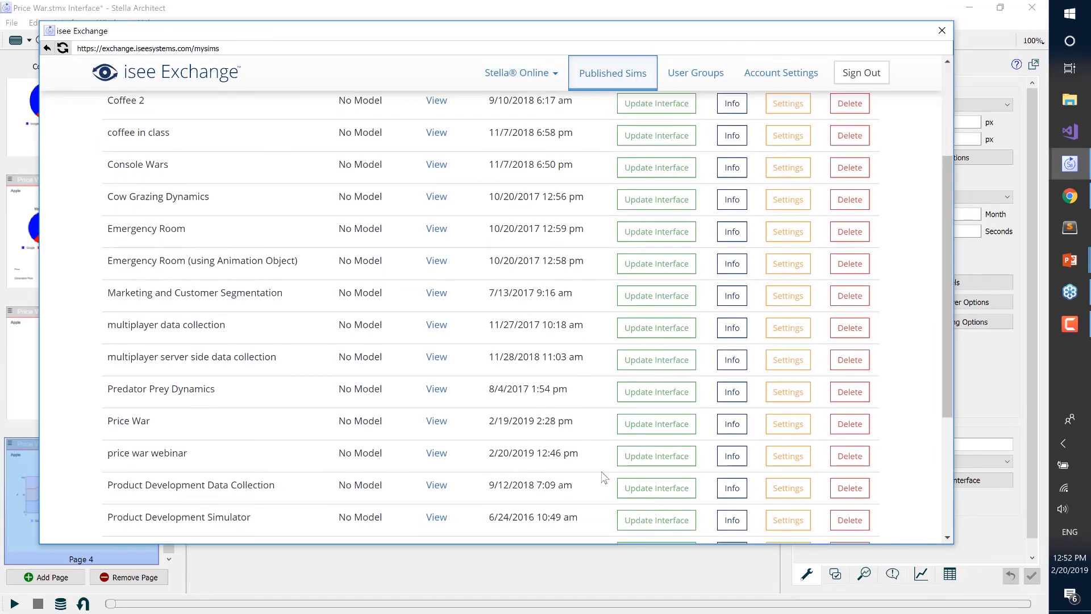
{"action": "left_click", "coordinate": [626, 465]}
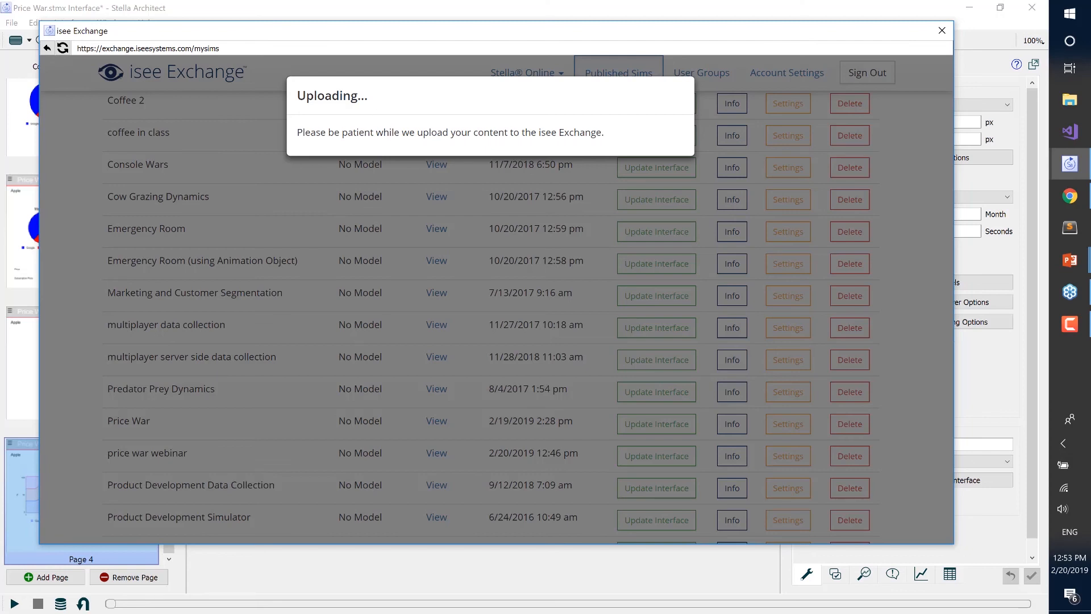
Switch to Chrome and reload the price-war-webinar game in both browser tabs.
{"action": "key", "text": "alt+Tab"}
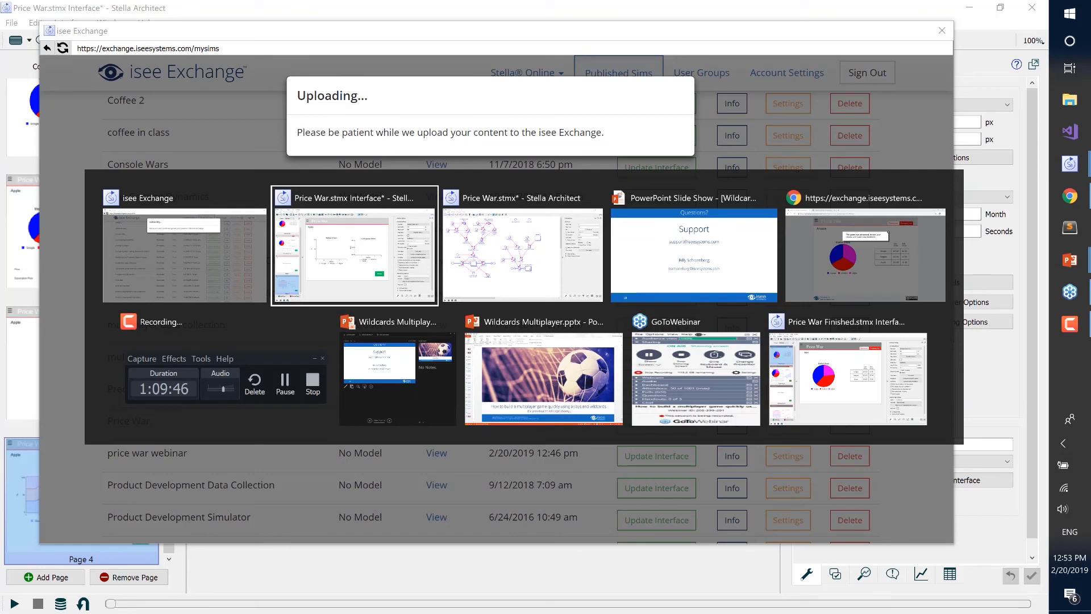
{"action": "key", "text": "alt+Tab"}
{"action": "key", "text": "alt+Tab"}
{"action": "key", "text": "alt+Tab"}
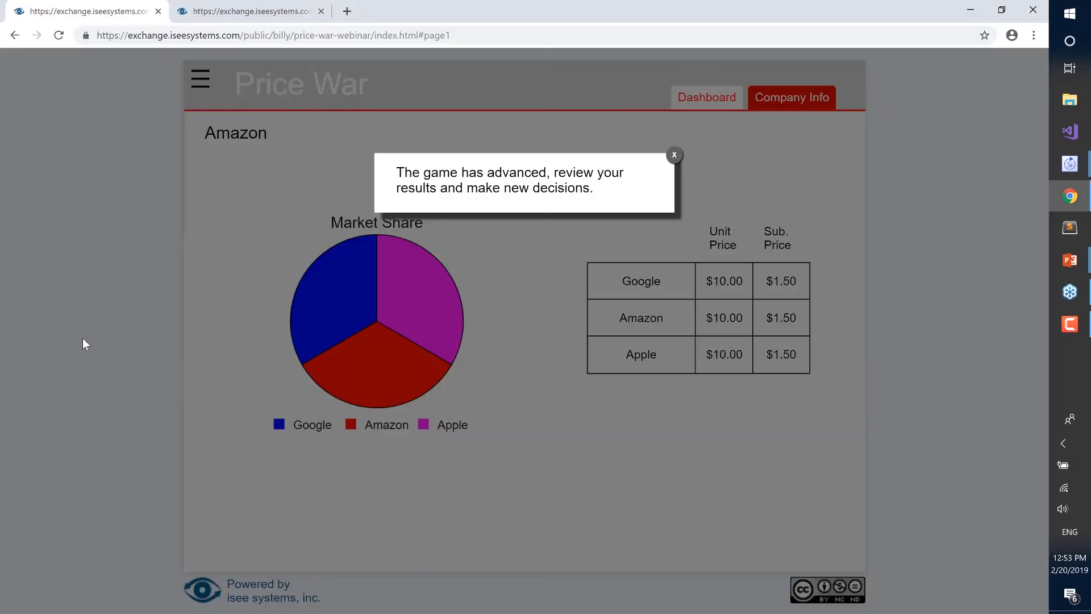
{"action": "left_click", "coordinate": [58, 35]}
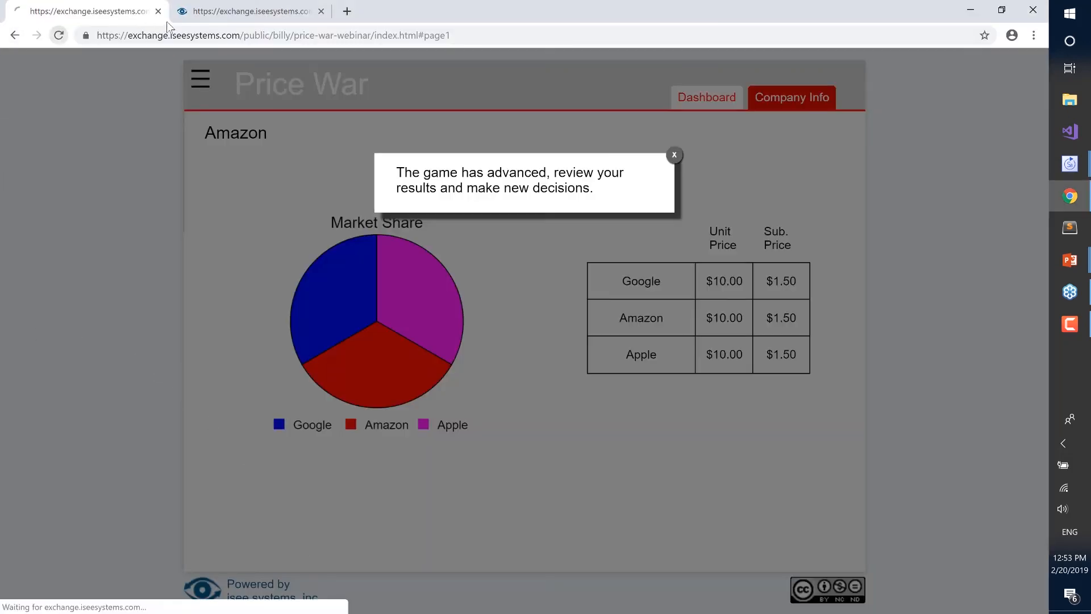
{"action": "left_click", "coordinate": [216, 12]}
{"action": "left_click", "coordinate": [59, 35]}
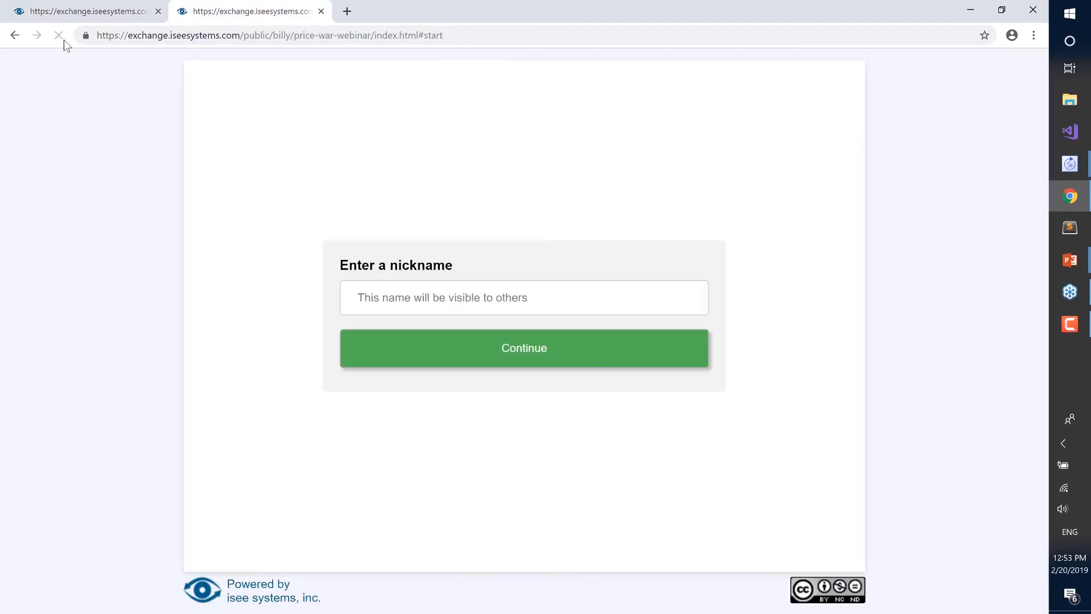
Enter a player nickname in each of the two game tabs and continue to the session list.
{"action": "left_click", "coordinate": [380, 295]}
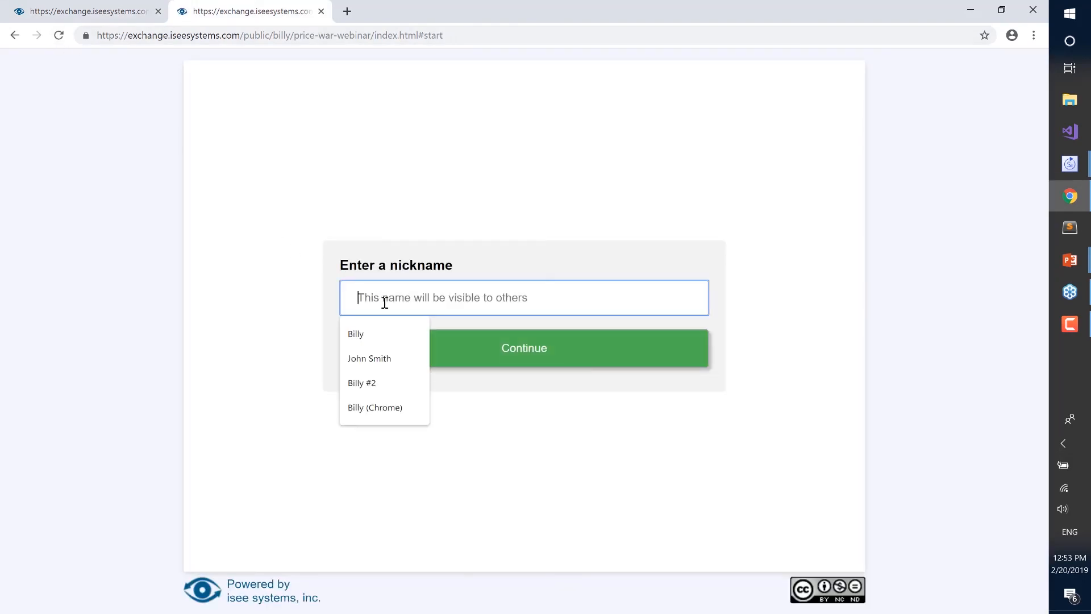
{"action": "left_click", "coordinate": [382, 340]}
{"action": "left_click", "coordinate": [91, 12]}
{"action": "left_click", "coordinate": [409, 283]}
{"action": "left_click", "coordinate": [400, 368]}
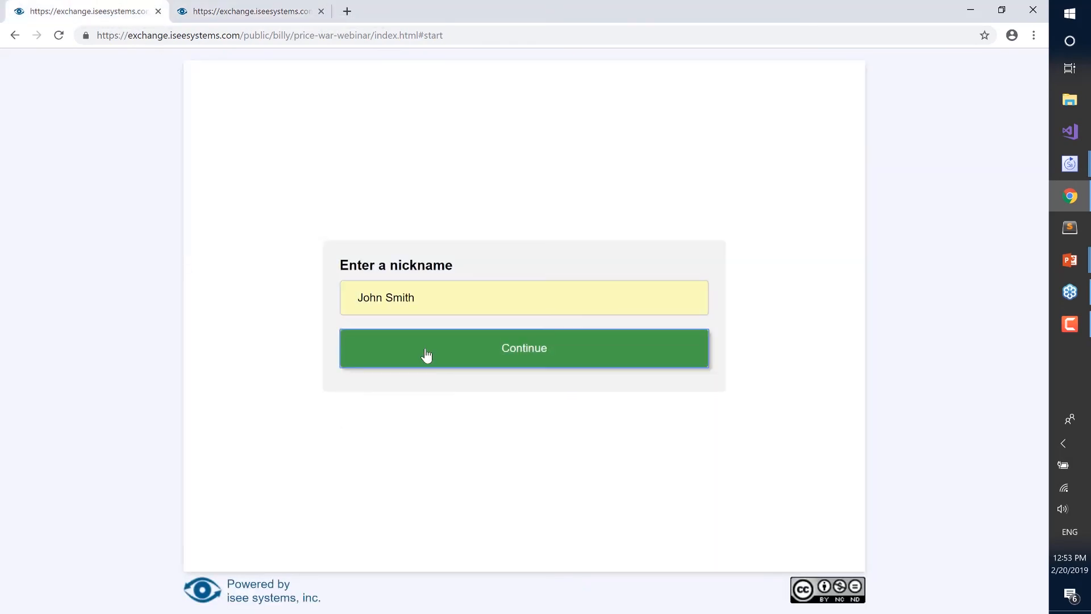
{"action": "left_click", "coordinate": [424, 356]}
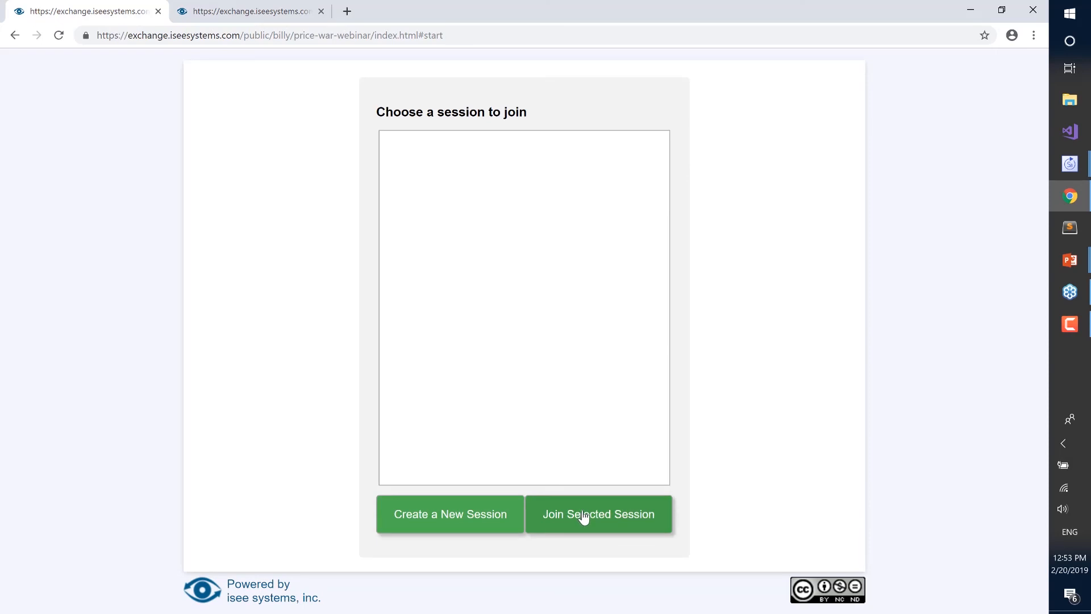
Return to the isee Exchange window, reload the published simulations list, and update the price war webinar interface again.
{"action": "key", "text": "alt+Tab"}
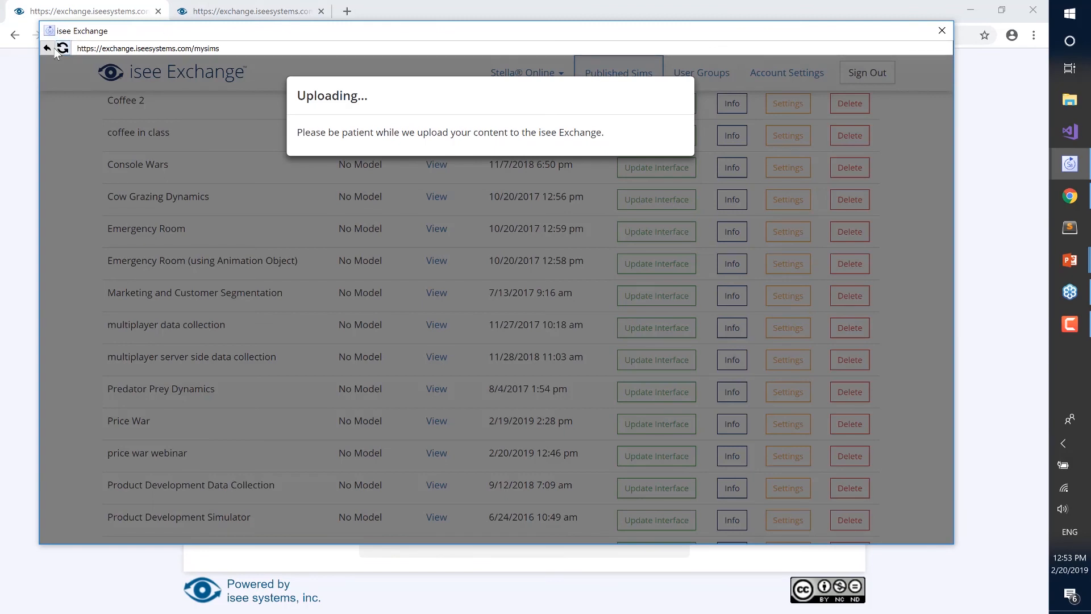
{"action": "left_click", "coordinate": [63, 49]}
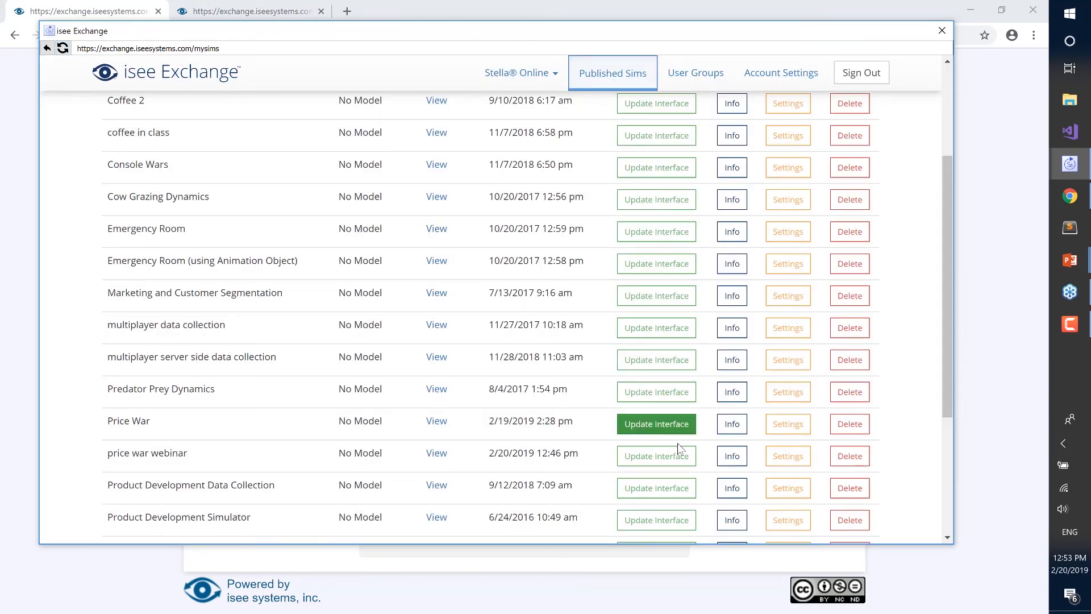
{"action": "left_click", "coordinate": [676, 457]}
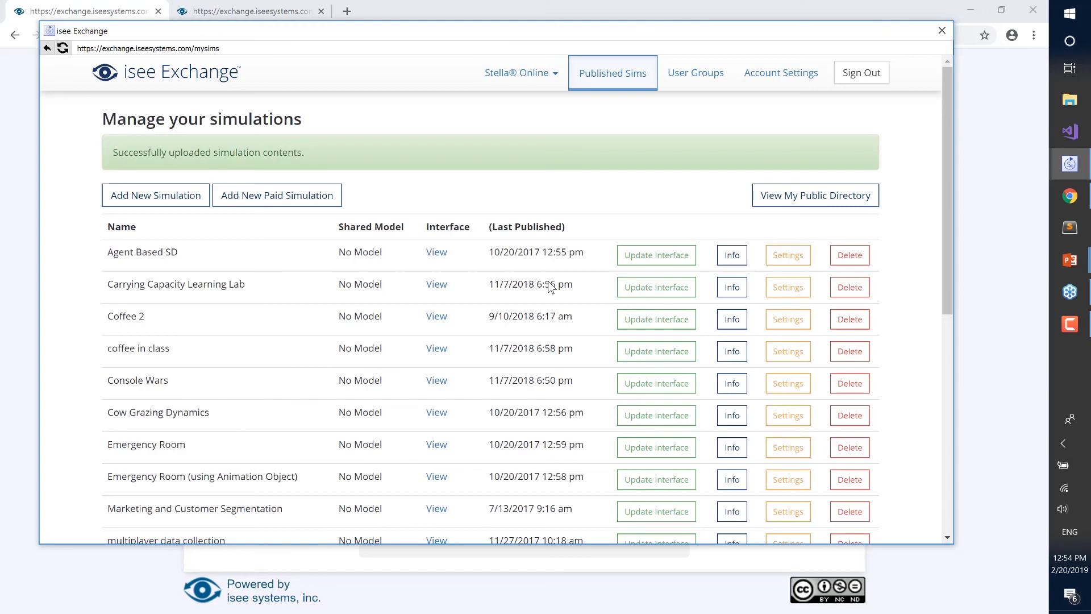
Switch back to Chrome and reload the newly published game in both tabs.
{"action": "key", "text": "alt+Tab"}
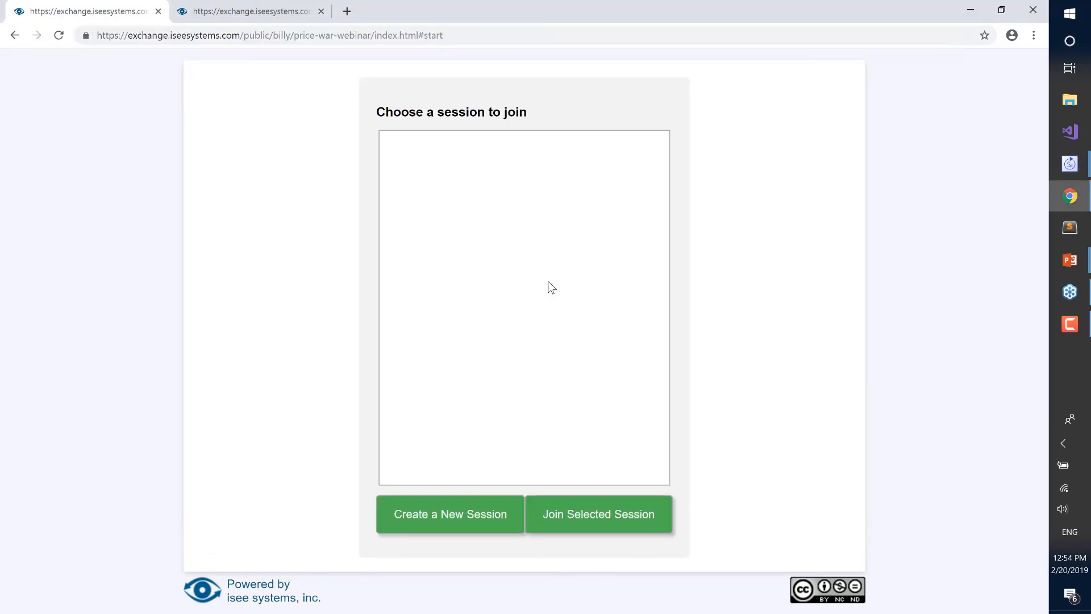
{"action": "left_click", "coordinate": [58, 36]}
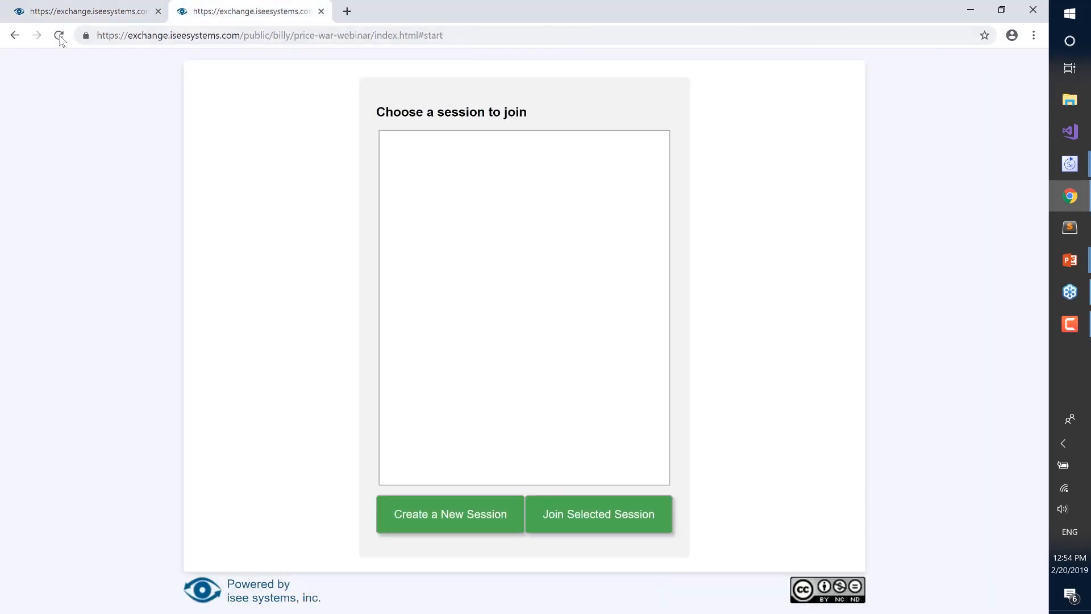
{"action": "left_click", "coordinate": [59, 36]}
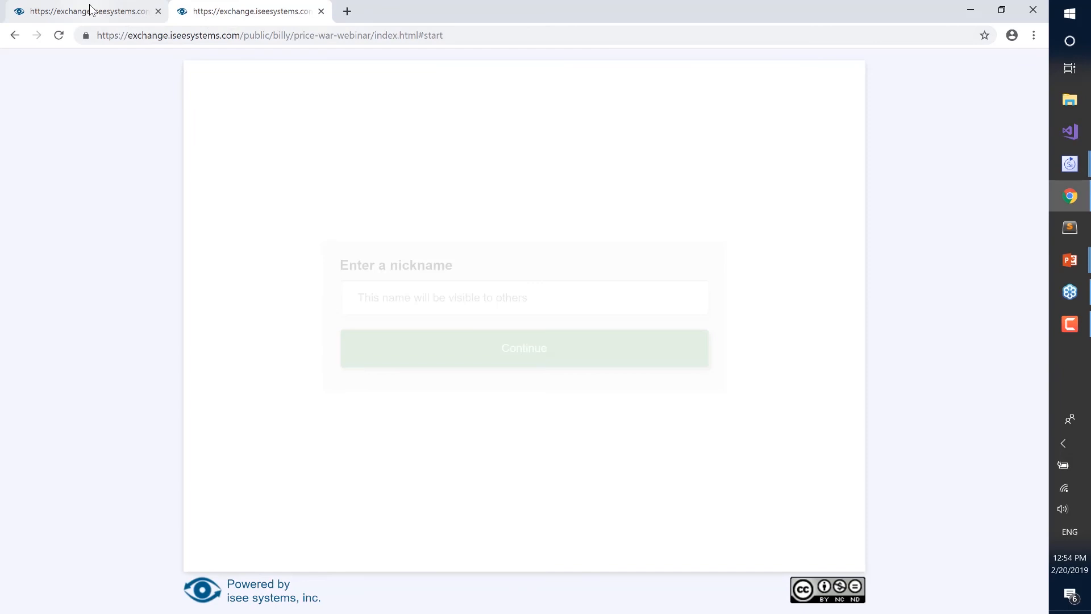
Enter the first player's nickname in the first game tab and create a new session named after that player.
{"action": "left_click", "coordinate": [89, 9]}
{"action": "left_click", "coordinate": [426, 294]}
{"action": "left_click", "coordinate": [400, 328]}
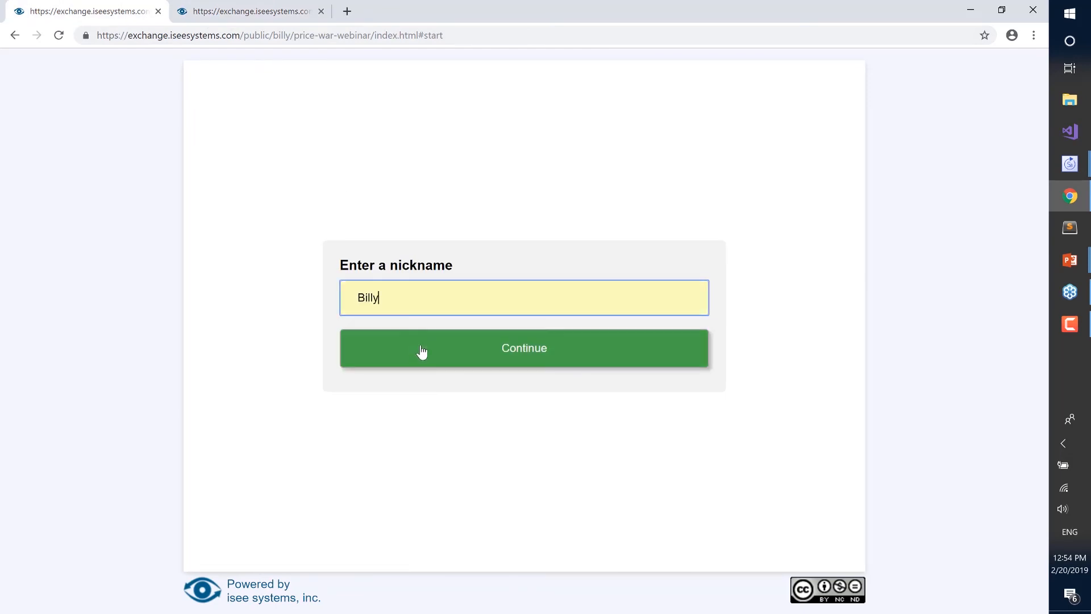
{"action": "left_click", "coordinate": [421, 351]}
{"action": "left_click", "coordinate": [452, 512]}
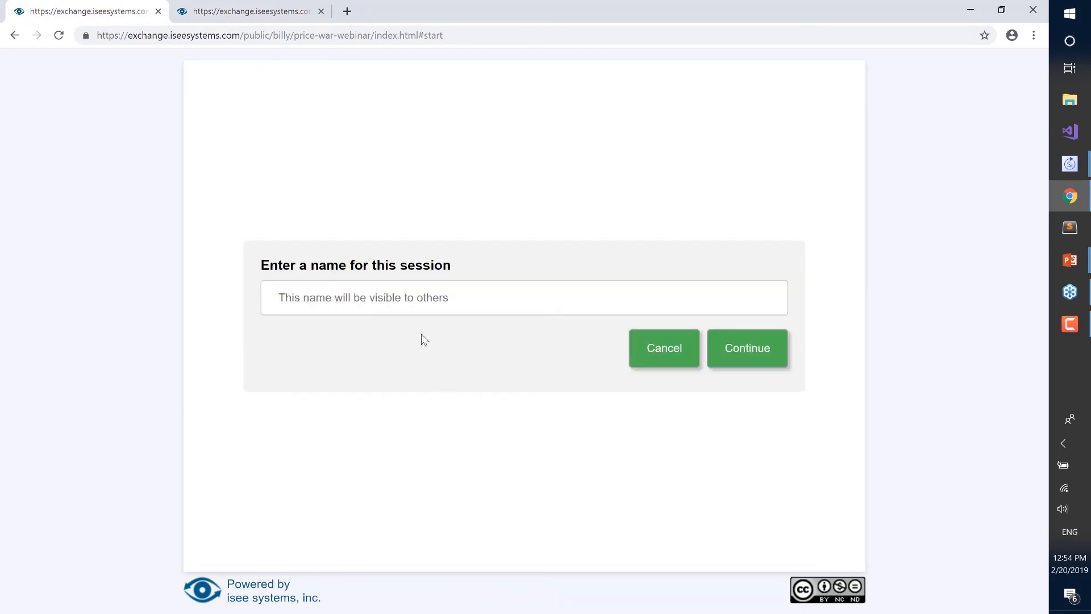
{"action": "left_click", "coordinate": [406, 295]}
{"action": "type", "text": "Billy"}
{"action": "left_click", "coordinate": [742, 354]}
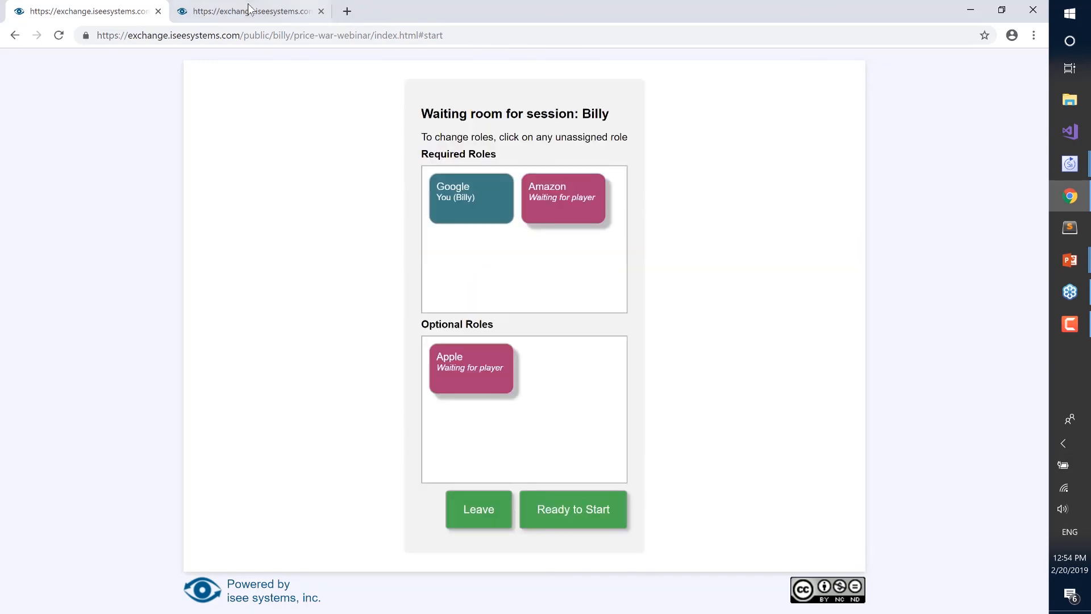
Enter the second player's nickname in the second game tab, join the created session, and mark Amazon as ready to start.
{"action": "left_click", "coordinate": [250, 10]}
{"action": "left_click", "coordinate": [507, 288]}
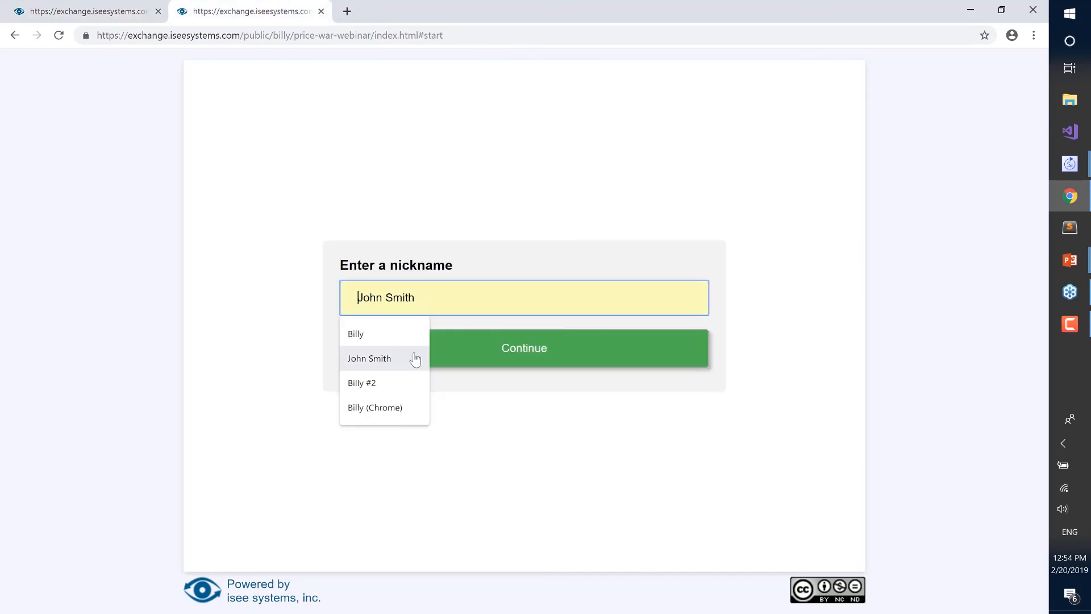
{"action": "left_click", "coordinate": [416, 359]}
{"action": "left_click", "coordinate": [443, 364]}
{"action": "left_click", "coordinate": [597, 516]}
{"action": "left_click", "coordinate": [597, 514]}
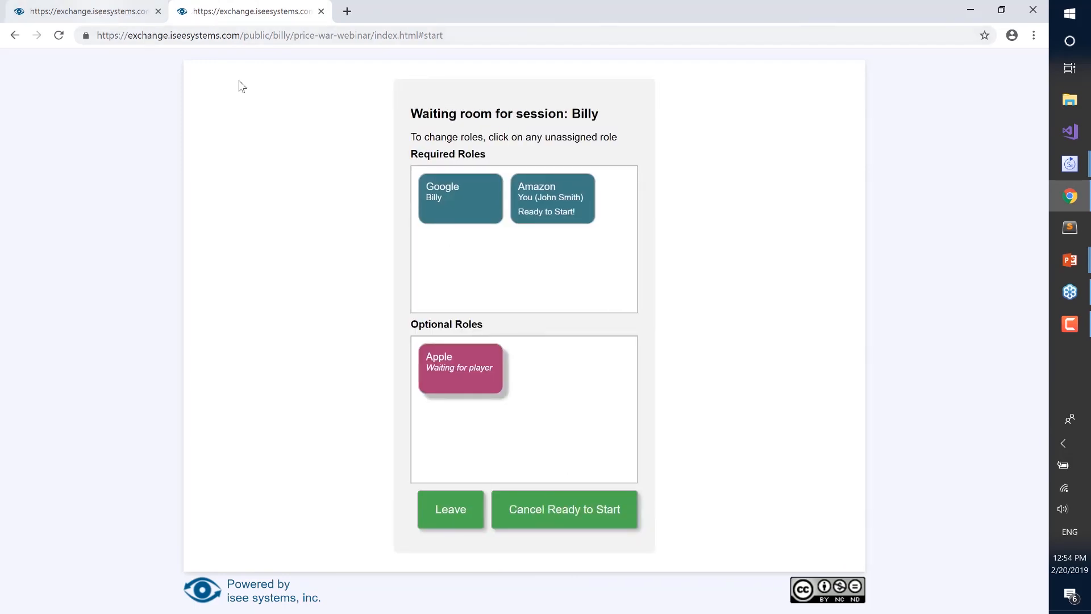
Start the game as Google in the first tab and submit its first-round decisions with the default prices.
{"action": "key", "text": "ctrl+Tab"}
{"action": "left_click", "coordinate": [565, 516]}
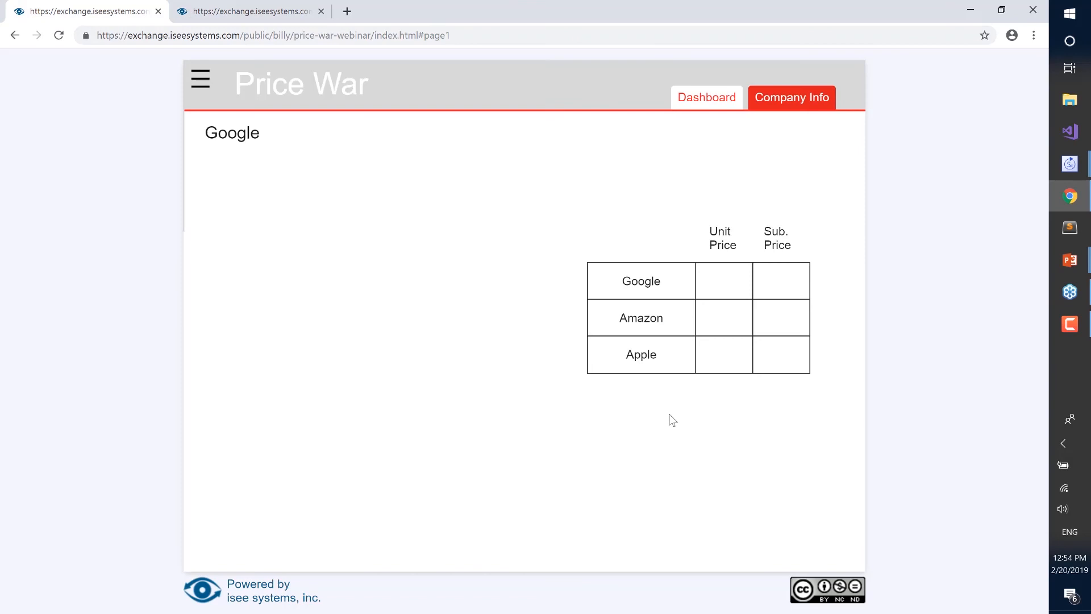
{"action": "left_click", "coordinate": [707, 98]}
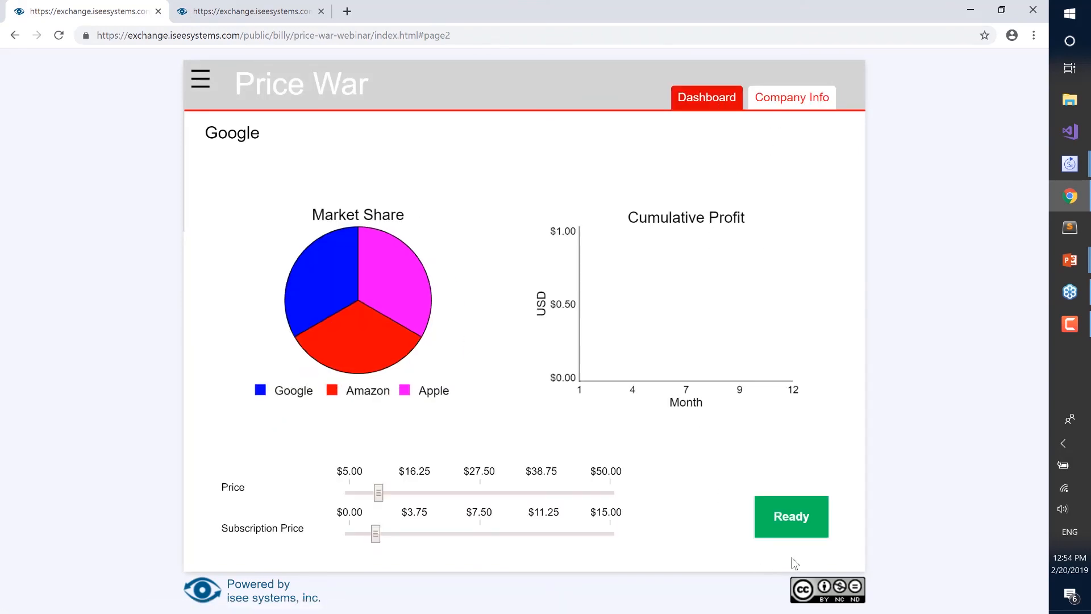
{"action": "left_click", "coordinate": [798, 520]}
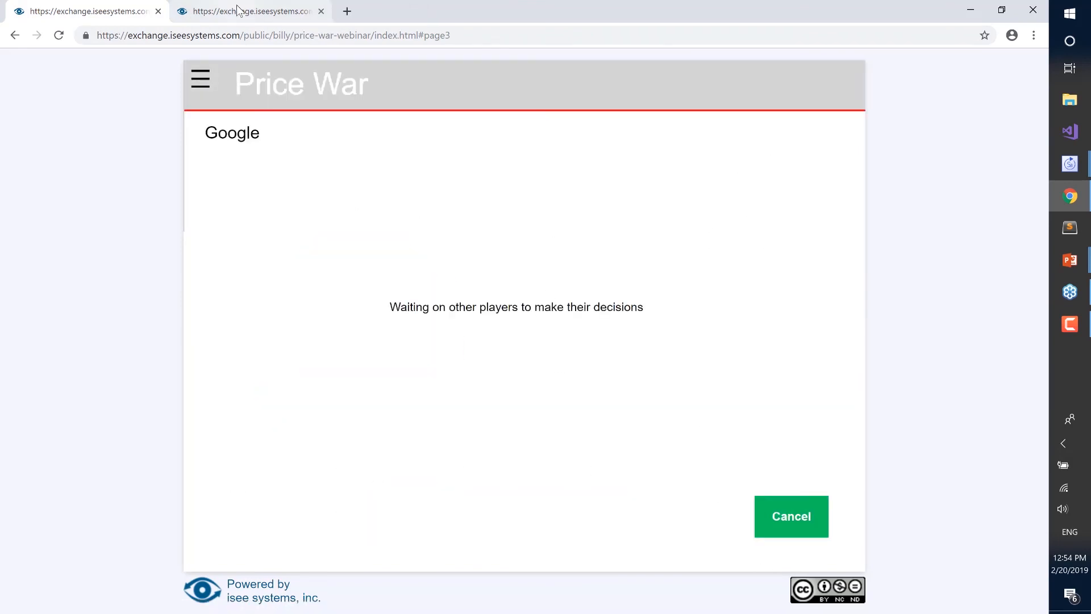
Submit Amazon's first-round decisions with the default prices in the second game tab.
{"action": "left_click", "coordinate": [237, 10]}
{"action": "left_click", "coordinate": [707, 97]}
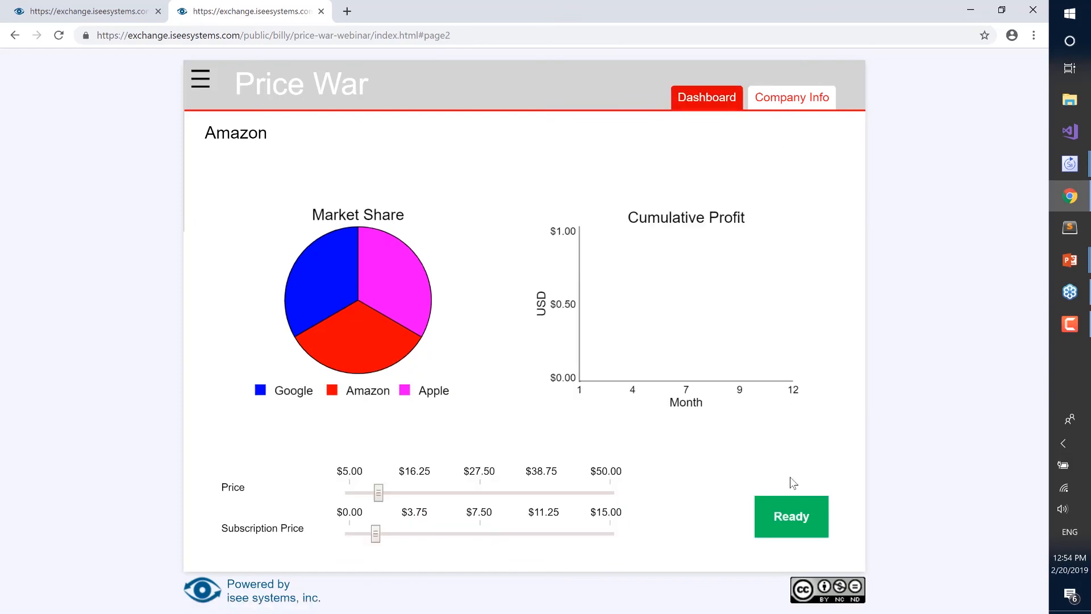
{"action": "left_click", "coordinate": [792, 514]}
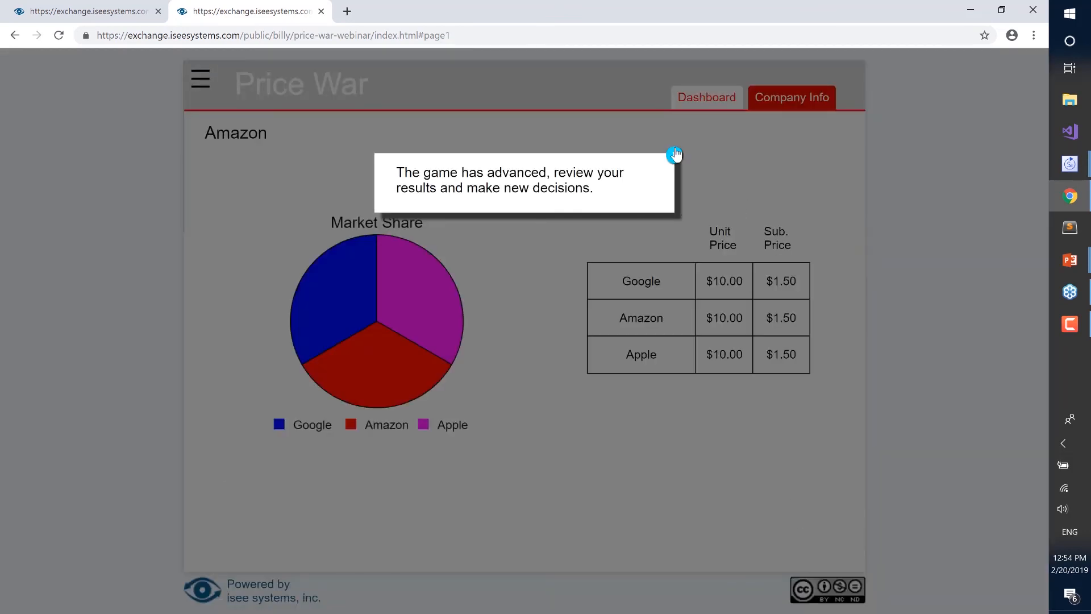
Dismiss the game-advanced message for both players and submit second-round decisions for Amazon and Google at the default prices.
{"action": "left_click", "coordinate": [675, 154]}
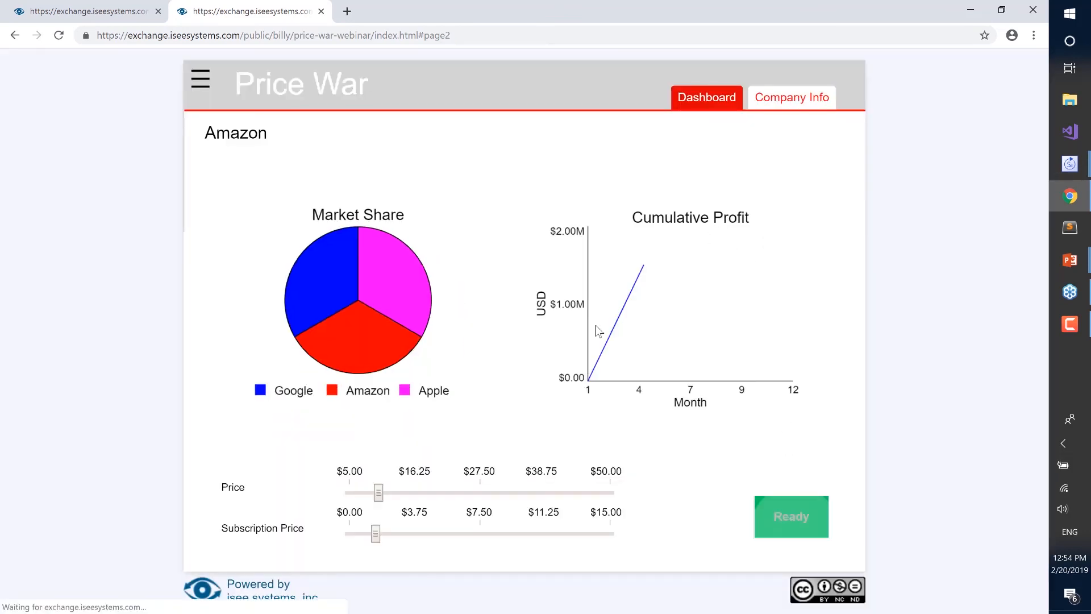
{"action": "left_click", "coordinate": [791, 516]}
{"action": "left_click", "coordinate": [86, 11]}
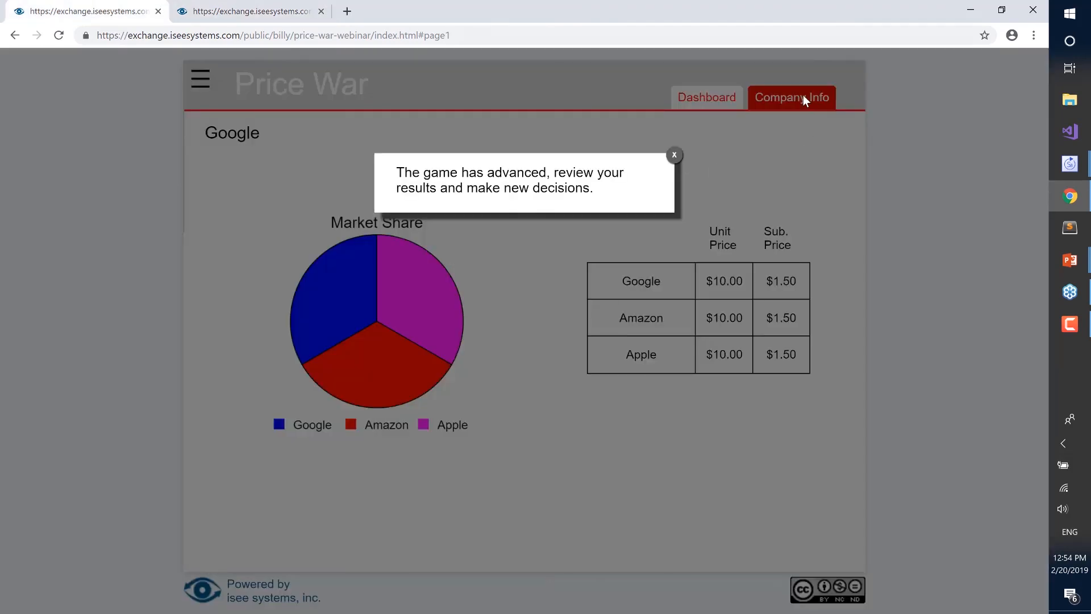
{"action": "left_click", "coordinate": [675, 156]}
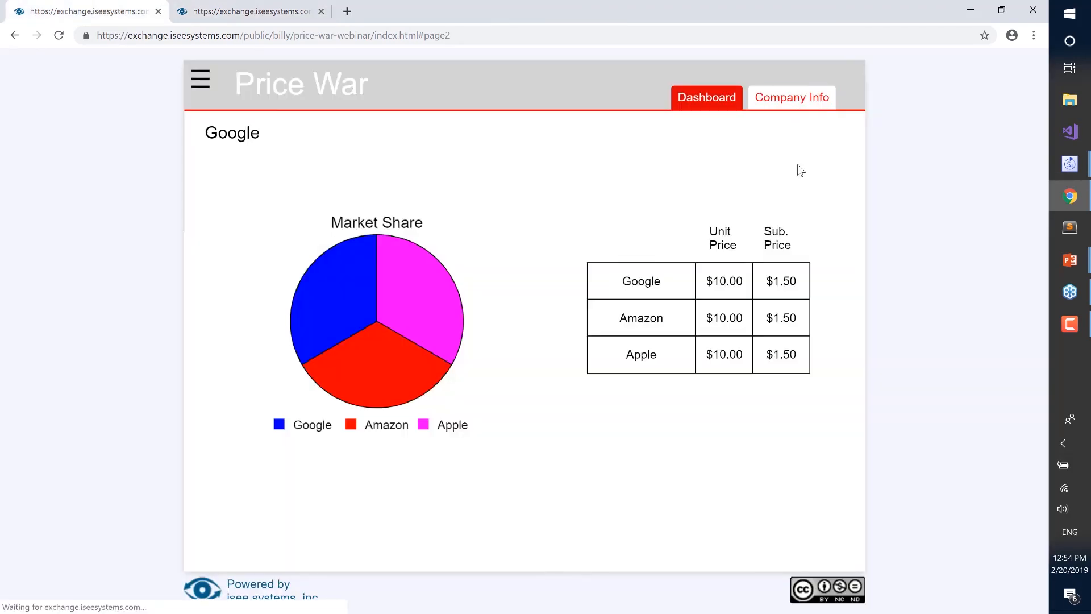
{"action": "left_click", "coordinate": [791, 515]}
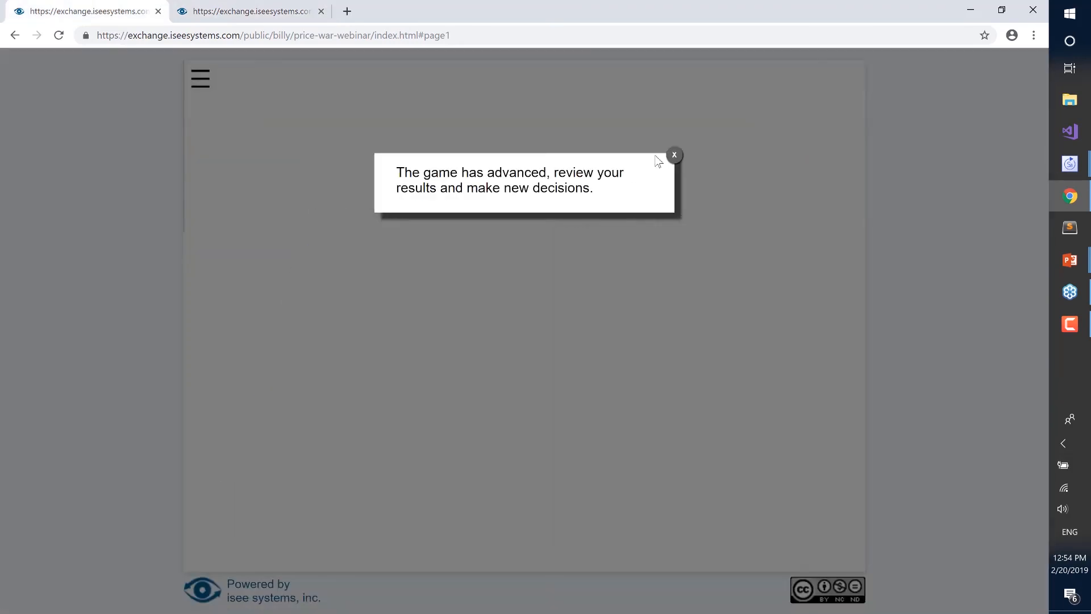
Dismiss the game-advanced message for both players and submit third-round decisions for Google and Amazon at the default prices.
{"action": "left_click", "coordinate": [675, 155]}
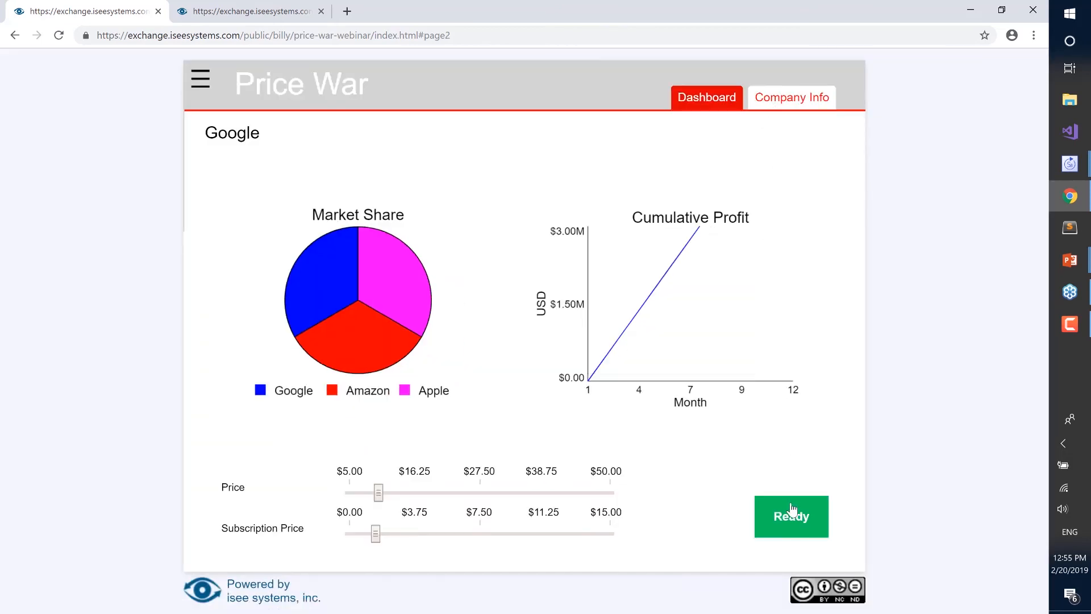
{"action": "left_click", "coordinate": [792, 504]}
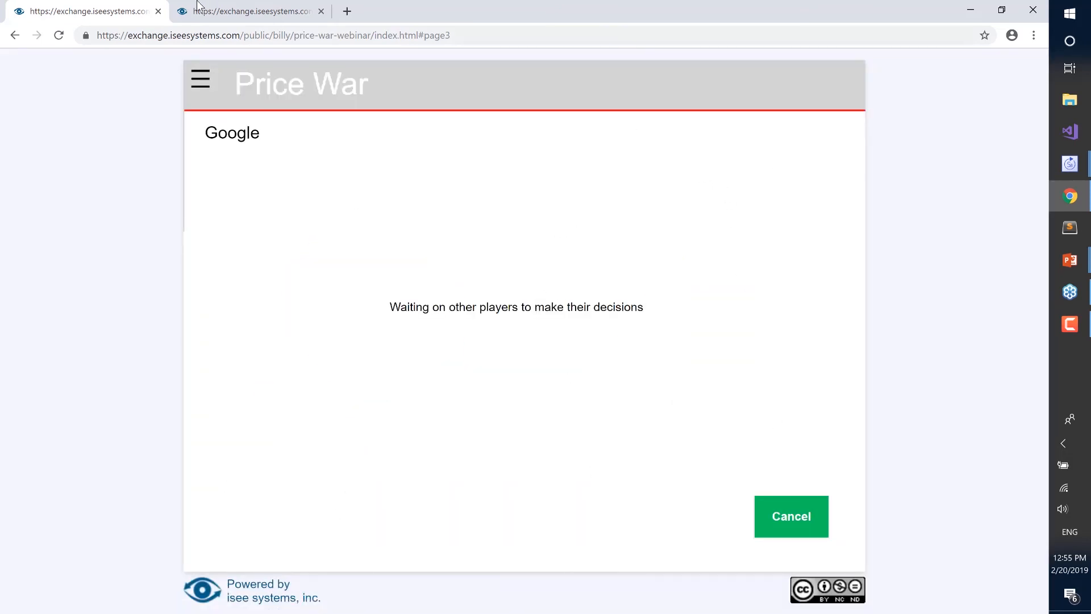
{"action": "key", "text": "ctrl+Tab"}
{"action": "left_click", "coordinate": [674, 155]}
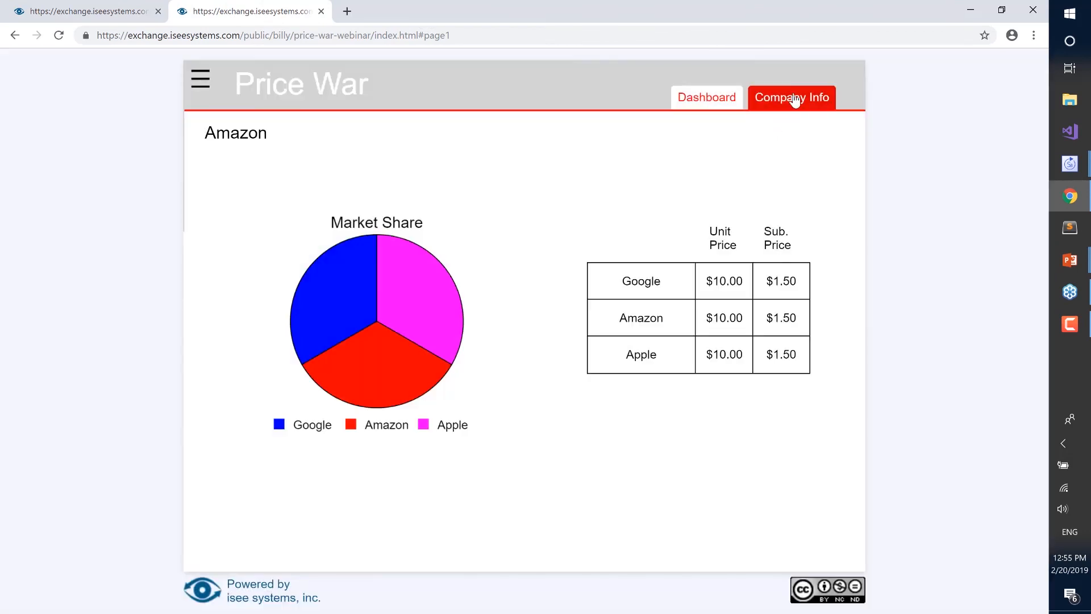
{"action": "left_click", "coordinate": [791, 514]}
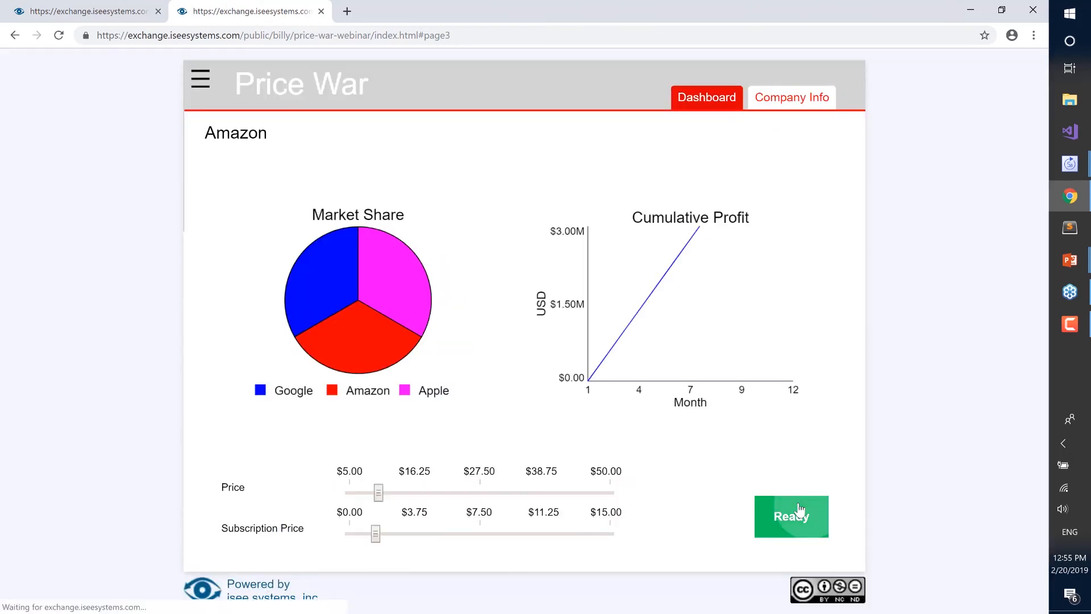
Submit the final-round decisions at the default prices for Amazon and Google, dismissing each player's game-advanced message first.
{"action": "left_click", "coordinate": [675, 155]}
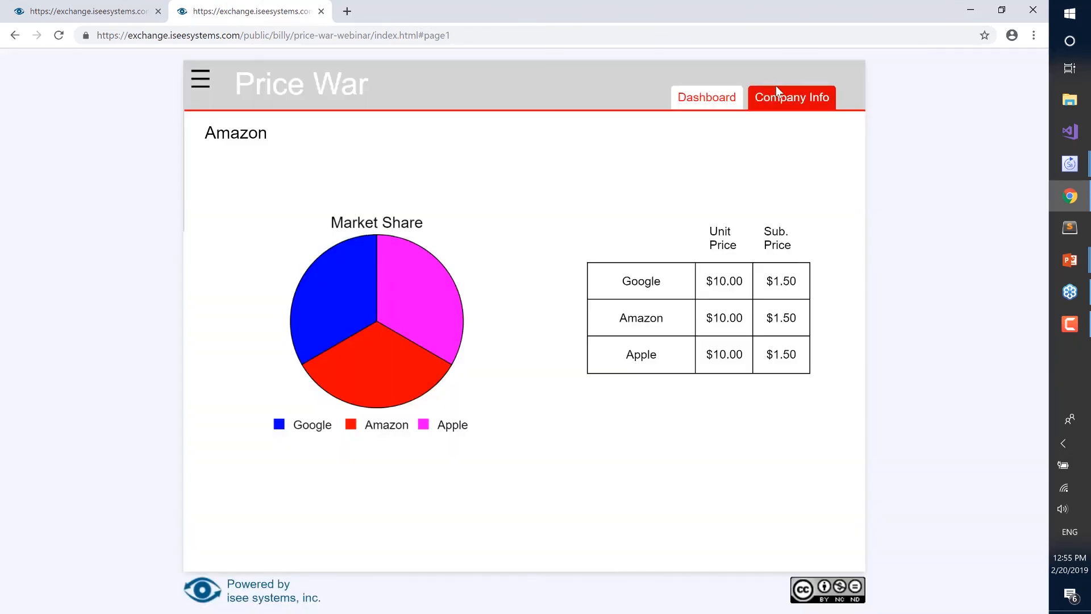
{"action": "left_click", "coordinate": [807, 515]}
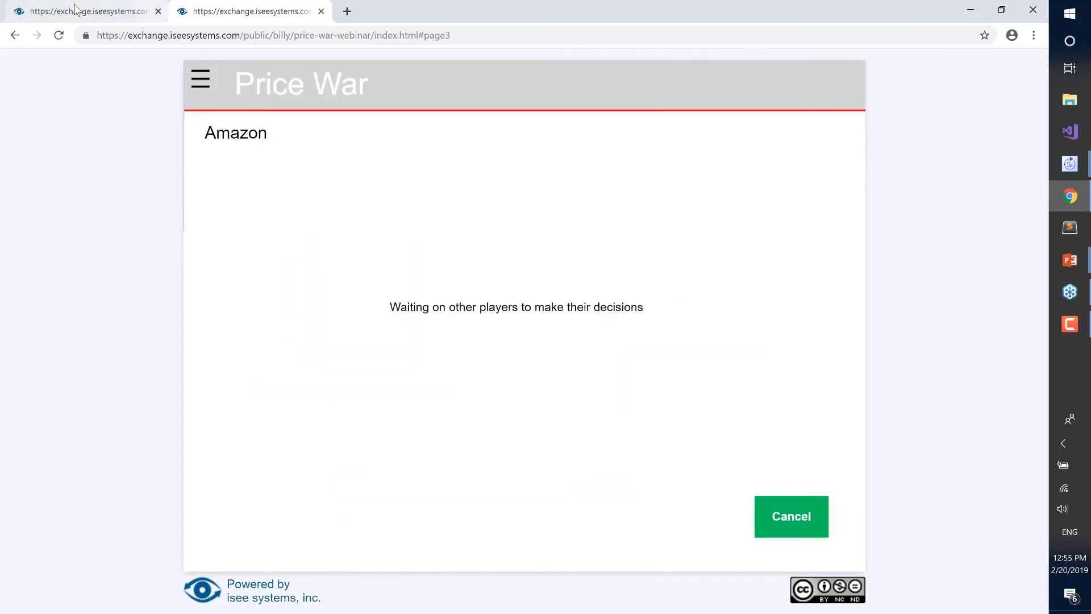
{"action": "left_click", "coordinate": [124, 15]}
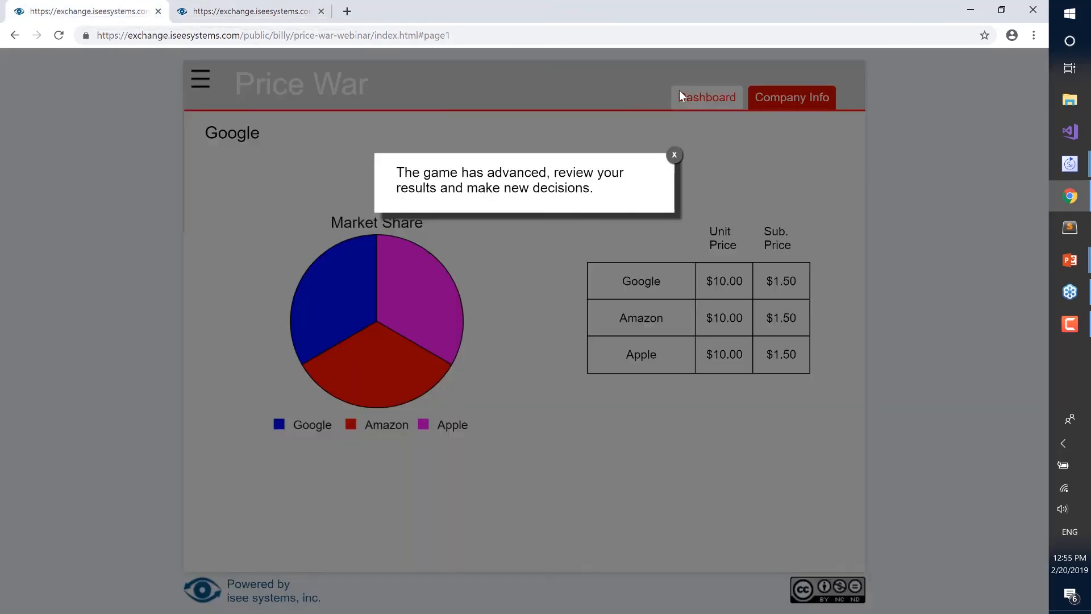
{"action": "left_click", "coordinate": [674, 154]}
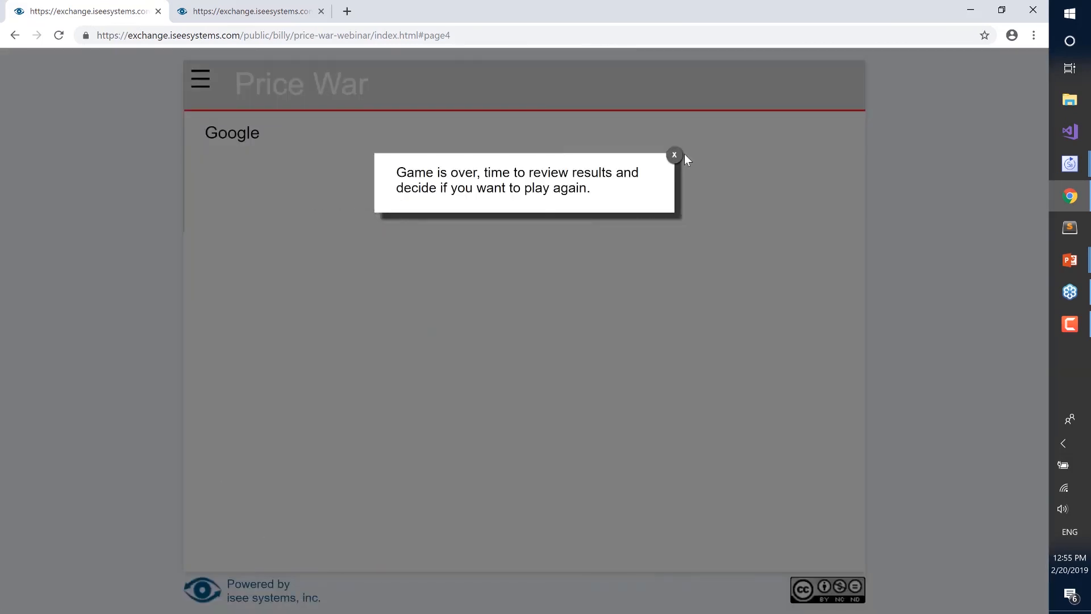
Dismiss the game-over message for Google and Amazon to review the debriefing page.
{"action": "left_click", "coordinate": [675, 155]}
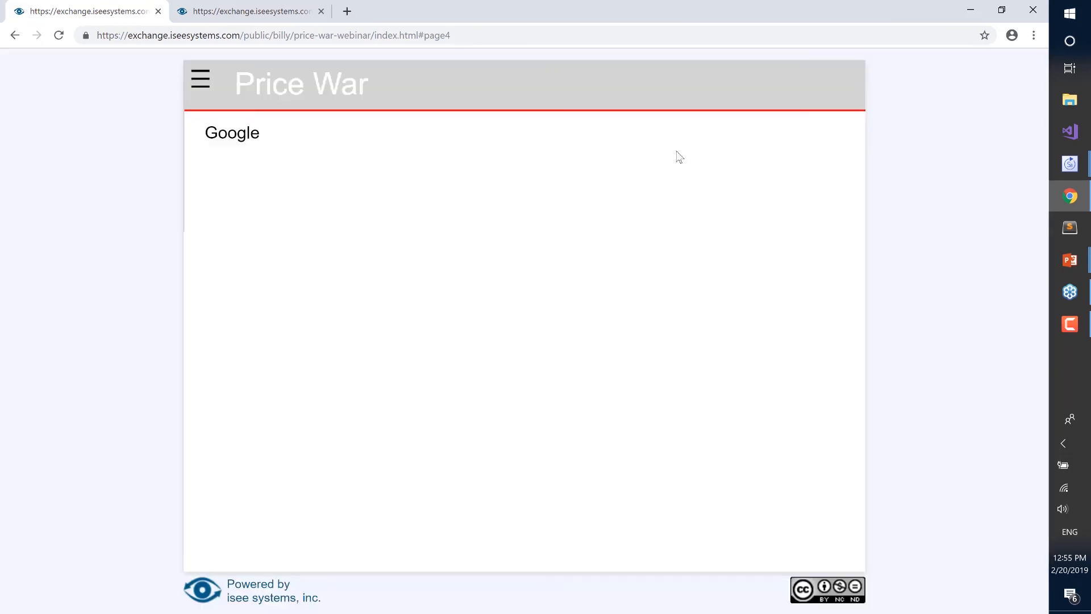
{"action": "left_click", "coordinate": [239, 7]}
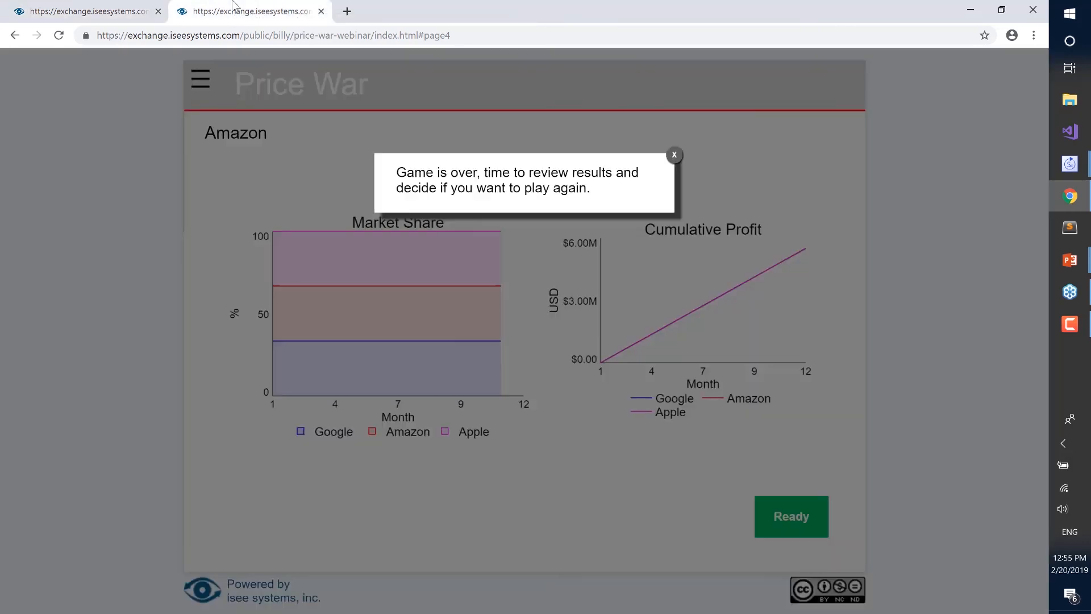
{"action": "left_click", "coordinate": [675, 155]}
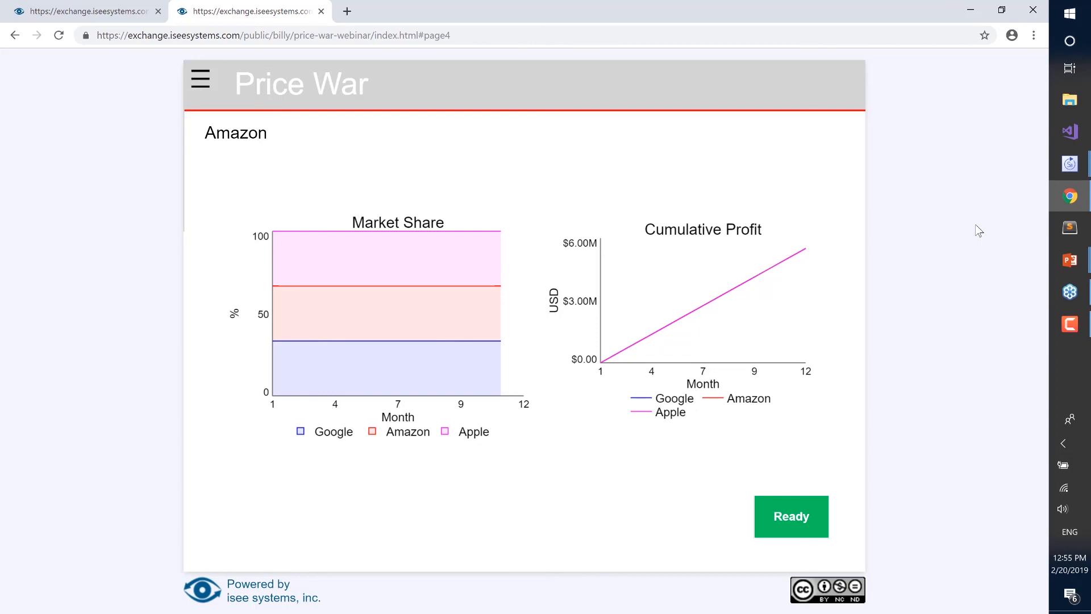
Switch back to Stella Architect, close the isee Exchange window, and open Page 3 of the interface.
{"action": "key", "text": "alt+Tab"}
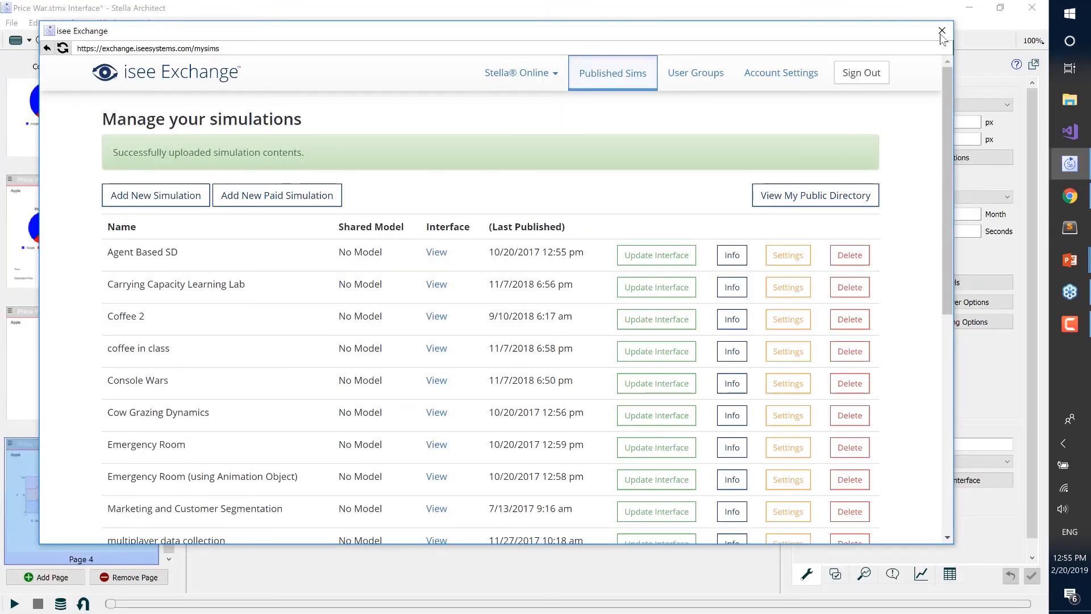
{"action": "left_click", "coordinate": [944, 33]}
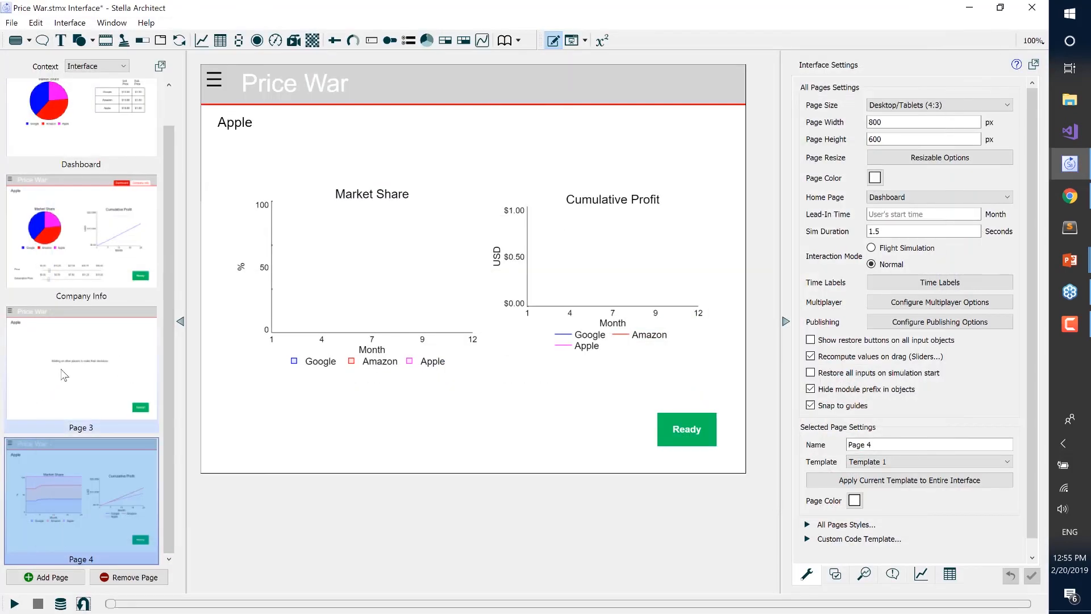
{"action": "key", "text": "Up"}
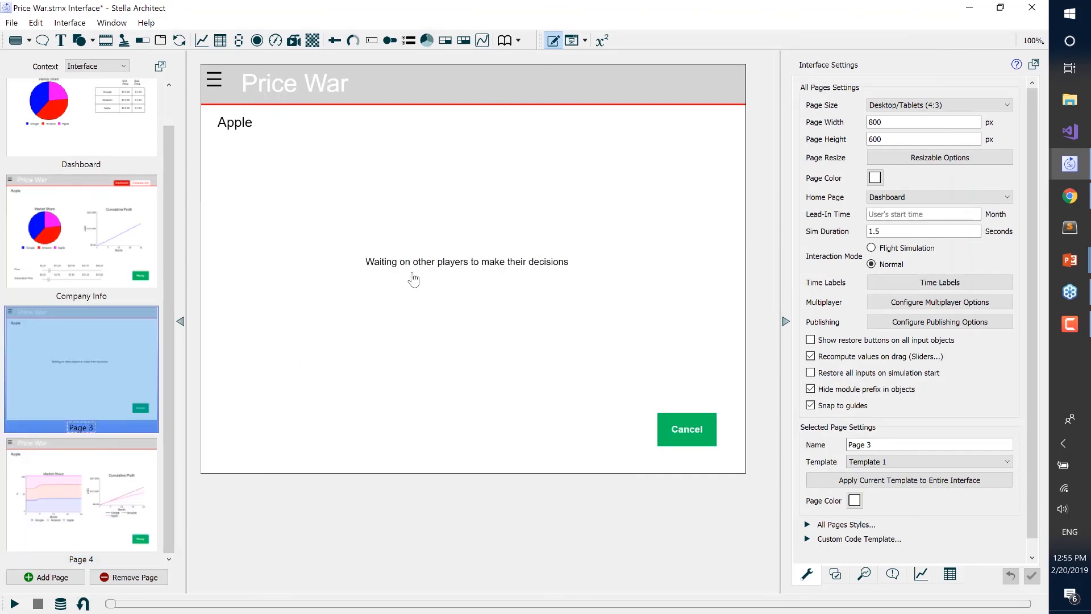
Try out a video object below the waiting message on Page 3, then delete it.
{"action": "left_click", "coordinate": [106, 40]}
{"action": "left_click", "coordinate": [386, 316]}
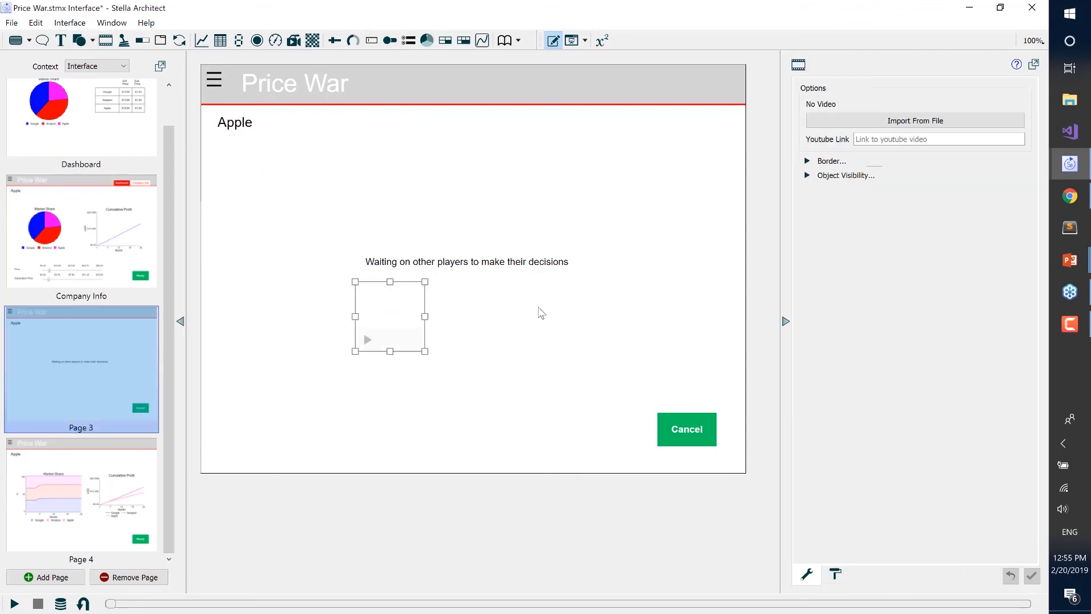
{"action": "left_click", "coordinate": [892, 141]}
{"action": "key", "text": "Delete"}
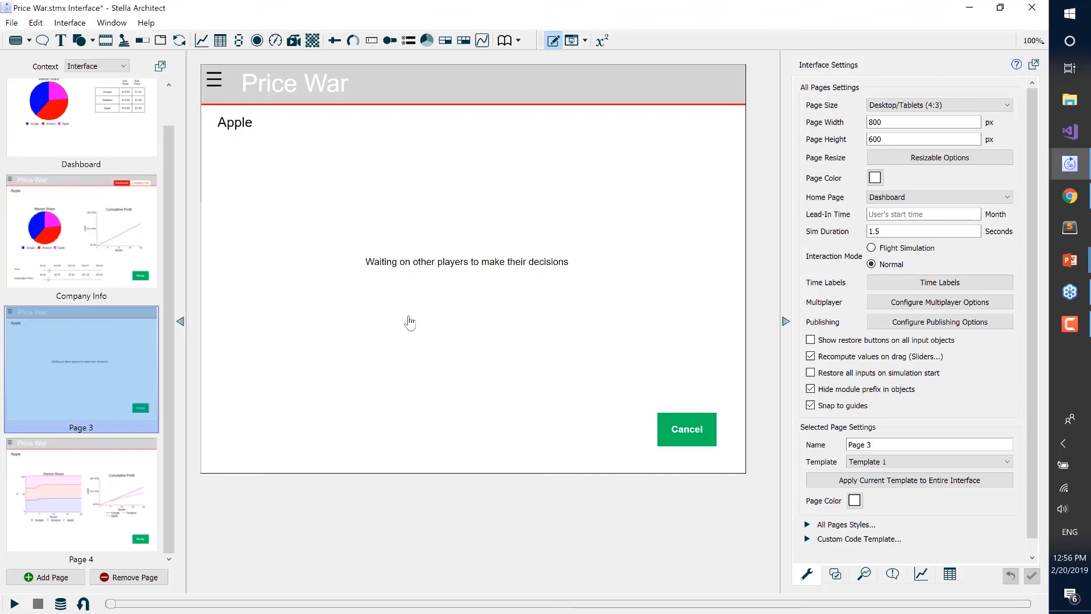
Go to the model and inspect the Company dimension's element labels in the Array Editor, leaving without changes.
{"action": "left_click", "coordinate": [116, 231]}
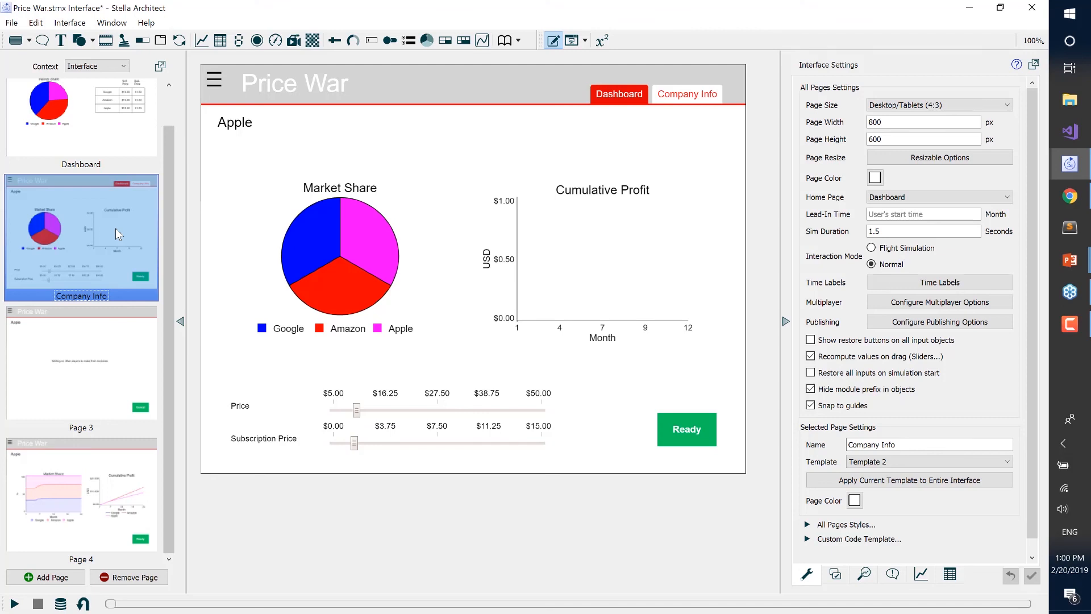
{"action": "left_click", "coordinate": [602, 42]}
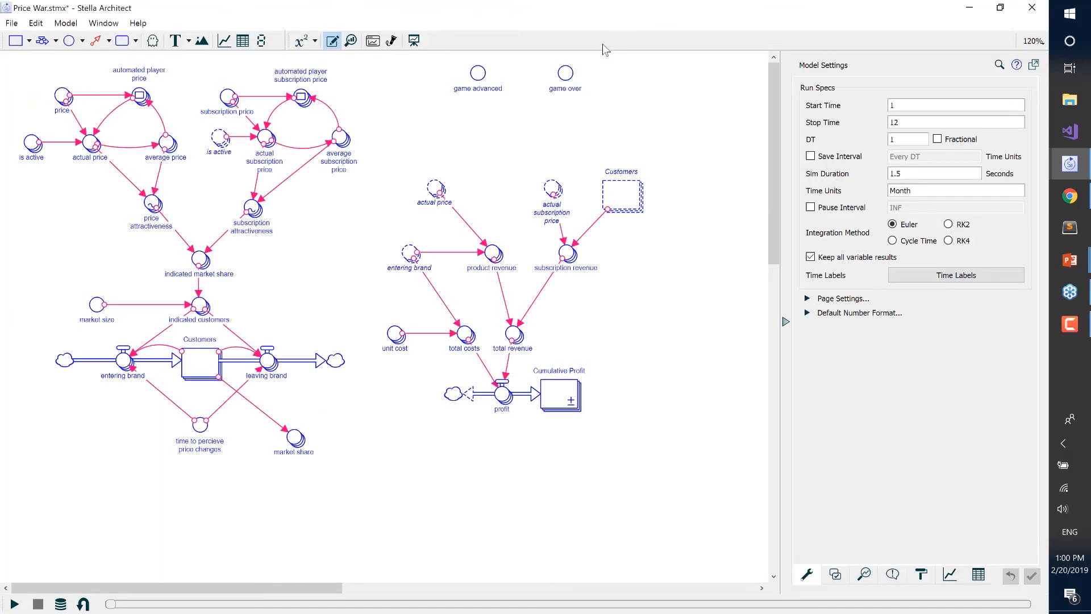
{"action": "left_click", "coordinate": [66, 24]}
{"action": "left_click", "coordinate": [103, 154]}
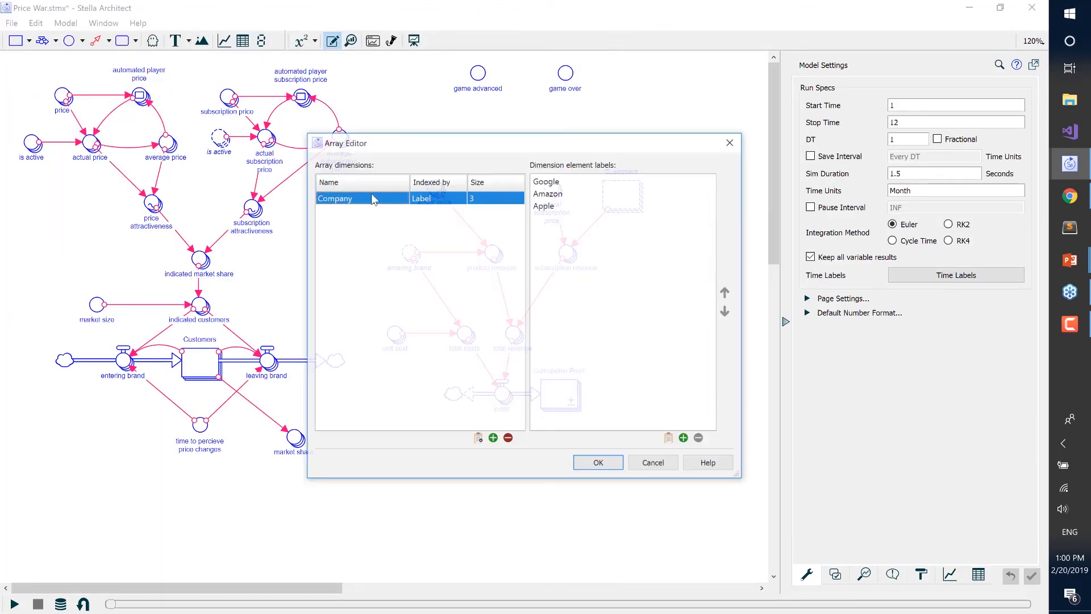
{"action": "left_click", "coordinate": [555, 181]}
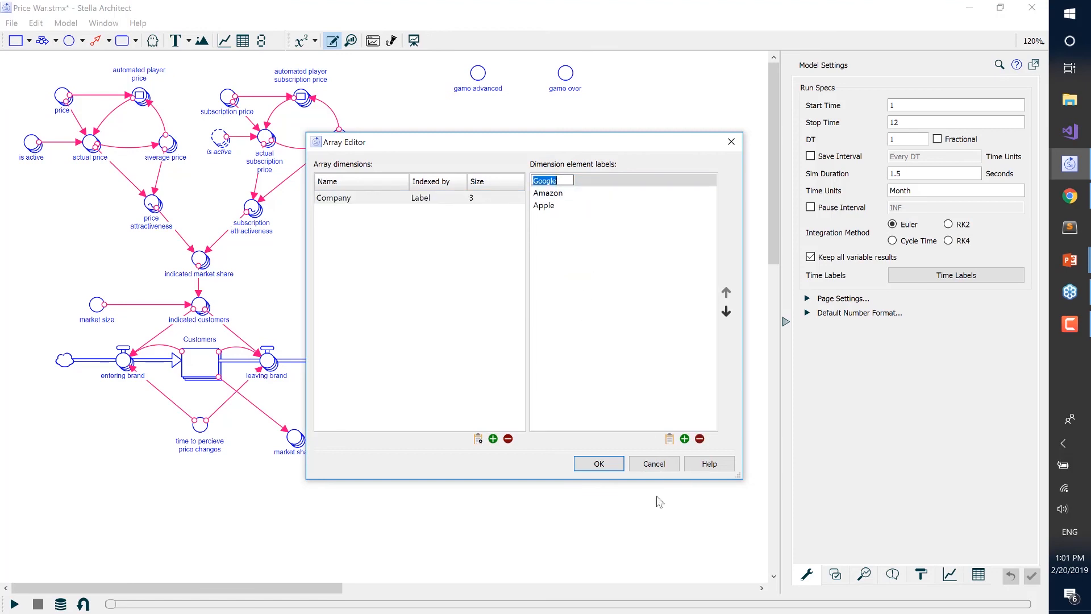
{"action": "left_click", "coordinate": [659, 465]}
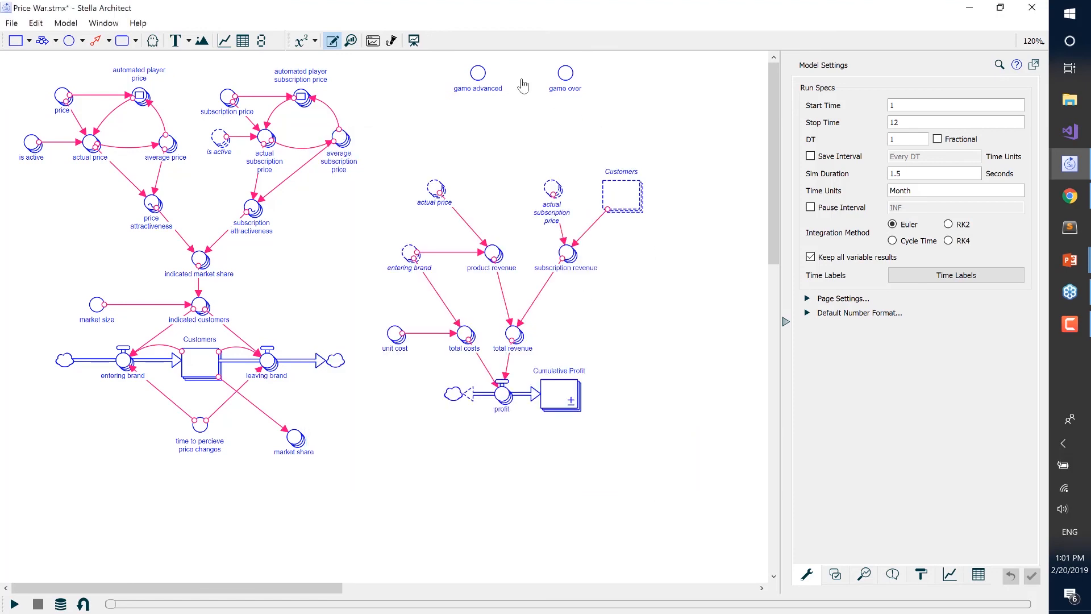
Return to the interface and examine the legend title of the Google series in the Market Share pie chart.
{"action": "left_click", "coordinate": [413, 40]}
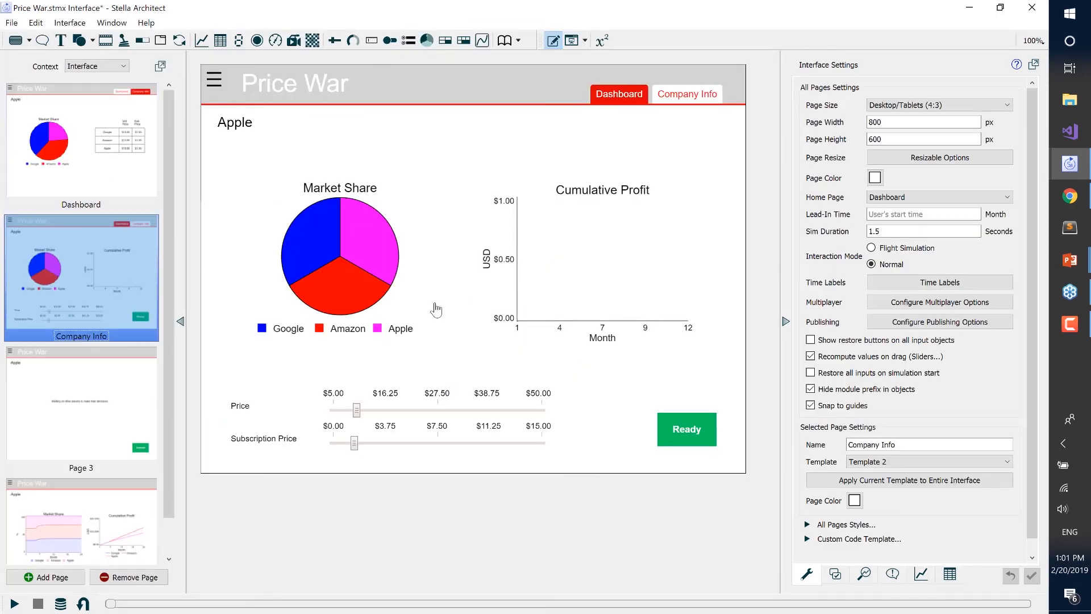
{"action": "left_click", "coordinate": [274, 339]}
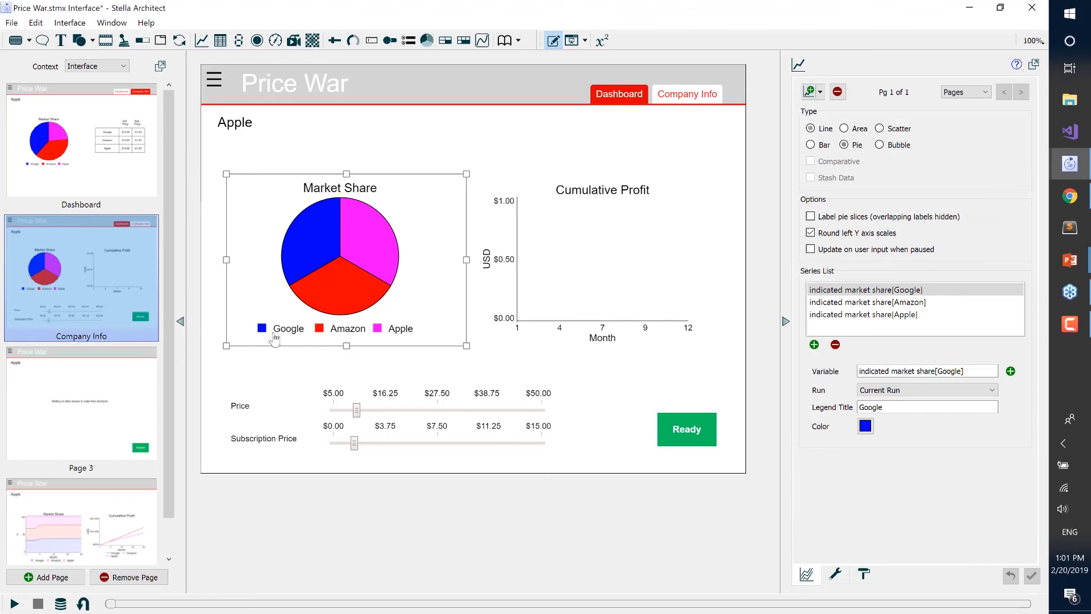
{"action": "double_click", "coordinate": [879, 404]}
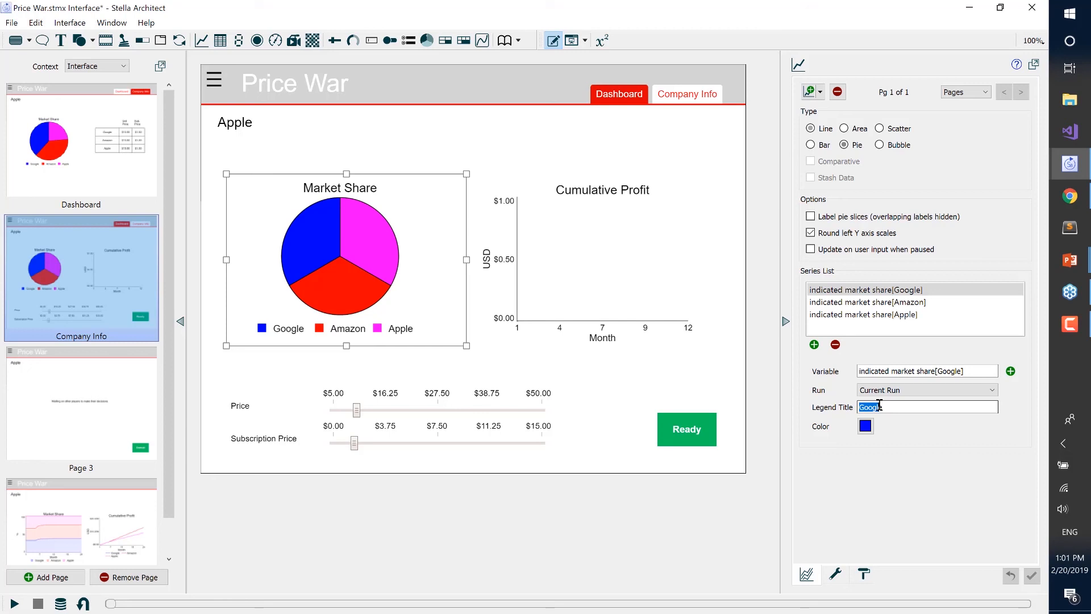
{"action": "left_click", "coordinate": [716, 378]}
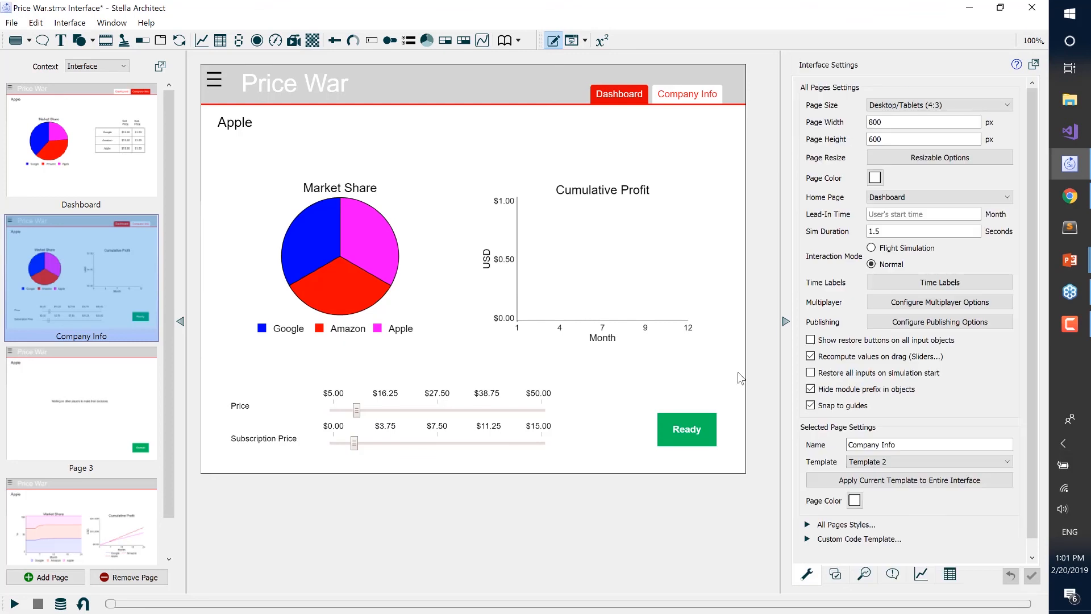
Review the multiplayer options and role setup, and close the dialog without changes.
{"action": "left_click", "coordinate": [908, 305]}
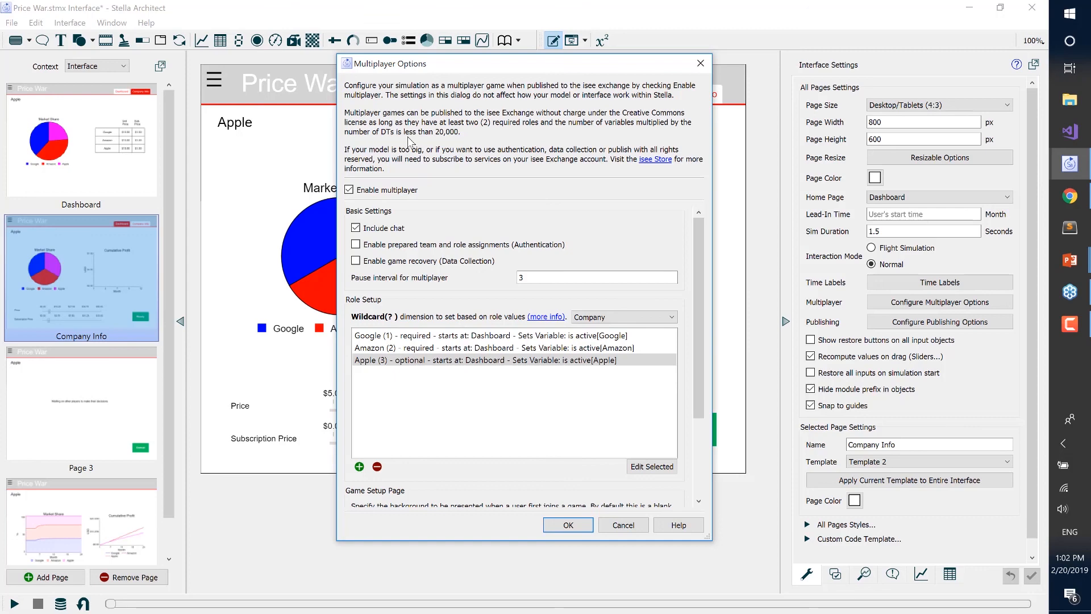
{"action": "left_click", "coordinate": [630, 523]}
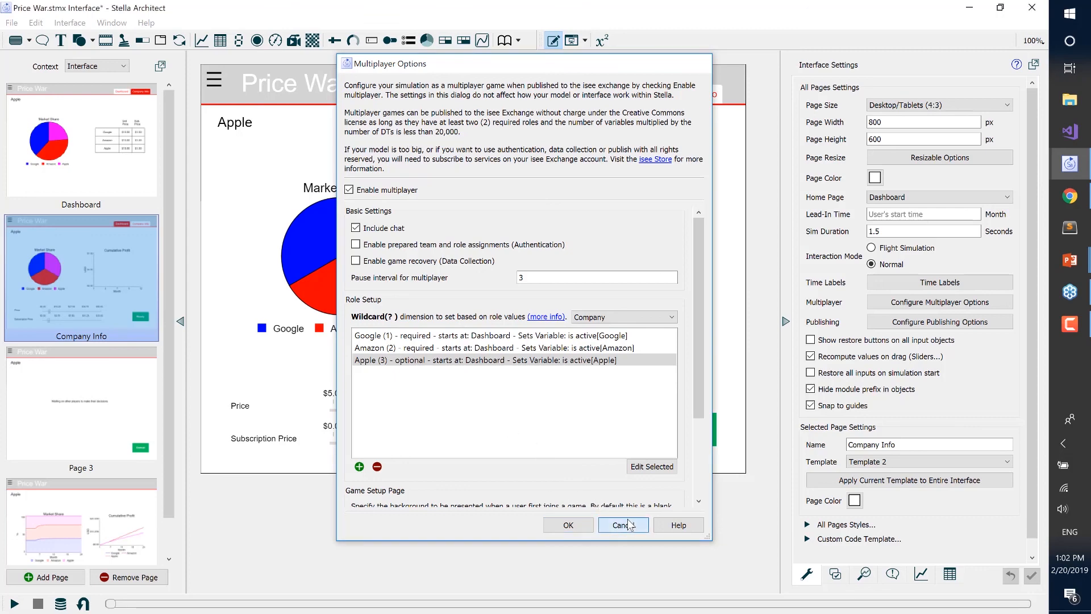
Open Page 3 and select the waiting message to show its object visibility settings.
{"action": "left_click", "coordinate": [144, 378]}
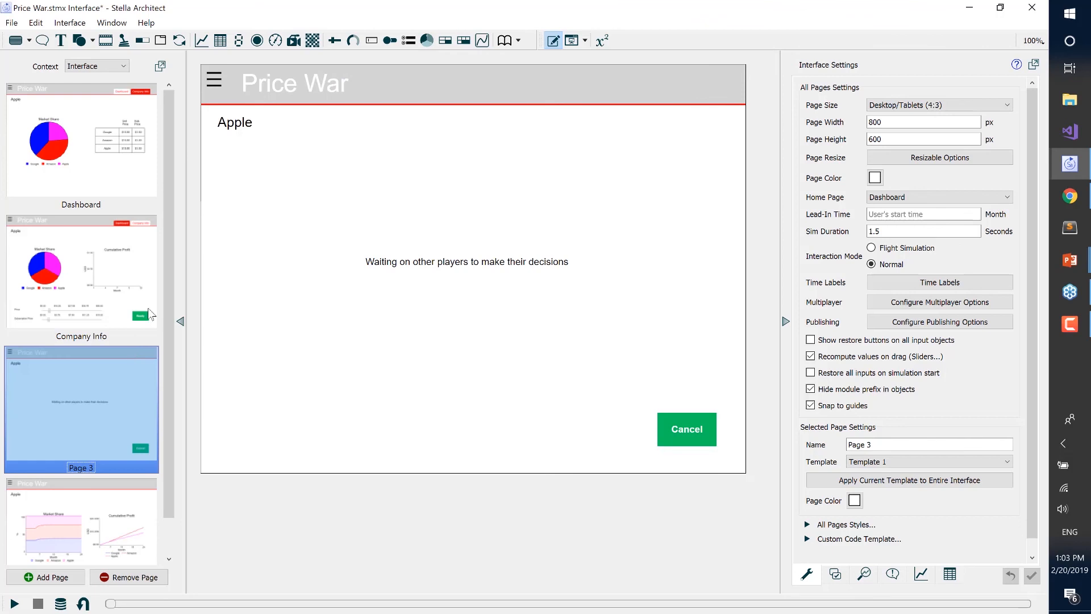
{"action": "left_click", "coordinate": [442, 285]}
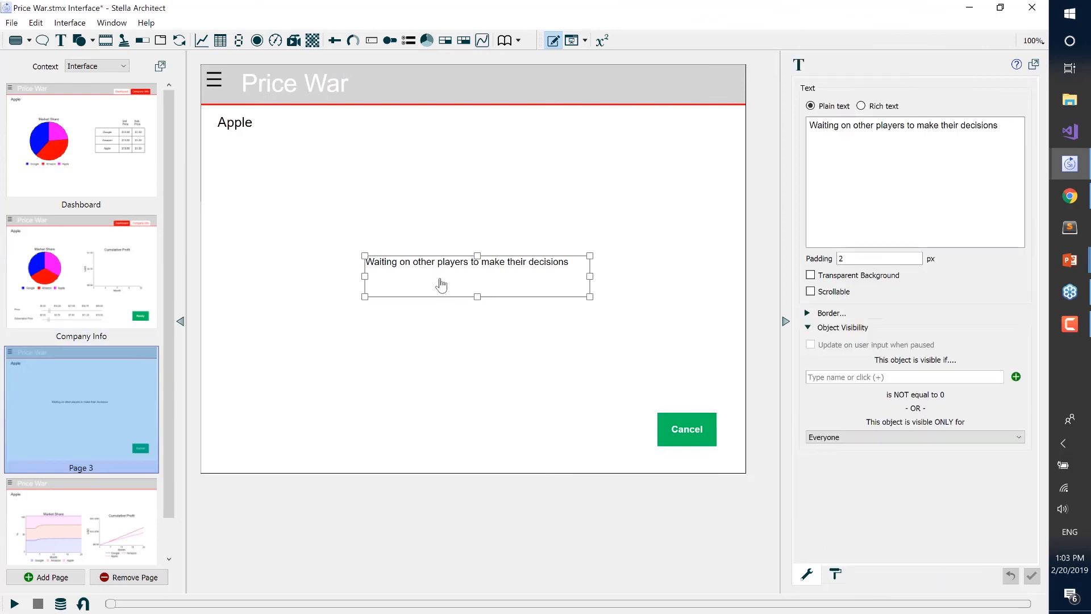